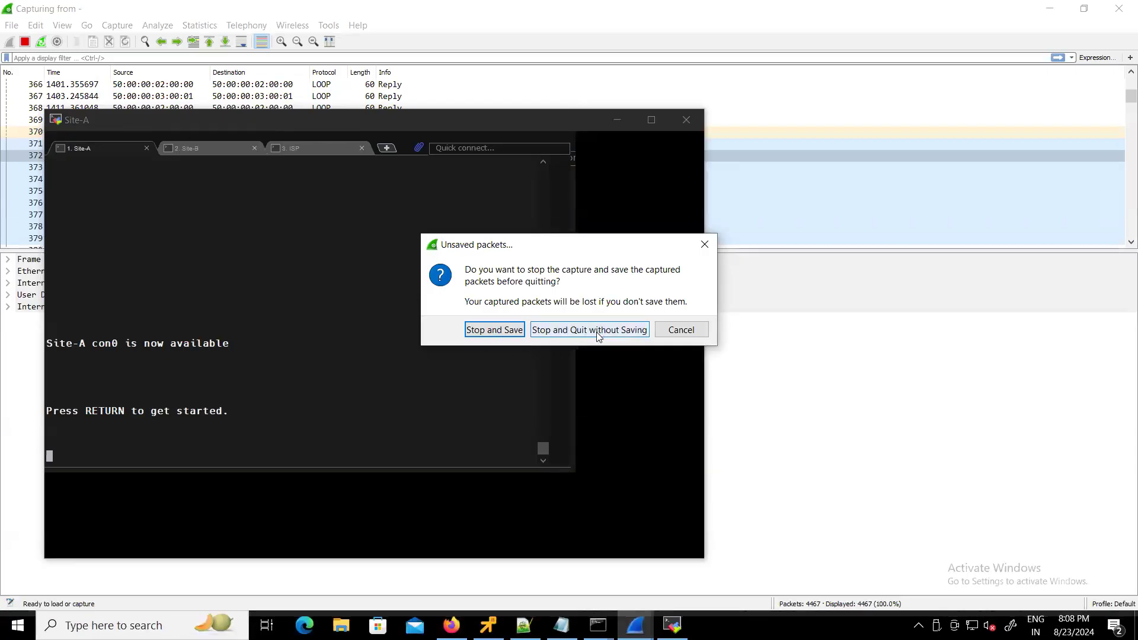
- Quit Wireshark without saving and save the Site-A running configuration with en and wr
{"action": "left_click", "coordinate": [572, 328]}
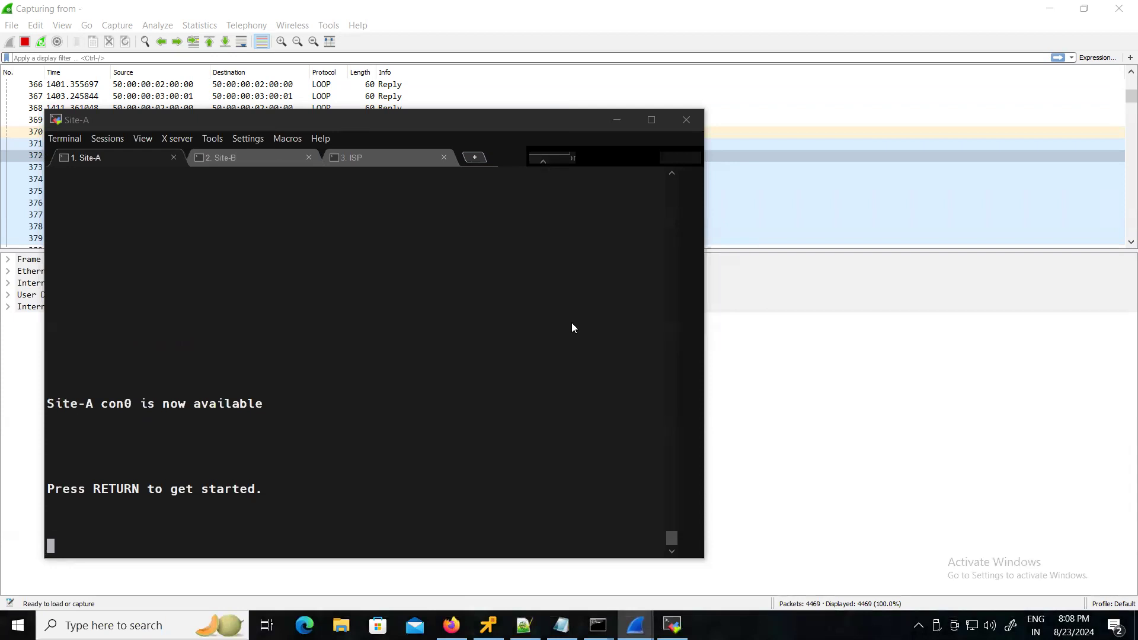
{"action": "left_click_drag", "start_coordinate": [361, 123], "coordinate": [467, 131]}
{"action": "key", "text": "Return"}
{"action": "key", "text": "Return"}
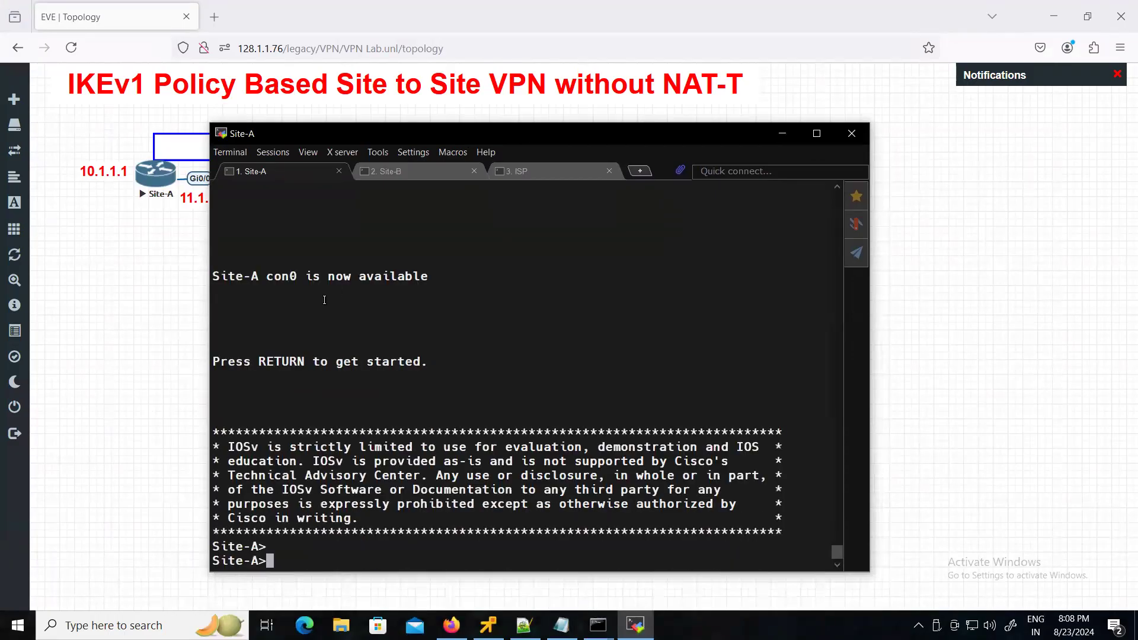
{"action": "type", "text": "en"}
{"action": "key", "text": "Return"}
{"action": "type", "text": "wr"}
{"action": "key", "text": "Return"}
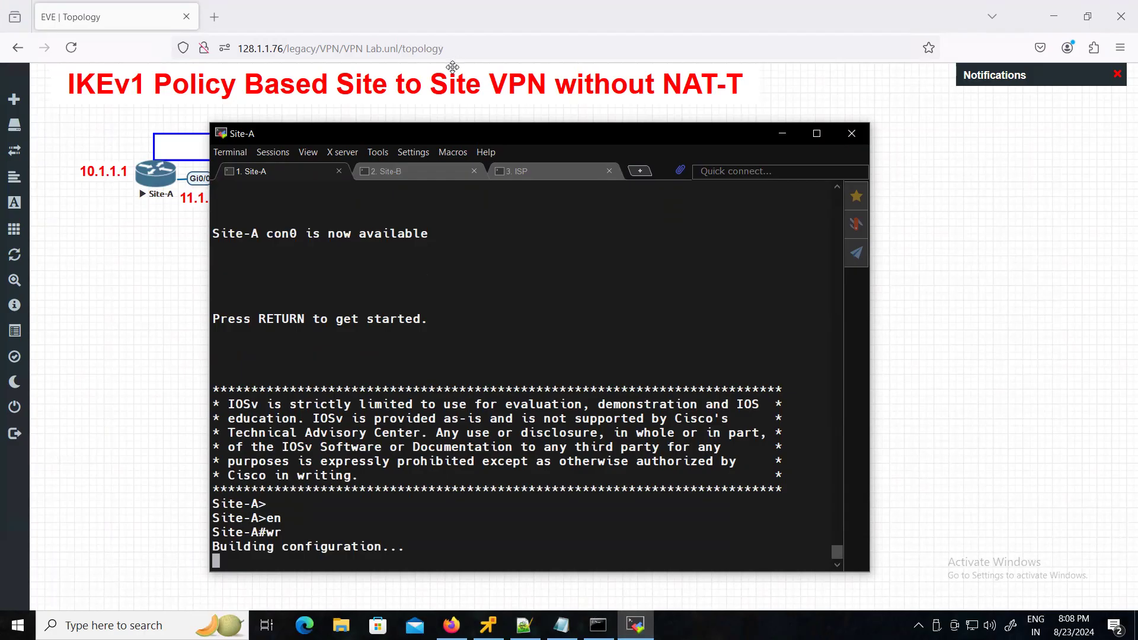
- Save the Site-B router's running configuration with en and wr
{"action": "left_click", "coordinate": [419, 171]}
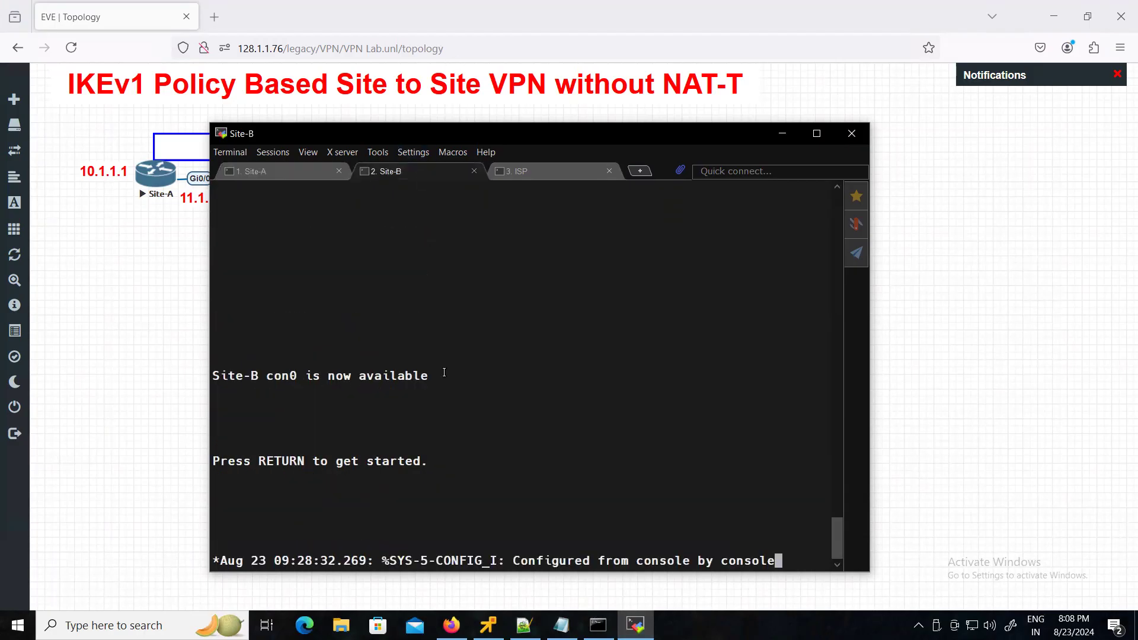
{"action": "key", "text": "Return"}
{"action": "key", "text": "Return"}
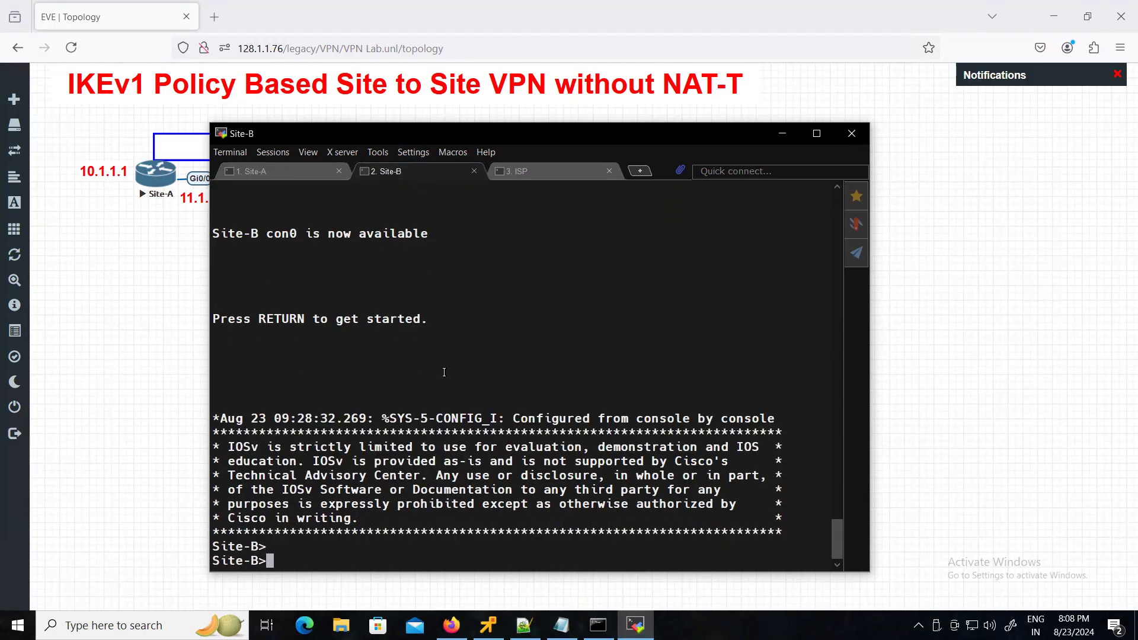
{"action": "type", "text": "en"}
{"action": "key", "text": "Return"}
{"action": "type", "text": "wr"}
{"action": "key", "text": "Return"}
- Save the ISP router's running configuration with en and wr
{"action": "left_click", "coordinate": [554, 170]}
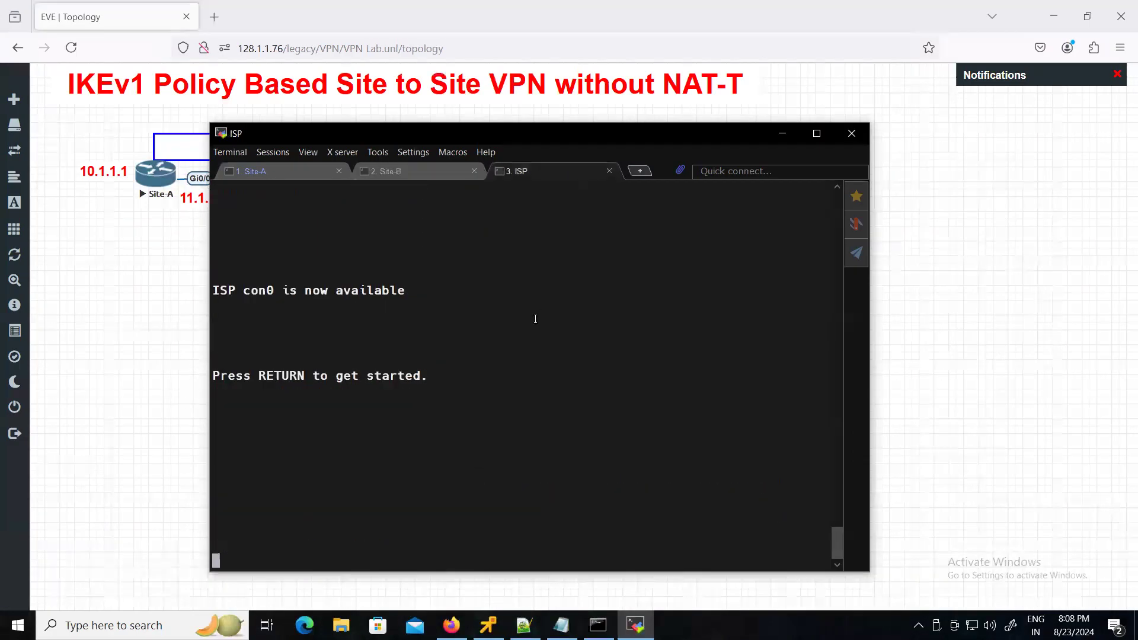
{"action": "key", "text": "Return"}
{"action": "key", "text": "Return"}
{"action": "key", "text": "Return"}
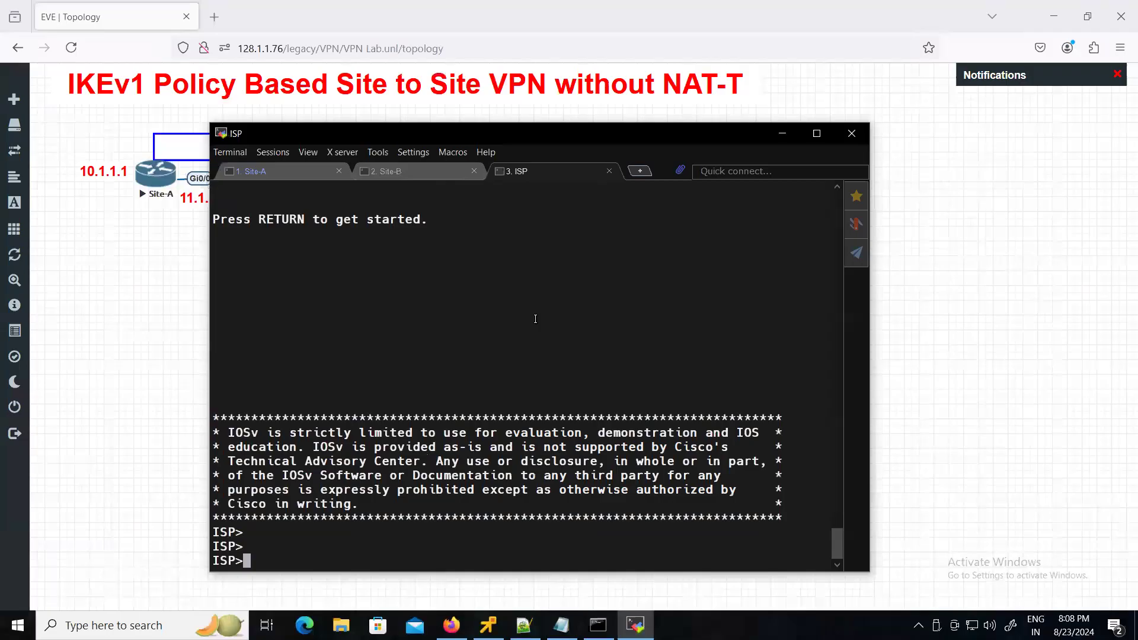
{"action": "type", "text": "en"}
{"action": "key", "text": "Return"}
{"action": "type", "text": "wr"}
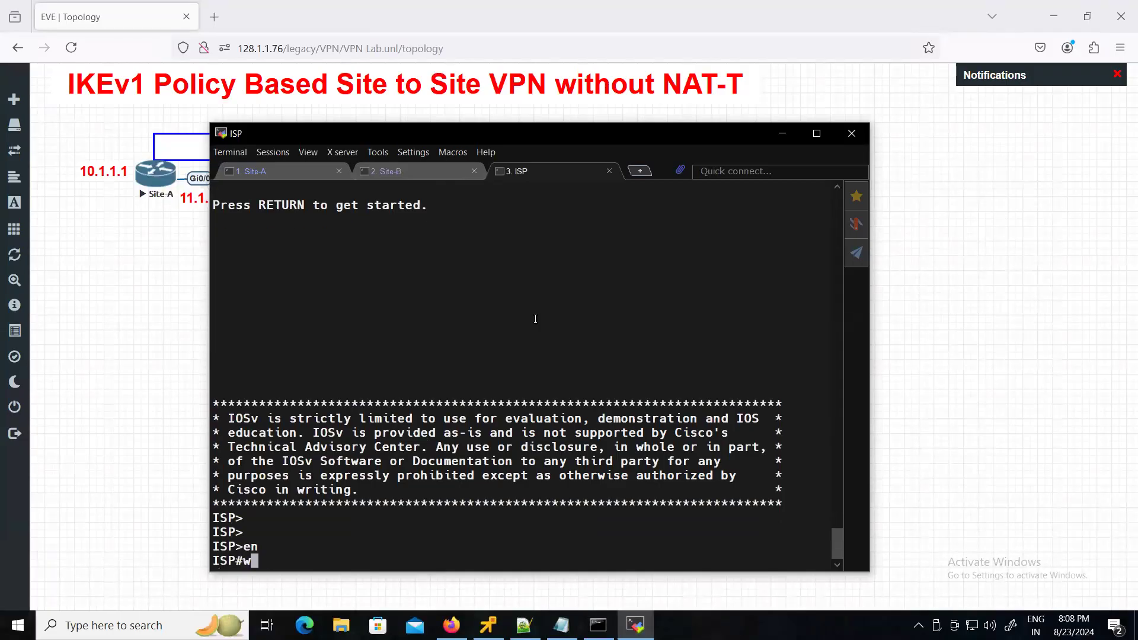
{"action": "key", "text": "Return"}
{"action": "key", "text": "XF86AudioRaiseVolume"}
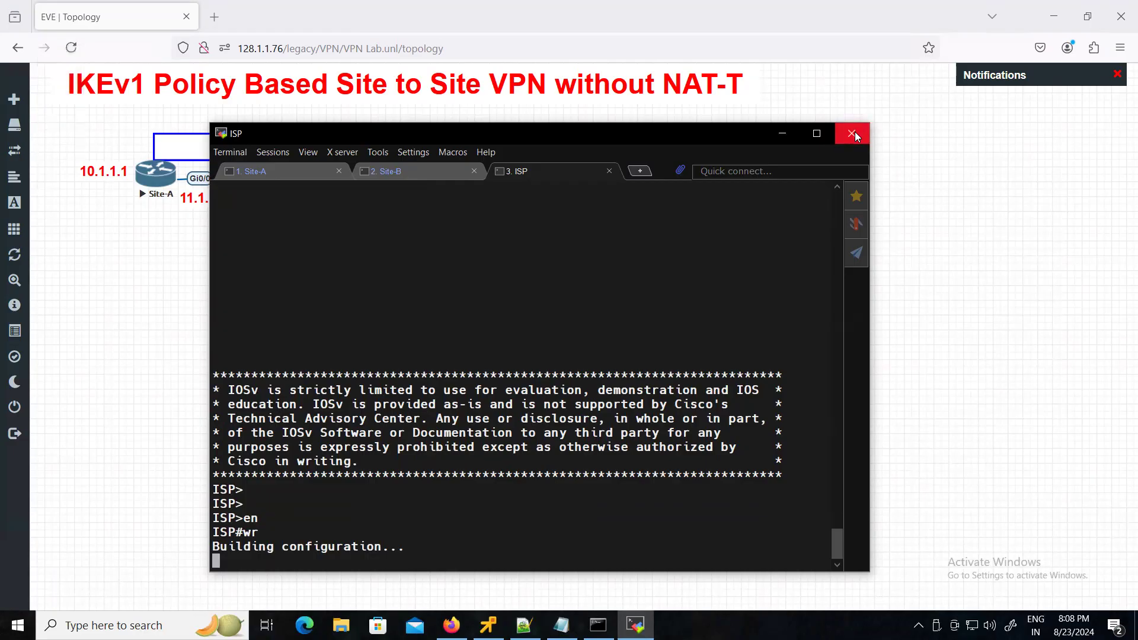
- Check the Site-B, ISP and Site-A sessions, then close the MobaXterm window
{"action": "left_click", "coordinate": [461, 169]}
{"action": "left_click", "coordinate": [541, 174]}
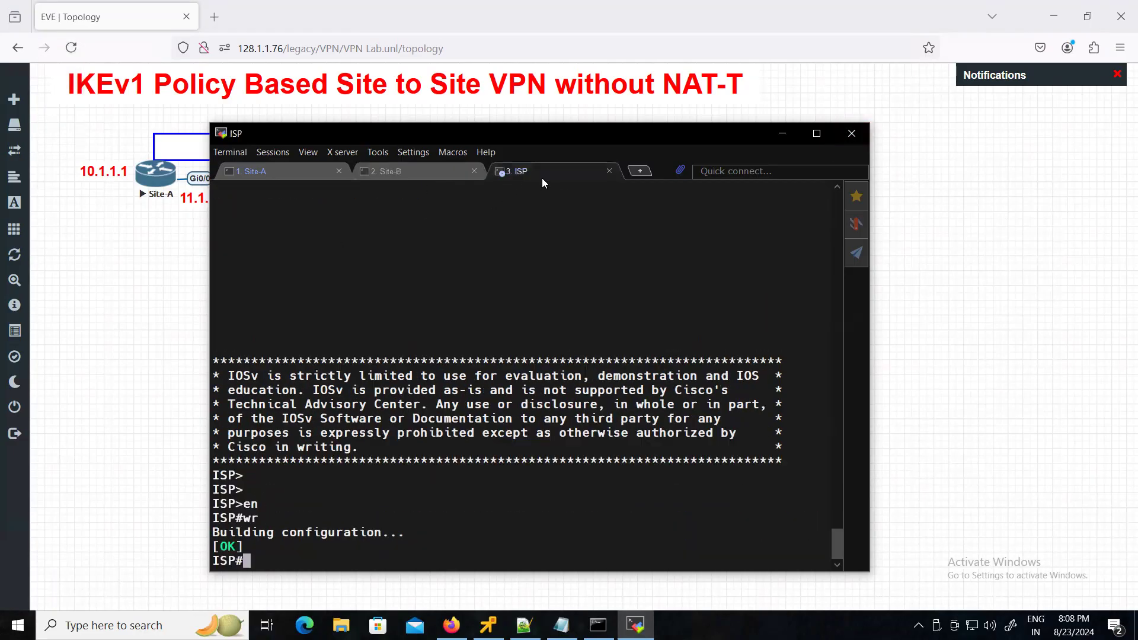
{"action": "left_click", "coordinate": [273, 172]}
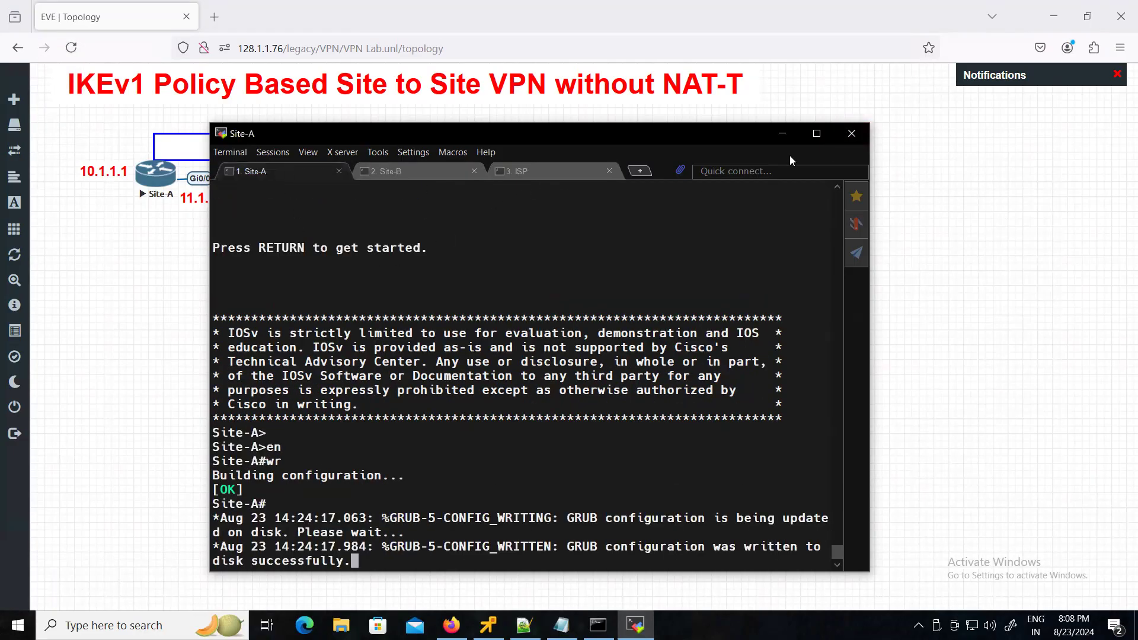
{"action": "left_click", "coordinate": [852, 135]}
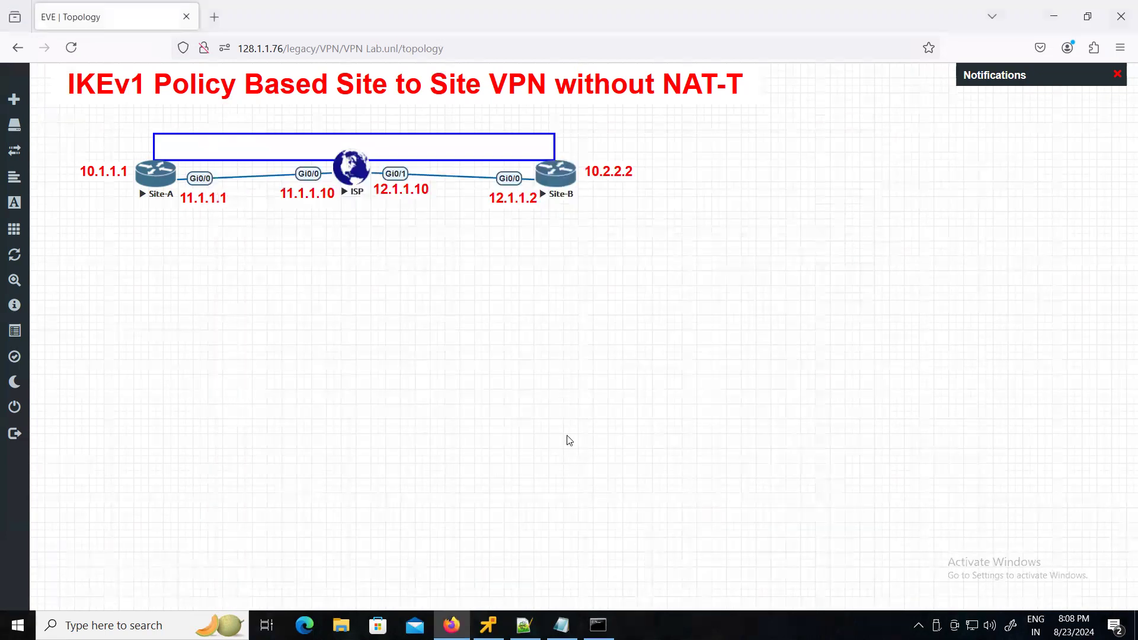
- Stop all running nodes in the VPN lab
{"action": "mouse_move", "coordinate": [9, 368]}
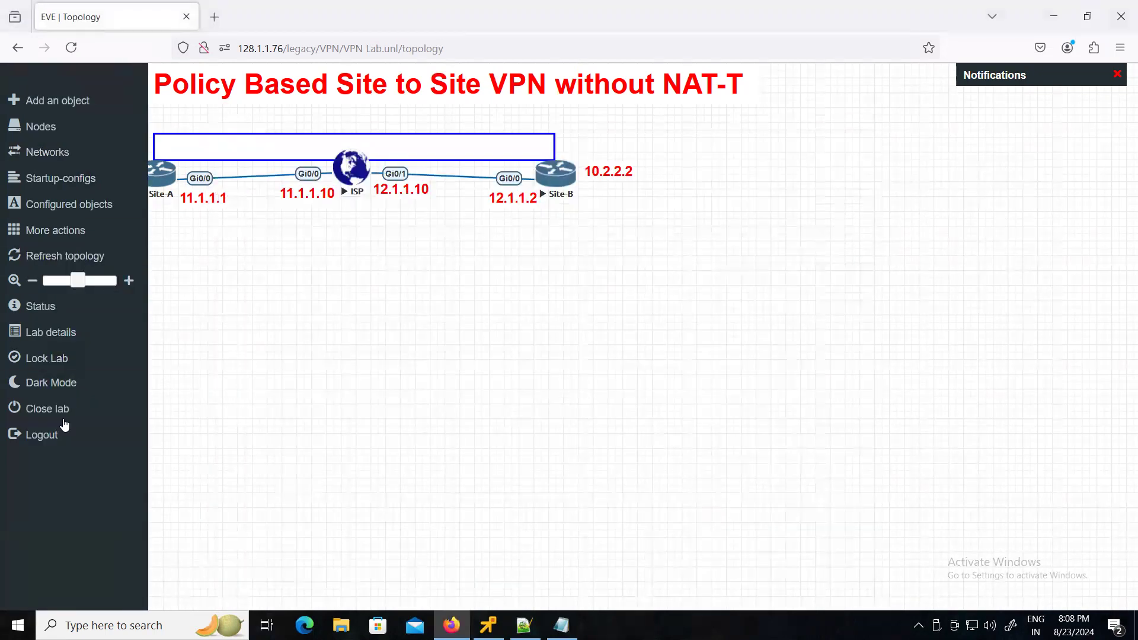
{"action": "left_click", "coordinate": [55, 234]}
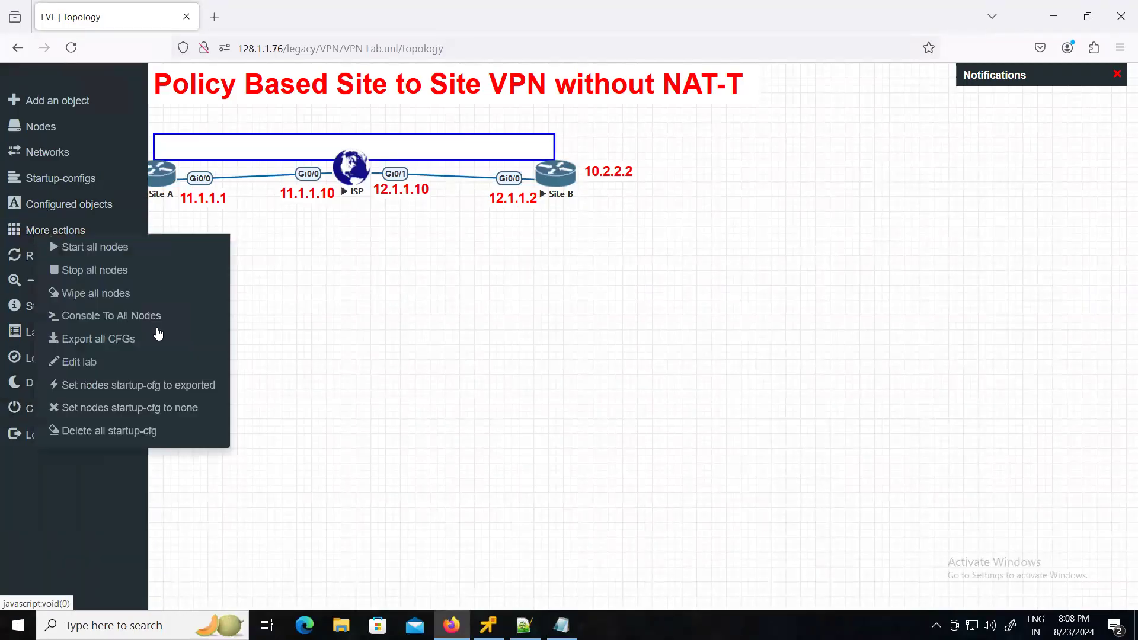
{"action": "left_click", "coordinate": [115, 273]}
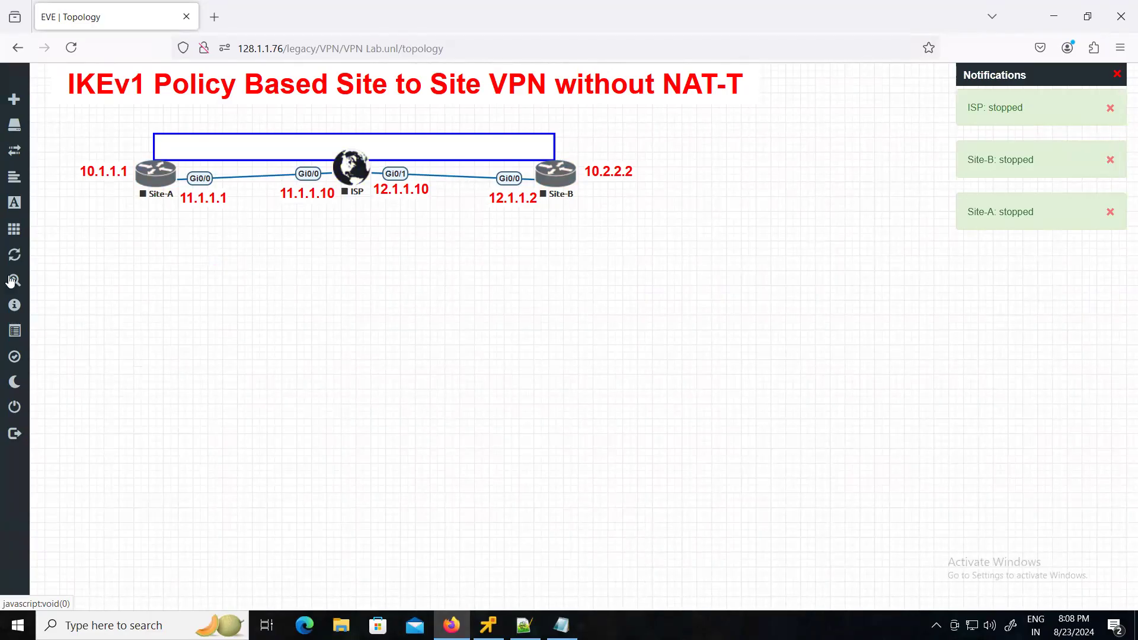
- Close the VPN lab and open FTD_Basic_Lab.unl from root > FTD > FTD_8_PM
{"action": "mouse_move", "coordinate": [13, 375]}
{"action": "left_click", "coordinate": [38, 409]}
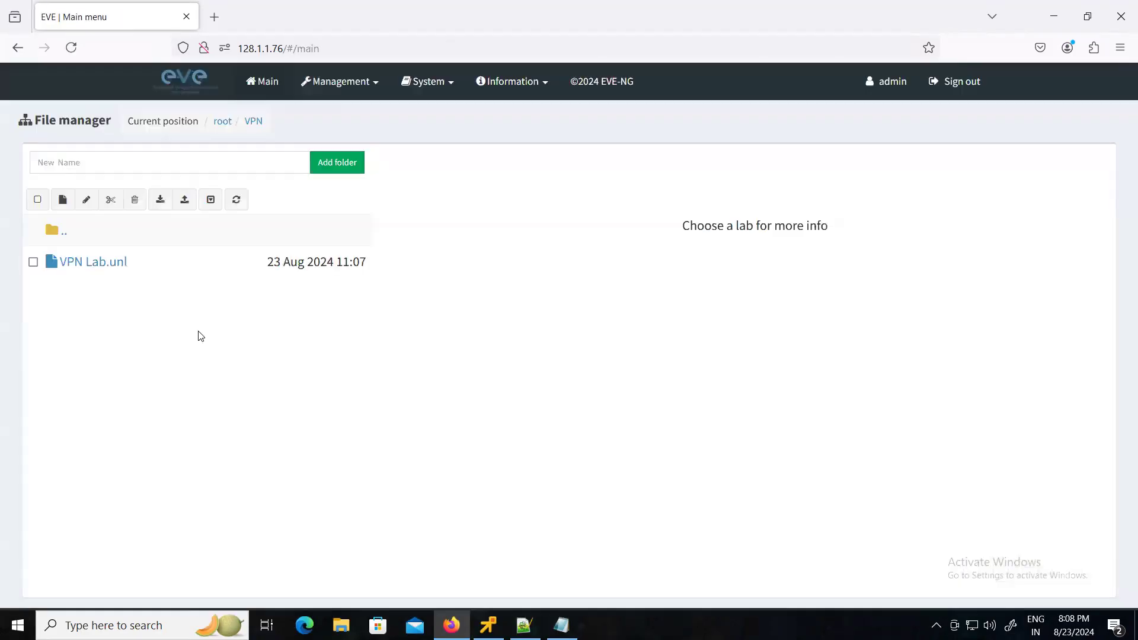
{"action": "left_click", "coordinate": [64, 231]}
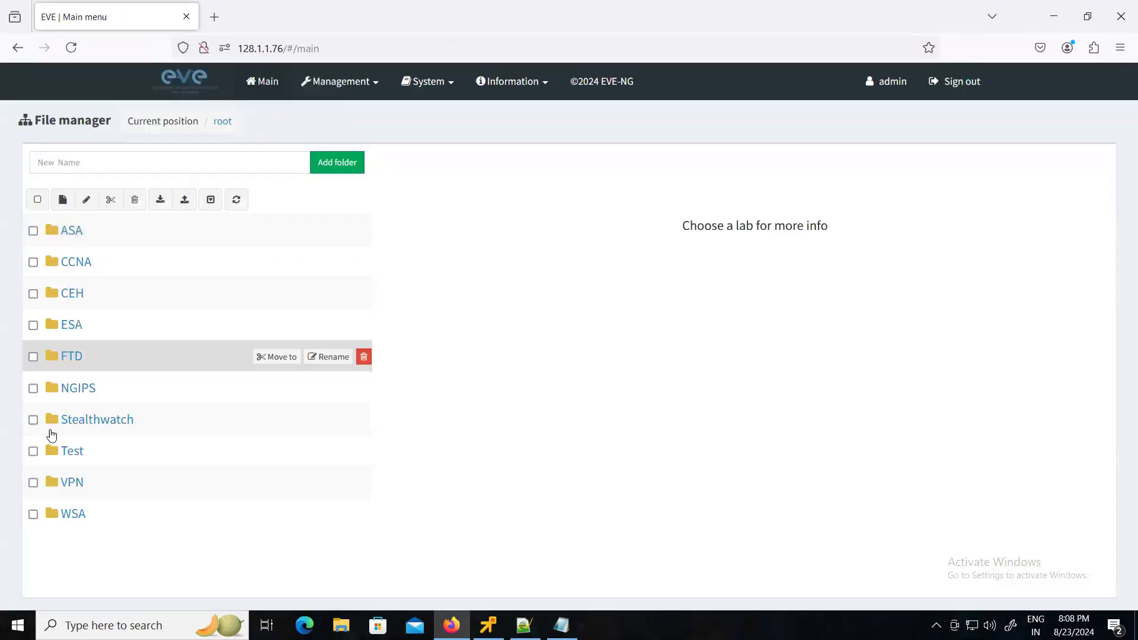
{"action": "left_click", "coordinate": [73, 355]}
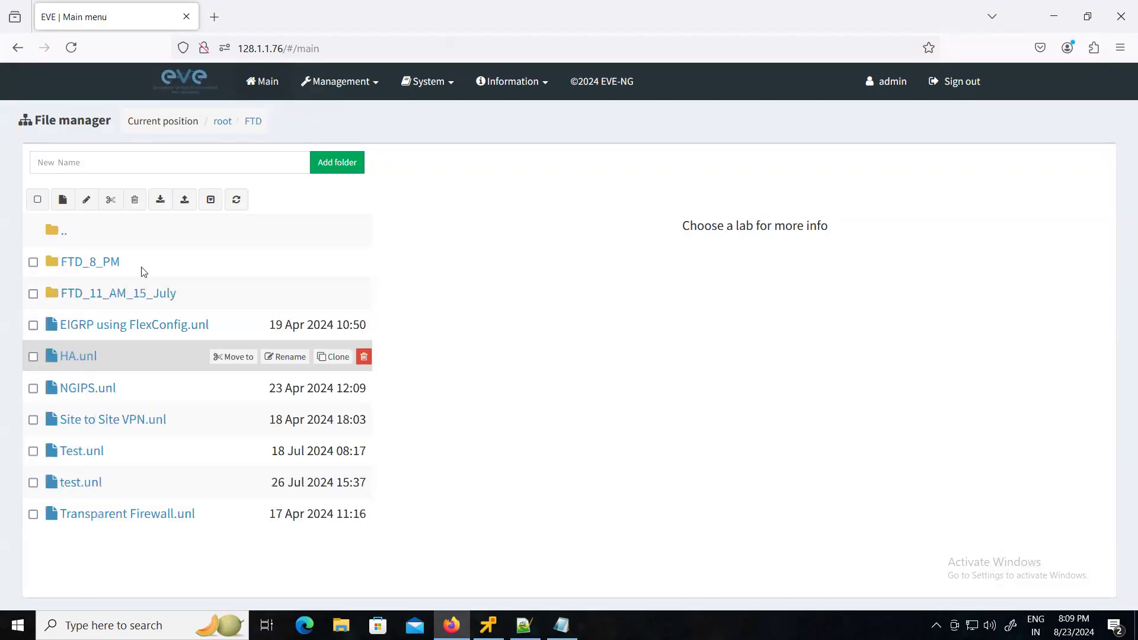
{"action": "left_click", "coordinate": [94, 262]}
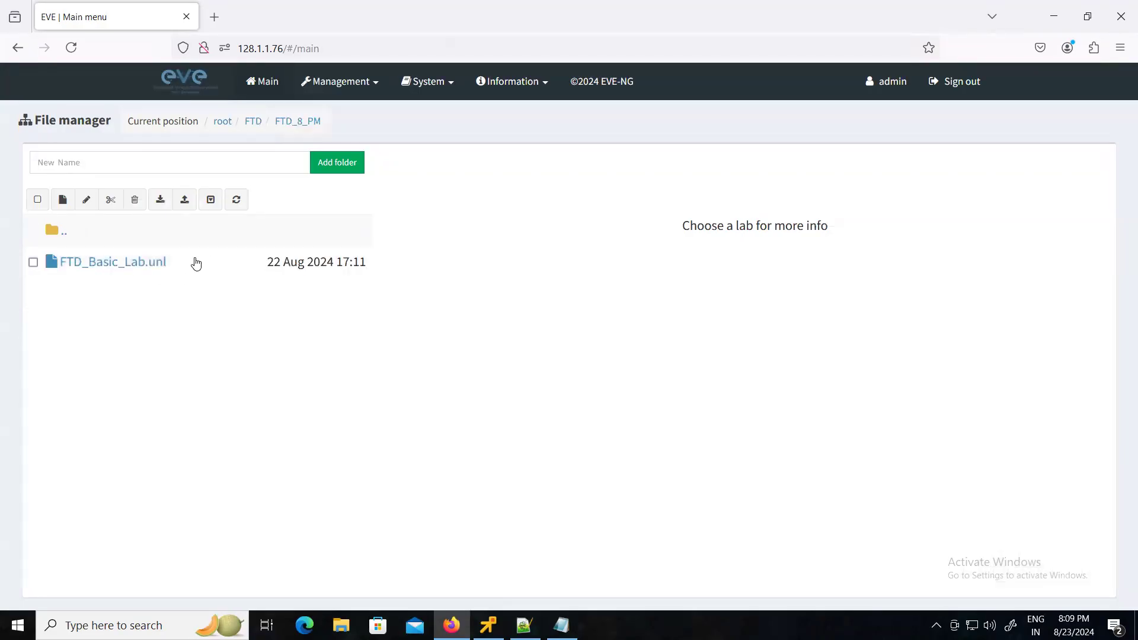
{"action": "left_click", "coordinate": [104, 261]}
{"action": "left_click", "coordinate": [442, 591]}
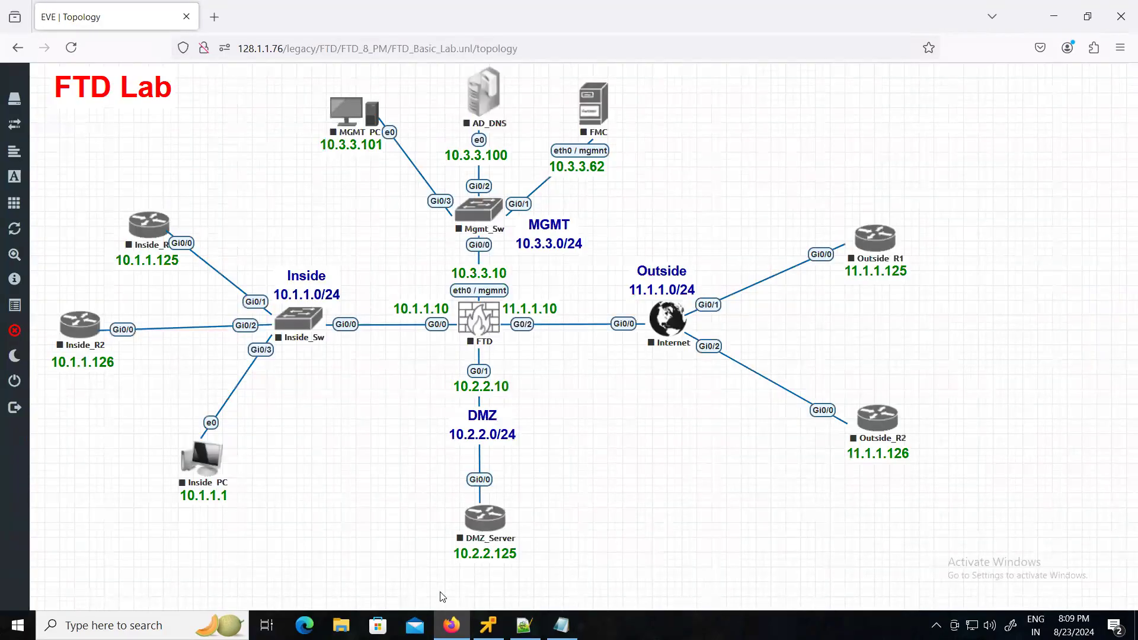
- Start every node in FTD_Basic_Lab, including FMC, FTD, AD_DNS and the switches
{"action": "mouse_move", "coordinate": [52, 179]}
{"action": "left_click", "coordinate": [59, 215]}
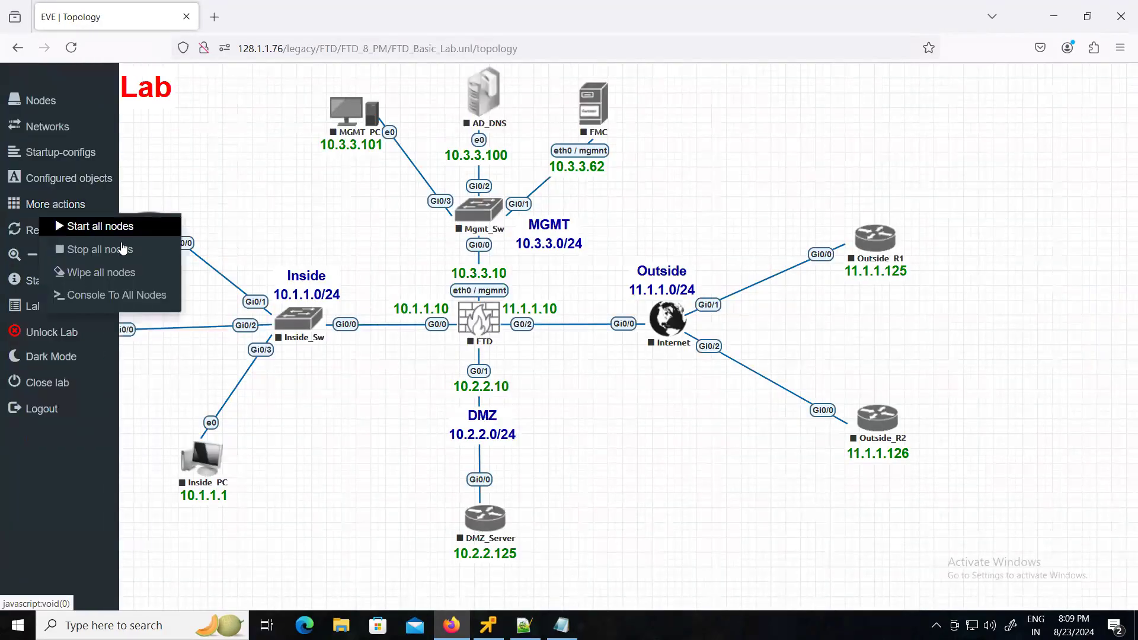
{"action": "left_click", "coordinate": [107, 228]}
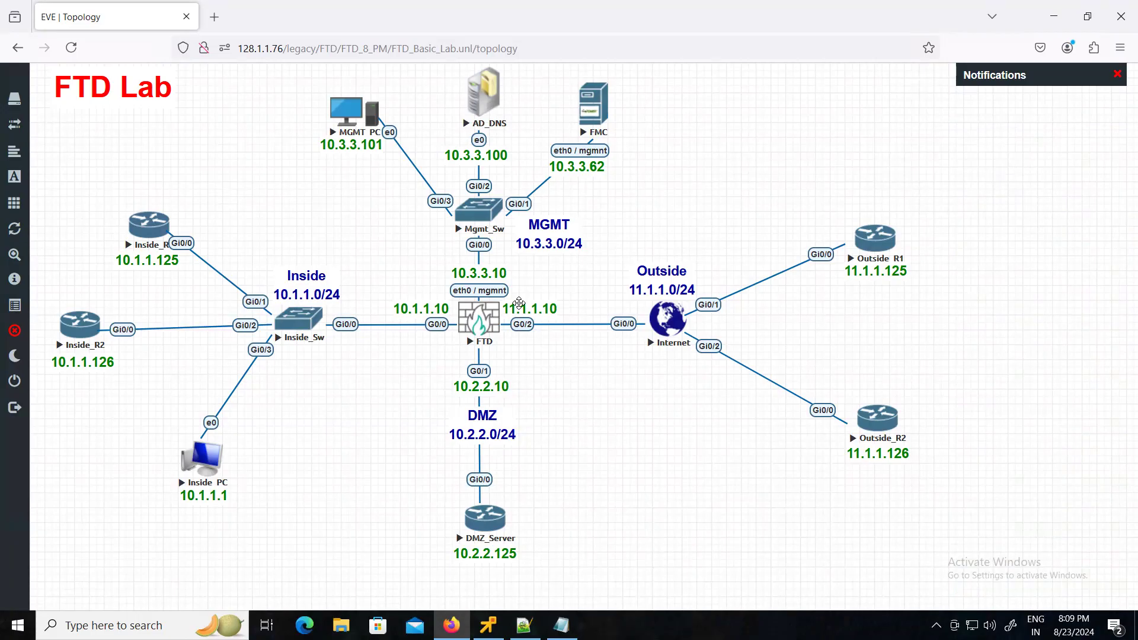
- Close the VPN config notes, the Notepad++ editor and the Kali remote console
{"action": "left_click", "coordinate": [561, 625]}
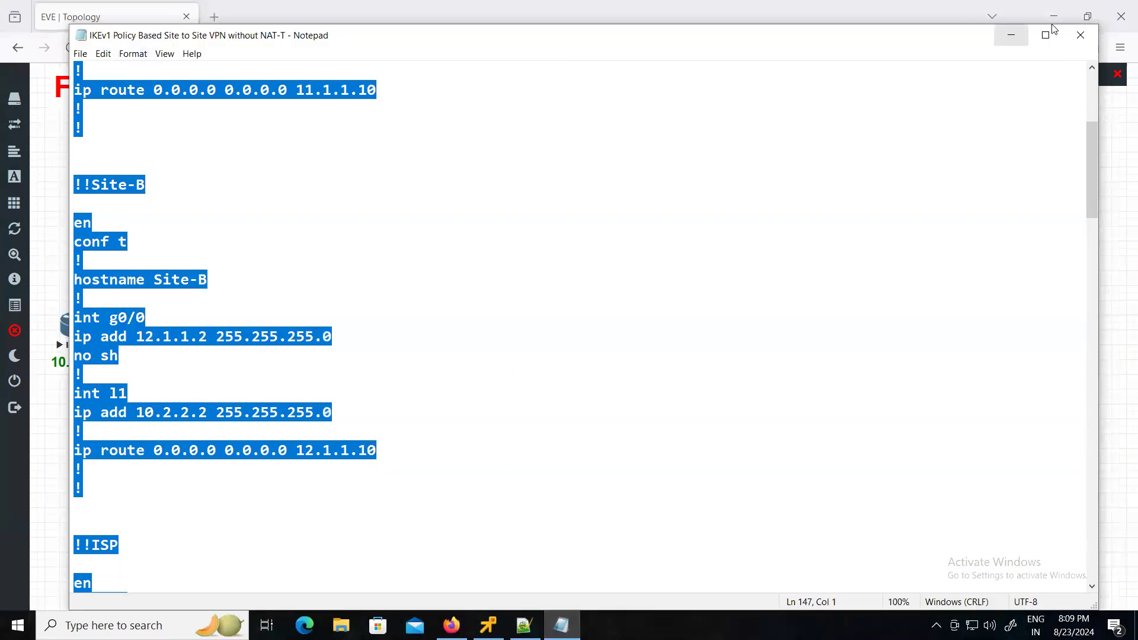
{"action": "left_click", "coordinate": [1074, 40]}
{"action": "left_click", "coordinate": [525, 626]}
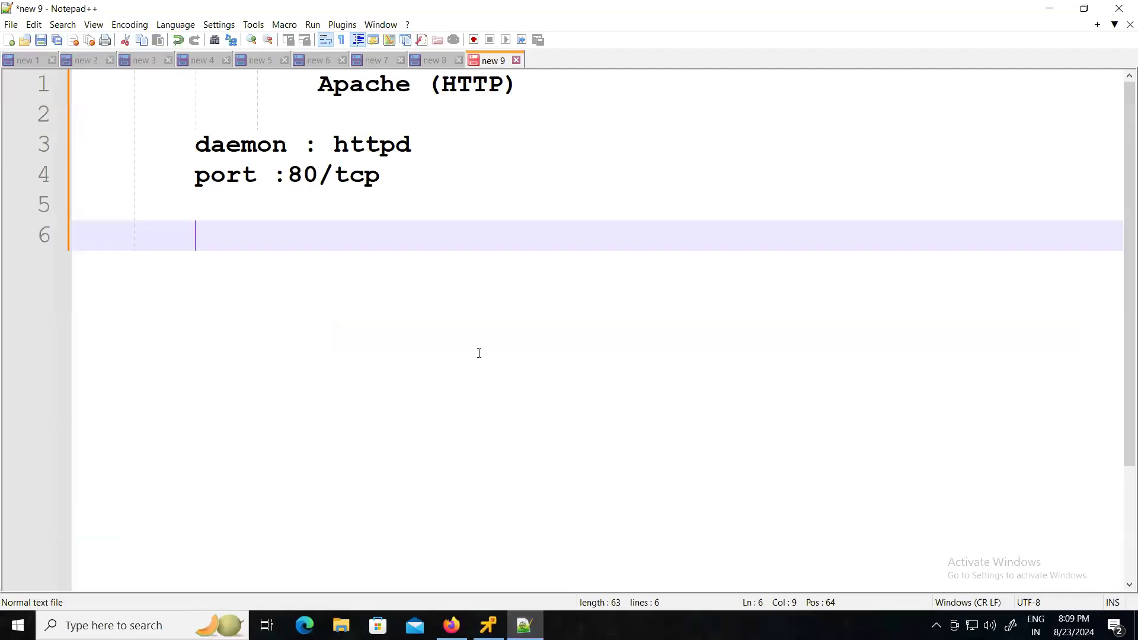
{"action": "left_click", "coordinate": [1119, 8]}
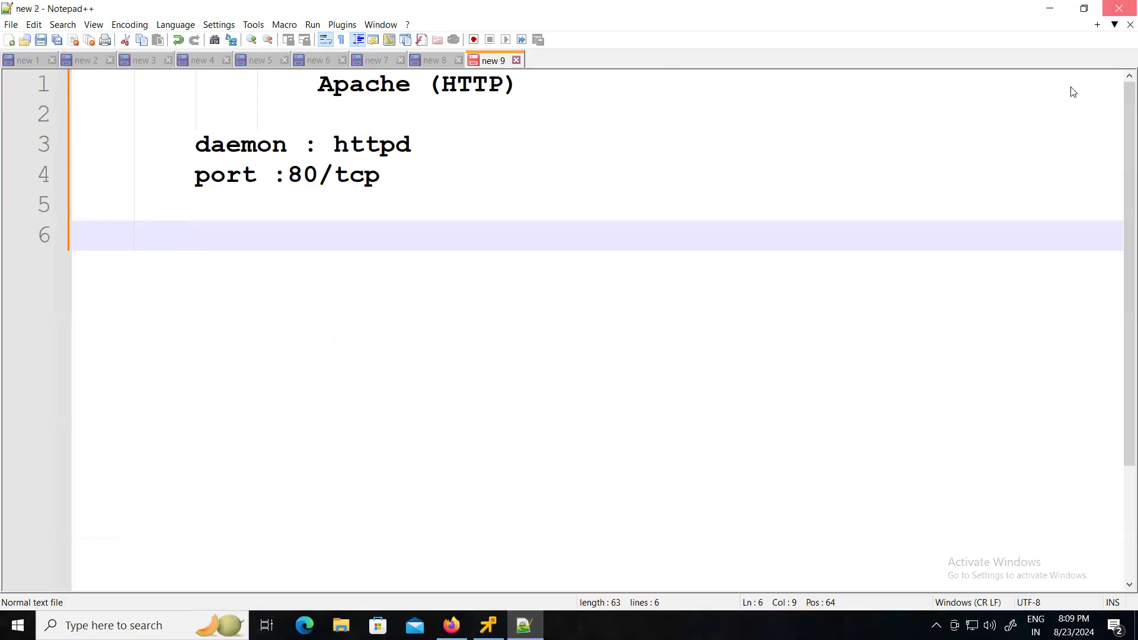
{"action": "left_click", "coordinate": [489, 626]}
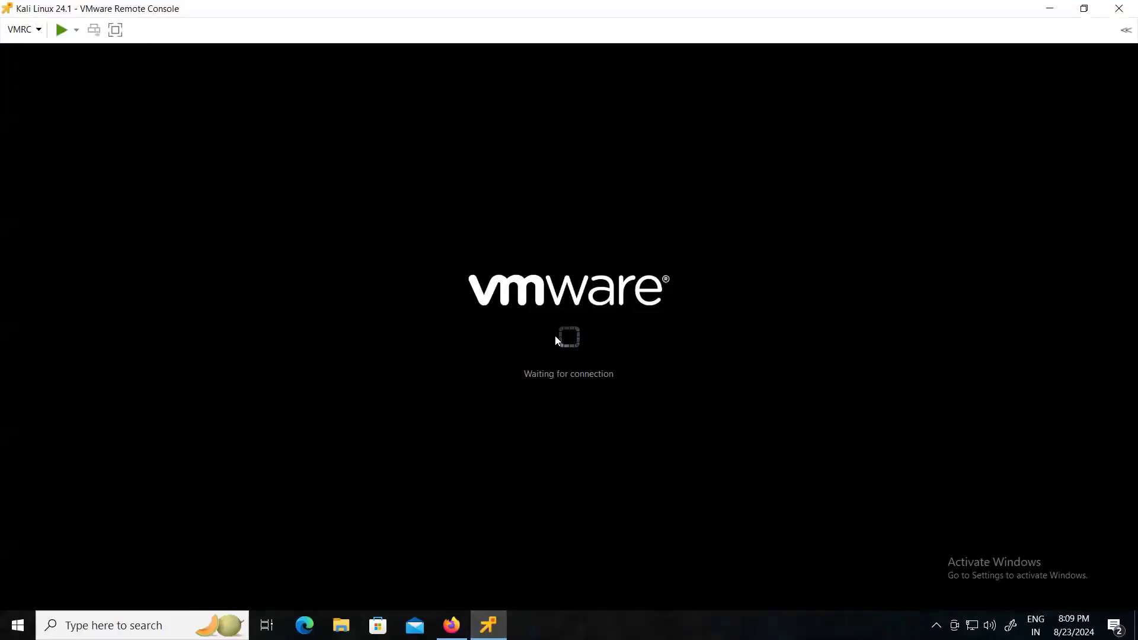
{"action": "left_click", "coordinate": [1119, 9]}
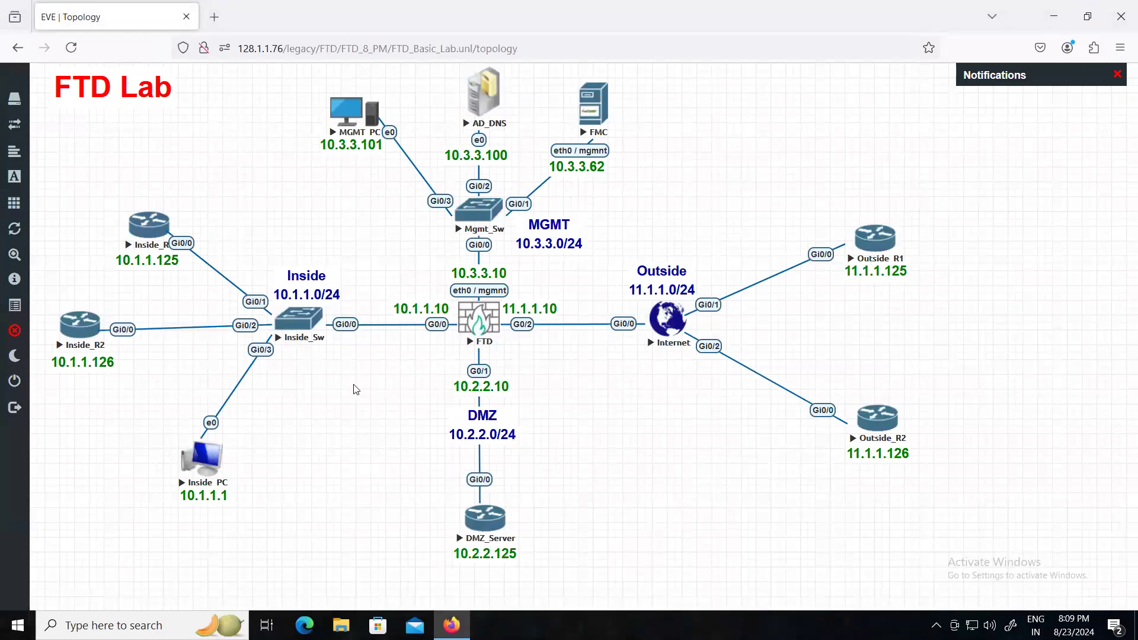
- Open the Inside_R1 console, close the stray telnet command window and hide the console
{"action": "left_click", "coordinate": [146, 230]}
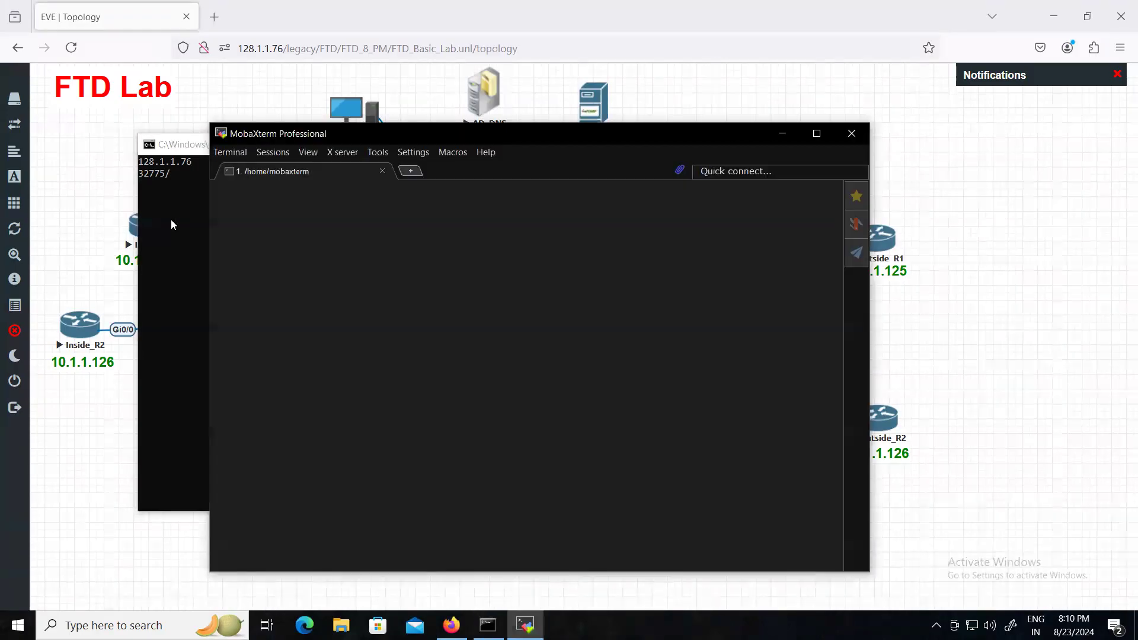
{"action": "left_click", "coordinate": [178, 145]}
{"action": "left_click", "coordinate": [772, 144]}
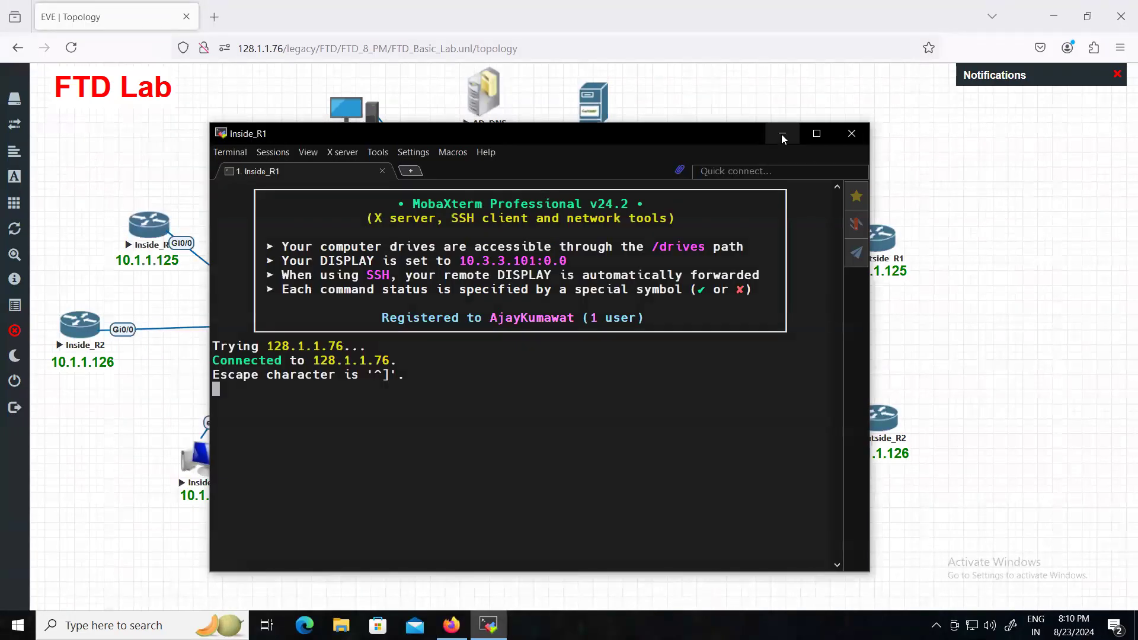
{"action": "left_click", "coordinate": [782, 134]}
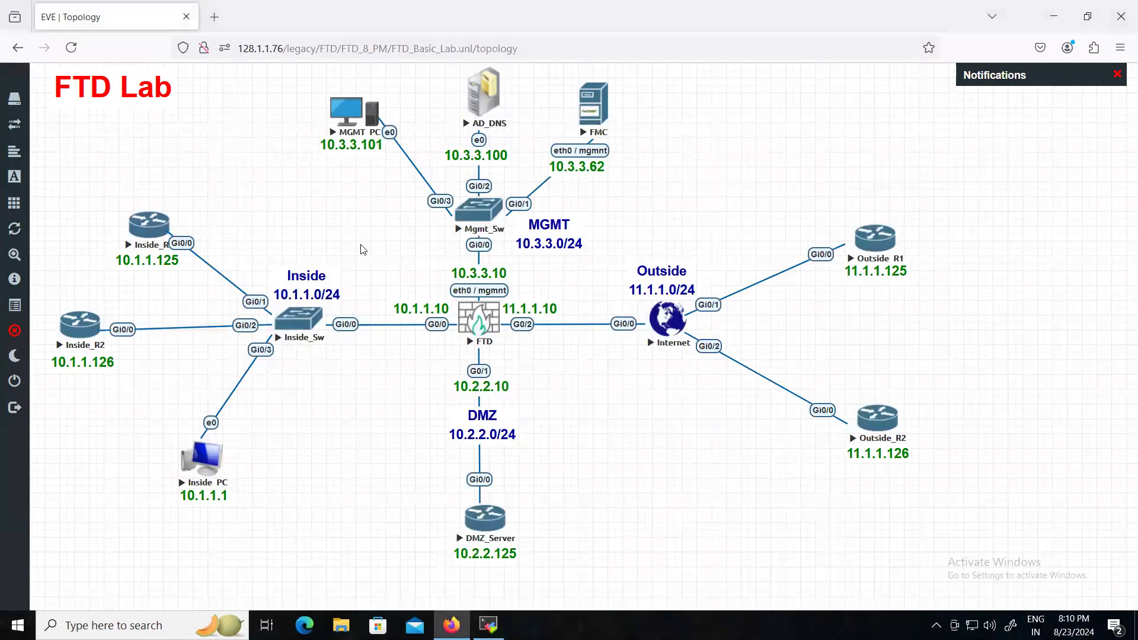
- Open consoles to Inside_R2, DMZ_Server, Outside_R1 and Outside_R2
{"action": "left_click", "coordinate": [75, 324]}
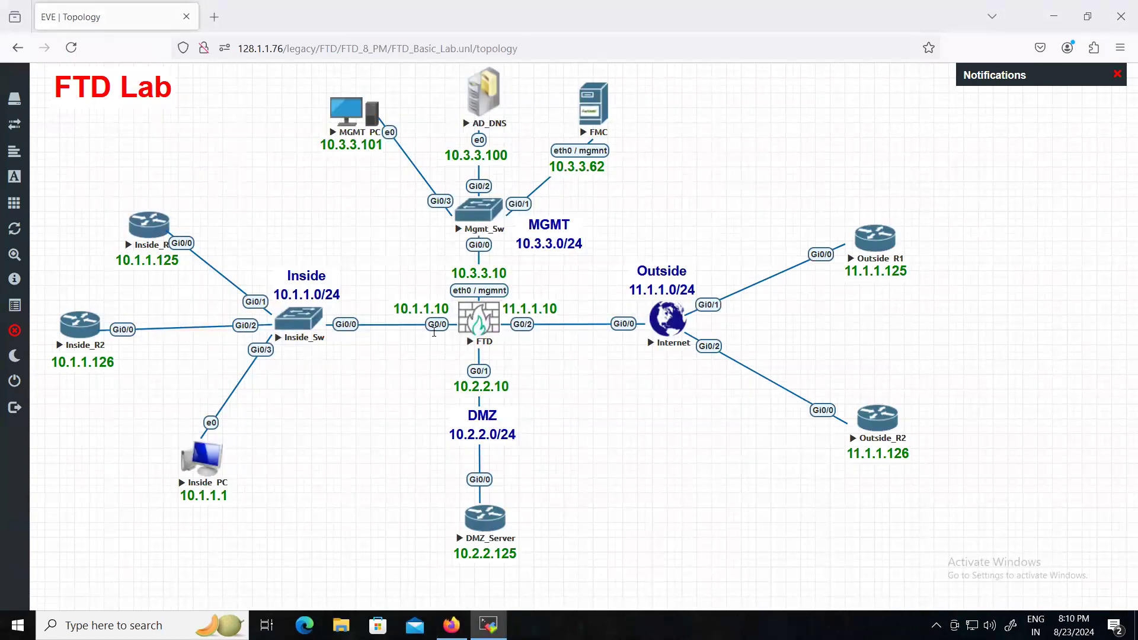
{"action": "left_click", "coordinate": [480, 525]}
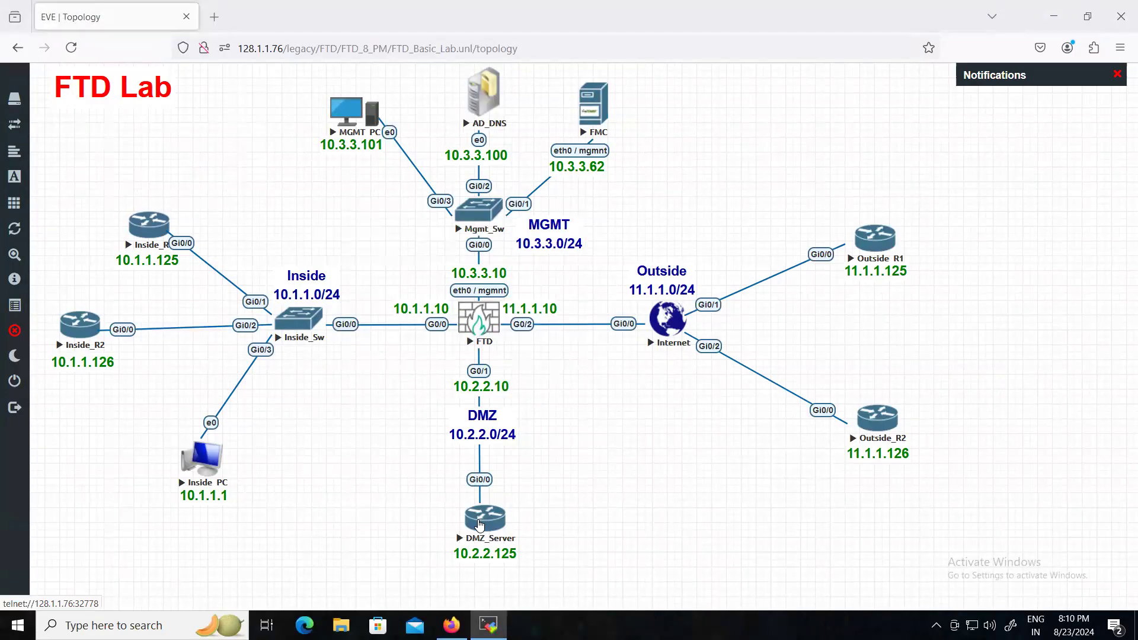
{"action": "left_click", "coordinate": [876, 246]}
{"action": "left_click", "coordinate": [863, 426]}
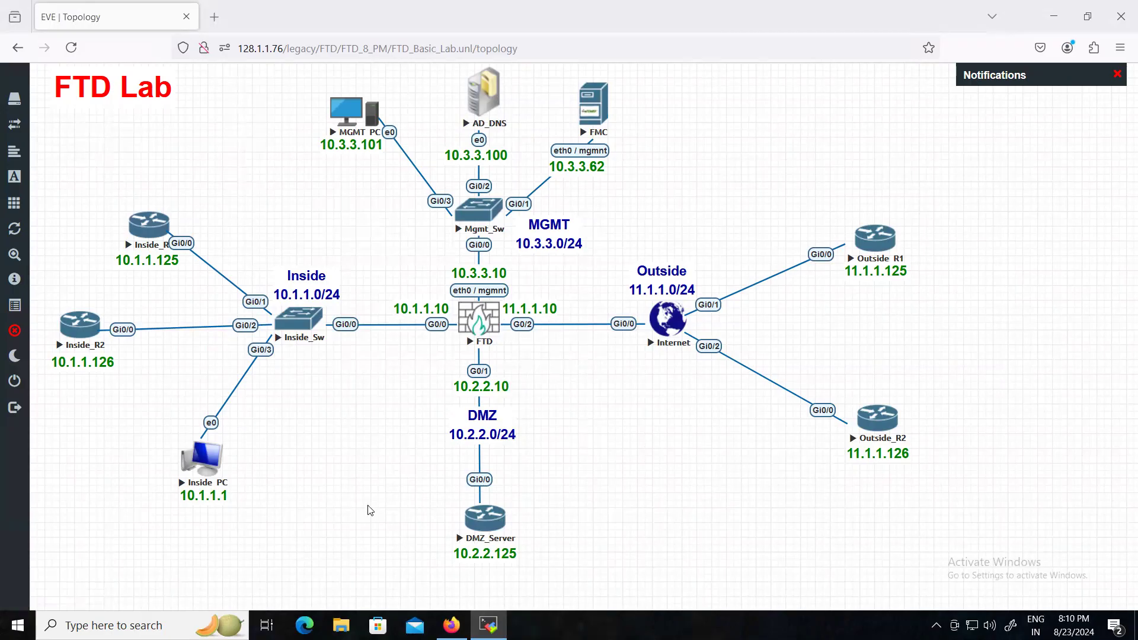
- Open and minimize the Inside_PC, MGMT_PC and AD_DNS VNC consoles
{"action": "left_click", "coordinate": [194, 458]}
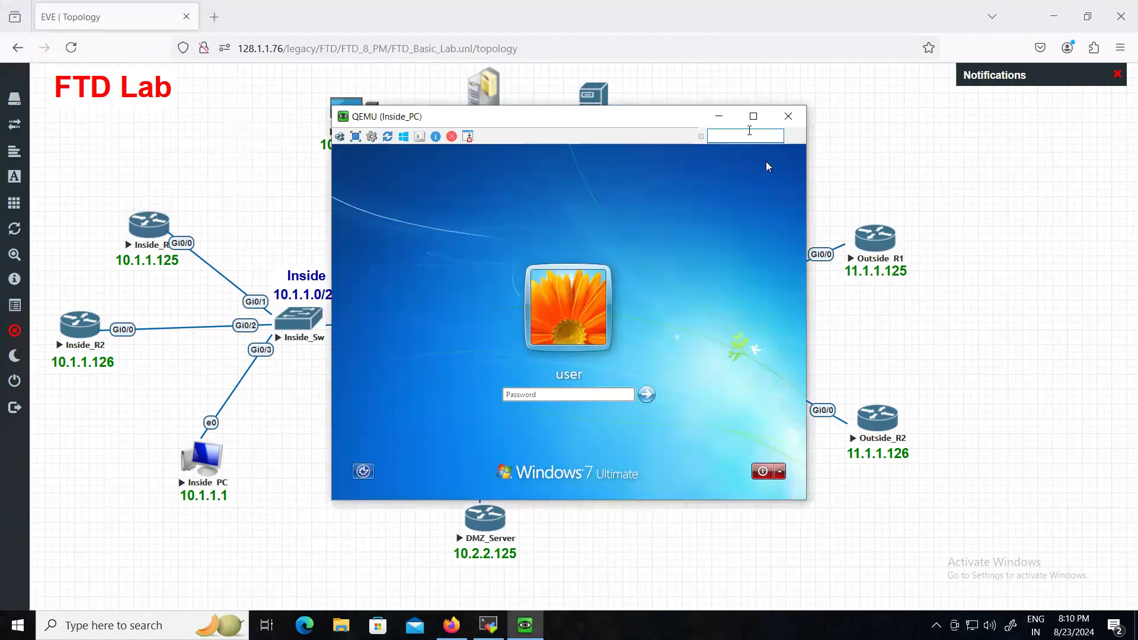
{"action": "left_click", "coordinate": [719, 116]}
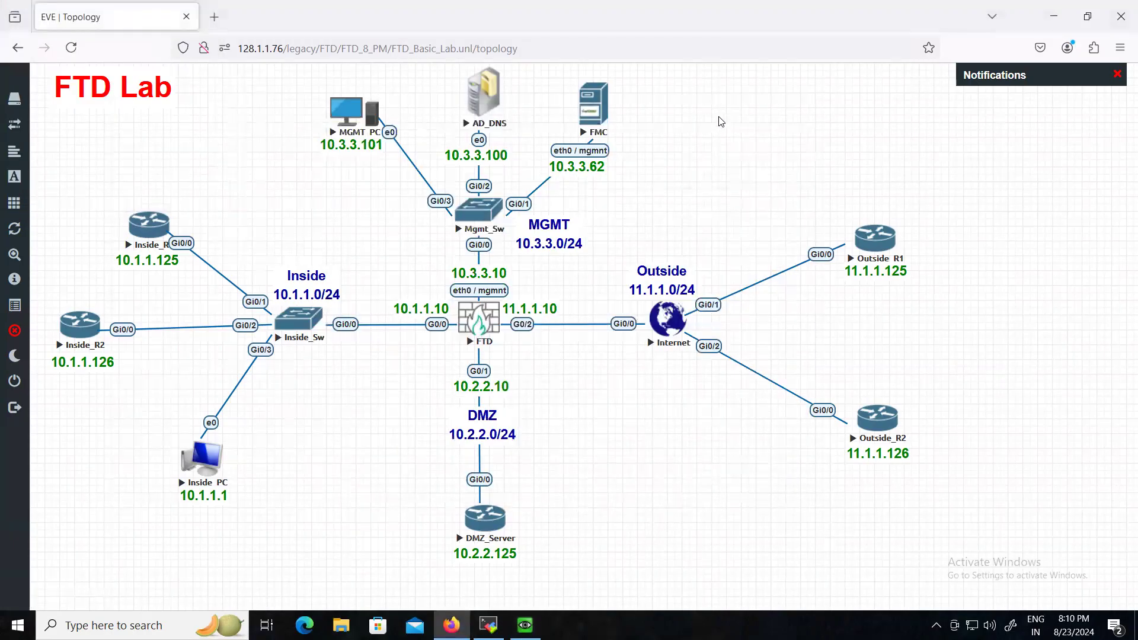
{"action": "left_click", "coordinate": [362, 116]}
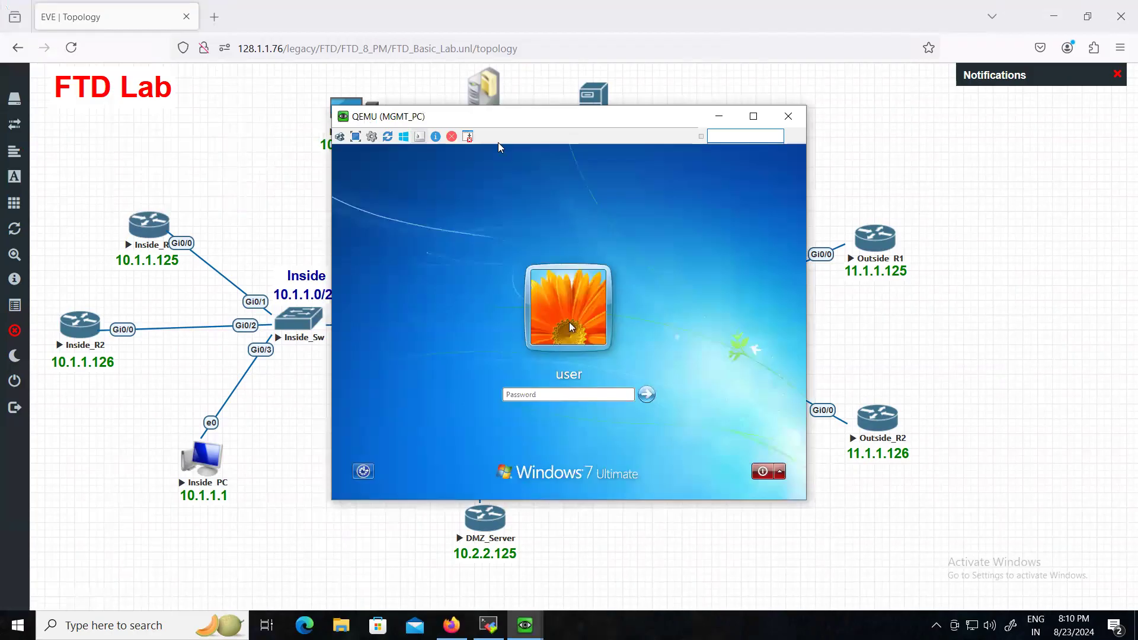
{"action": "left_click", "coordinate": [719, 116]}
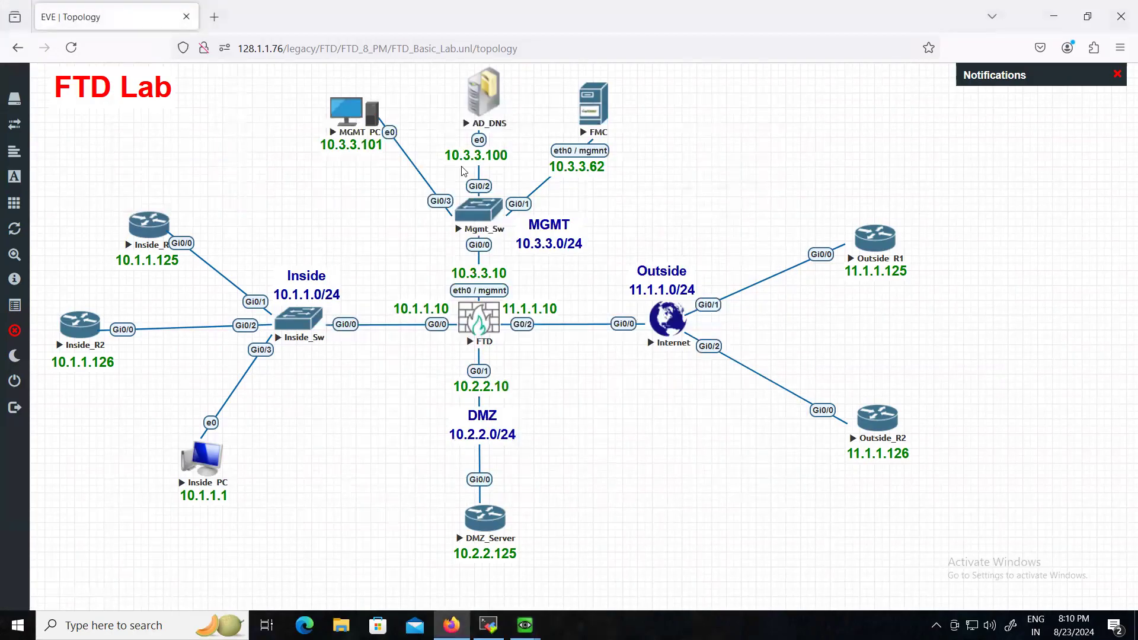
{"action": "left_click", "coordinate": [480, 97]}
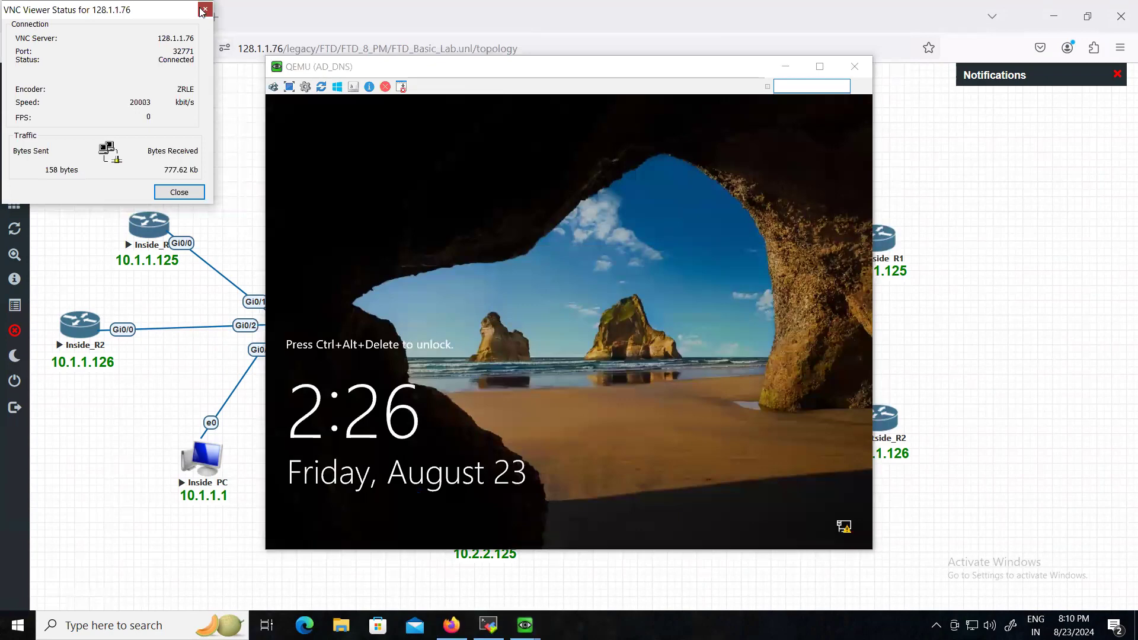
{"action": "left_click", "coordinate": [205, 9]}
{"action": "left_click", "coordinate": [785, 67]}
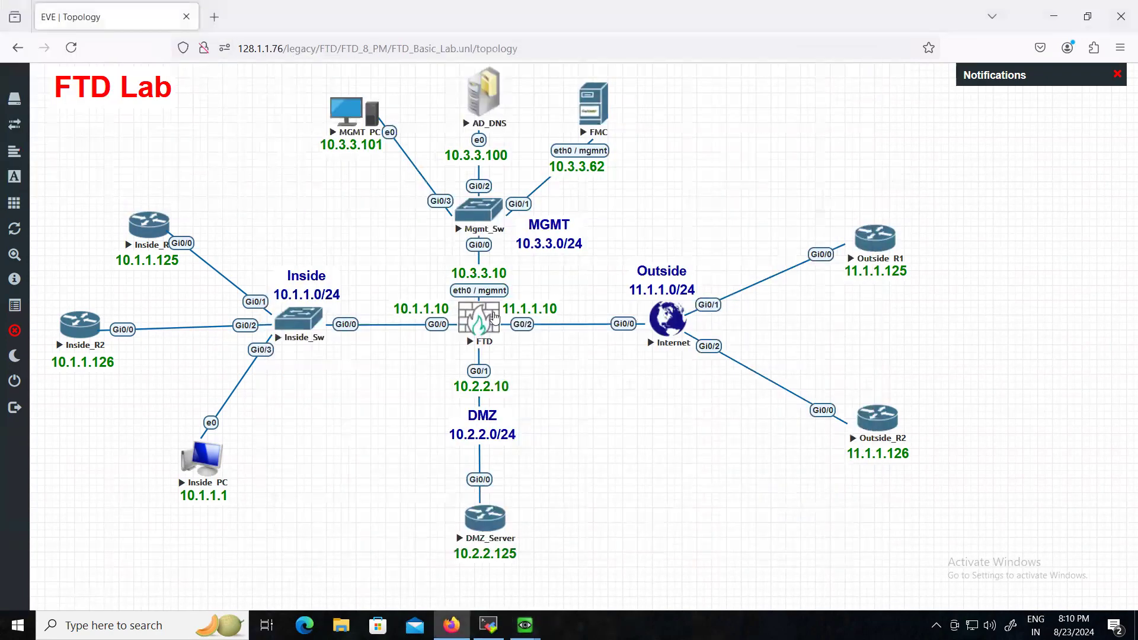
- Open and minimize the FTD and FMC consoles, then bring the Outside_R2 terminal forward
{"action": "left_click", "coordinate": [480, 325]}
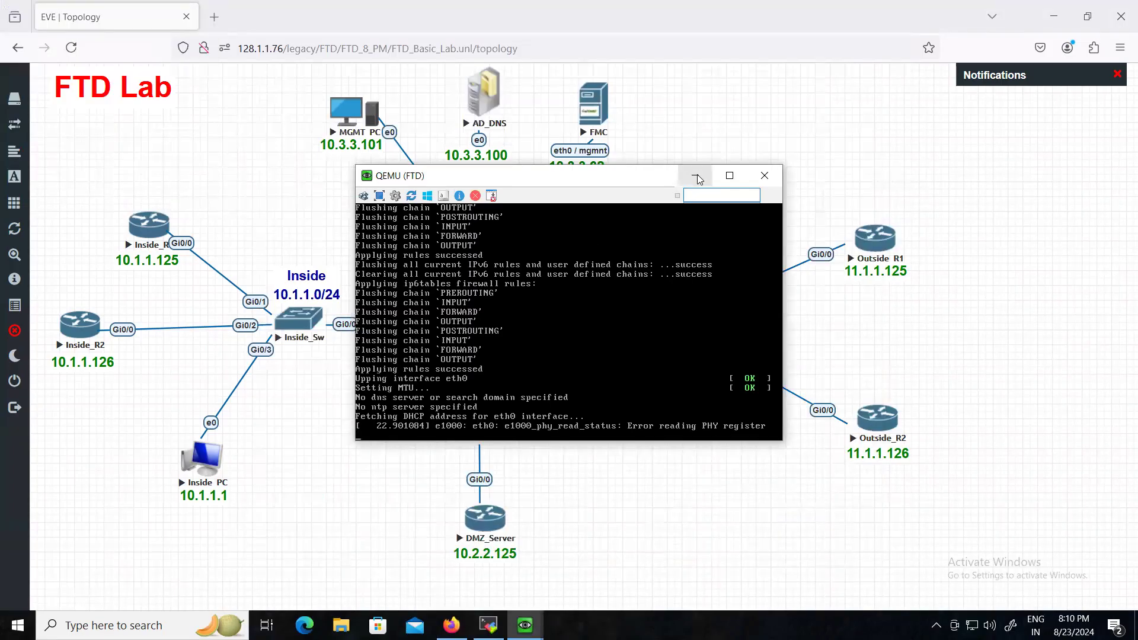
{"action": "left_click", "coordinate": [698, 179]}
{"action": "left_click", "coordinate": [591, 115]}
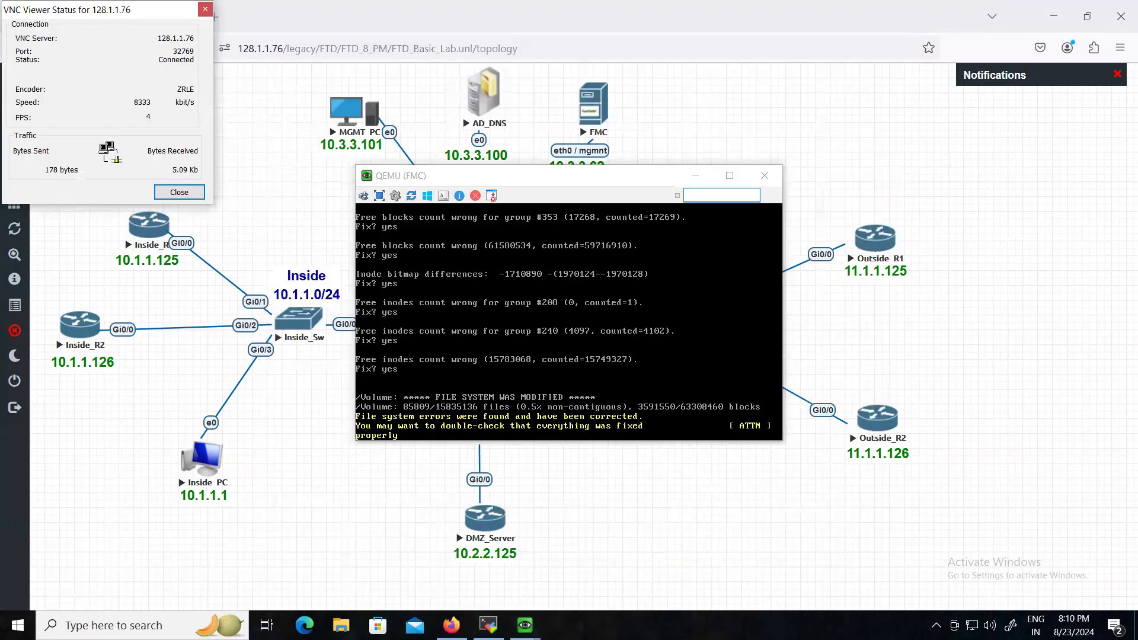
{"action": "left_click", "coordinate": [206, 9]}
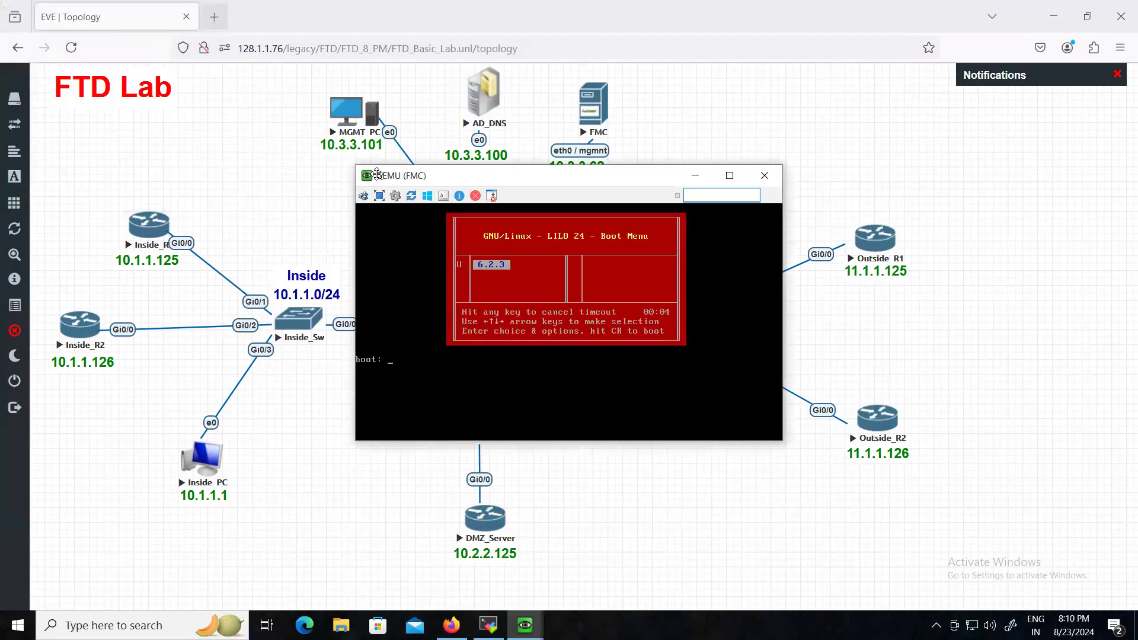
{"action": "left_click", "coordinate": [696, 175]}
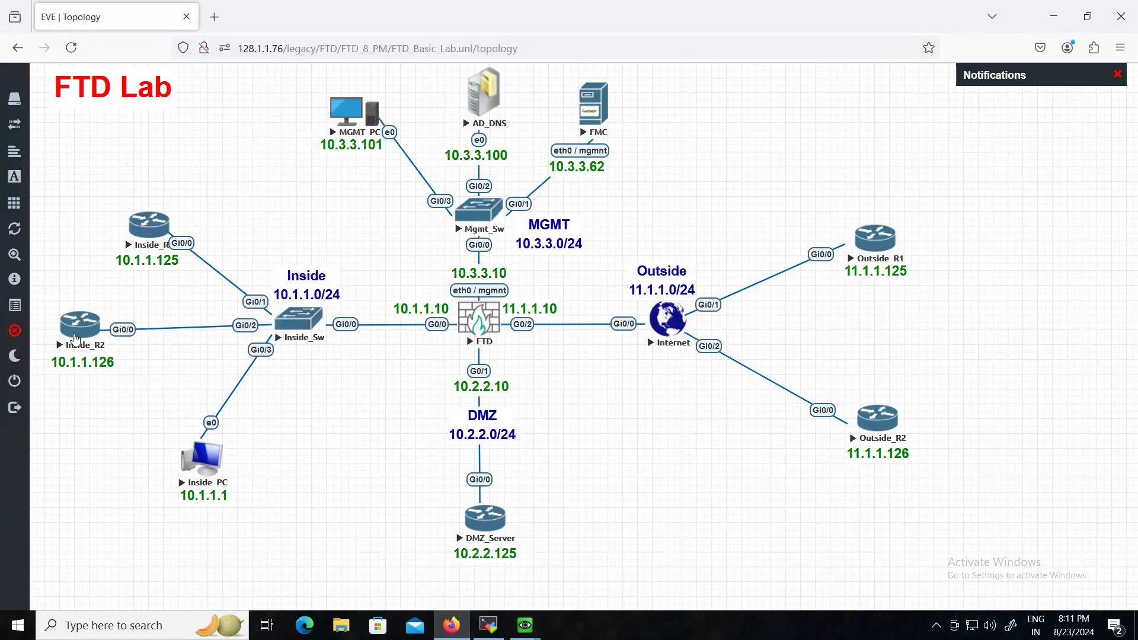
{"action": "left_click", "coordinate": [489, 625]}
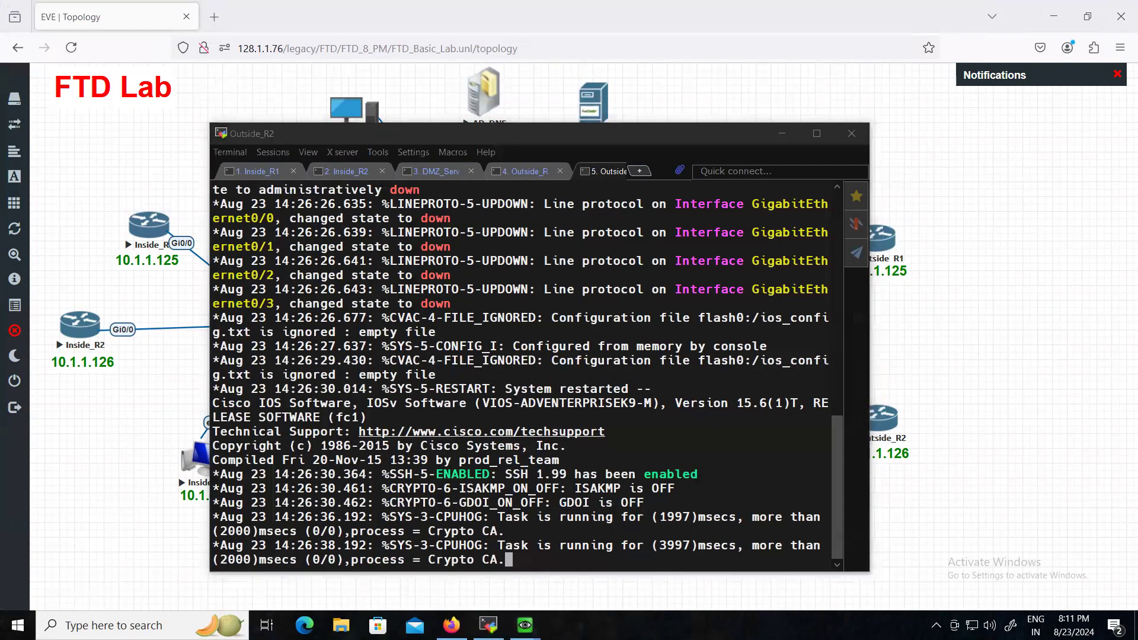
- Launch Notepad from Start search and type the first lines en and conf t
{"action": "key", "text": "super"}
{"action": "type", "text": "note"}
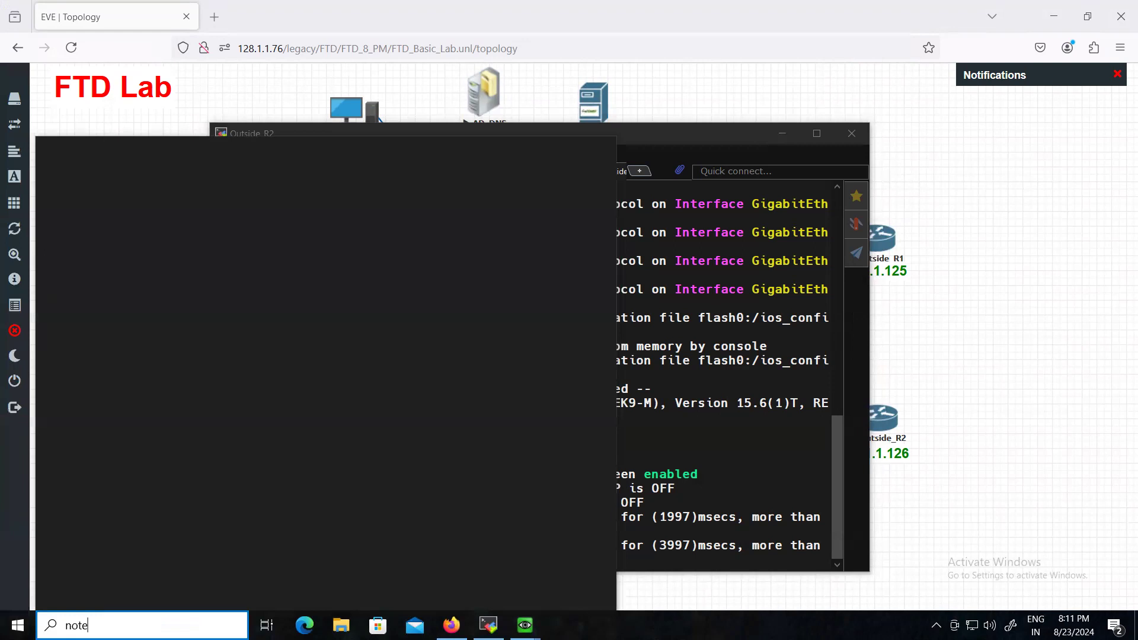
{"action": "key", "text": "Return"}
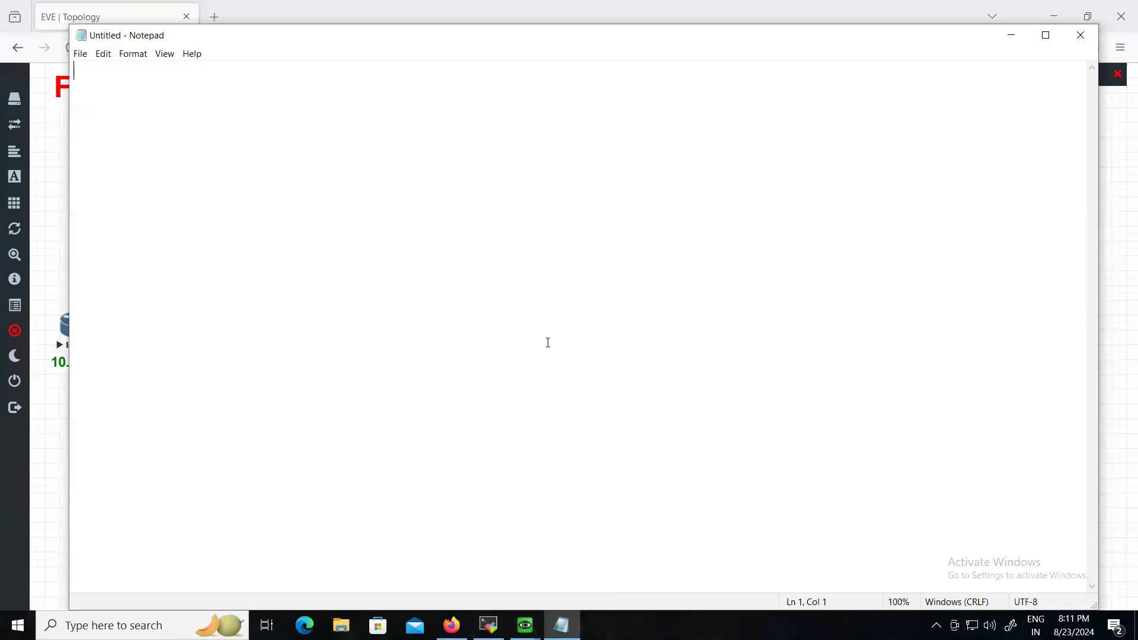
{"action": "type", "text": "en"}
{"action": "key", "text": "Return"}
{"action": "type", "text": "connf"}
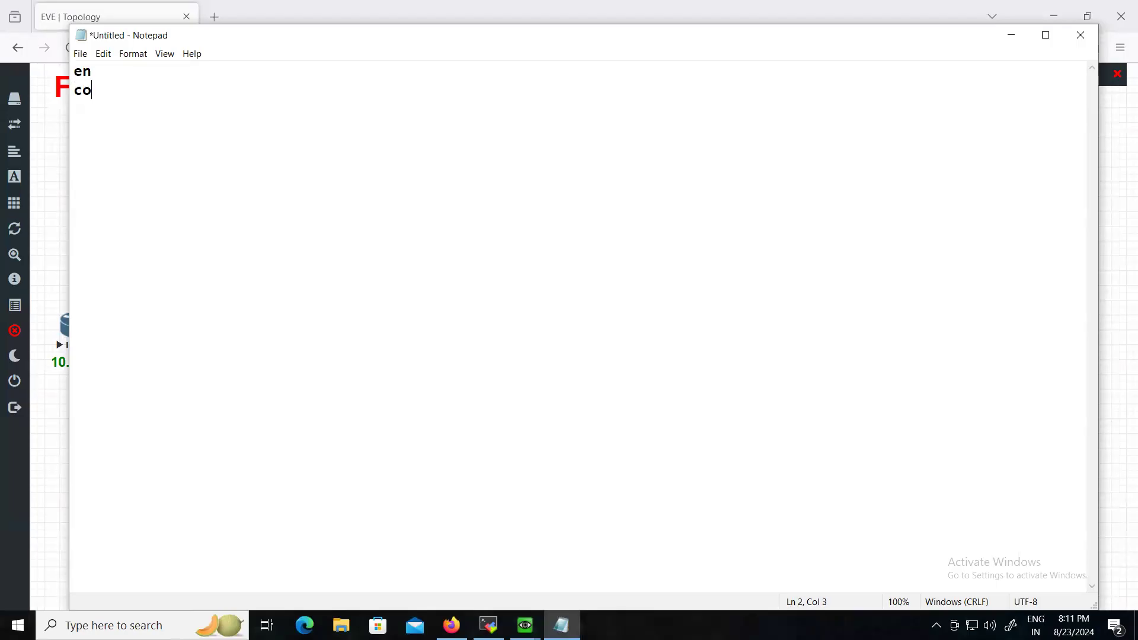
{"action": "key", "text": "BackSpace"}
{"action": "key", "text": "BackSpace"}
{"action": "type", "text": "t"}
{"action": "key", "text": "BackSpace"}
{"action": "type", "text": "f t"}
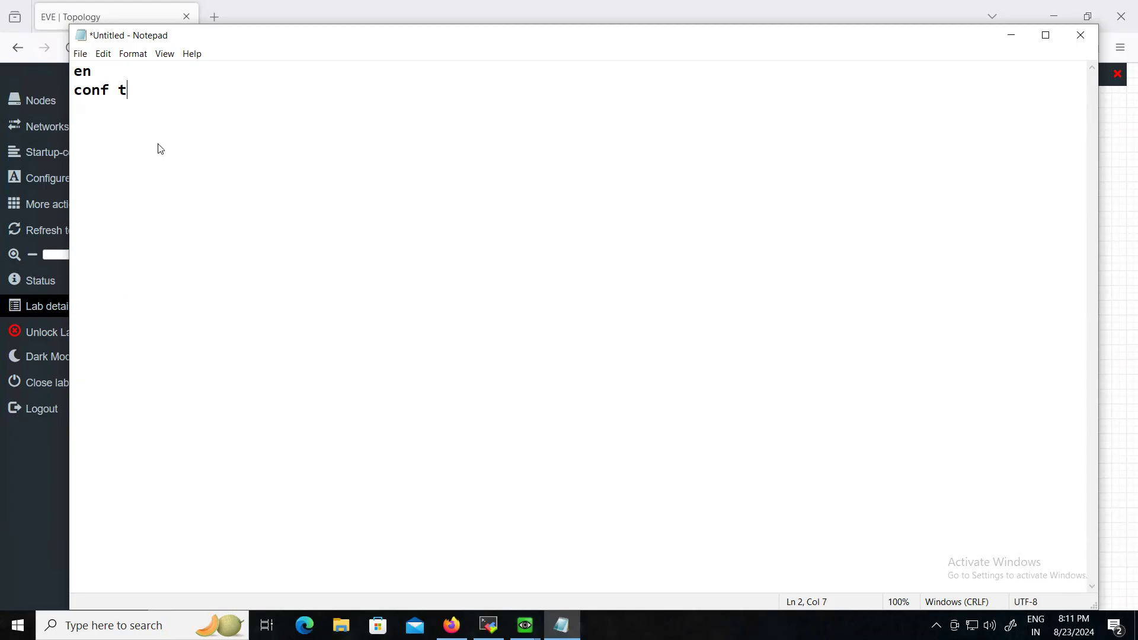
- Insert ! separator lines above en and after conf t
{"action": "double_click", "coordinate": [78, 71]}
{"action": "left_click", "coordinate": [78, 71]}
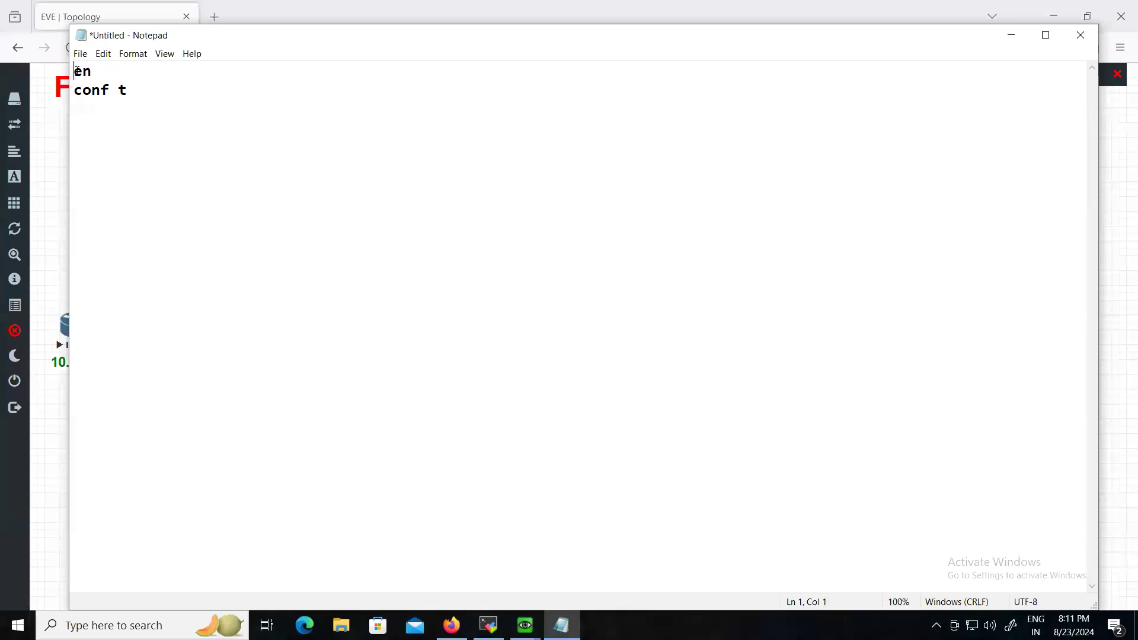
{"action": "key", "text": "Return"}
{"action": "key", "text": "Up"}
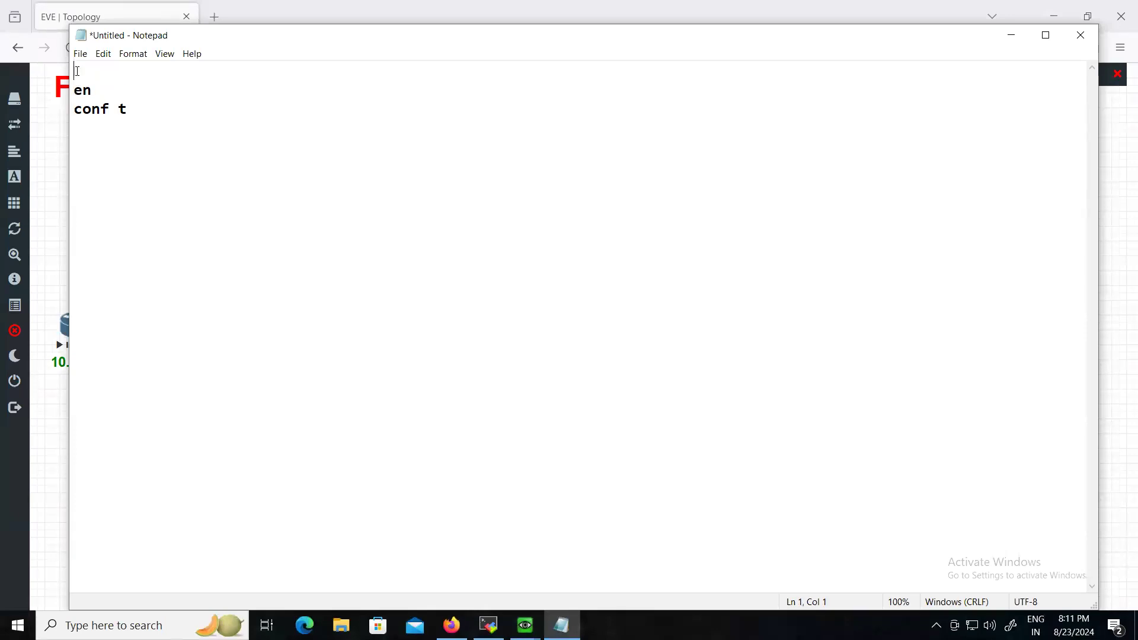
{"action": "type", "text": "!"}
{"action": "key", "text": "Down"}
{"action": "key", "text": "Down"}
{"action": "key", "text": "Right"}
{"action": "key", "text": "End"}
{"action": "key", "text": "Return"}
{"action": "type", "text": "!"}
{"action": "key", "text": "Return"}
- Add int g0/0, no sh and a closing !, then copy all the config lines
{"action": "type", "text": "int g0/0"}
{"action": "key", "text": "Return"}
{"action": "type", "text": "no sh"}
{"action": "key", "text": "Return"}
{"action": "type", "text": "!"}
{"action": "key", "text": "Return"}
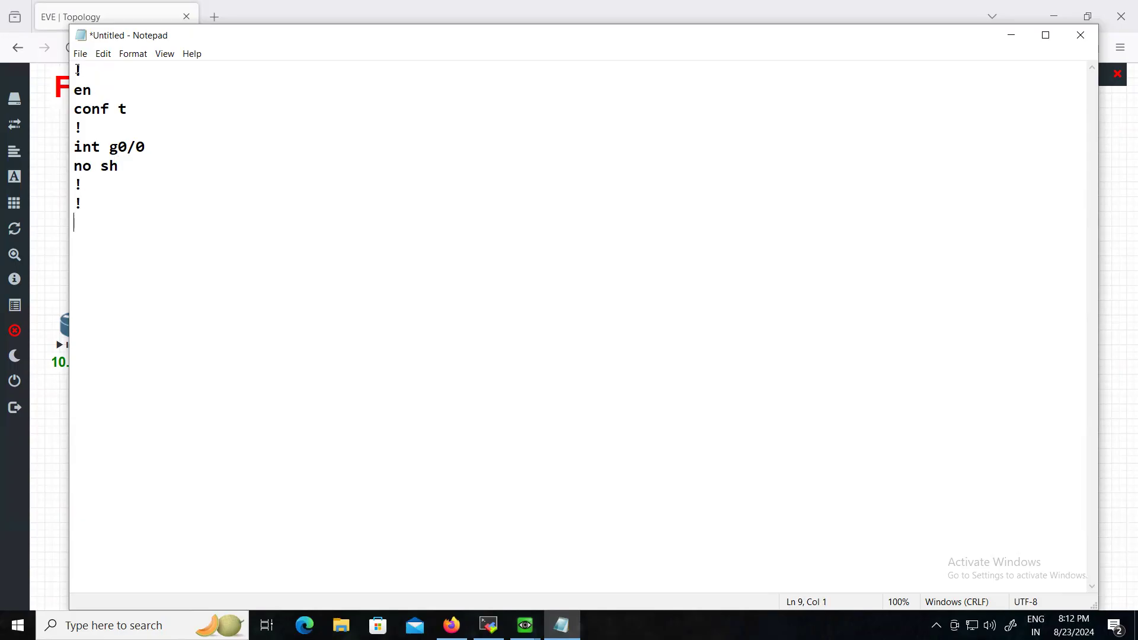
{"action": "left_click_drag", "start_coordinate": [73, 71], "coordinate": [155, 210]}
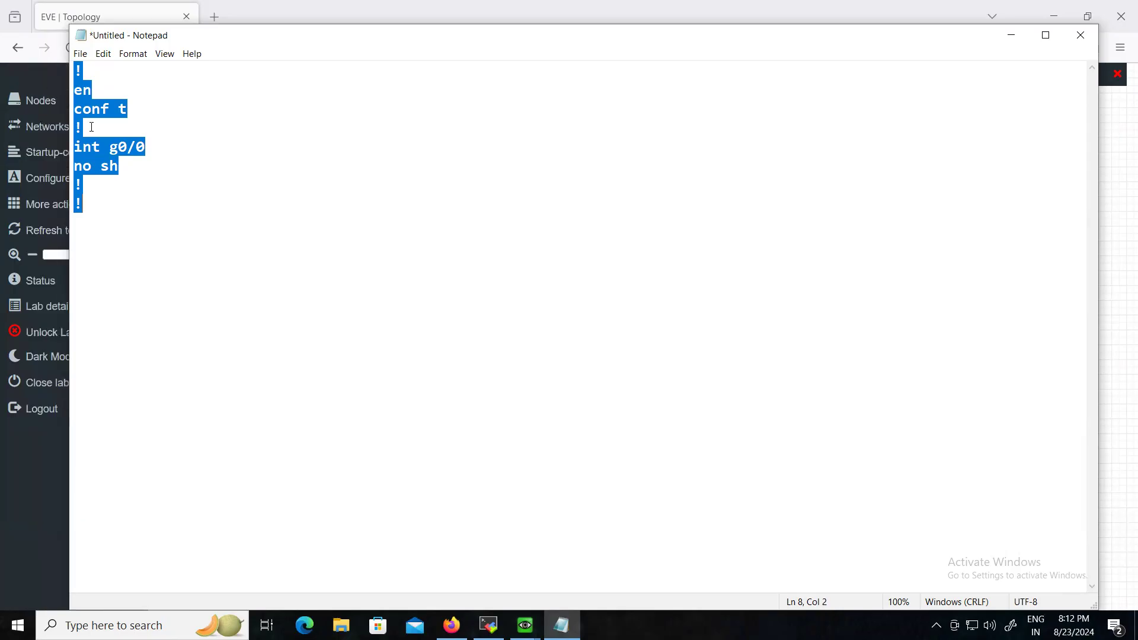
{"action": "right_click", "coordinate": [105, 162]}
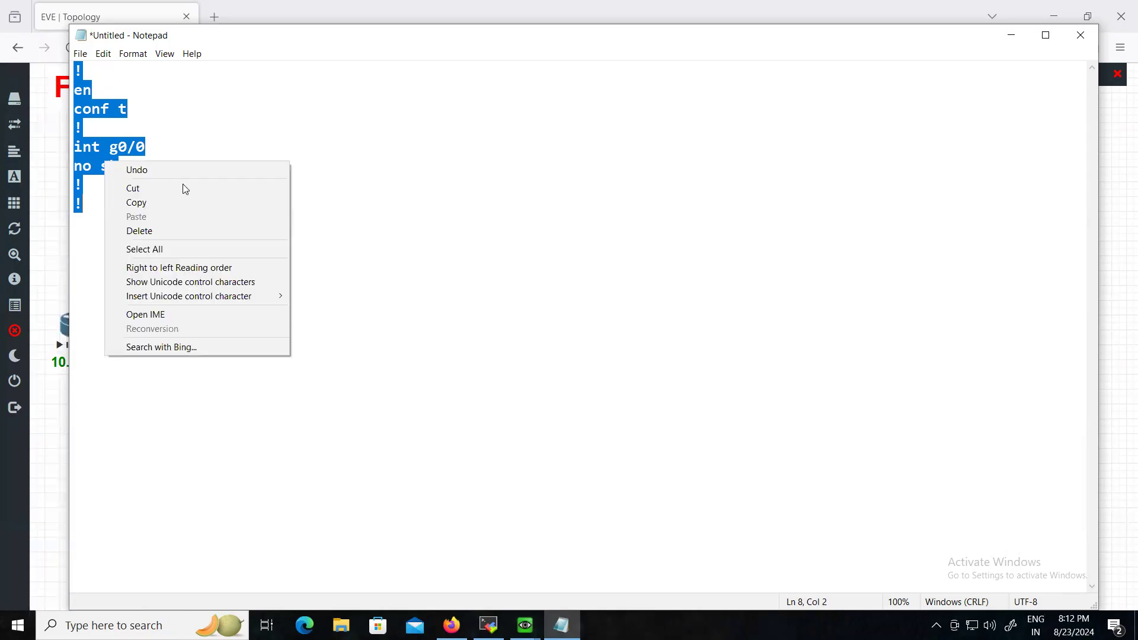
{"action": "left_click", "coordinate": [152, 199]}
- Paste the g0/0 bring-up snippet into the Inside_R1 console
{"action": "left_click", "coordinate": [1012, 35]}
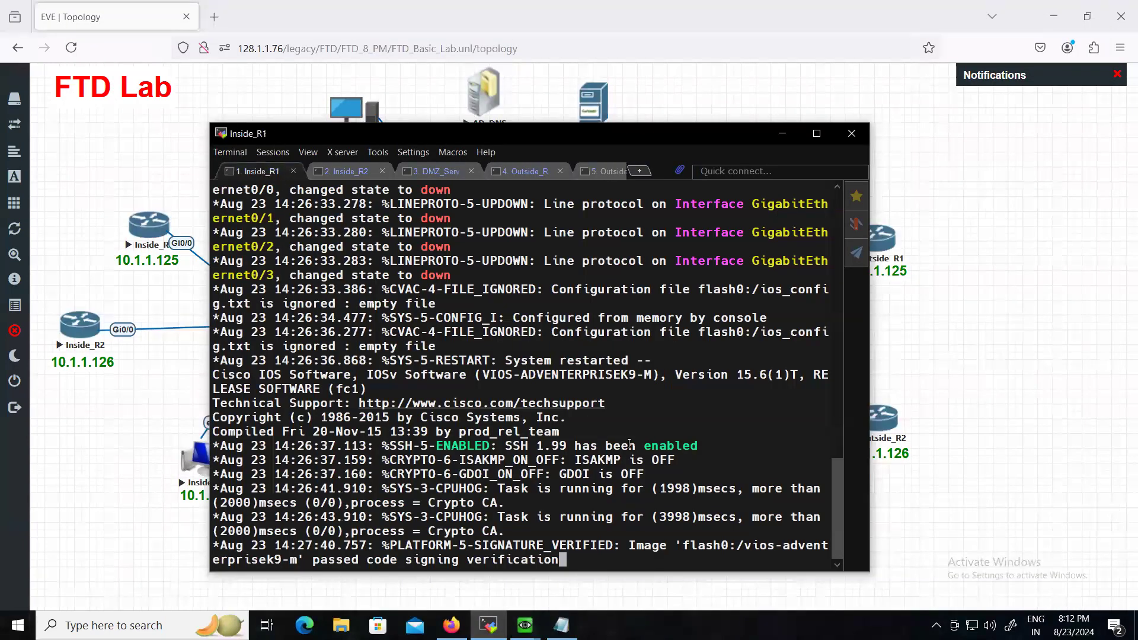
{"action": "key", "text": "Return"}
{"action": "key", "text": "Return"}
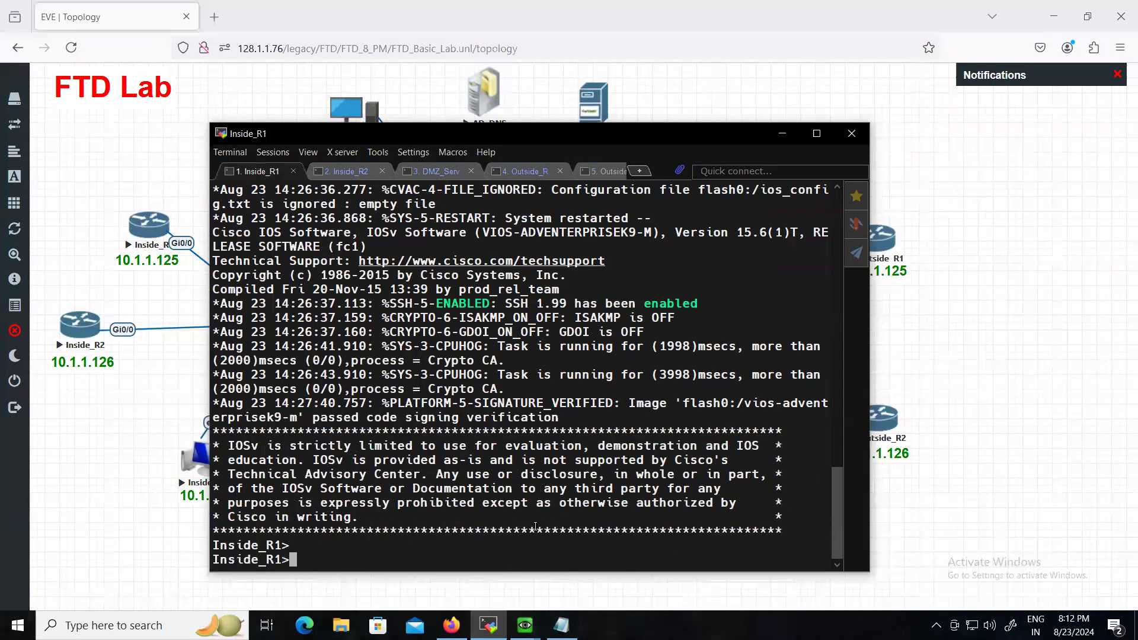
{"action": "right_click", "coordinate": [366, 559]}
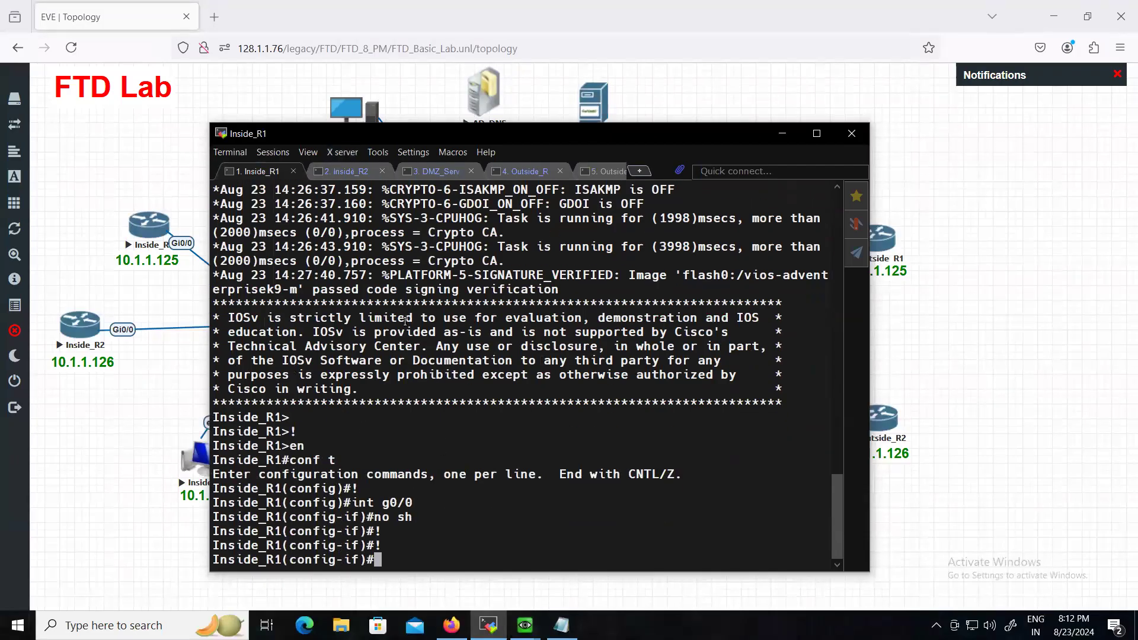
- Reselect and copy the config lines in Notepad again
{"action": "left_click", "coordinate": [561, 625]}
{"action": "left_click", "coordinate": [258, 204]}
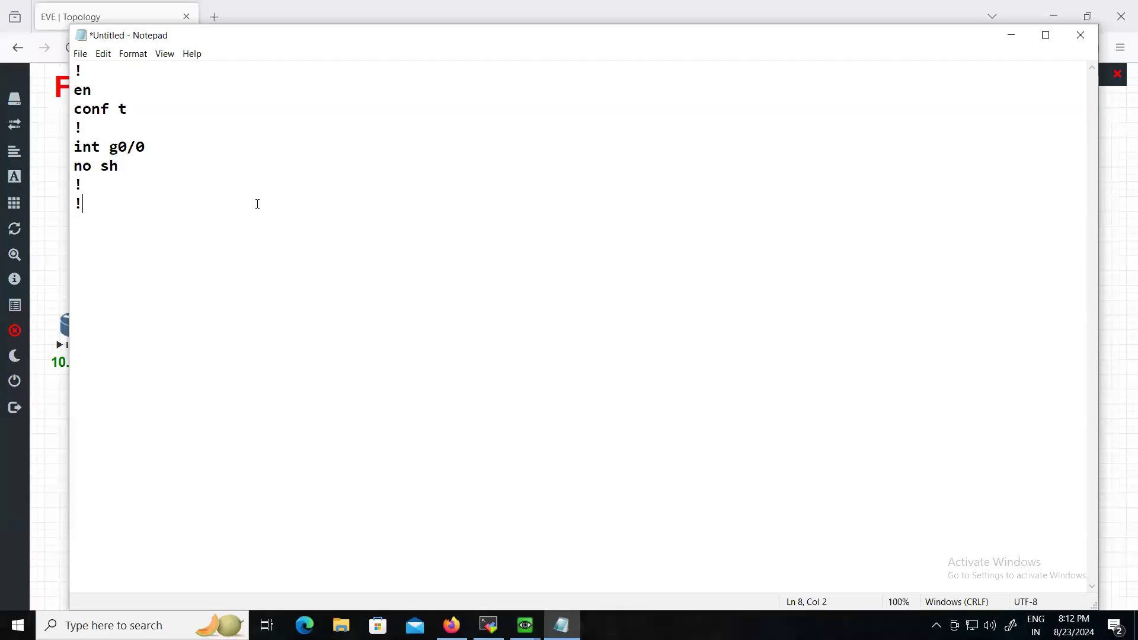
{"action": "left_click_drag", "start_coordinate": [145, 284], "coordinate": [37, 6]}
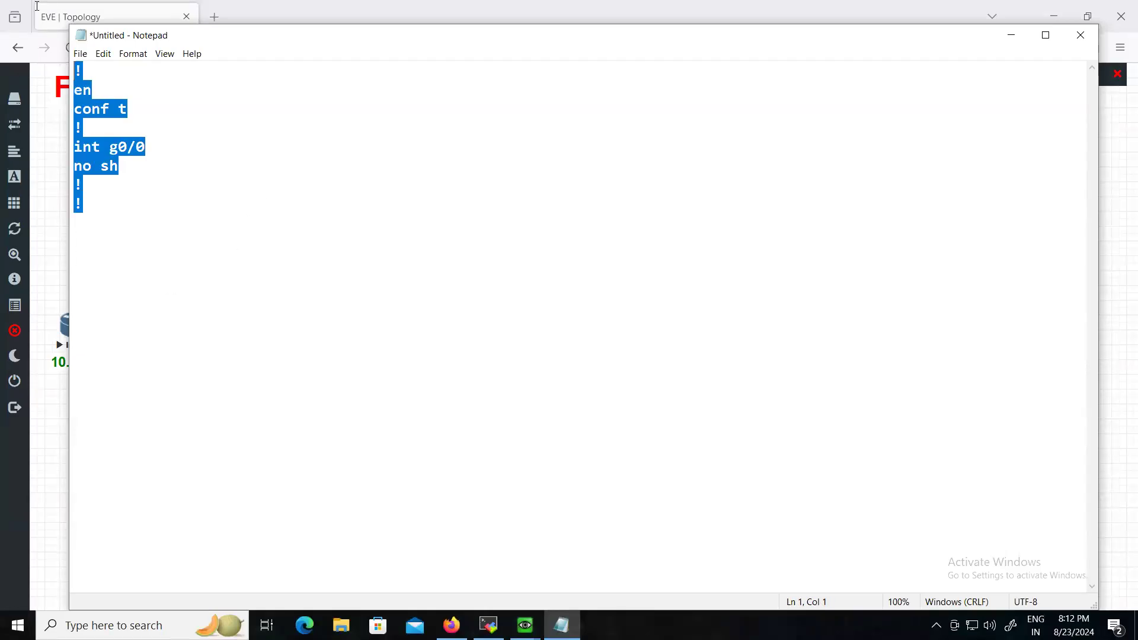
{"action": "right_click", "coordinate": [97, 110]}
{"action": "left_click", "coordinate": [144, 153]}
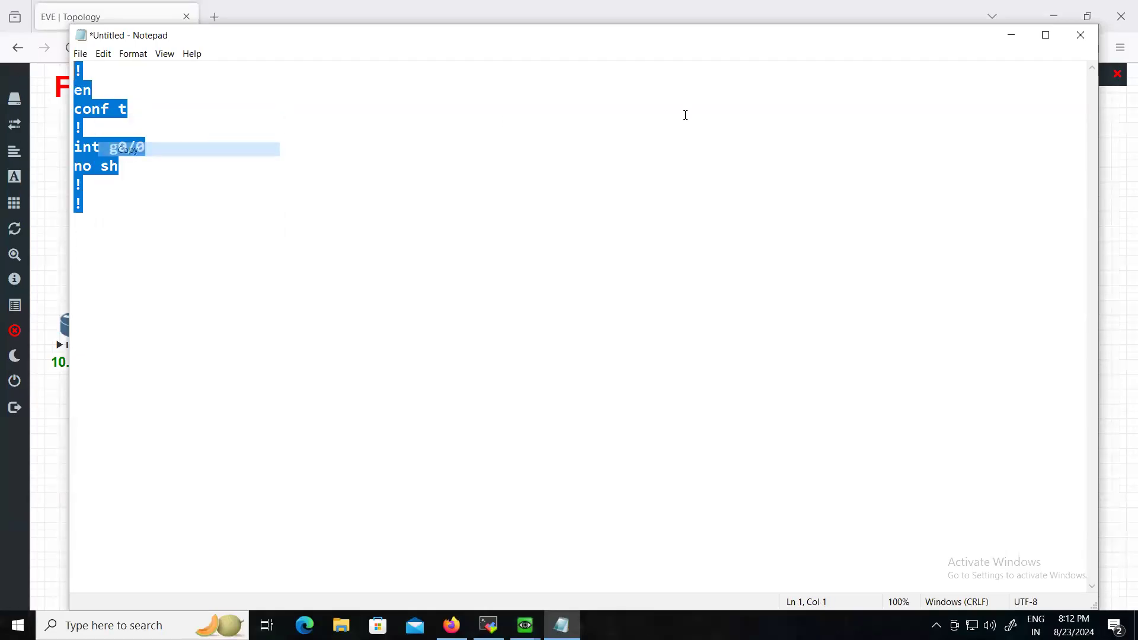
{"action": "left_click", "coordinate": [1011, 35]}
- Paste the snippet into Inside_R2, DMZ_Server, Outside_R1 and Outside_R2, then reposition the terminal
{"action": "left_click", "coordinate": [347, 171]}
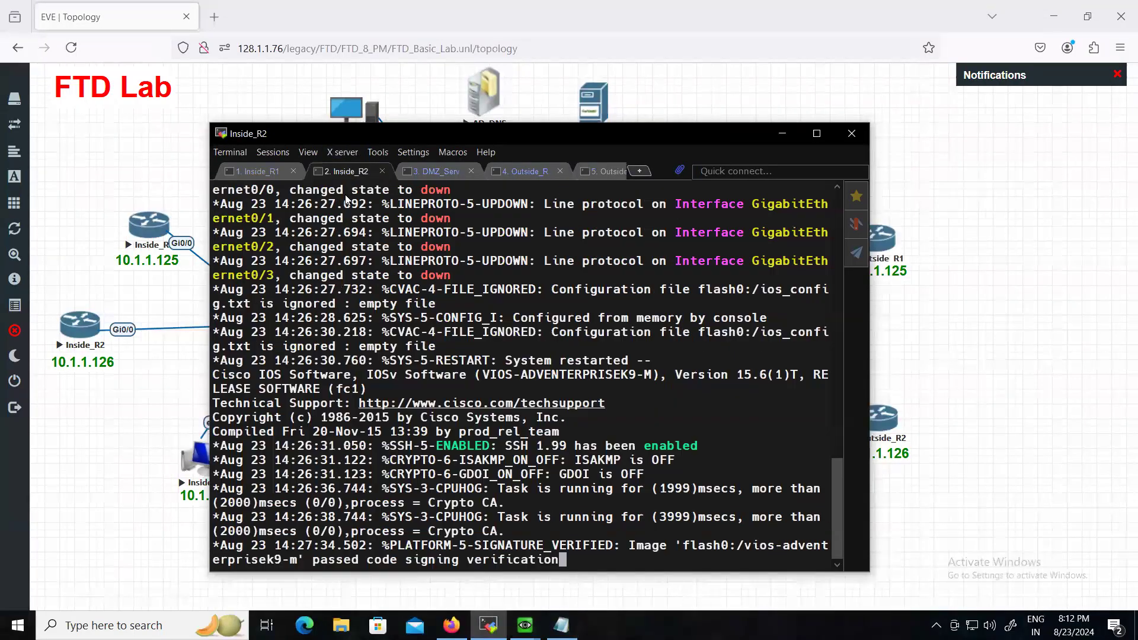
{"action": "right_click", "coordinate": [655, 444]}
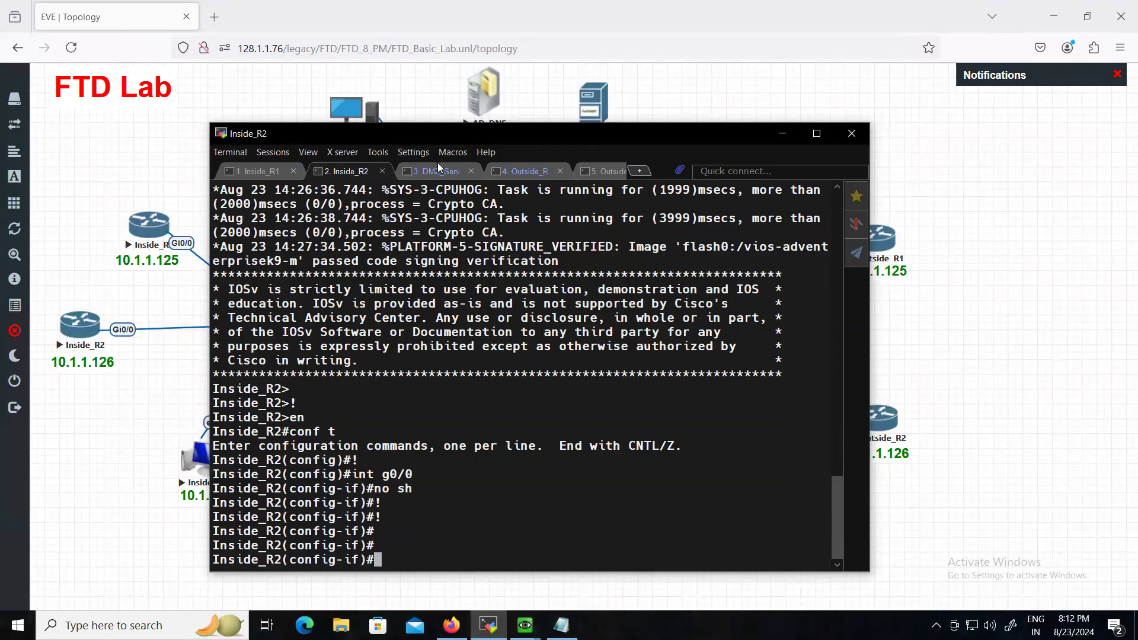
{"action": "left_click", "coordinate": [437, 170]}
{"action": "right_click", "coordinate": [682, 446]}
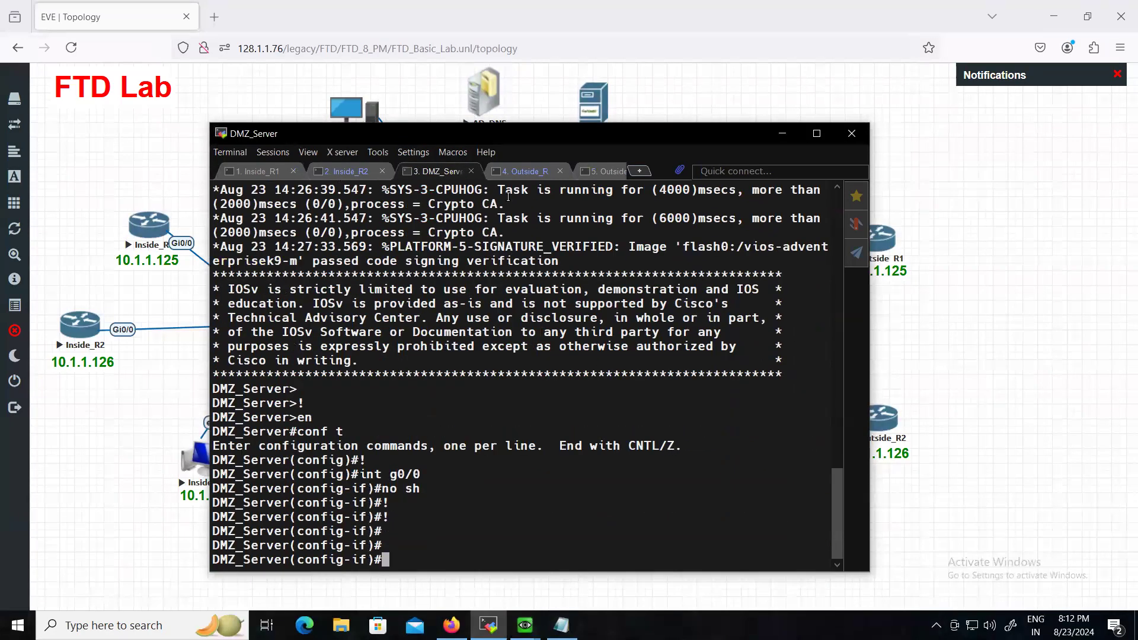
{"action": "left_click", "coordinate": [537, 172]}
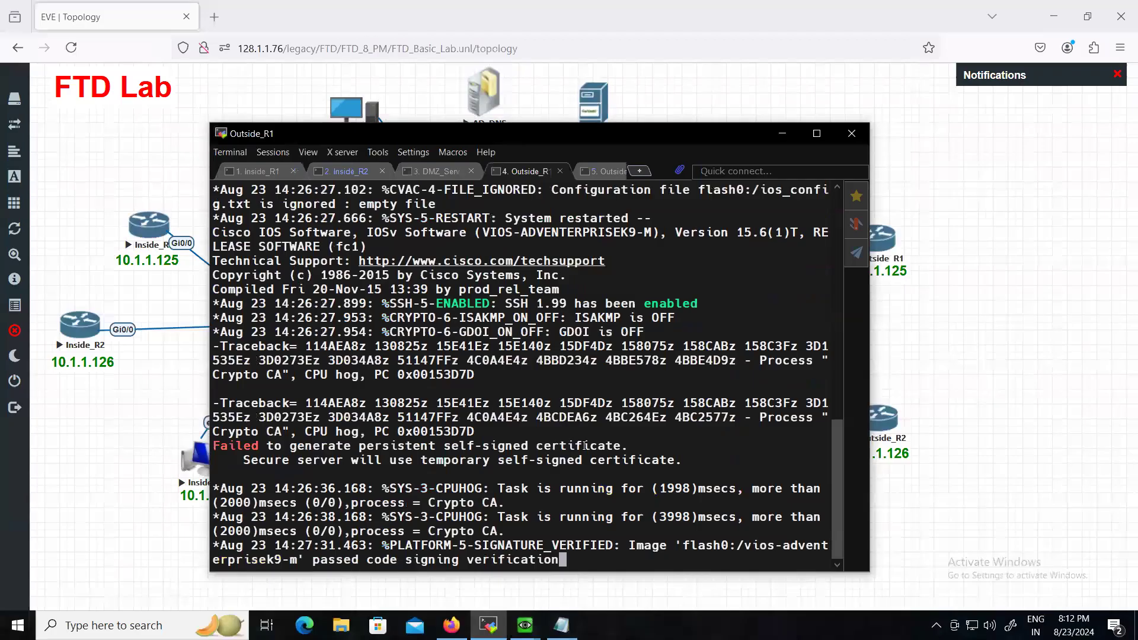
{"action": "right_click", "coordinate": [629, 459]}
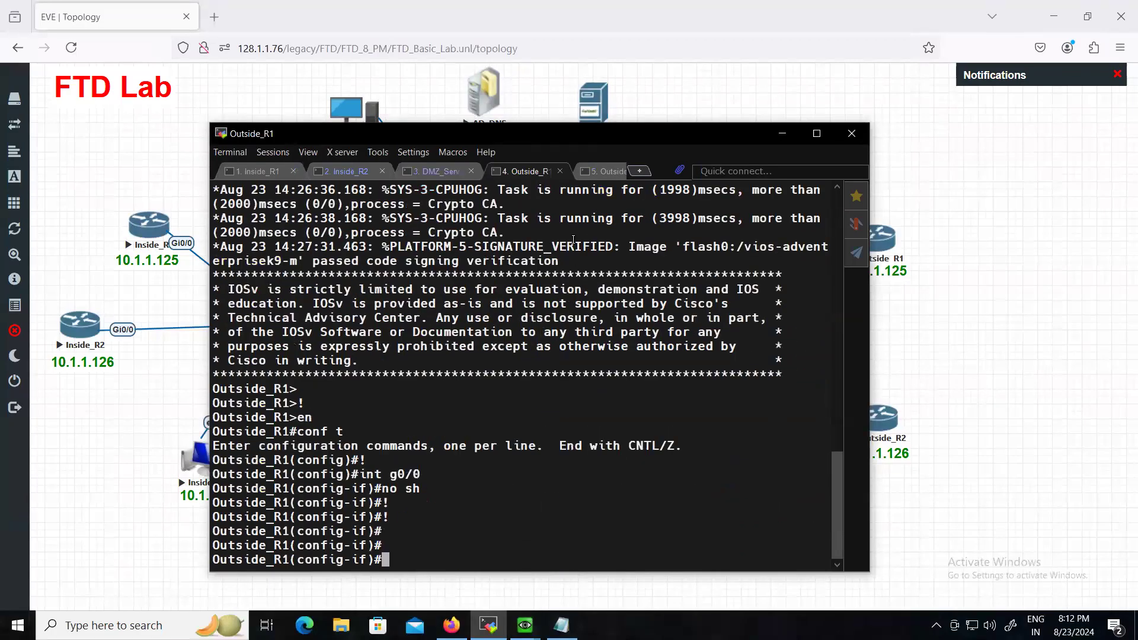
{"action": "left_click", "coordinate": [606, 171]}
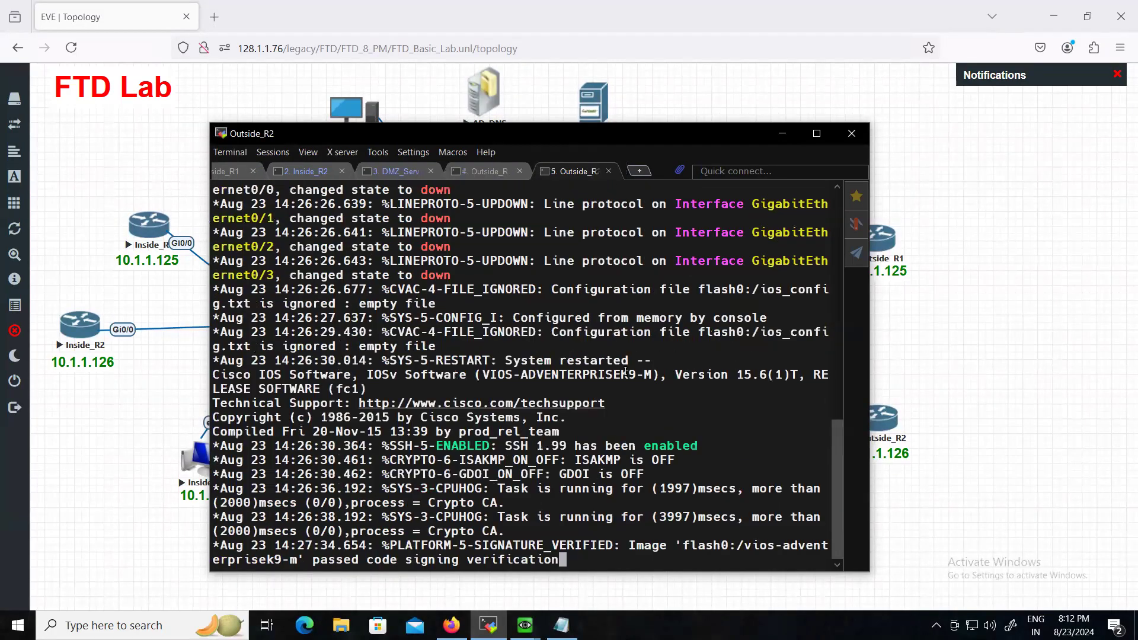
{"action": "right_click", "coordinate": [617, 462]}
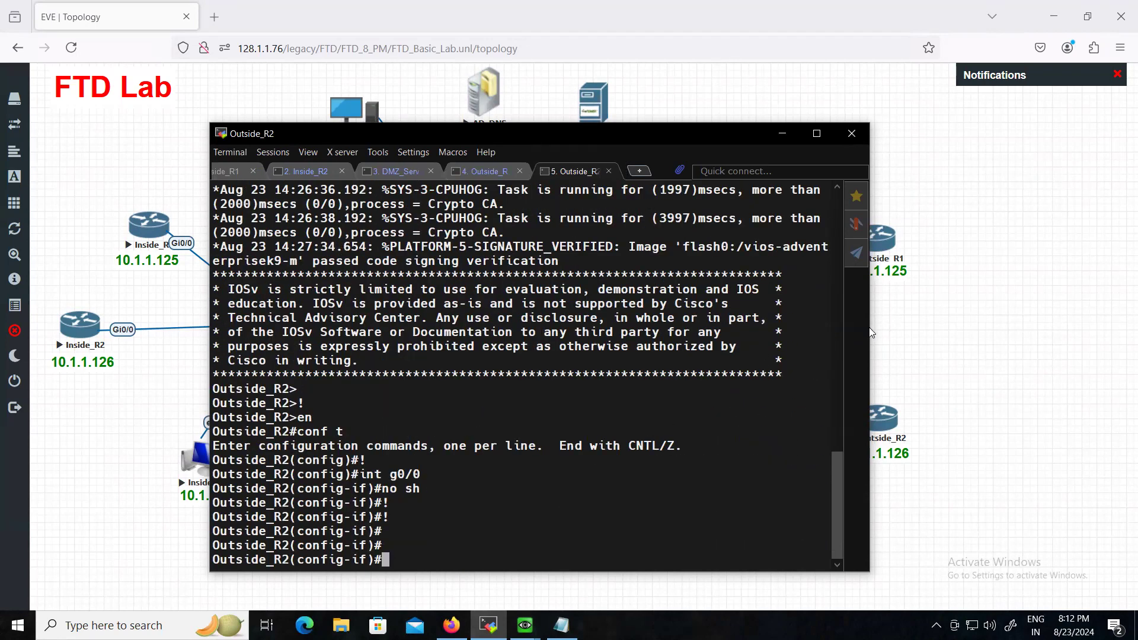
{"action": "left_click_drag", "start_coordinate": [870, 332], "coordinate": [1036, 336]}
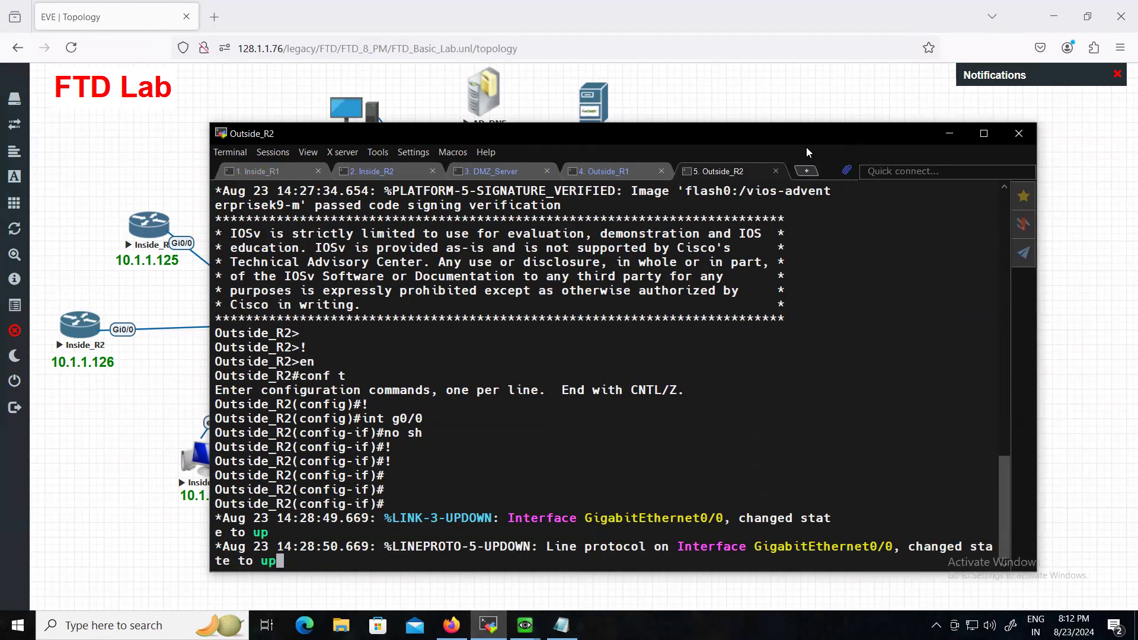
{"action": "left_click_drag", "start_coordinate": [806, 152], "coordinate": [740, 143]}
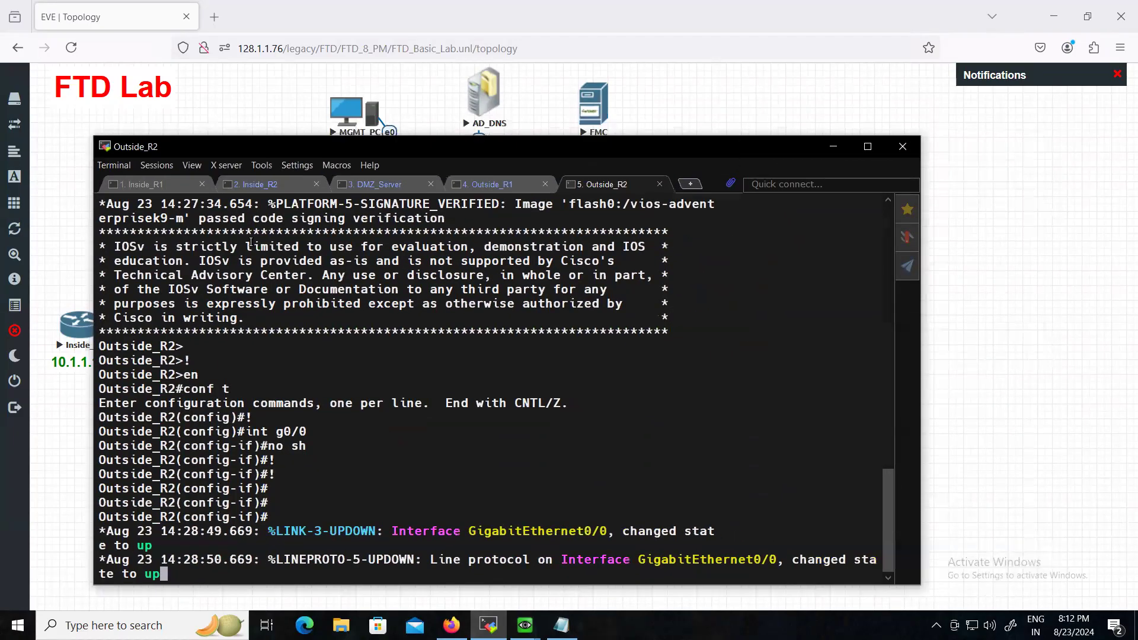
- On Inside_R1, leave config mode and ping 10.1.1.126 twice
{"action": "left_click", "coordinate": [141, 185]}
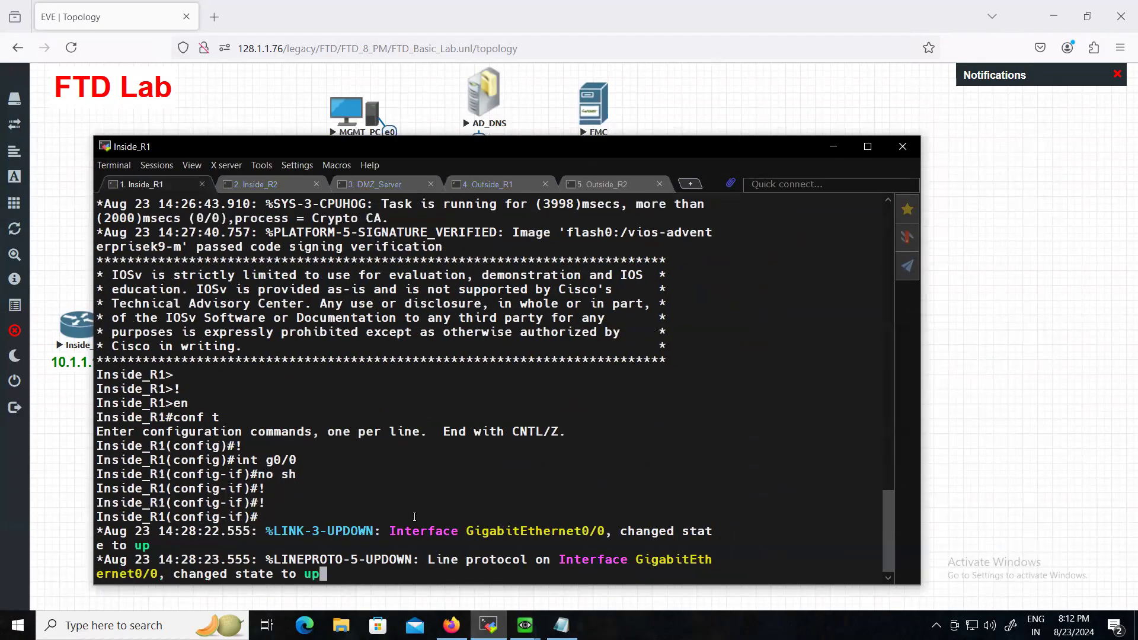
{"action": "key", "text": "Return"}
{"action": "key", "text": "Return"}
{"action": "key", "text": "Return"}
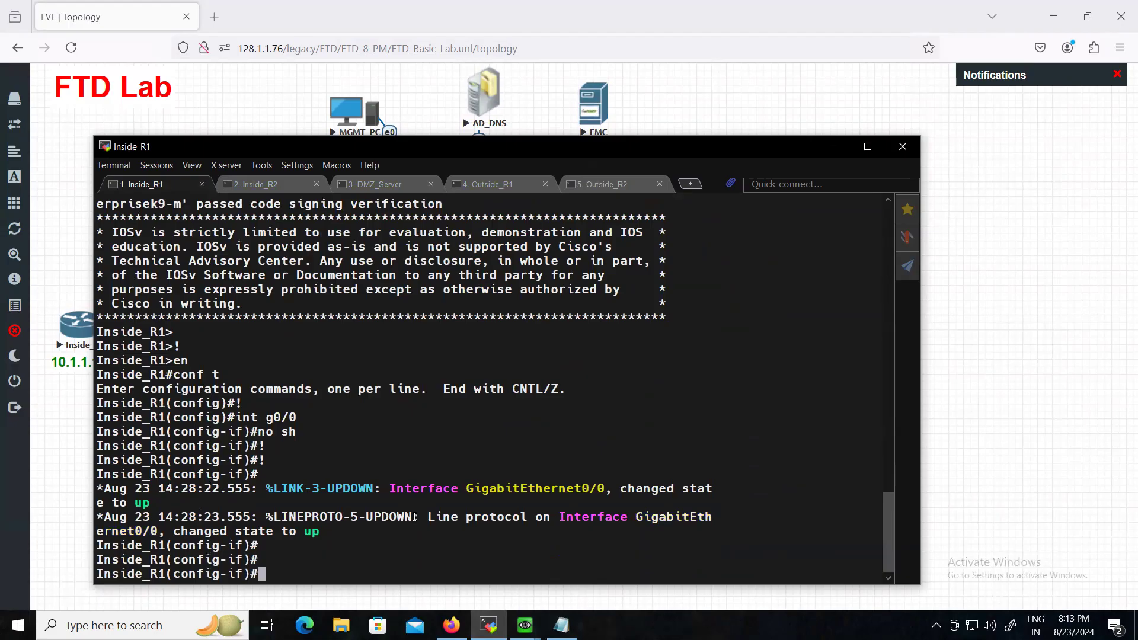
{"action": "key", "text": "ctrl+z"}
{"action": "key", "text": "Return"}
{"action": "key", "text": "Return"}
{"action": "key", "text": "Return"}
{"action": "key", "text": "Return"}
{"action": "type", "text": "p"}
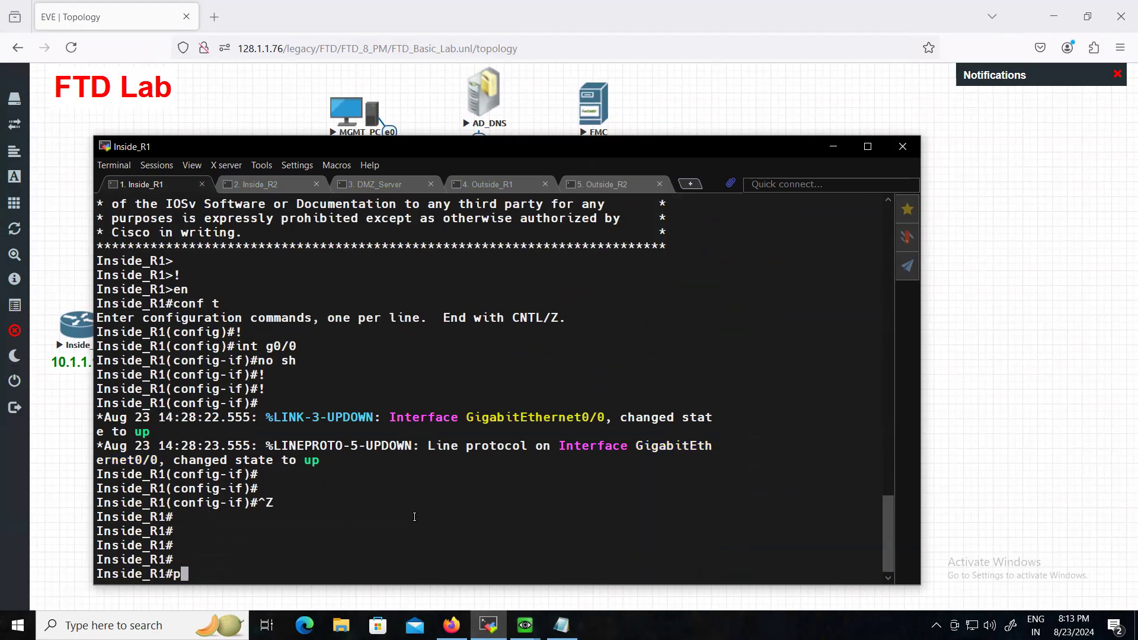
{"action": "type", "text": "ing "}
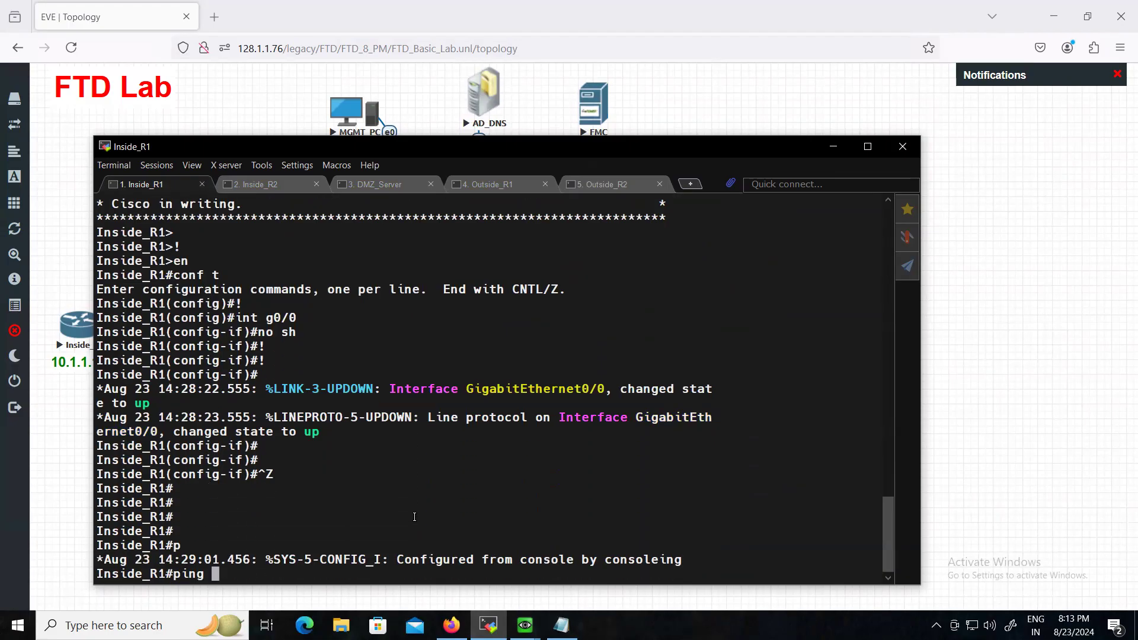
{"action": "type", "text": "ing 10.1.1.126"}
{"action": "key", "text": "Return"}
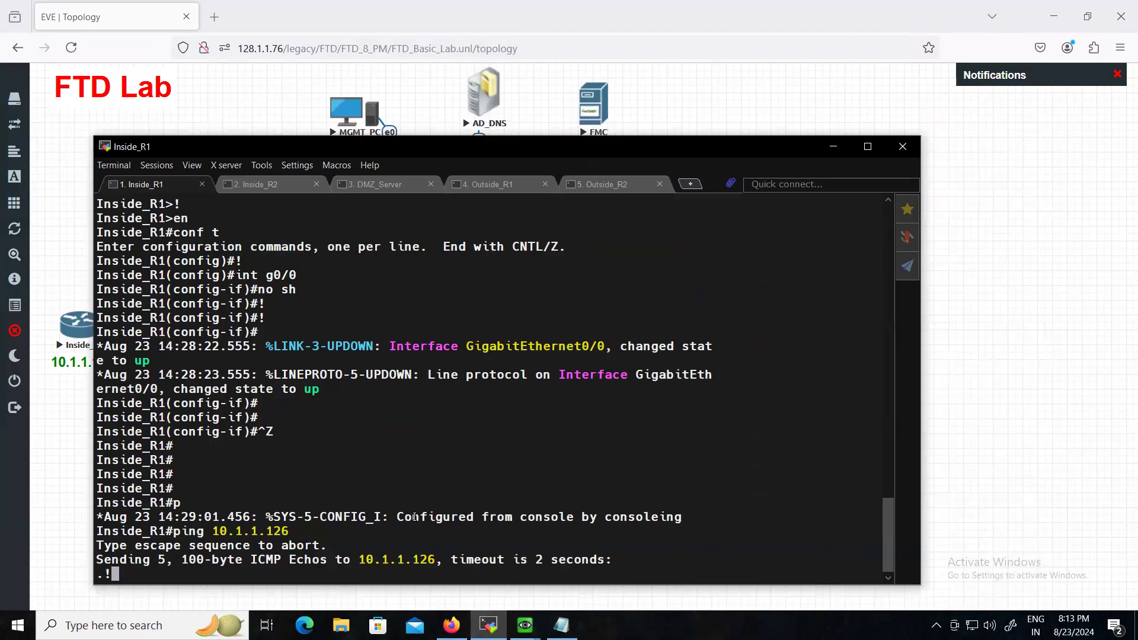
{"action": "key", "text": "Up"}
{"action": "key", "text": "Return"}
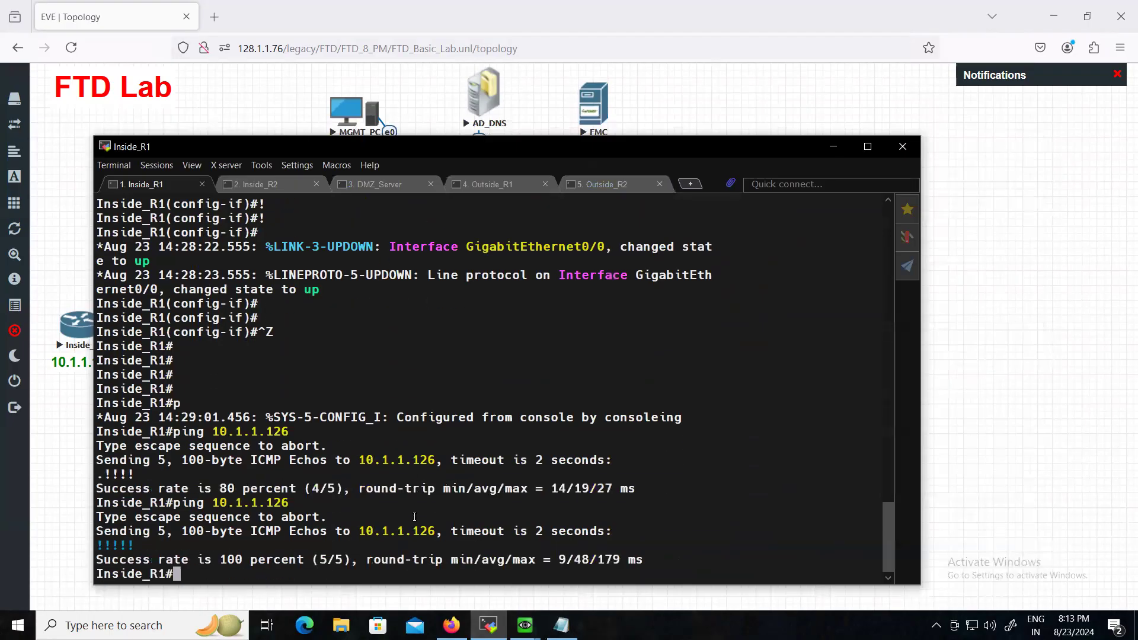
{"action": "key", "text": "Return"}
{"action": "key", "text": "Return"}
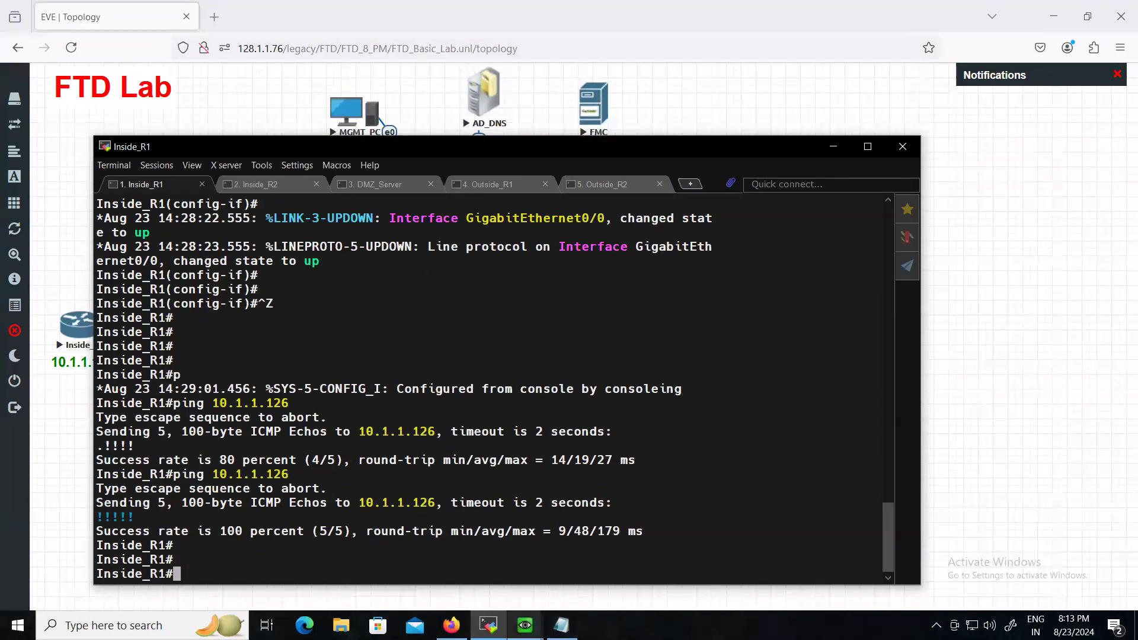
- Ping 10.1.1.1 from Inside_R1, running it twice
{"action": "left_click_drag", "start_coordinate": [262, 148], "coordinate": [420, 114]}
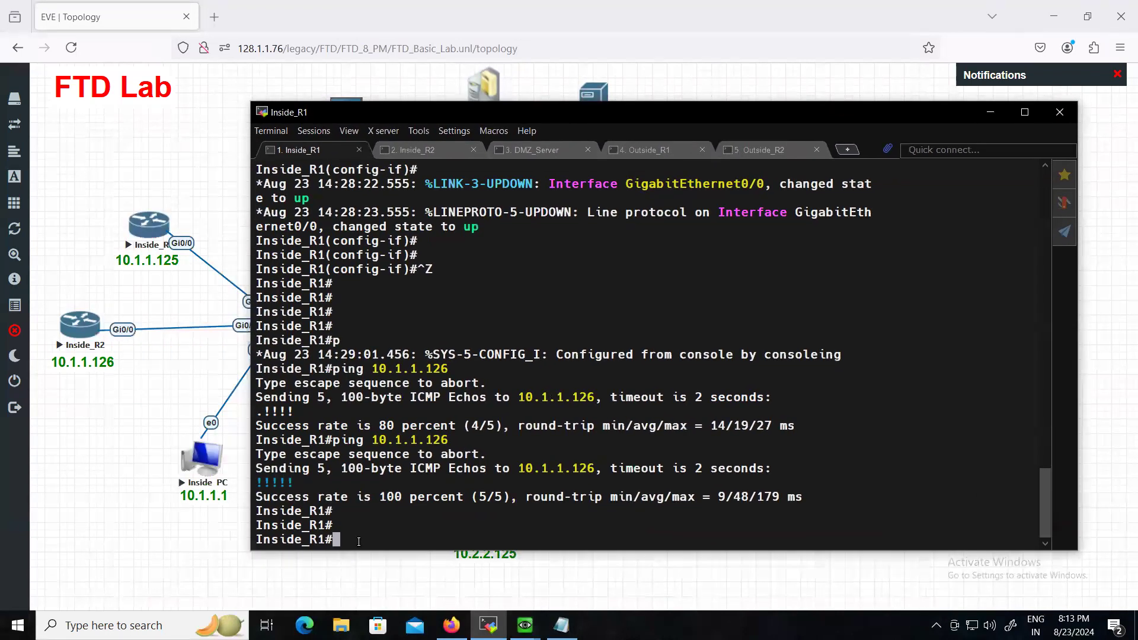
{"action": "type", "text": "ping 10.1.1.1"}
{"action": "key", "text": "Return"}
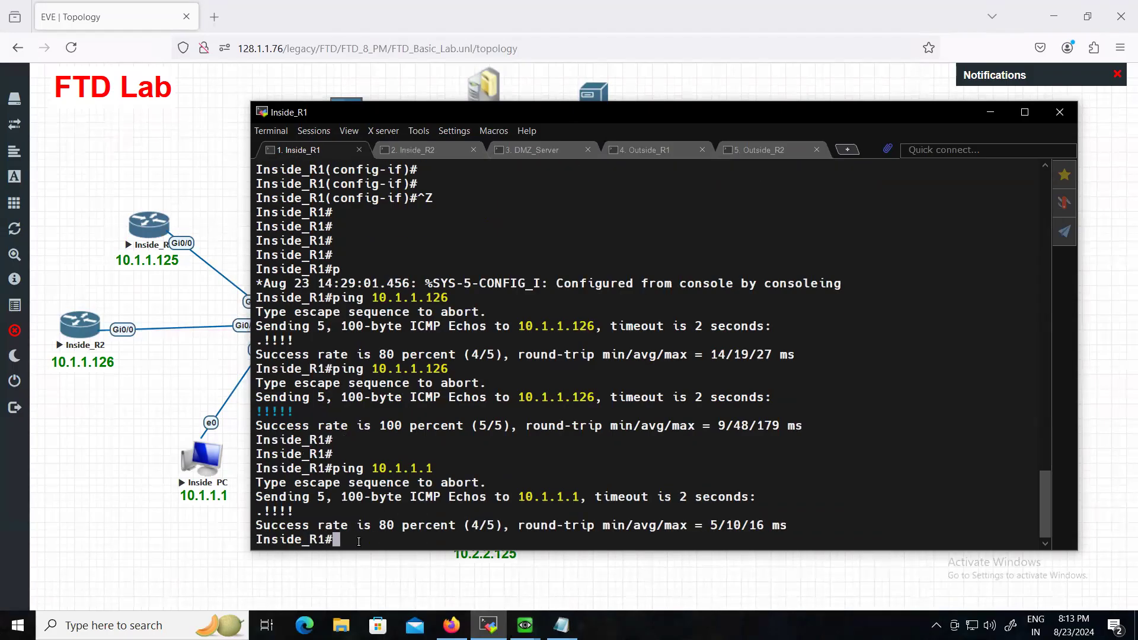
{"action": "key", "text": "Up"}
{"action": "key", "text": "Return"}
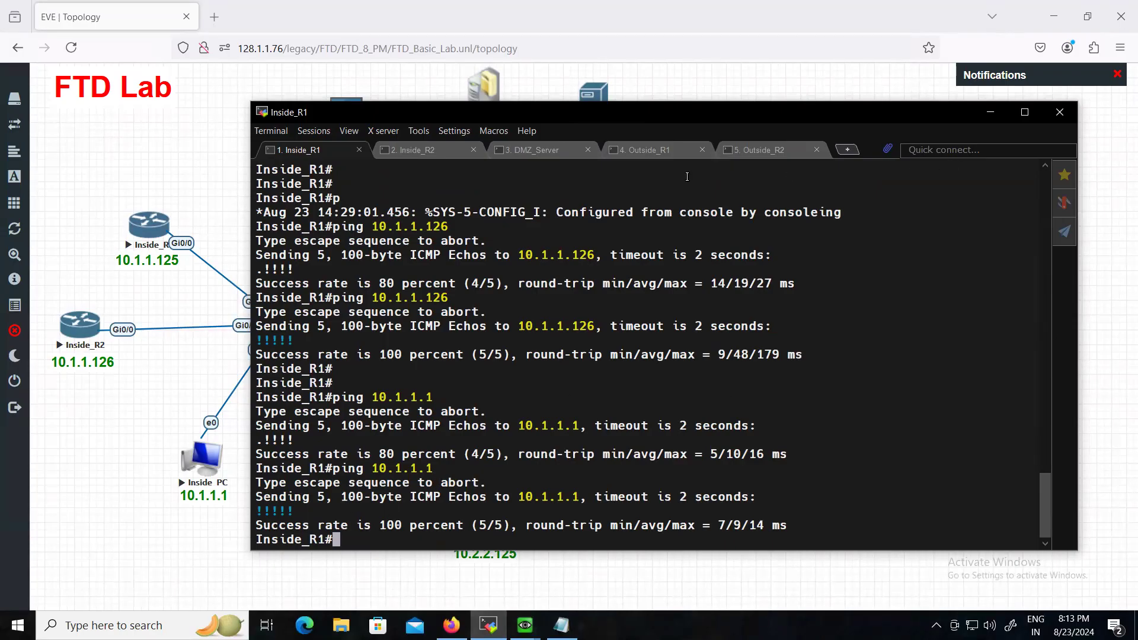
- On Outside_R1, leave config mode and ping 11.1.1.126, then hide the terminal
{"action": "left_click", "coordinate": [635, 147]}
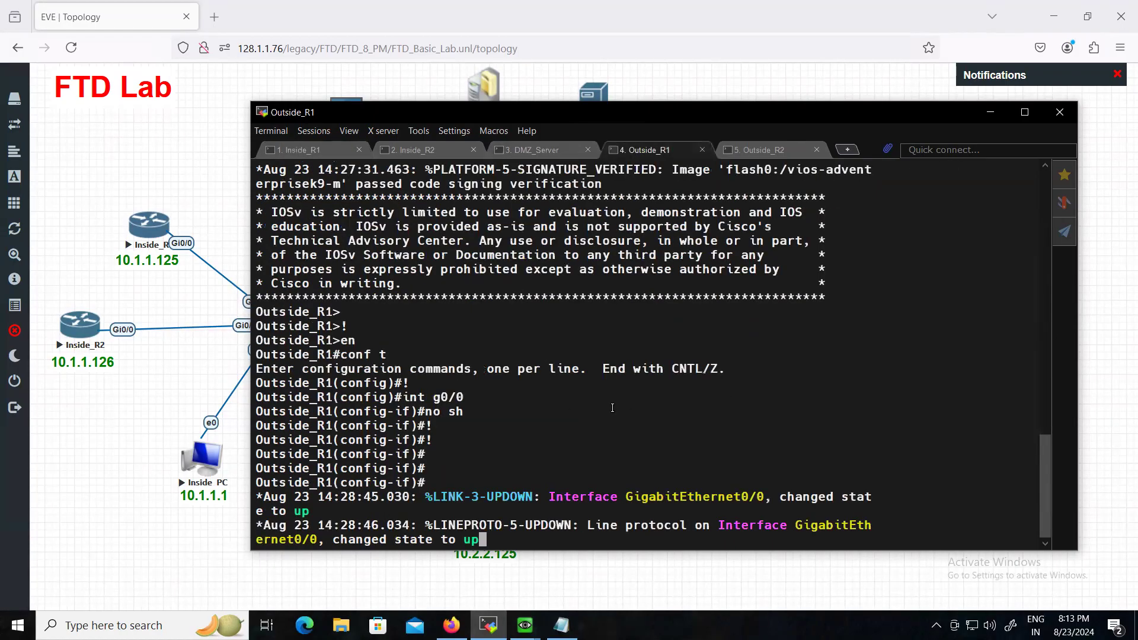
{"action": "key", "text": "Return"}
{"action": "key", "text": "Return"}
{"action": "key", "text": "Return"}
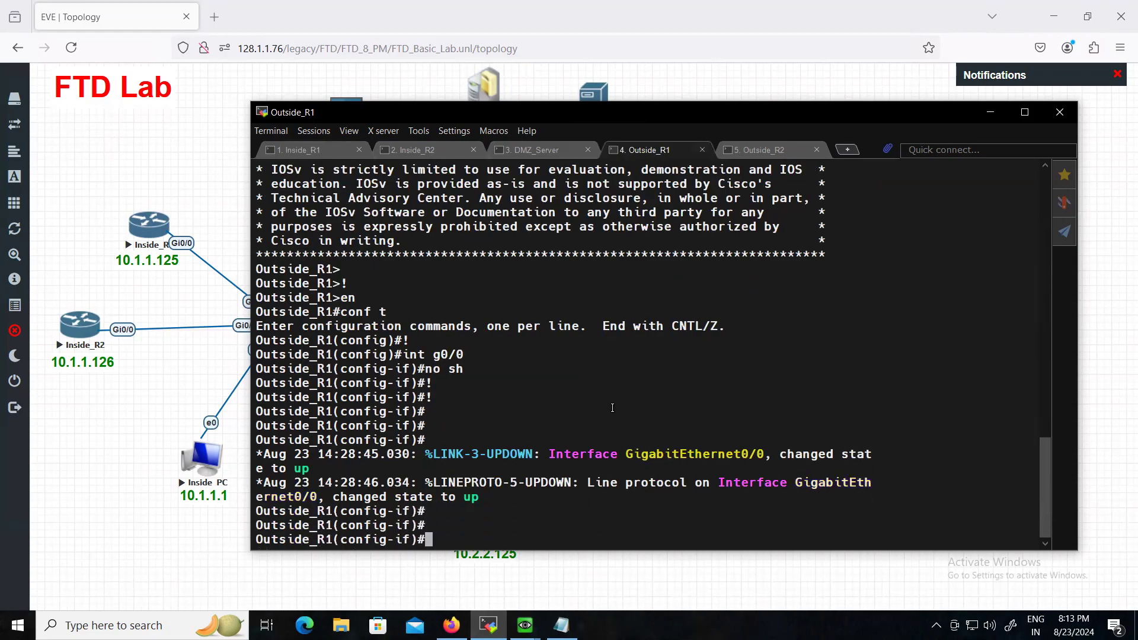
{"action": "key", "text": "ctrl+z"}
{"action": "key", "text": "Return"}
{"action": "key", "text": "Return"}
{"action": "key", "text": "Return"}
{"action": "type", "text": "ping "}
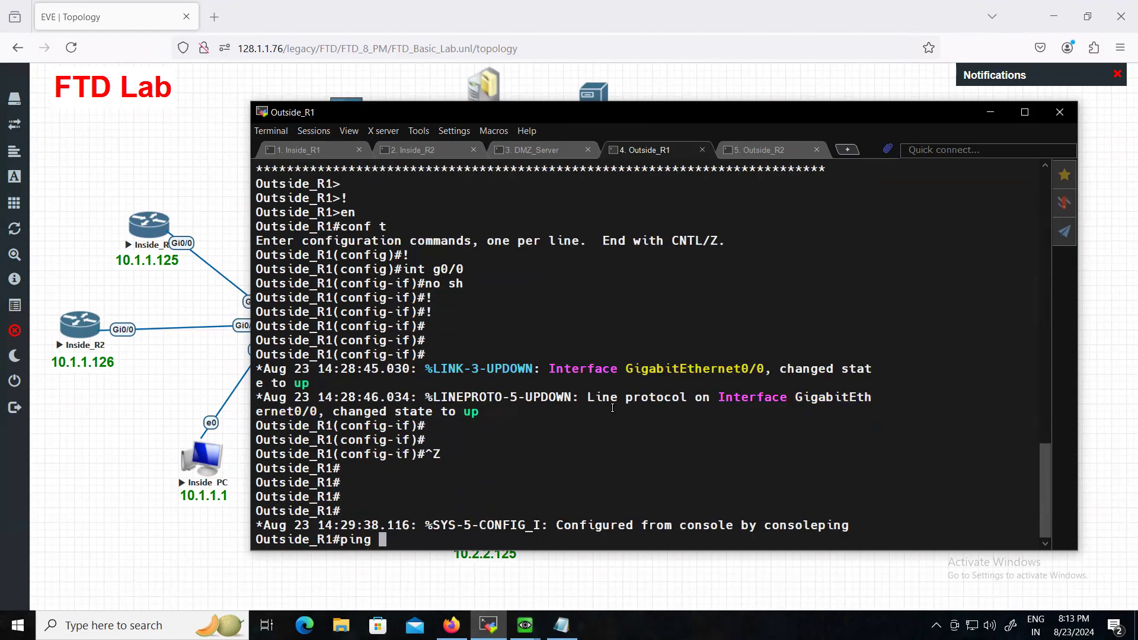
{"action": "type", "text": "11.1.1.126"}
{"action": "key", "text": "Return"}
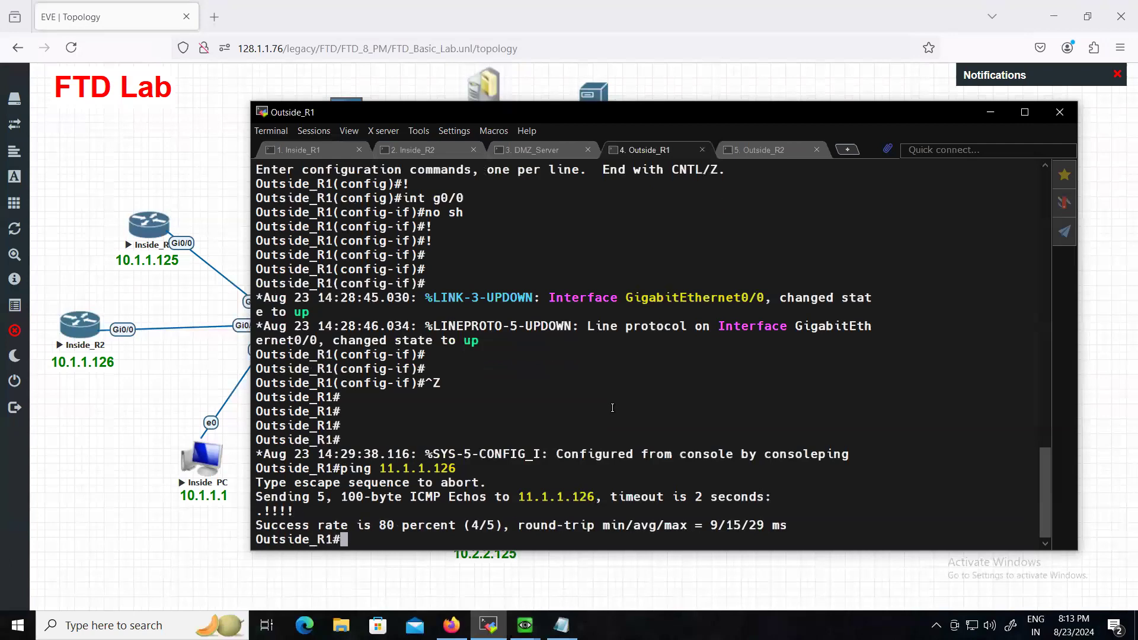
{"action": "key", "text": "Up"}
{"action": "key", "text": "Return"}
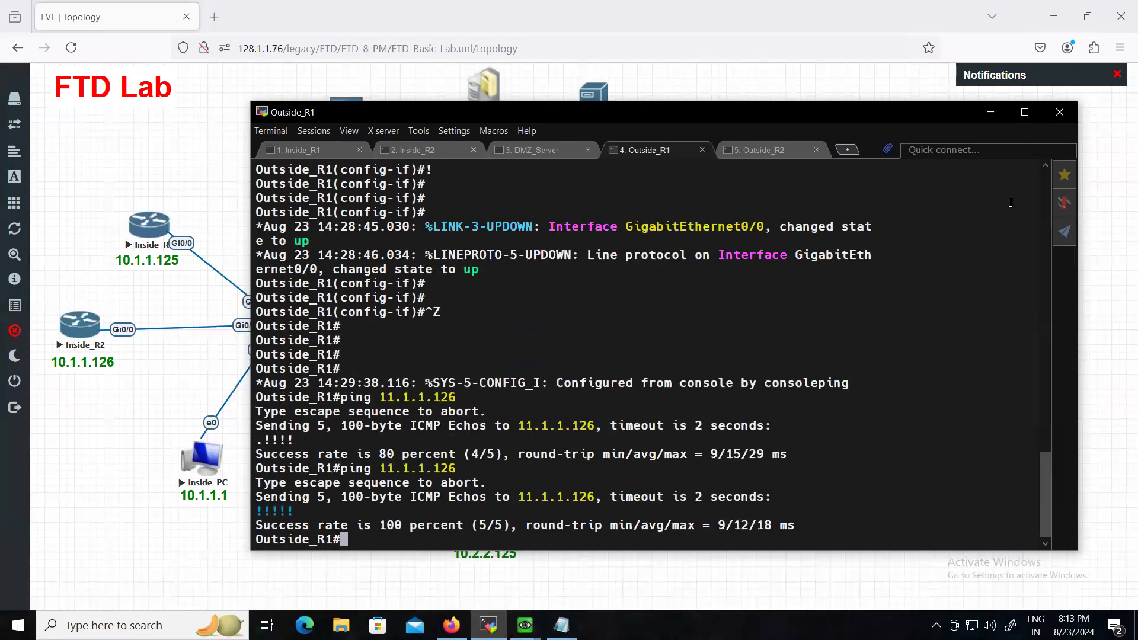
{"action": "left_click", "coordinate": [990, 113]}
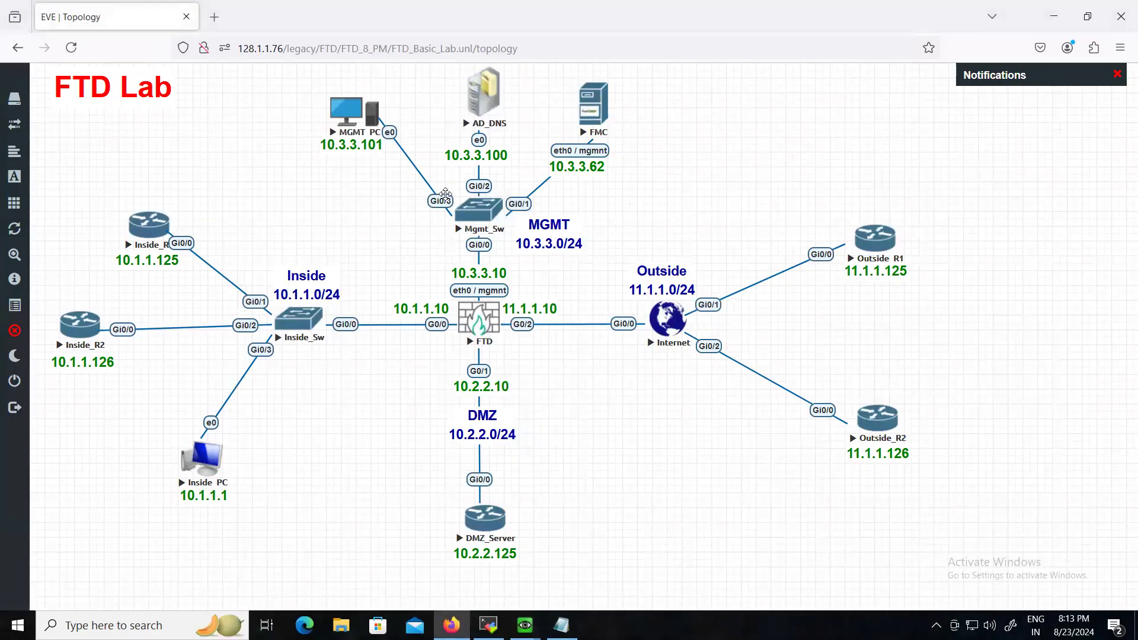
- Bring the MGMT_PC console forward and log in to Windows with the account password
{"action": "mouse_move", "coordinate": [524, 625]}
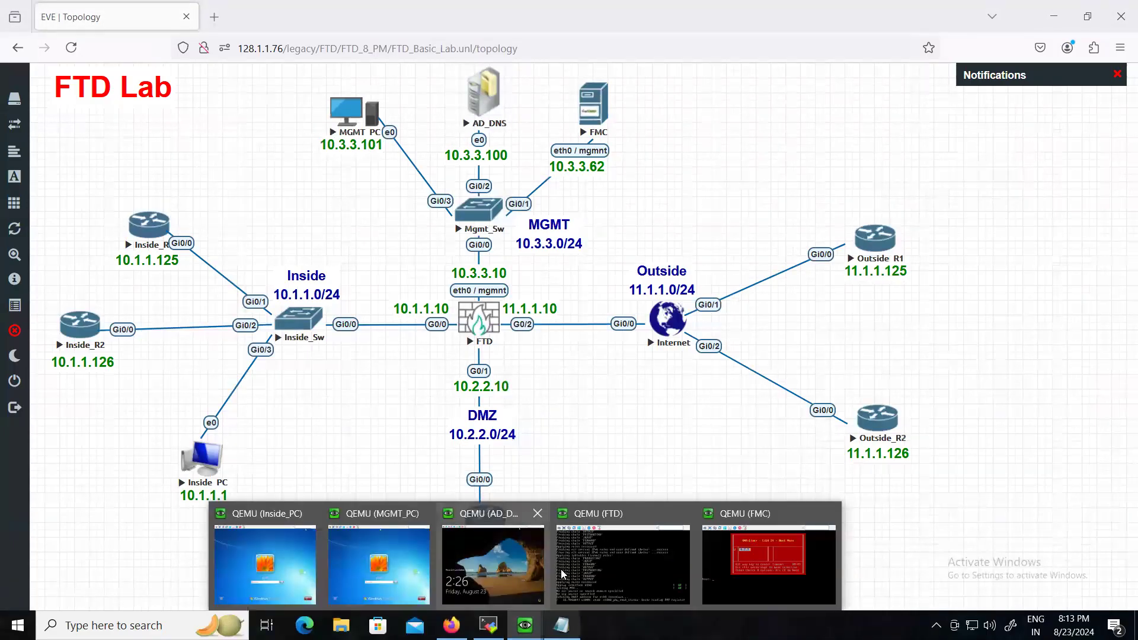
{"action": "left_click", "coordinate": [382, 540]}
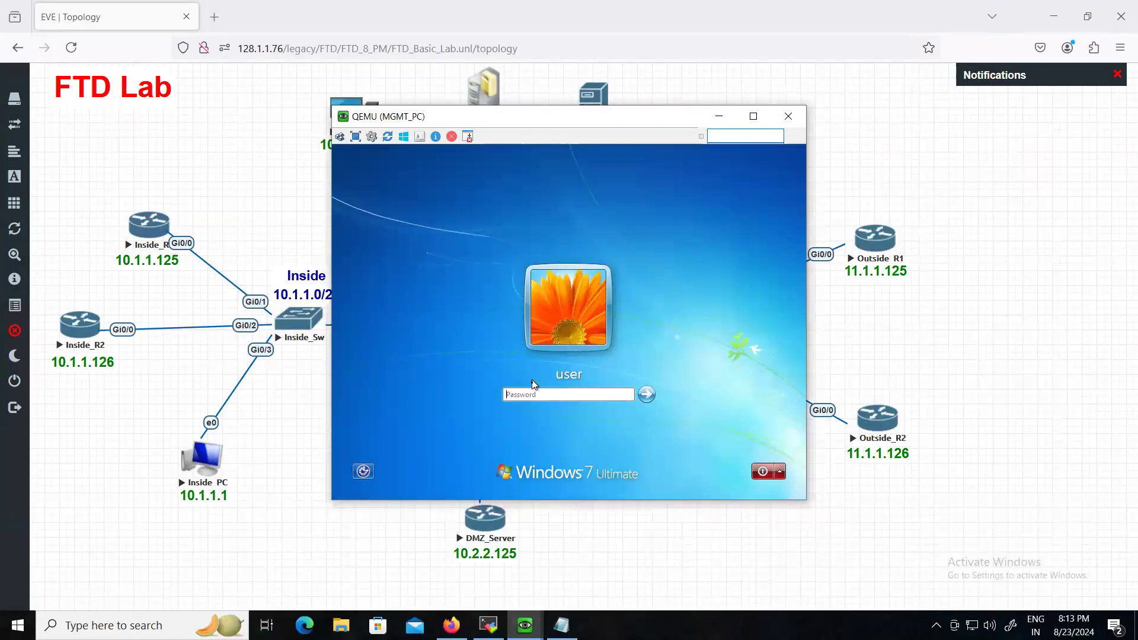
{"action": "left_click", "coordinate": [529, 396]}
{"action": "type", "text": "*******"}
{"action": "key", "text": "Return"}
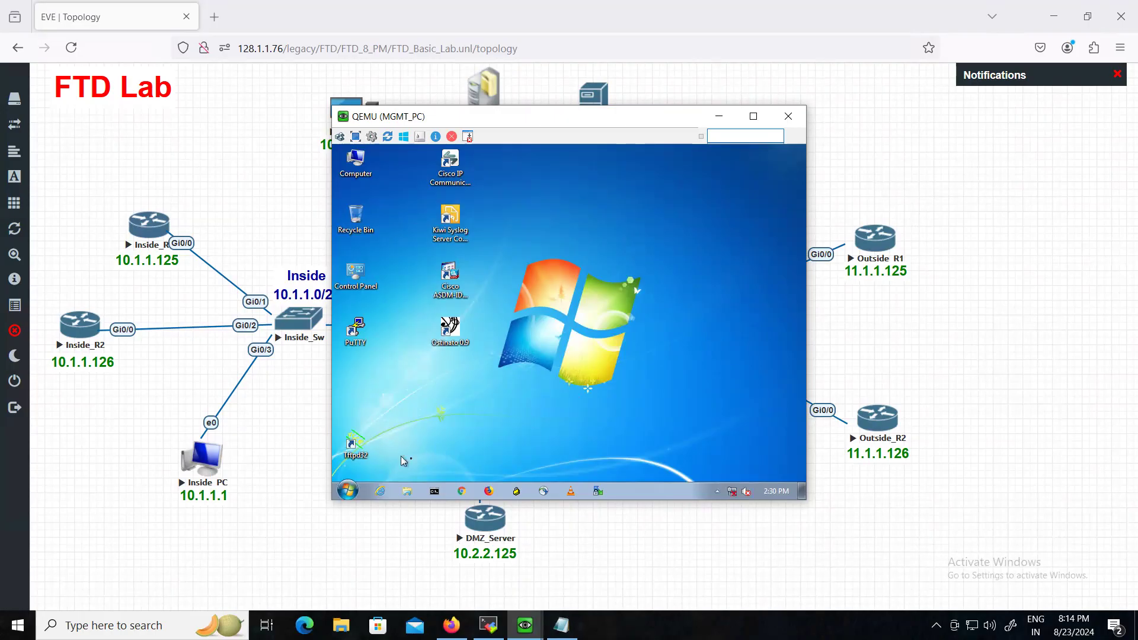
- Confirm 10.3.3.101 with ipconfig, get replies pinging 10.3.3.100, then hide the console
{"action": "left_click", "coordinate": [435, 492]}
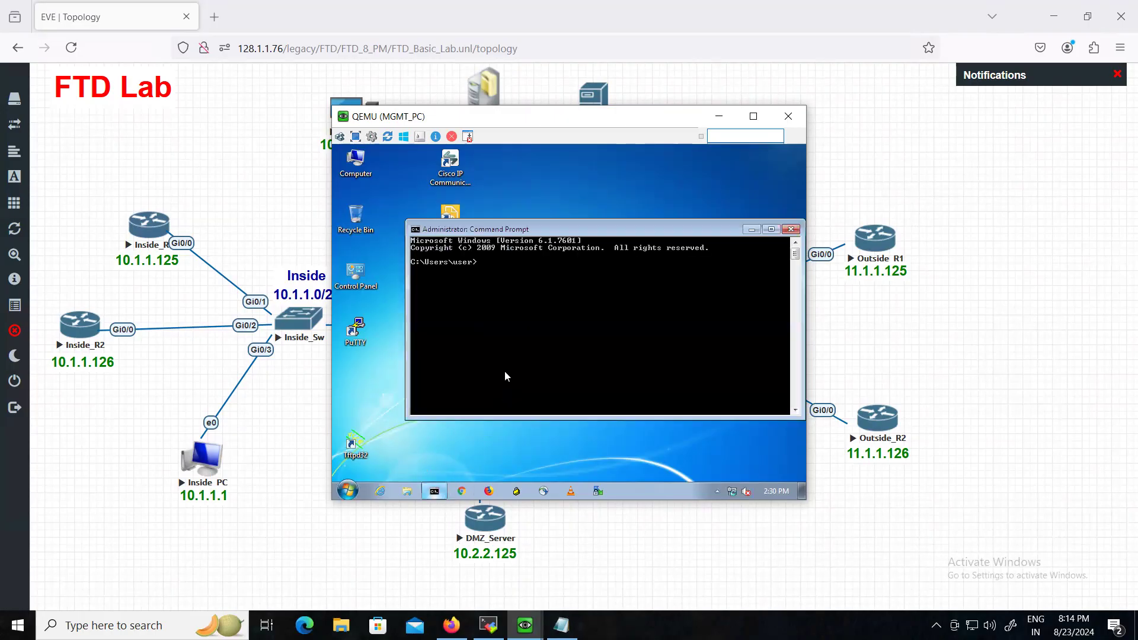
{"action": "type", "text": "ipconfig"}
{"action": "key", "text": "Return"}
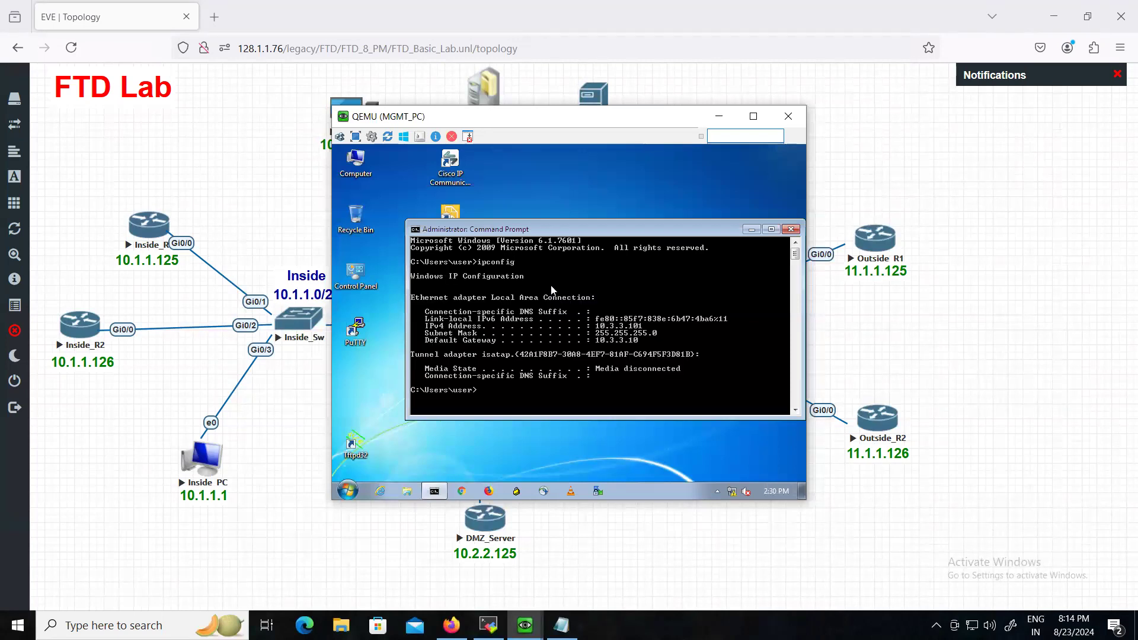
{"action": "left_click_drag", "start_coordinate": [515, 122], "coordinate": [507, 176]}
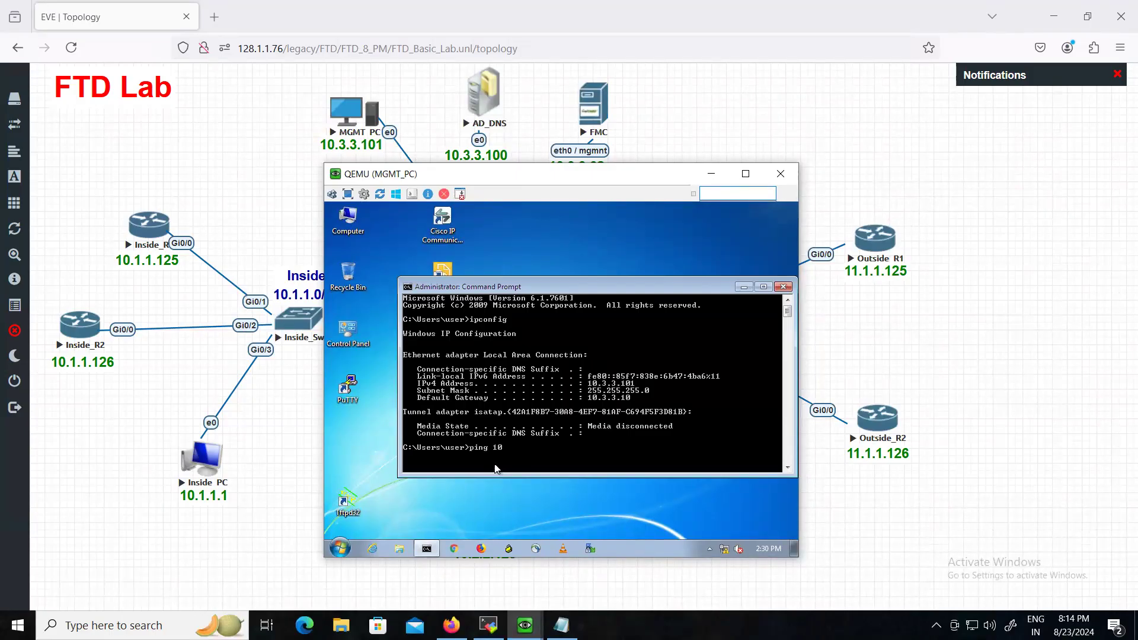
{"action": "type", "text": "ping 10.3.3.100"}
{"action": "key", "text": "Return"}
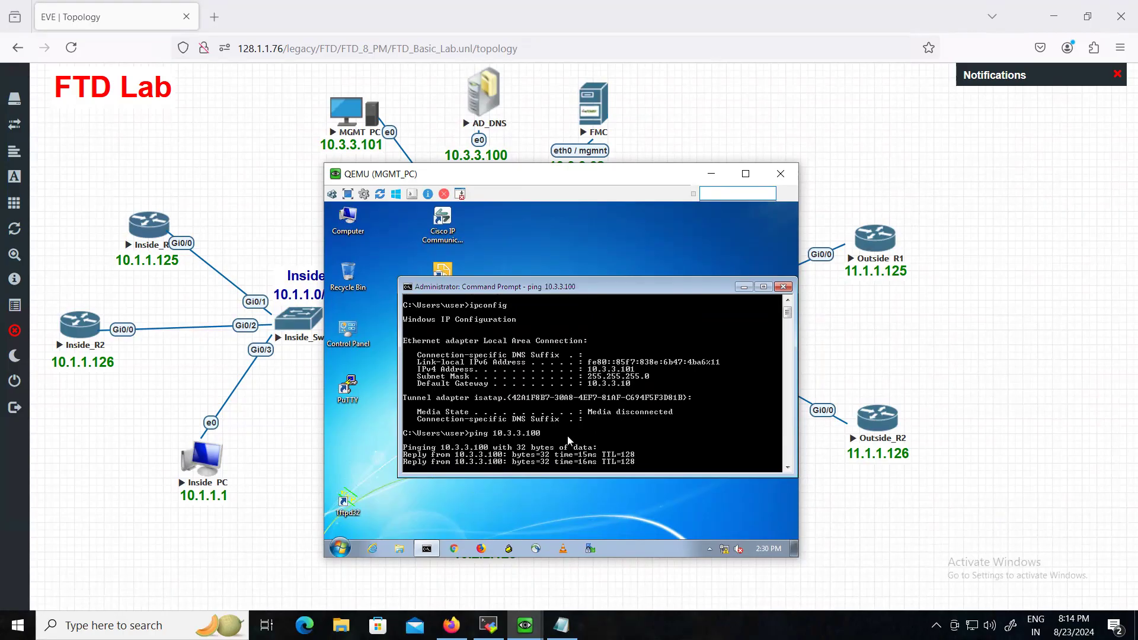
{"action": "left_click", "coordinate": [711, 173]}
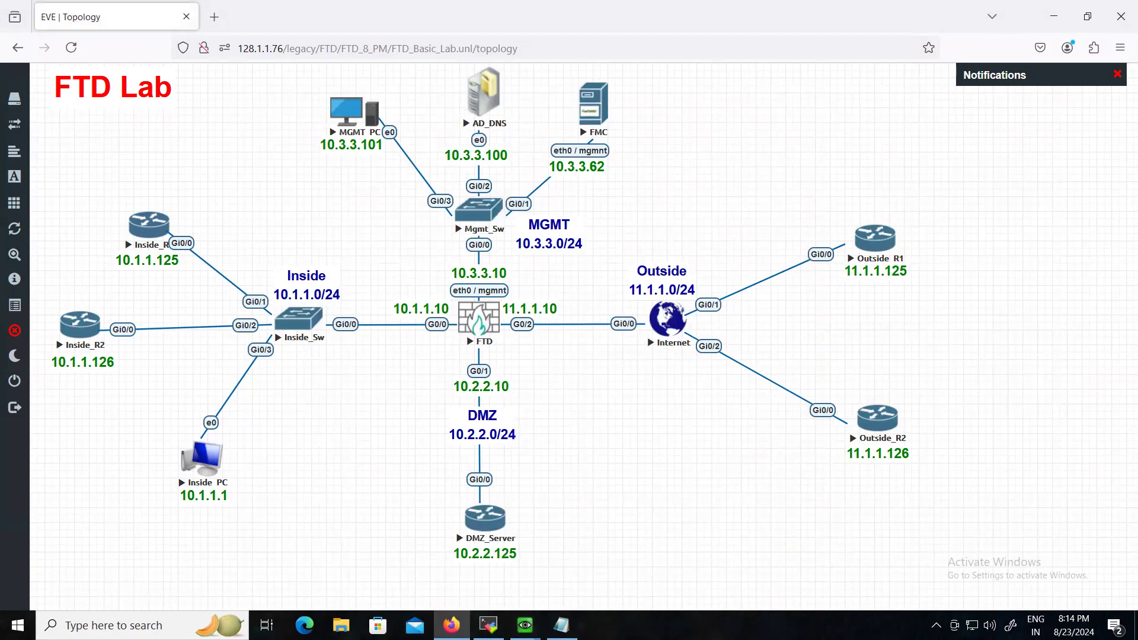
- Wake the FTD and FMC consoles to their login prompts, then reopen and hide the FMC console
{"action": "mouse_move", "coordinate": [525, 625]}
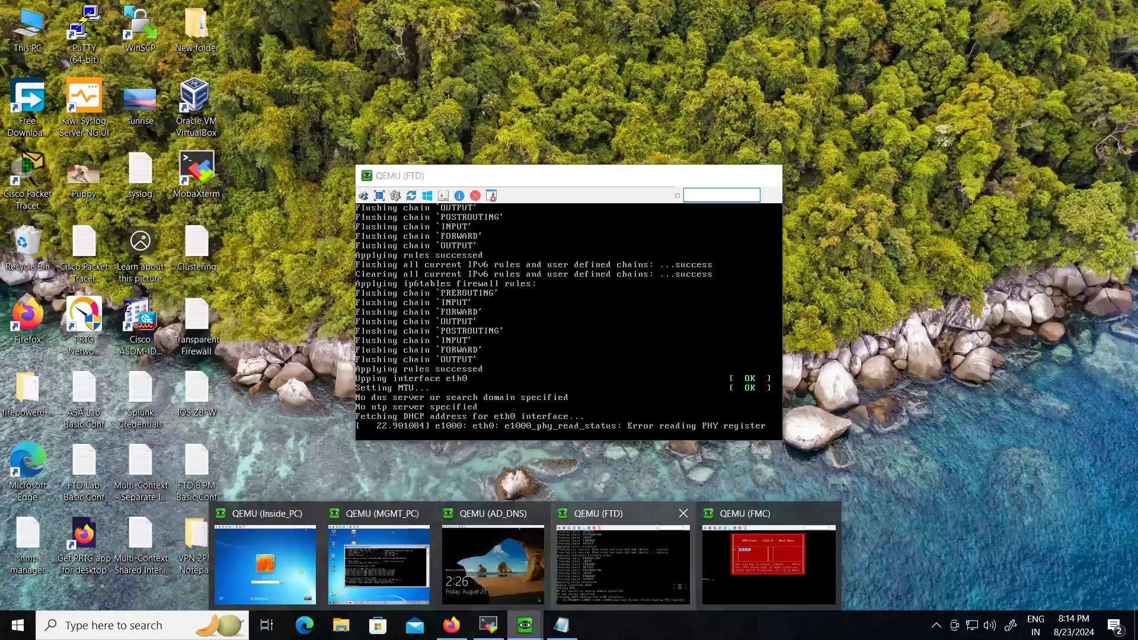
{"action": "left_click", "coordinate": [600, 578]}
{"action": "key", "text": "Return"}
{"action": "key", "text": "Return"}
{"action": "key", "text": "Return"}
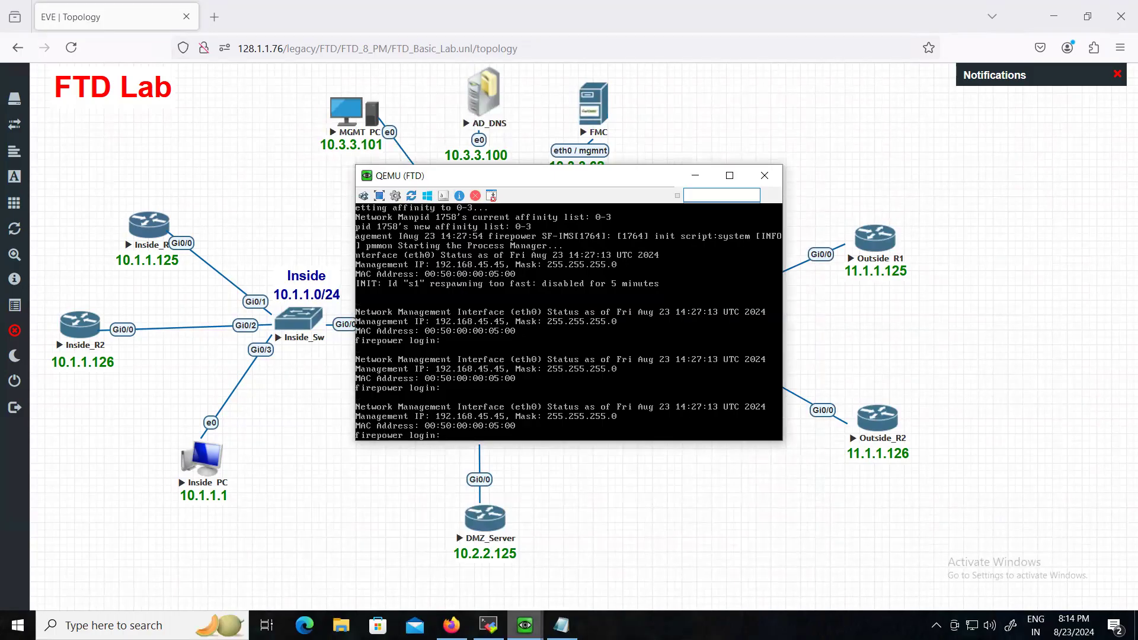
{"action": "mouse_move", "coordinate": [524, 626]}
{"action": "left_click", "coordinate": [743, 556]}
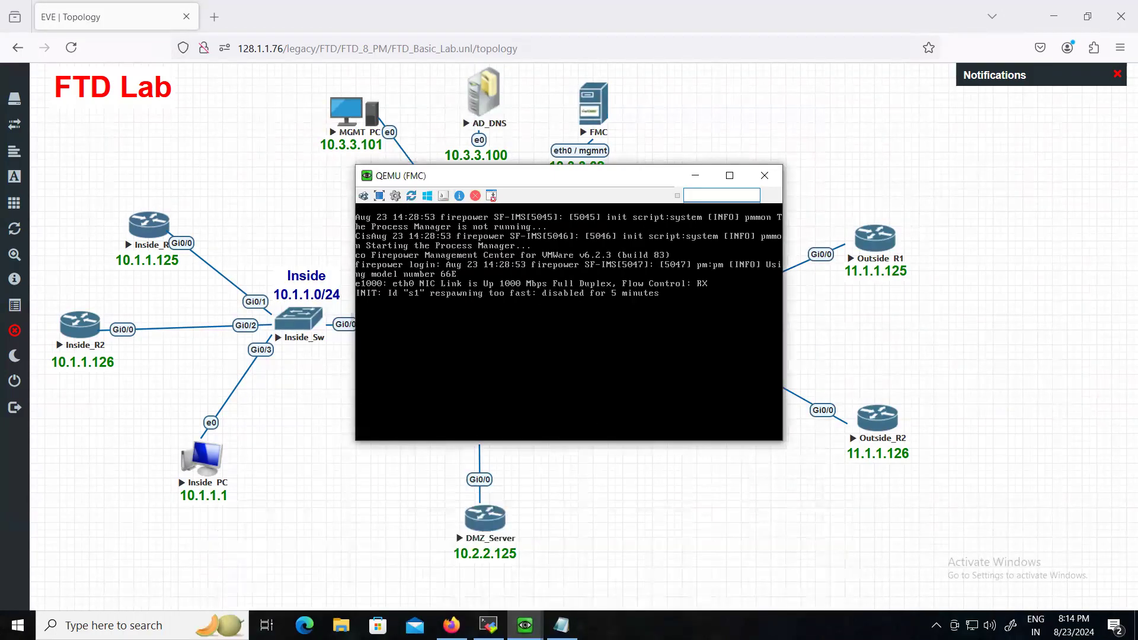
{"action": "key", "text": "Return"}
{"action": "key", "text": "Return"}
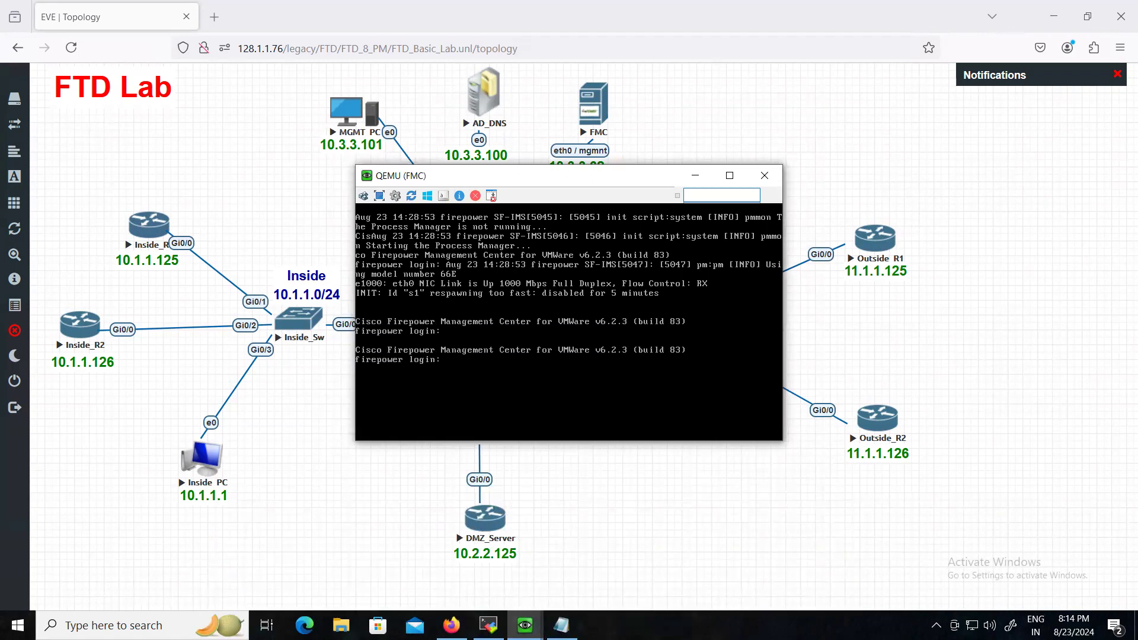
{"action": "left_click", "coordinate": [765, 175]}
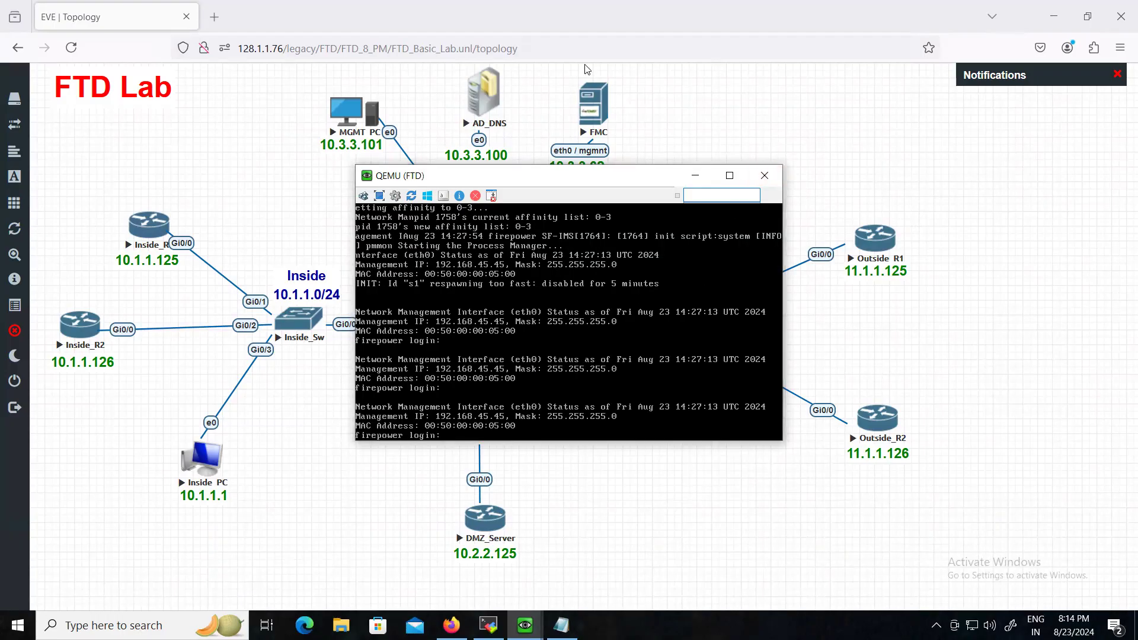
{"action": "left_click", "coordinate": [593, 101]}
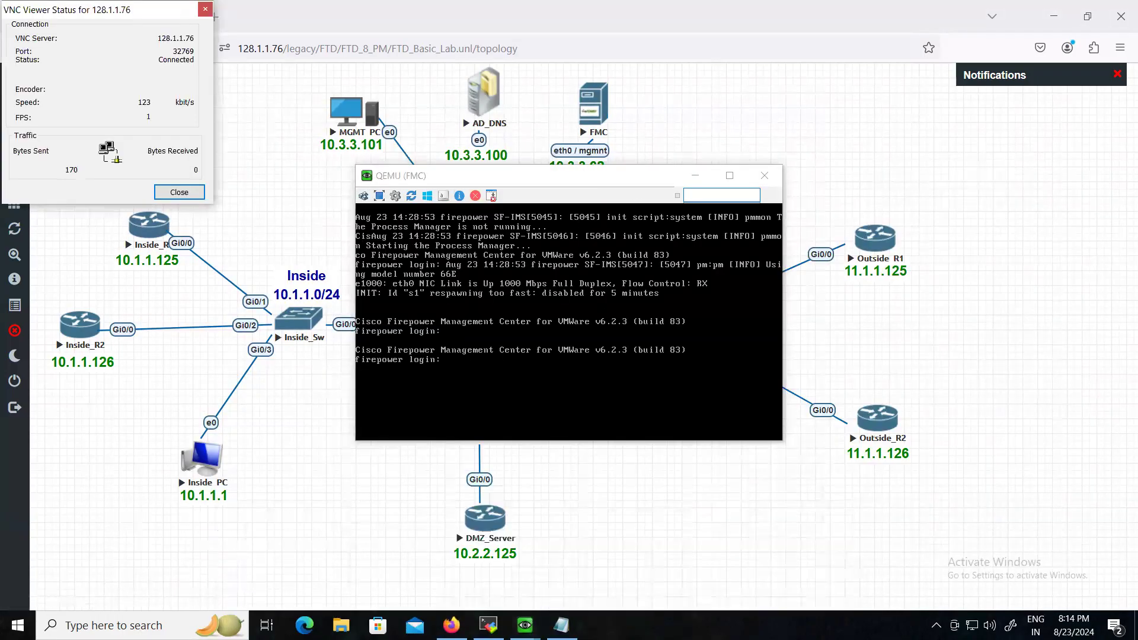
{"action": "left_click", "coordinate": [696, 175]}
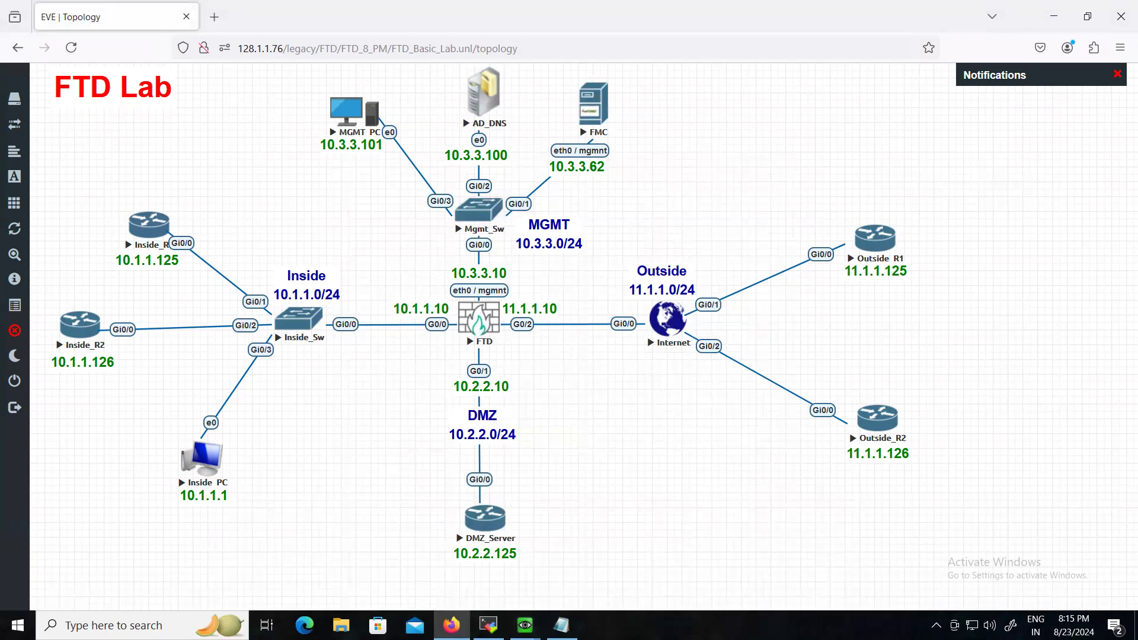
- Refresh the FTD console's firepower login prompt, then return to the lab topology
{"action": "mouse_move", "coordinate": [524, 626]}
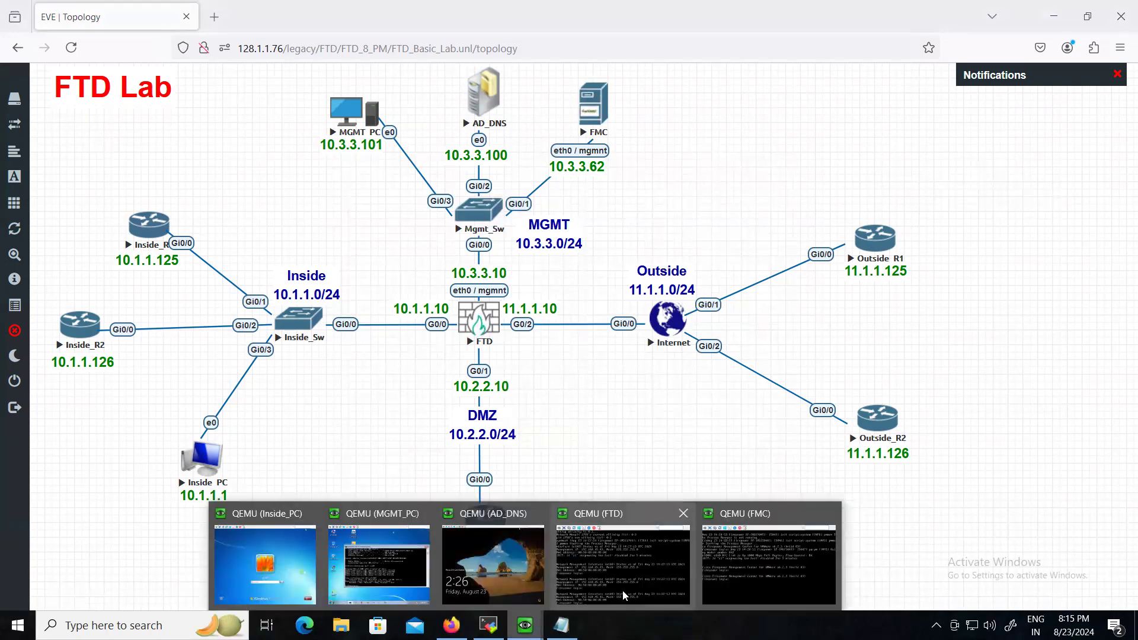
{"action": "left_click", "coordinate": [642, 579]}
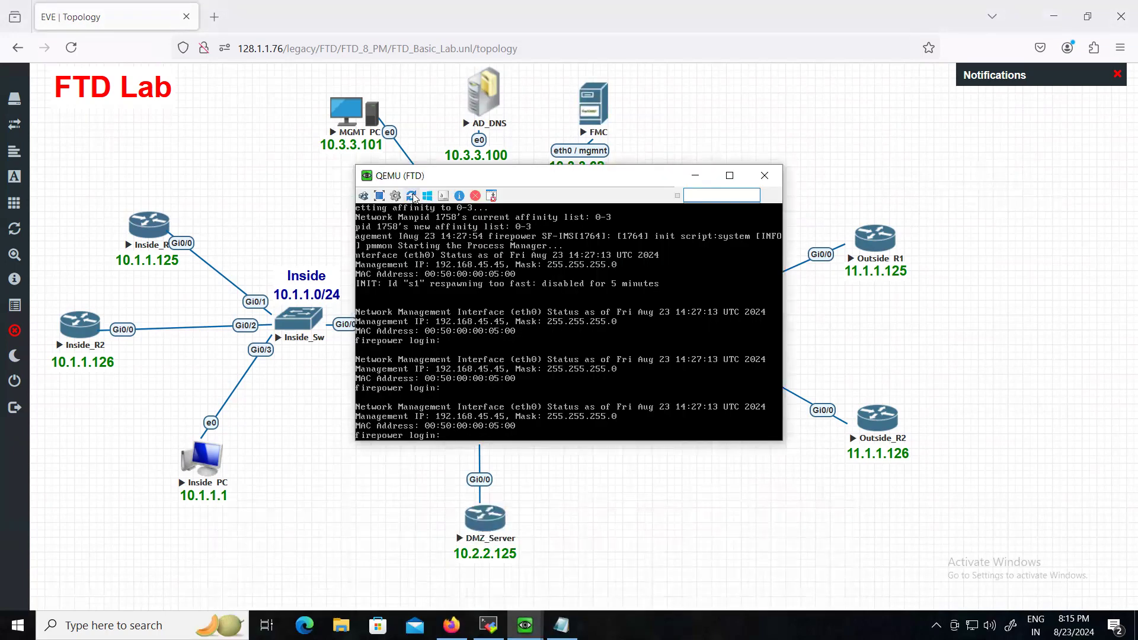
{"action": "left_click_drag", "start_coordinate": [476, 183], "coordinate": [718, 158]}
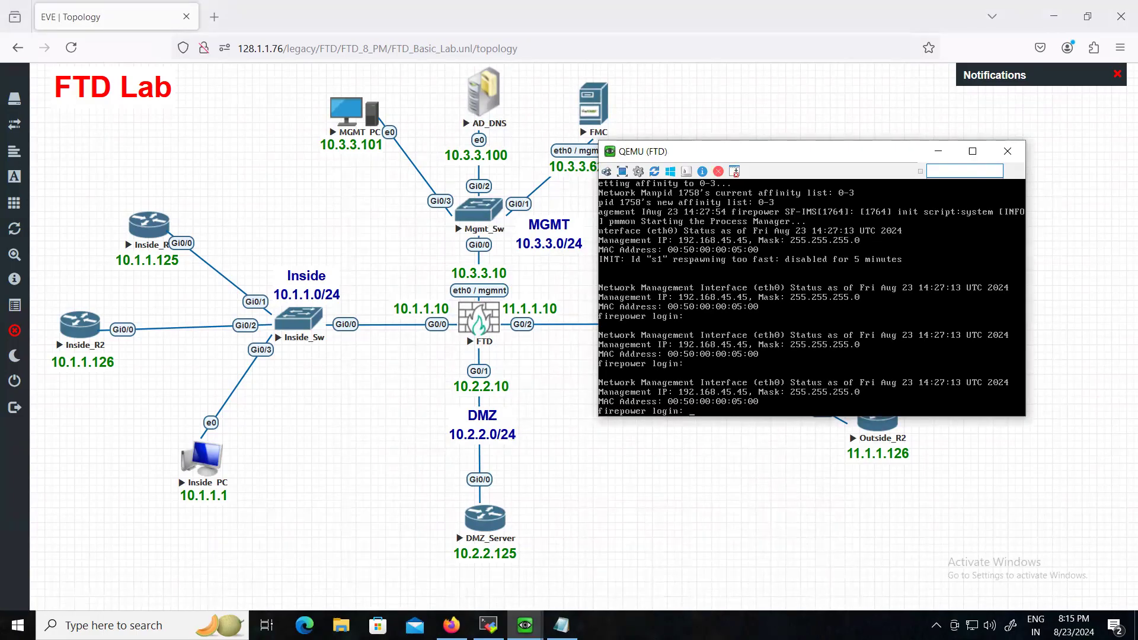
{"action": "key", "text": "Return"}
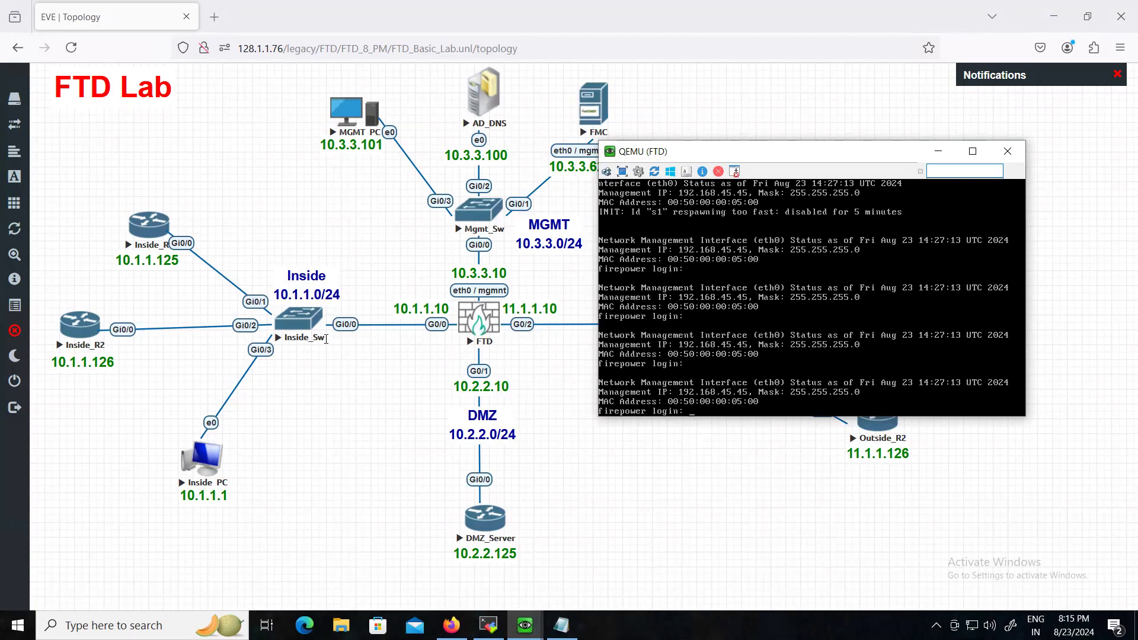
{"action": "left_click", "coordinate": [348, 471]}
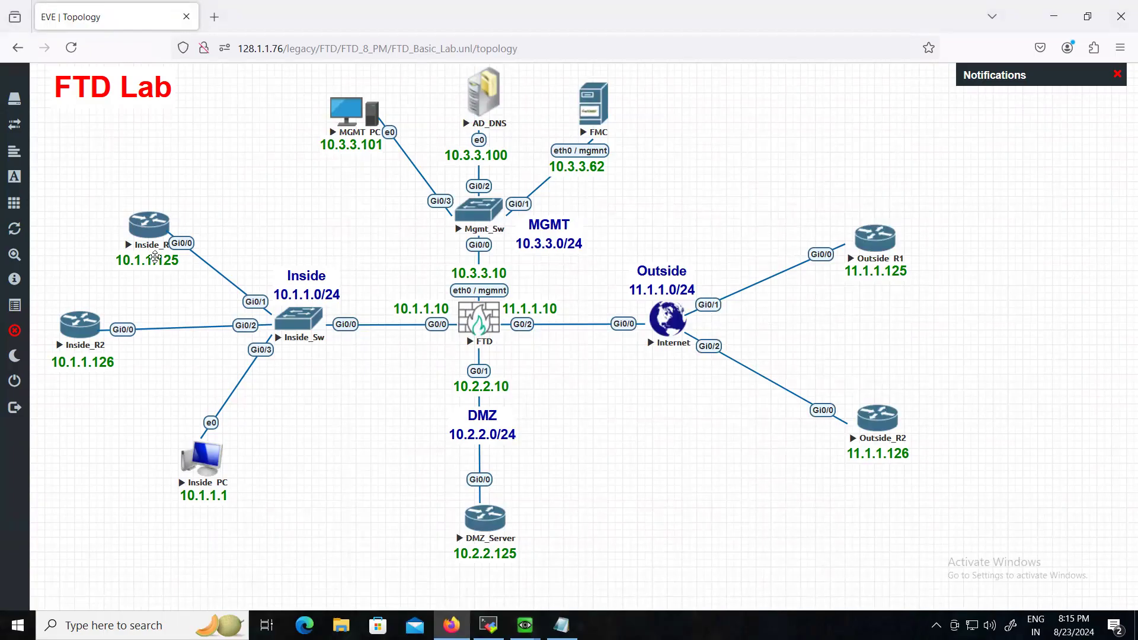
- Unlock the lab and place a duplicate of the 10.1.1.125 label in the top-right area
{"action": "left_click", "coordinate": [21, 332]}
{"action": "right_click", "coordinate": [151, 262]}
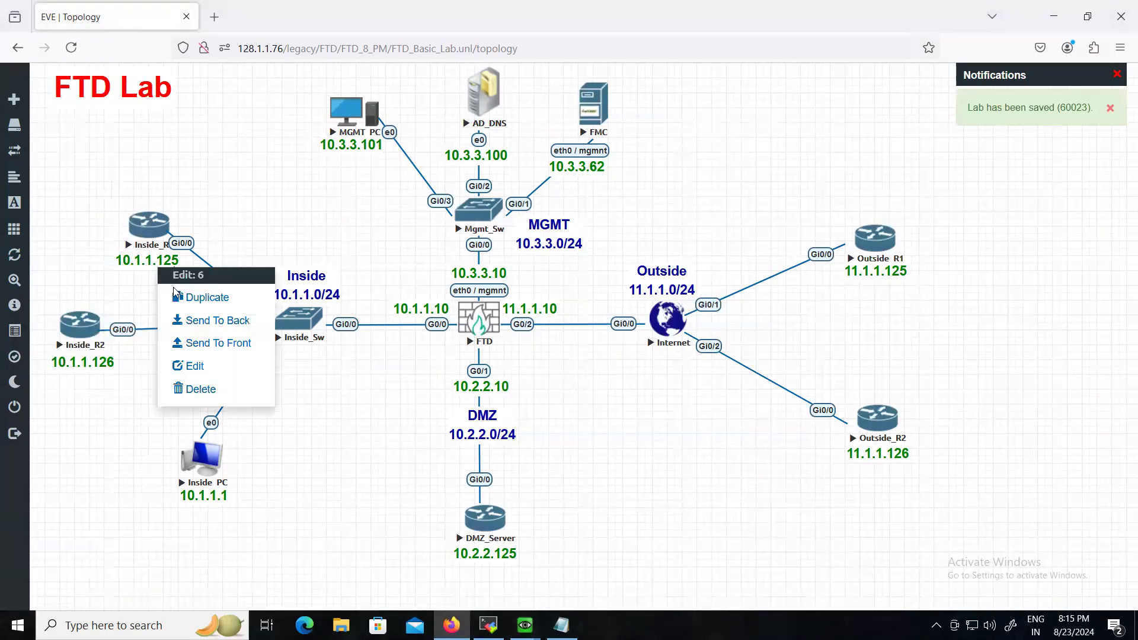
{"action": "left_click", "coordinate": [188, 300]}
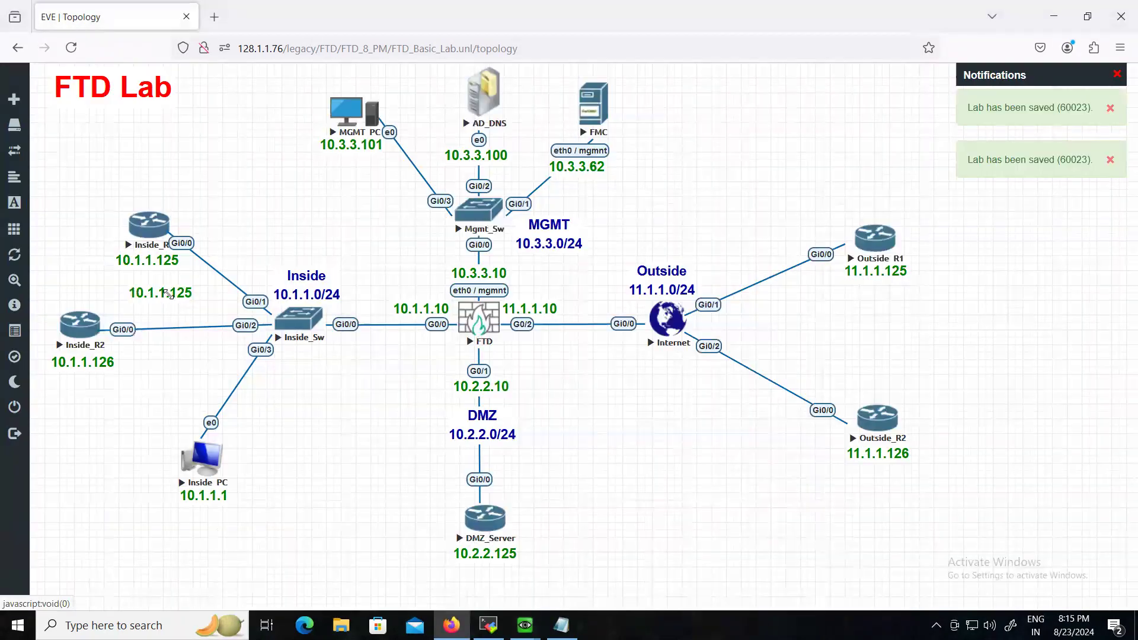
{"action": "left_click_drag", "start_coordinate": [166, 284], "coordinate": [736, 89]}
- Change the copied label's text to 'Default Credentials'
{"action": "double_click", "coordinate": [737, 89]}
{"action": "key", "text": "ctrl+a"}
{"action": "type", "text": "Default"}
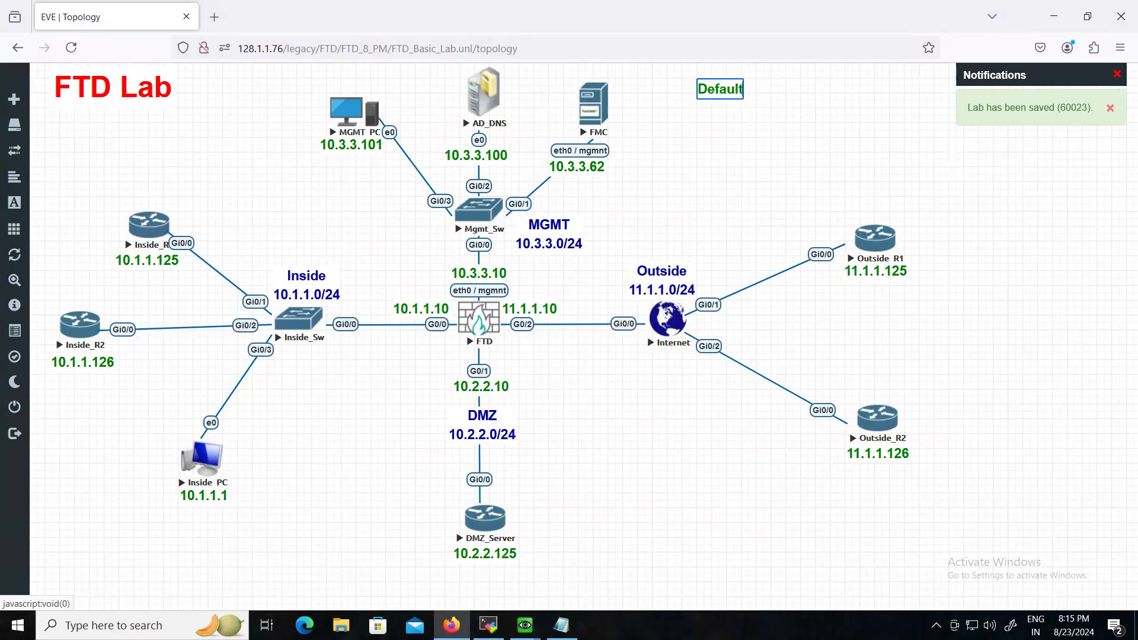
{"action": "type", "text": " Creeds"}
{"action": "key", "text": "BackSpace"}
{"action": "key", "text": "BackSpace"}
{"action": "key", "text": "BackSpace"}
{"action": "type", "text": "e"}
{"action": "key", "text": "BackSpace"}
{"action": "type", "text": "dentials"}
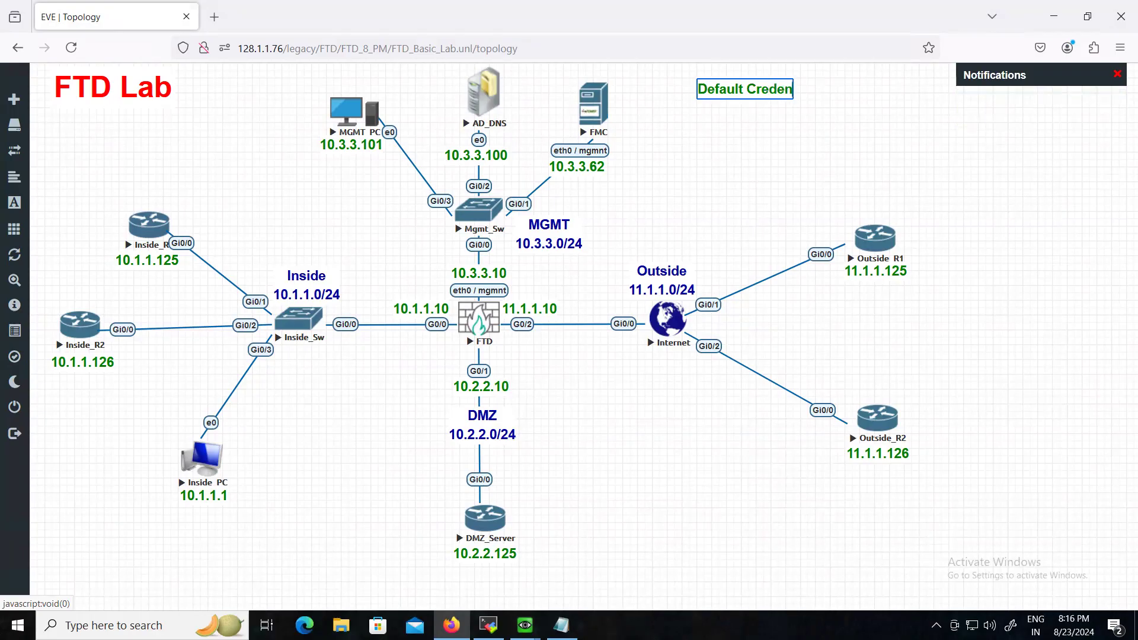
{"action": "left_click", "coordinate": [735, 121]}
- Set the Default Credentials label's text colour to red and save it
{"action": "right_click", "coordinate": [753, 97]}
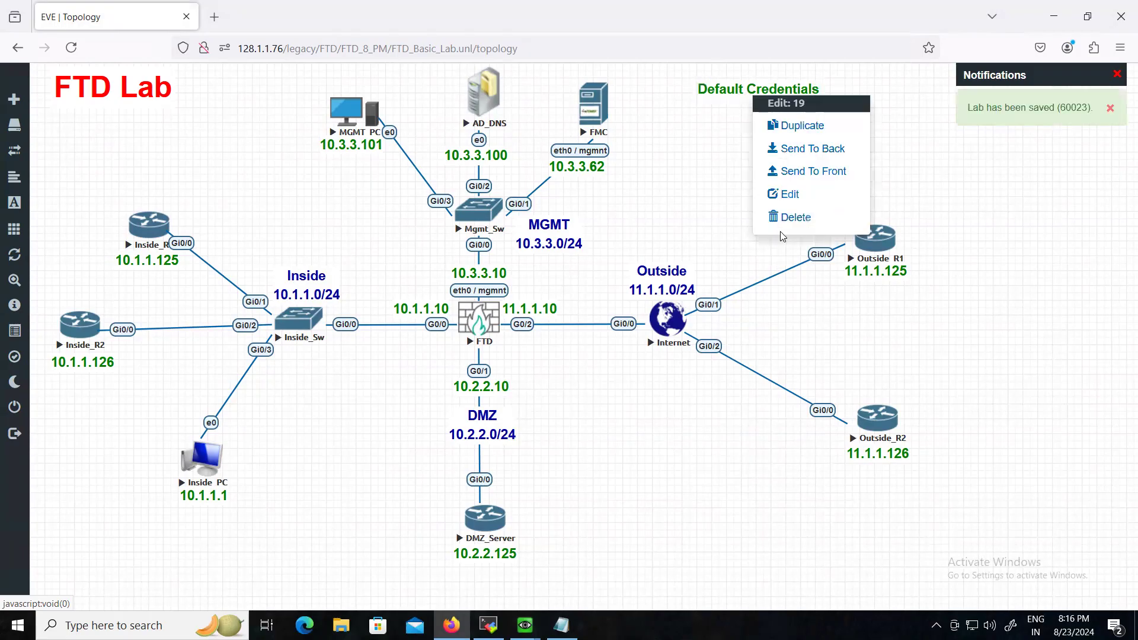
{"action": "left_click", "coordinate": [787, 194]}
{"action": "left_click", "coordinate": [349, 575]}
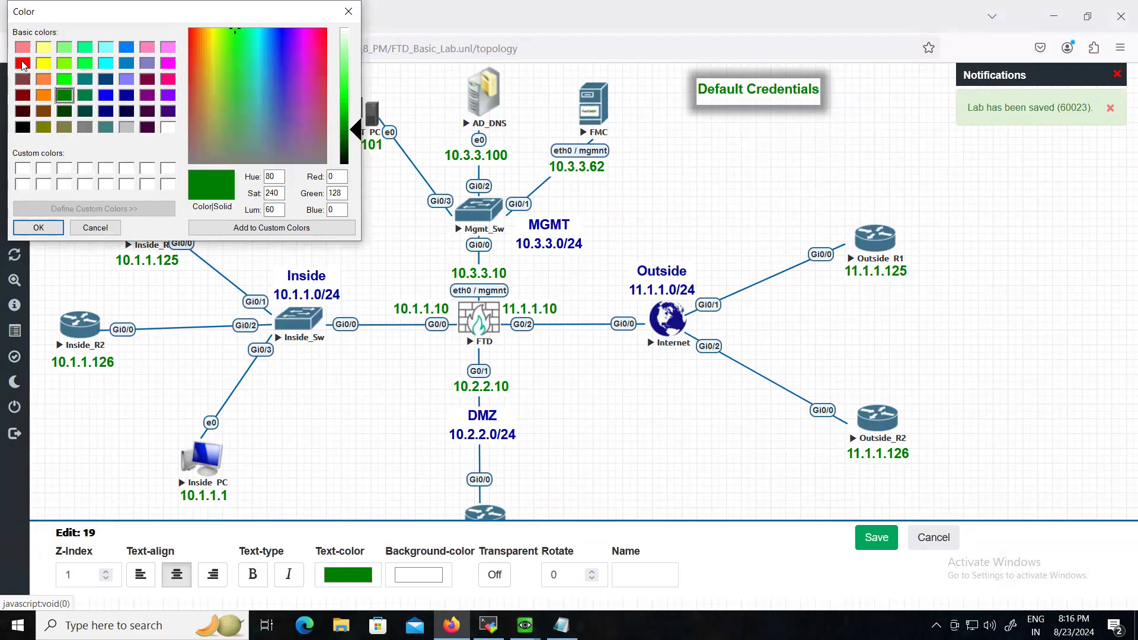
{"action": "left_click", "coordinate": [23, 63]}
{"action": "left_click", "coordinate": [38, 228]}
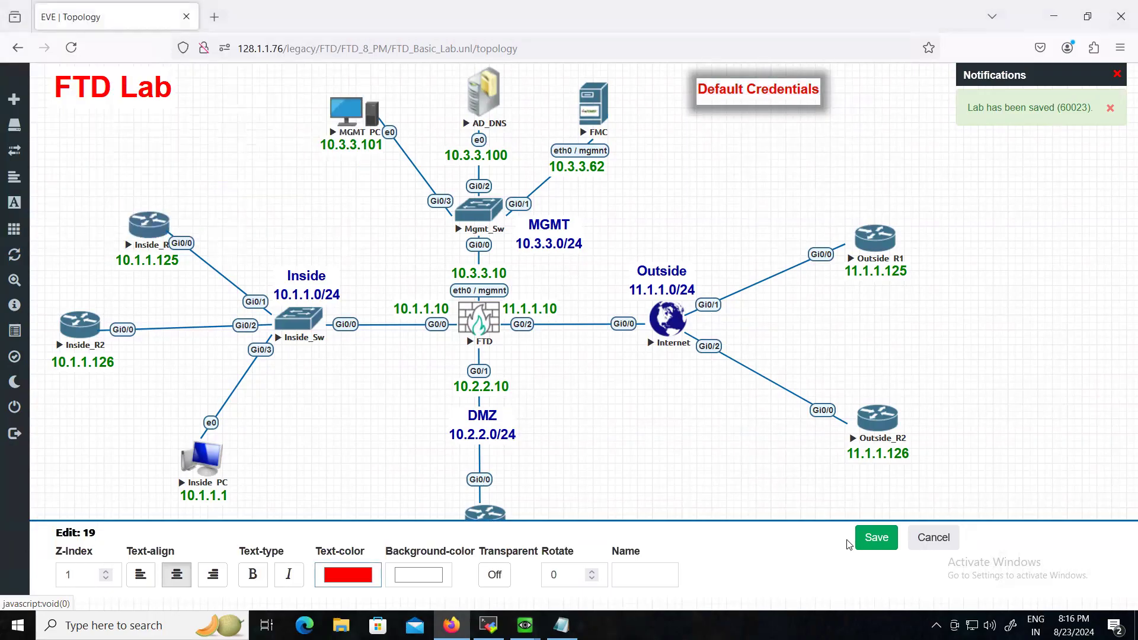
{"action": "left_click", "coordinate": [873, 538]}
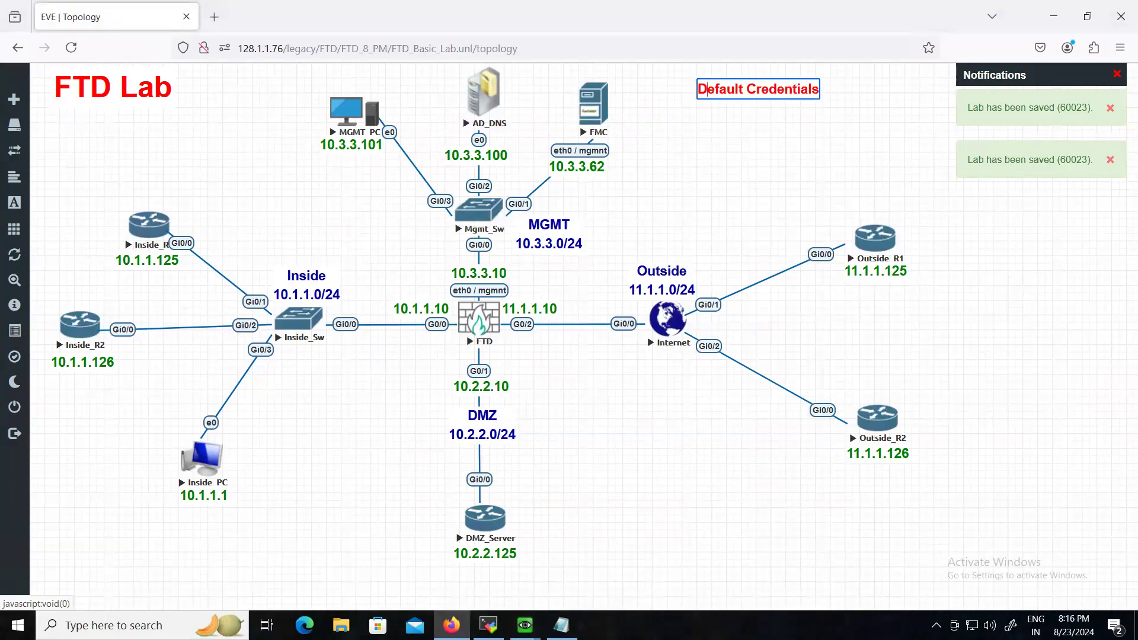
- Add a 'Windows PC/AD Server' line with its password under Default Credentials
{"action": "key", "text": "Return"}
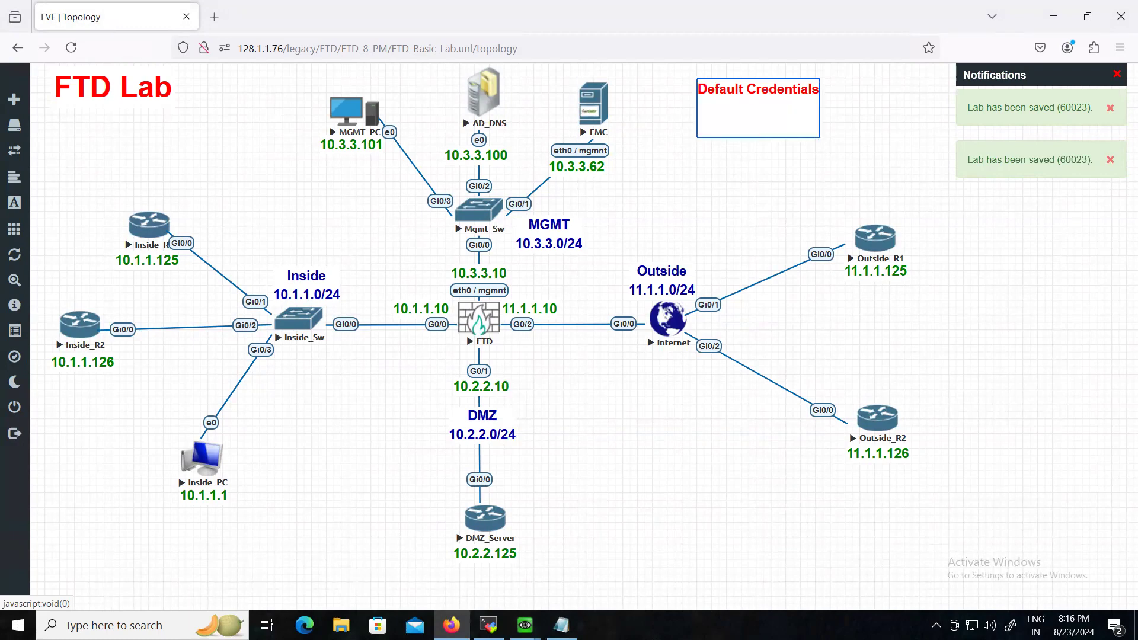
{"action": "key", "text": "BackSpace"}
{"action": "type", "text": "Windows PC/AD"}
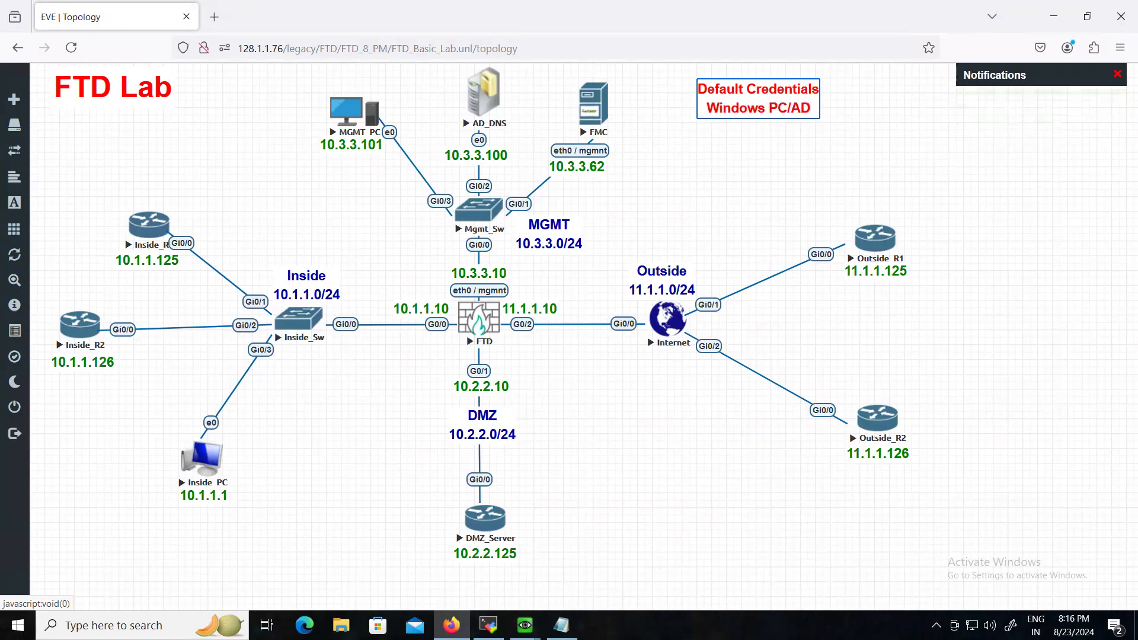
{"action": "type", "text": " server"}
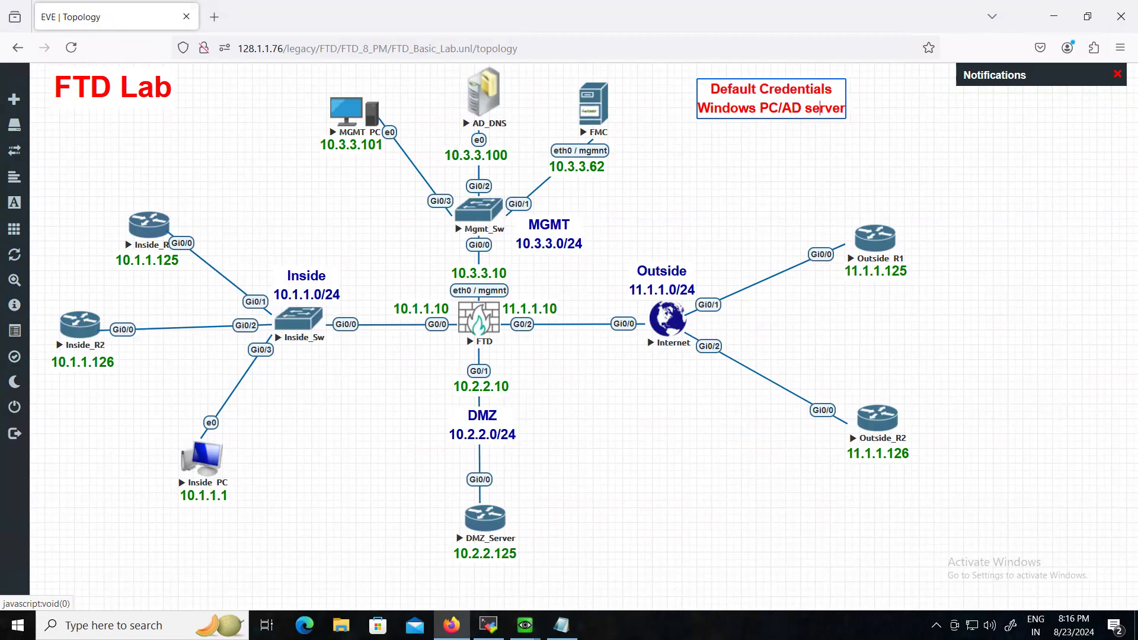
{"action": "key", "text": "BackSpace"}
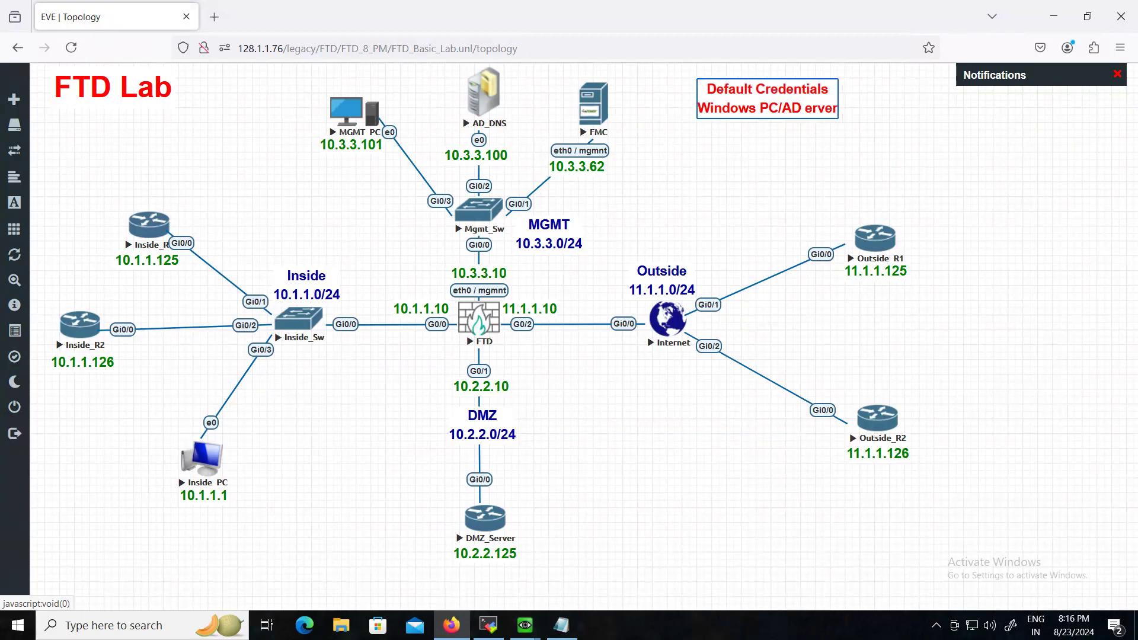
{"action": "type", "text": "Server"}
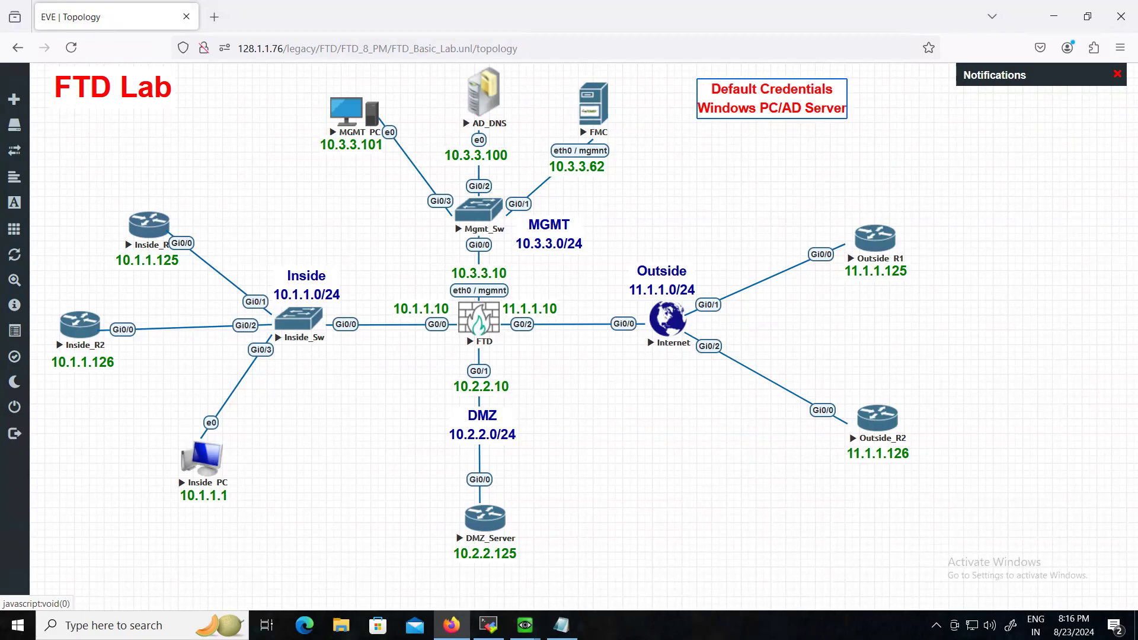
{"action": "type", "text": " = Test123"}
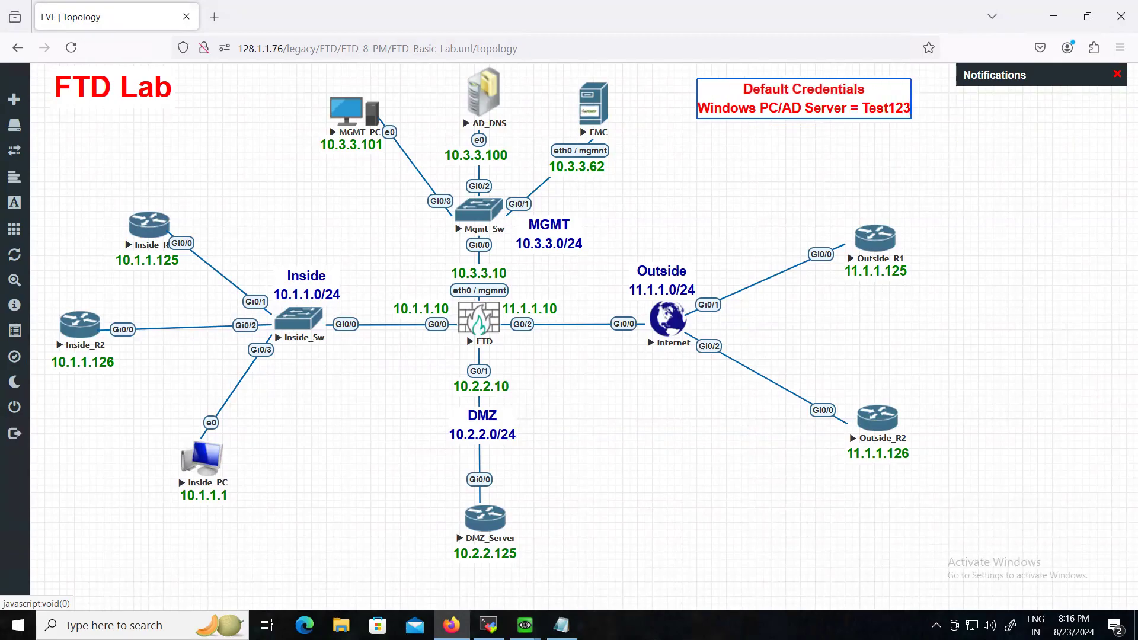
{"action": "key", "text": "Return"}
{"action": "key", "text": "Return"}
{"action": "key", "text": "BackSpace"}
{"action": "key", "text": "BackSpace"}
- Add FTD/FMC credentials to the note: username admin plus its password
{"action": "type", "text": "FT"}
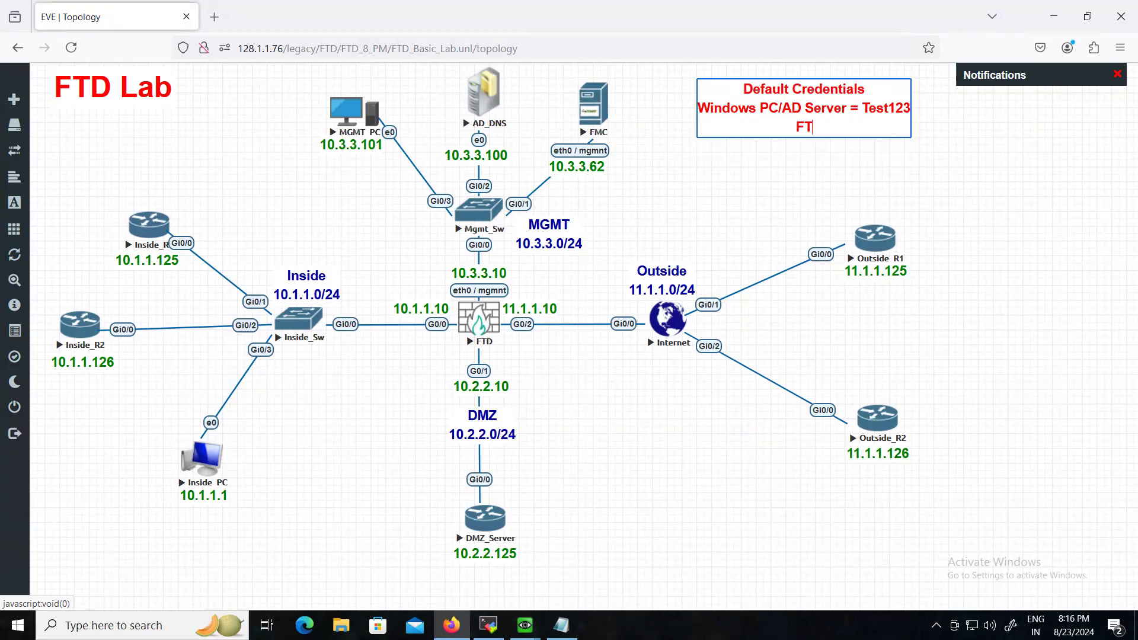
{"action": "type", "text": "D/FMC ="}
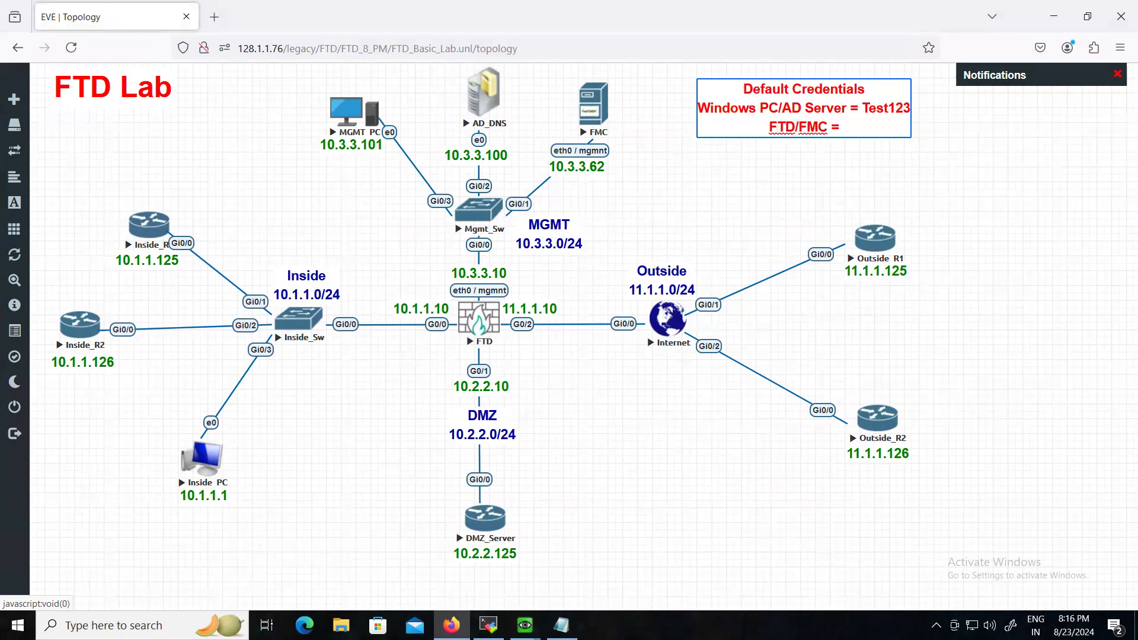
{"action": "key", "text": "BackSpace"}
{"action": "key", "text": "BackSpace"}
{"action": "key", "text": "Return"}
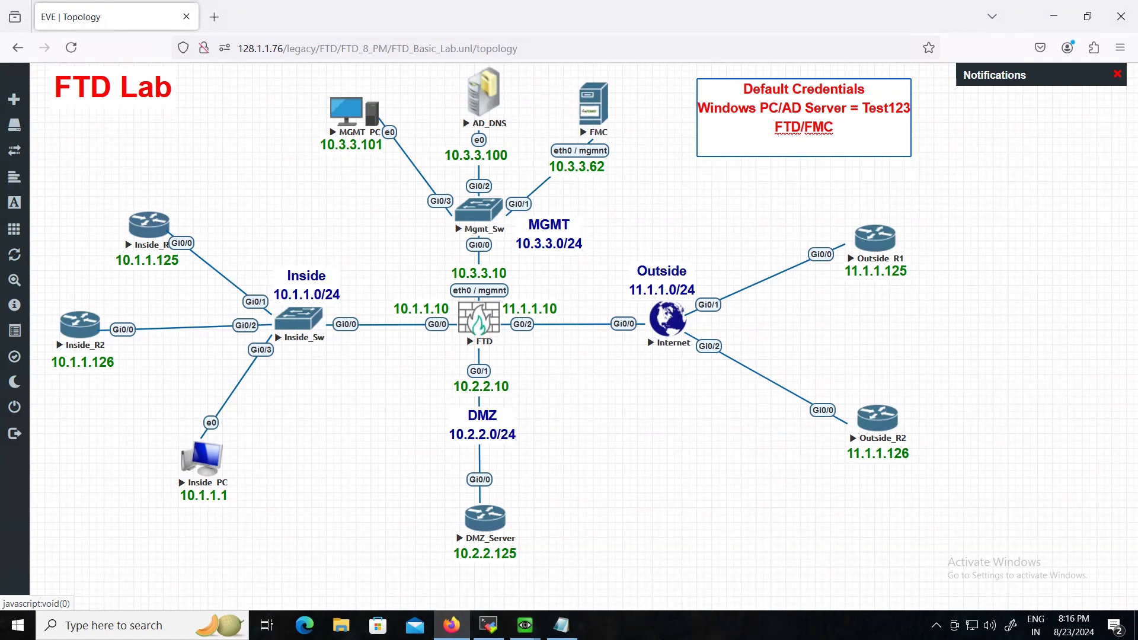
{"action": "type", "text": "username : ad,o"}
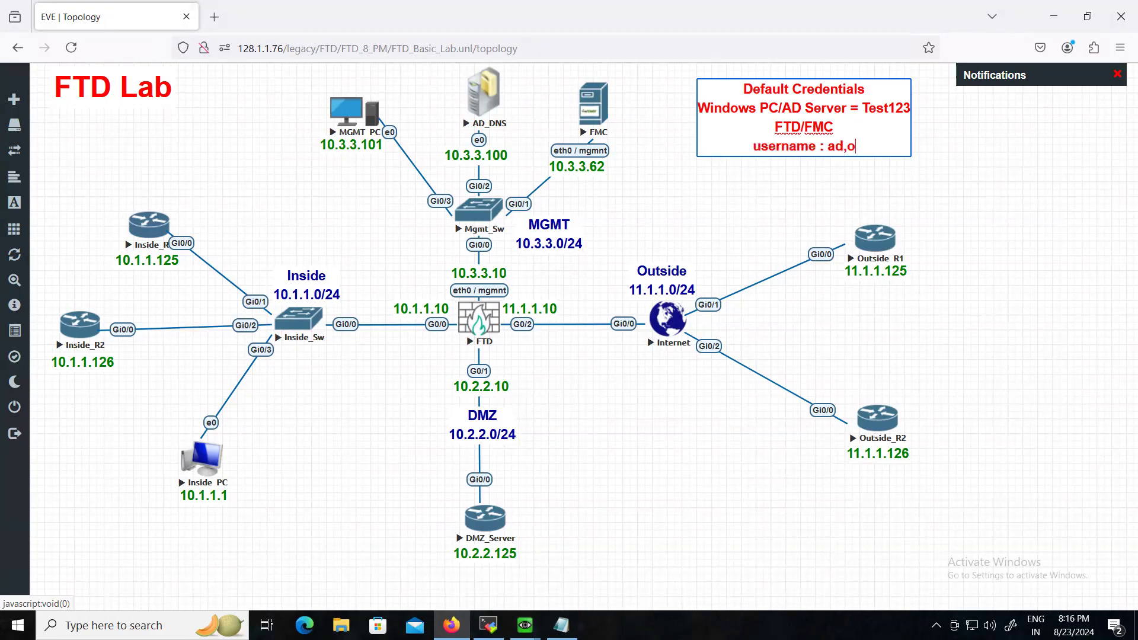
{"action": "key", "text": "BackSpace"}
{"action": "type", "text": "min"}
{"action": "key", "text": "Return"}
{"action": "key", "text": "Return"}
{"action": "key", "text": "BackSpace"}
{"action": "type", "text": "pa"}
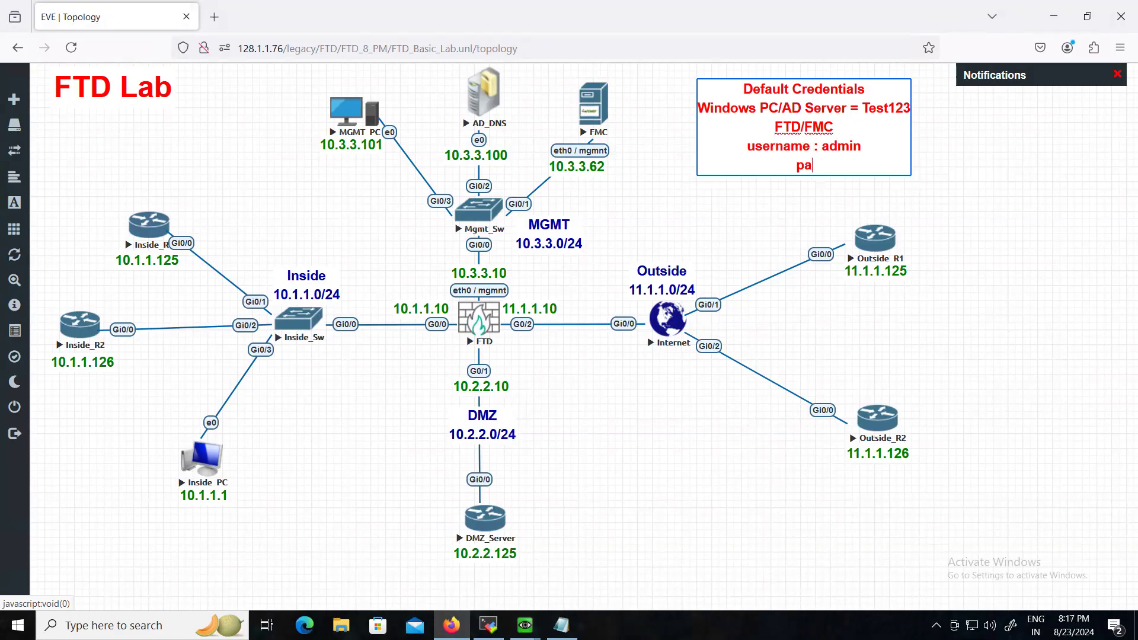
{"action": "type", "text": "ssword : Admin"}
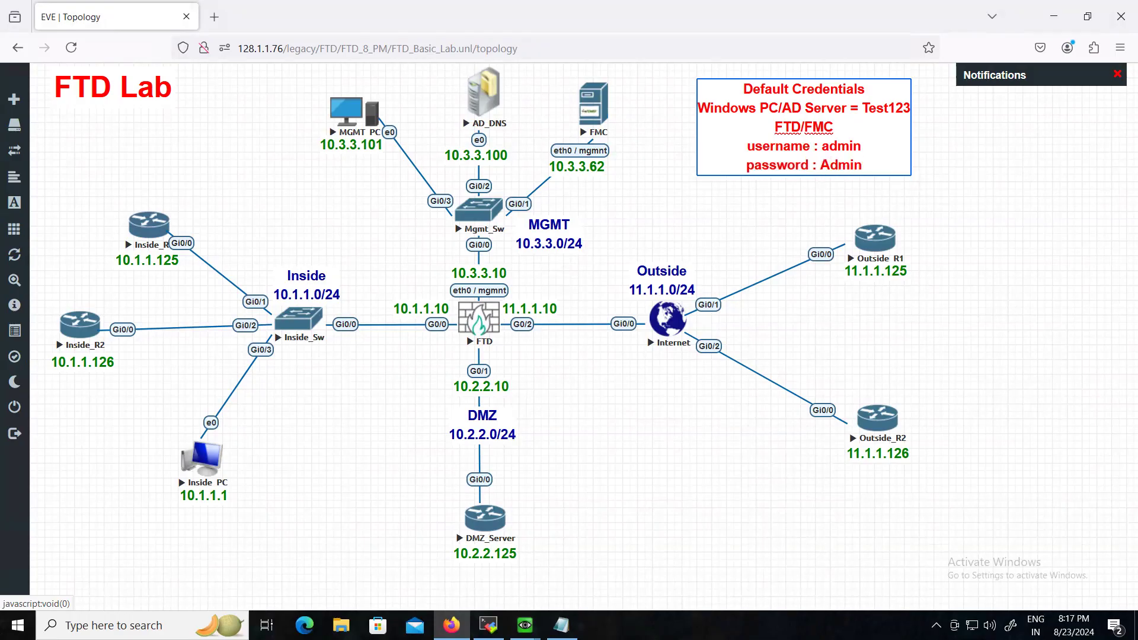
{"action": "type", "text": "123"}
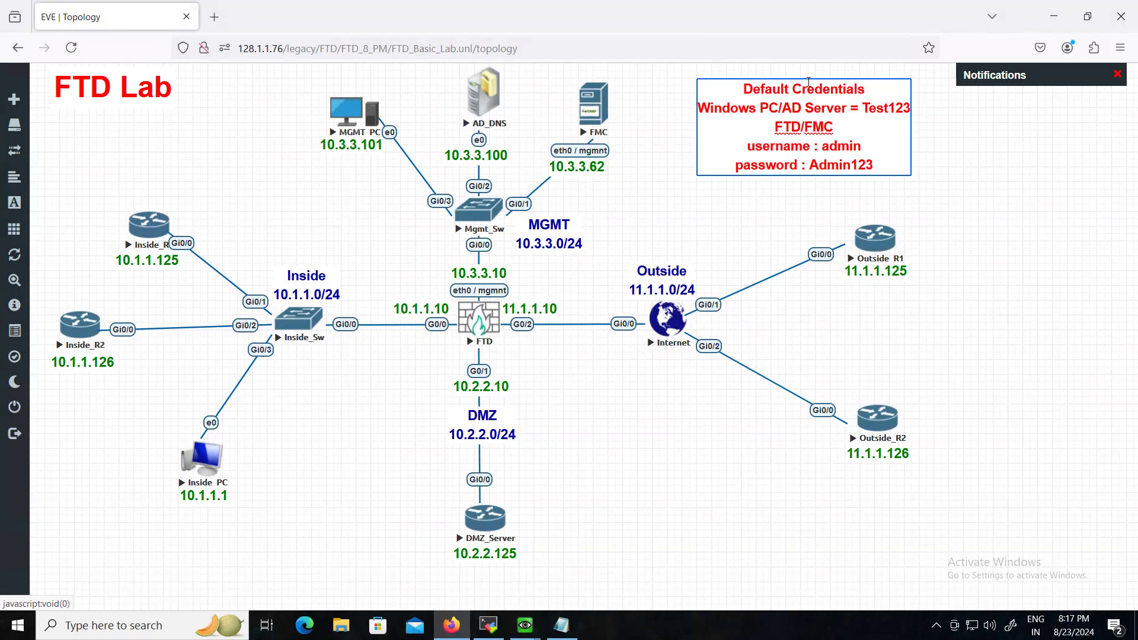
- Finish the note, shift it slightly left, lock the lab, and bring up the FTD console
{"action": "left_click", "coordinate": [953, 187]}
{"action": "left_click_drag", "start_coordinate": [813, 136], "coordinate": [776, 138]}
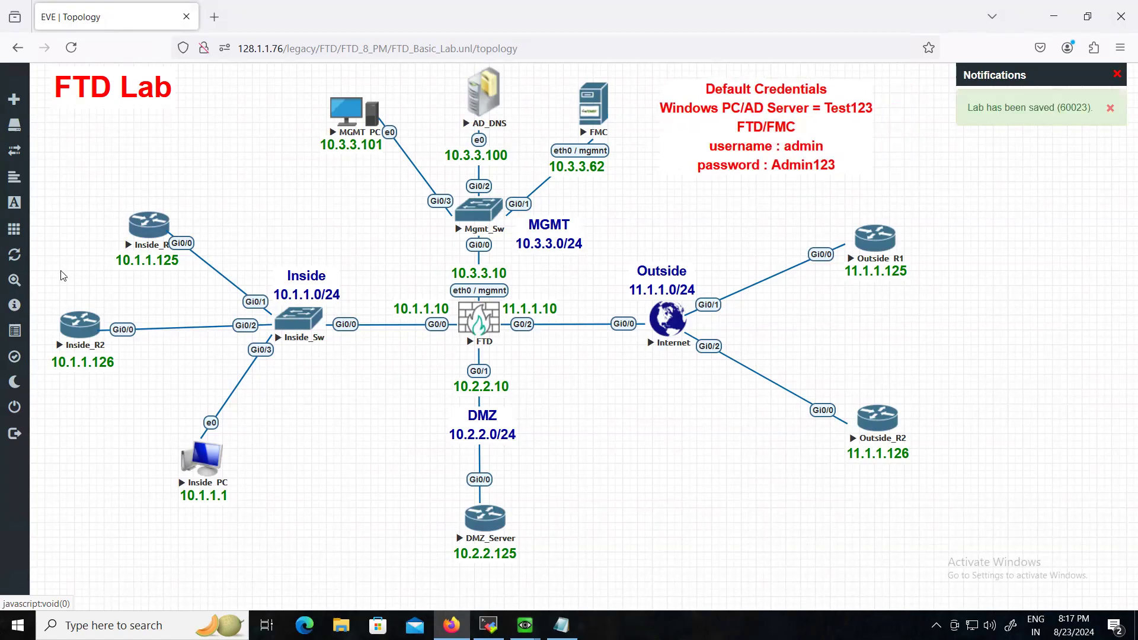
{"action": "mouse_move", "coordinate": [3, 330]}
{"action": "left_click", "coordinate": [45, 363]}
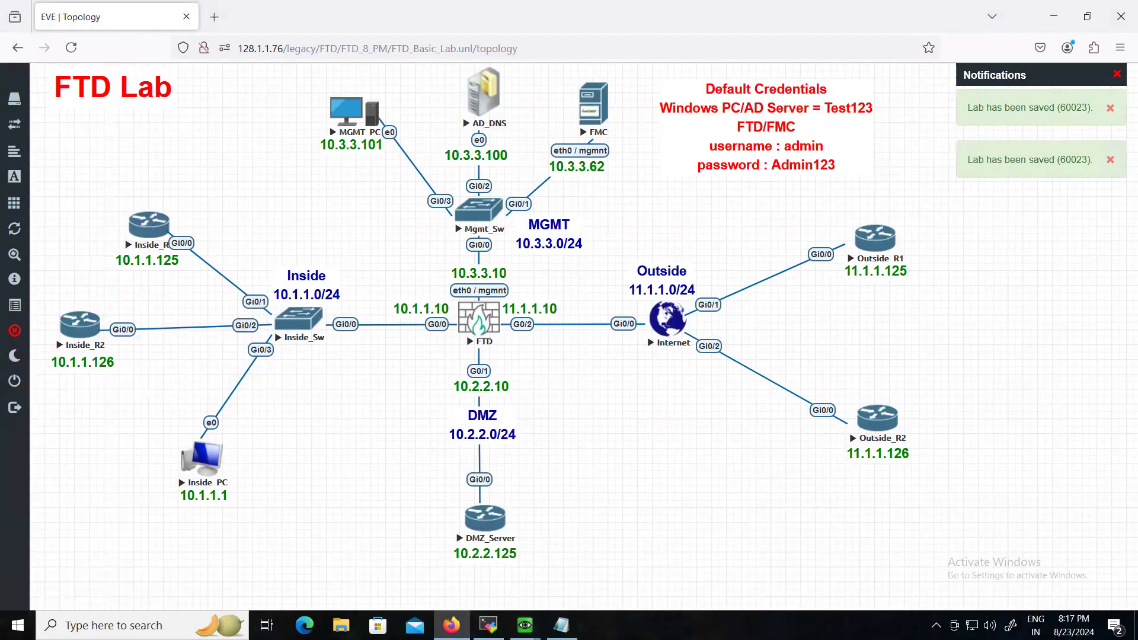
{"action": "mouse_move", "coordinate": [525, 625]}
{"action": "left_click", "coordinate": [601, 571]}
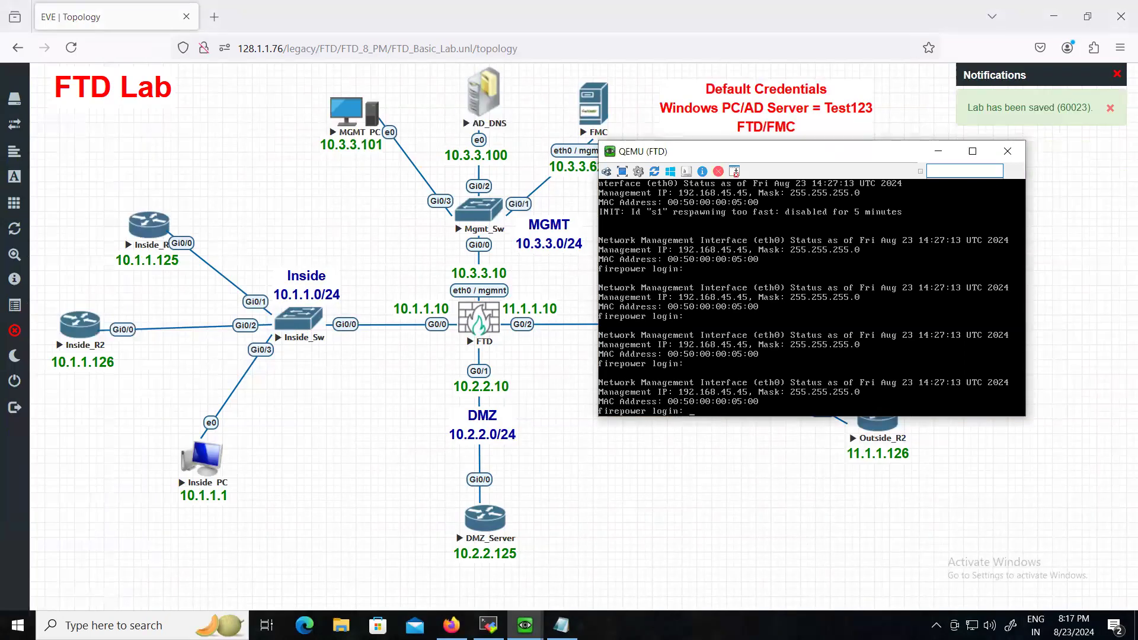
- Log in to the FTD console as admin with the default password, reaching the EULA prompt
{"action": "type", "text": "admin"}
{"action": "key", "text": "Return"}
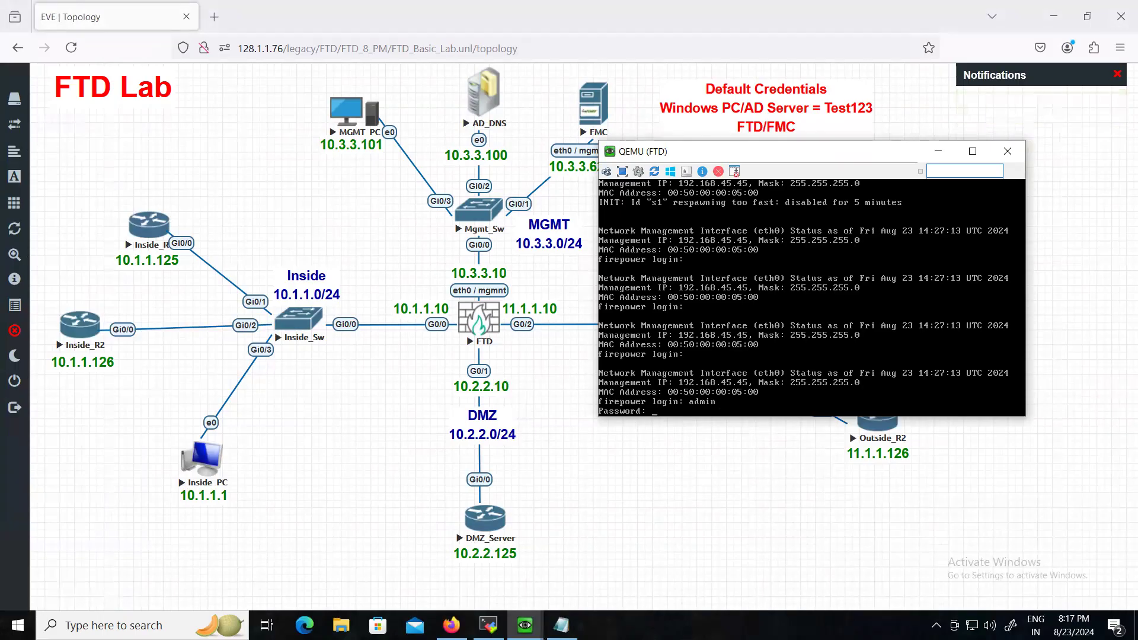
{"action": "type", "text": "Admin123"}
{"action": "key", "text": "Return"}
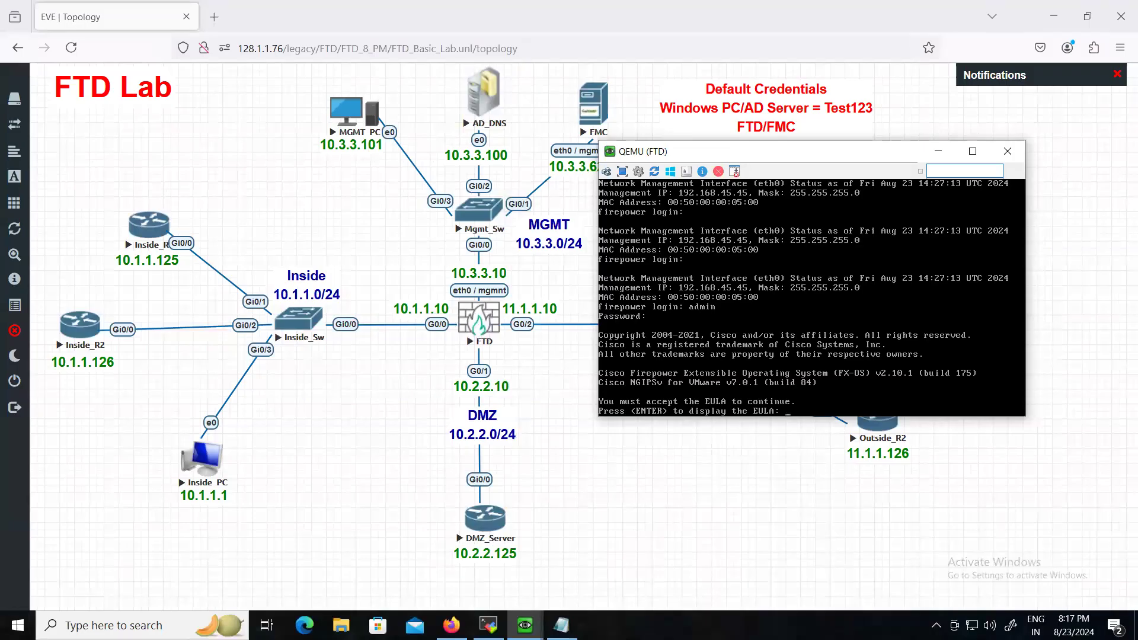
- Close the FTD console and bring the FMC console to the front
{"action": "left_click", "coordinate": [1008, 151]}
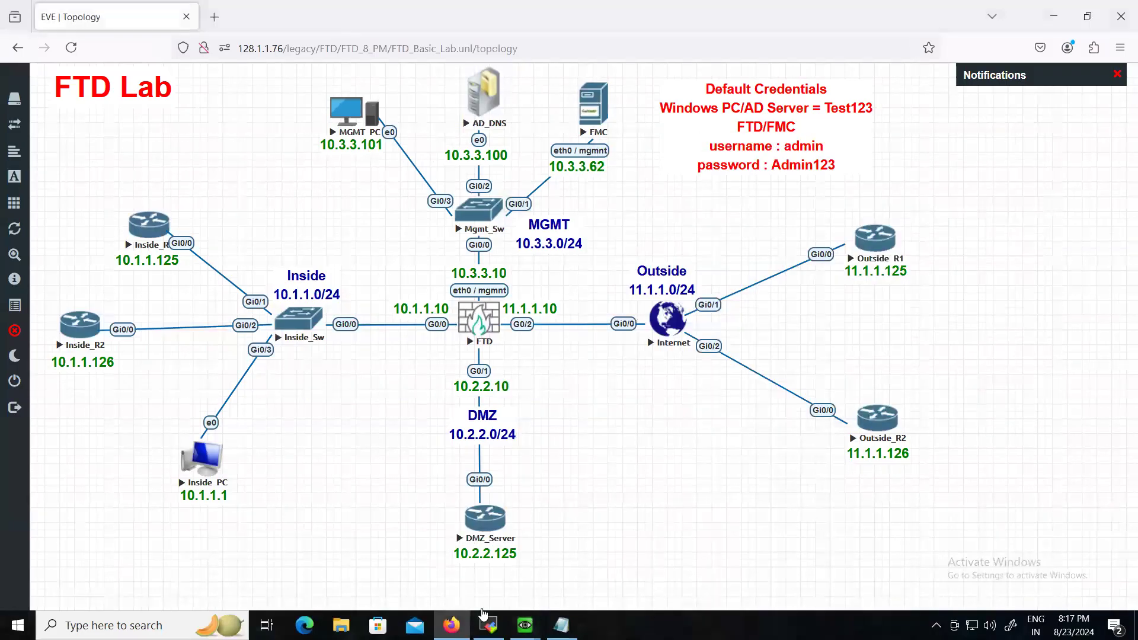
{"action": "mouse_move", "coordinate": [525, 625]}
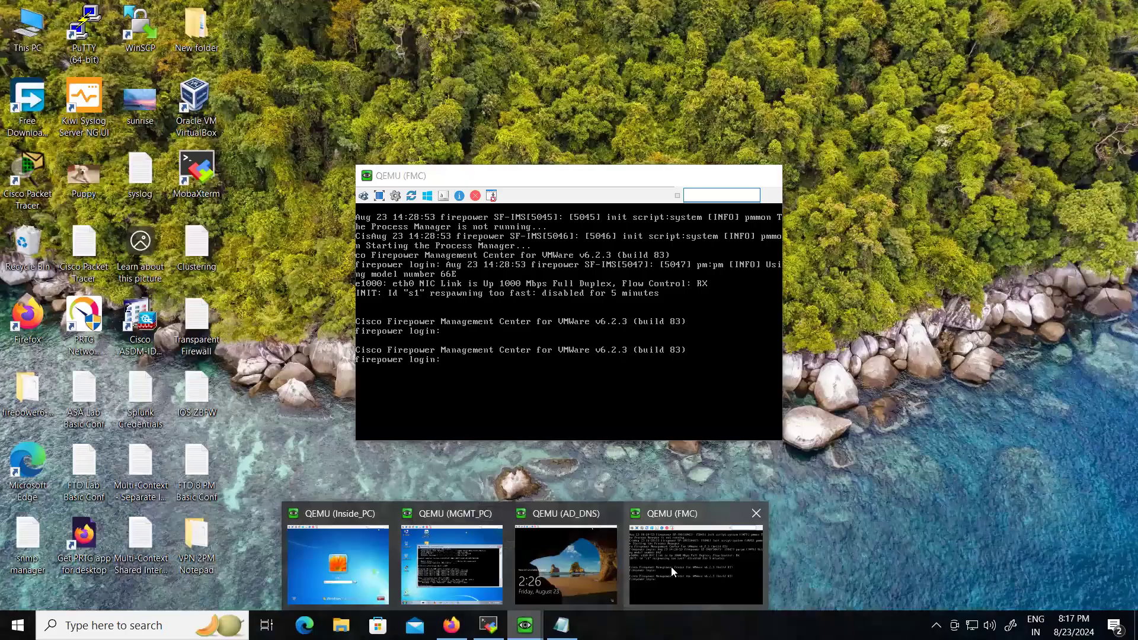
{"action": "left_click", "coordinate": [671, 567]}
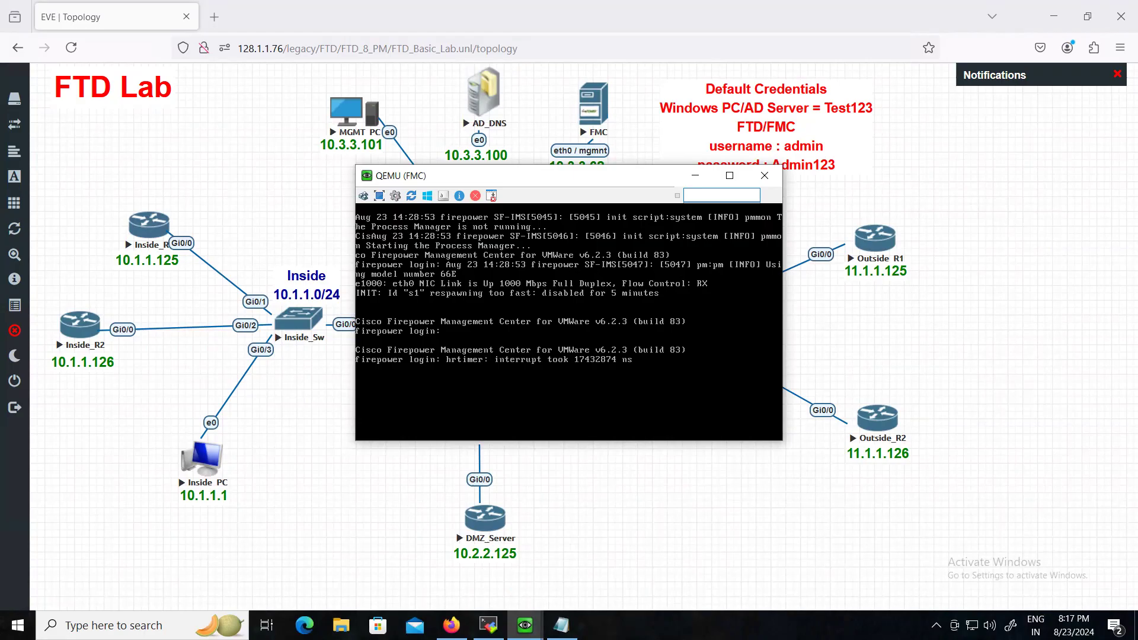
- Close the FMC console, stop the FTD node, and reload the lab page
{"action": "left_click", "coordinate": [765, 175]}
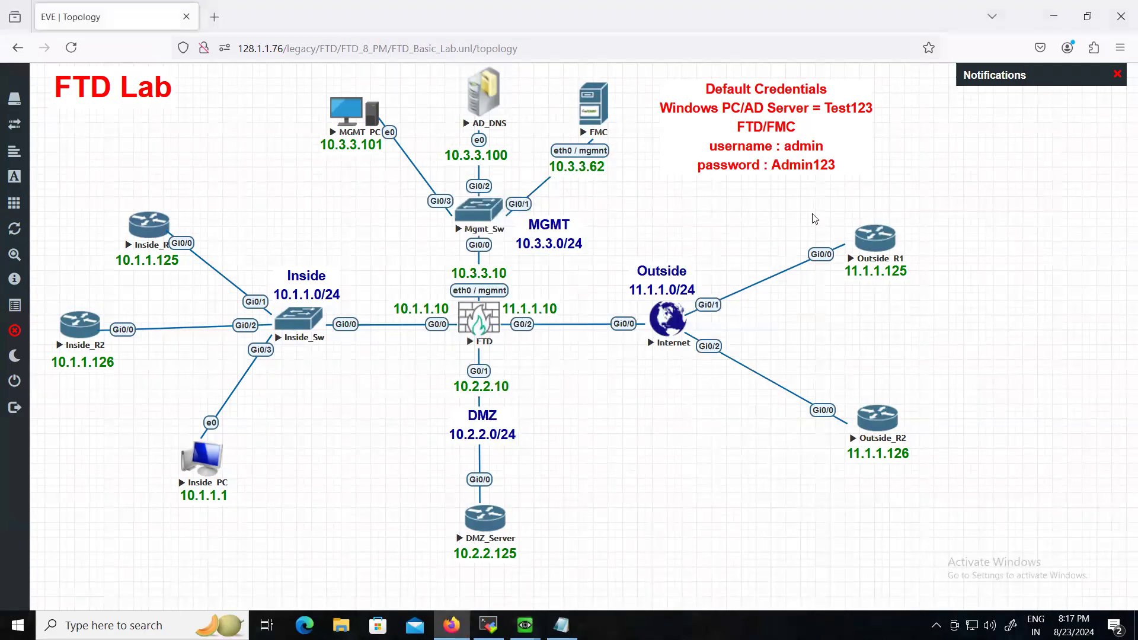
{"action": "right_click", "coordinate": [491, 321]}
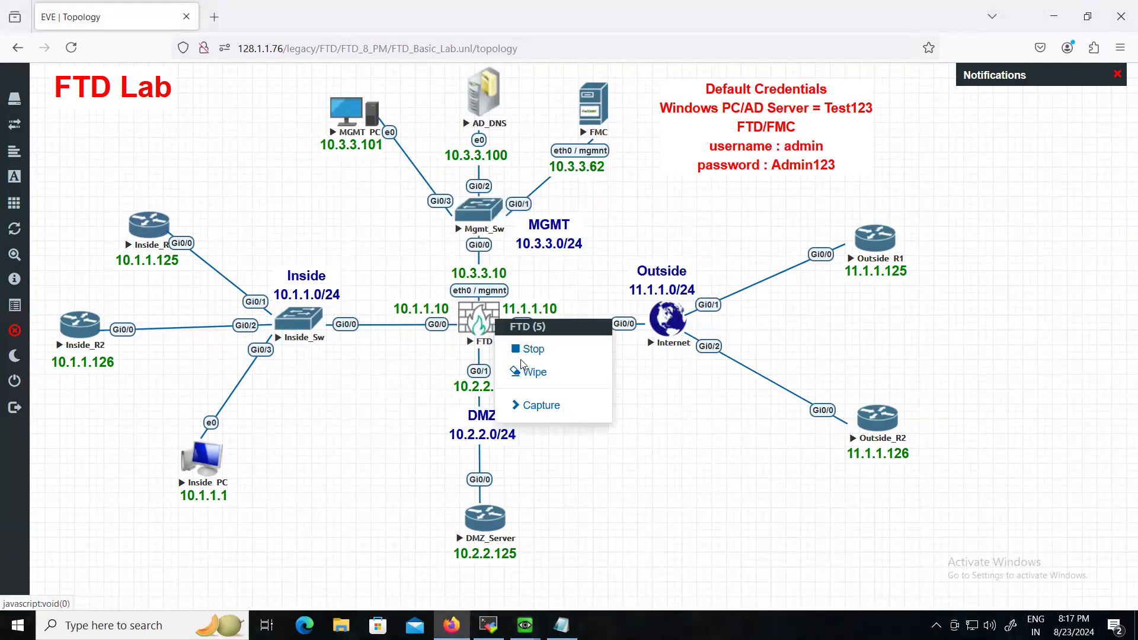
{"action": "left_click", "coordinate": [533, 349]}
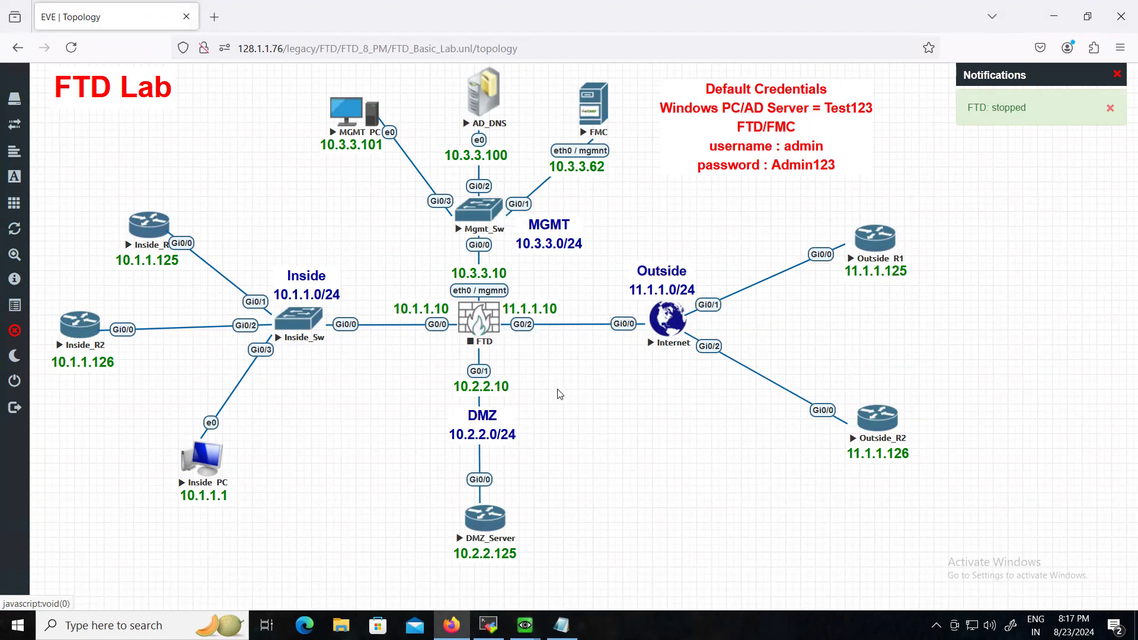
{"action": "right_click", "coordinate": [490, 326]}
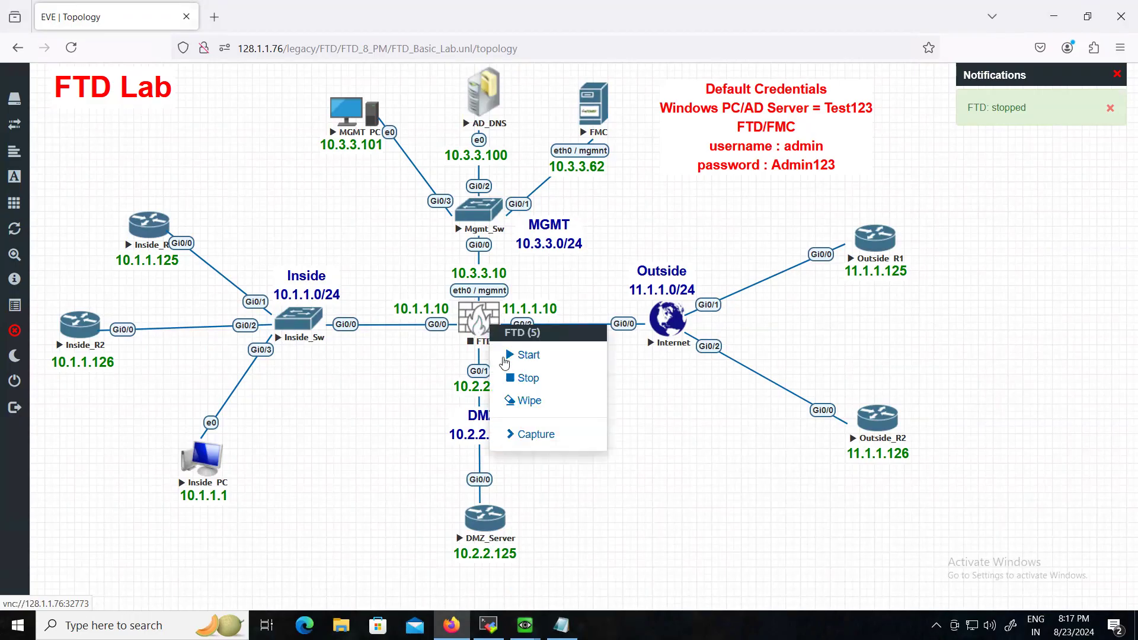
{"action": "right_click", "coordinate": [486, 326]}
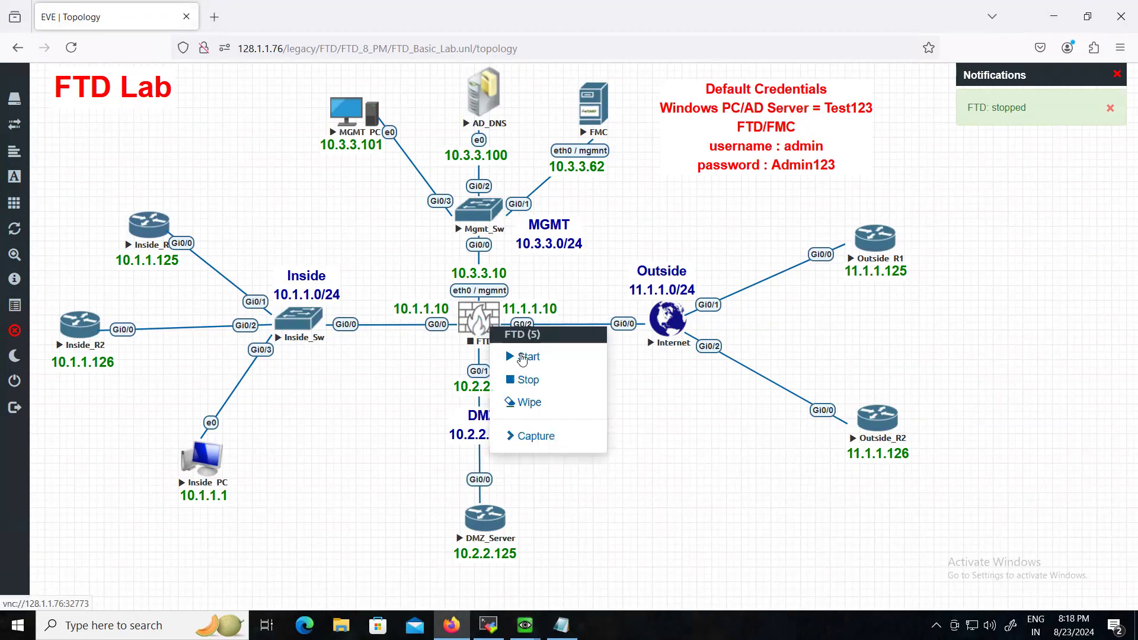
{"action": "left_click", "coordinate": [73, 47]}
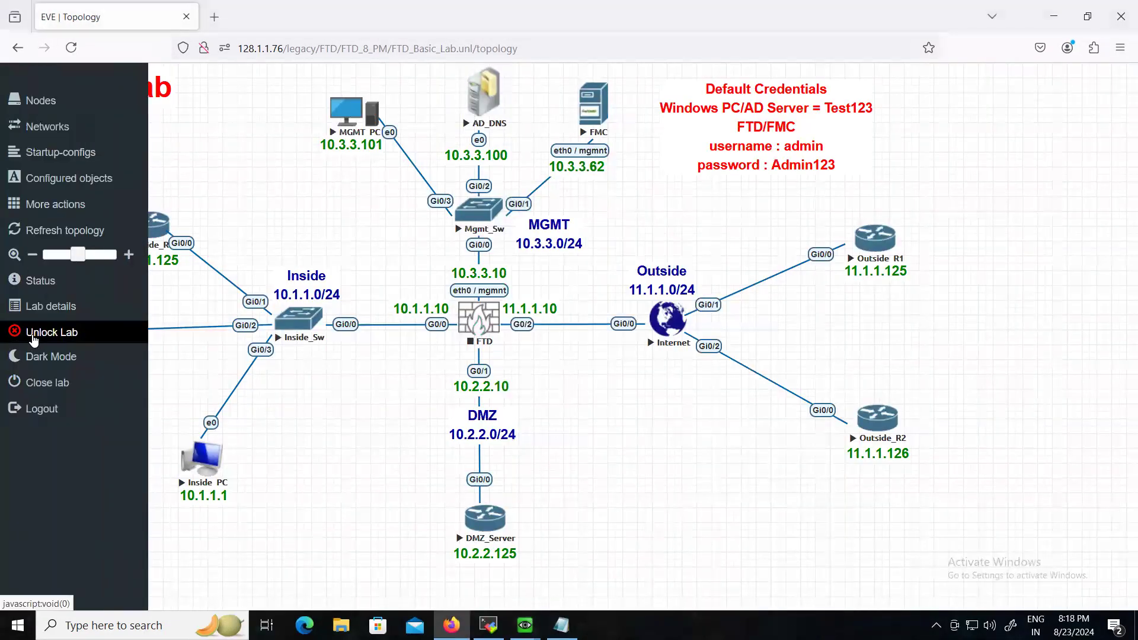
- Change the FTD node's image to firepower6-FTD-6.2.3-83 and save
{"action": "right_click", "coordinate": [490, 320]}
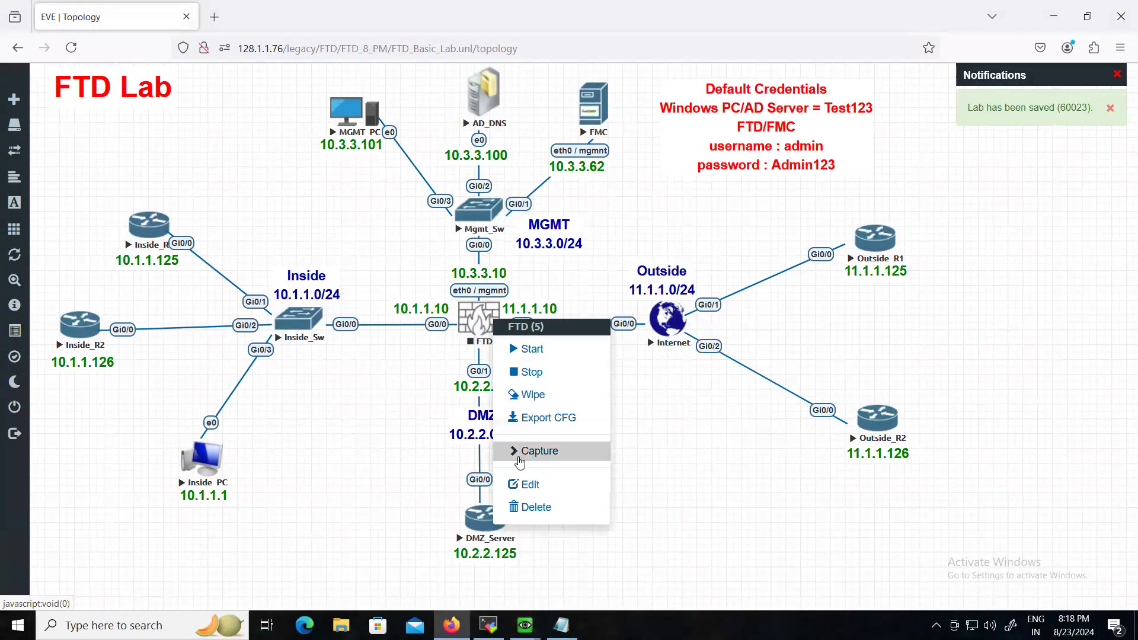
{"action": "left_click", "coordinate": [522, 484]}
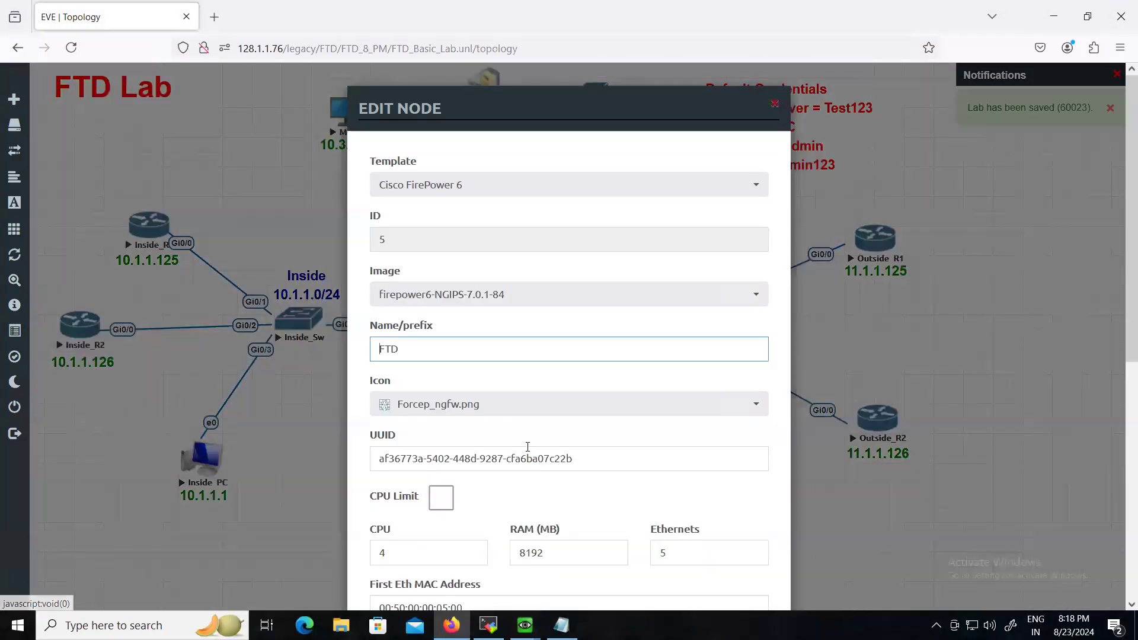
{"action": "left_click", "coordinate": [450, 297]}
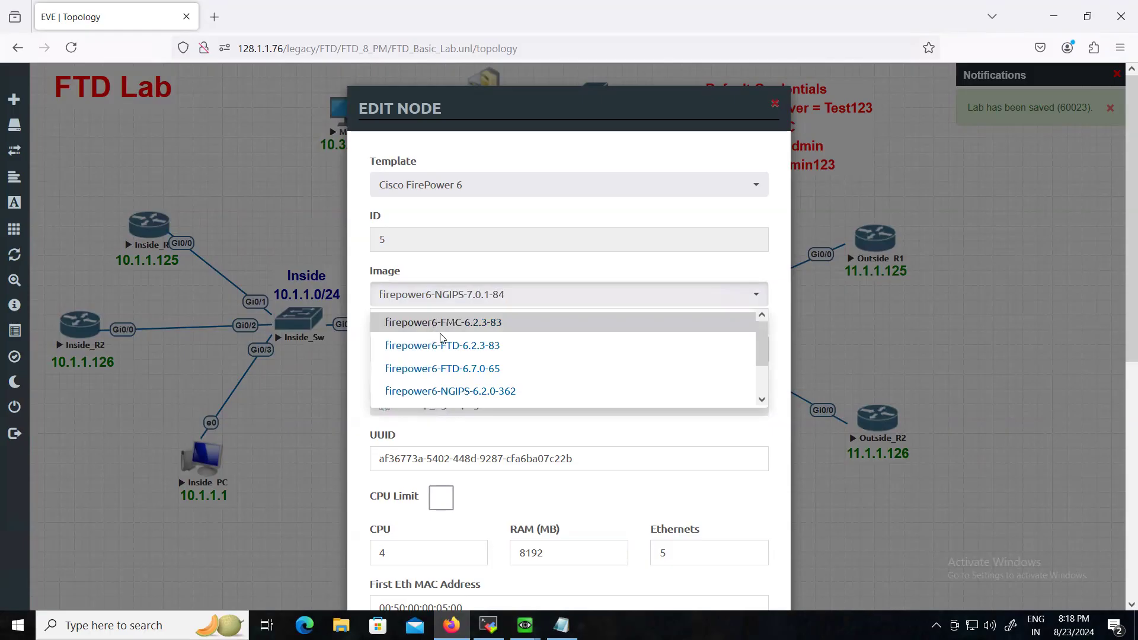
{"action": "left_click", "coordinate": [443, 346]}
{"action": "scroll", "coordinate": [516, 385], "scroll_direction": "down", "scroll_amount": 7}
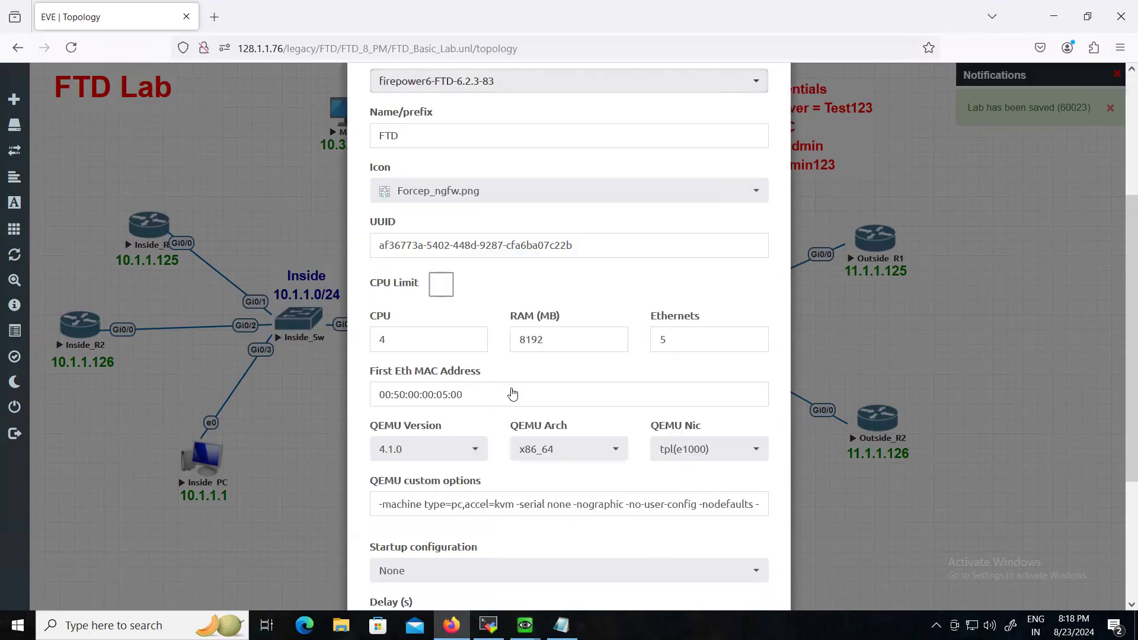
{"action": "left_click", "coordinate": [481, 572]}
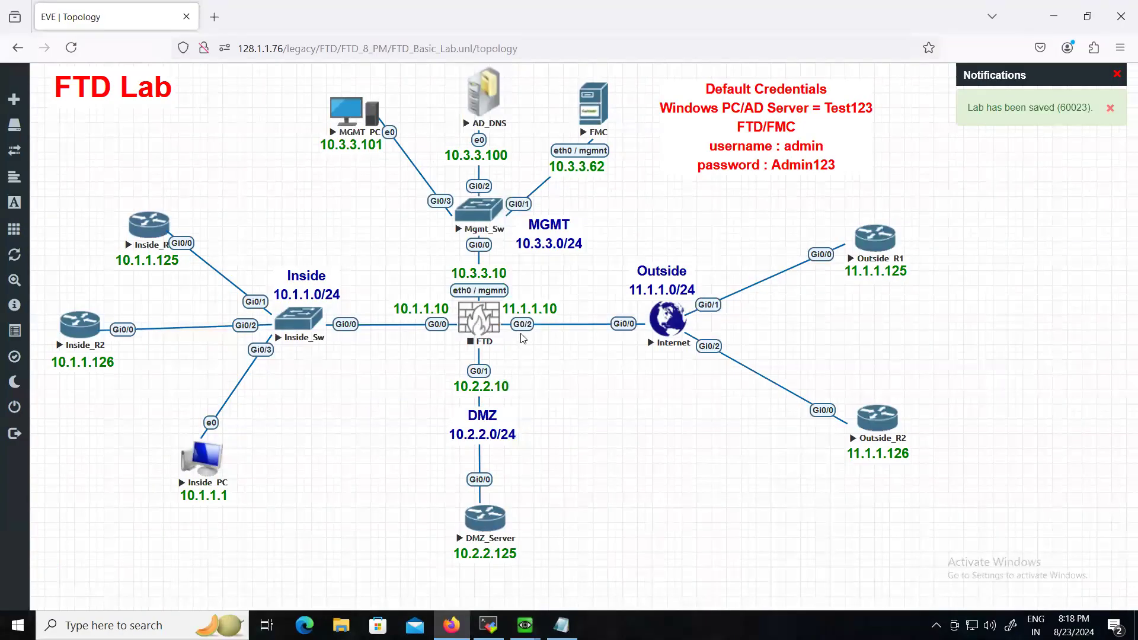
{"action": "right_click", "coordinate": [495, 325]}
- Start the FTD node, then stop Mgmt_Sw, Inside_Sw, DMZ_Server and Internet
{"action": "left_click", "coordinate": [529, 363]}
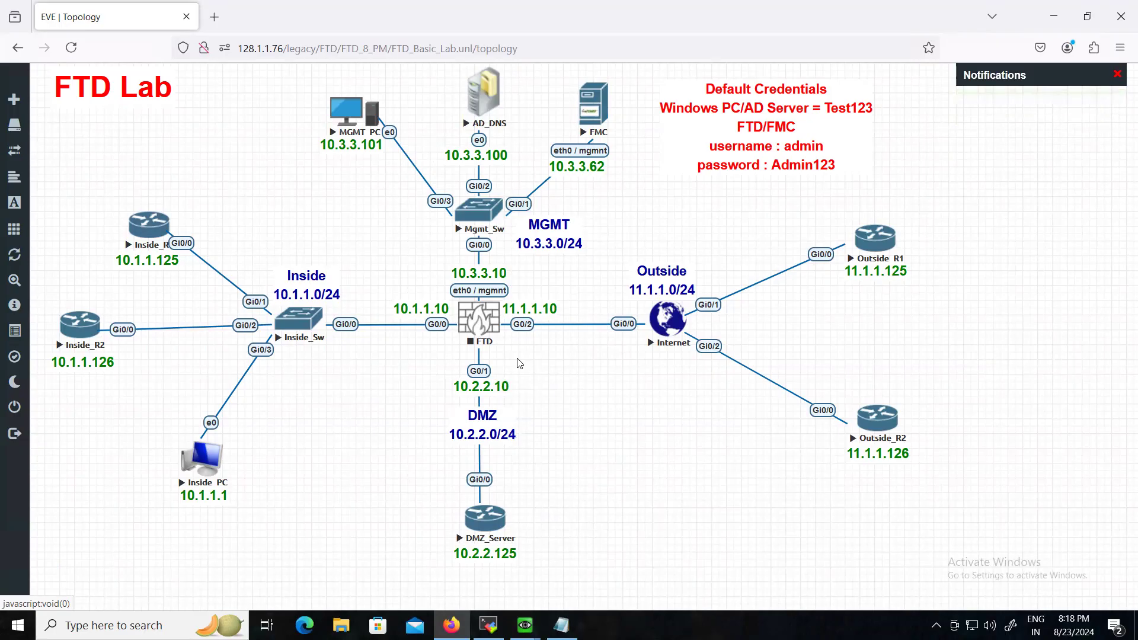
{"action": "right_click", "coordinate": [480, 215]}
{"action": "left_click", "coordinate": [522, 243]}
{"action": "right_click", "coordinate": [304, 319]}
{"action": "left_click", "coordinate": [343, 346]}
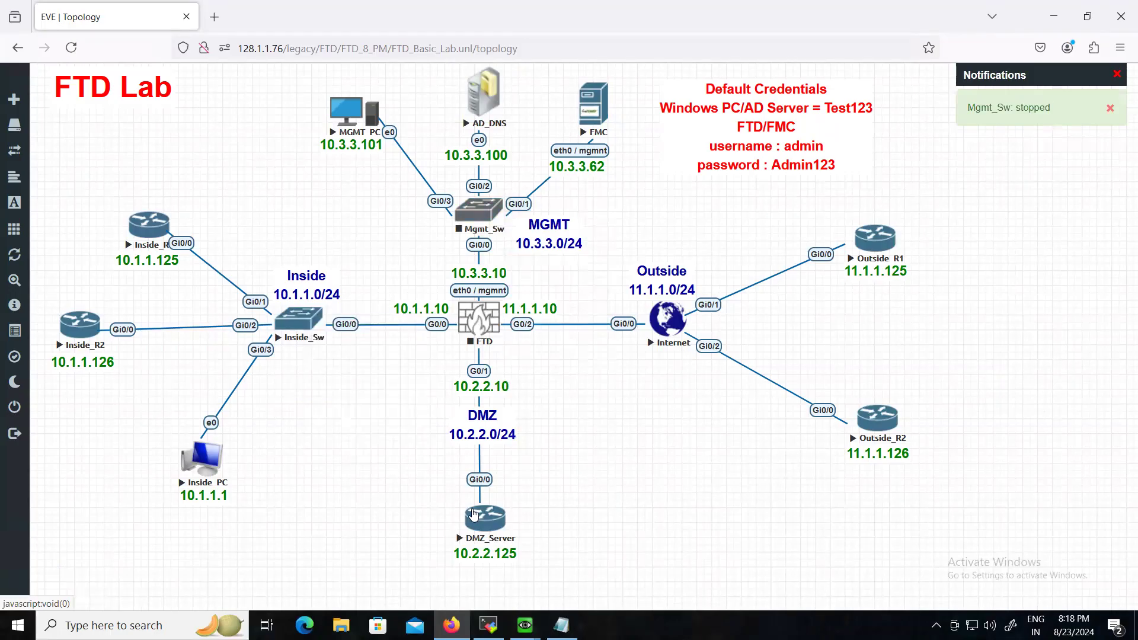
{"action": "right_click", "coordinate": [483, 521]}
{"action": "left_click", "coordinate": [525, 499]}
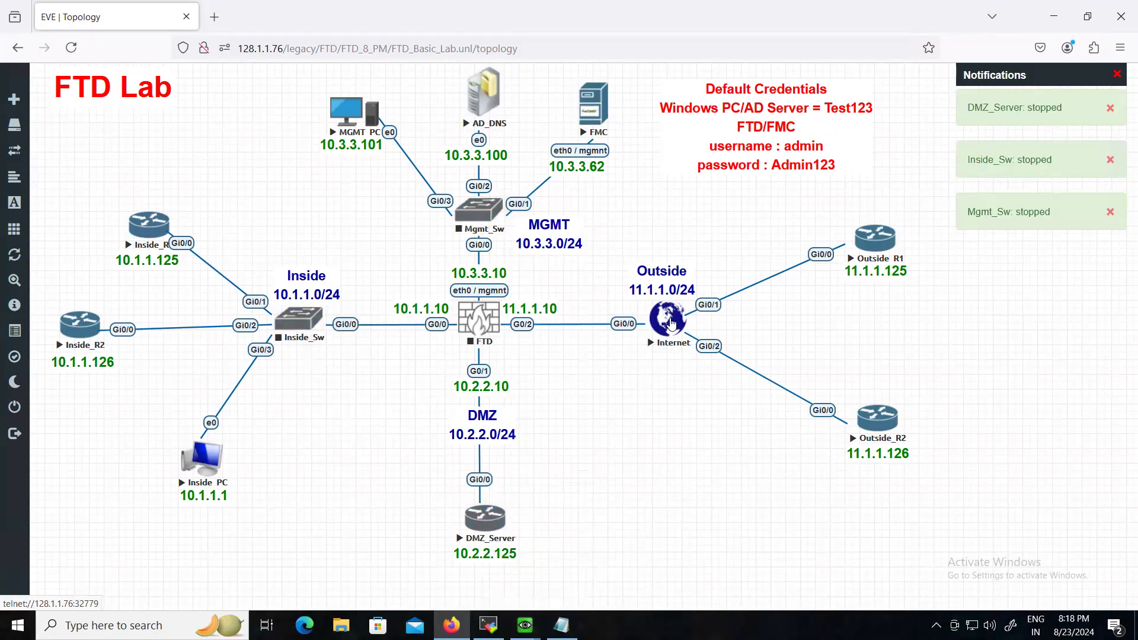
{"action": "right_click", "coordinate": [679, 346]}
{"action": "left_click", "coordinate": [706, 351]}
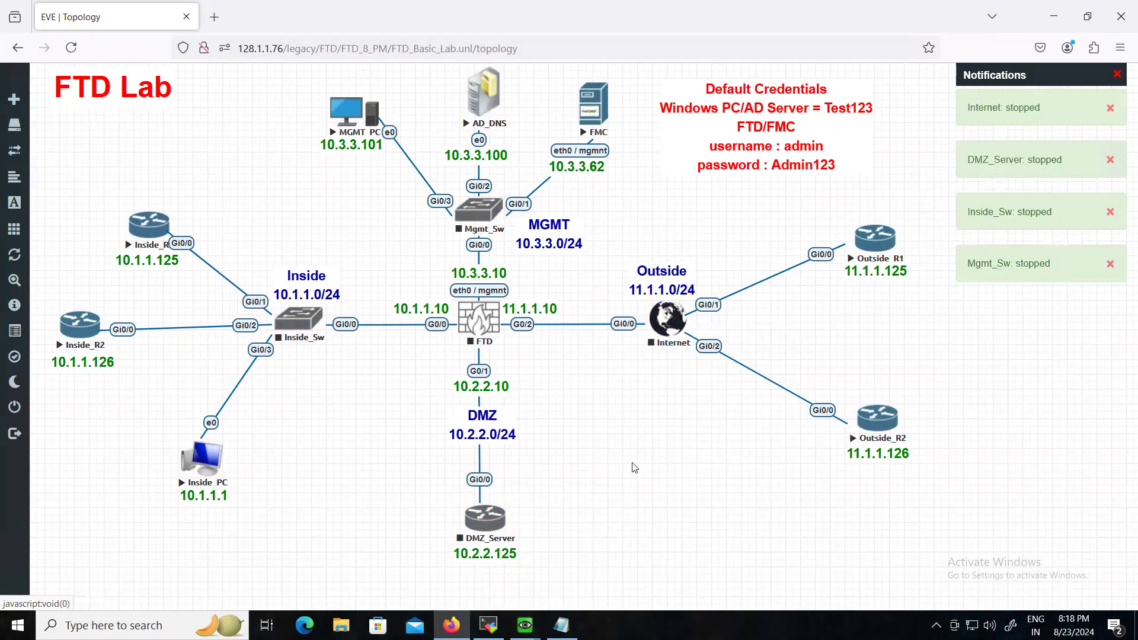
- Delete the FTD node from the topology, confirming with Yes
{"action": "right_click", "coordinate": [481, 323]}
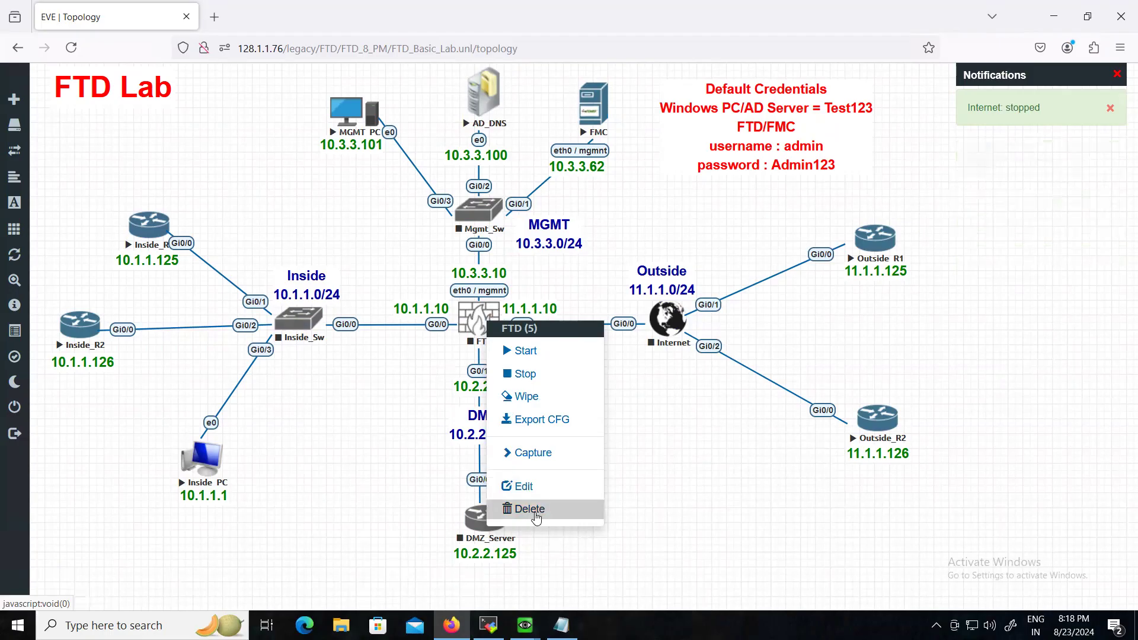
{"action": "left_click", "coordinate": [535, 510]}
{"action": "left_click", "coordinate": [521, 176]}
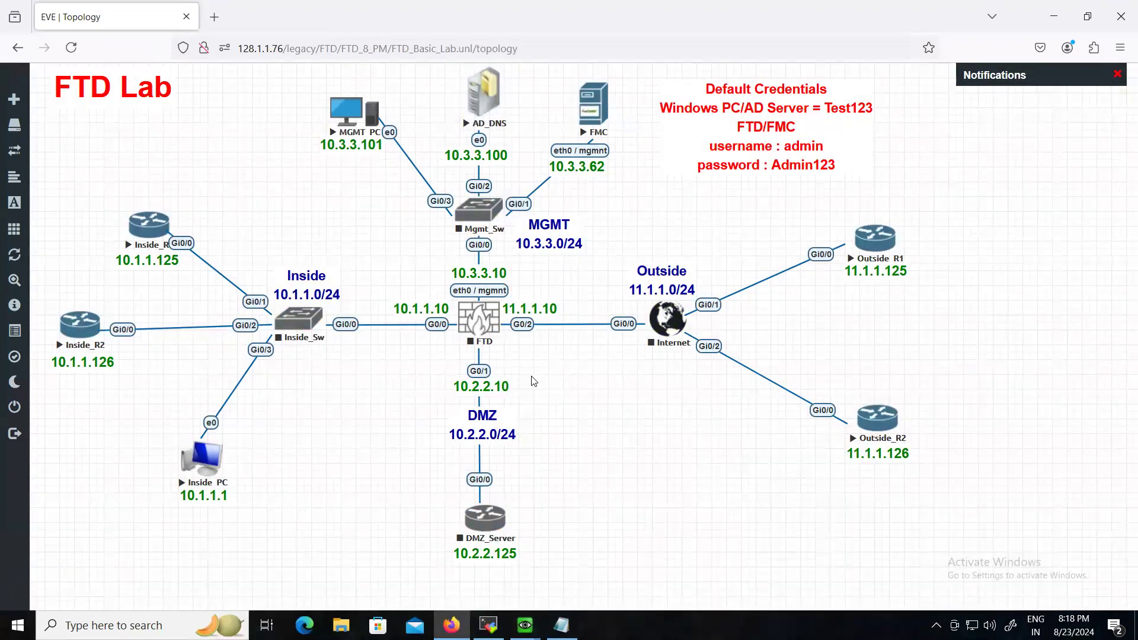
{"action": "right_click", "coordinate": [496, 351]}
- Add a Cisco FirePower 6 node named FTD using image firepower6-FTD-6.2.3-83
{"action": "left_click", "coordinate": [551, 375]}
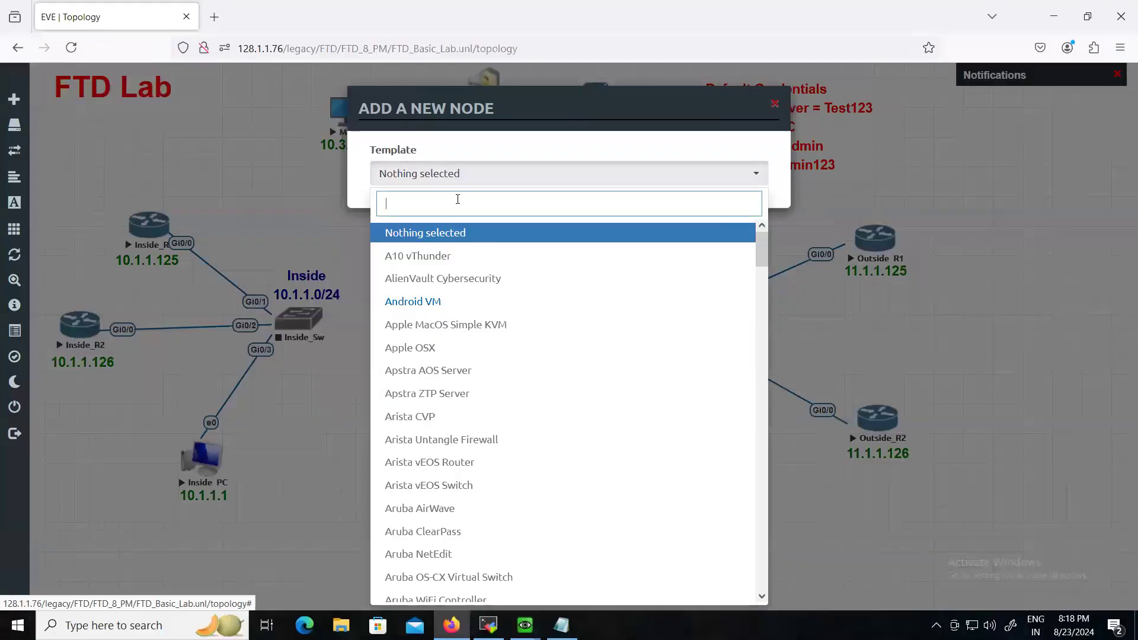
{"action": "type", "text": "fire"}
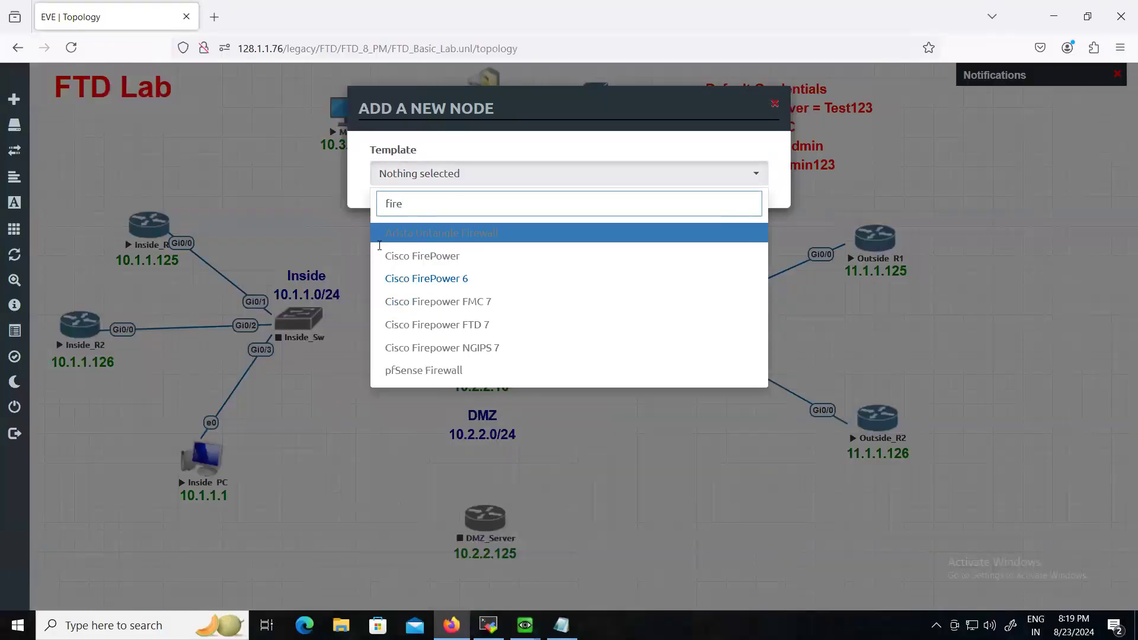
{"action": "left_click", "coordinate": [396, 280]}
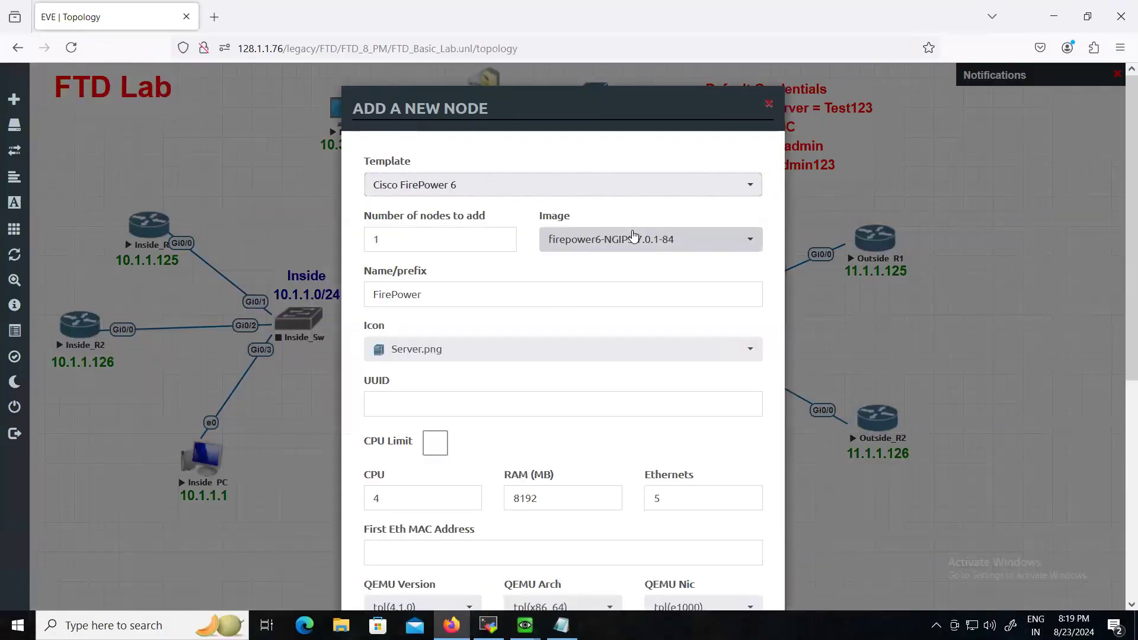
{"action": "left_click", "coordinate": [633, 236]}
{"action": "scroll", "coordinate": [602, 297], "scroll_direction": "up", "scroll_amount": 2}
{"action": "left_click", "coordinate": [619, 296]}
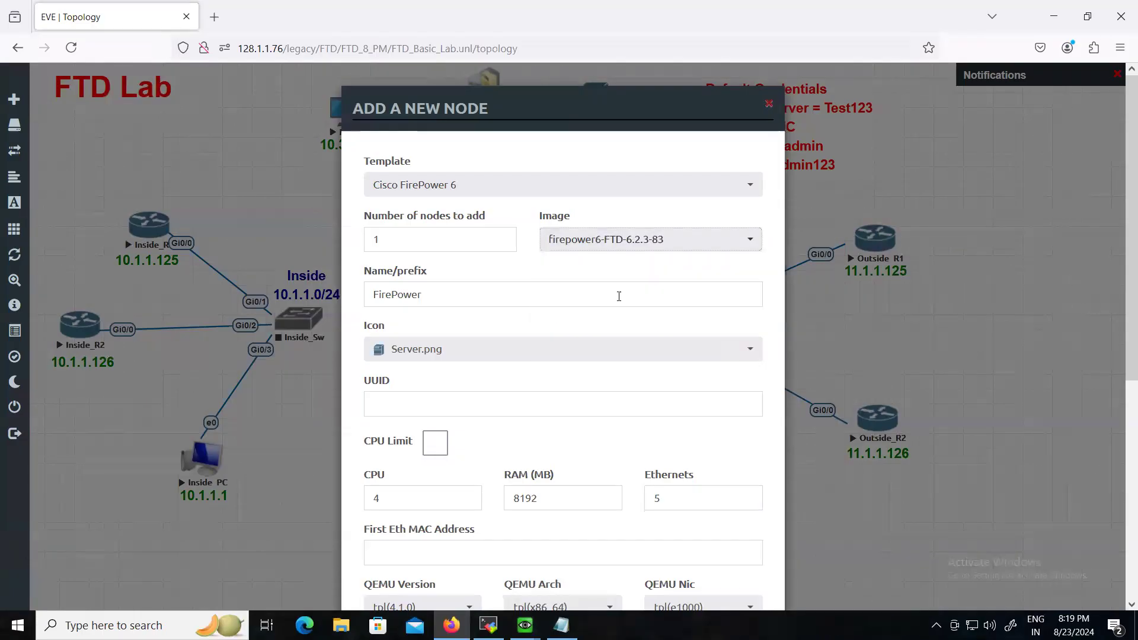
{"action": "scroll", "coordinate": [581, 353], "scroll_direction": "down", "scroll_amount": 2}
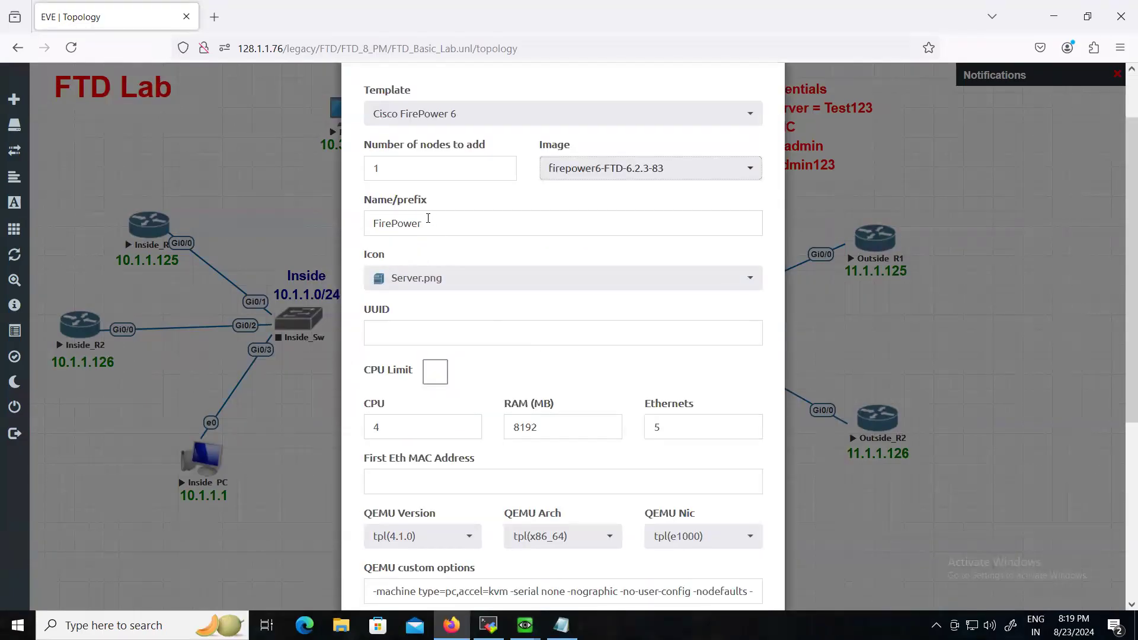
{"action": "left_click_drag", "start_coordinate": [428, 219], "coordinate": [342, 227]}
{"action": "type", "text": "FTD"}
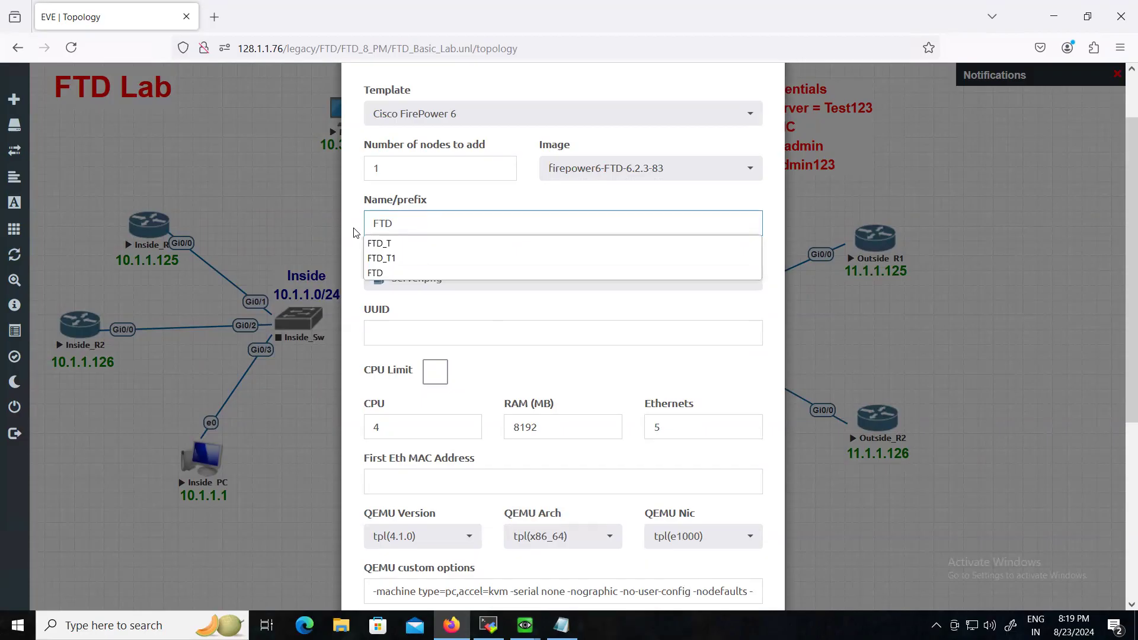
{"action": "left_click", "coordinate": [380, 273]}
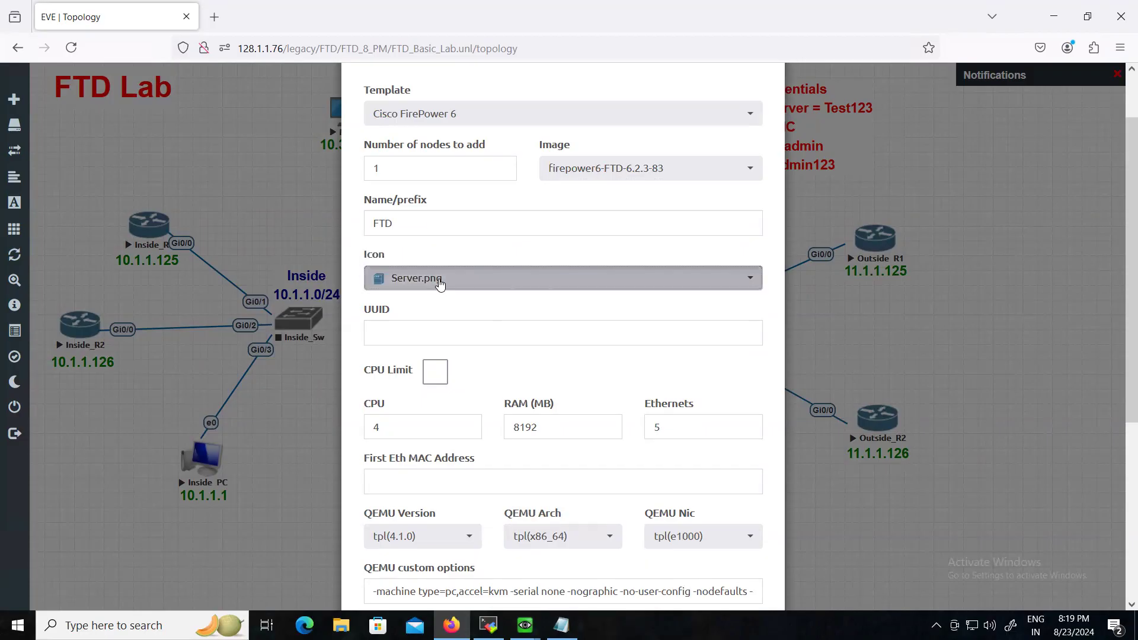
- Give the new FTD node the Forcep_ngfw.png icon and save it to the lab
{"action": "left_click", "coordinate": [439, 285]}
{"action": "scroll", "coordinate": [469, 338], "scroll_direction": "down", "scroll_amount": 2}
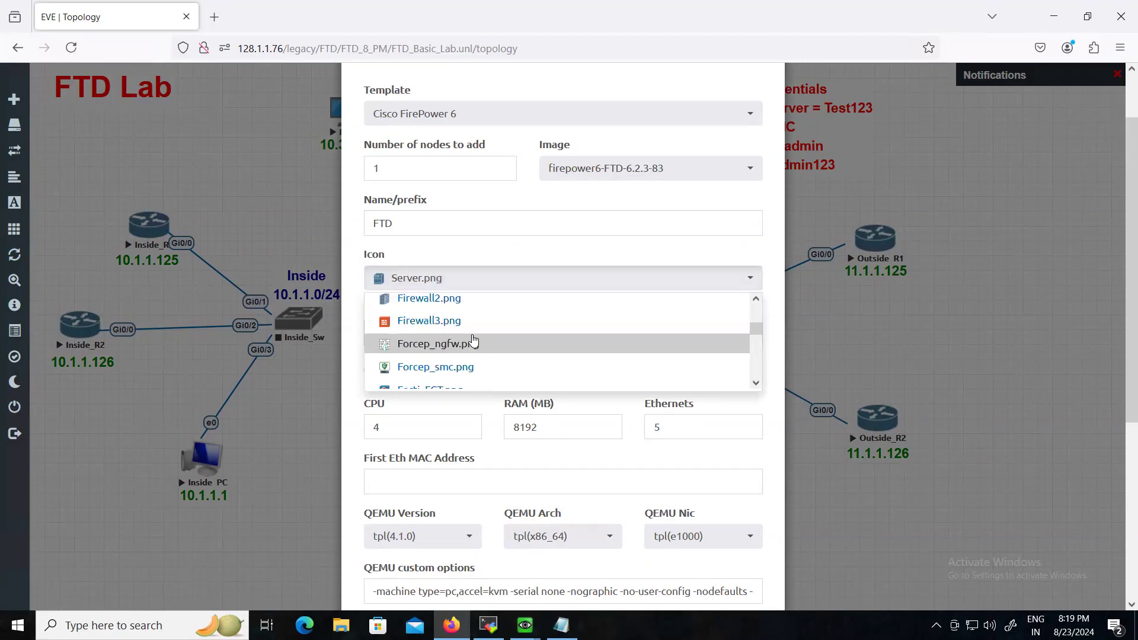
{"action": "left_click", "coordinate": [412, 345]}
{"action": "scroll", "coordinate": [483, 422], "scroll_direction": "down", "scroll_amount": 5}
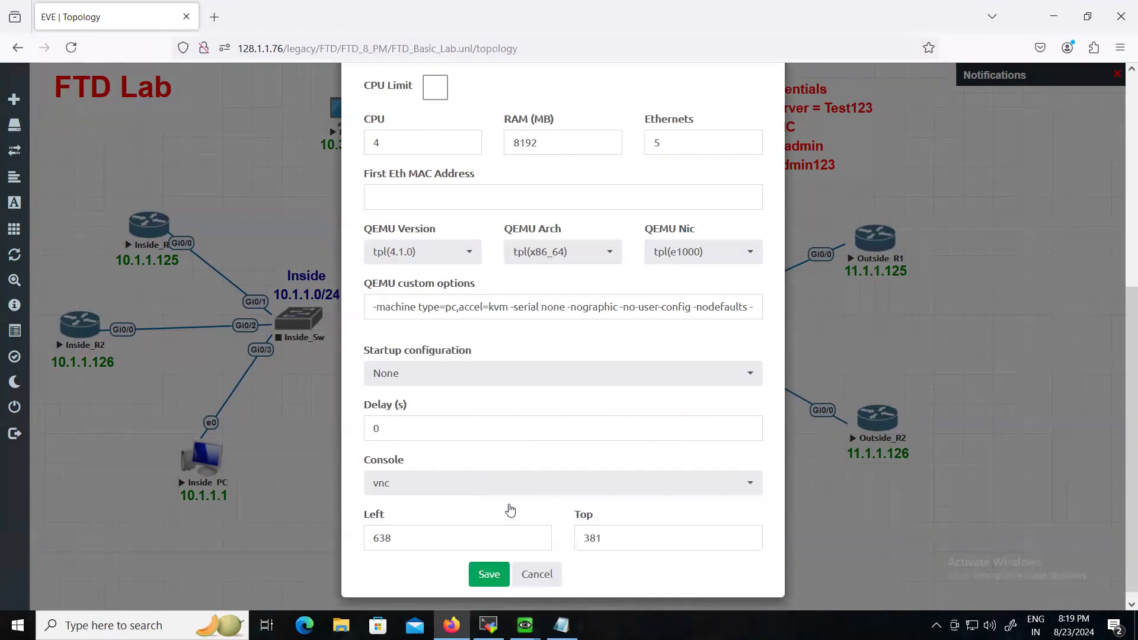
{"action": "left_click", "coordinate": [489, 574]}
- Centre FTD and link it to Mgmt_Sw, Inside_Sw (G0/0), DMZ_Server and Internet (G0/2 to Gi0/0)
{"action": "left_click_drag", "start_coordinate": [532, 366], "coordinate": [491, 228]}
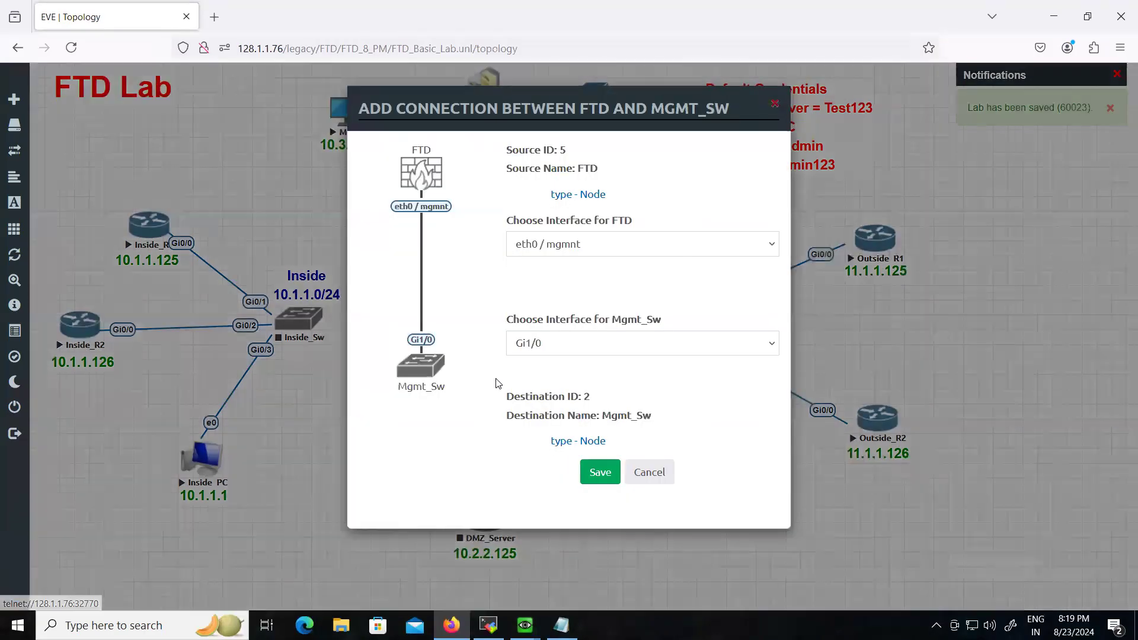
{"action": "left_click", "coordinate": [601, 479]}
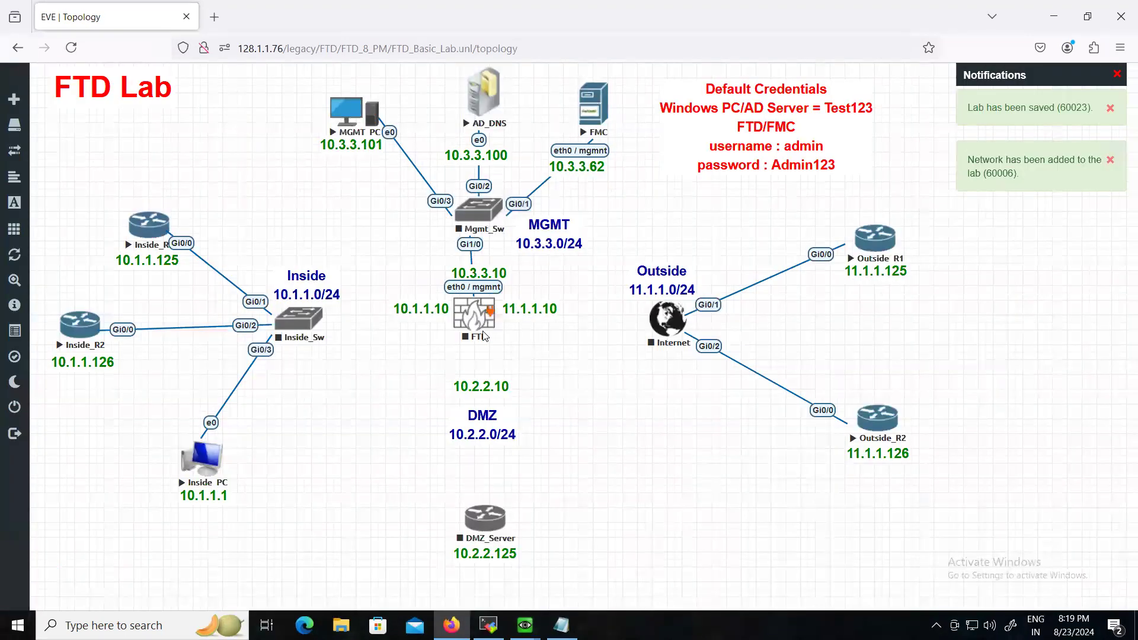
{"action": "left_click_drag", "start_coordinate": [478, 323], "coordinate": [325, 320]}
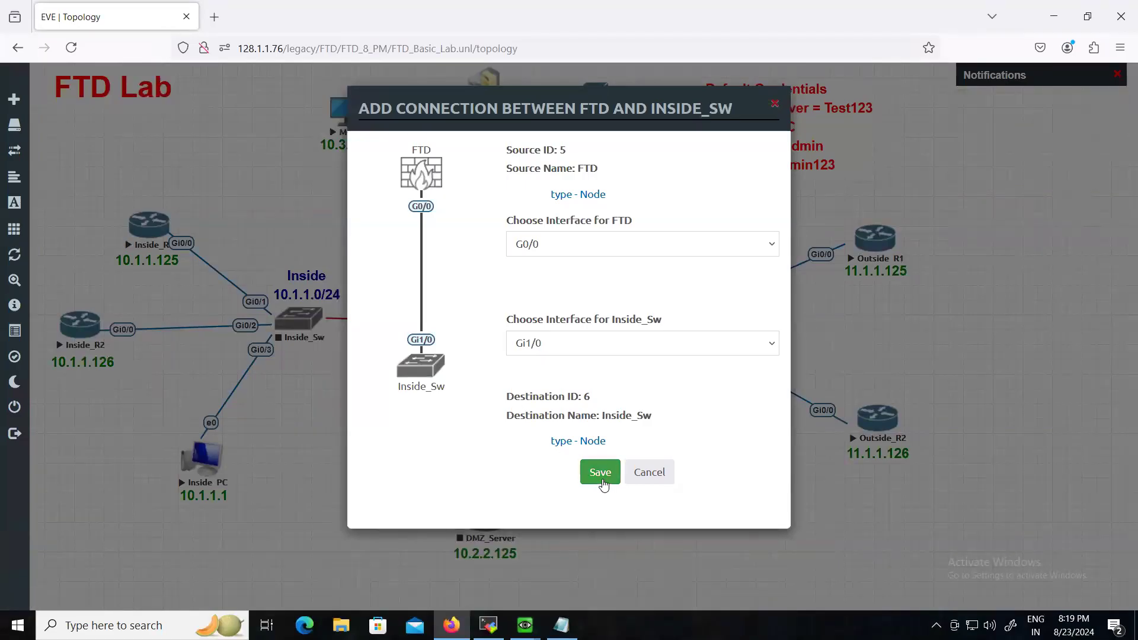
{"action": "left_click", "coordinate": [601, 473]}
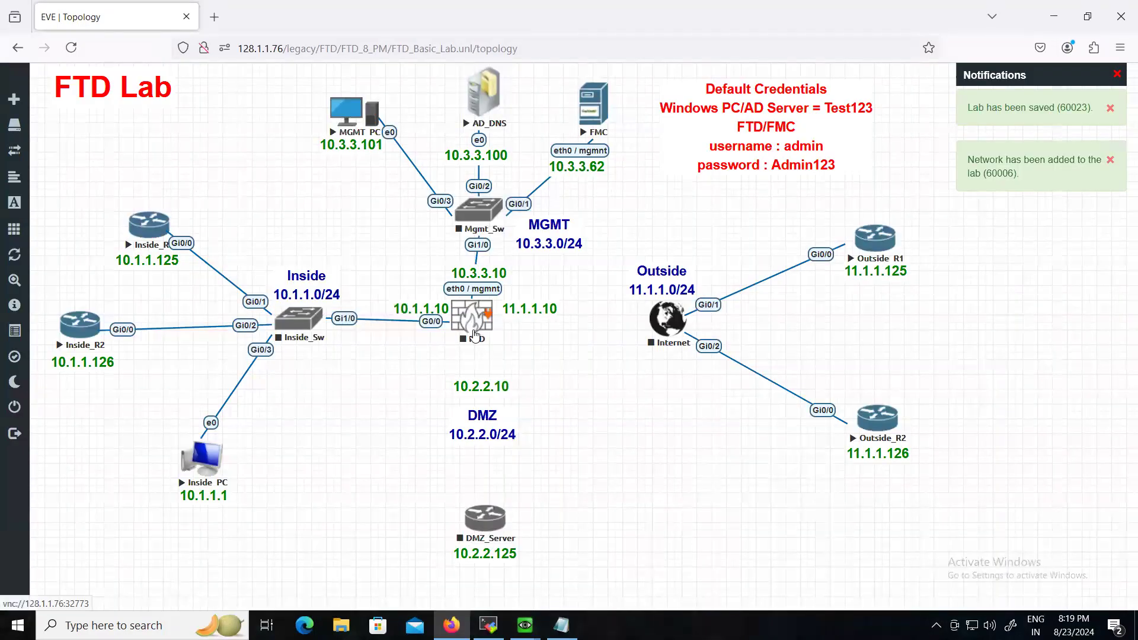
{"action": "left_click_drag", "start_coordinate": [474, 334], "coordinate": [485, 501]}
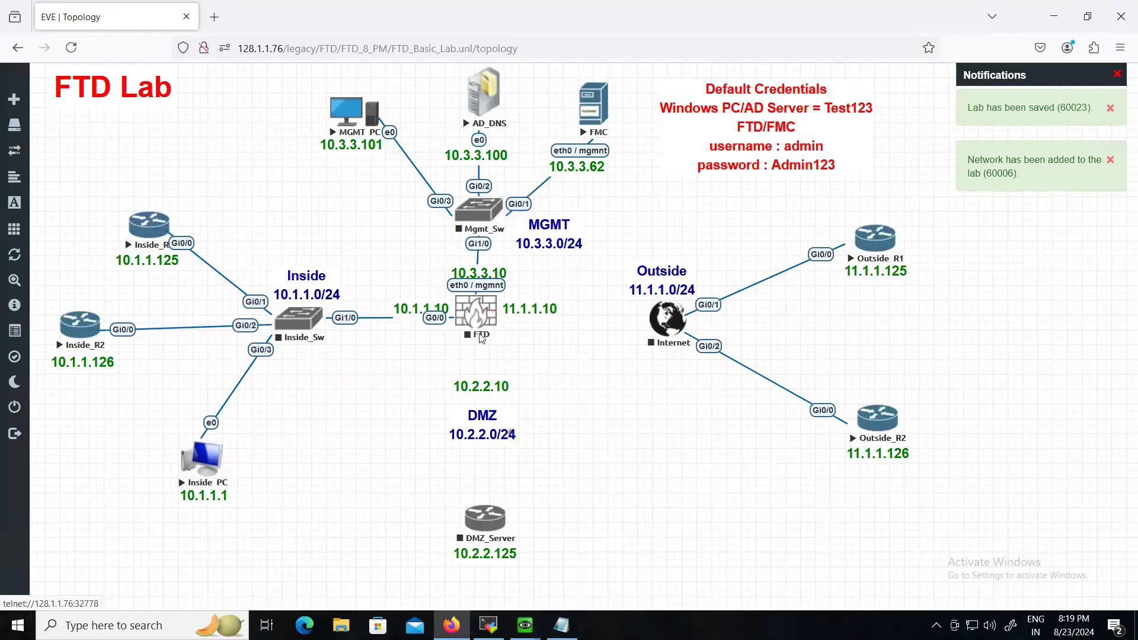
{"action": "left_click_drag", "start_coordinate": [492, 309], "coordinate": [498, 520]}
{"action": "left_click", "coordinate": [588, 471]}
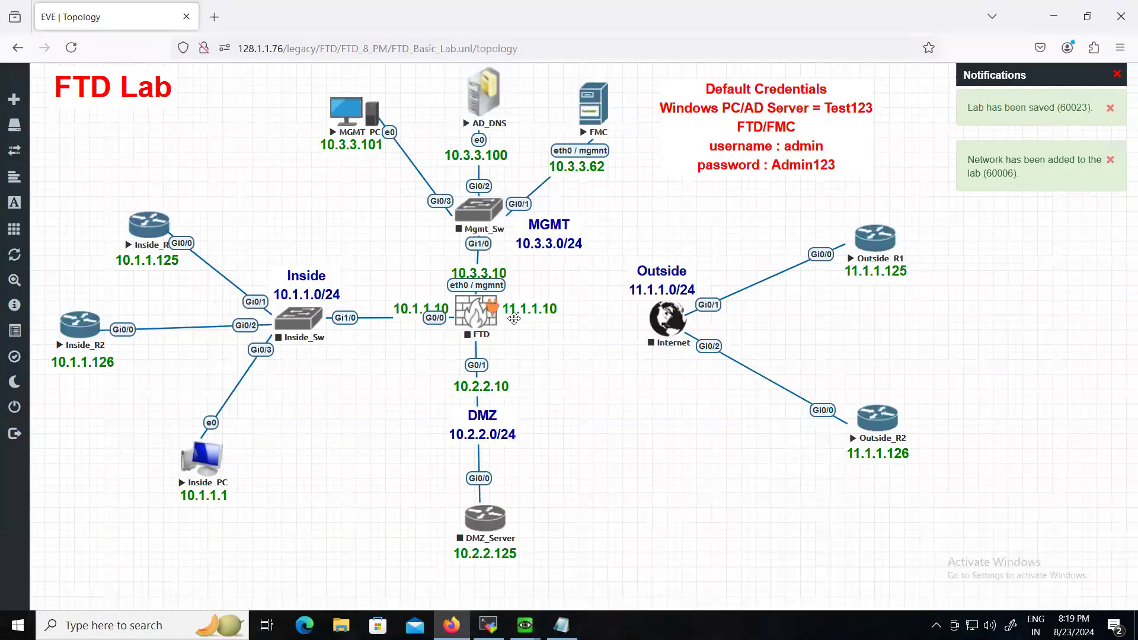
{"action": "left_click_drag", "start_coordinate": [492, 307], "coordinate": [652, 329]}
{"action": "left_click", "coordinate": [598, 473]}
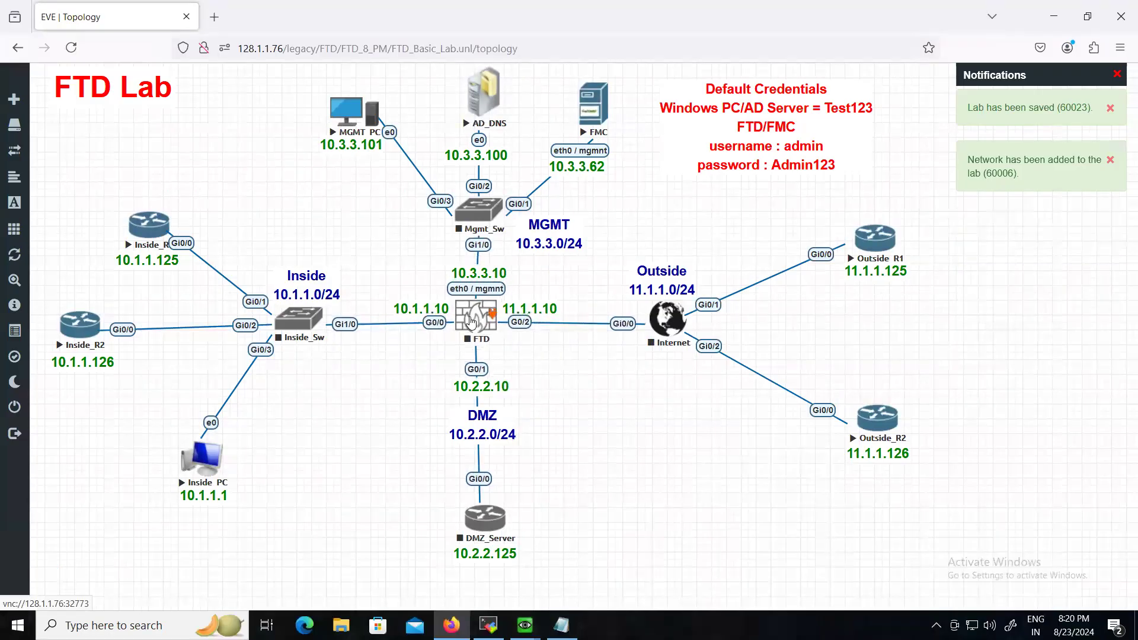
{"action": "left_click_drag", "start_coordinate": [473, 324], "coordinate": [475, 324]}
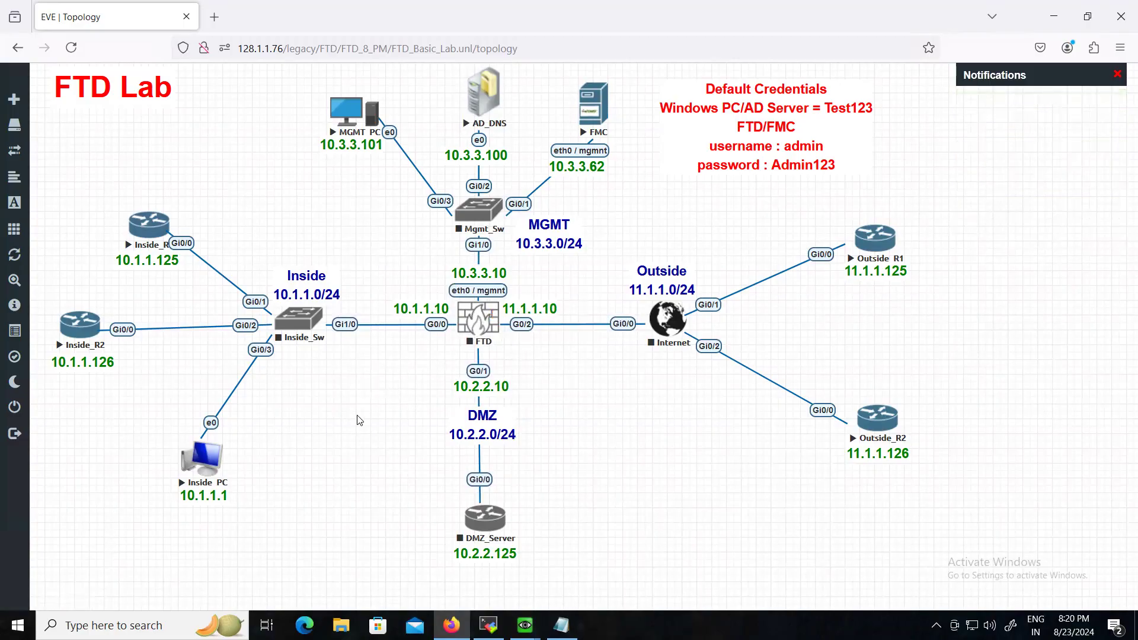
- Start Inside_Sw, review and close the FTD node's settings, then start DMZ_Server
{"action": "right_click", "coordinate": [299, 320]}
{"action": "left_click", "coordinate": [456, 459]}
{"action": "right_click", "coordinate": [484, 327]}
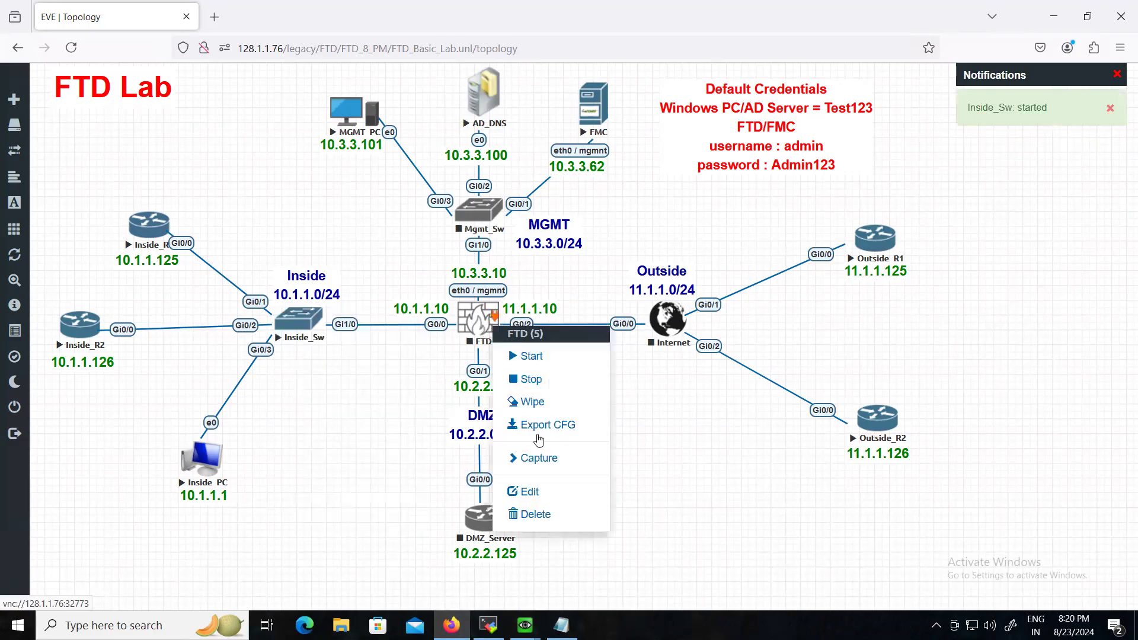
{"action": "left_click", "coordinate": [542, 491]}
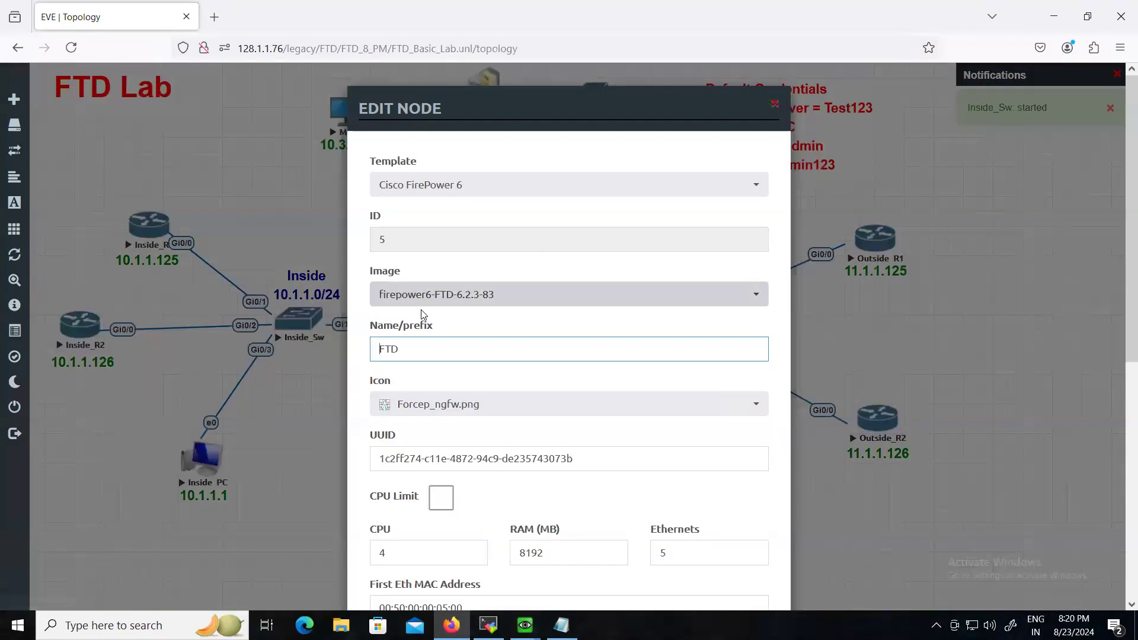
{"action": "left_click", "coordinate": [774, 104]}
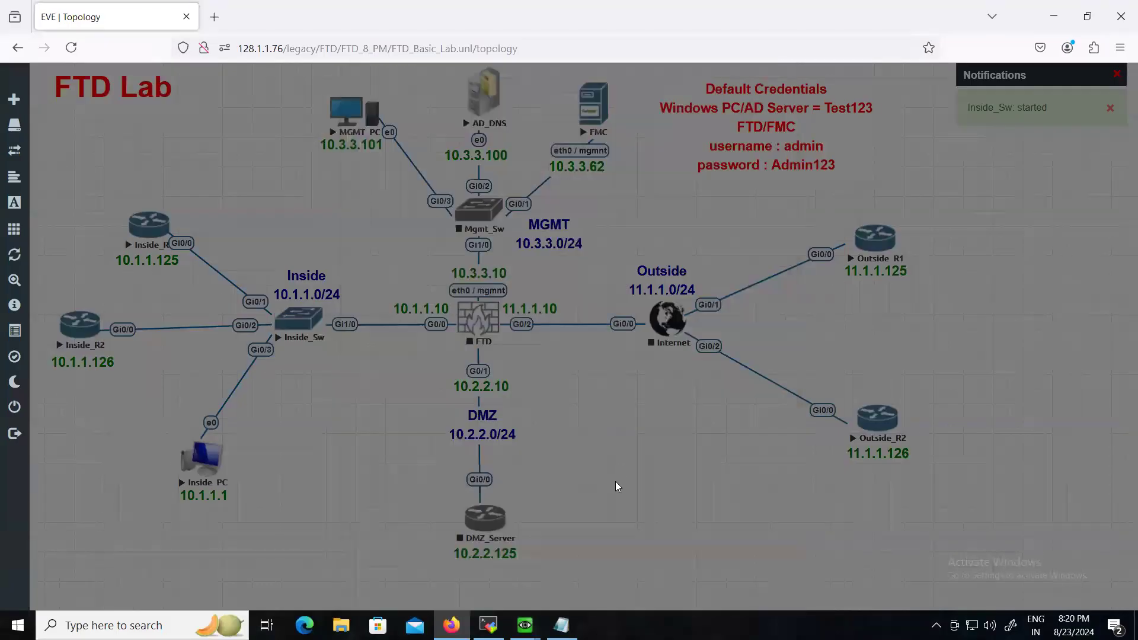
{"action": "right_click", "coordinate": [495, 517]}
{"action": "left_click", "coordinate": [537, 438]}
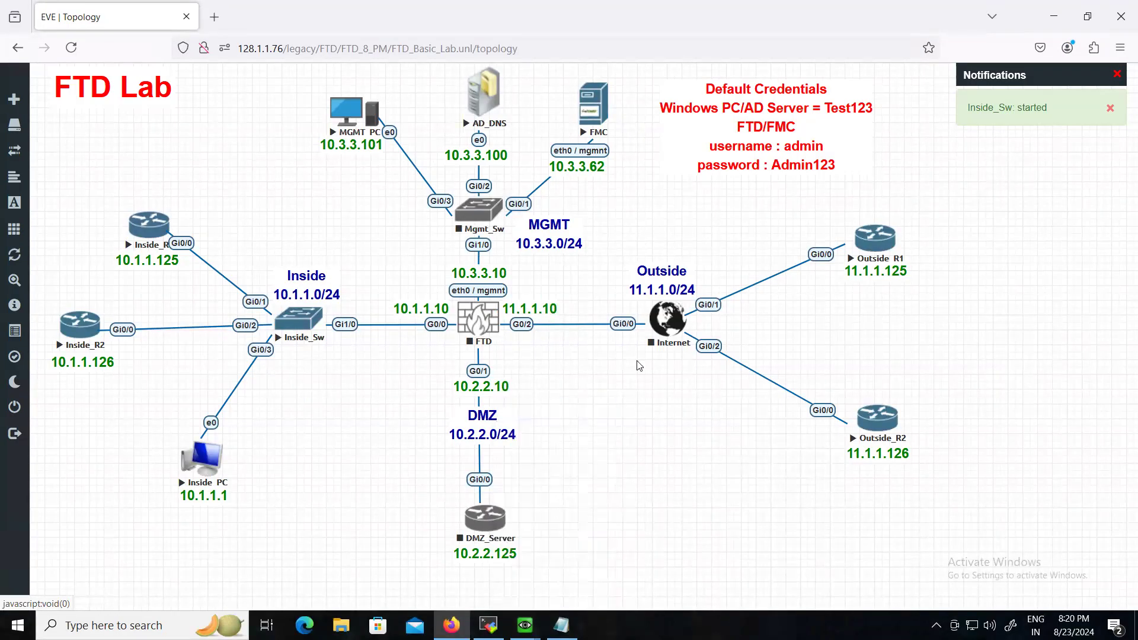
- Start the Internet, Mgmt_Sw and FTD nodes, issuing Start on FTD a second time
{"action": "right_click", "coordinate": [667, 323]}
{"action": "left_click", "coordinate": [546, 297]}
{"action": "right_click", "coordinate": [483, 225]}
{"action": "left_click", "coordinate": [522, 256]}
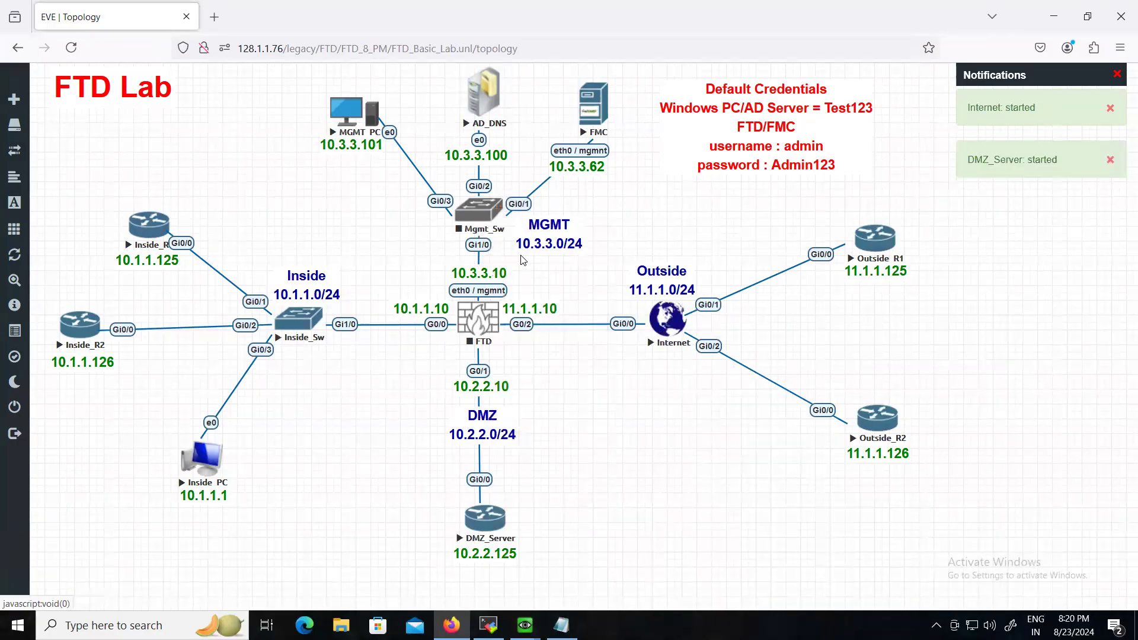
{"action": "right_click", "coordinate": [479, 332]}
{"action": "left_click", "coordinate": [522, 362]}
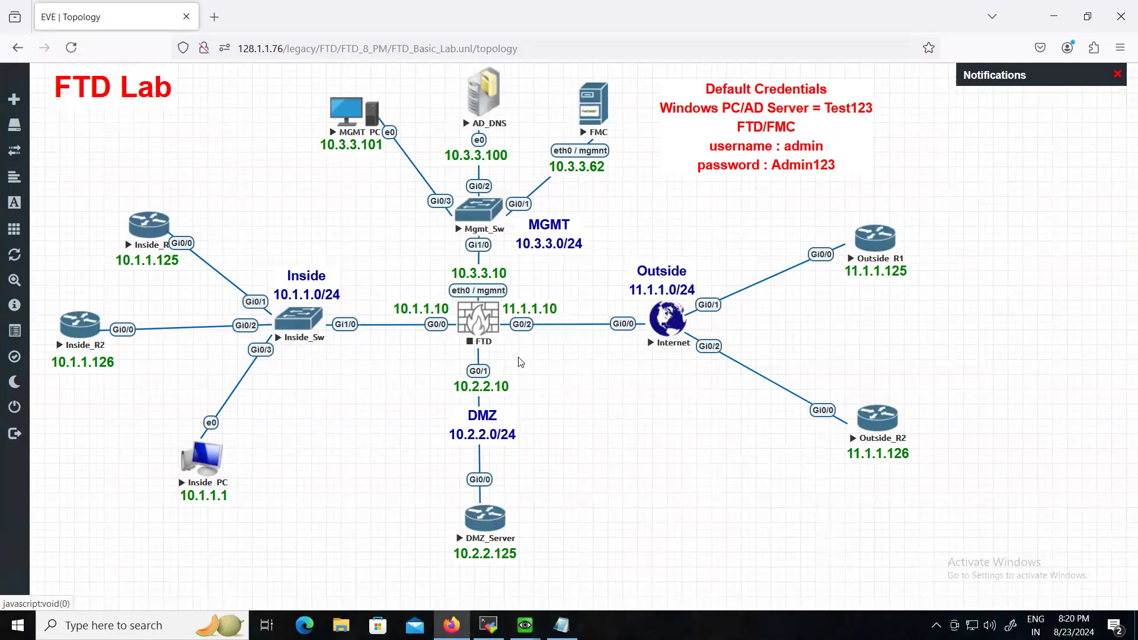
{"action": "right_click", "coordinate": [465, 314]}
{"action": "left_click", "coordinate": [500, 348]}
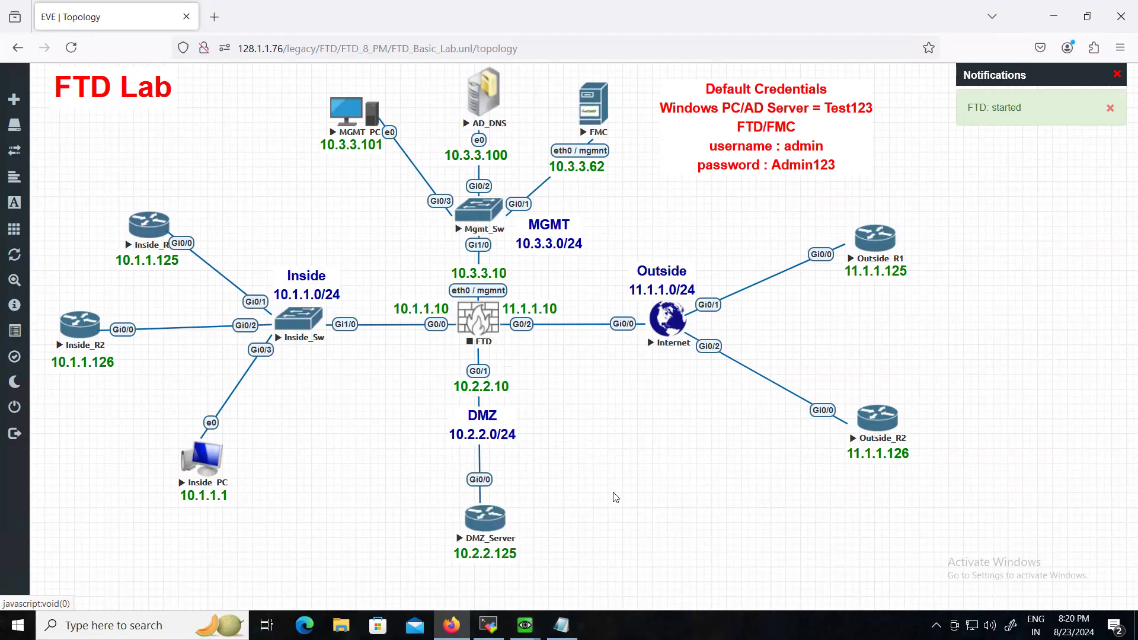
- Add a Cisco FirePower 6 node using the firepower6-FTD-6.2.3-83 image
{"action": "right_click", "coordinate": [610, 446]}
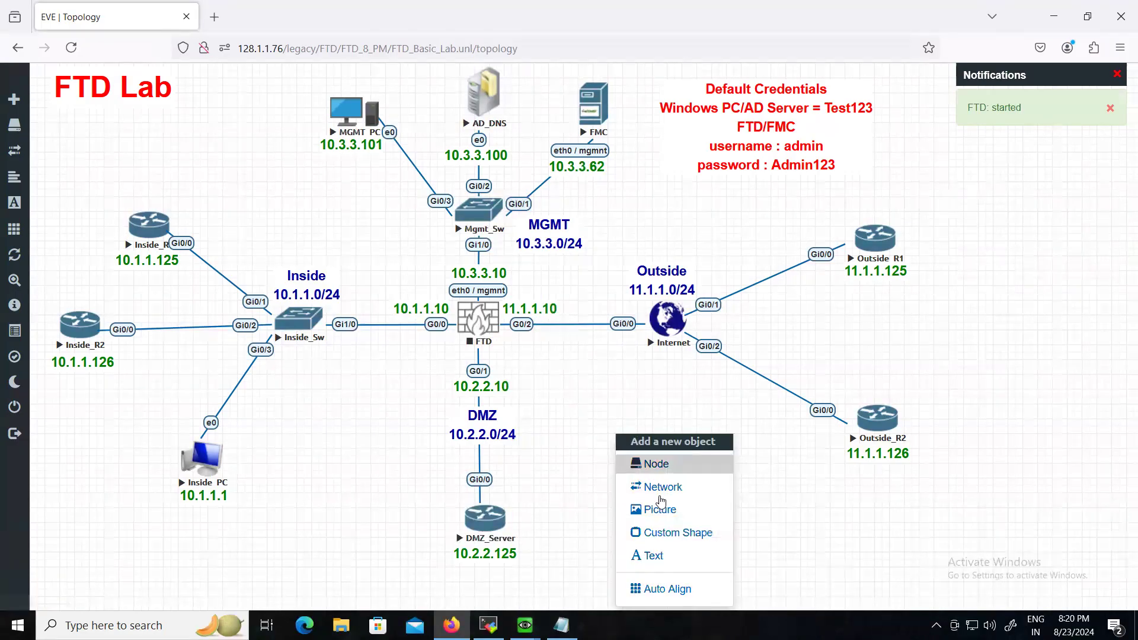
{"action": "left_click", "coordinate": [658, 461]}
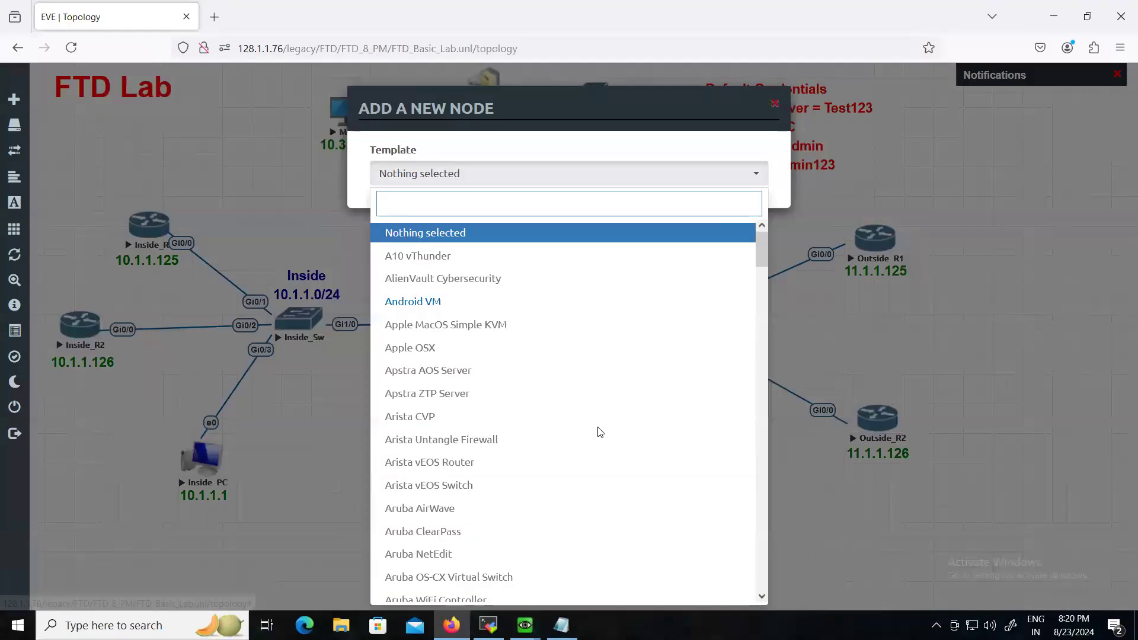
{"action": "type", "text": "node"}
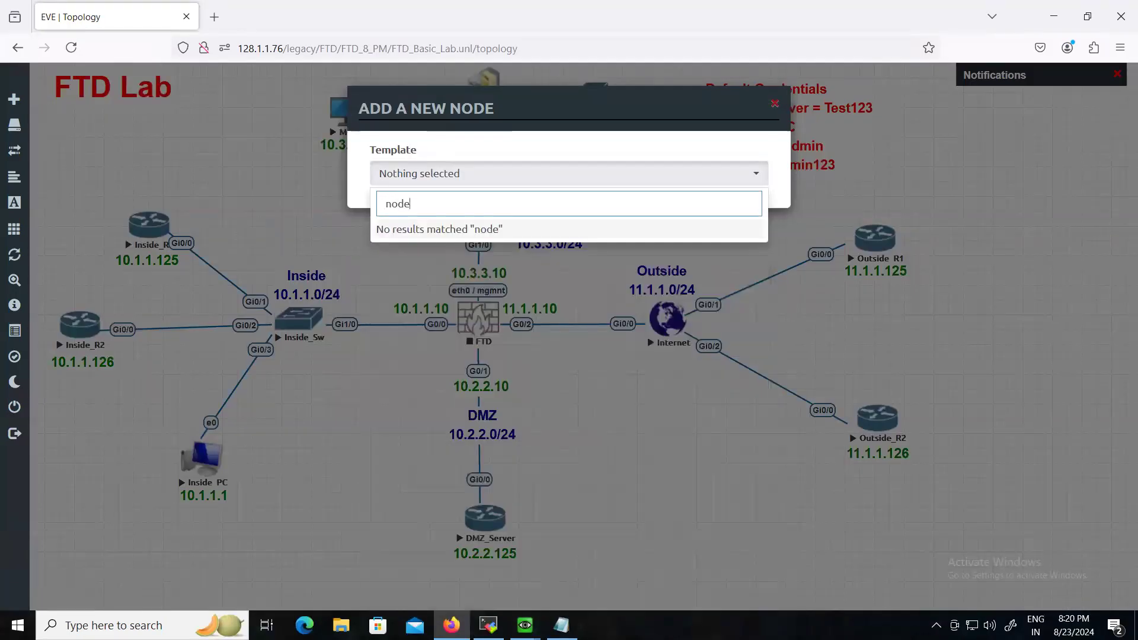
{"action": "key", "text": "BackSpace"}
{"action": "key", "text": "BackSpace"}
{"action": "key", "text": "BackSpace"}
{"action": "type", "text": "fire"}
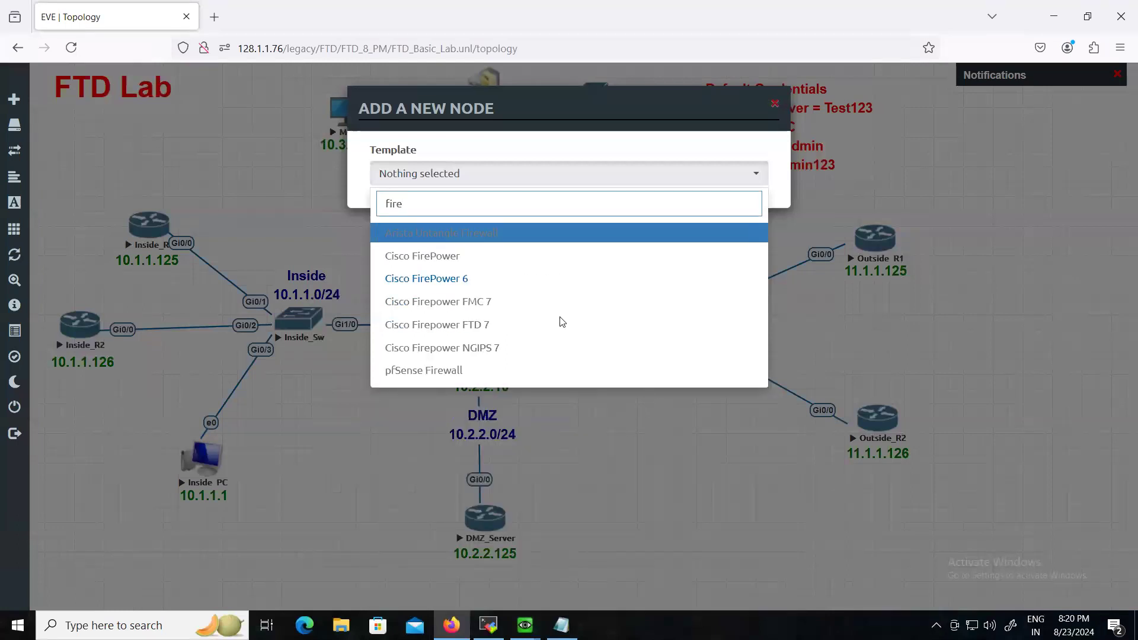
{"action": "left_click", "coordinate": [462, 279]}
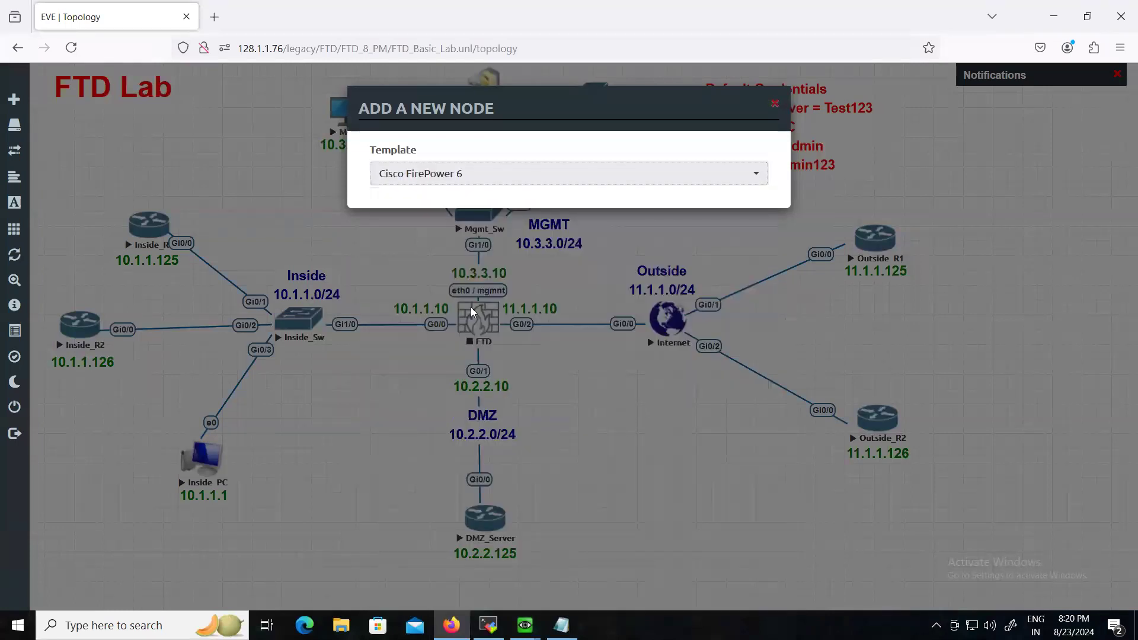
{"action": "double_click", "coordinate": [380, 302]}
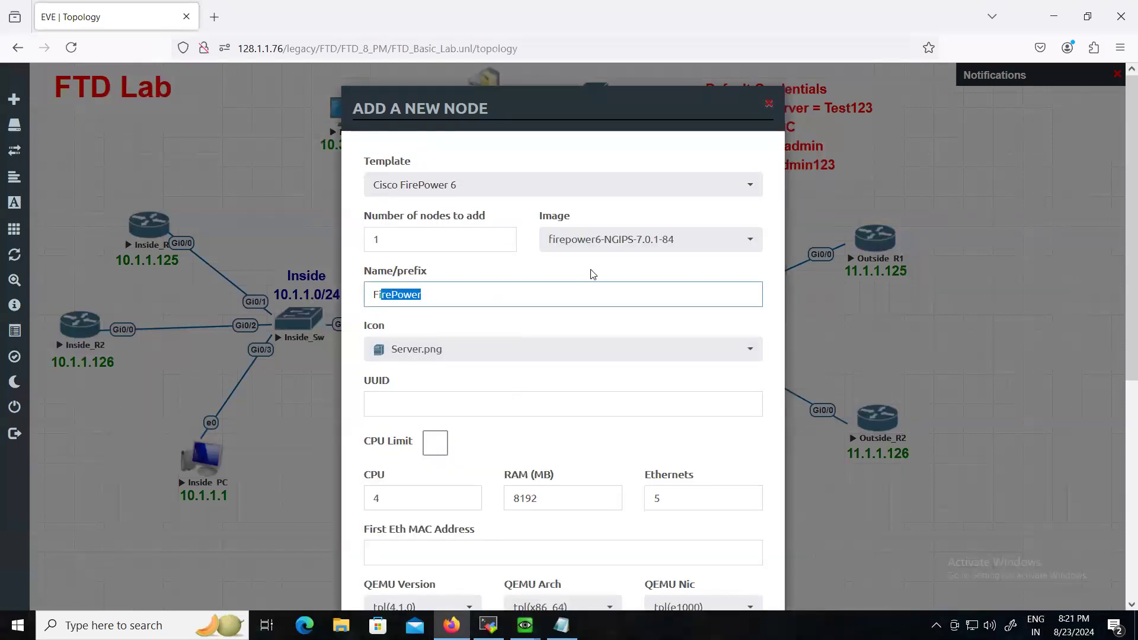
{"action": "left_click", "coordinate": [606, 254]}
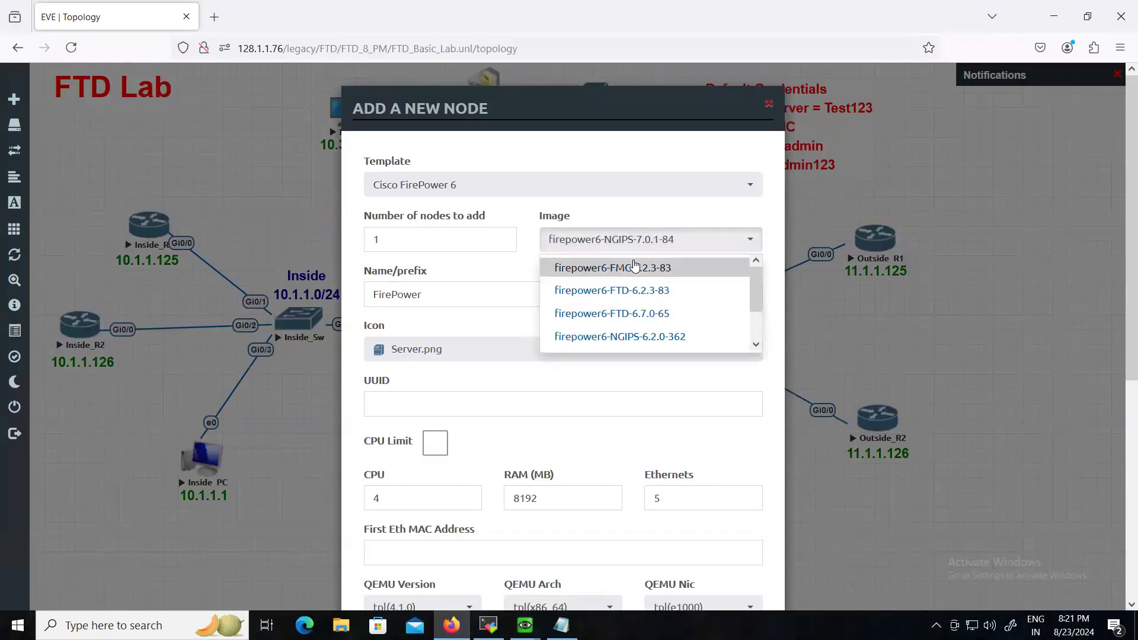
{"action": "left_click", "coordinate": [634, 290]}
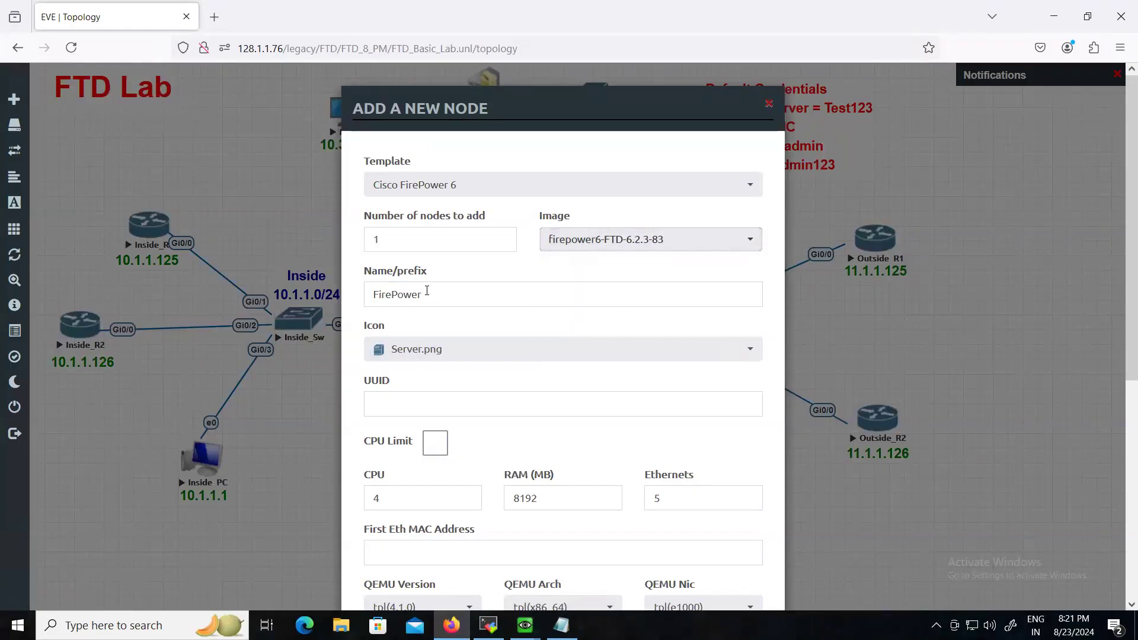
- Name the node FTD1, give it the Forcep_ngfw.png icon, and save it
{"action": "left_click_drag", "start_coordinate": [427, 292], "coordinate": [338, 284]}
{"action": "type", "text": "FTD"}
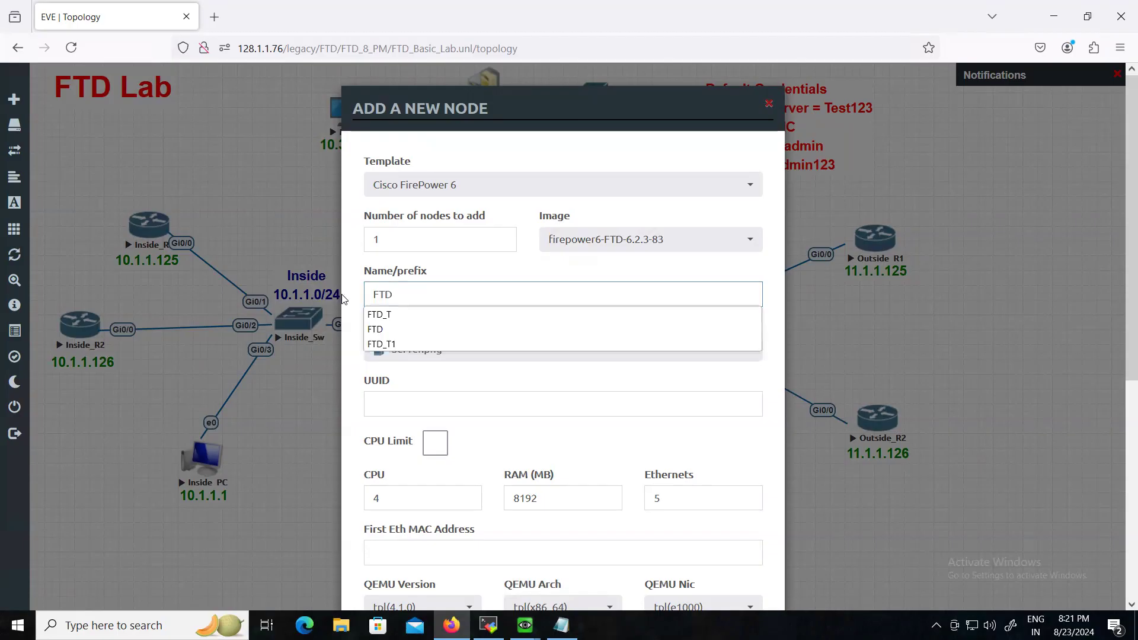
{"action": "left_click", "coordinate": [406, 320]}
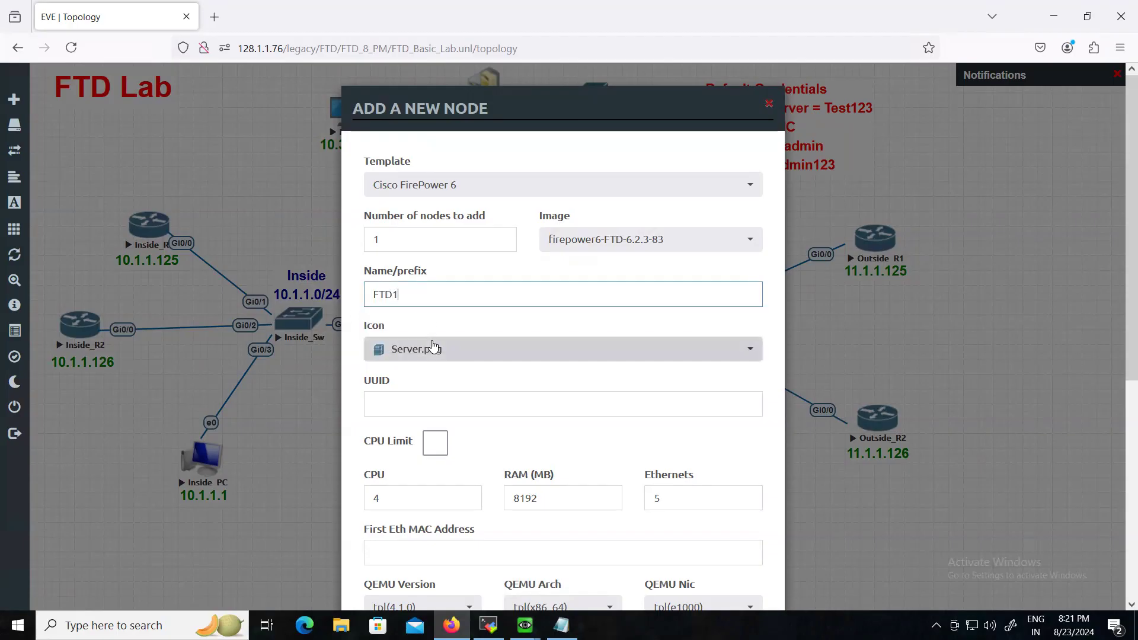
{"action": "left_click", "coordinate": [436, 349]}
{"action": "scroll", "coordinate": [488, 293], "scroll_direction": "down", "scroll_amount": 1}
{"action": "scroll", "coordinate": [489, 293], "scroll_direction": "down", "scroll_amount": 3}
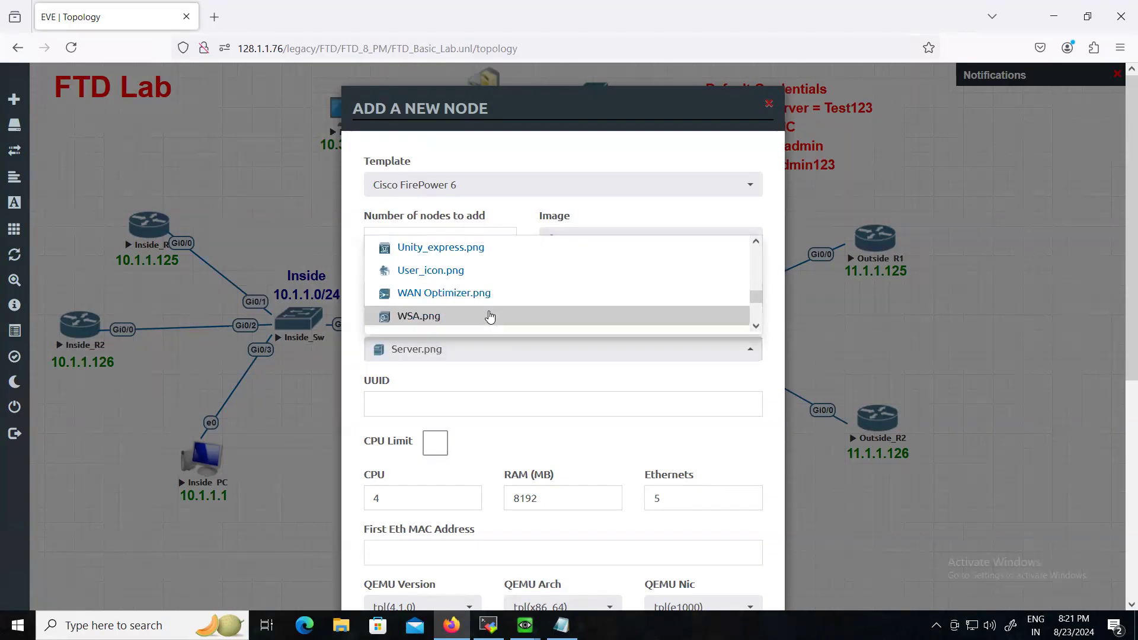
{"action": "key", "text": "f"}
{"action": "scroll", "coordinate": [460, 314], "scroll_direction": "down", "scroll_amount": 2}
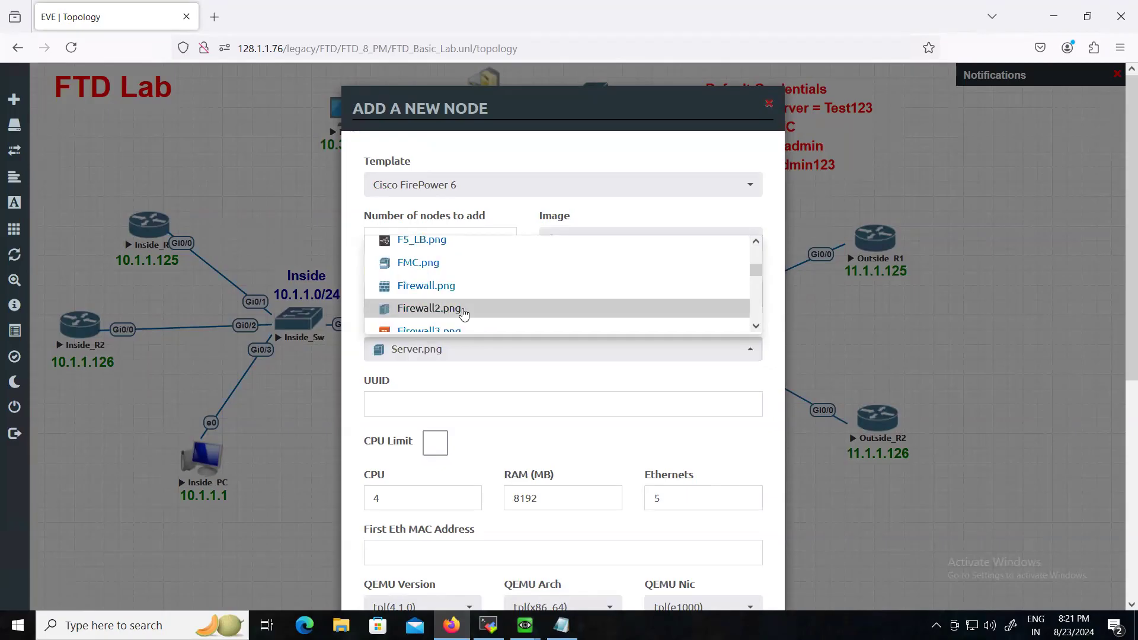
{"action": "left_click", "coordinate": [427, 293]}
{"action": "scroll", "coordinate": [474, 504], "scroll_direction": "down", "scroll_amount": 6}
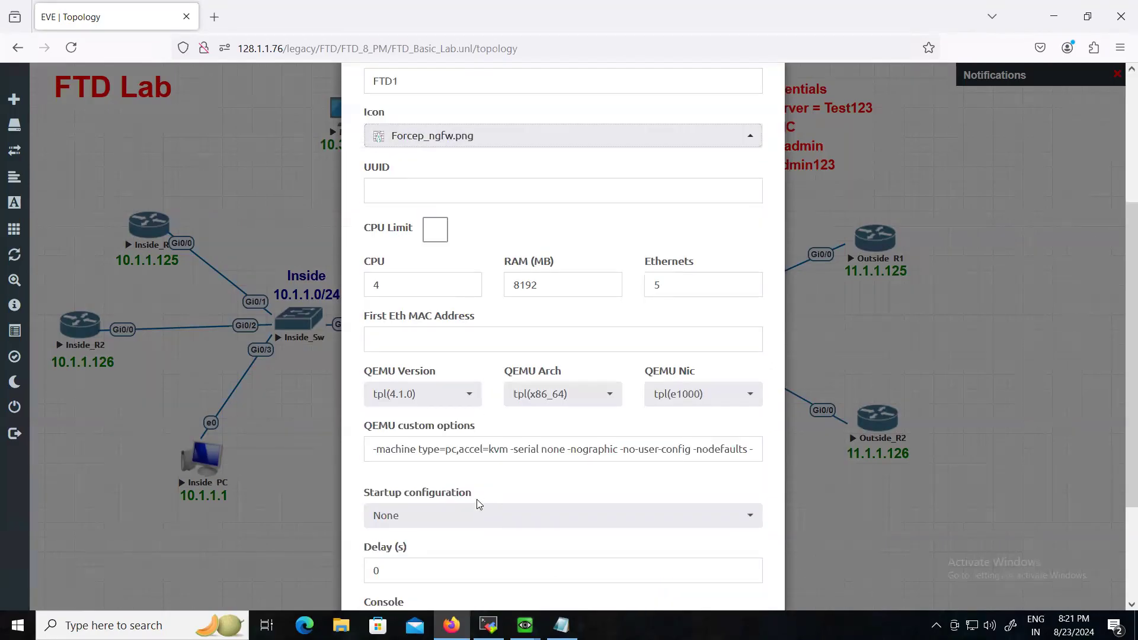
{"action": "left_click", "coordinate": [487, 565]}
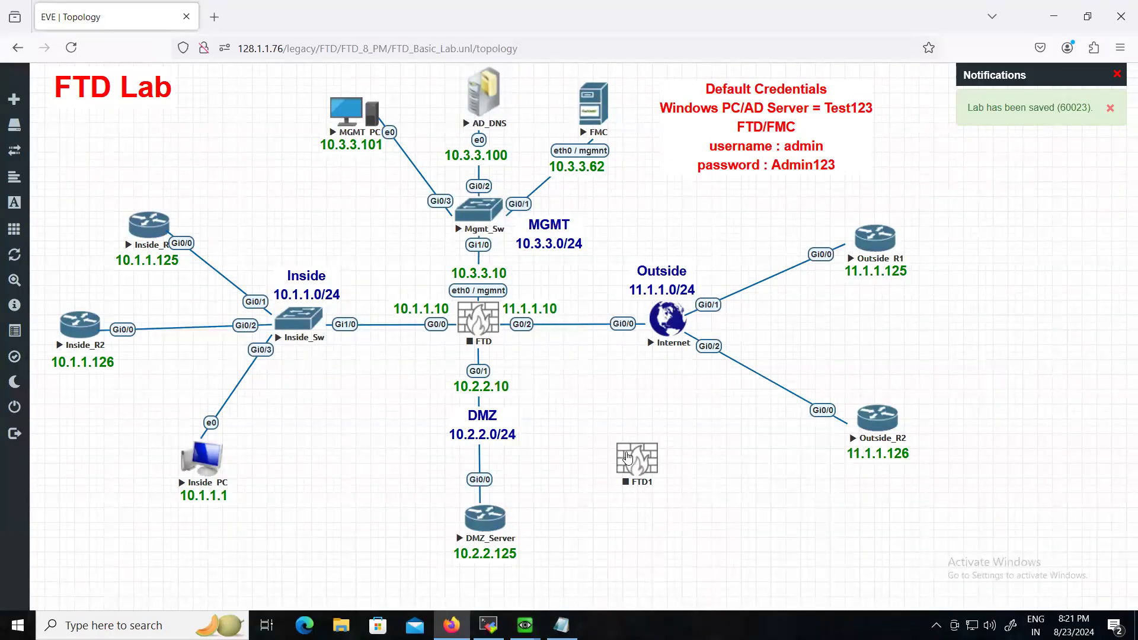
- Start FTD1, stop it again, and start the old FTD node
{"action": "right_click", "coordinate": [646, 454]}
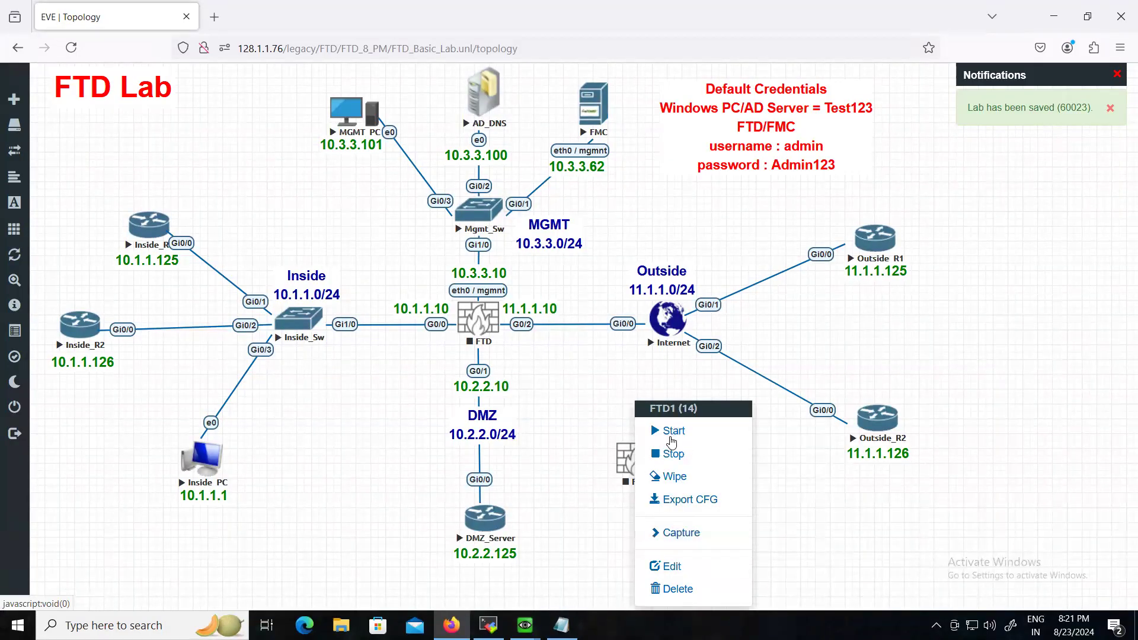
{"action": "left_click", "coordinate": [673, 439]}
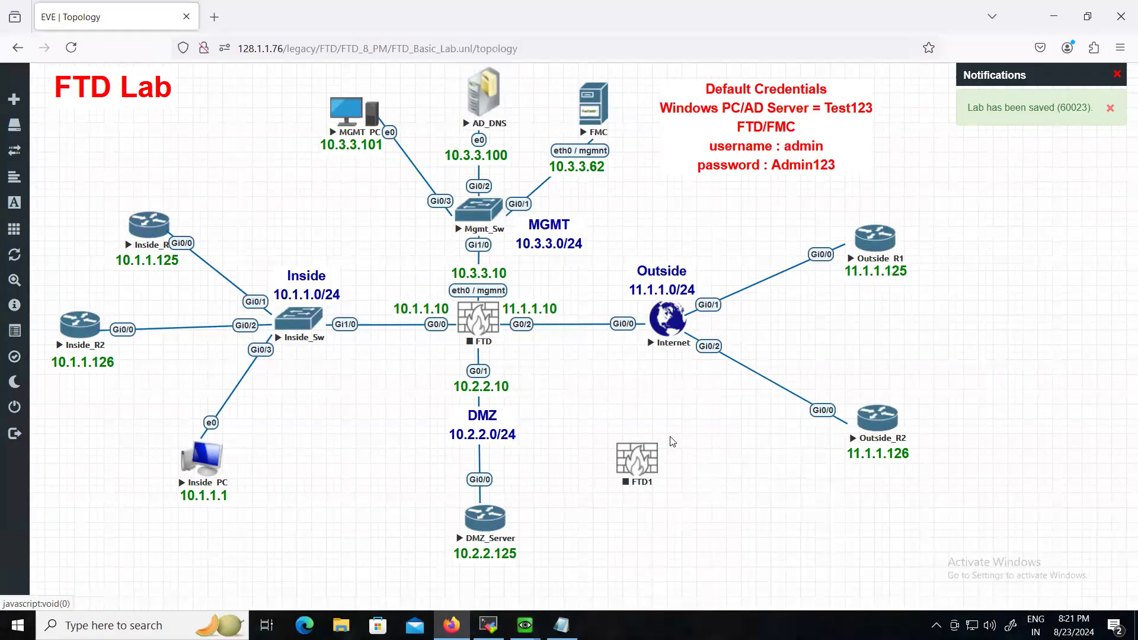
{"action": "right_click", "coordinate": [629, 461]}
{"action": "left_click", "coordinate": [667, 496]}
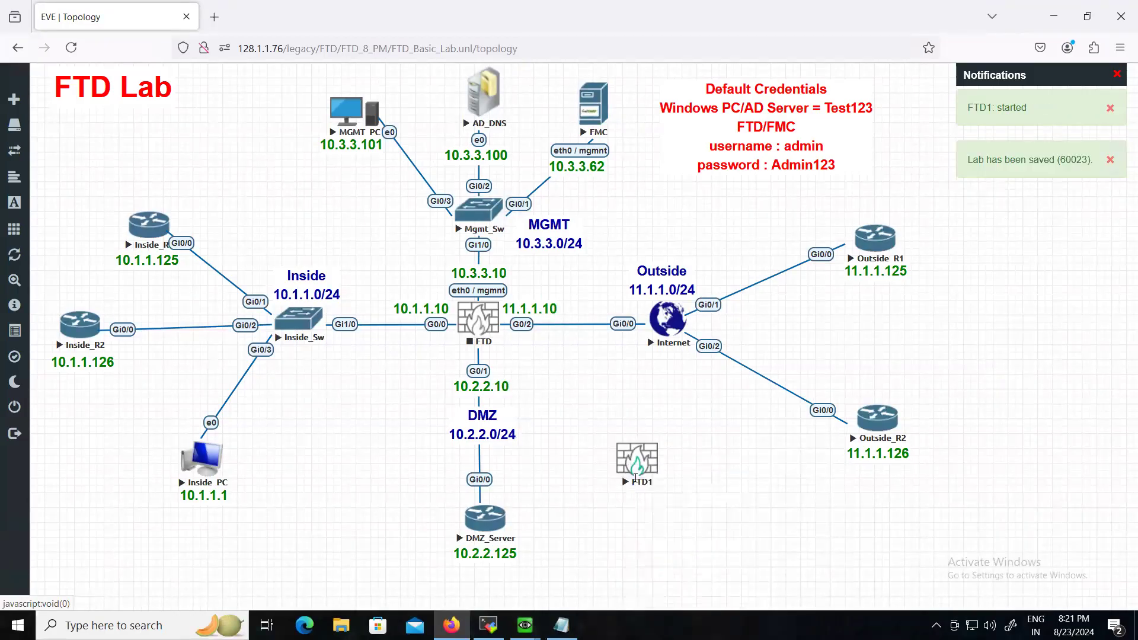
{"action": "right_click", "coordinate": [486, 323]}
{"action": "left_click", "coordinate": [519, 354]}
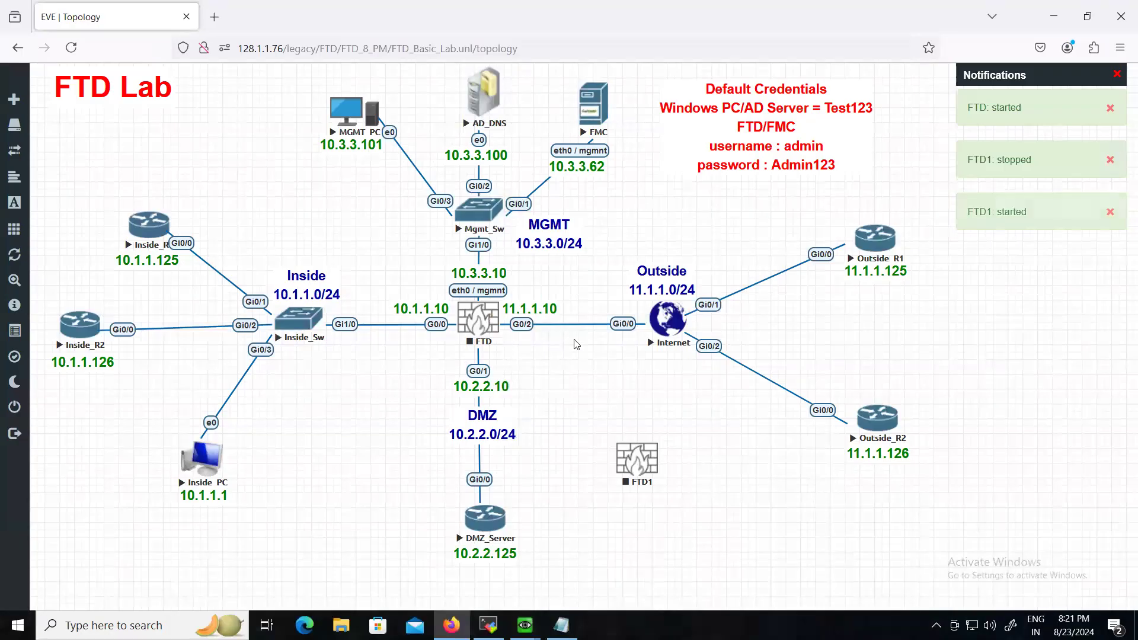
- Stop the Inside_Sw, DMZ_Server, Internet and Mgmt_Sw nodes
{"action": "right_click", "coordinate": [306, 330]}
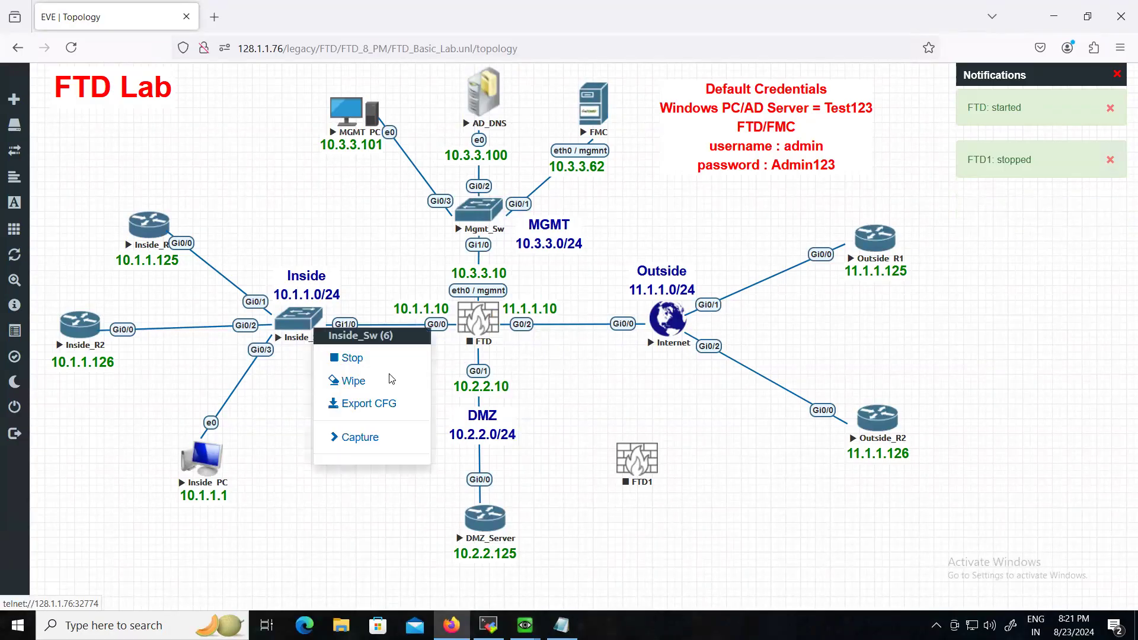
{"action": "left_click", "coordinate": [349, 358]}
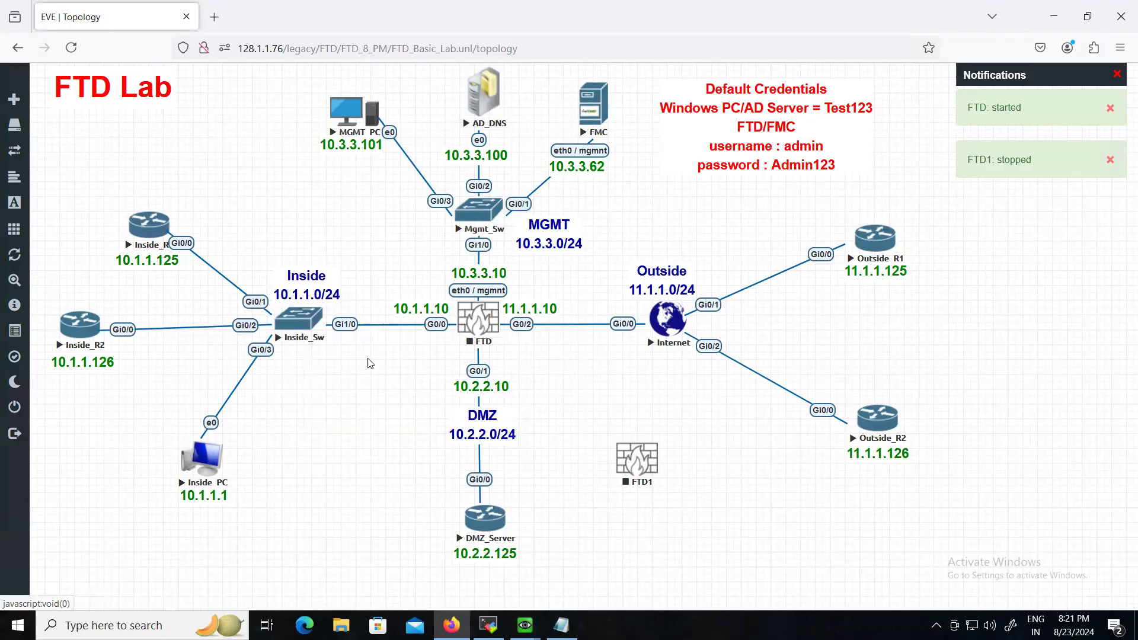
{"action": "right_click", "coordinate": [485, 522]}
{"action": "left_click", "coordinate": [525, 505]}
{"action": "right_click", "coordinate": [668, 330]}
{"action": "left_click", "coordinate": [692, 356]}
{"action": "right_click", "coordinate": [486, 227]}
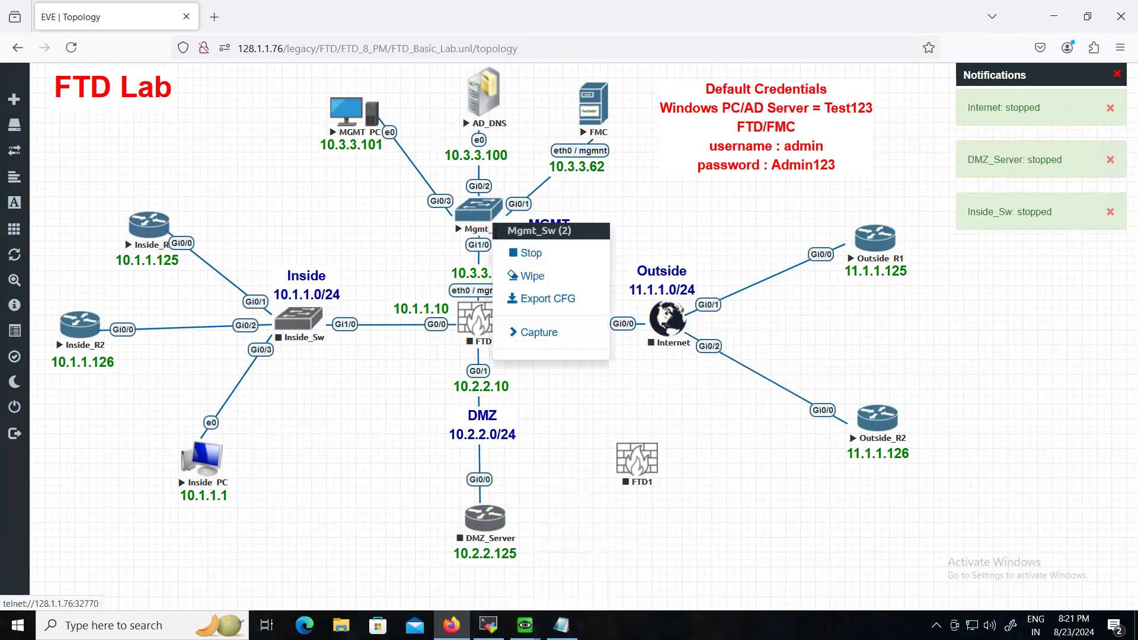
{"action": "left_click", "coordinate": [536, 259]}
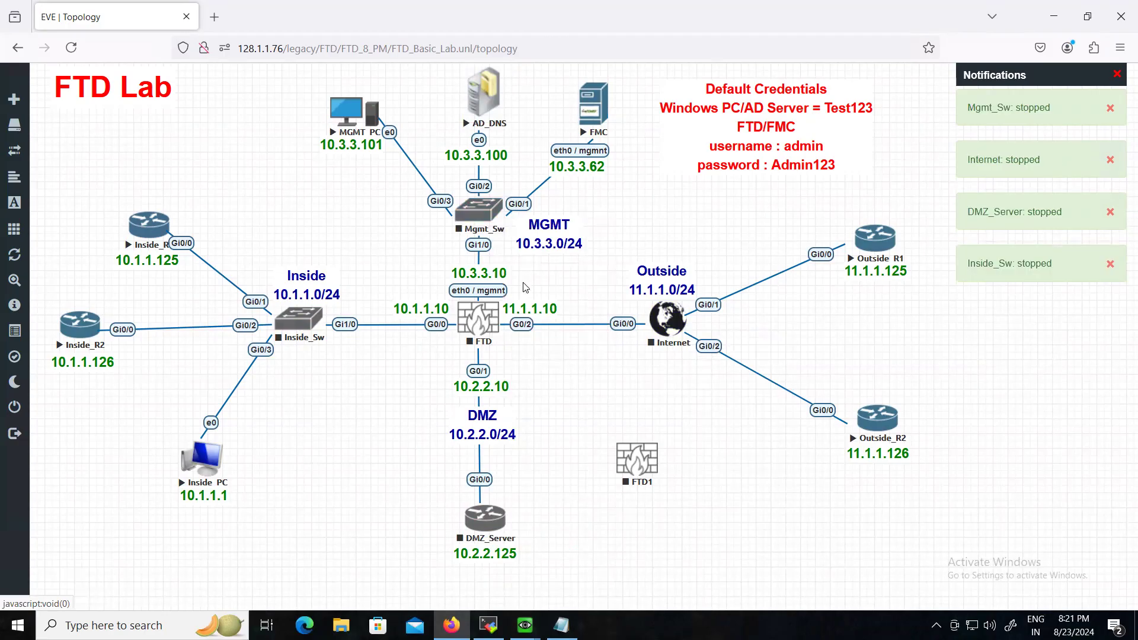
{"action": "right_click", "coordinate": [472, 331]}
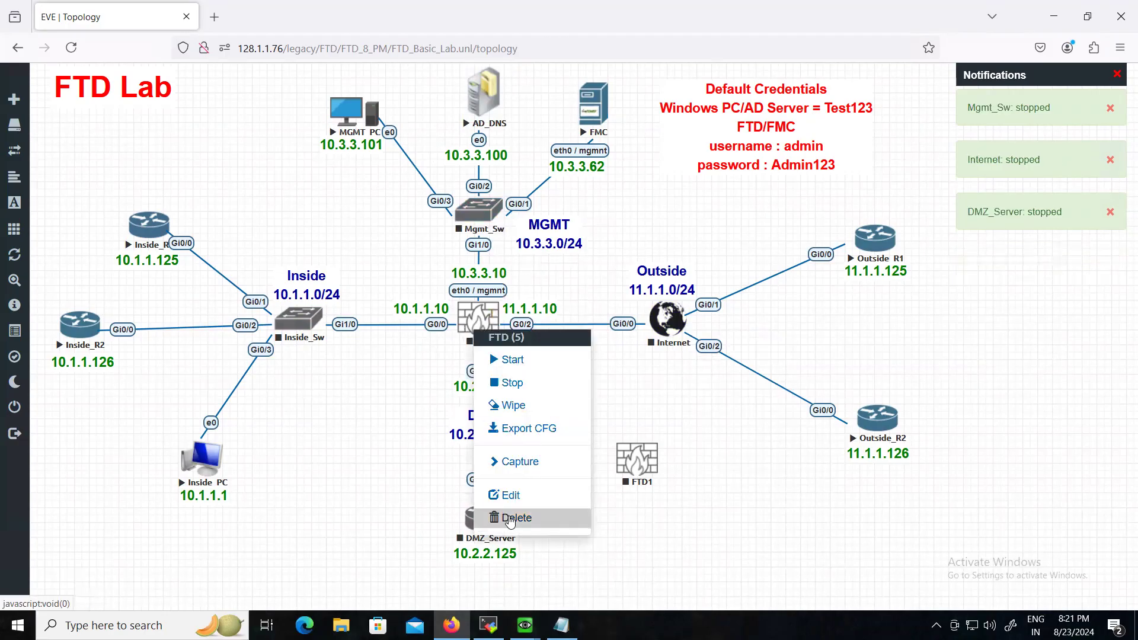
- Delete the old FTD node and put FTD1 in its place, linked to Mgmt_Sw
{"action": "left_click", "coordinate": [510, 518]}
{"action": "left_click", "coordinate": [521, 178]}
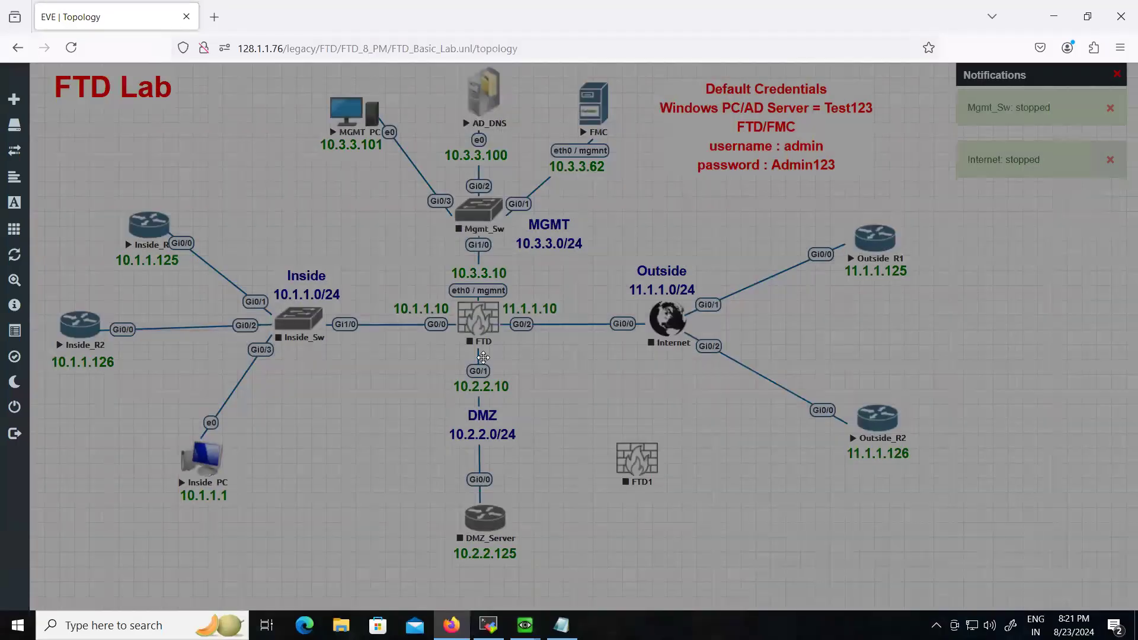
{"action": "left_click_drag", "start_coordinate": [635, 460], "coordinate": [481, 211]}
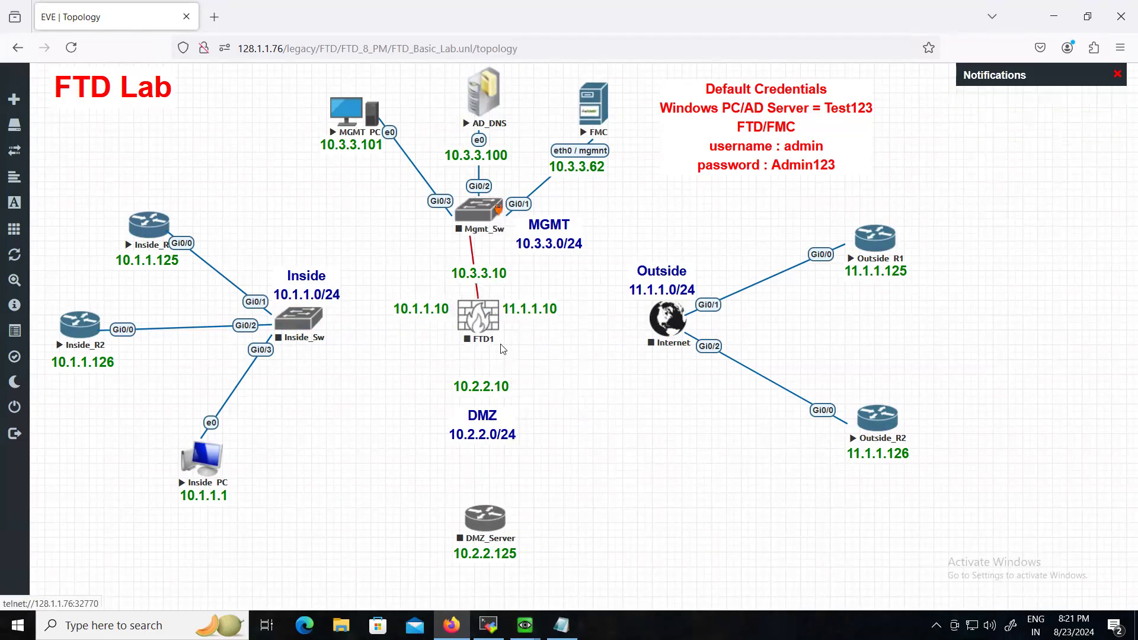
{"action": "left_click", "coordinate": [590, 474]}
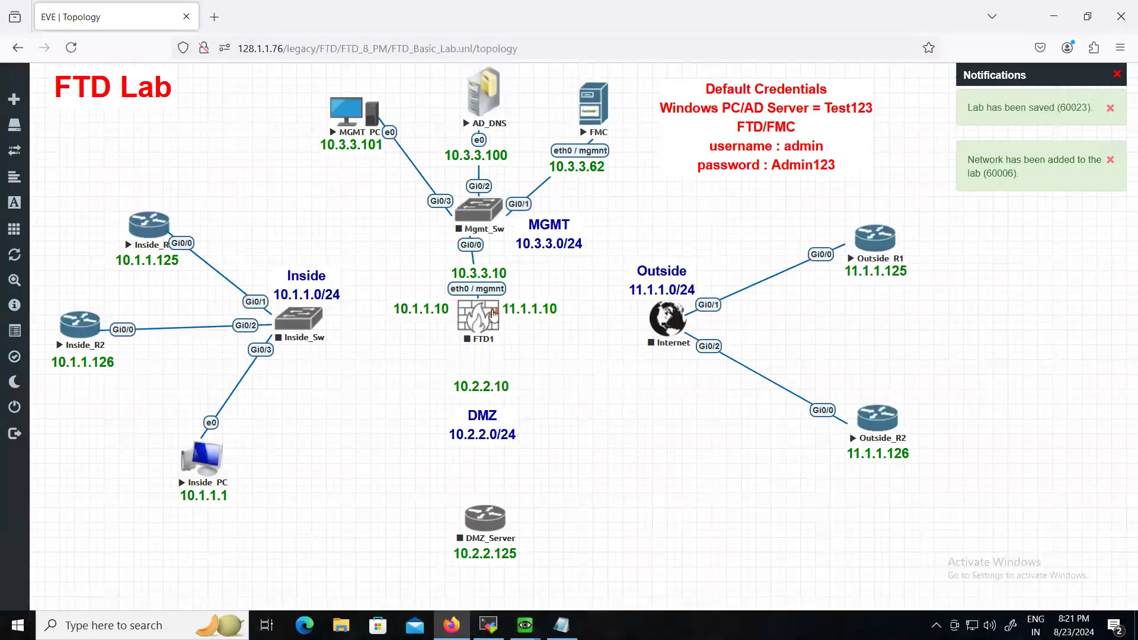
- Connect FTD1 to Inside_Sw, DMZ_Server and the Internet cloud's Gi0/0 via G0/2
{"action": "left_click_drag", "start_coordinate": [494, 316], "coordinate": [317, 318]}
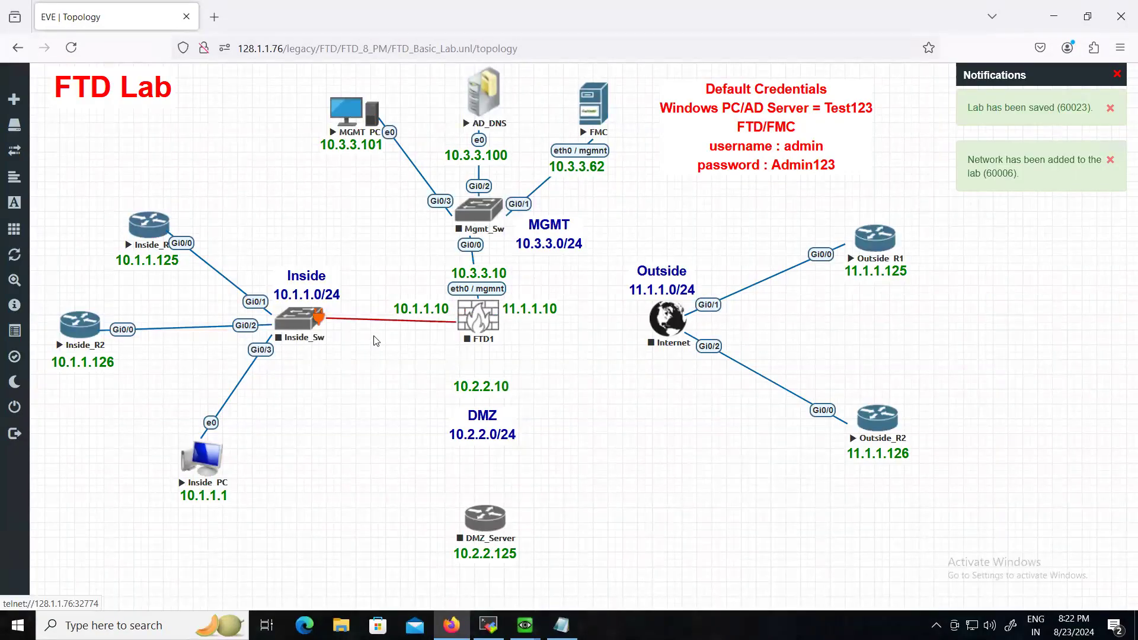
{"action": "left_click", "coordinate": [595, 483]}
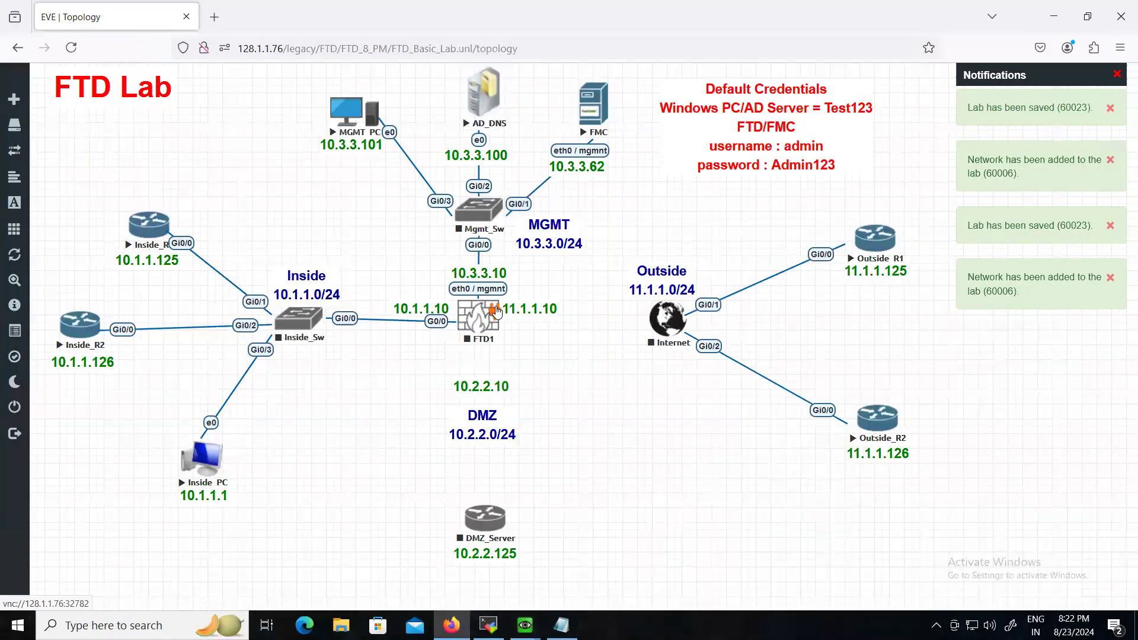
{"action": "left_click_drag", "start_coordinate": [496, 314], "coordinate": [489, 514]}
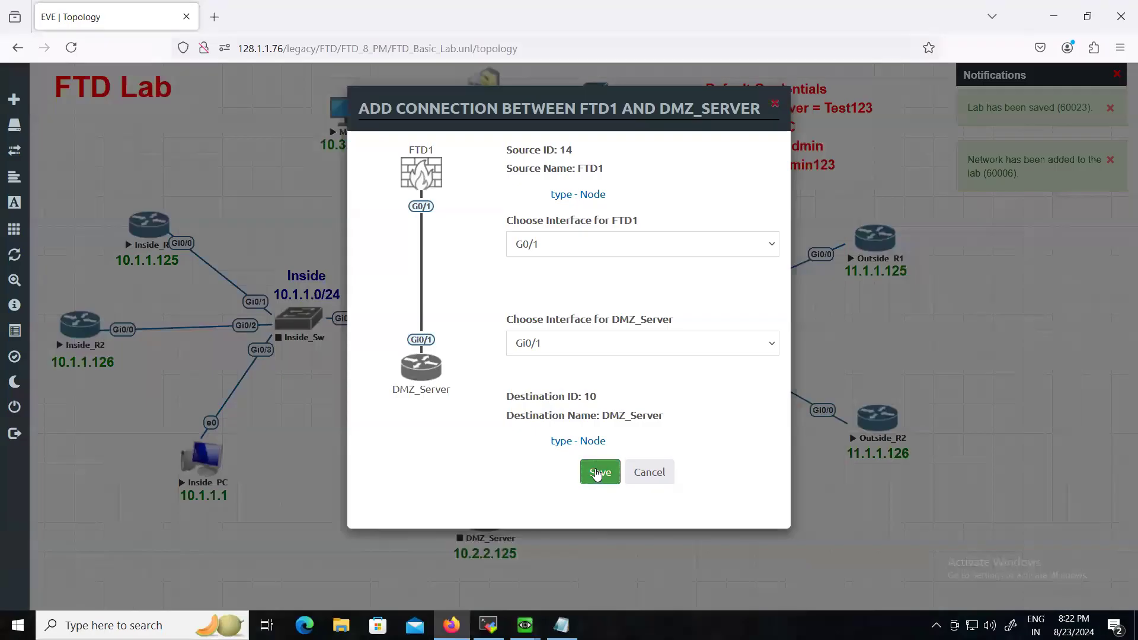
{"action": "left_click", "coordinate": [598, 472]}
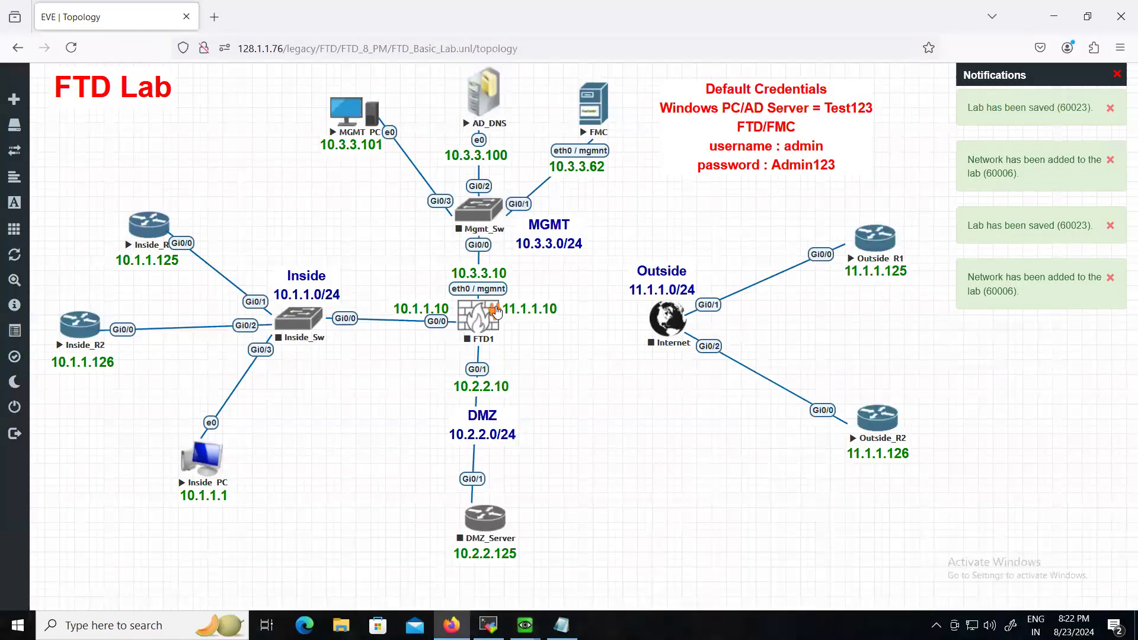
{"action": "left_click_drag", "start_coordinate": [492, 311], "coordinate": [655, 318]}
{"action": "left_click", "coordinate": [590, 473]}
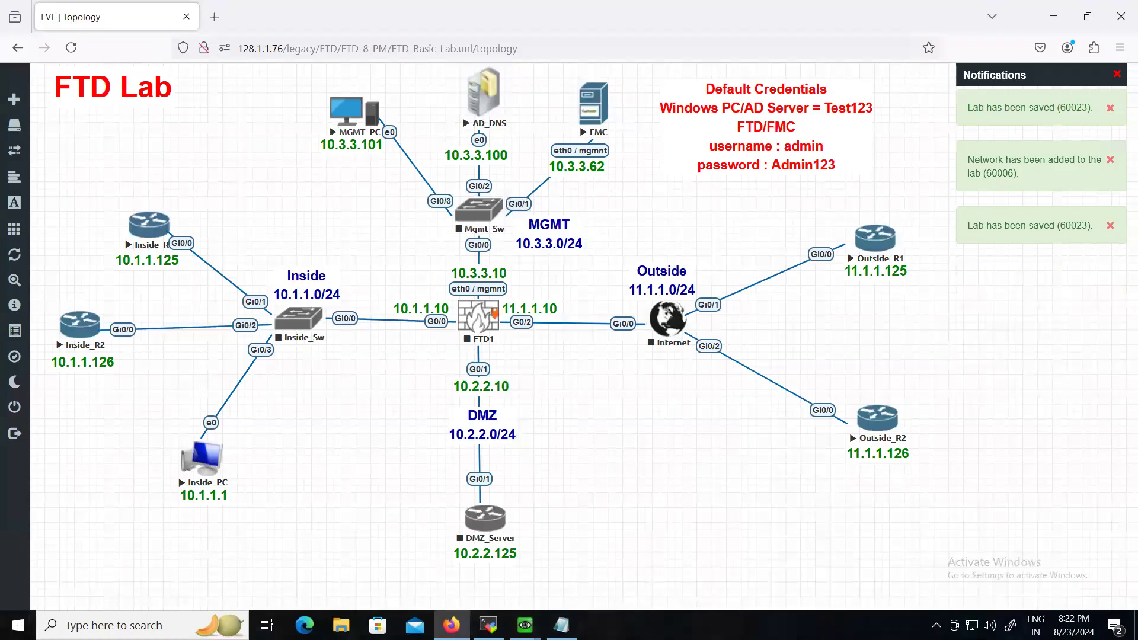
{"action": "left_click_drag", "start_coordinate": [479, 327], "coordinate": [481, 324]}
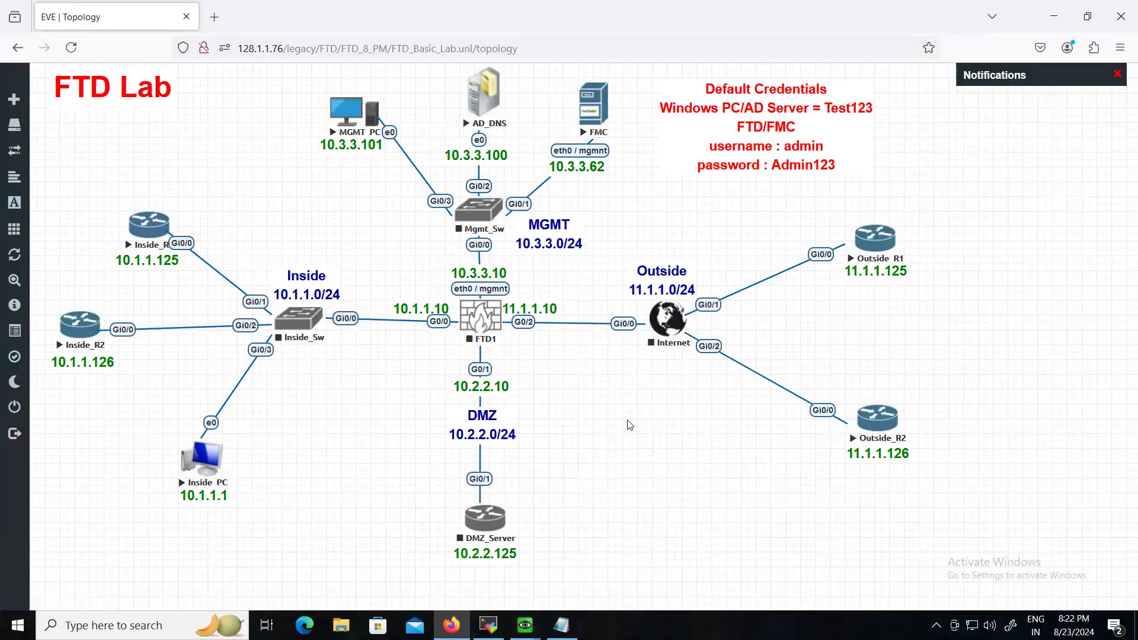
- Power on FTD1 and nudge it slightly on the canvas
{"action": "right_click", "coordinate": [491, 309]}
{"action": "left_click", "coordinate": [550, 353]}
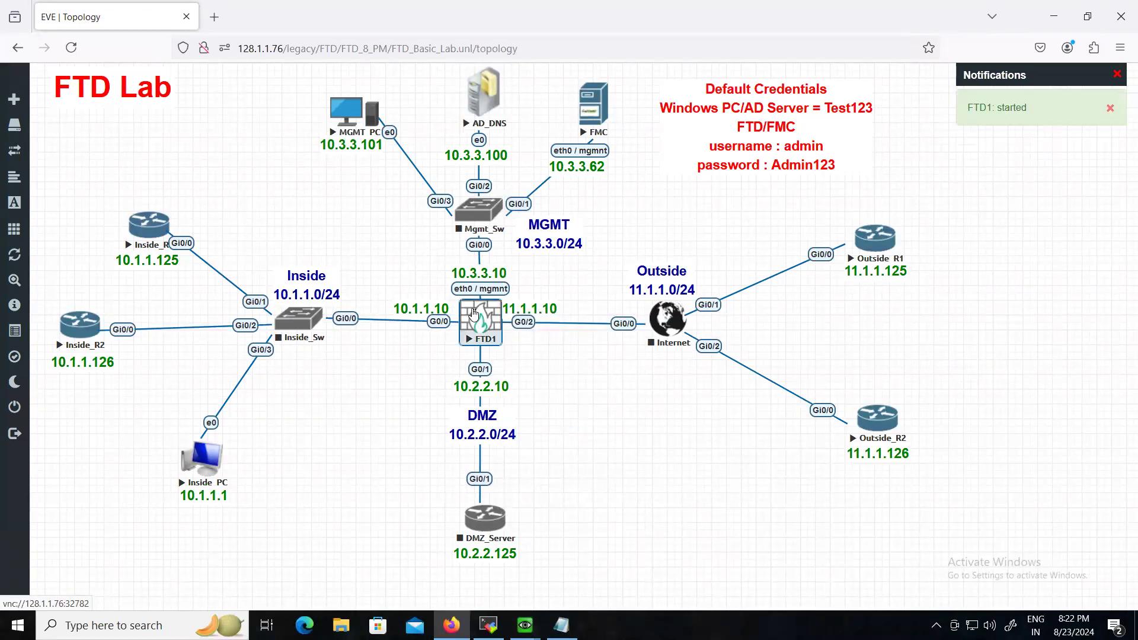
{"action": "left_click", "coordinate": [505, 333]}
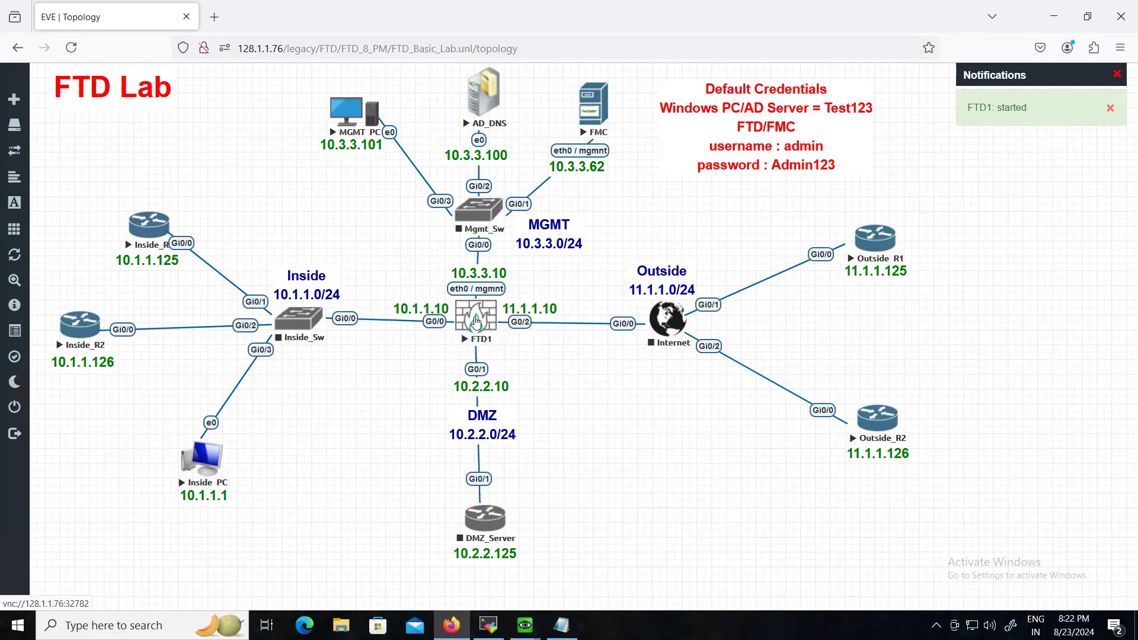
{"action": "left_click_drag", "start_coordinate": [481, 317], "coordinate": [476, 321]}
- Start Inside_Sw, DMZ_Server, Internet and Mgmt_Sw, then bring up FTD1's QEMU console
{"action": "right_click", "coordinate": [313, 322]}
{"action": "left_click", "coordinate": [370, 360]}
{"action": "right_click", "coordinate": [488, 520]}
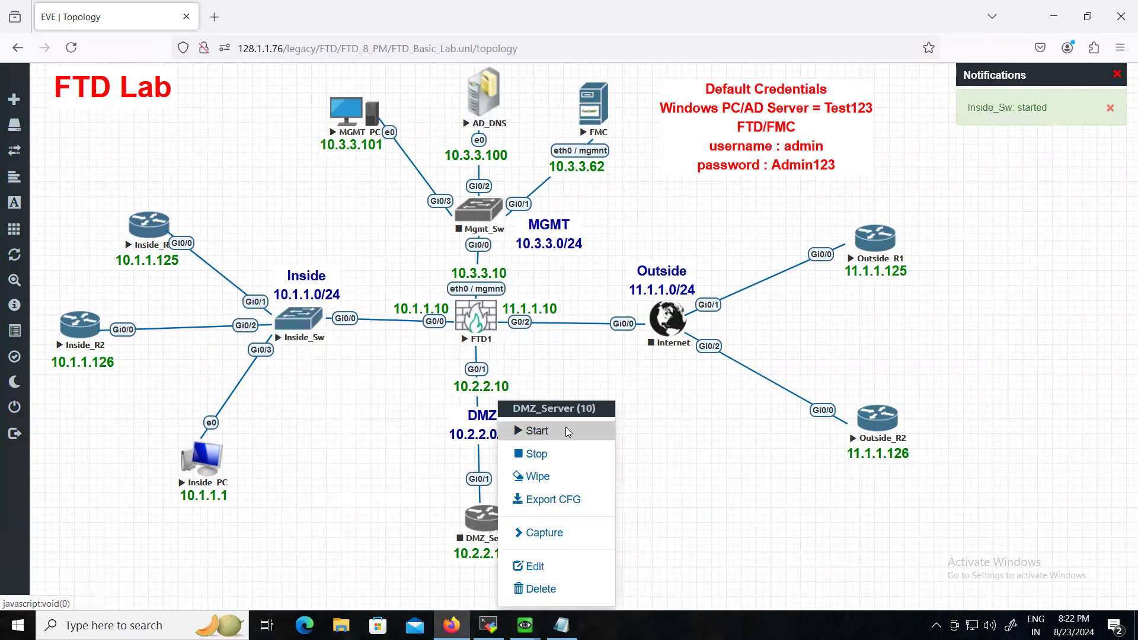
{"action": "left_click", "coordinate": [566, 431]}
{"action": "right_click", "coordinate": [668, 320]}
{"action": "left_click", "coordinate": [703, 358]}
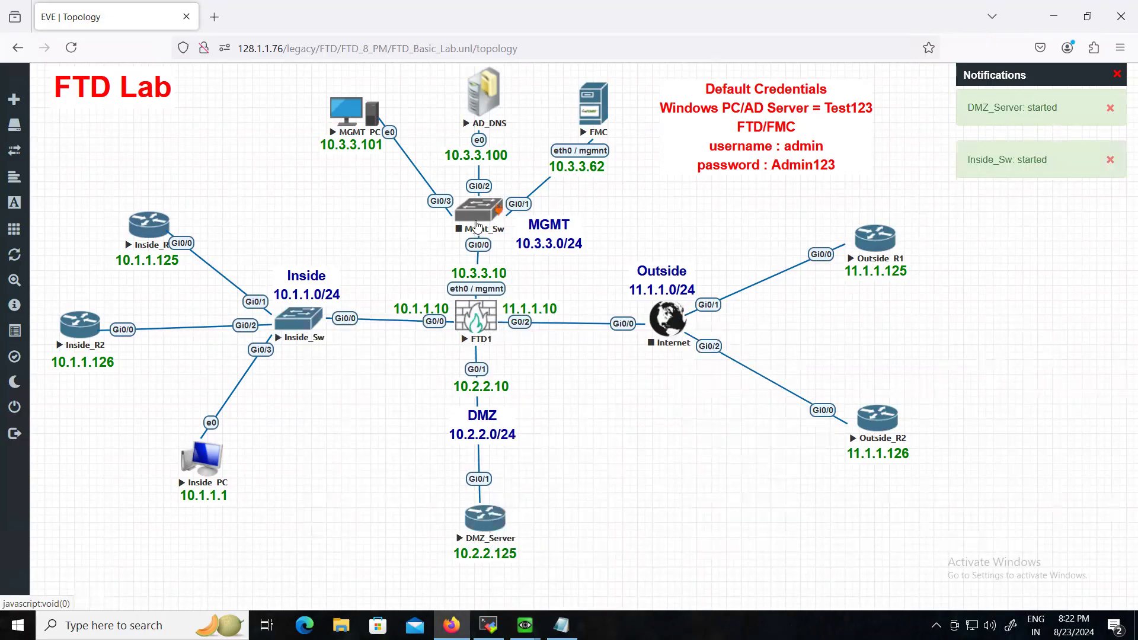
{"action": "right_click", "coordinate": [478, 225]}
{"action": "left_click", "coordinate": [518, 244]}
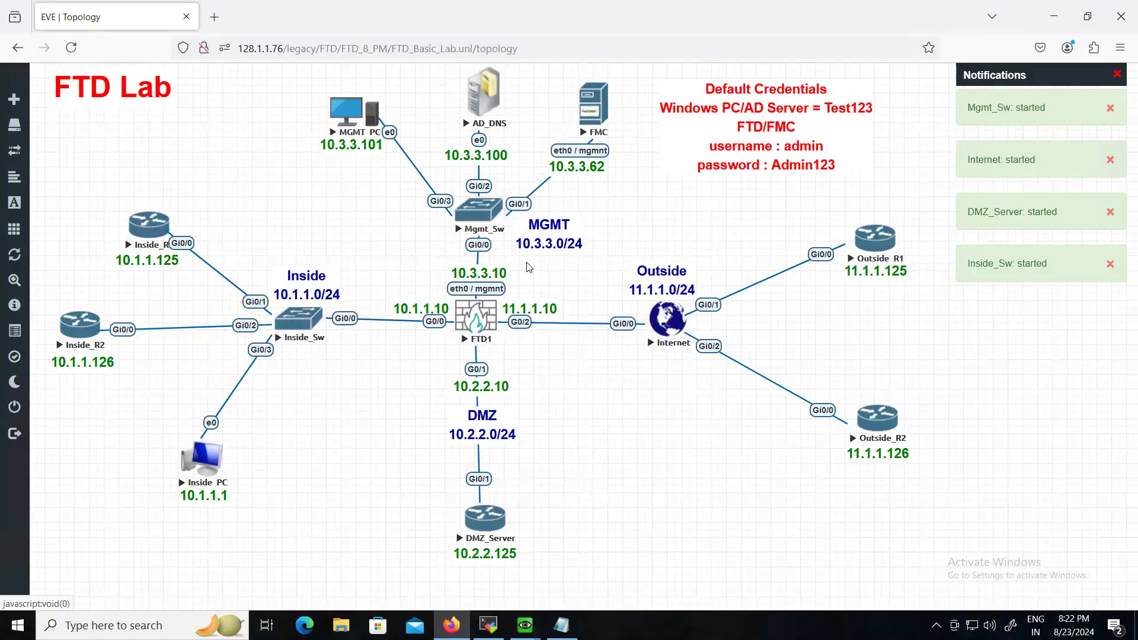
{"action": "left_click", "coordinate": [463, 308]}
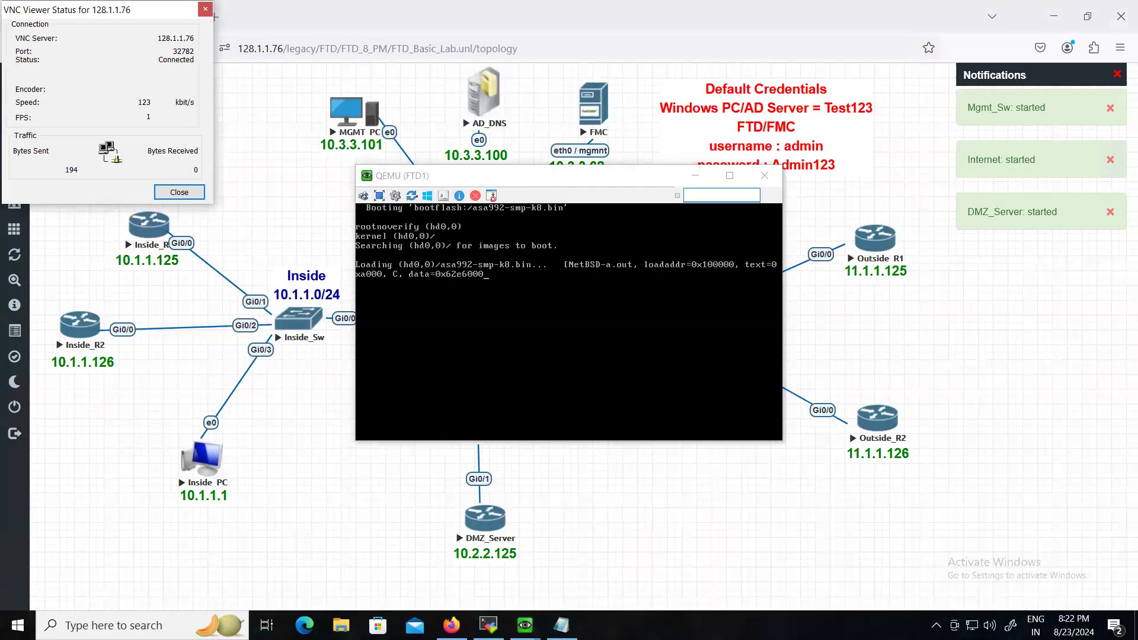
- Dismiss the VNC status window and move FTD1's console aside while it boots
{"action": "left_click", "coordinate": [204, 9]}
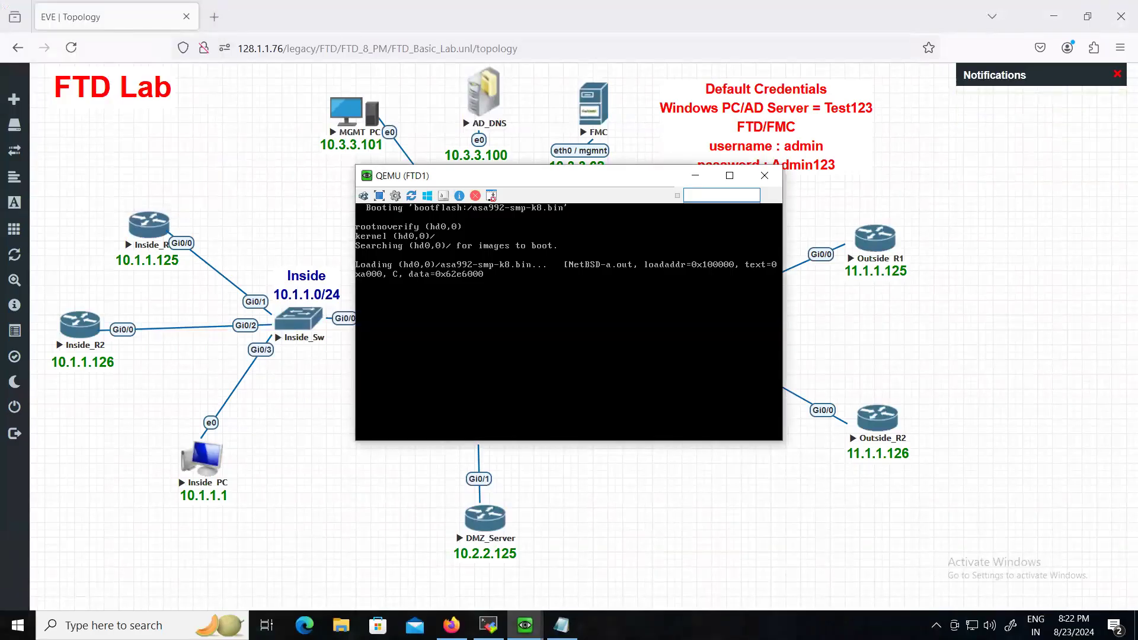
{"action": "left_click_drag", "start_coordinate": [489, 176], "coordinate": [675, 261]}
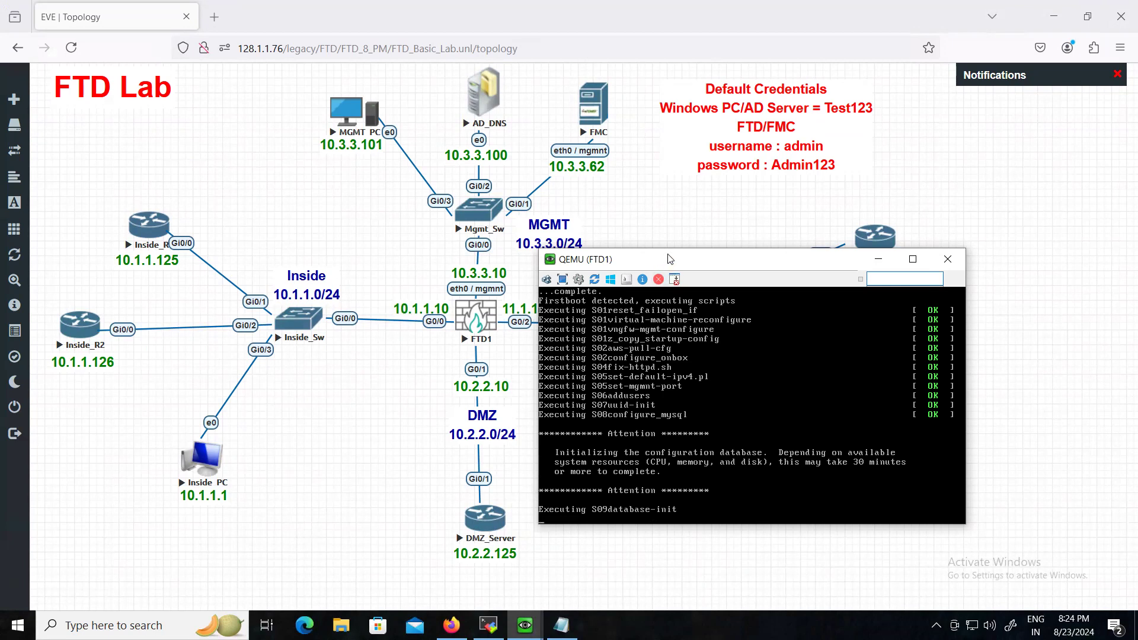
{"action": "left_click_drag", "start_coordinate": [670, 259], "coordinate": [651, 224]}
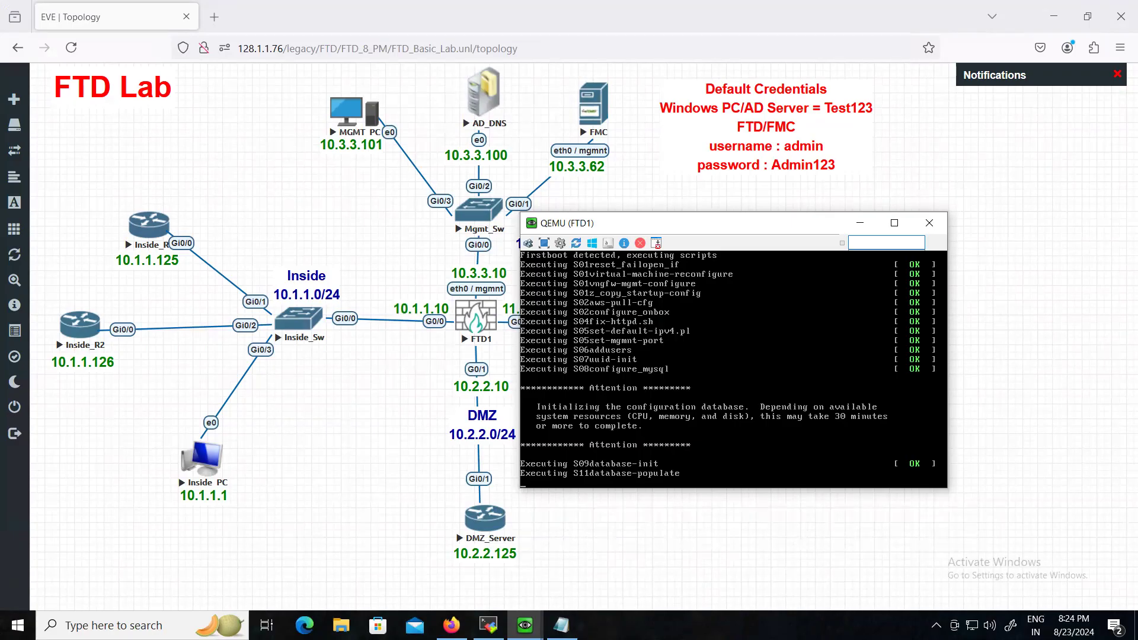
- Bring up the AD_DNS console and sign in as Administrator with the account password
{"action": "mouse_move", "coordinate": [524, 625]}
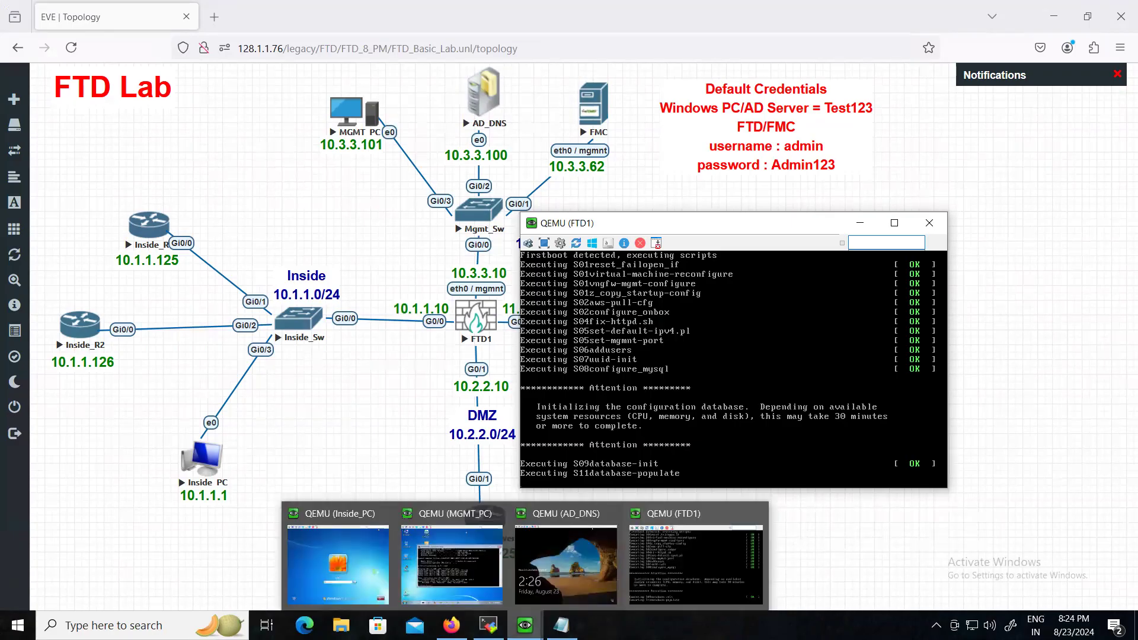
{"action": "left_click", "coordinate": [541, 576]}
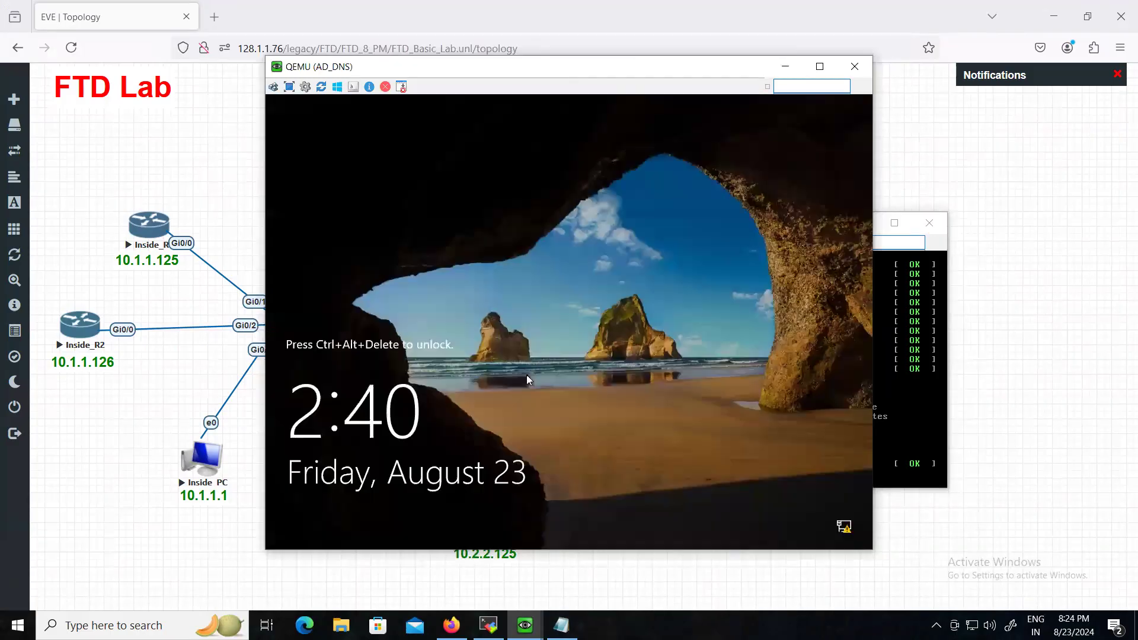
{"action": "left_click", "coordinate": [274, 87]}
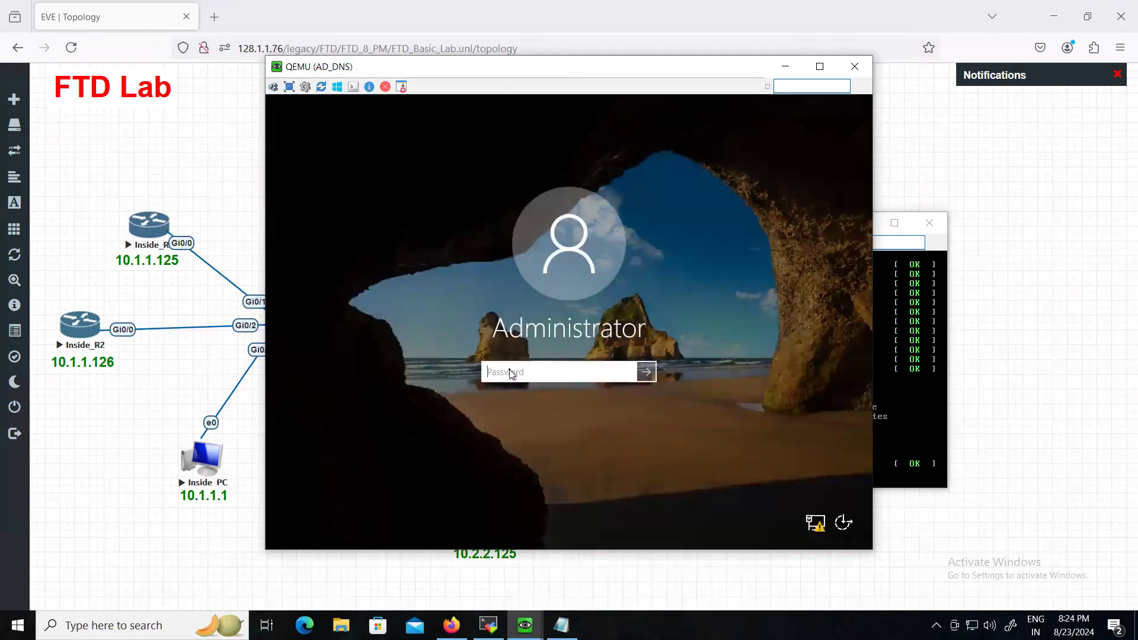
{"action": "type", "text": "•••••••"}
{"action": "key", "text": "Return"}
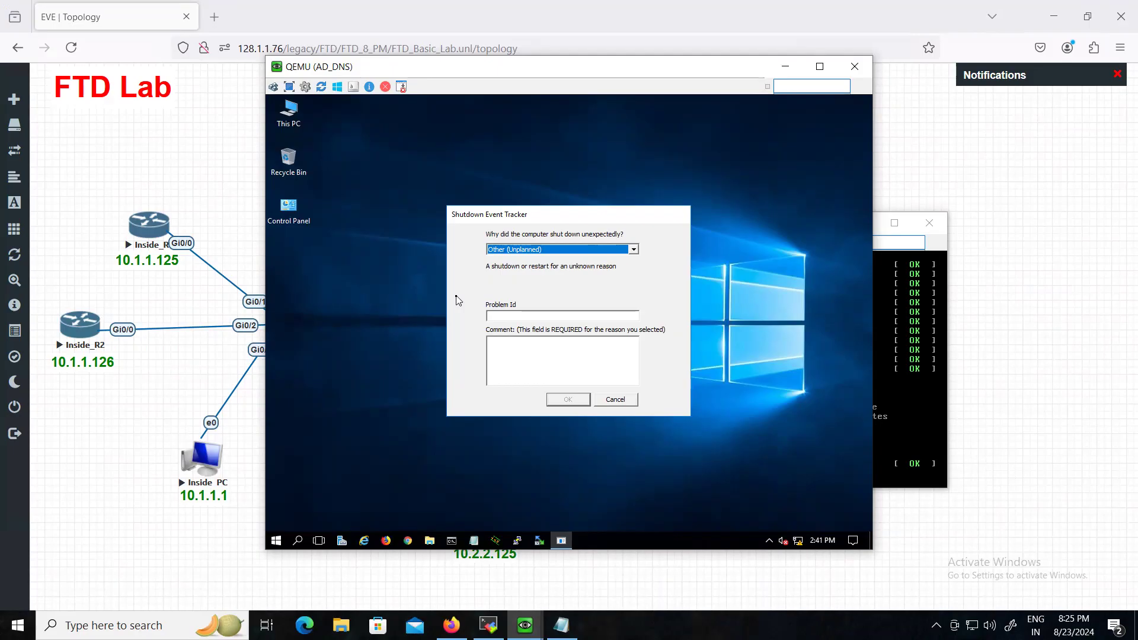
{"action": "left_click", "coordinate": [614, 400]}
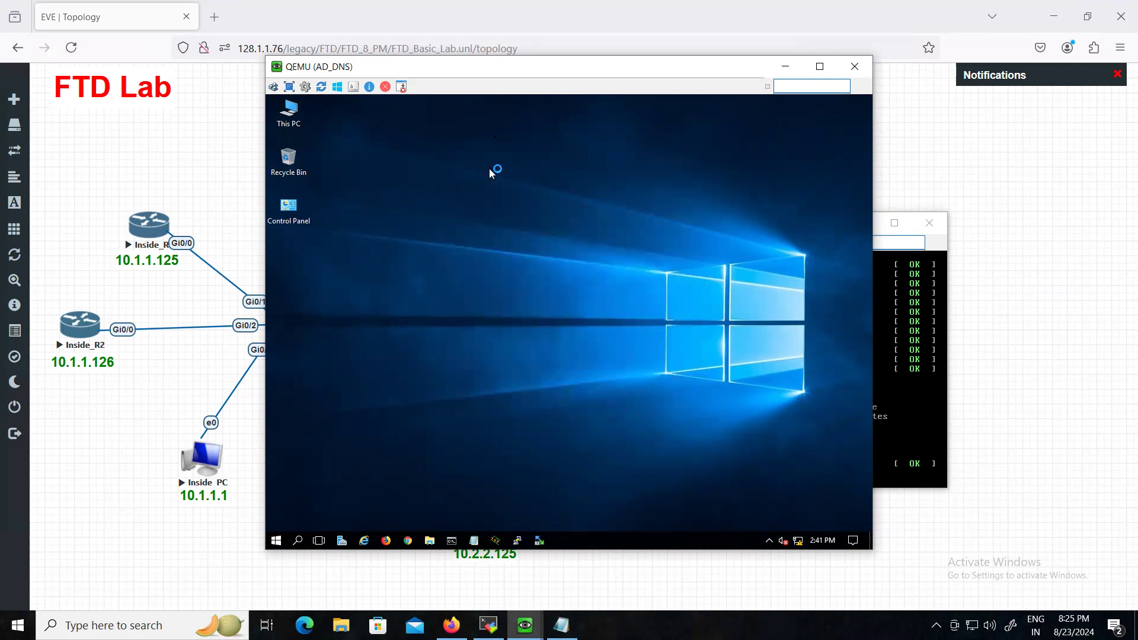
{"action": "left_click_drag", "start_coordinate": [506, 76], "coordinate": [334, 99]}
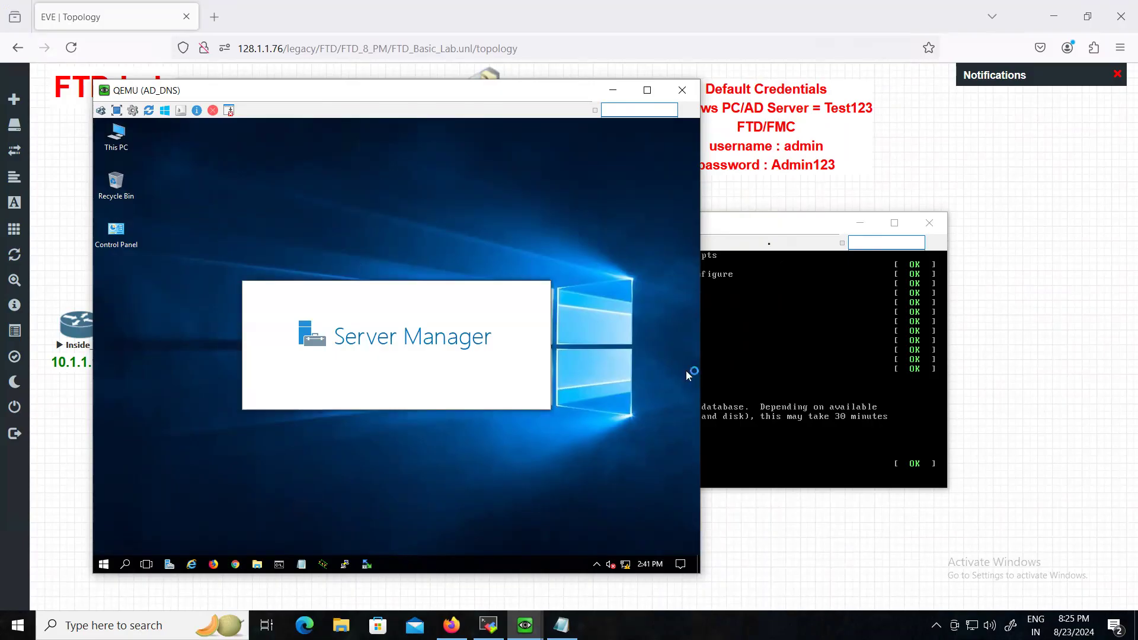
{"action": "left_click_drag", "start_coordinate": [760, 232], "coordinate": [946, 228]}
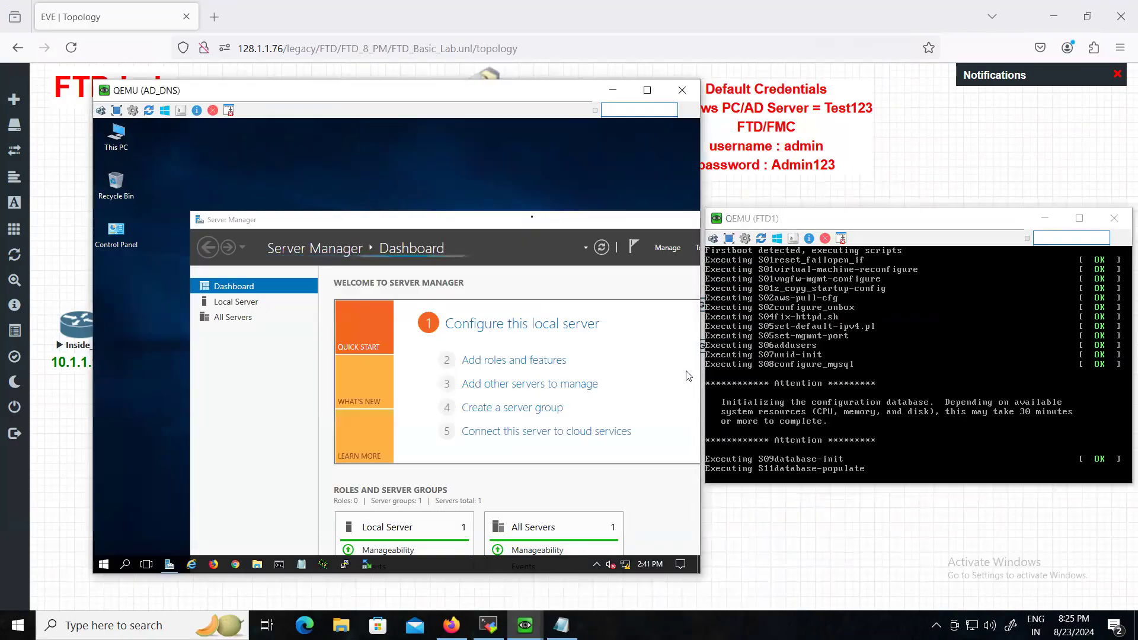
{"action": "double_click", "coordinate": [534, 220]}
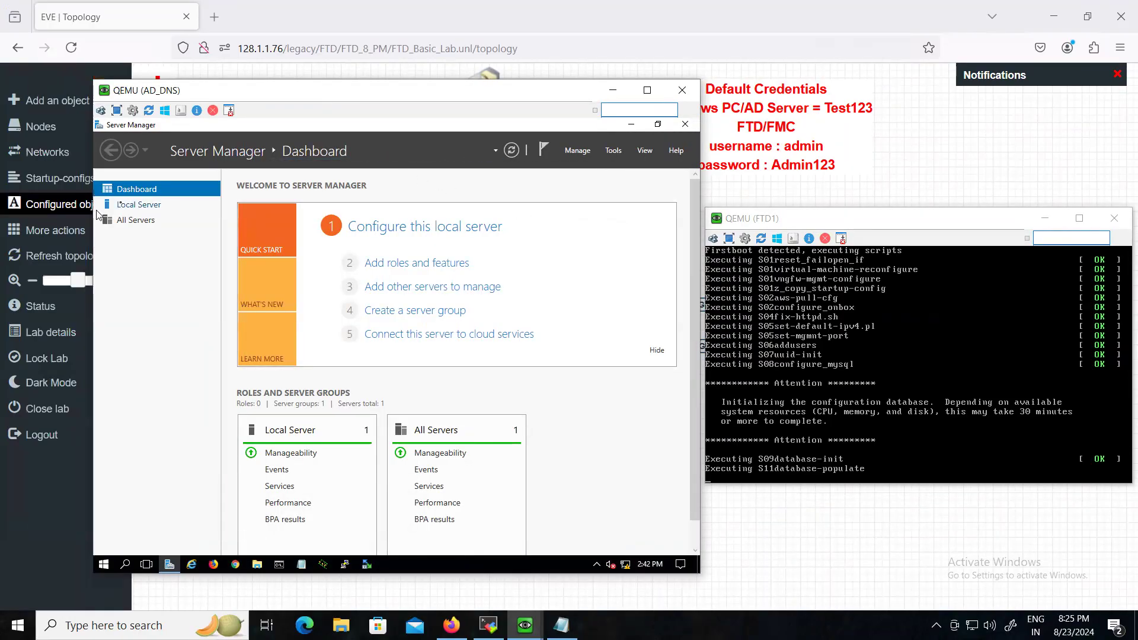
{"action": "left_click", "coordinate": [124, 207]}
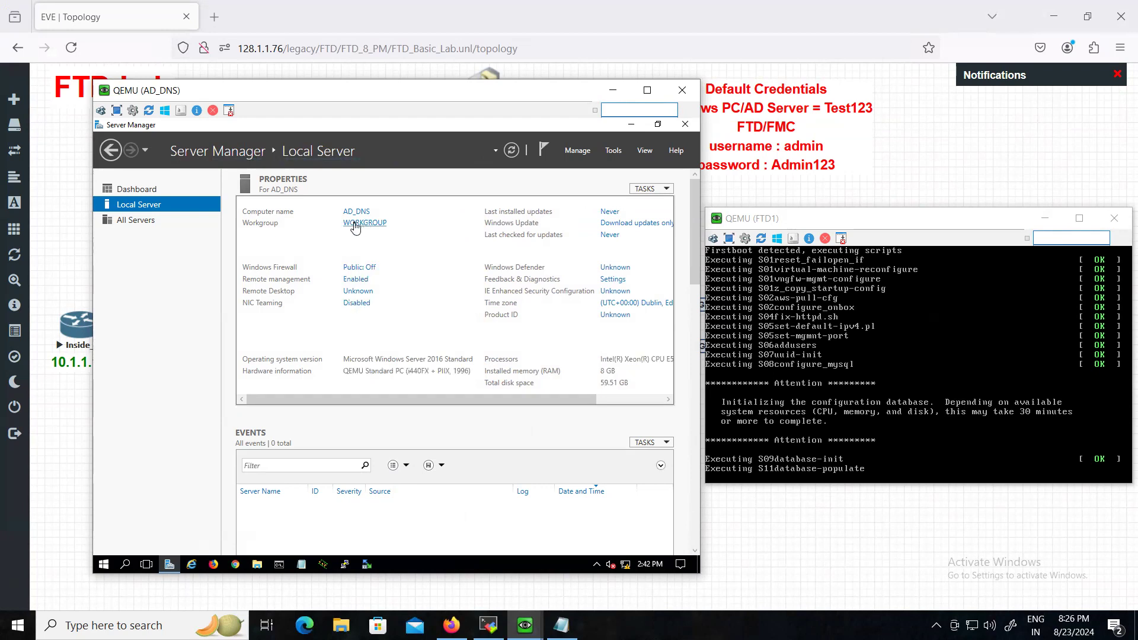
{"action": "left_click_drag", "start_coordinate": [412, 404], "coordinate": [477, 405]}
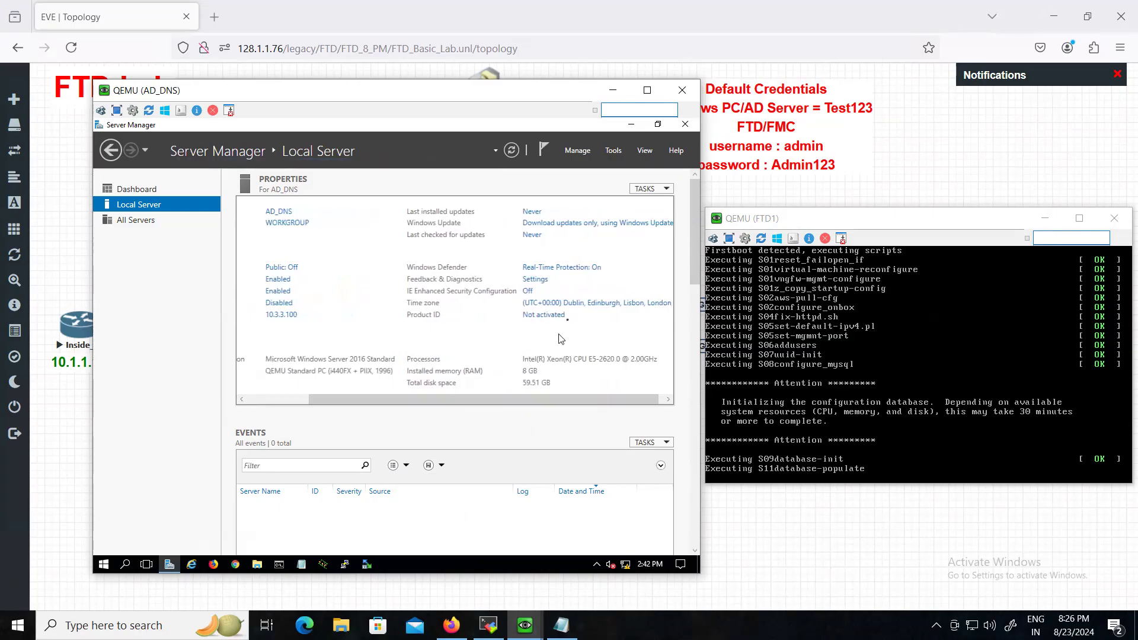
- Change the time zone to (UTC+05:30) Chennai, Kolkata, Mumbai, New Delhi
{"action": "left_click", "coordinate": [566, 304]}
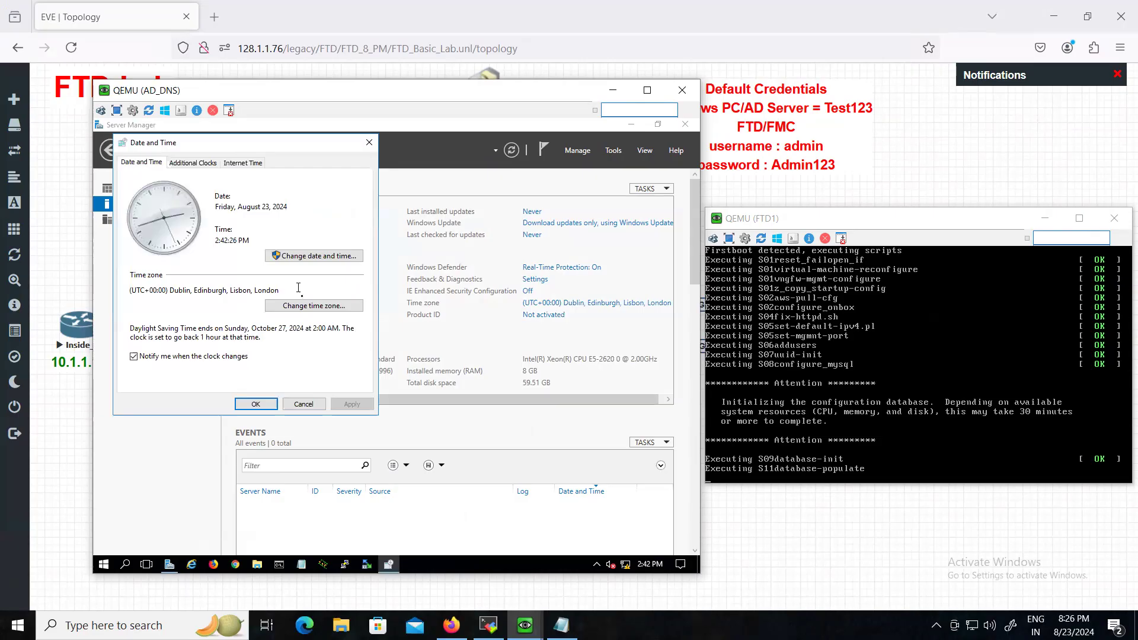
{"action": "left_click", "coordinate": [306, 307]}
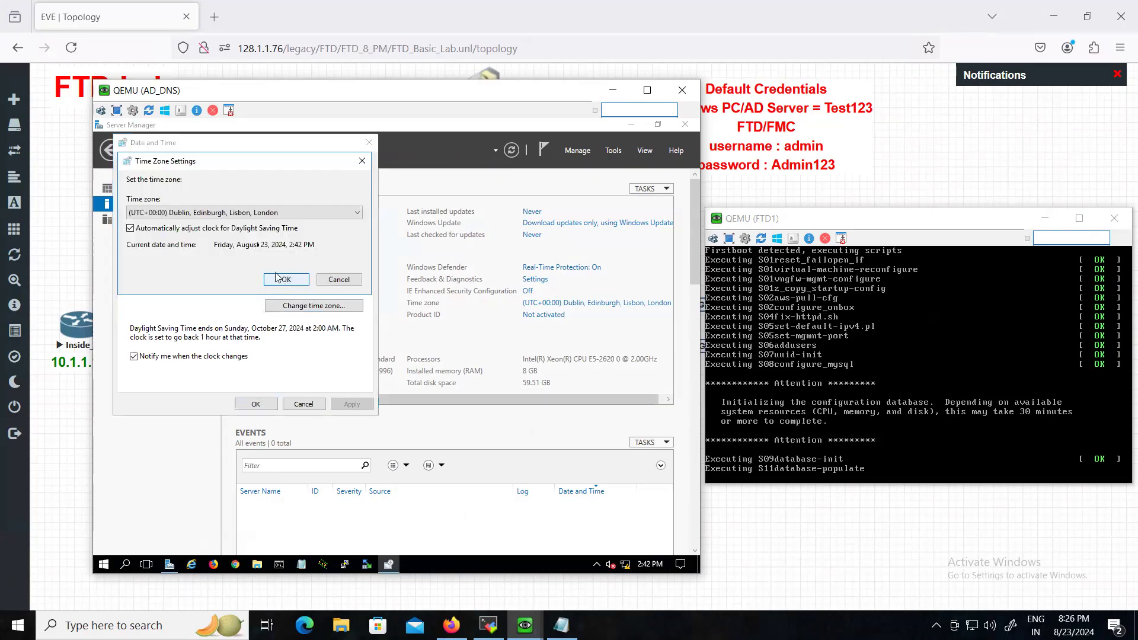
{"action": "left_click", "coordinate": [252, 213]}
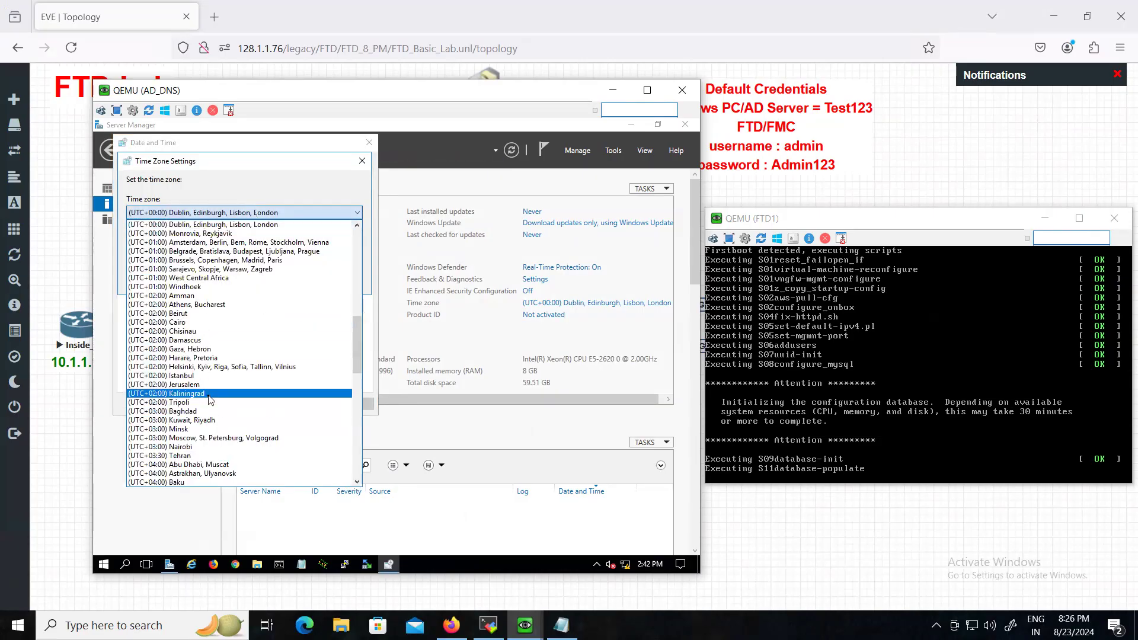
{"action": "scroll", "coordinate": [211, 400], "scroll_direction": "down", "scroll_amount": 7}
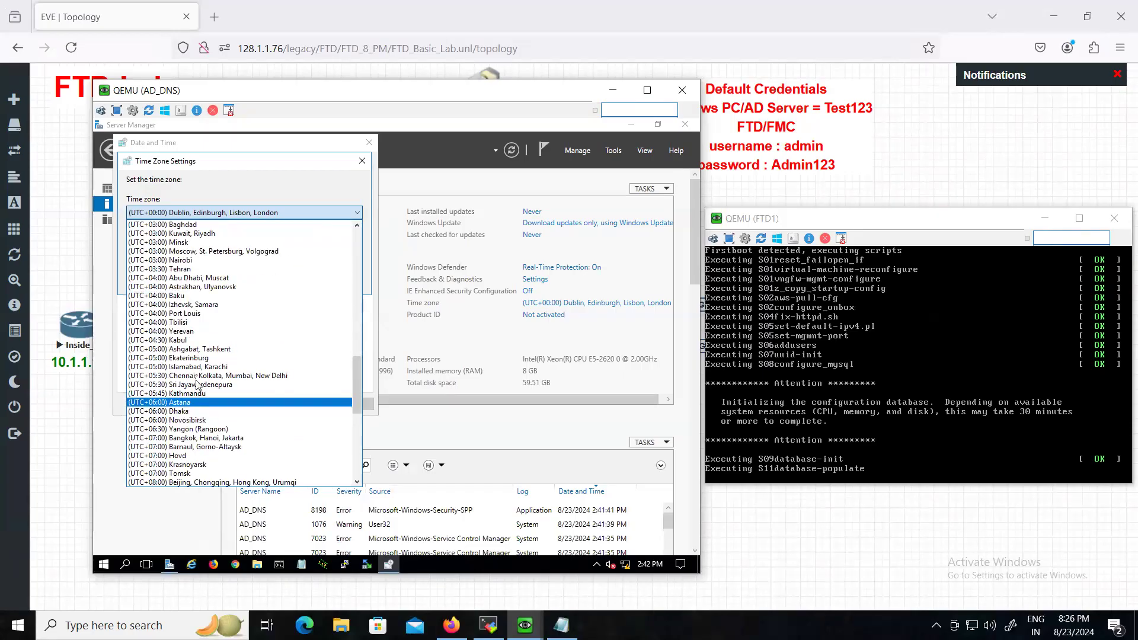
{"action": "left_click", "coordinate": [198, 376]}
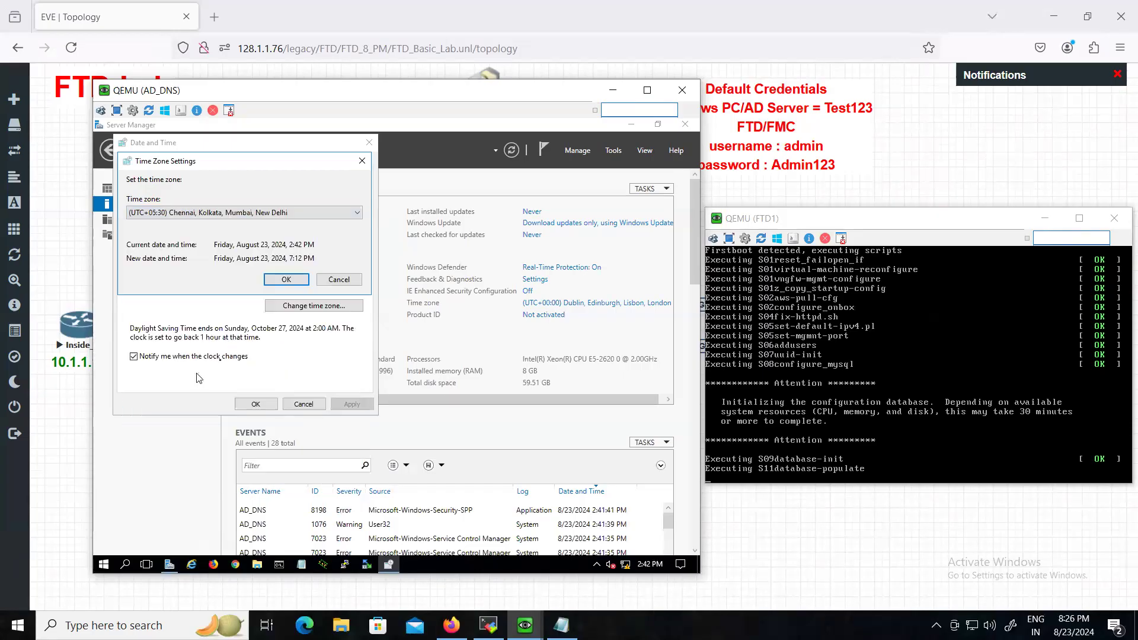
{"action": "left_click", "coordinate": [287, 280]}
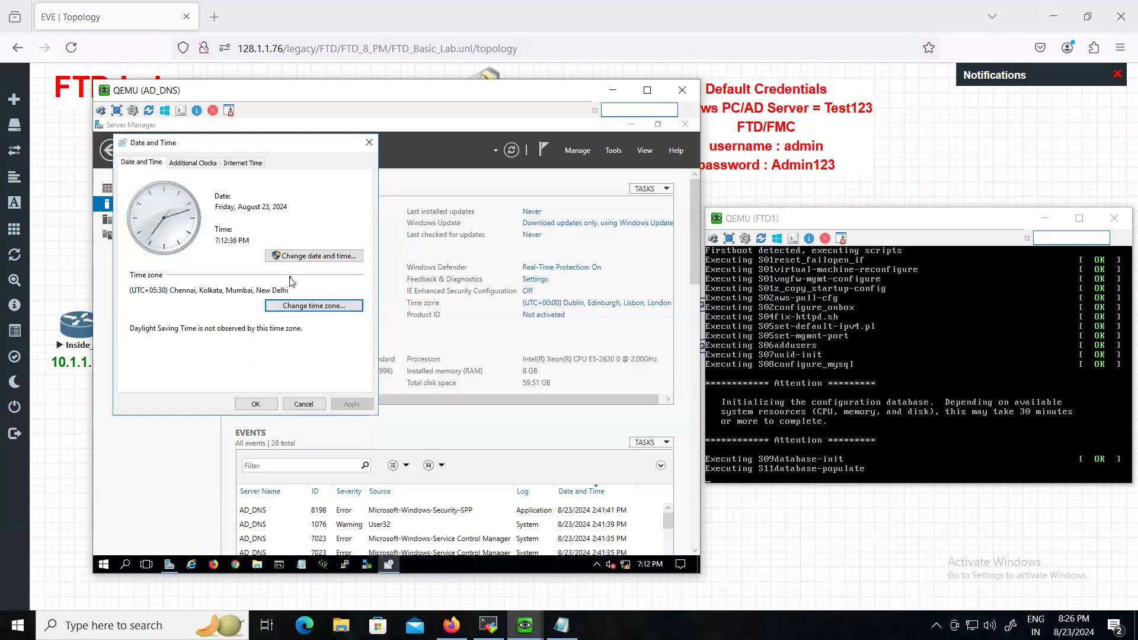
{"action": "left_click", "coordinate": [272, 402]}
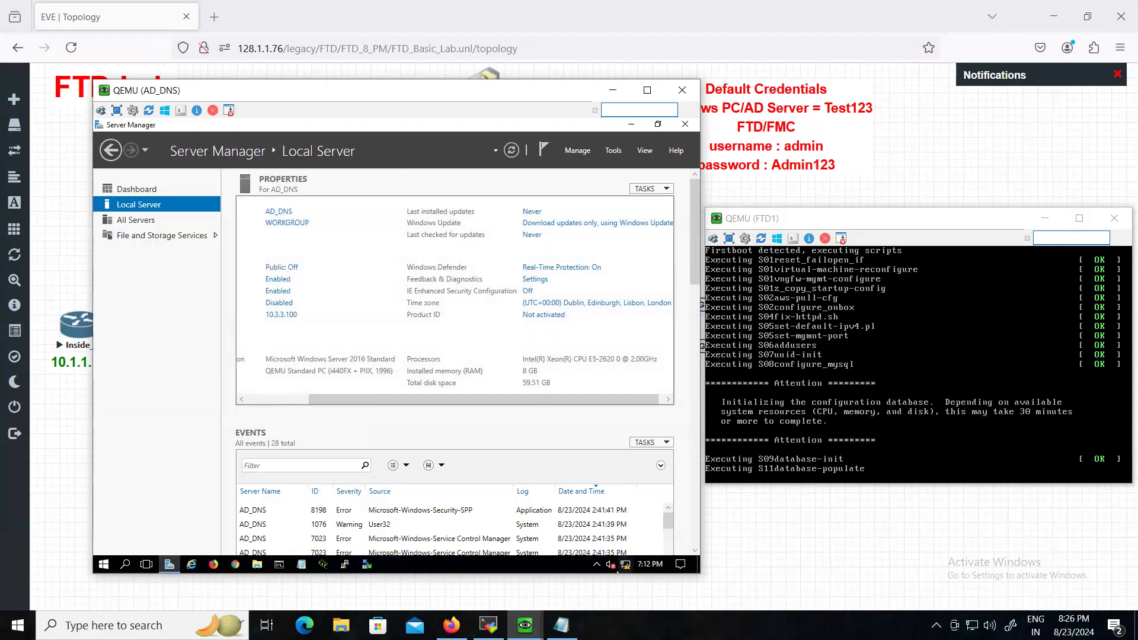
- Set the clock time to 8:26 PM
{"action": "left_click", "coordinate": [563, 305]}
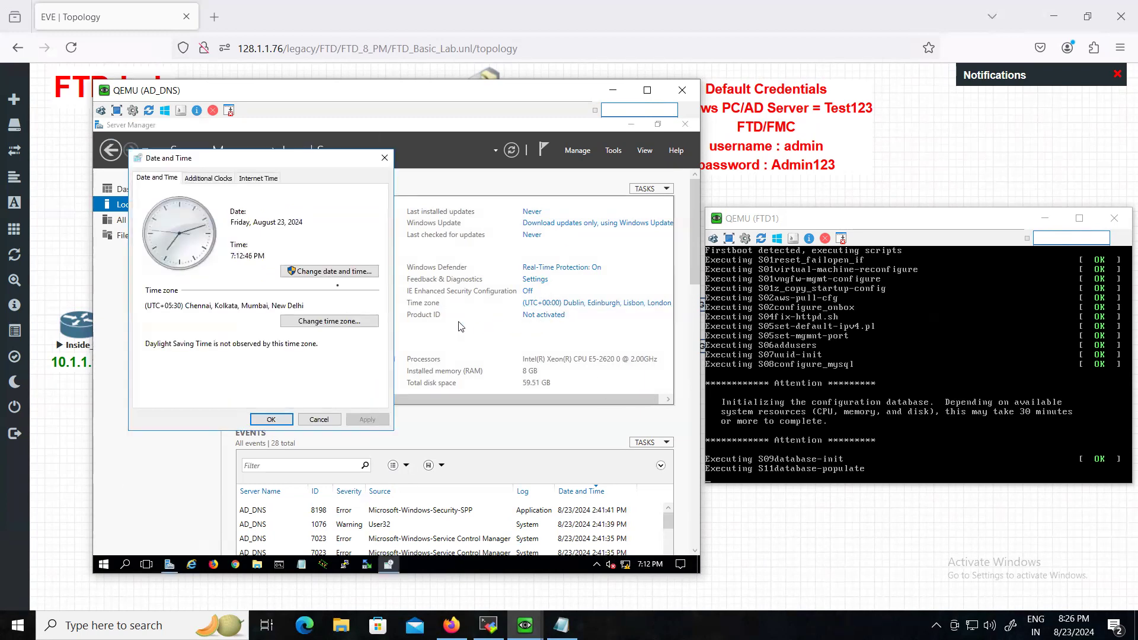
{"action": "left_click", "coordinate": [298, 271]}
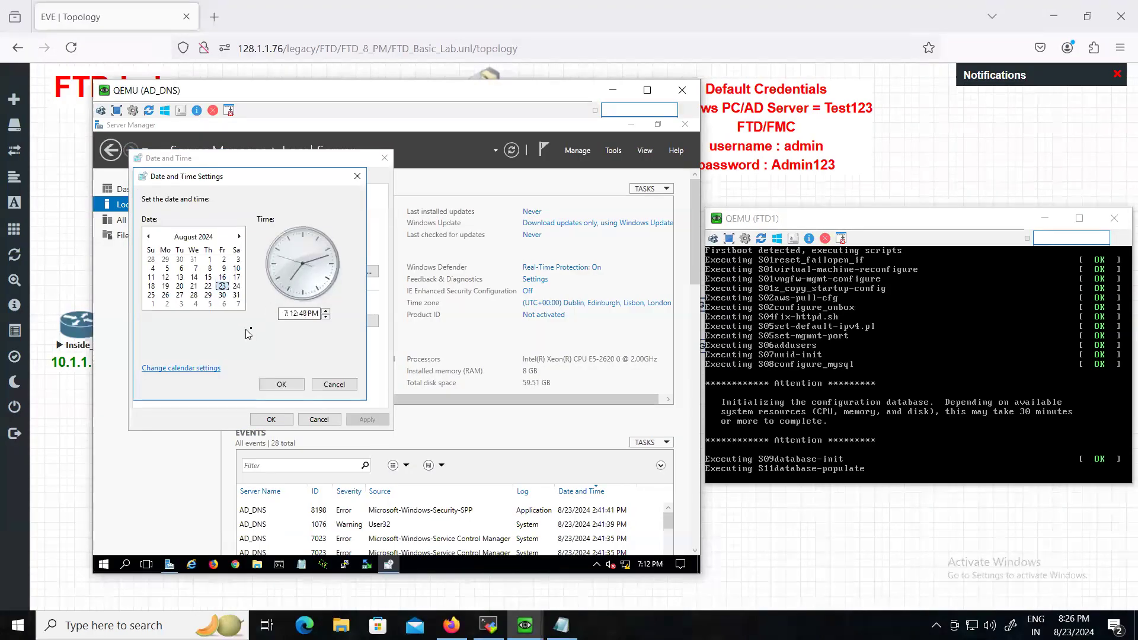
{"action": "left_click", "coordinate": [285, 312]}
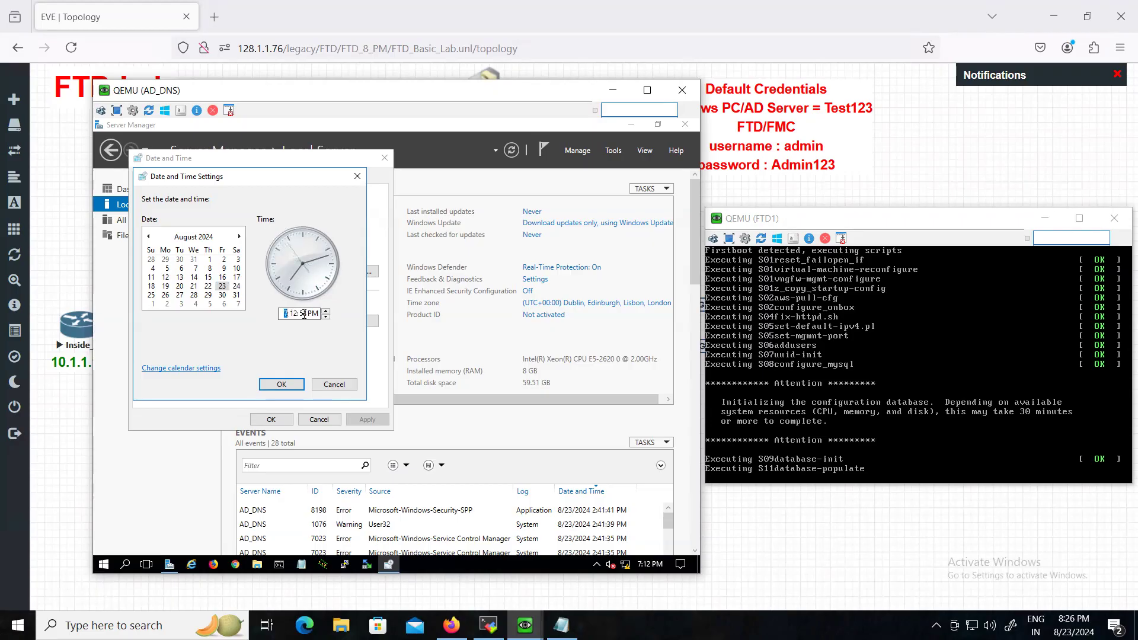
{"action": "type", "text": "8"}
{"action": "left_click", "coordinate": [295, 313]}
{"action": "type", "text": "26"}
{"action": "left_click", "coordinate": [285, 386]}
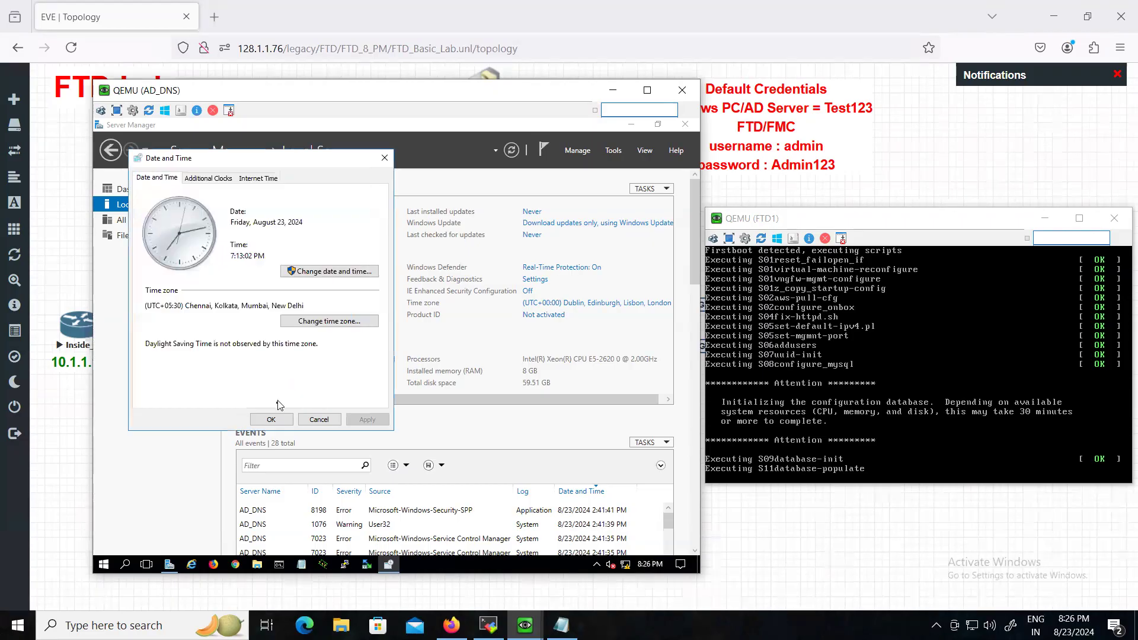
{"action": "left_click", "coordinate": [278, 419]}
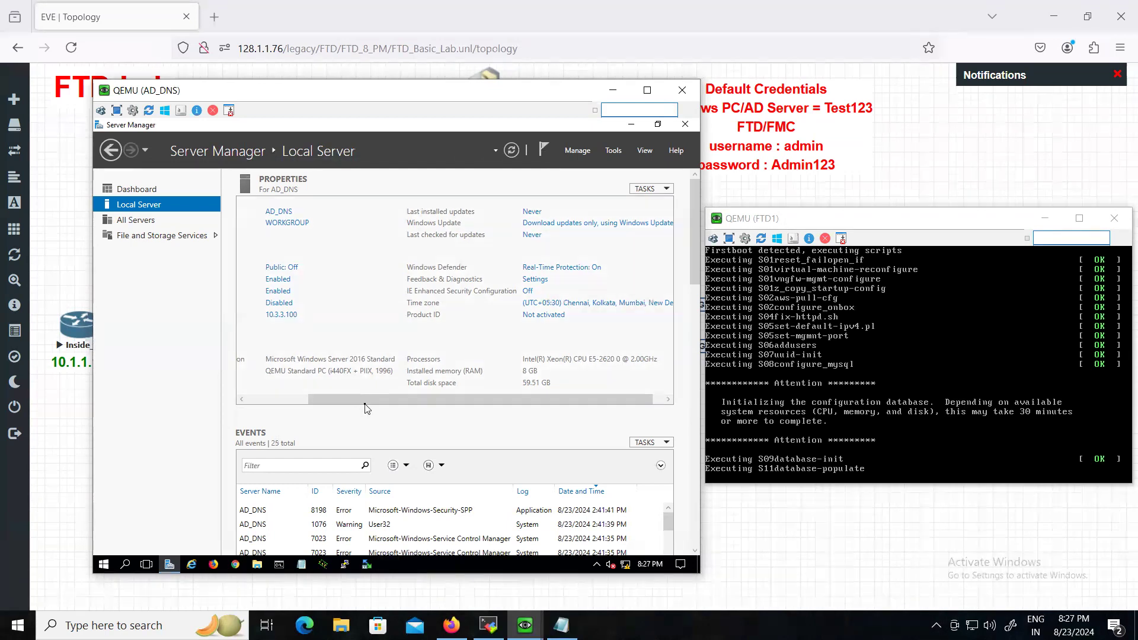
- Start Add Roles and Features with role-based installation targeting AD_DNS
{"action": "left_click", "coordinate": [256, 398]}
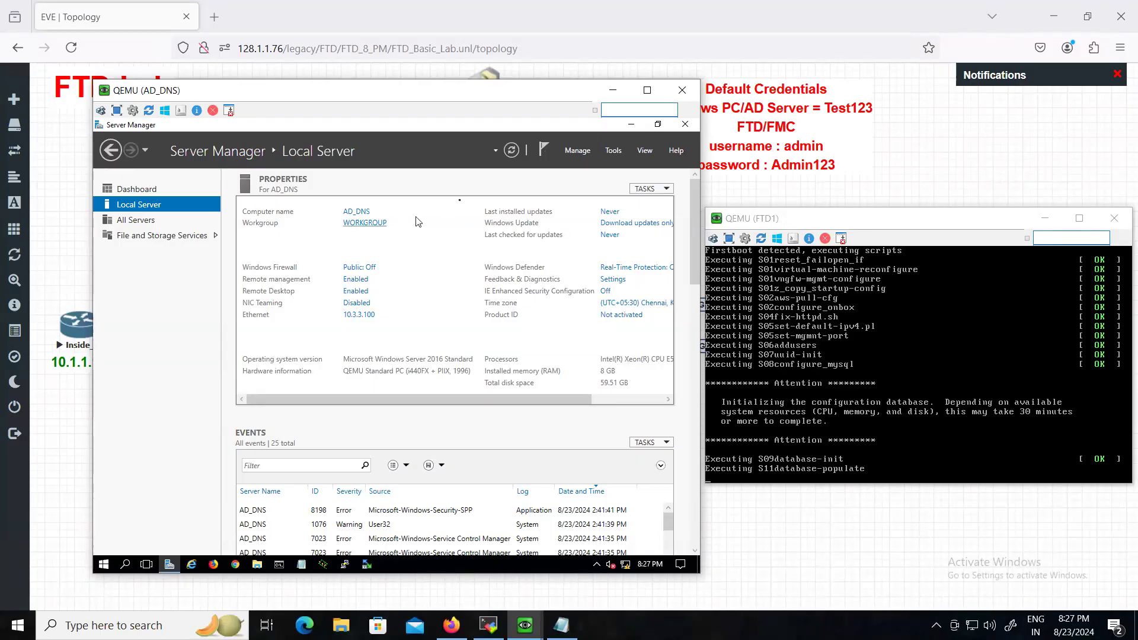
{"action": "left_click", "coordinate": [585, 156]}
{"action": "left_click", "coordinate": [595, 166]}
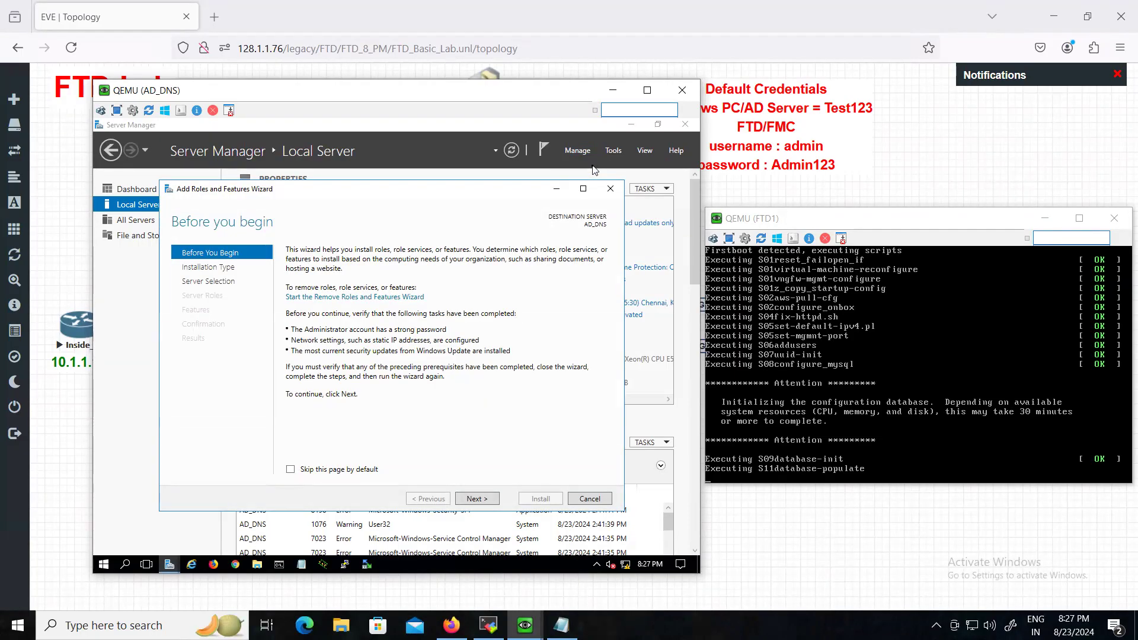
{"action": "left_click", "coordinate": [476, 498]}
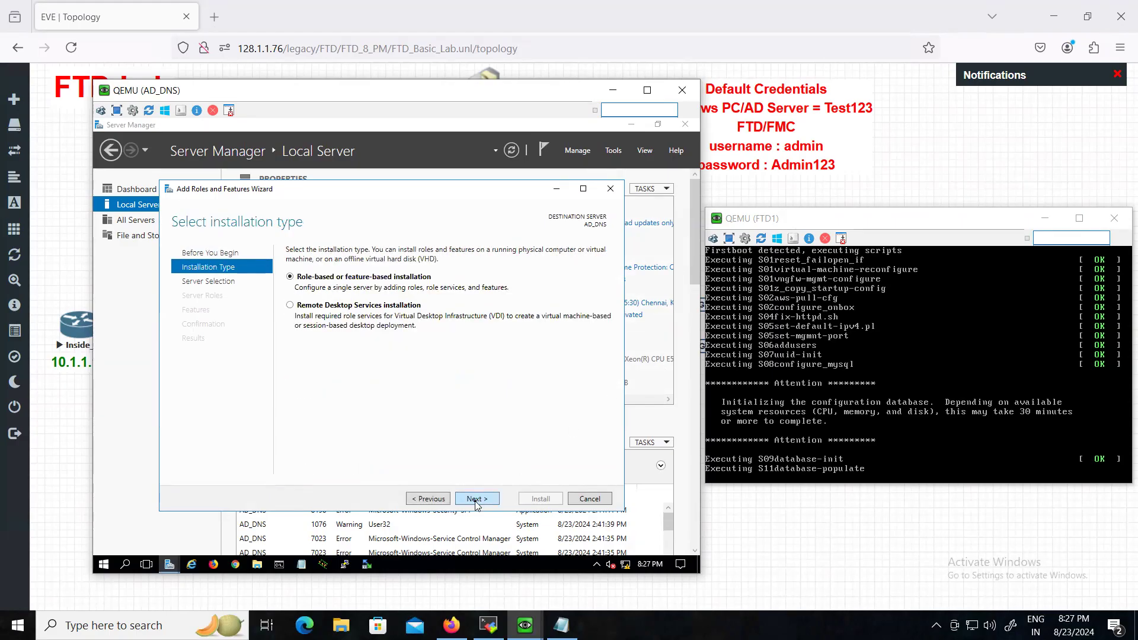
{"action": "left_click", "coordinate": [476, 499]}
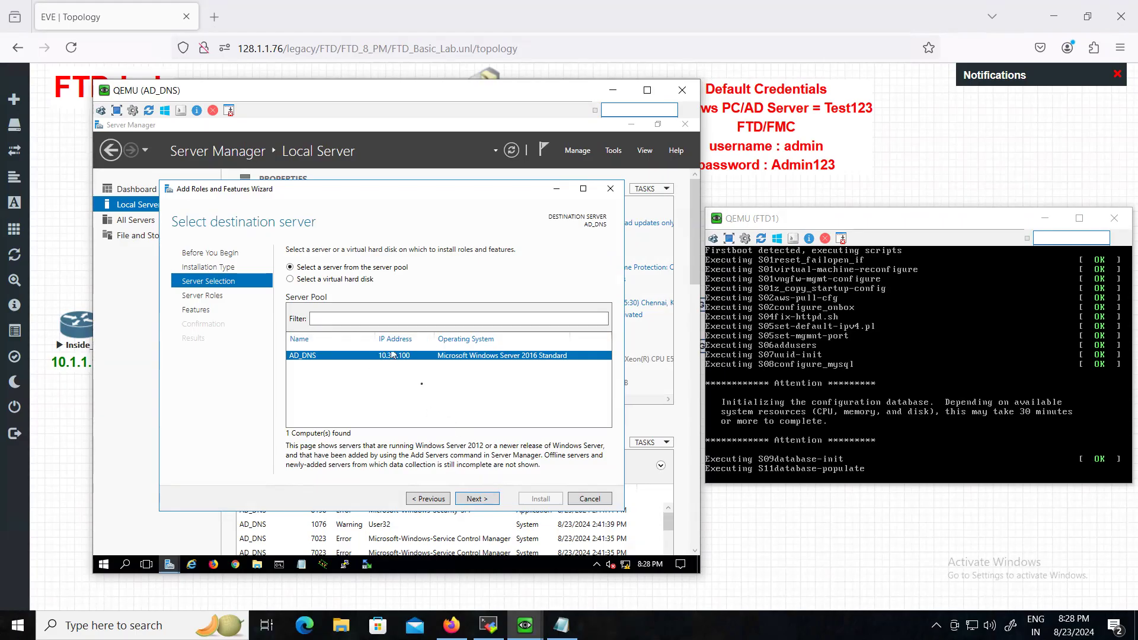
{"action": "left_click", "coordinate": [478, 499]}
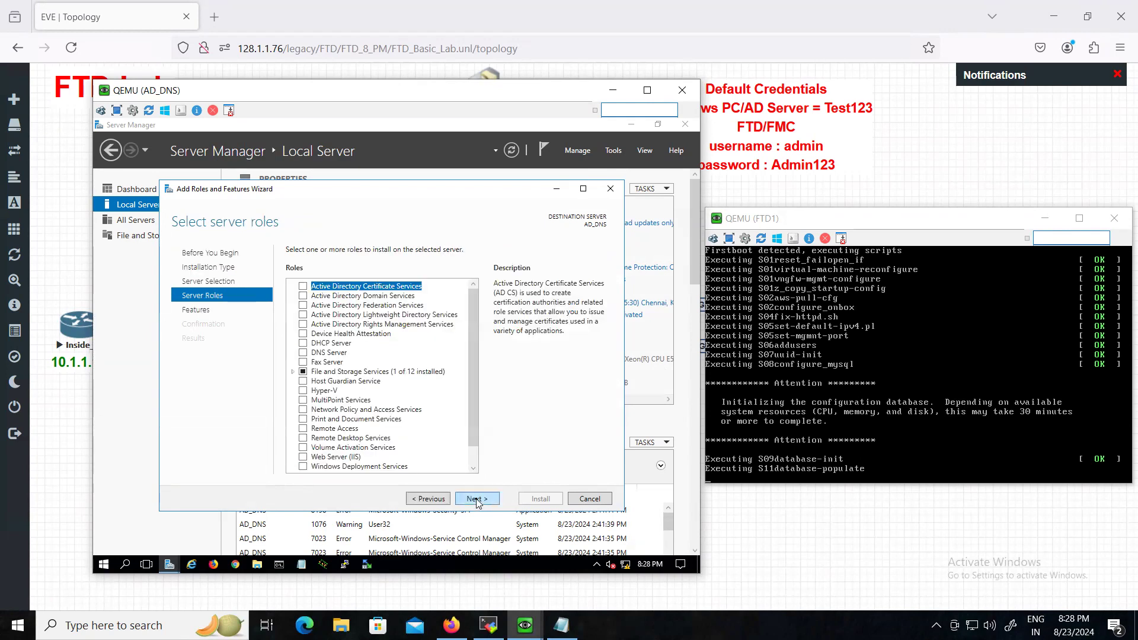
- Select the Active Directory Domain Services and DNS Server roles with their required features
{"action": "left_click", "coordinate": [303, 296]}
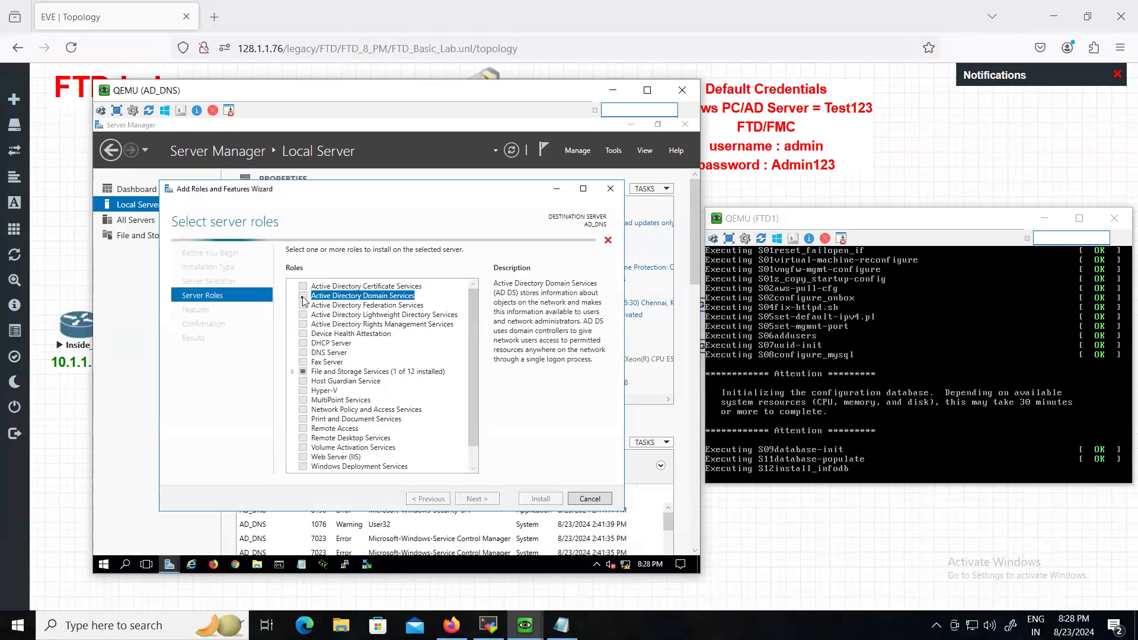
{"action": "left_click", "coordinate": [439, 458]}
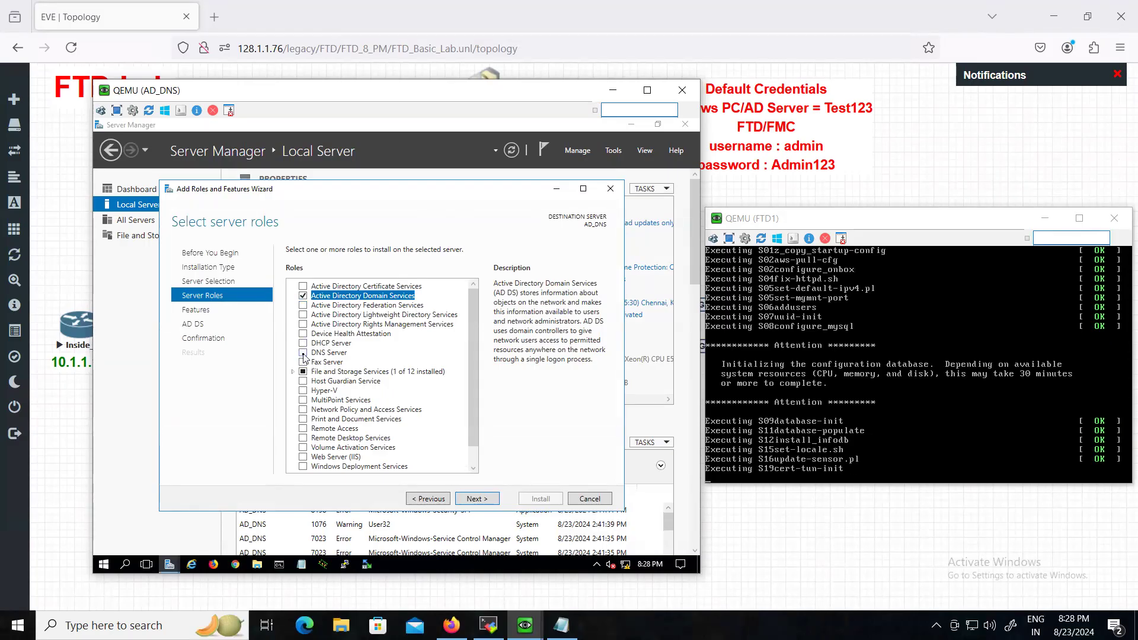
{"action": "left_click", "coordinate": [303, 353]}
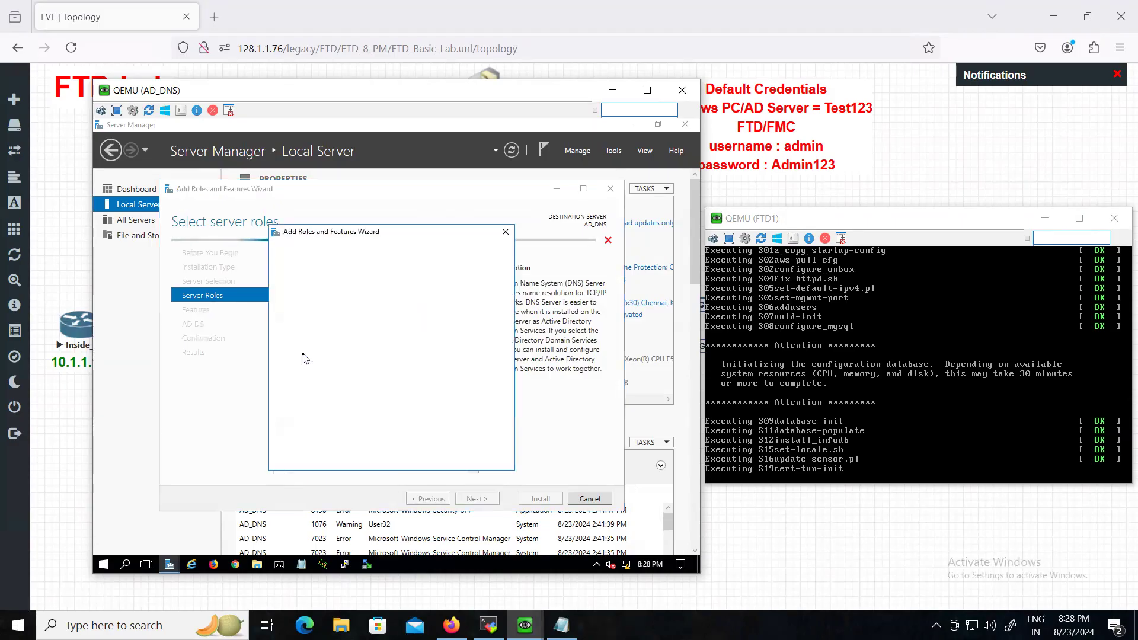
{"action": "left_click", "coordinate": [432, 445]}
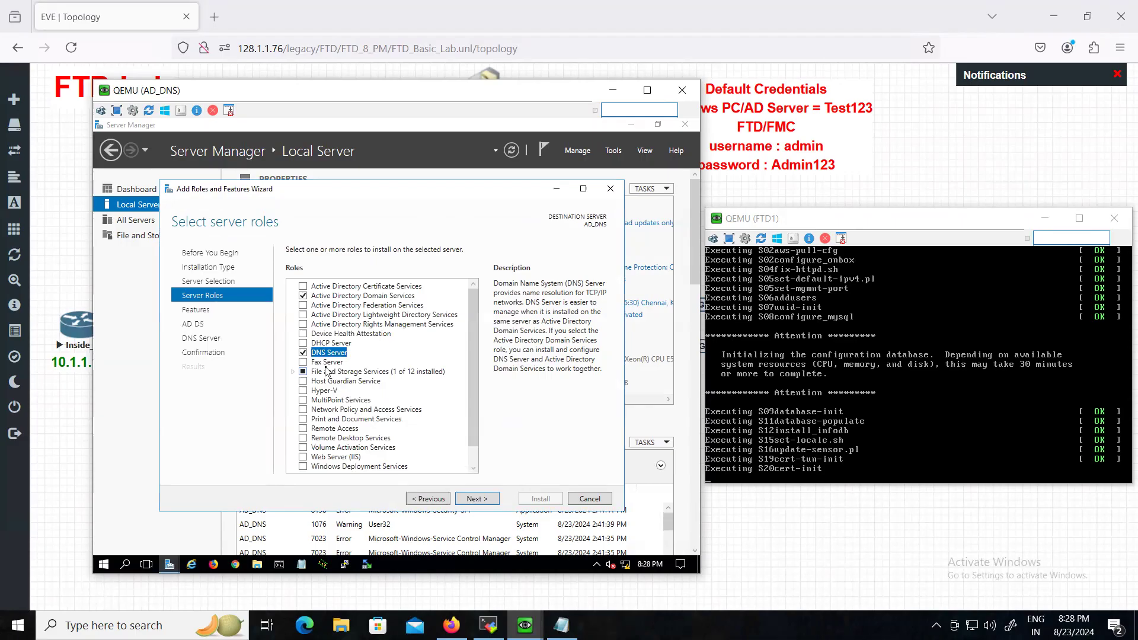
- Pass the remaining wizard pages, allow automatic restart, and begin installation
{"action": "left_click", "coordinate": [478, 498]}
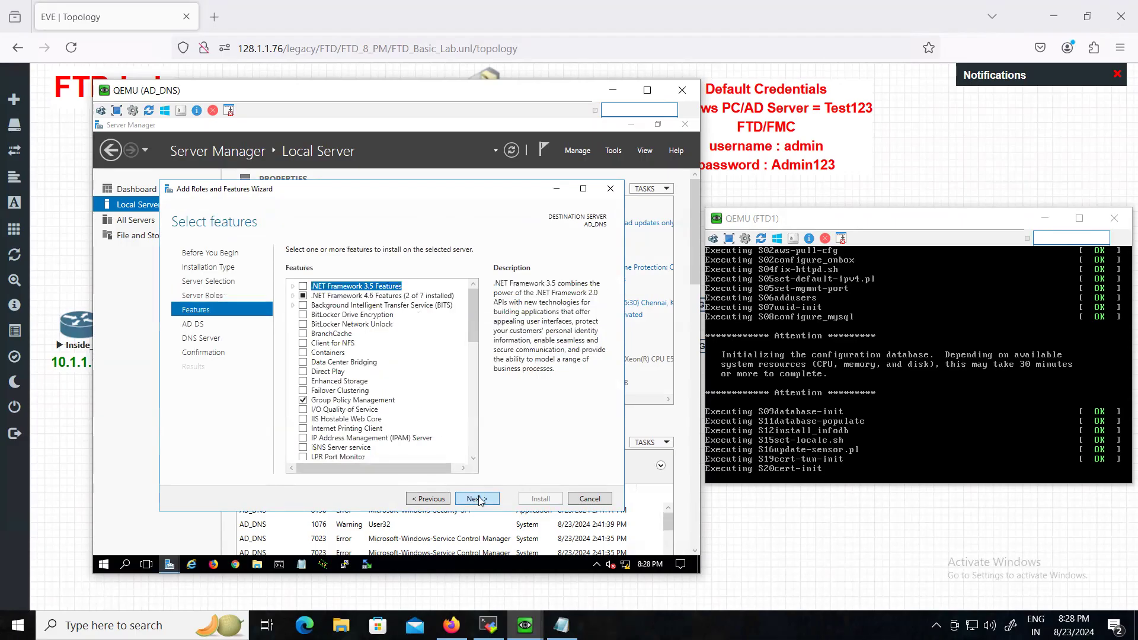
{"action": "left_click", "coordinate": [478, 499]}
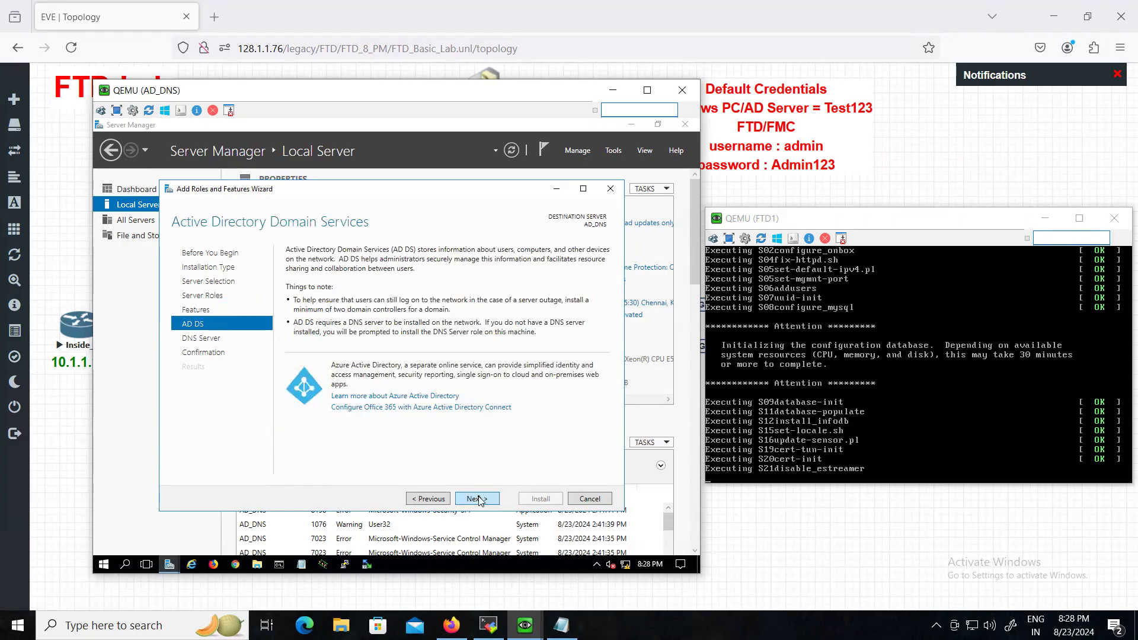
{"action": "left_click", "coordinate": [477, 498]}
{"action": "left_click", "coordinate": [478, 499]}
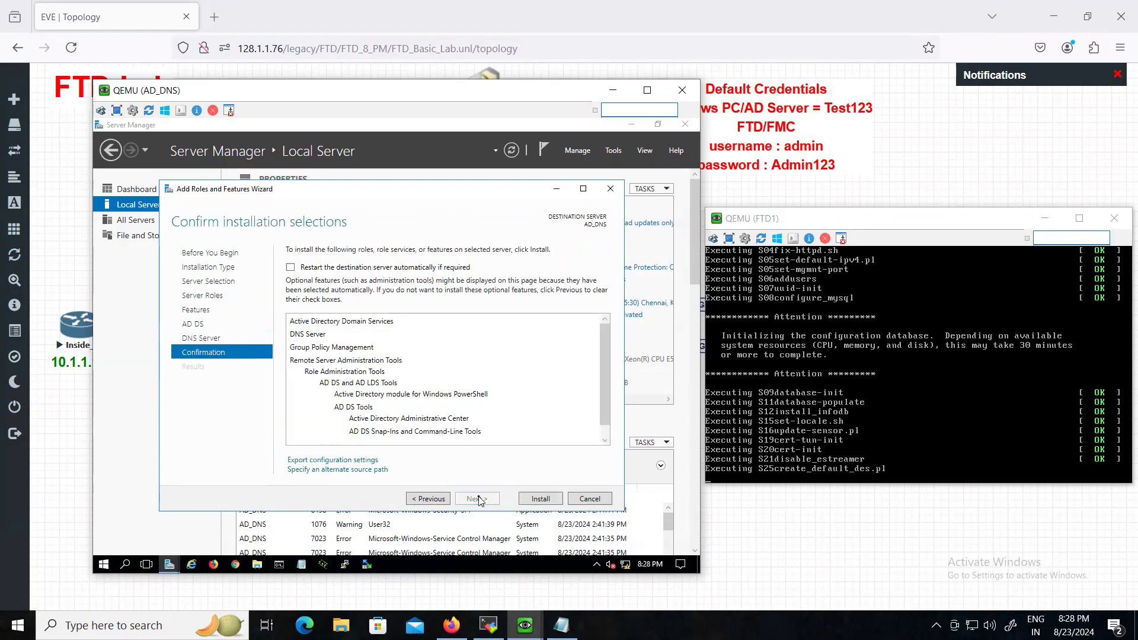
{"action": "left_click", "coordinate": [291, 268]}
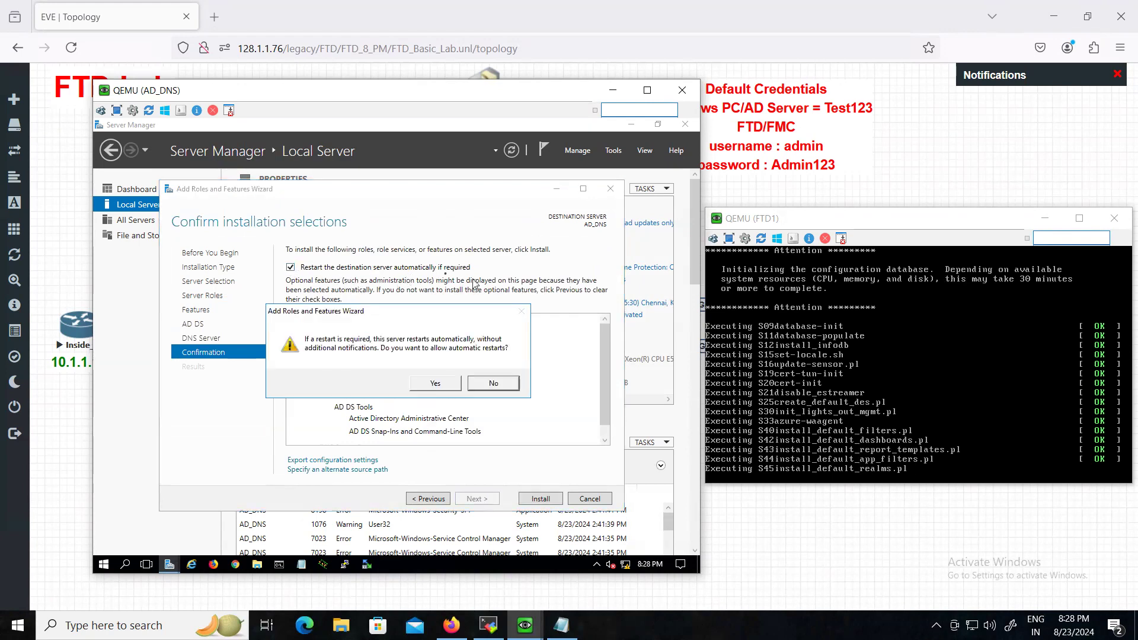
{"action": "left_click", "coordinate": [450, 388]}
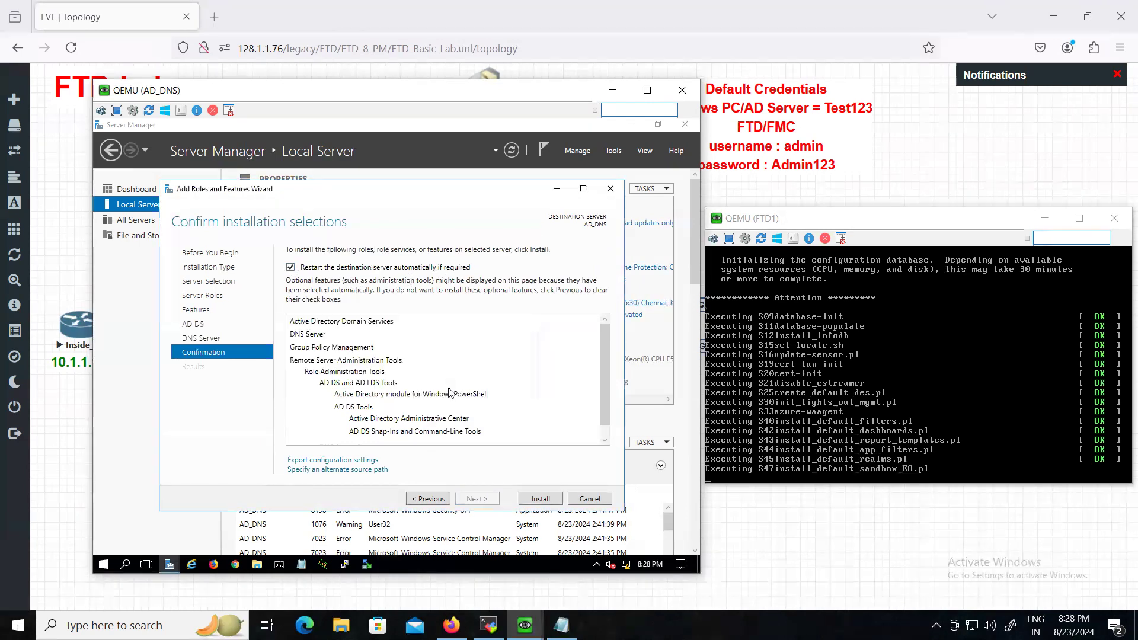
{"action": "left_click", "coordinate": [532, 500]}
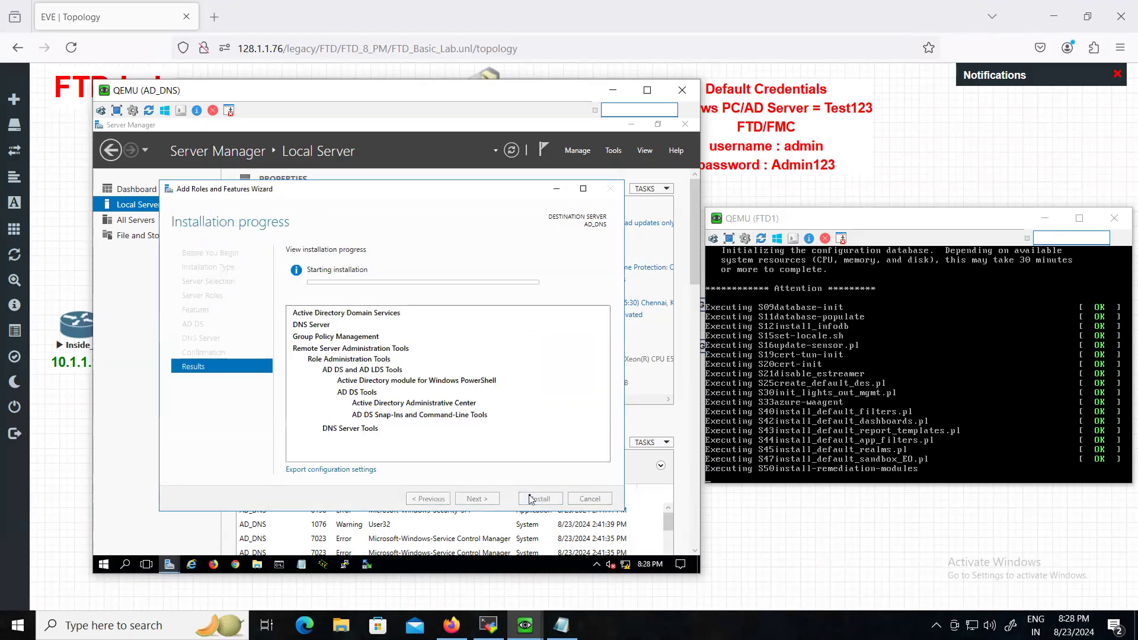
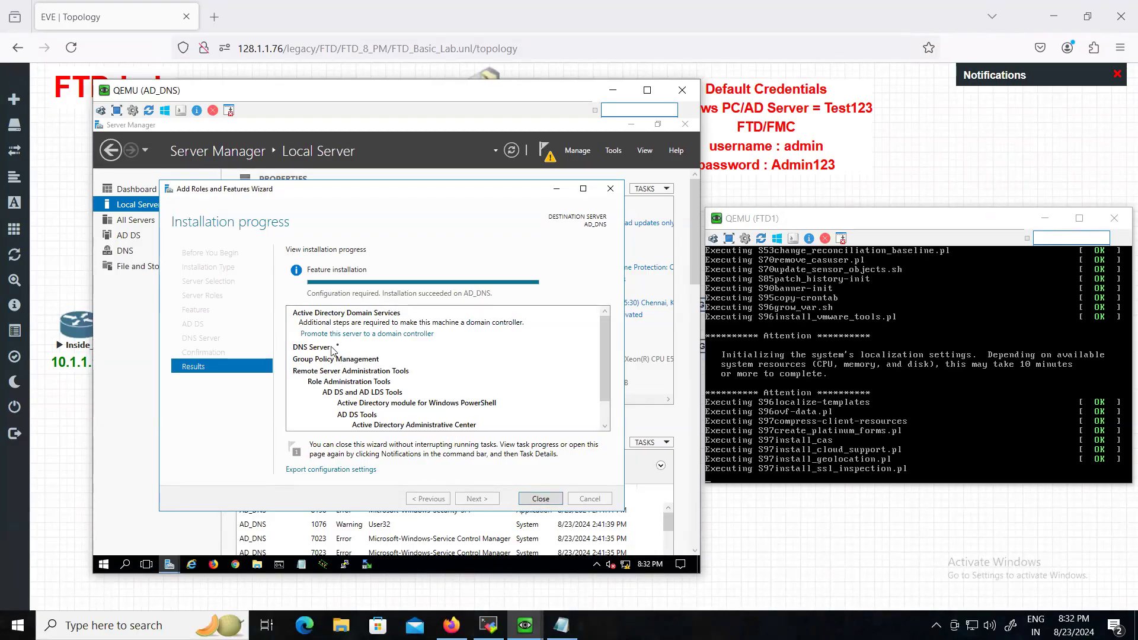
- Launch promotion of AD_DNS to a domain controller from the role installation results
{"action": "left_click", "coordinate": [383, 336]}
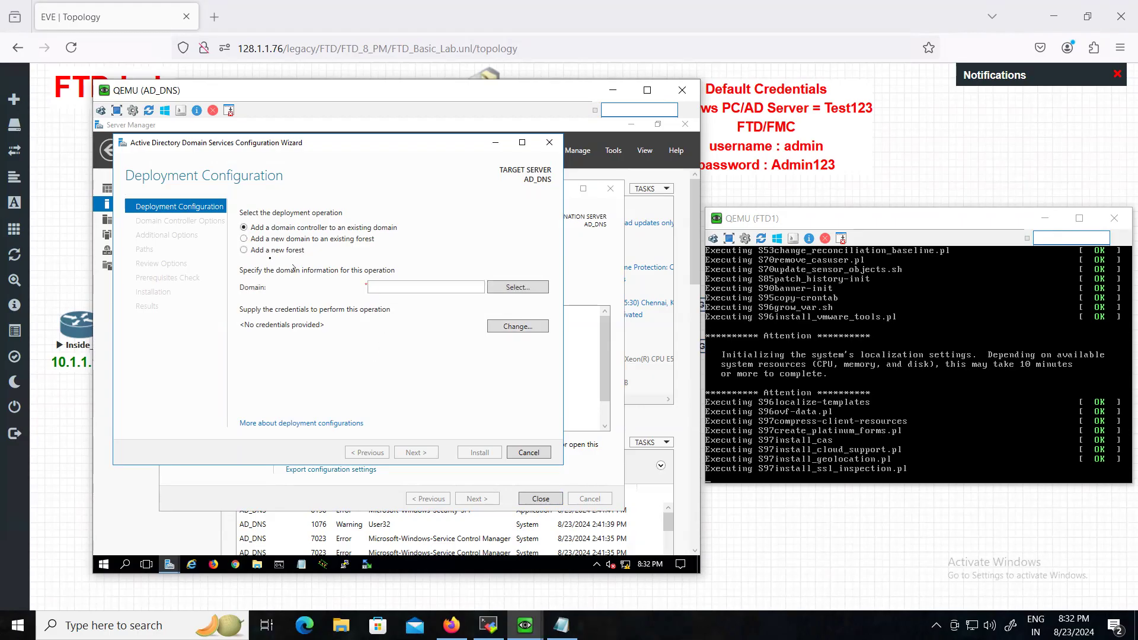
- Create a new forest with root domain name cisco.com and continue
{"action": "left_click", "coordinate": [243, 250]}
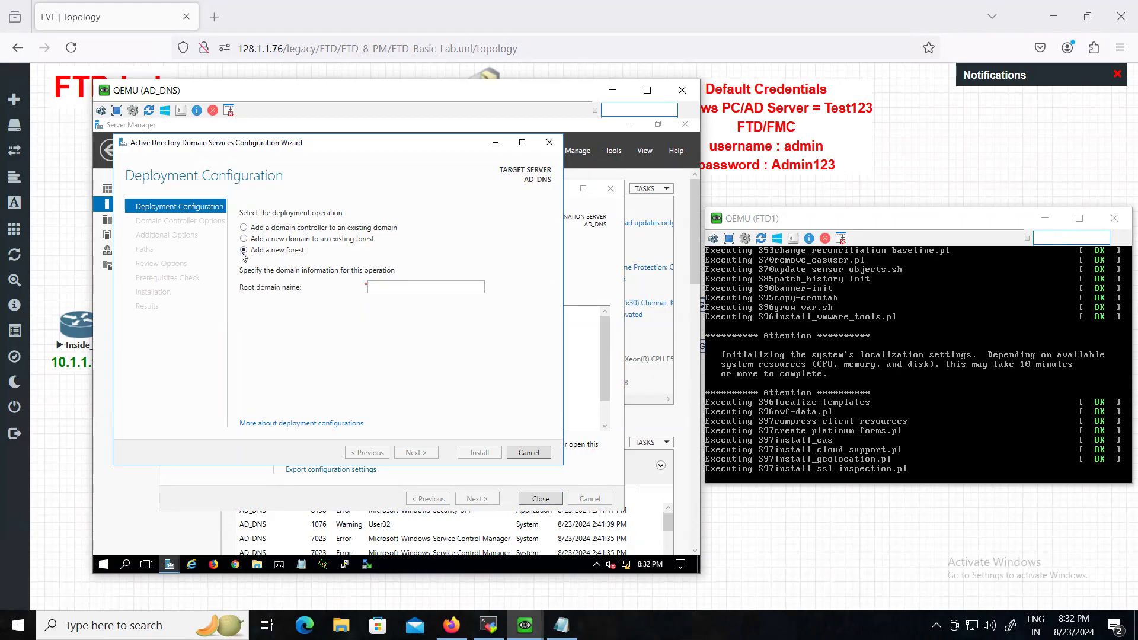
{"action": "left_click", "coordinate": [382, 287]}
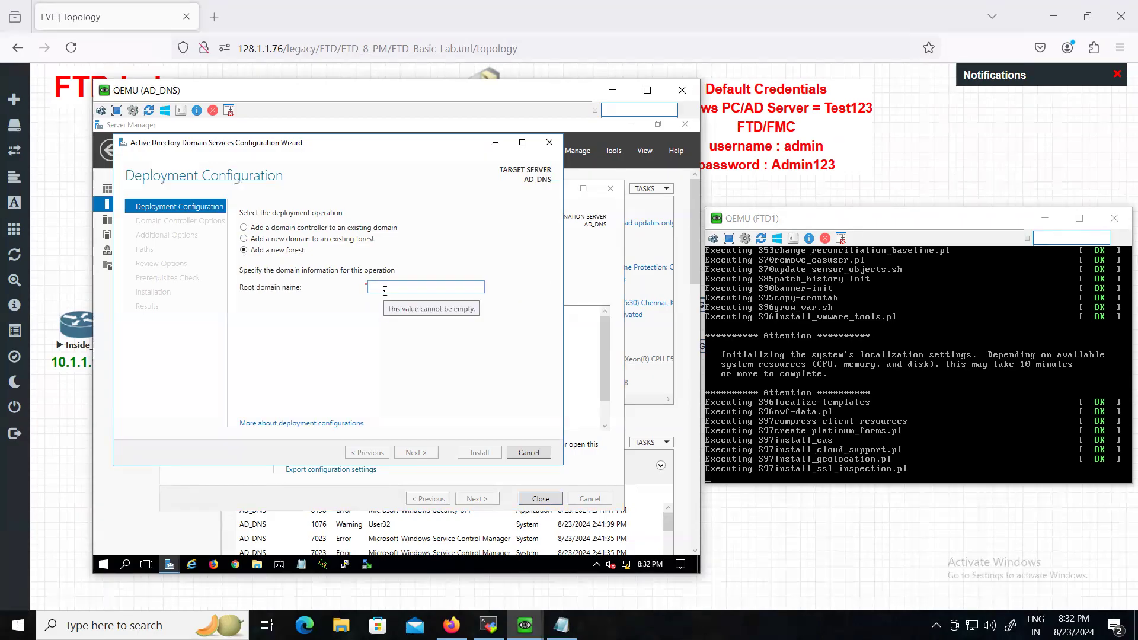
{"action": "type", "text": "CISCO"}
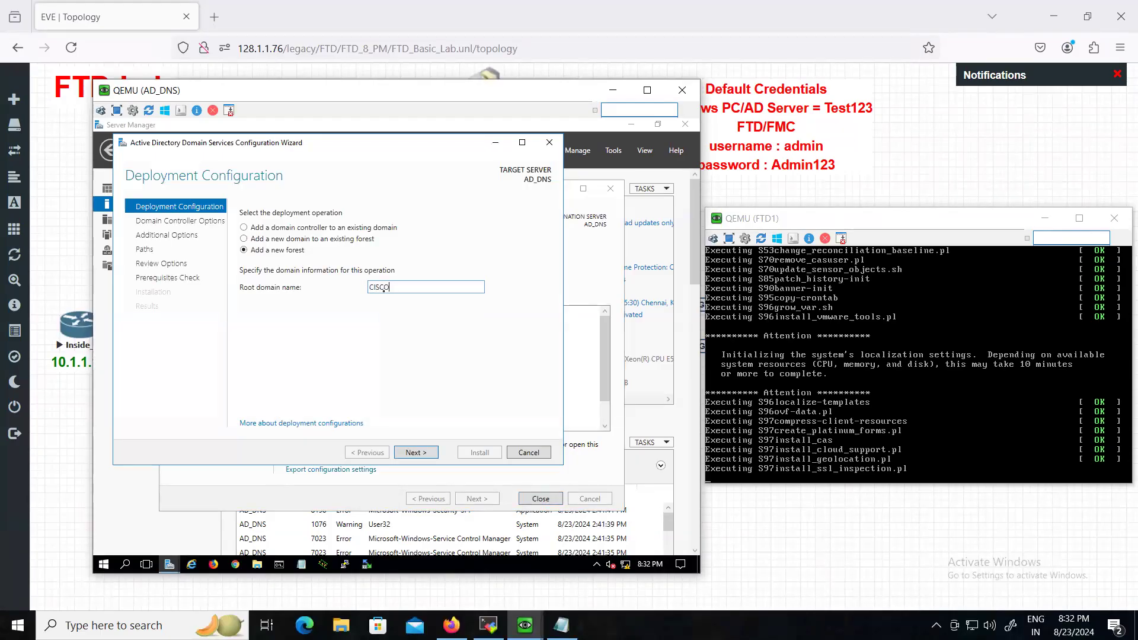
{"action": "type", "text": ".C"}
{"action": "key", "text": "BackSpace"}
{"action": "key", "text": "BackSpace"}
{"action": "key", "text": "BackSpace"}
{"action": "key", "text": "BackSpace"}
{"action": "key", "text": "BackSpace"}
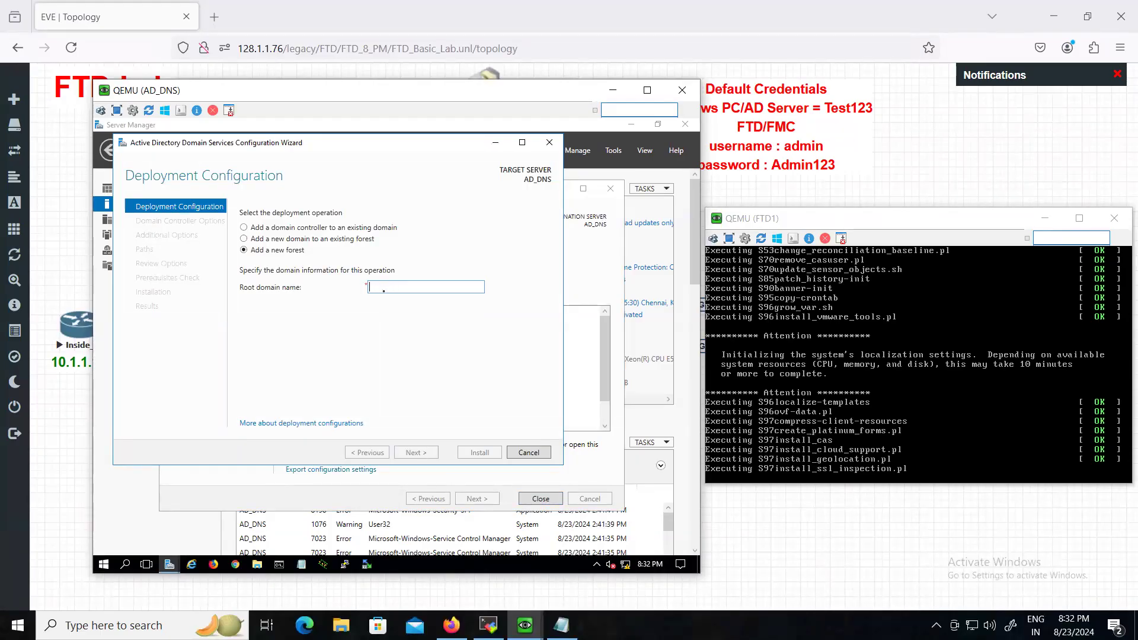
{"action": "type", "text": "cisco.com"}
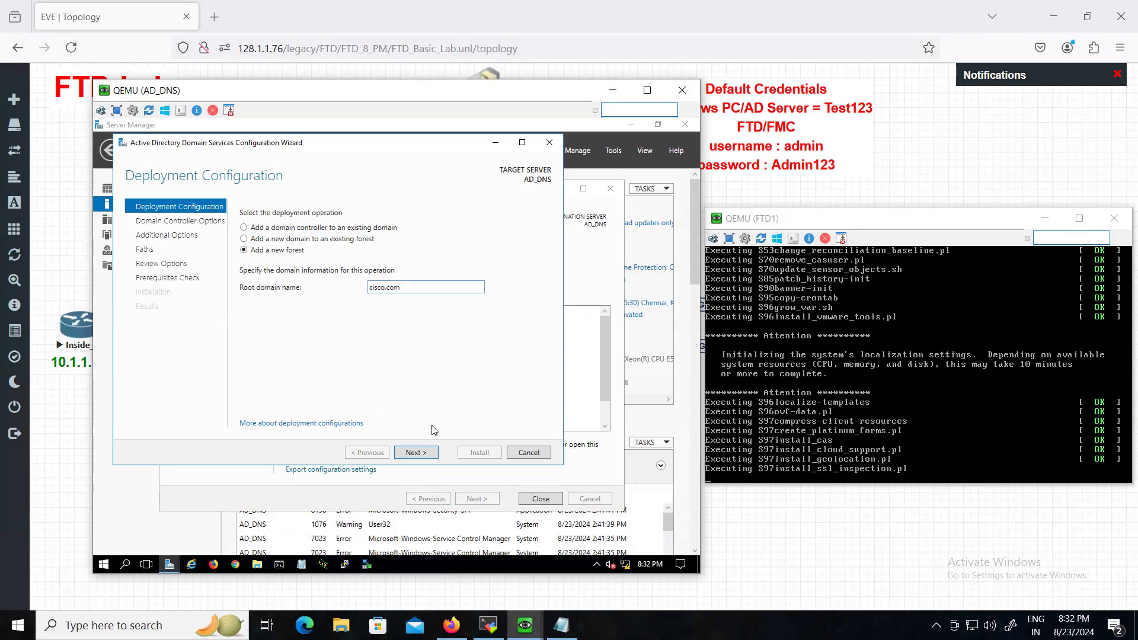
{"action": "left_click", "coordinate": [418, 453]}
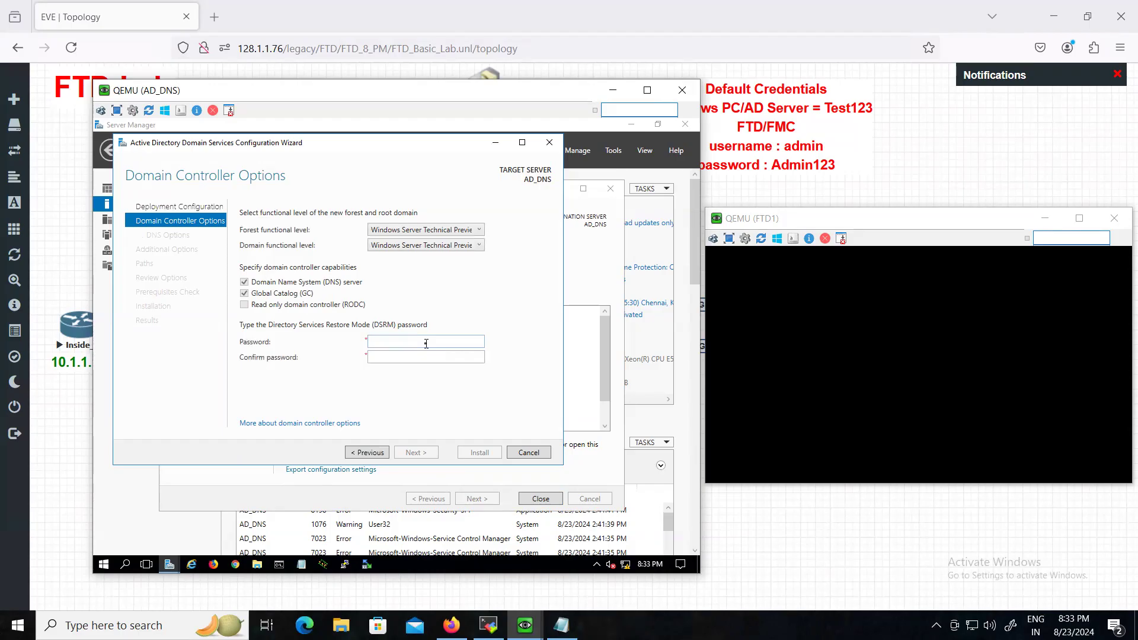
- Enter and confirm the Directory Services Restore Mode password, then continue
{"action": "left_click", "coordinate": [426, 343]}
{"action": "type", "text": "Test123"}
{"action": "key", "text": "Tab"}
{"action": "type", "text": "Test123"}
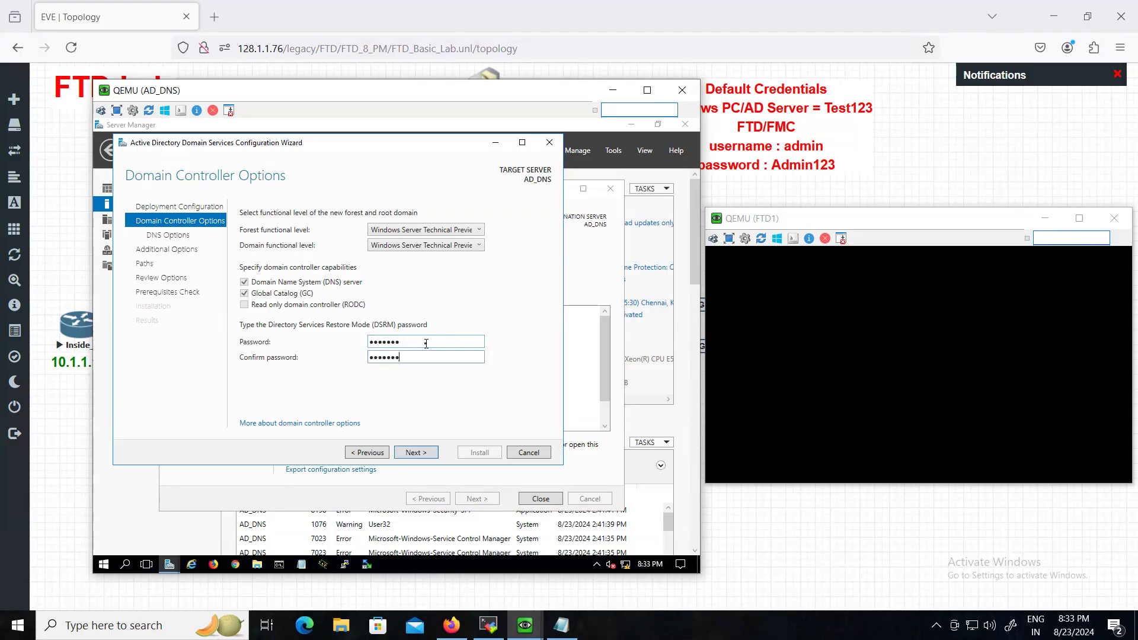
{"action": "left_click", "coordinate": [428, 453]}
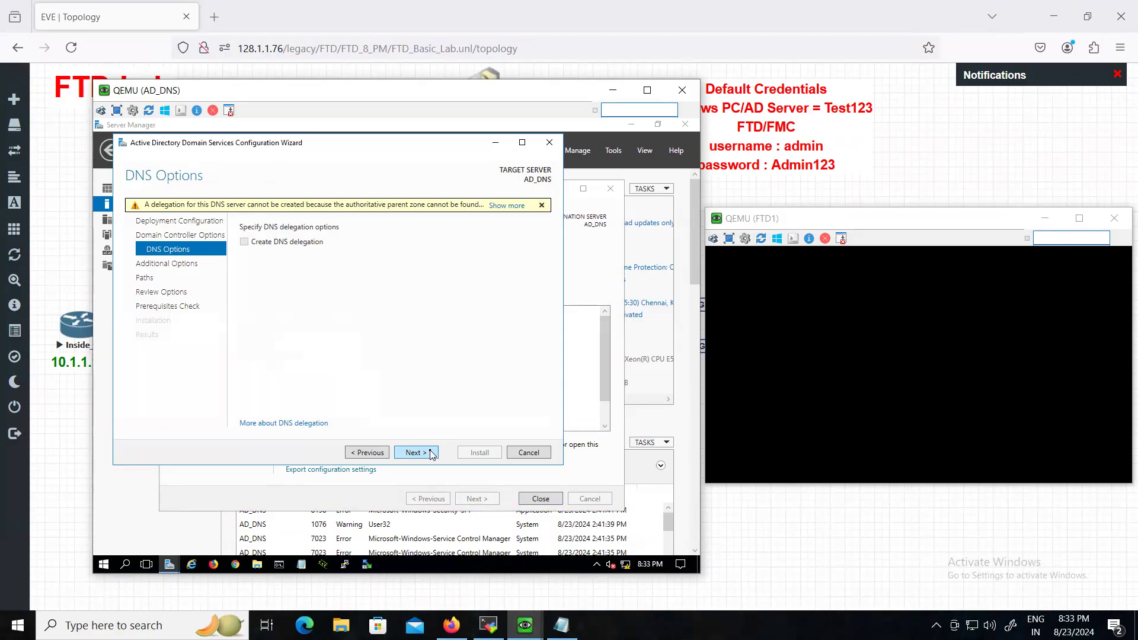
- Accept the default DNS options, NetBIOS name CISCO, and default NTDS and SYSVOL paths
{"action": "left_click", "coordinate": [432, 454]}
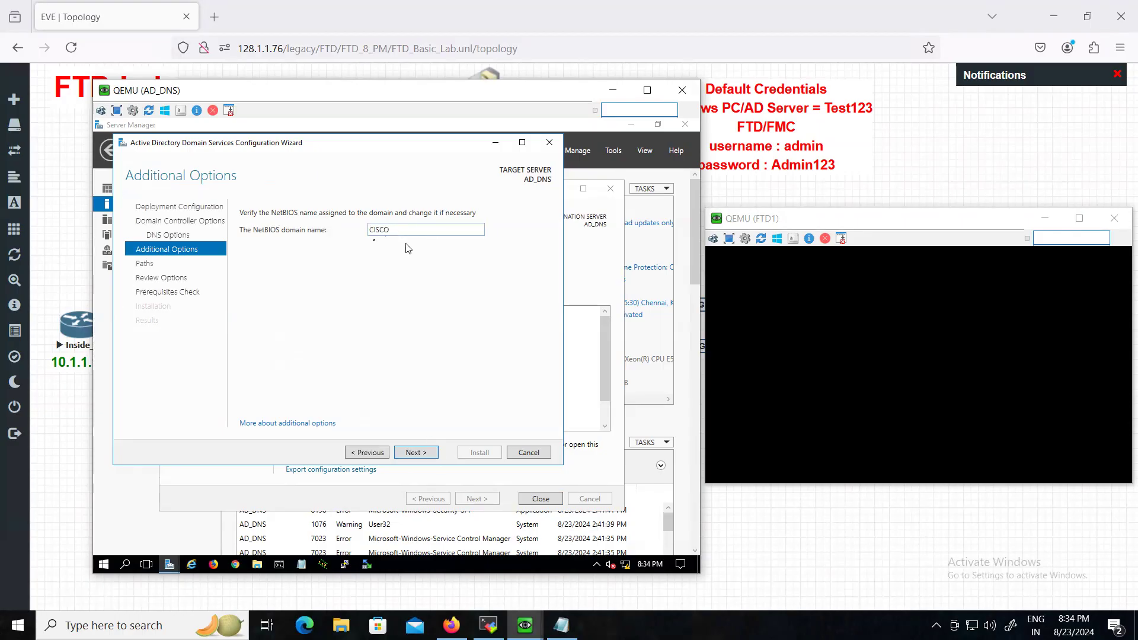
{"action": "left_click", "coordinate": [423, 455]}
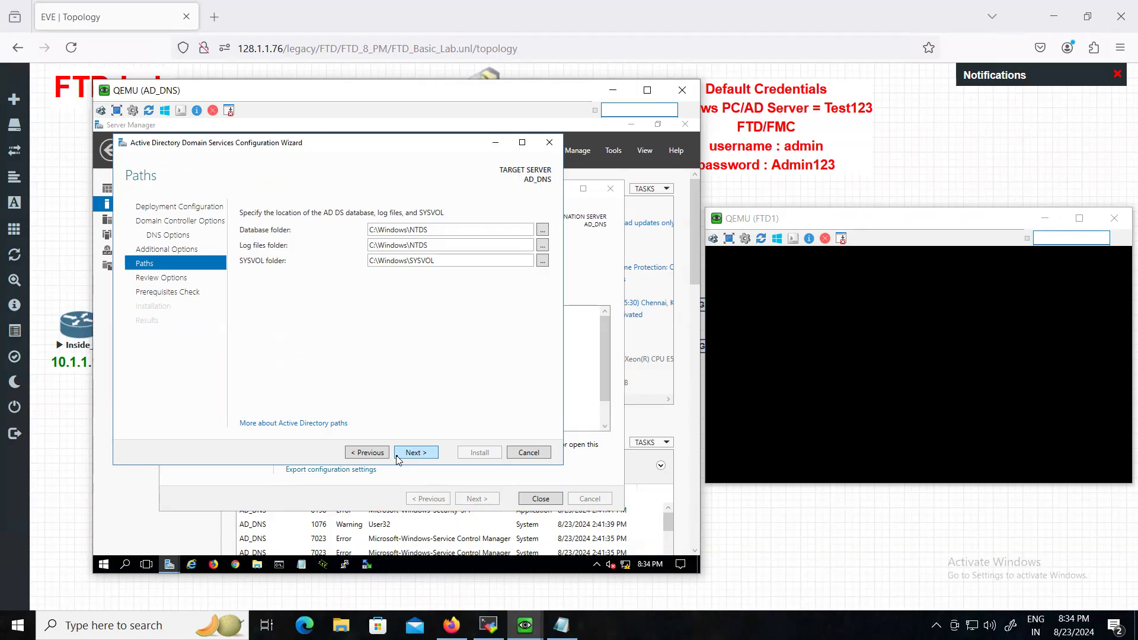
{"action": "left_click", "coordinate": [432, 454]}
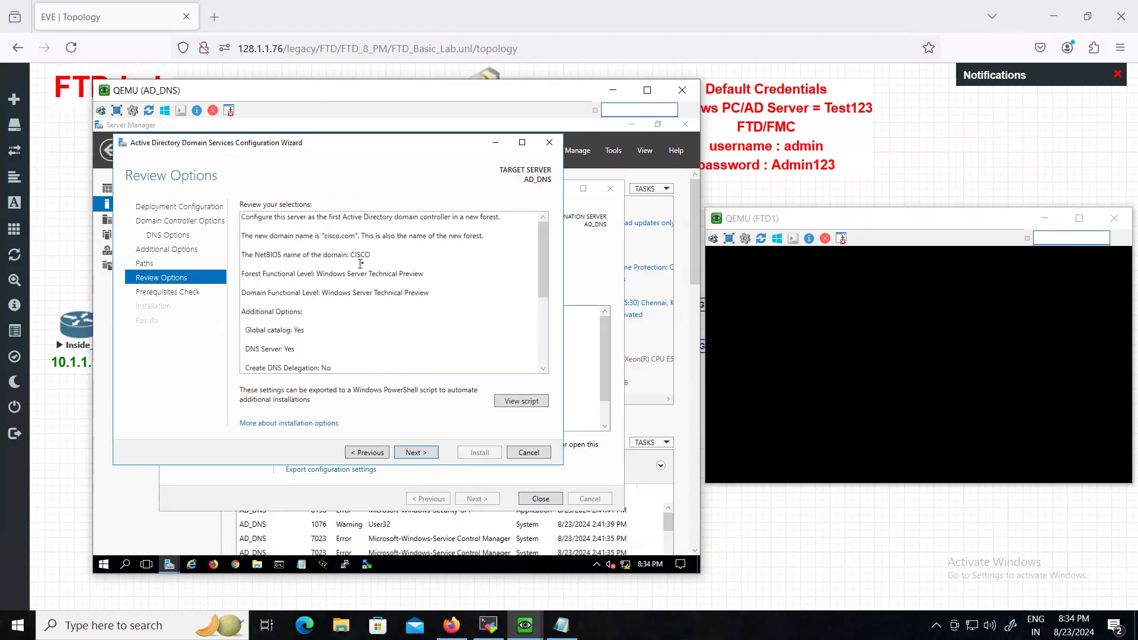
- Review the domain controller settings summary and run the prerequisites check
{"action": "scroll", "coordinate": [365, 288], "scroll_direction": "down", "scroll_amount": 5}
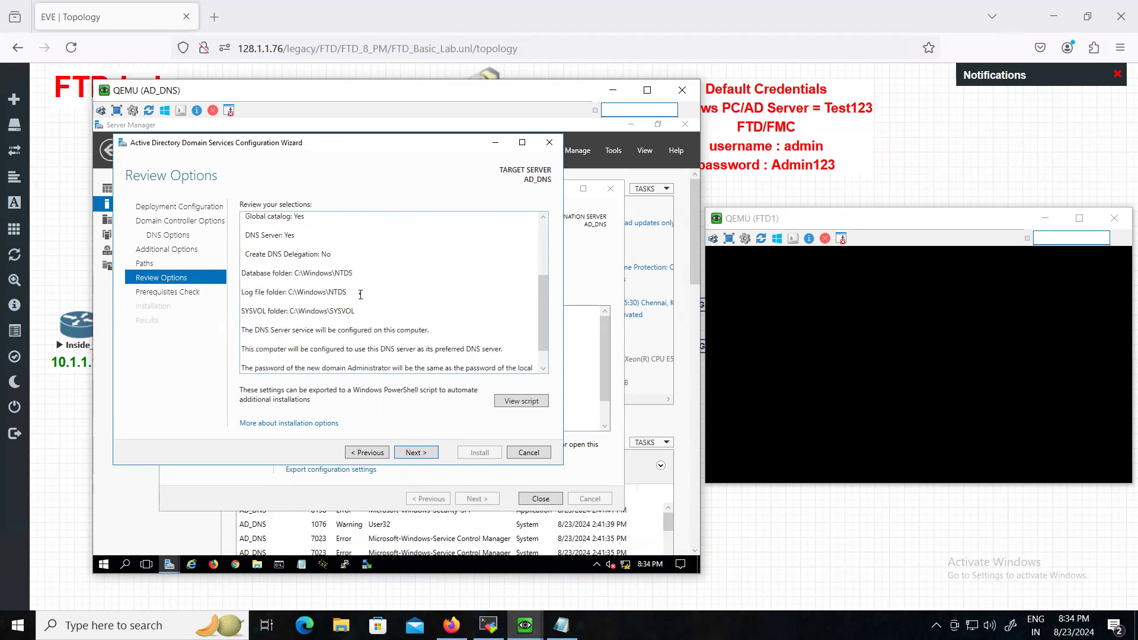
{"action": "scroll", "coordinate": [353, 321], "scroll_direction": "up", "scroll_amount": 5}
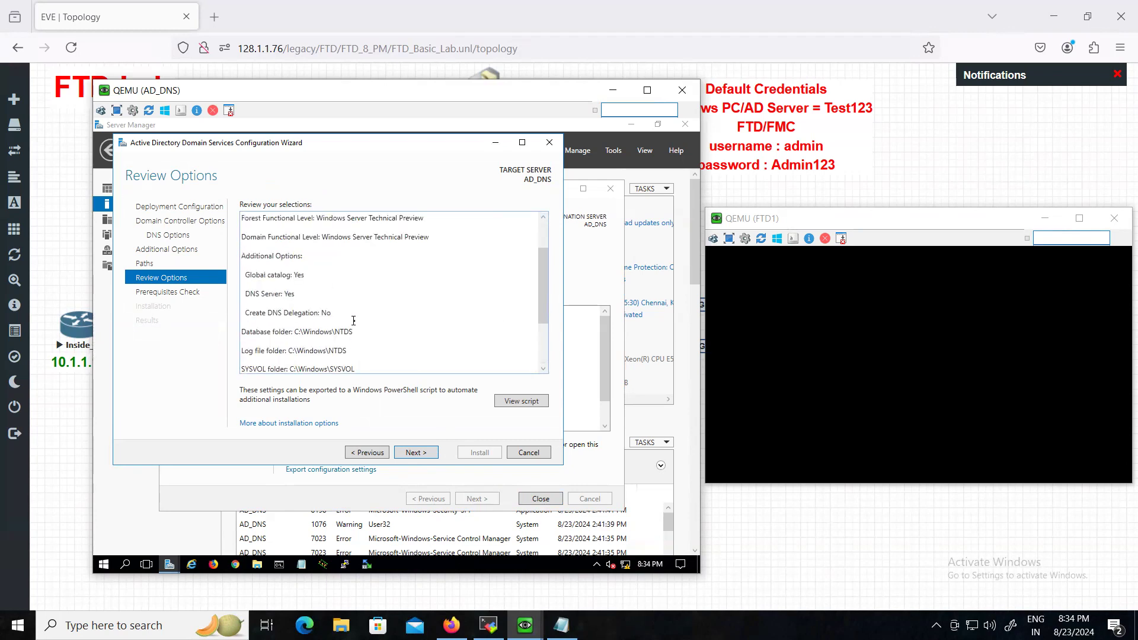
{"action": "scroll", "coordinate": [361, 327], "scroll_direction": "down", "scroll_amount": 5}
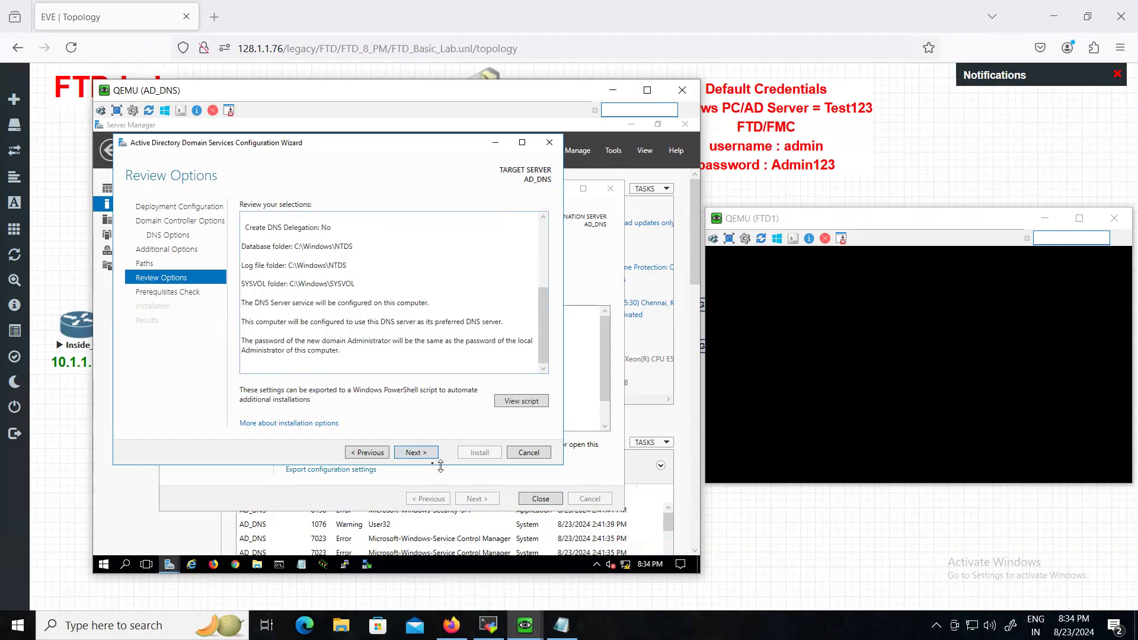
{"action": "left_click", "coordinate": [415, 453]}
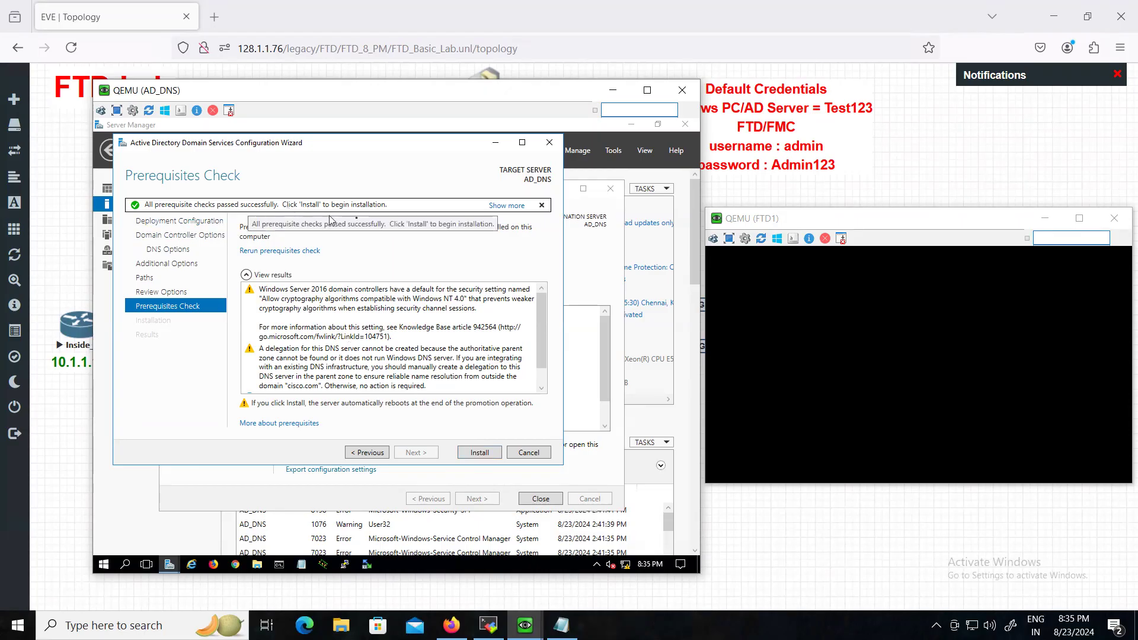
- Install the domain controller and dismiss the restart sign-out notice
{"action": "left_click", "coordinate": [480, 454]}
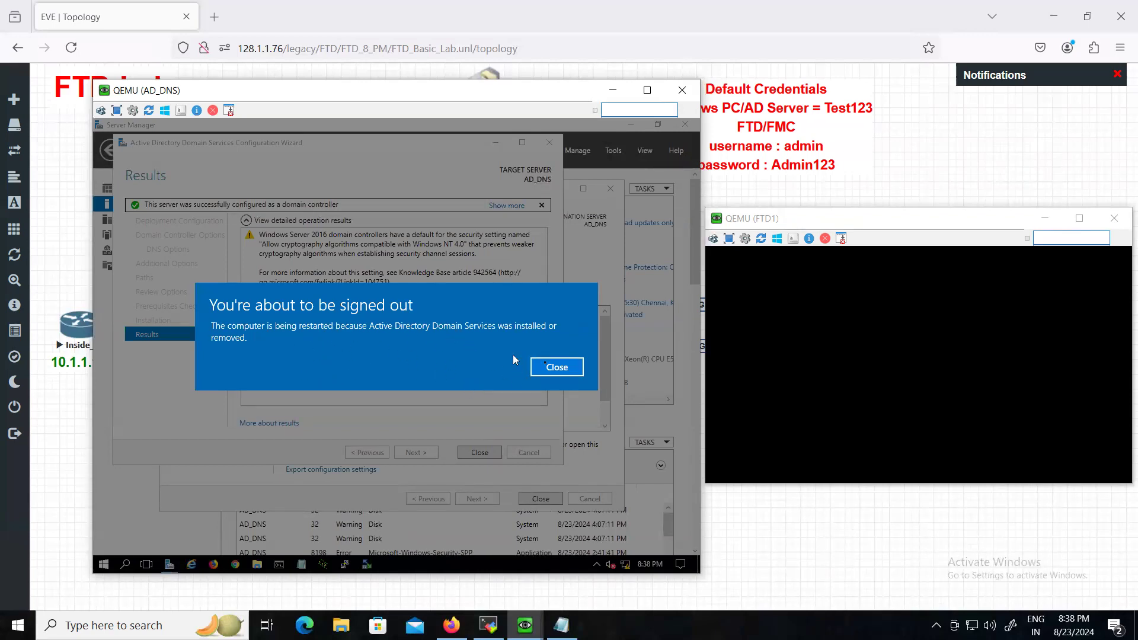
{"action": "left_click", "coordinate": [551, 367]}
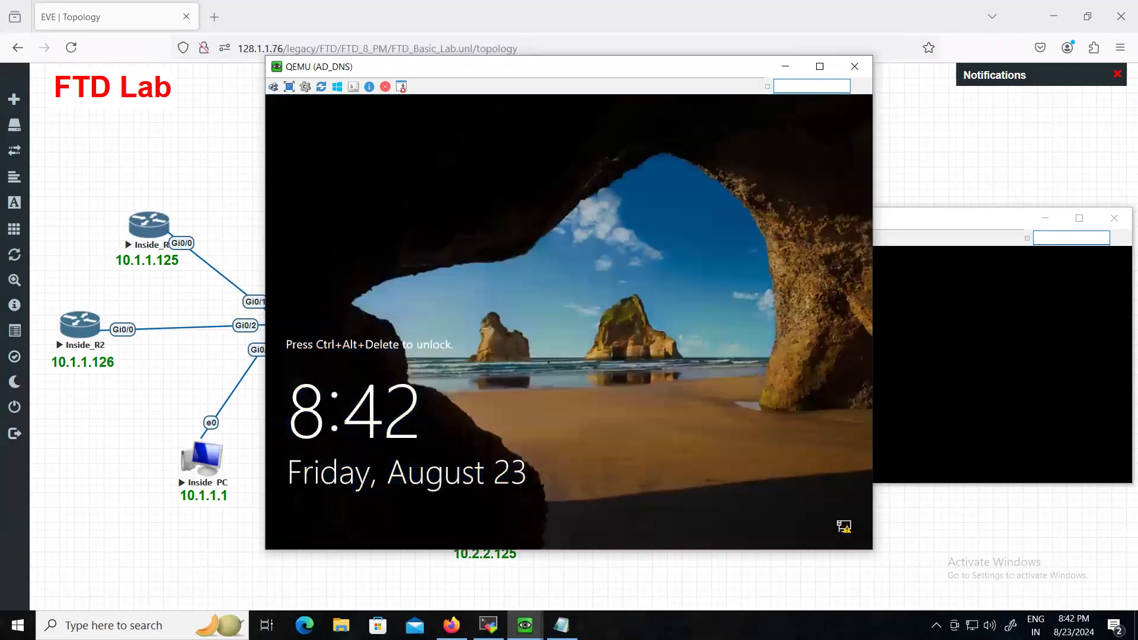
- Sign in to the locked AD_DNS server as Administrator with the current password
{"action": "left_click", "coordinate": [275, 88]}
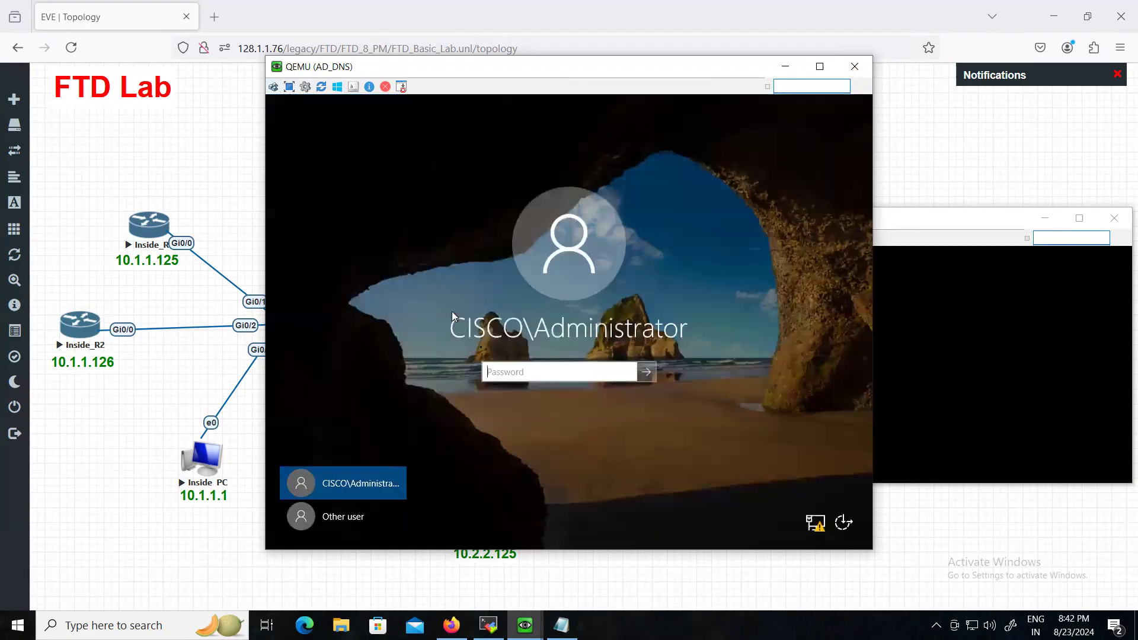
{"action": "left_click", "coordinate": [536, 375]}
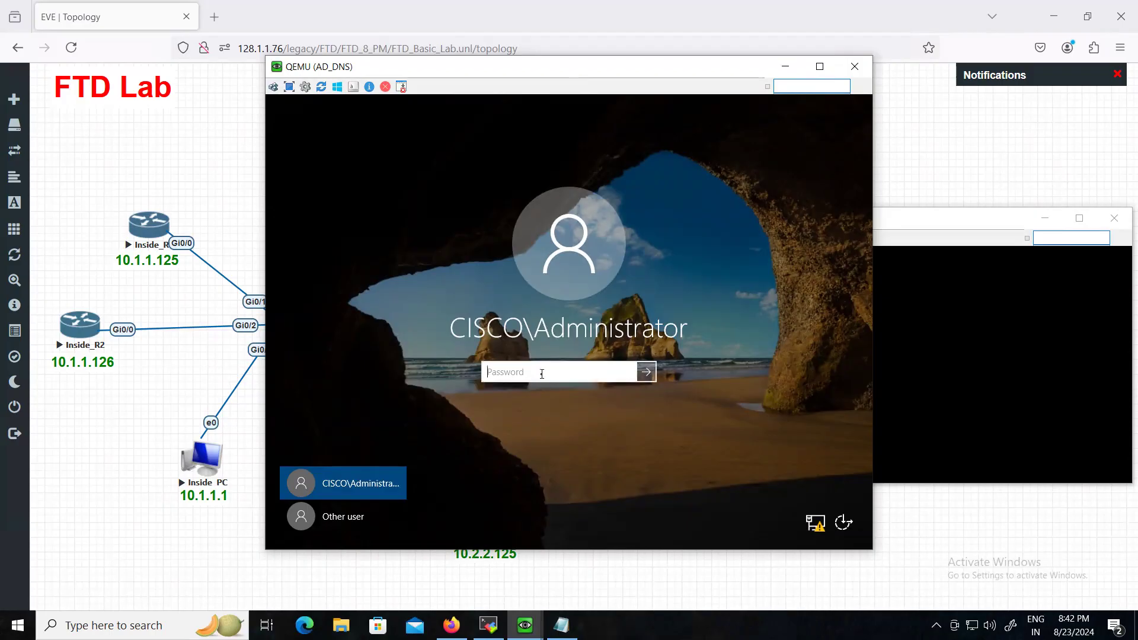
{"action": "type", "text": "cisco123"}
{"action": "key", "text": "Return"}
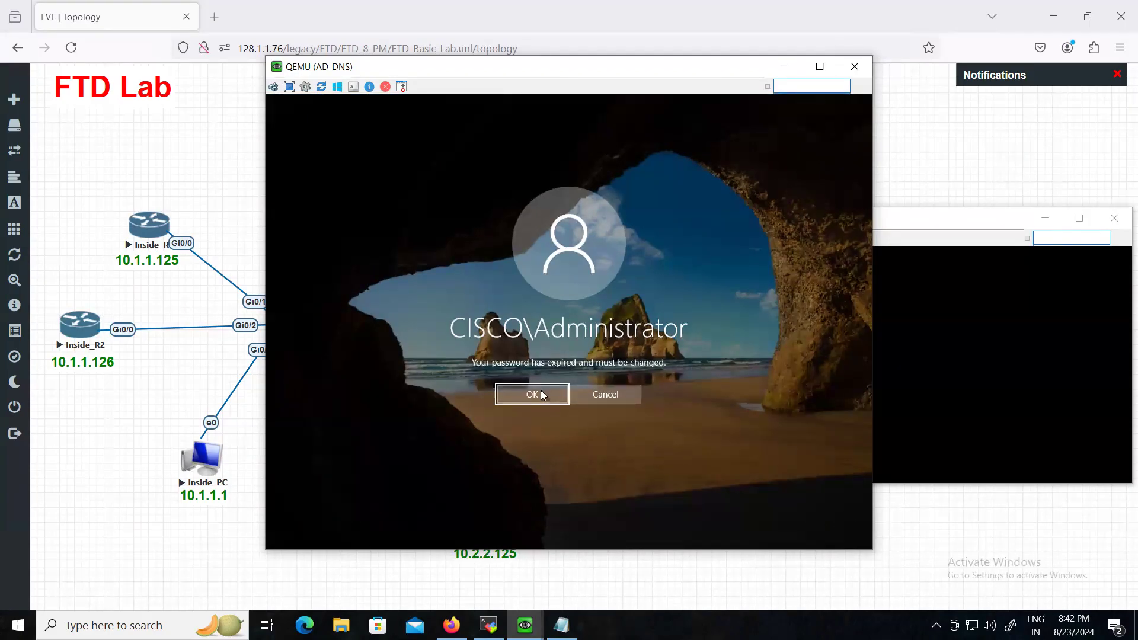
- Replace the expired Administrator password with a new one and continue signing in
{"action": "left_click", "coordinate": [531, 394]}
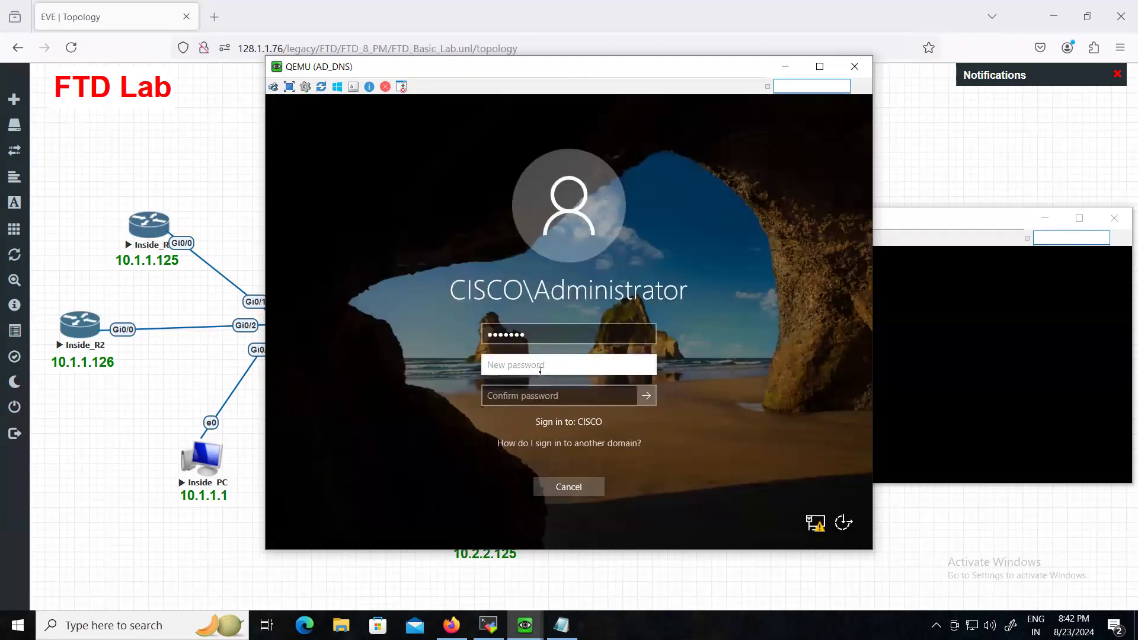
{"action": "type", "text": "Cisco123"}
{"action": "key", "text": "Tab"}
{"action": "type", "text": "Cisco123"}
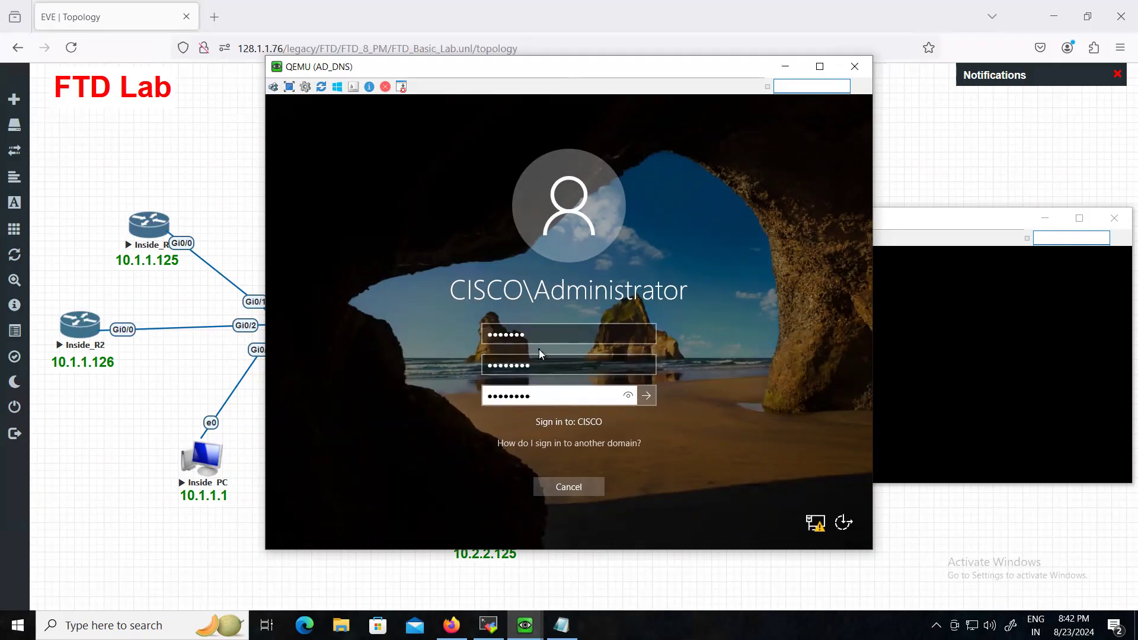
{"action": "key", "text": "Return"}
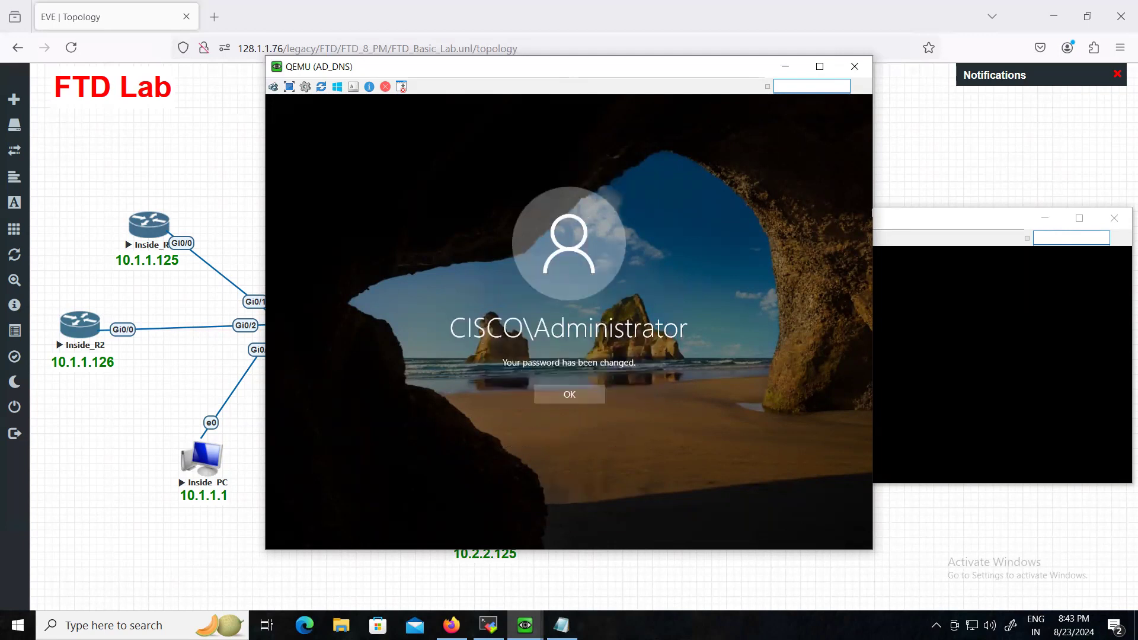
{"action": "left_click", "coordinate": [585, 393]}
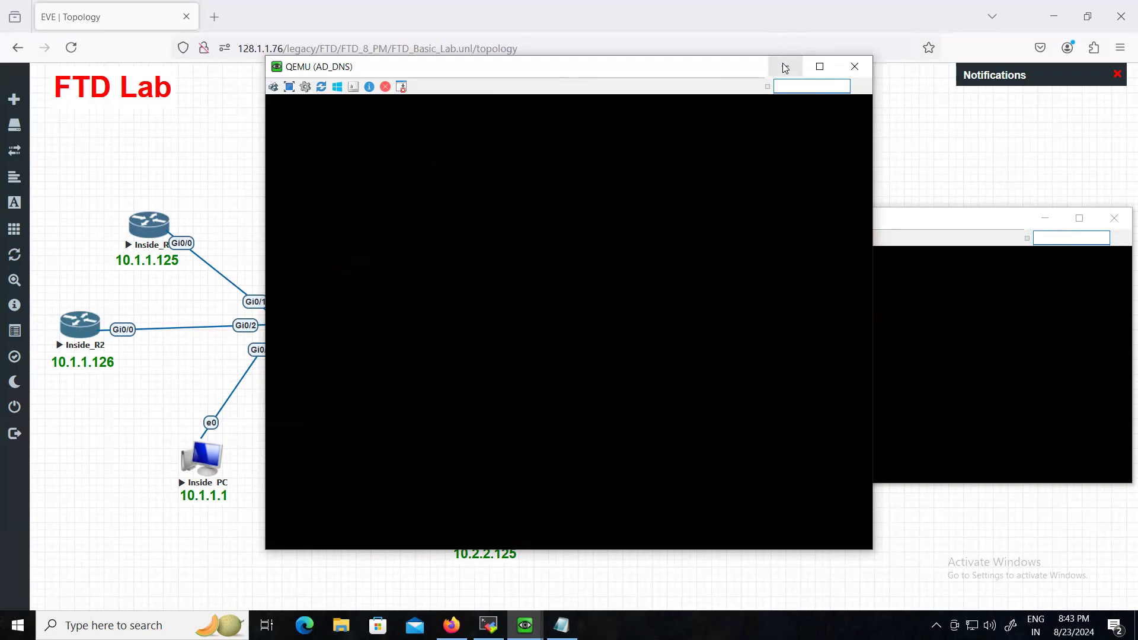
- Add an 'AD new password :' line with the new password to the Default Credentials note
{"action": "left_click", "coordinate": [785, 68]}
{"action": "left_click", "coordinate": [793, 134]}
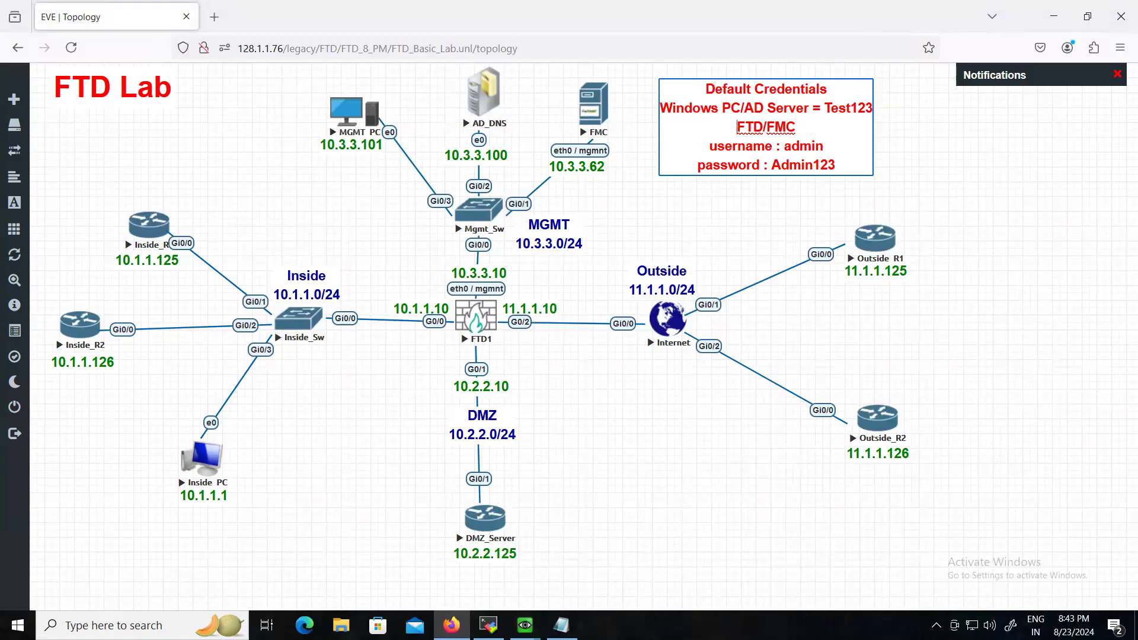
{"action": "key", "text": "Return"}
{"action": "type", "text": "AD"}
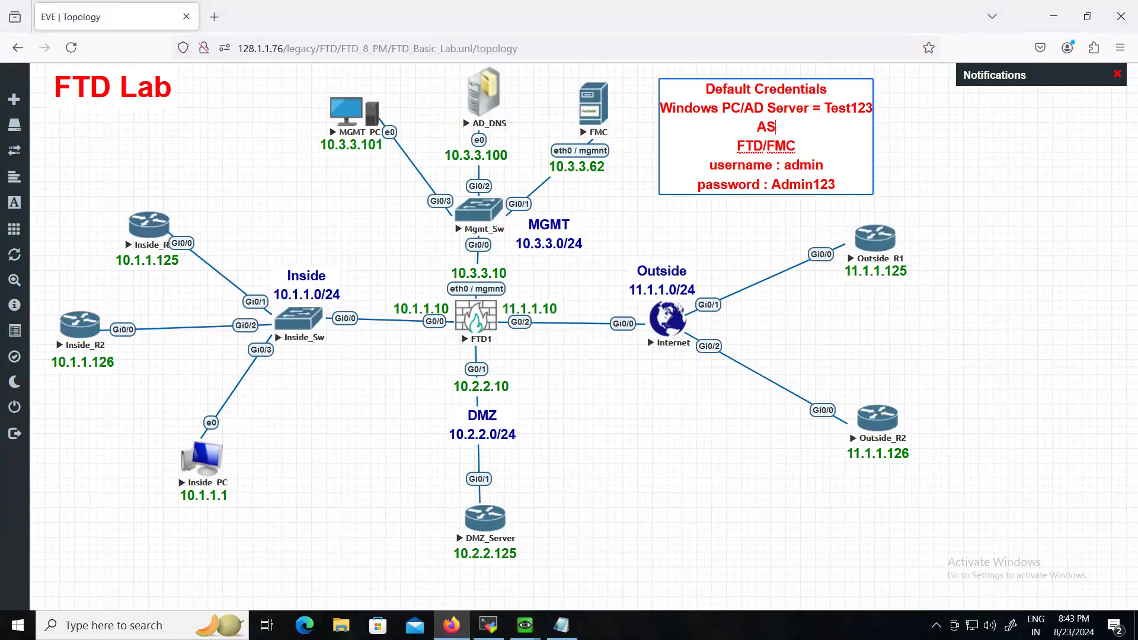
{"action": "type", "text": " new password"}
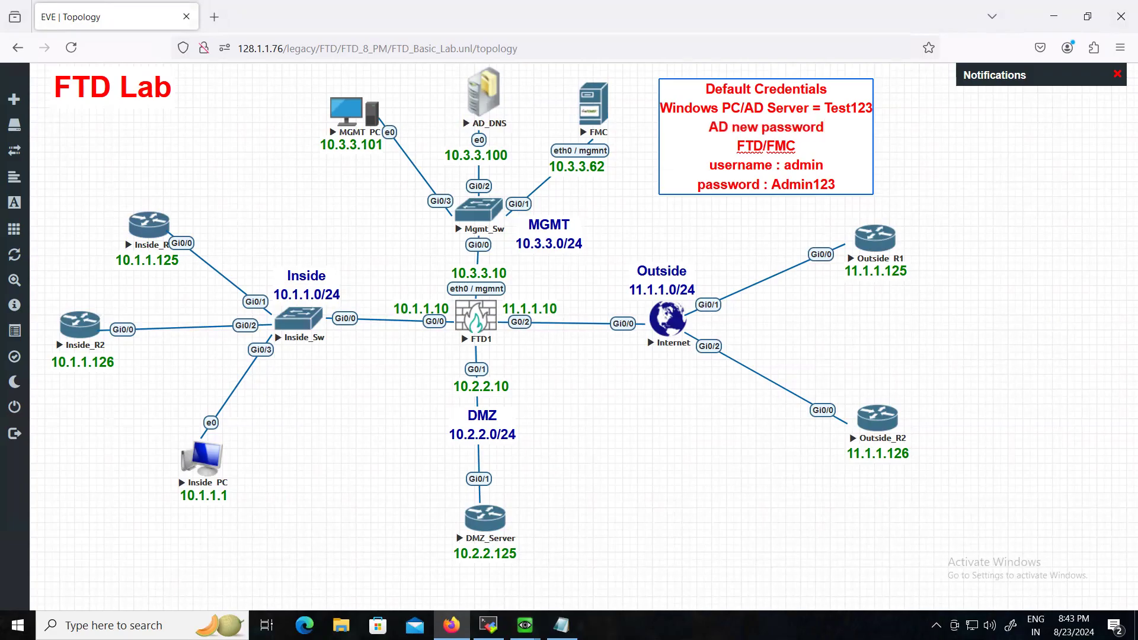
{"action": "type", "text": " :"}
{"action": "type", "text": "sc"}
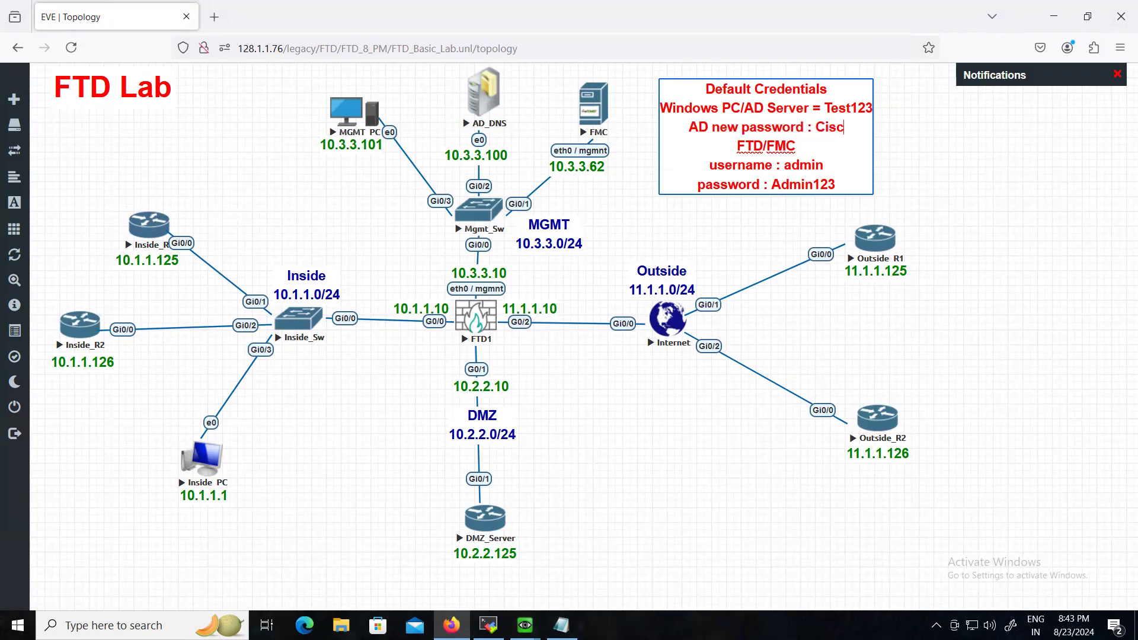
{"action": "type", "text": "0123"}
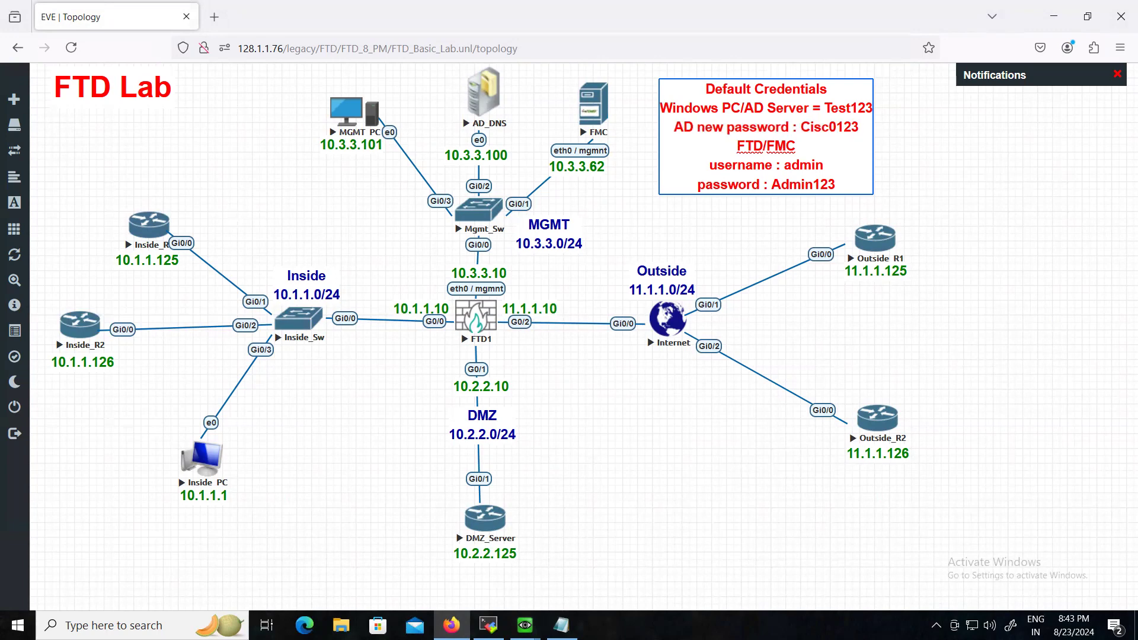
{"action": "left_click", "coordinate": [927, 150]}
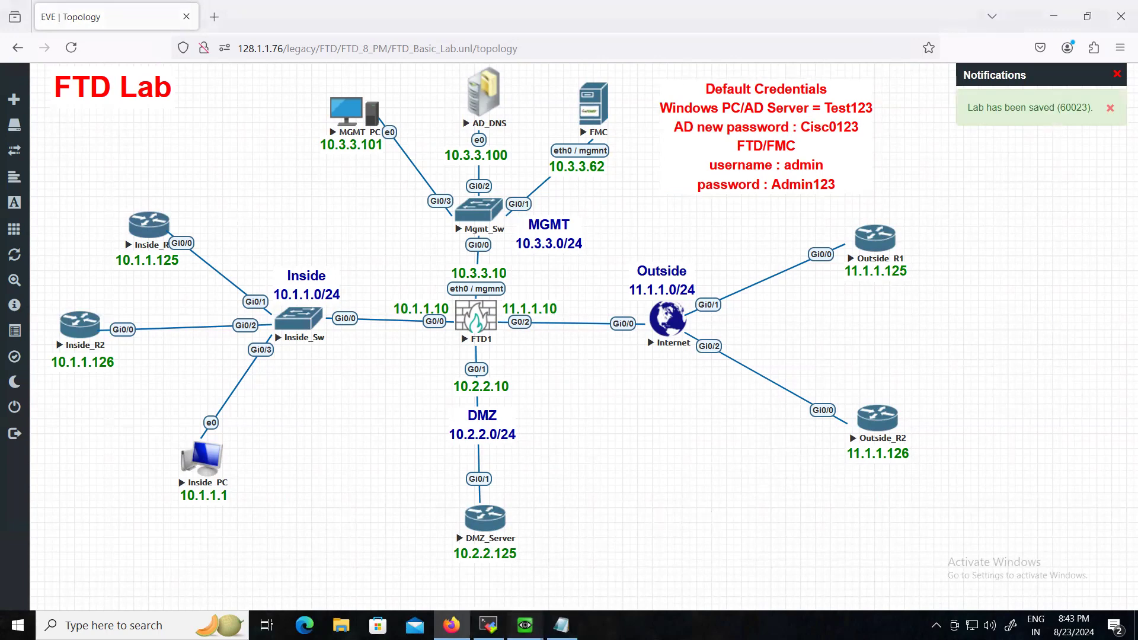
- Show AD_DNS Local Server properties in Server Manager and open the Tools menu
{"action": "mouse_move", "coordinate": [525, 626]}
{"action": "left_click", "coordinate": [570, 572]}
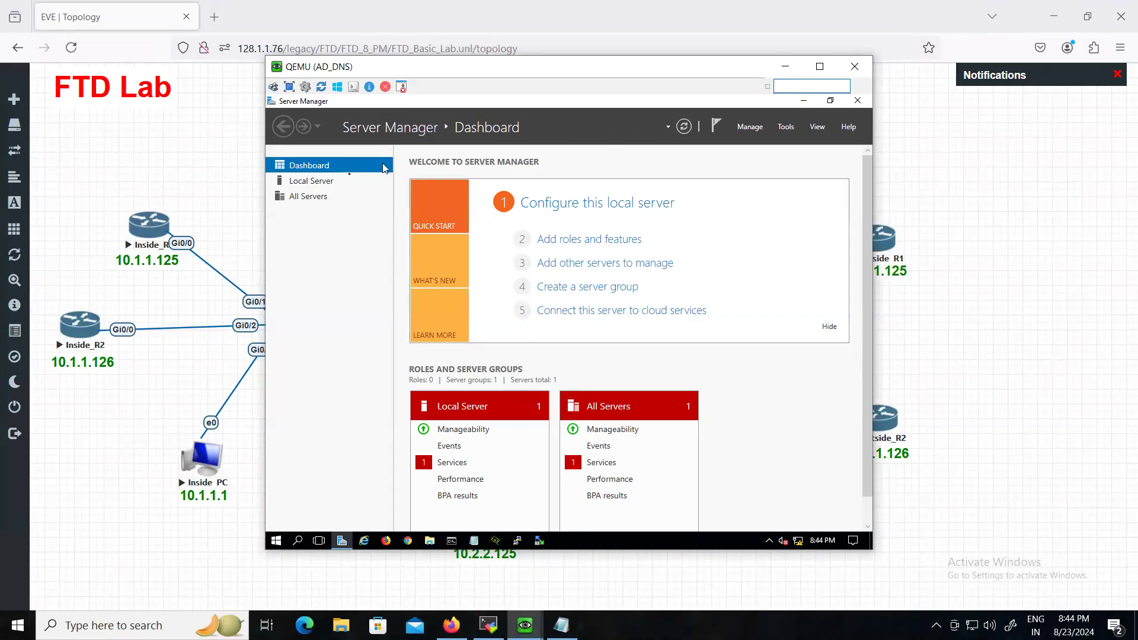
{"action": "left_click", "coordinate": [313, 182]}
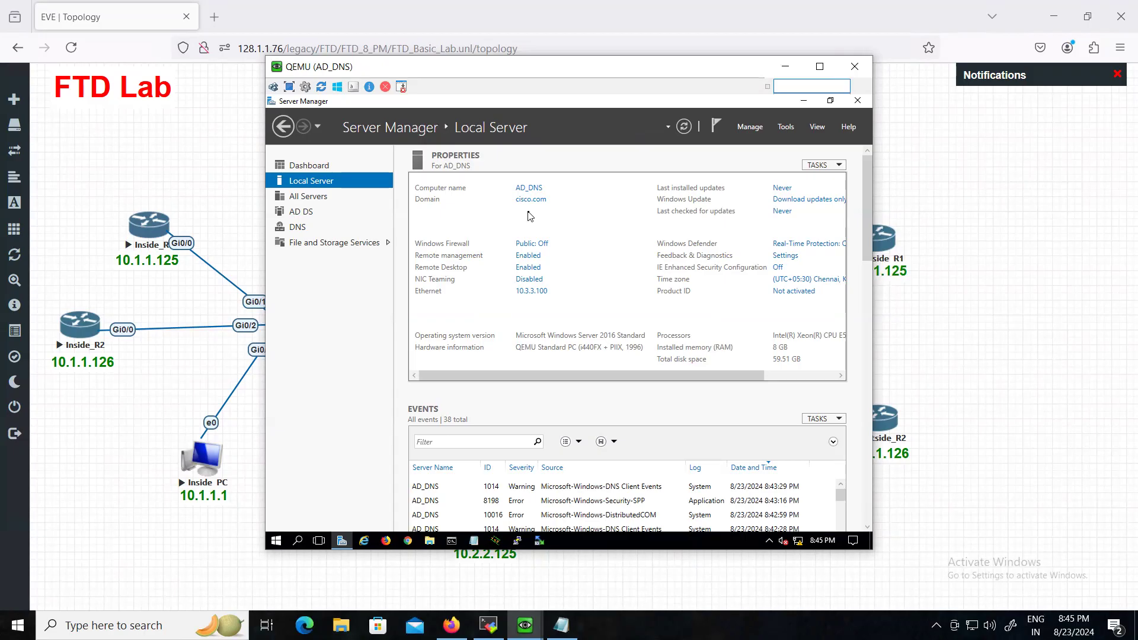
{"action": "left_click", "coordinate": [785, 127]}
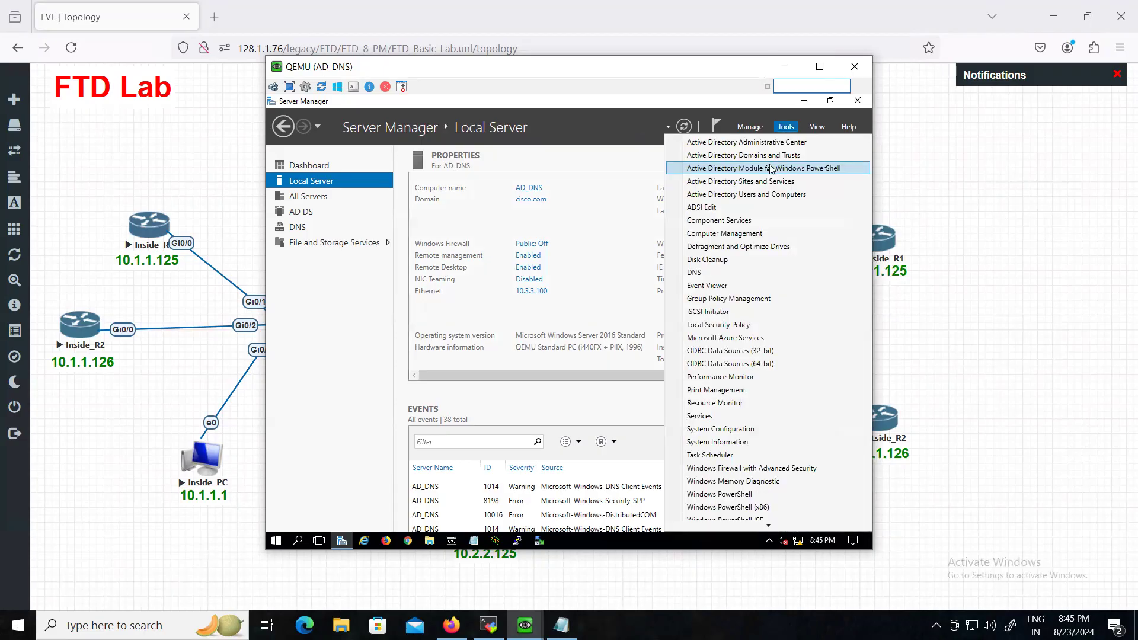
- Open DNS Manager and display the cisco.com forward lookup zone records in a wider window
{"action": "left_click", "coordinate": [714, 274]}
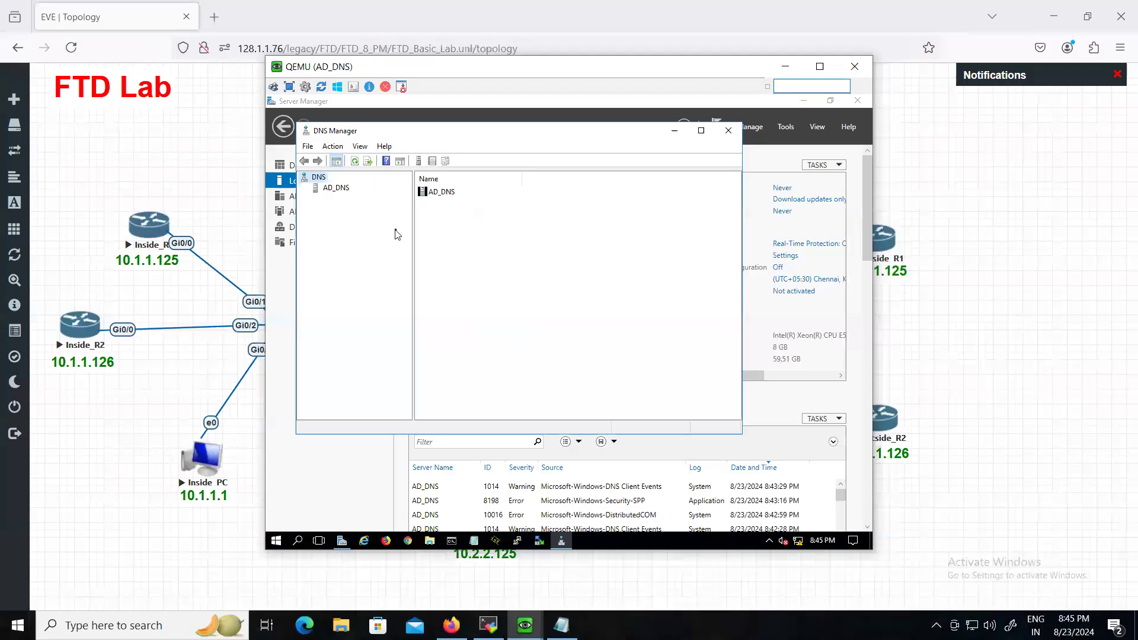
{"action": "left_click_drag", "start_coordinate": [515, 73], "coordinate": [447, 108]}
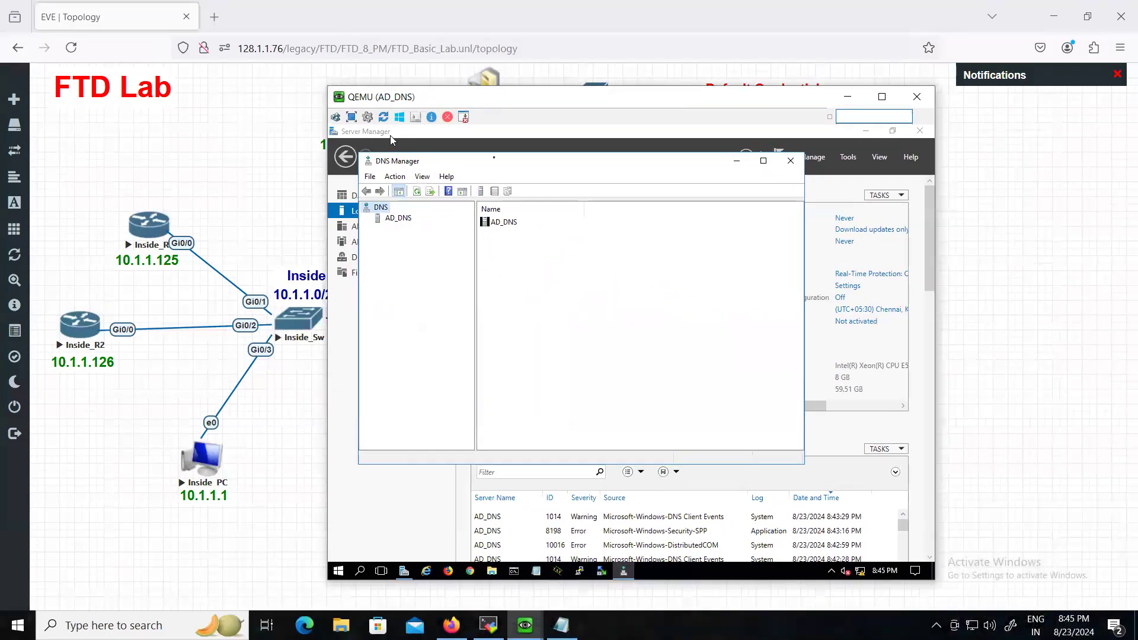
{"action": "left_click", "coordinate": [392, 219]}
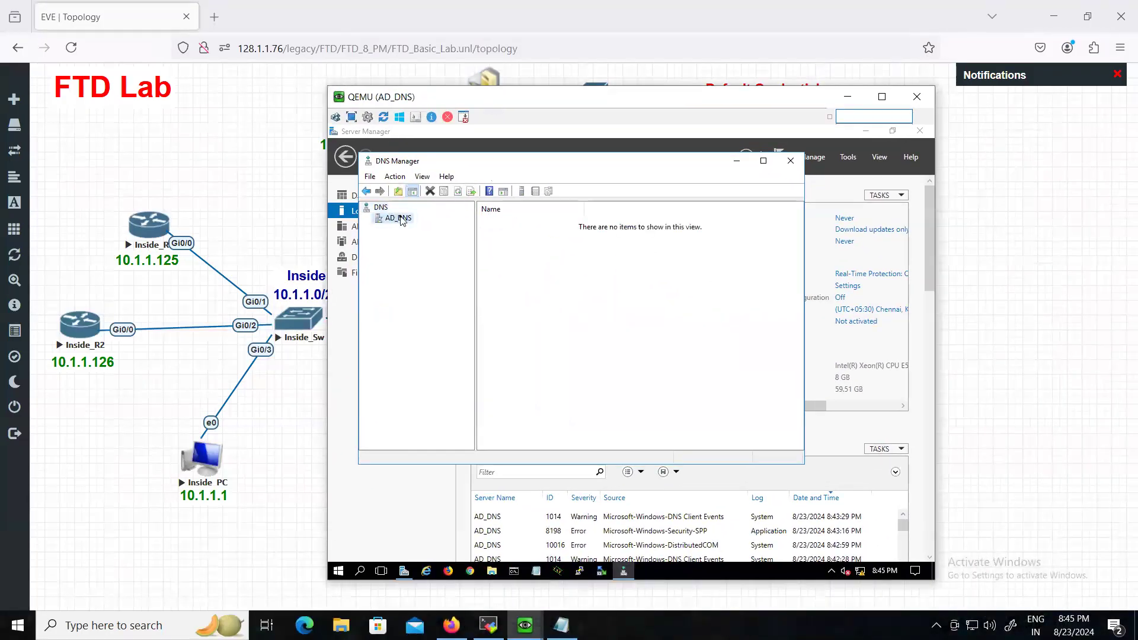
{"action": "left_click", "coordinate": [366, 219]}
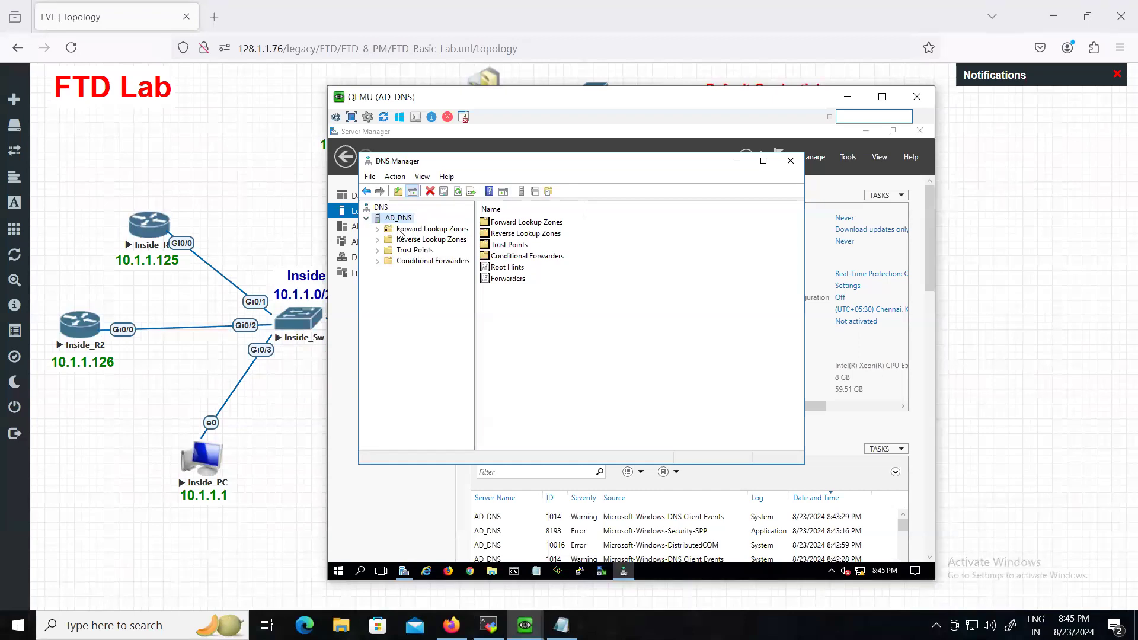
{"action": "left_click", "coordinate": [378, 230]}
{"action": "left_click", "coordinate": [395, 230]}
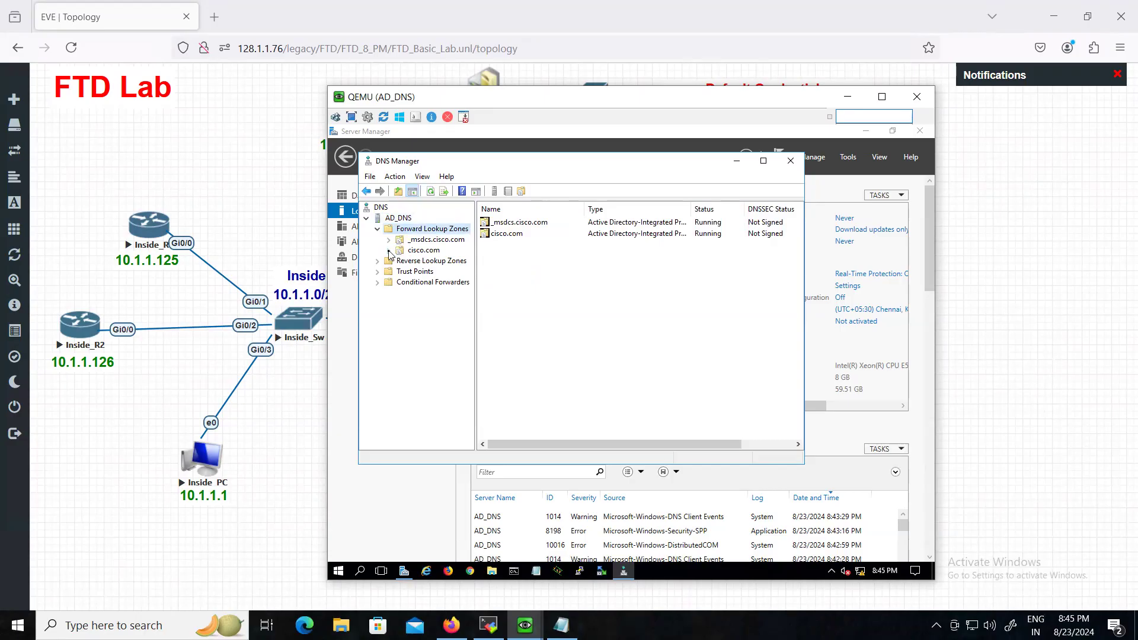
{"action": "double_click", "coordinate": [408, 251]}
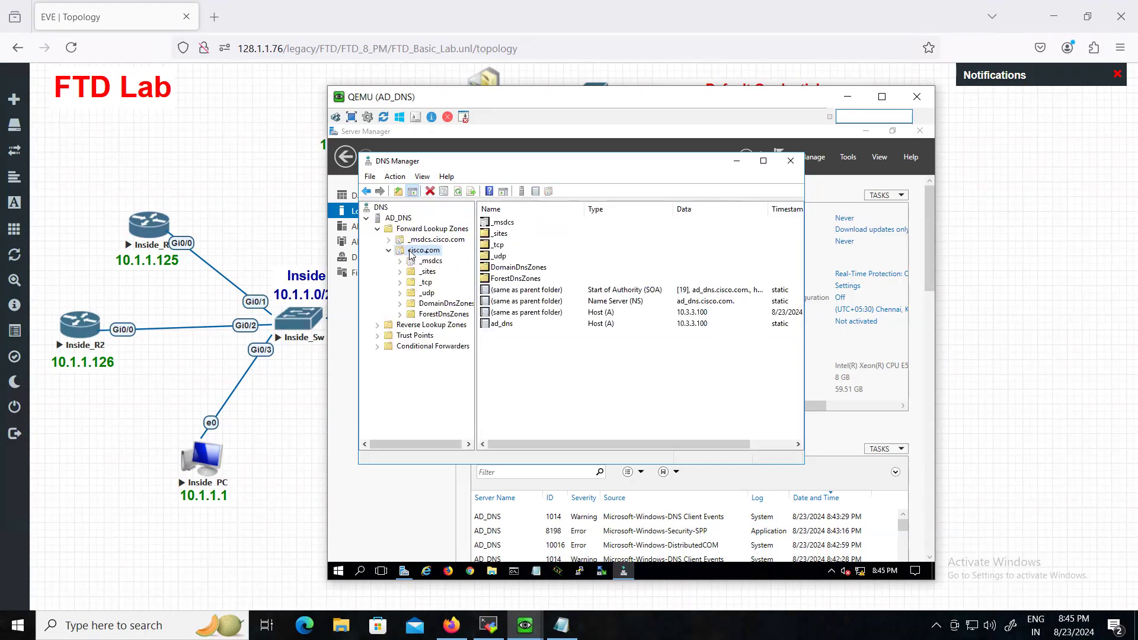
{"action": "left_click", "coordinate": [519, 345]}
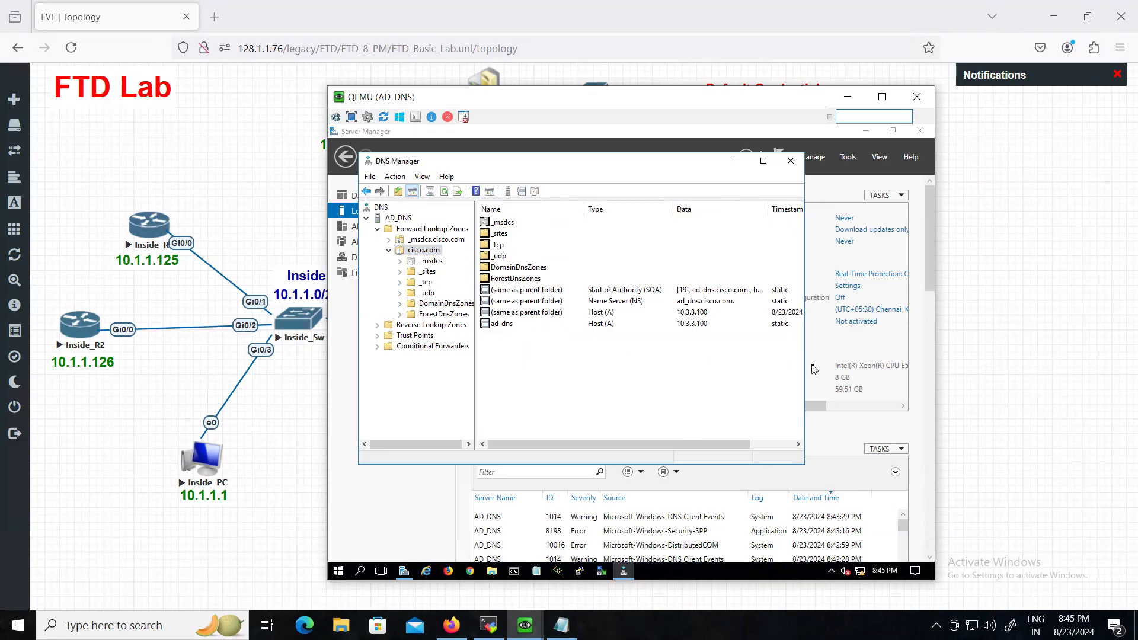
{"action": "left_click_drag", "start_coordinate": [808, 356], "coordinate": [855, 355]}
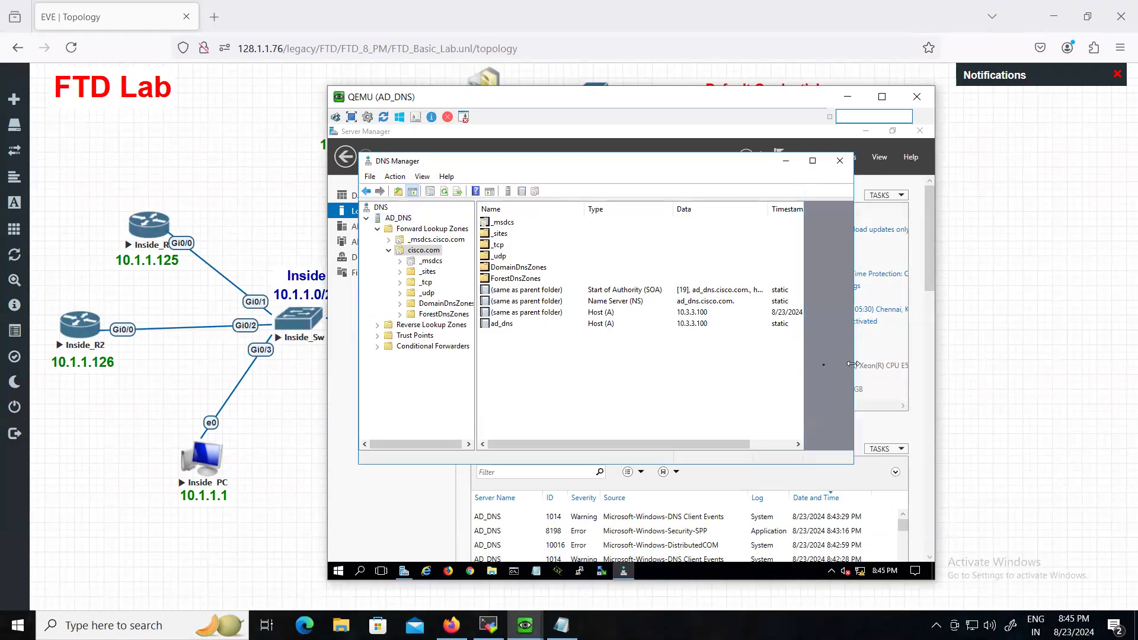
- Add host record ftd at 10.3.3.10 to the cisco.com zone
{"action": "right_click", "coordinate": [529, 341]}
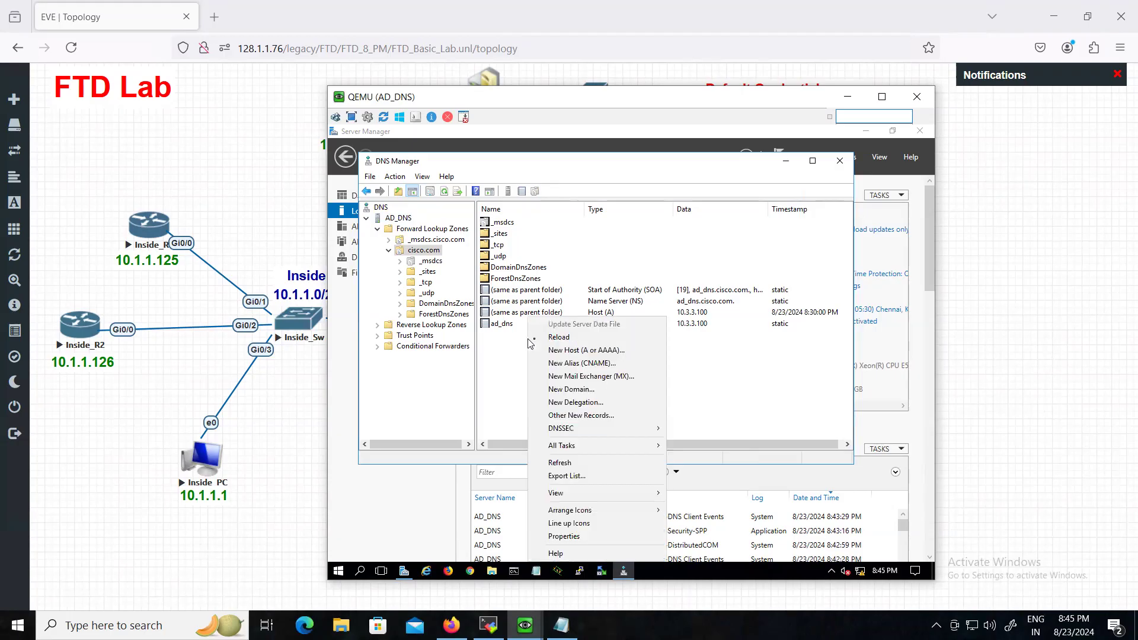
{"action": "left_click", "coordinate": [567, 352]}
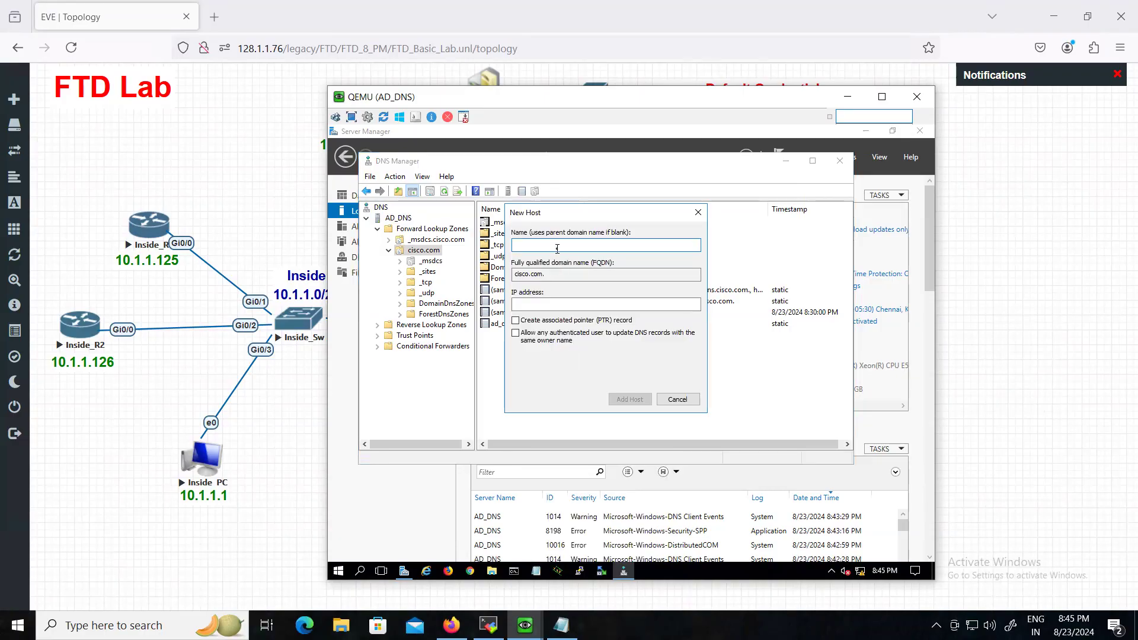
{"action": "type", "text": "ftd"}
{"action": "left_click", "coordinate": [549, 304]}
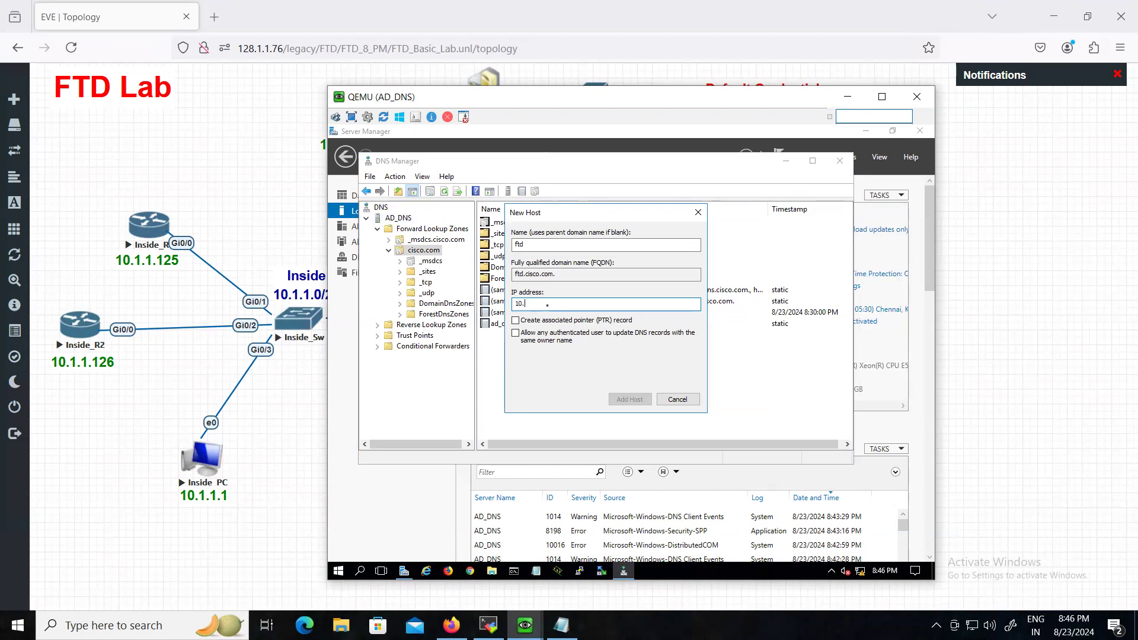
{"action": "type", "text": "10.3.3.10"}
{"action": "left_click", "coordinate": [631, 402]}
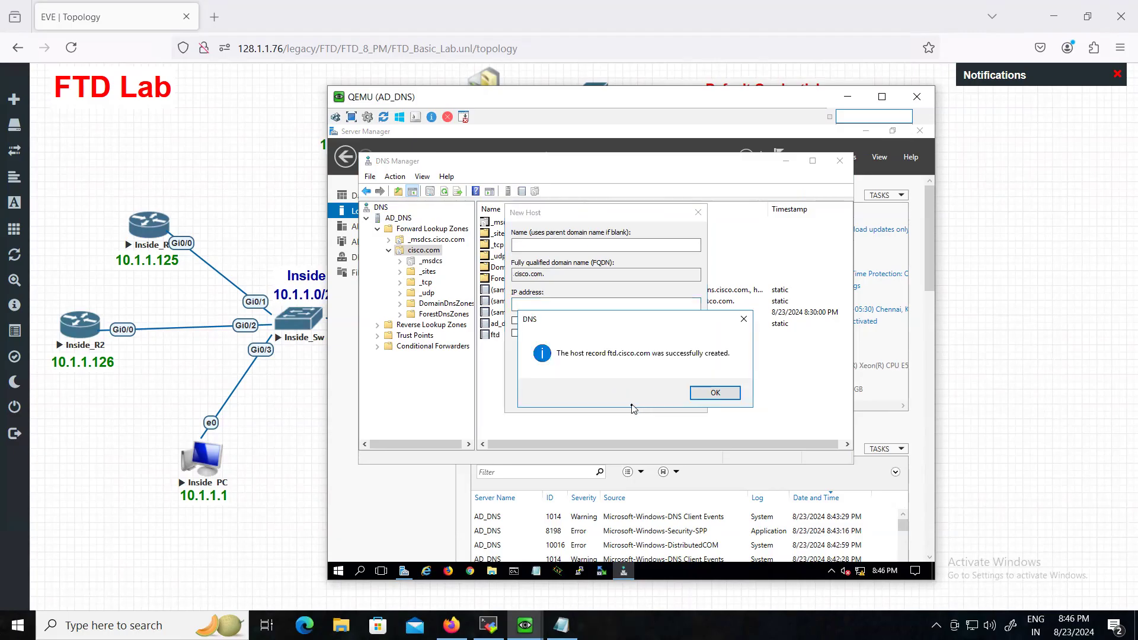
{"action": "left_click", "coordinate": [715, 393]}
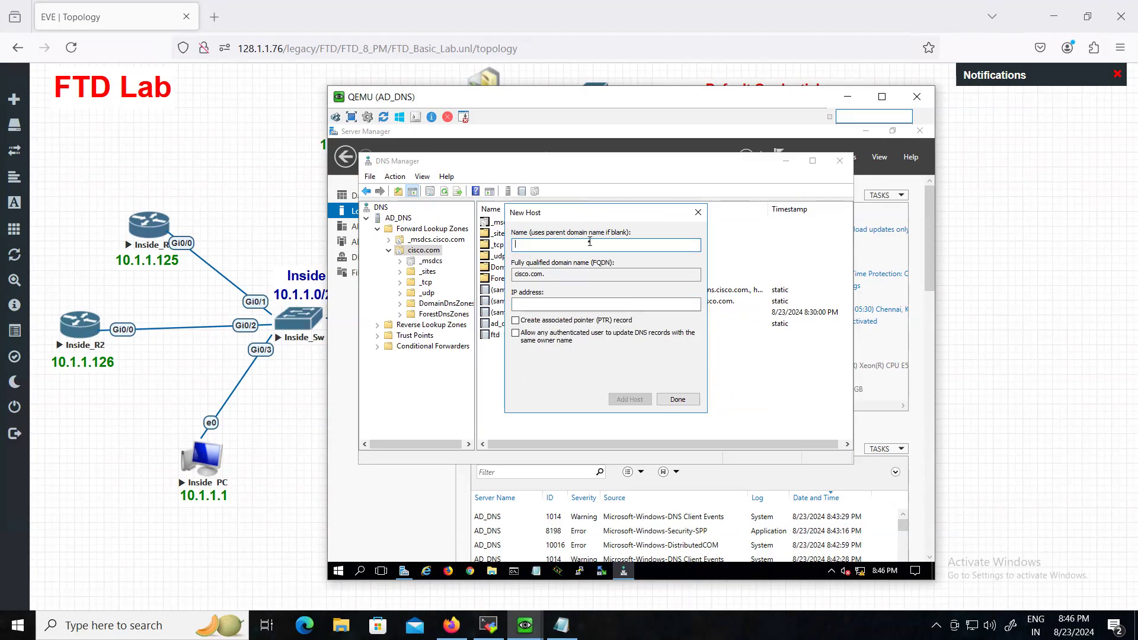
- Add host record fmc at 10.3.3.62, then close the New Host dialog and DNS Manager
{"action": "type", "text": "fmc"}
{"action": "left_click", "coordinate": [567, 305]}
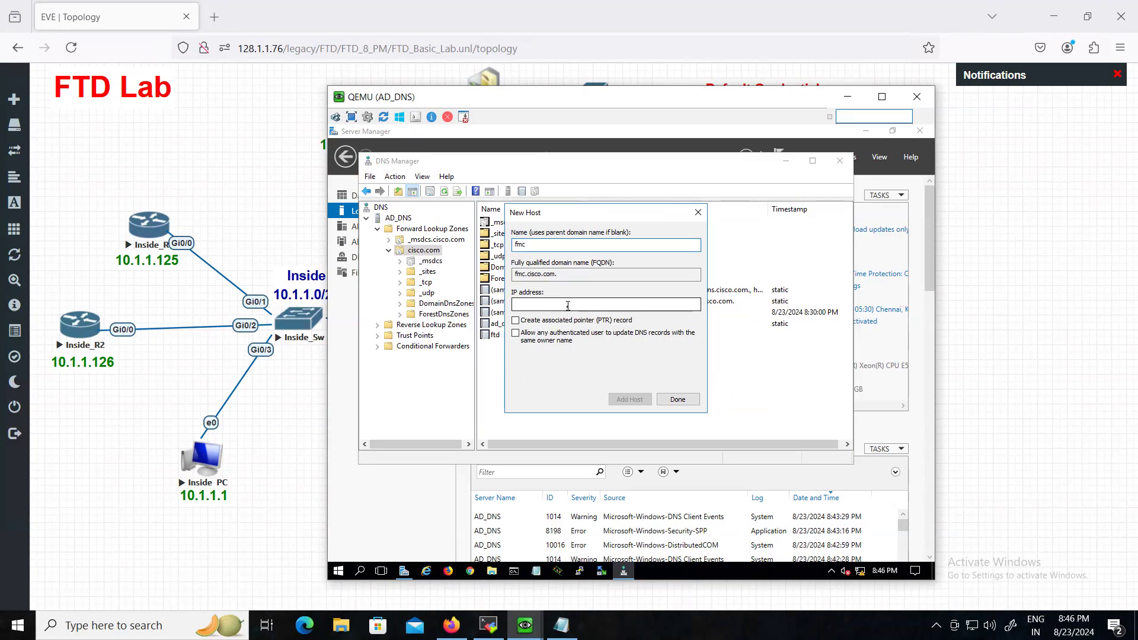
{"action": "left_click_drag", "start_coordinate": [691, 101], "coordinate": [686, 125]}
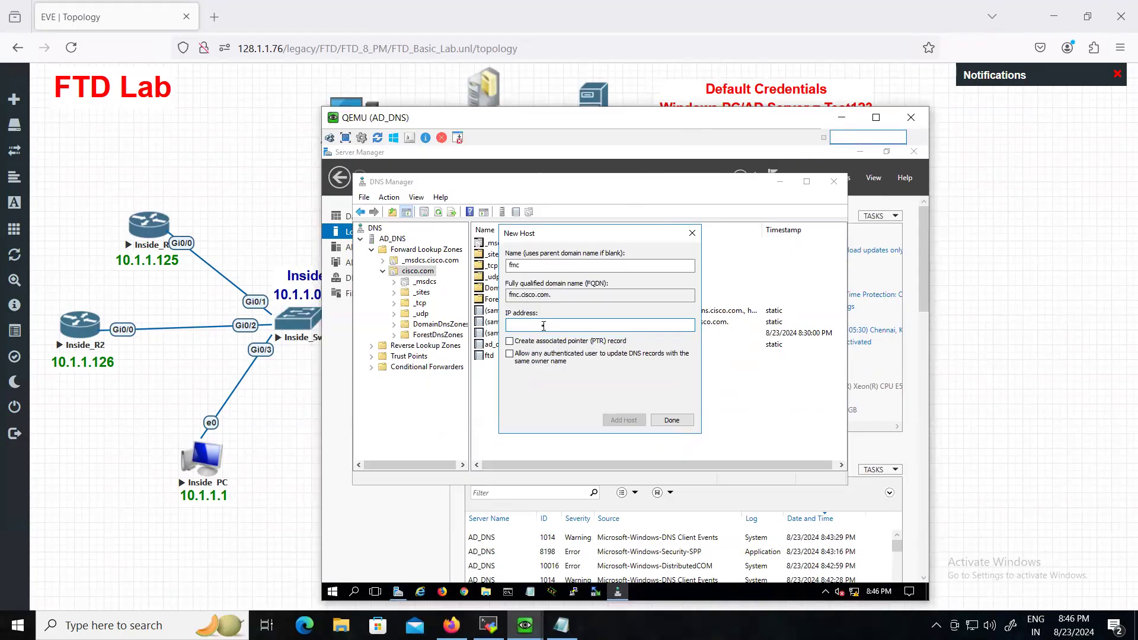
{"action": "type", "text": "10.3.3.62"}
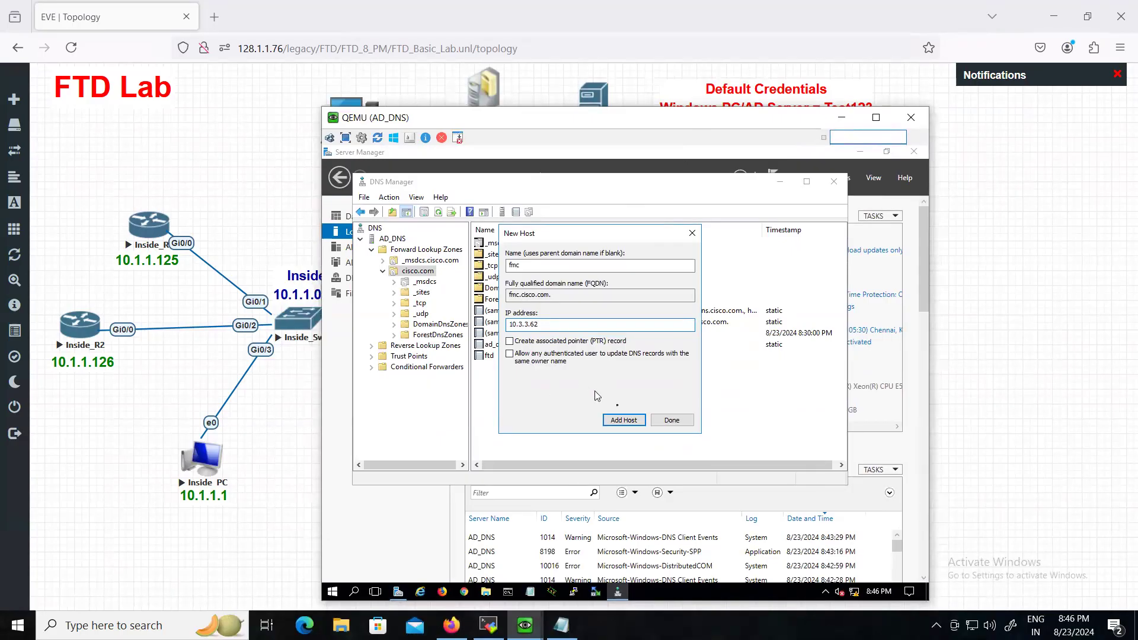
{"action": "left_click", "coordinate": [624, 420]}
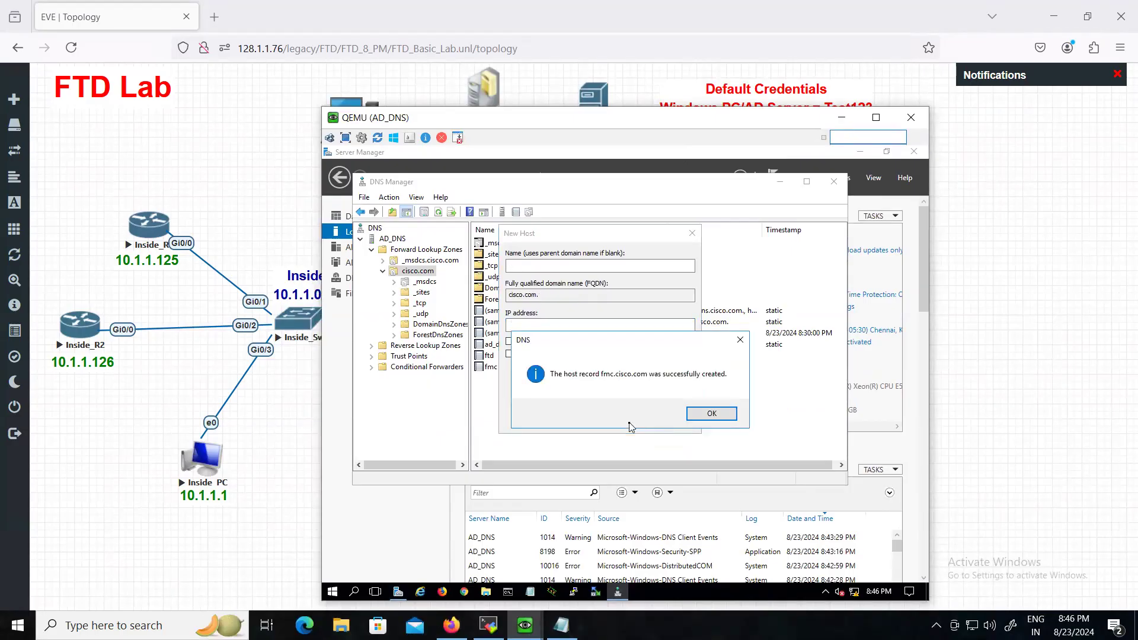
{"action": "left_click", "coordinate": [712, 414]}
{"action": "left_click", "coordinate": [692, 233]}
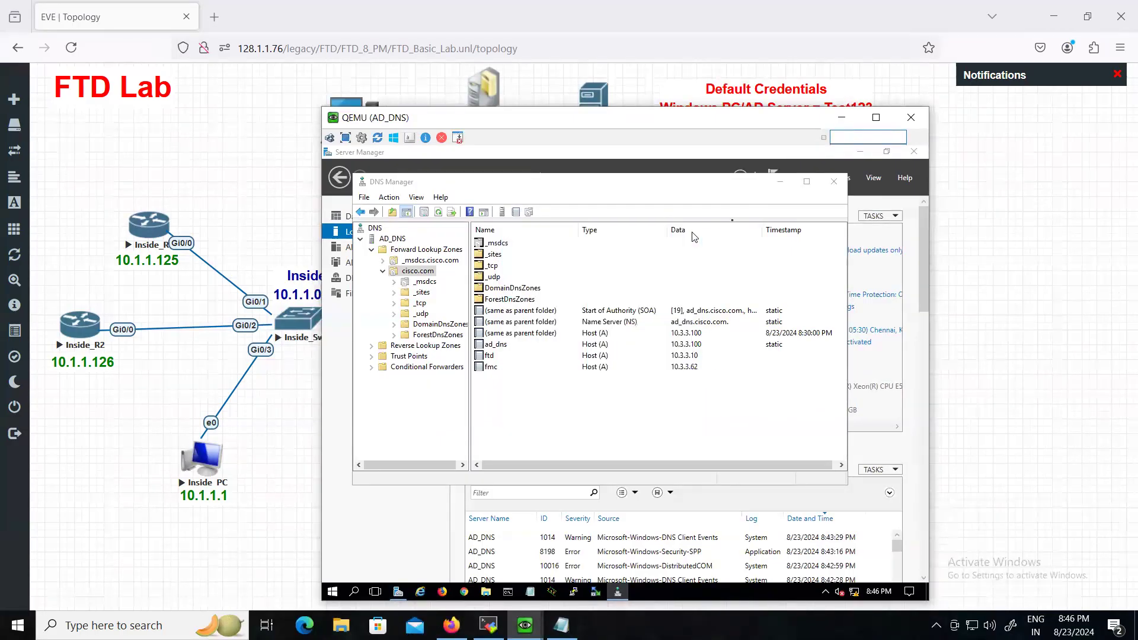
{"action": "left_click", "coordinate": [834, 182]}
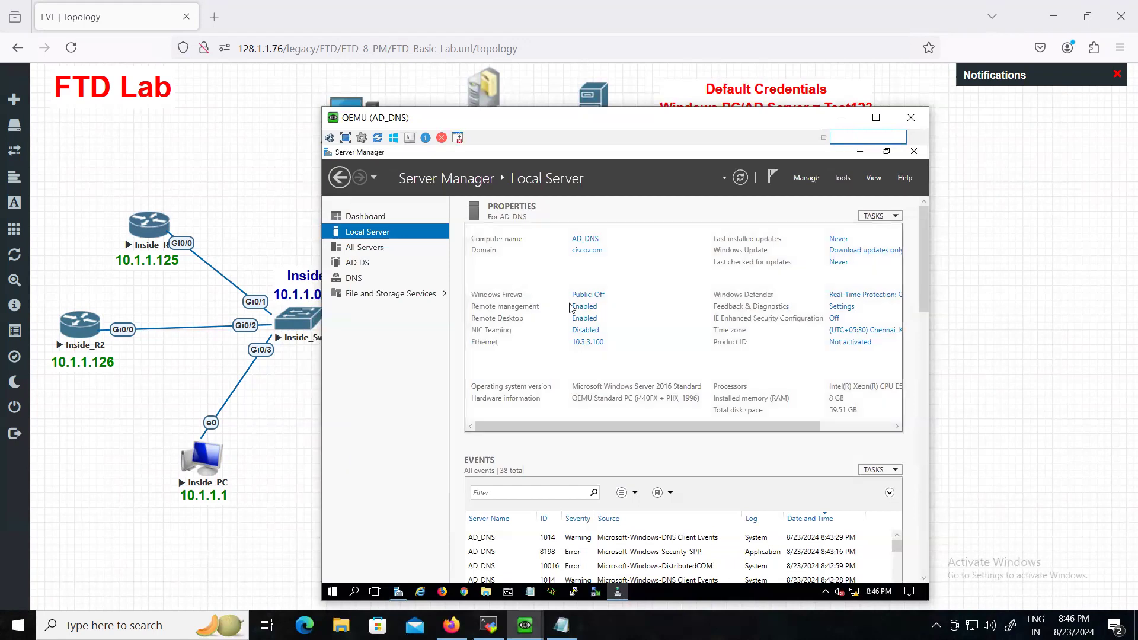
- Minimize the AD_DNS console, open and minimize MGMT_PC, then bring up the FTD1 console
{"action": "left_click", "coordinate": [837, 120]}
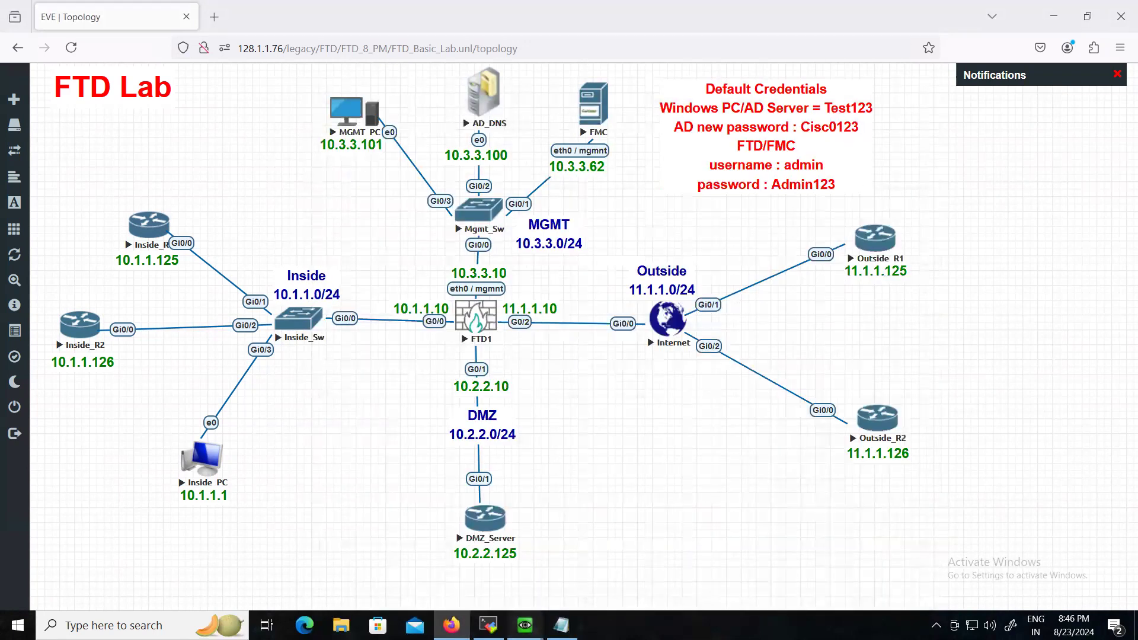
{"action": "mouse_move", "coordinate": [525, 623]}
{"action": "left_click", "coordinate": [450, 560]}
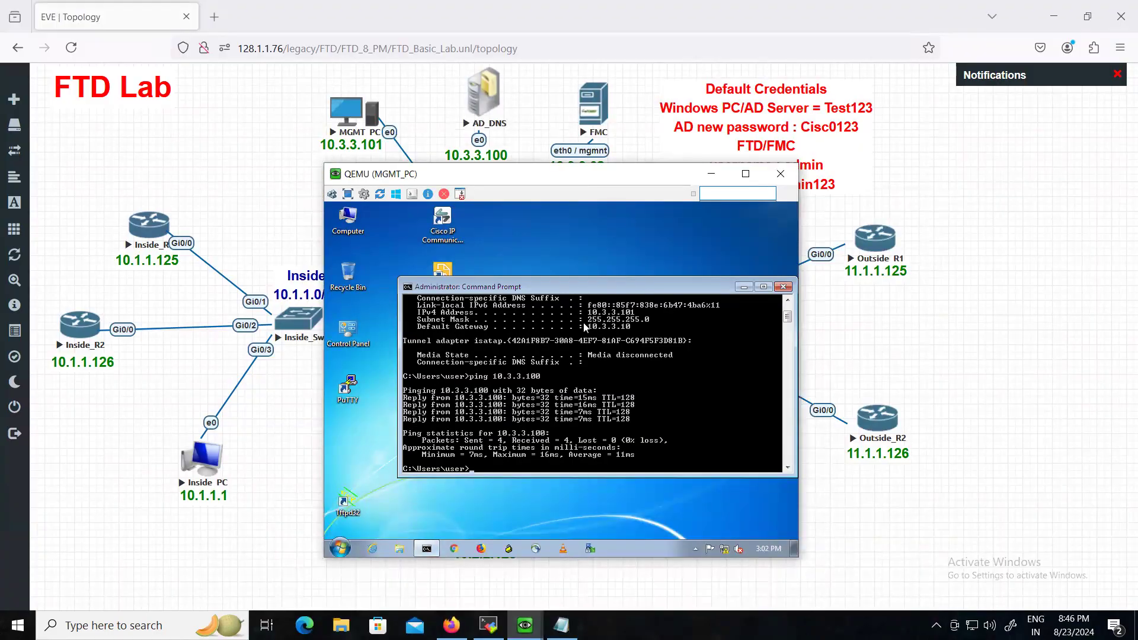
{"action": "left_click_drag", "start_coordinate": [693, 289], "coordinate": [655, 279]}
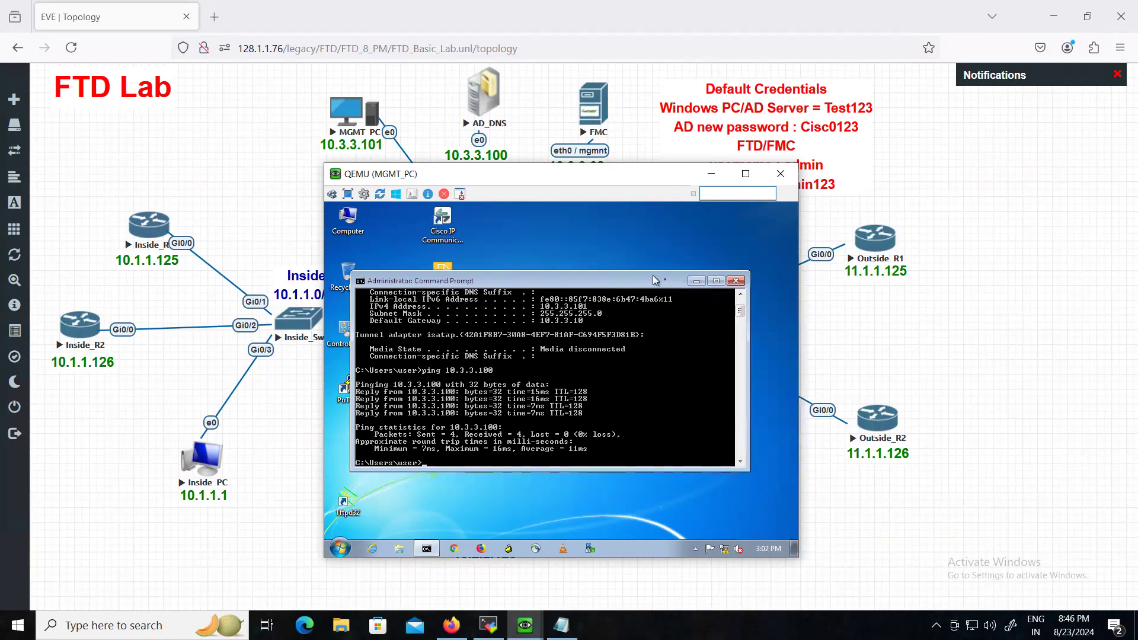
{"action": "left_click", "coordinate": [710, 173]}
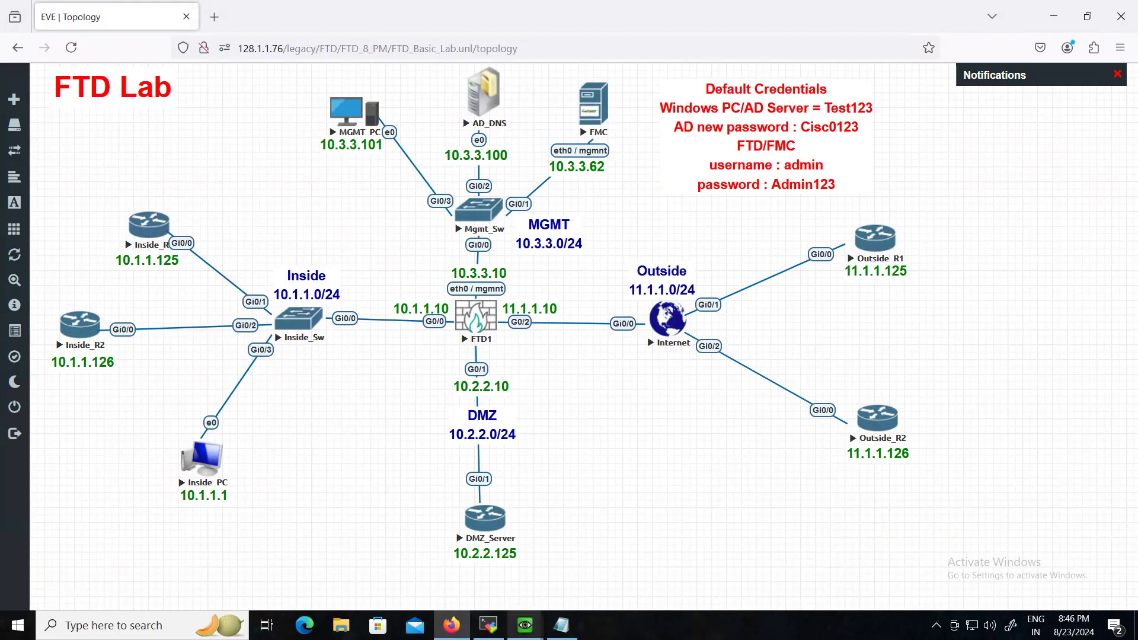
{"action": "left_click", "coordinate": [524, 626]}
{"action": "left_click", "coordinate": [671, 580]}
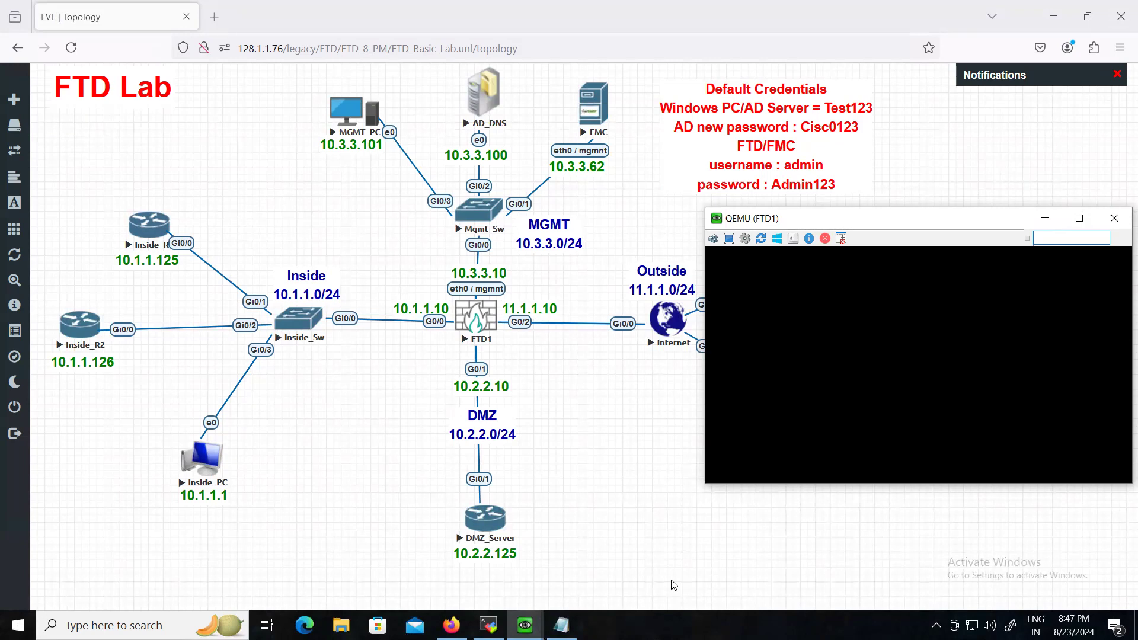
- Log in to the FTD1 console as admin
{"action": "left_click_drag", "start_coordinate": [842, 223], "coordinate": [736, 223]}
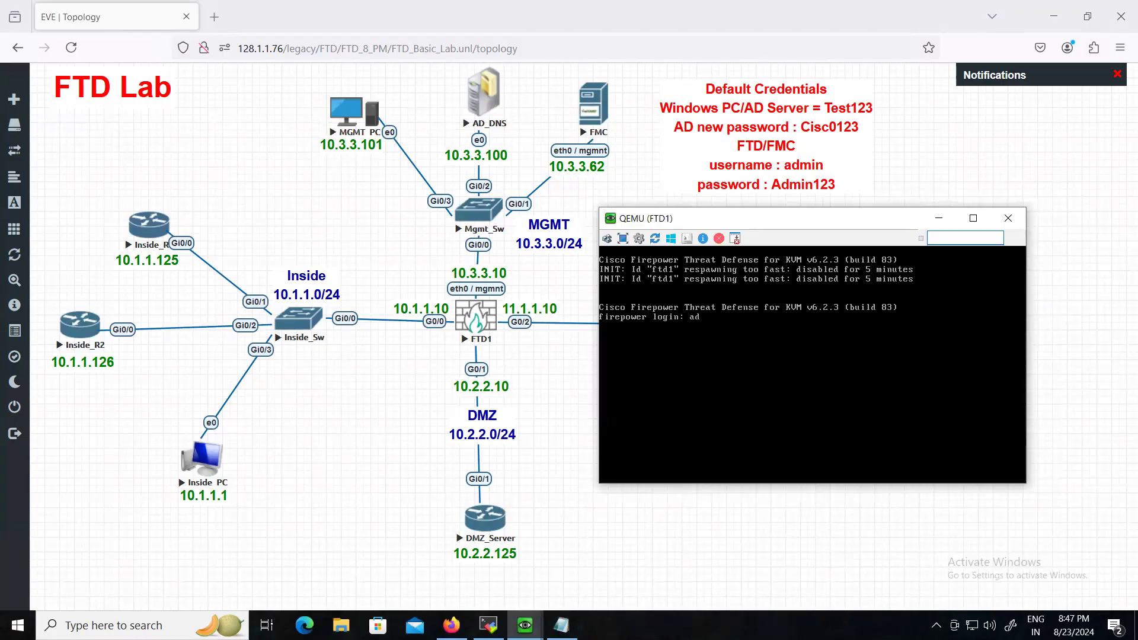
{"action": "type", "text": "admin"}
{"action": "key", "text": "Return"}
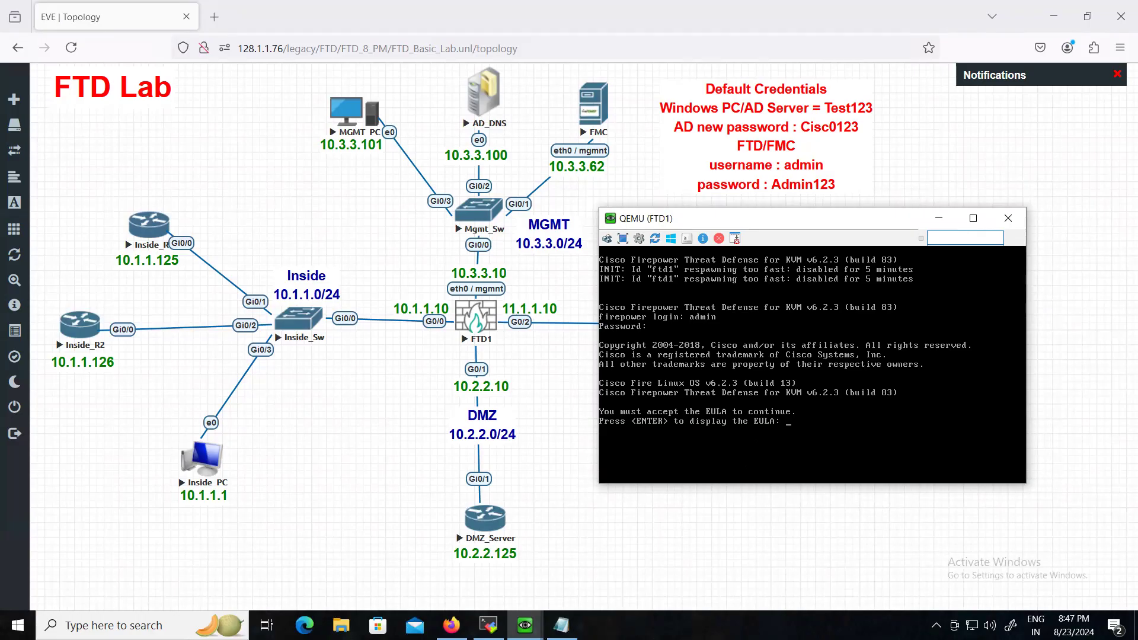
- Page through and accept the EULA, then enter and confirm a new admin password
{"action": "key", "text": "Return"}
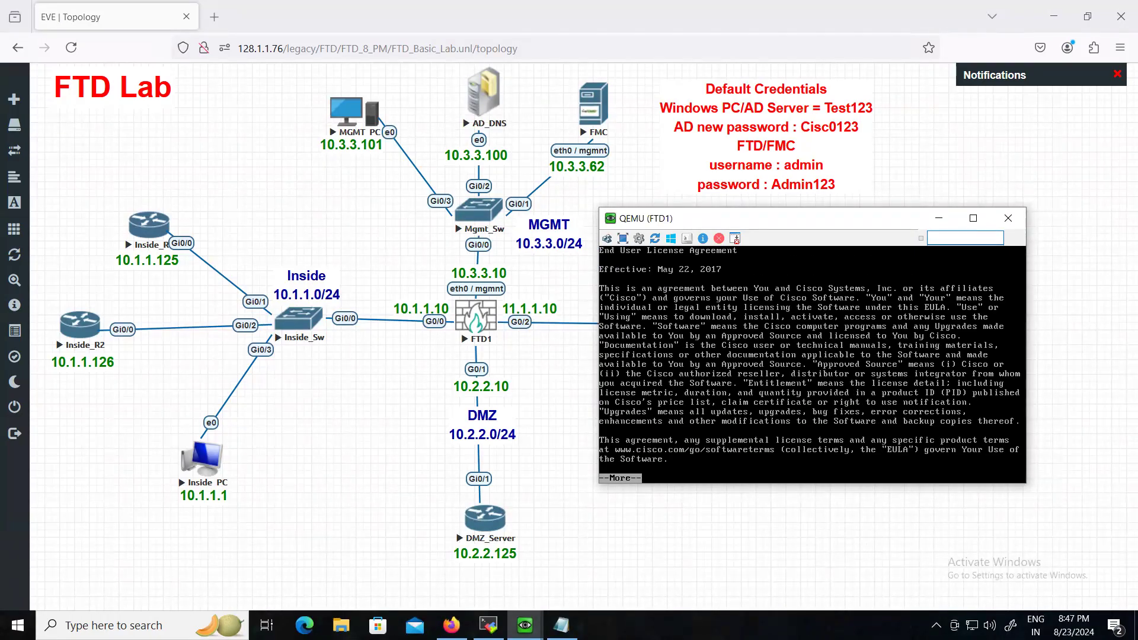
{"action": "key", "text": "space"}
{"action": "key", "text": "space"}
{"action": "key", "text": "space"}
{"action": "key", "text": "space"}
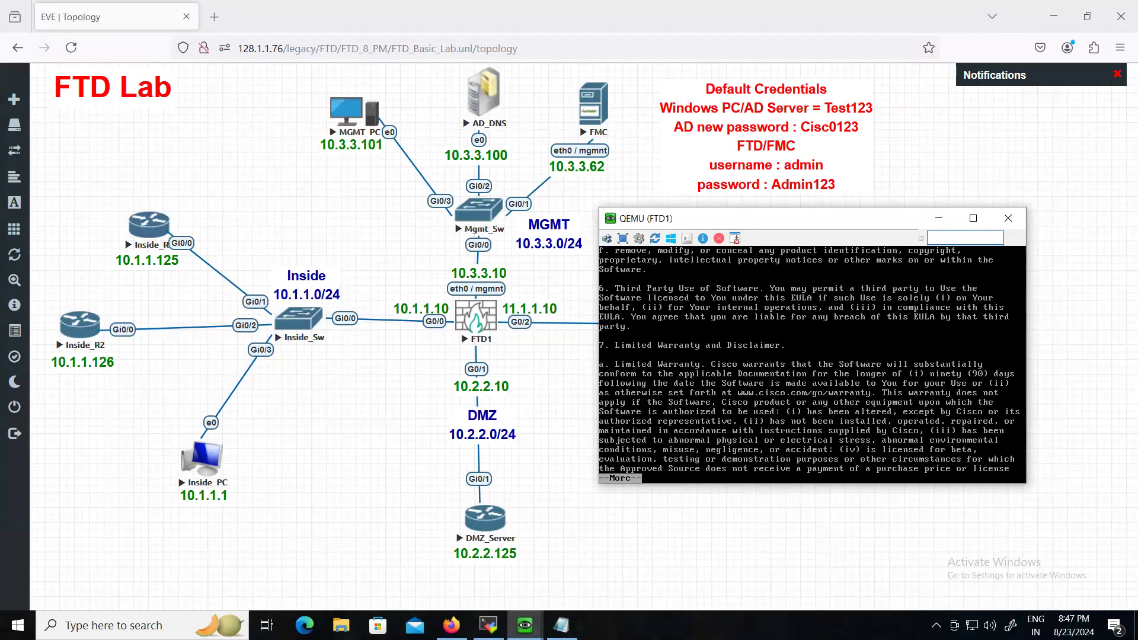
{"action": "key", "text": "space"}
{"action": "key", "text": "space"}
{"action": "key", "text": "space"}
{"action": "key", "text": "space"}
{"action": "key", "text": "space"}
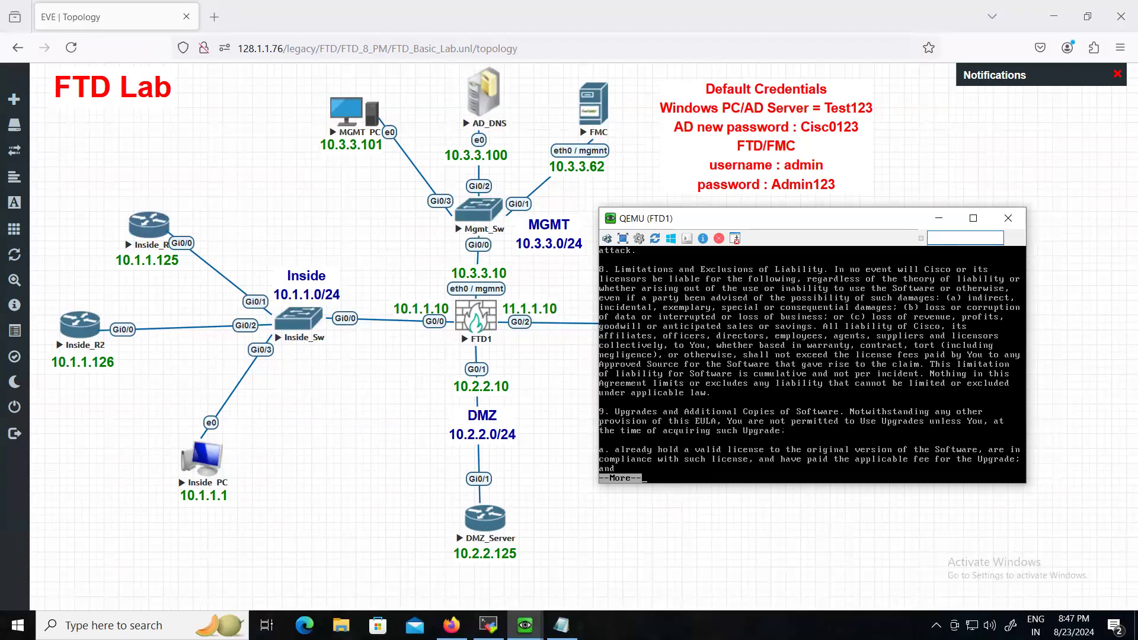
{"action": "key", "text": "space"}
{"action": "key", "text": "space"}
{"action": "key", "text": "space"}
{"action": "key", "text": "space"}
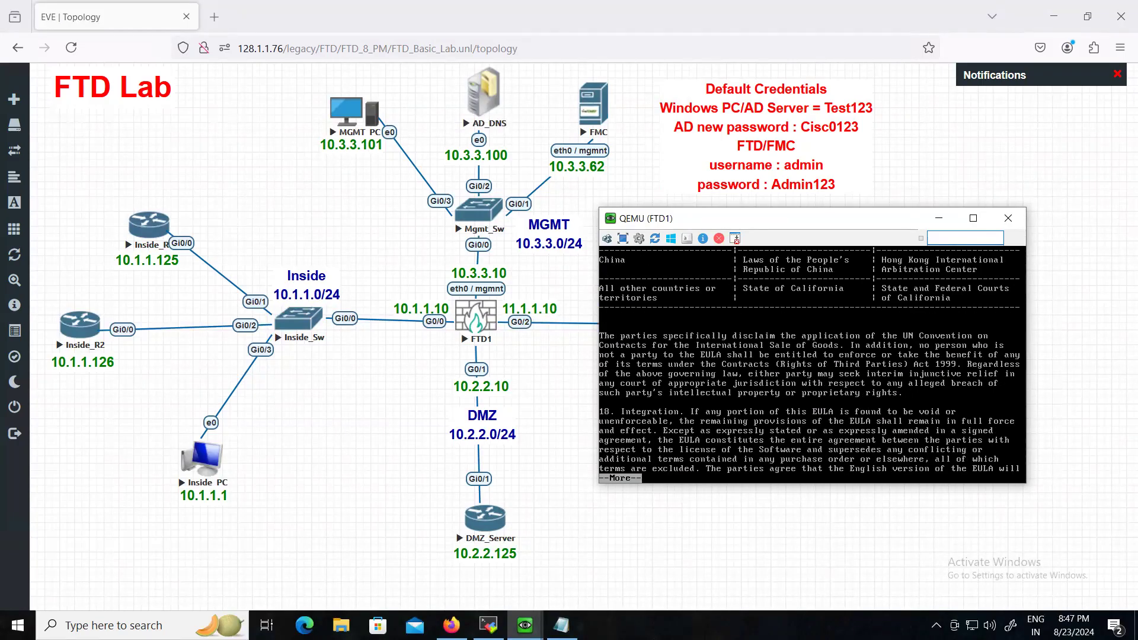
{"action": "key", "text": "space"}
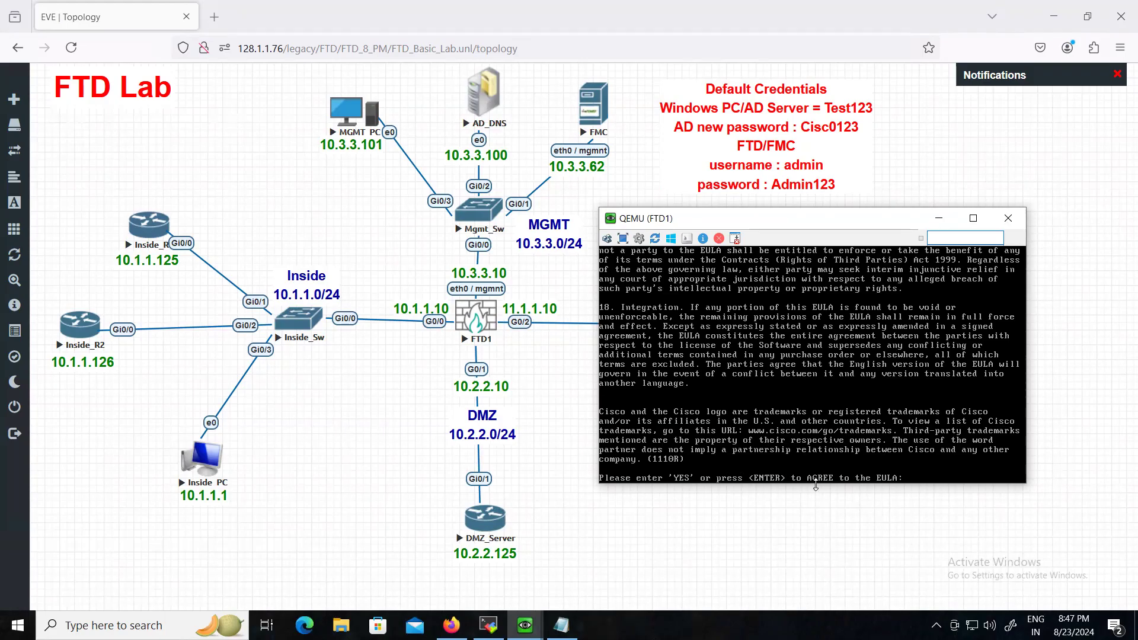
{"action": "key", "text": "Return"}
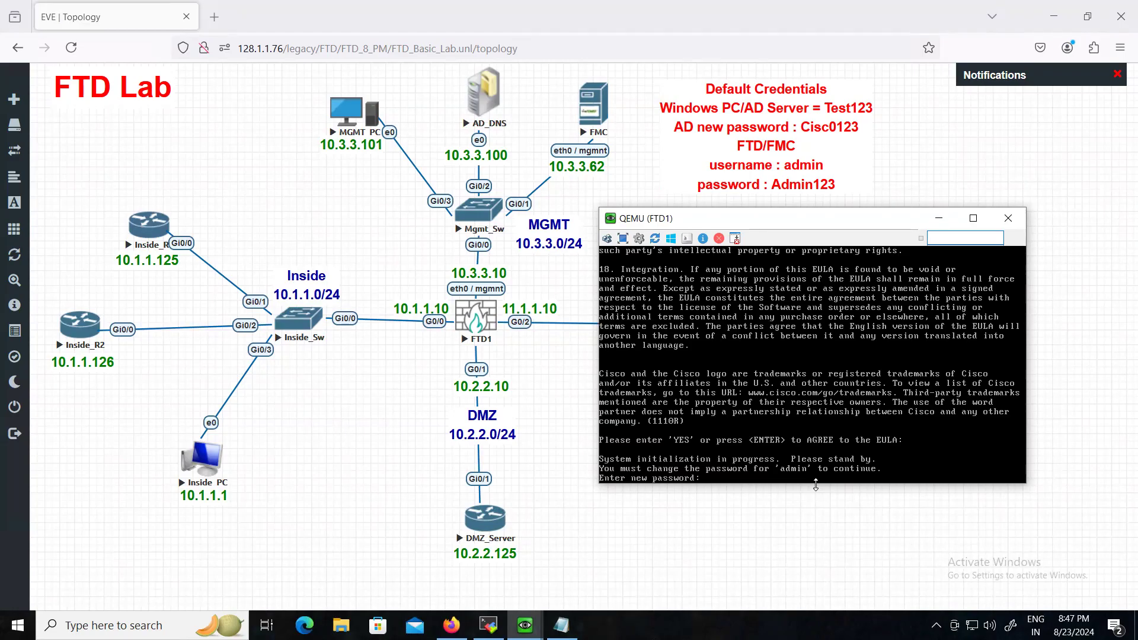
{"action": "key", "text": "Return"}
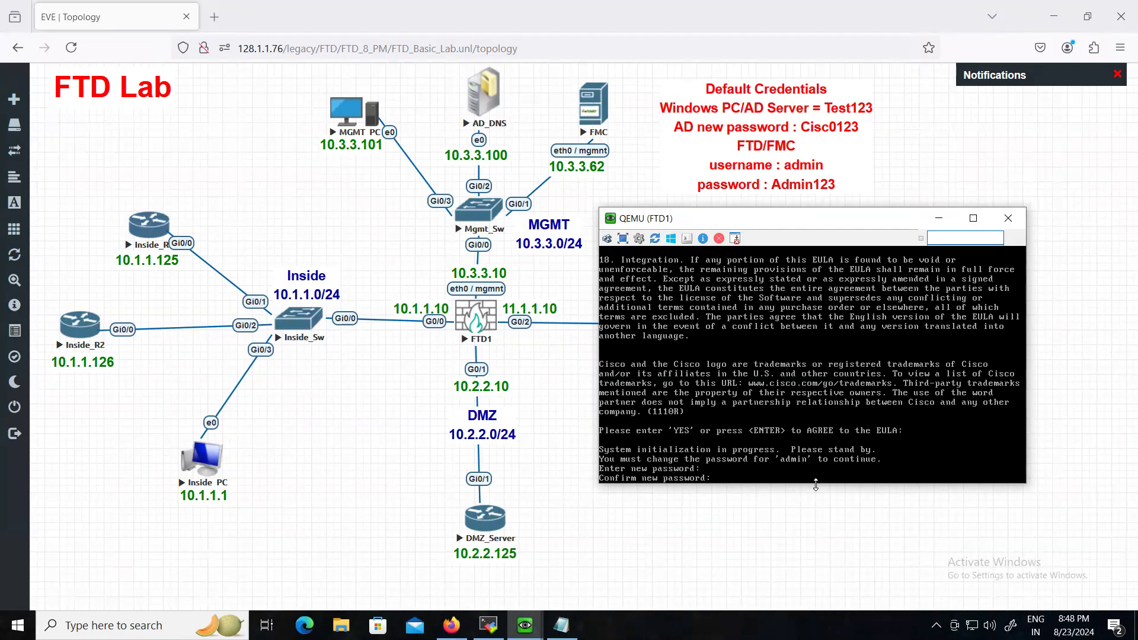
{"action": "key", "text": "Return"}
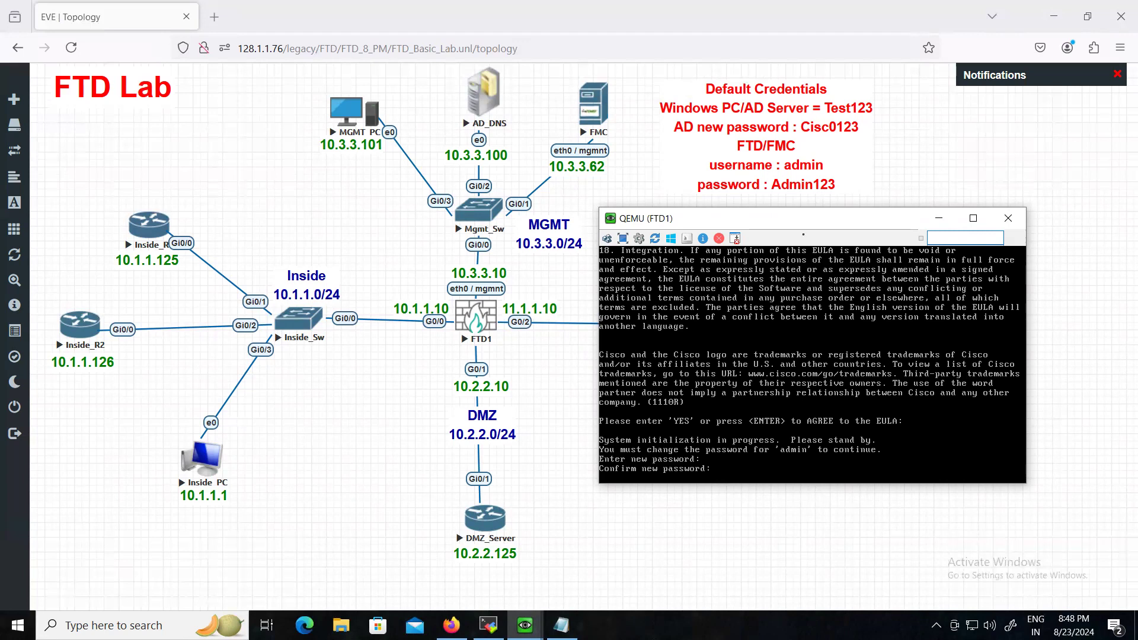
- Add a line with the new admin password to the Default Credentials note and save the lab
{"action": "left_click", "coordinate": [794, 182]}
{"action": "double_click", "coordinate": [845, 189]}
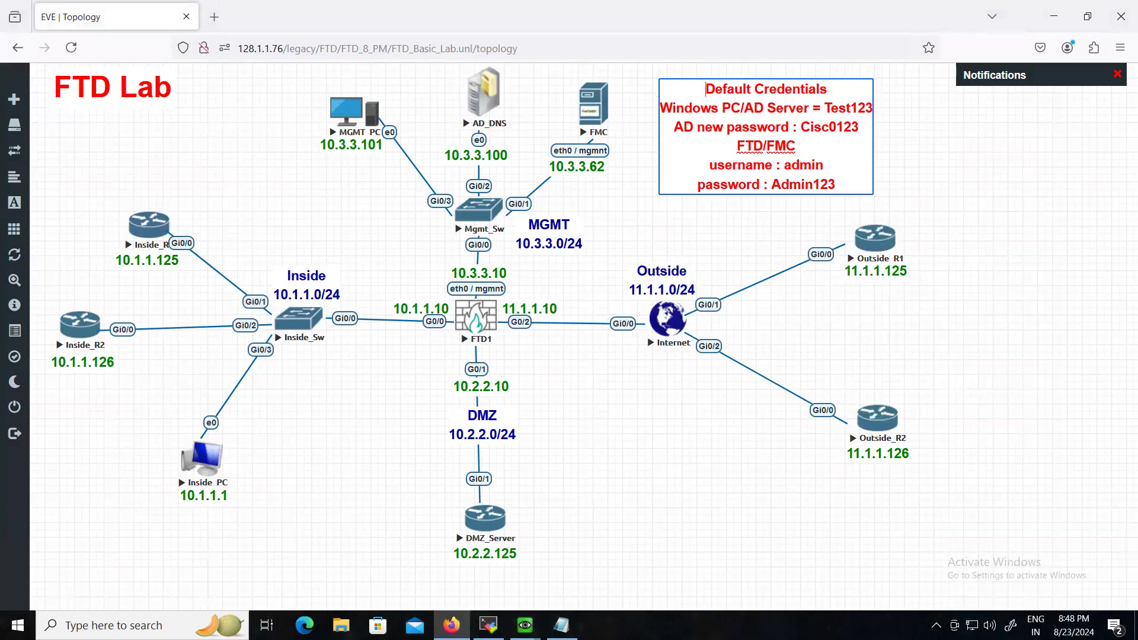
{"action": "key", "text": "Return"}
{"action": "type", "text": "new password"}
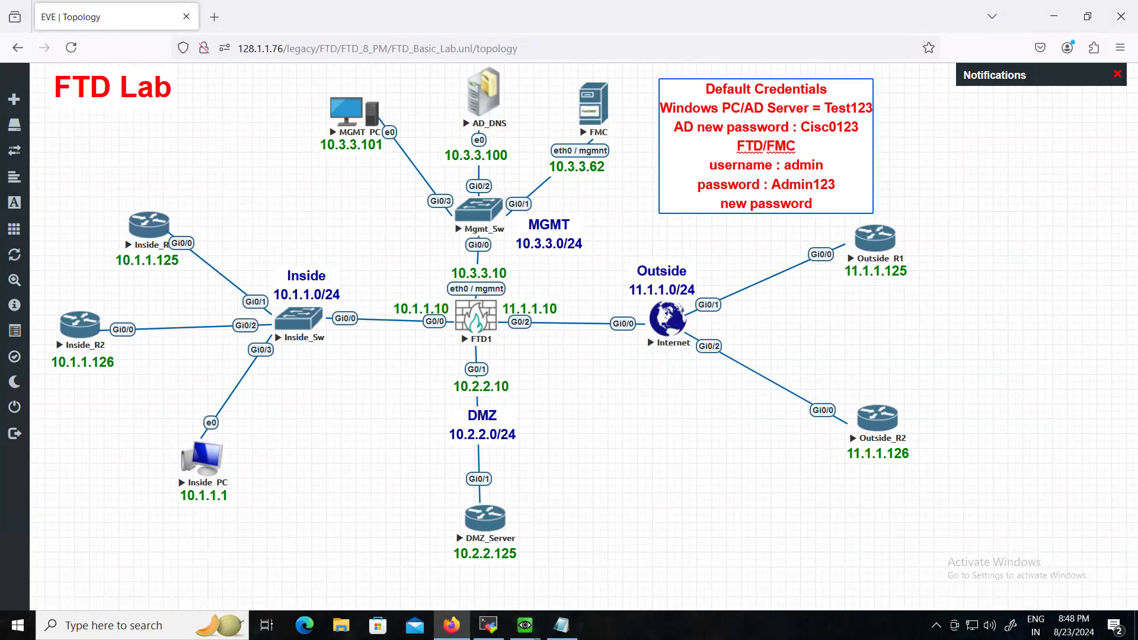
{"action": "type", "text": " : Cisc0123"}
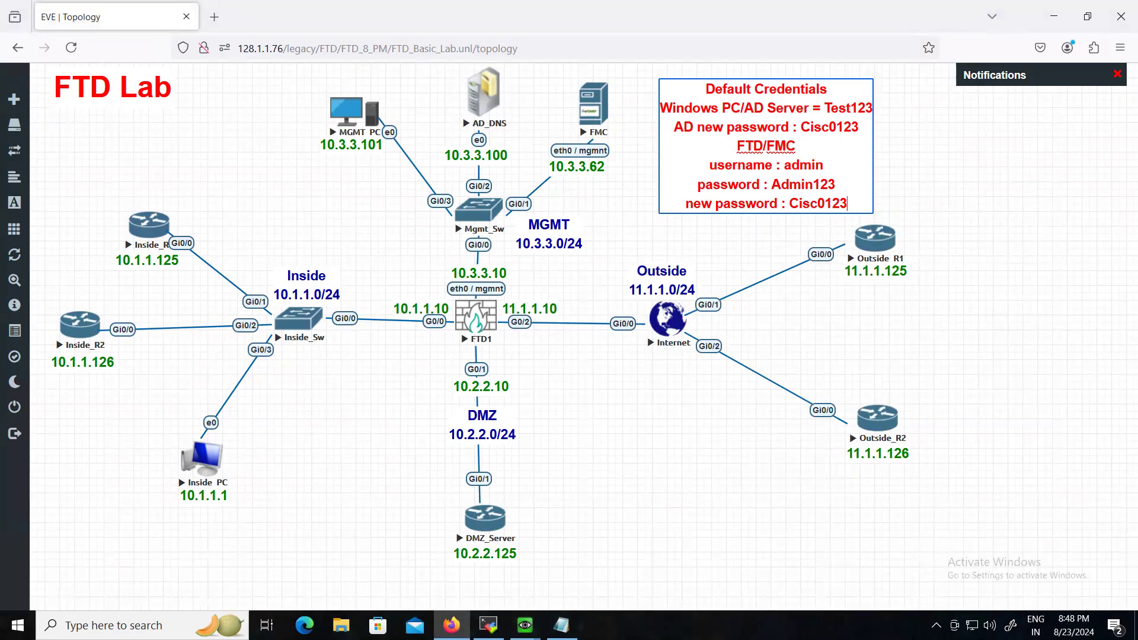
{"action": "left_click", "coordinate": [975, 230]}
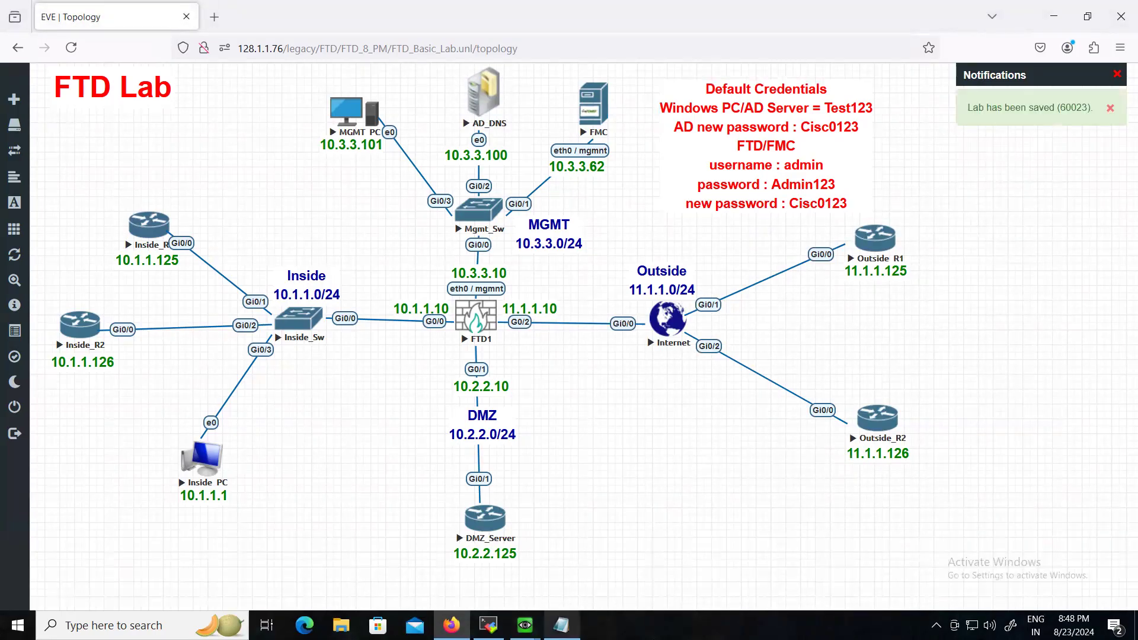
{"action": "mouse_move", "coordinate": [524, 625]}
{"action": "left_click", "coordinate": [653, 577]}
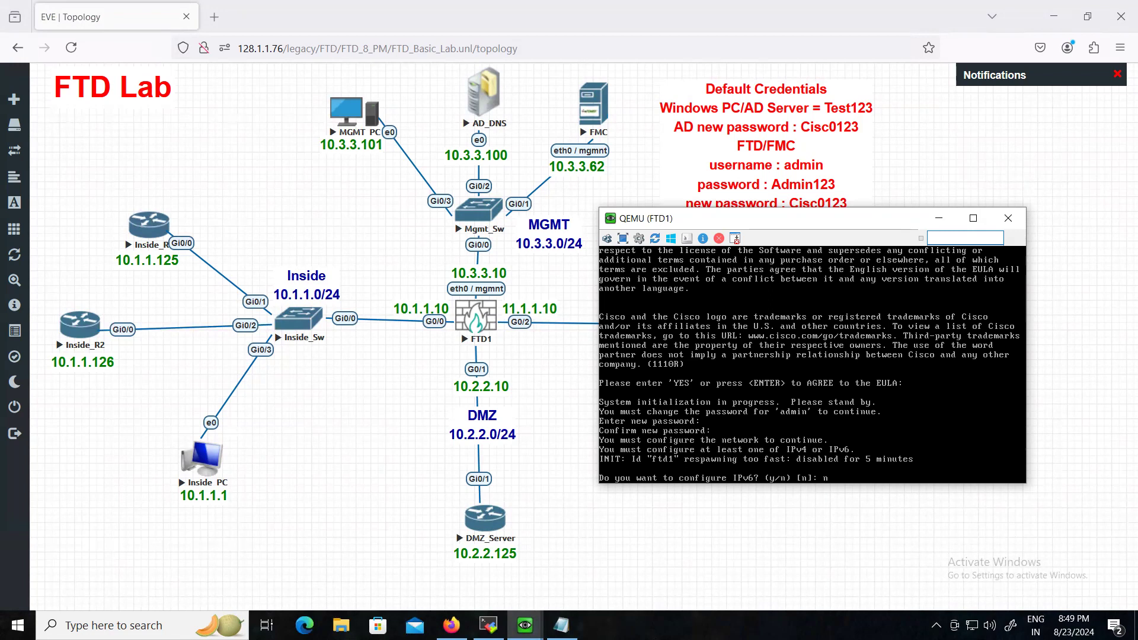
- Decline IPv6 and set a manual IPv4 management address 10.3.3.10 with the default 255.255.255.0 netmask
{"action": "key", "text": "Return"}
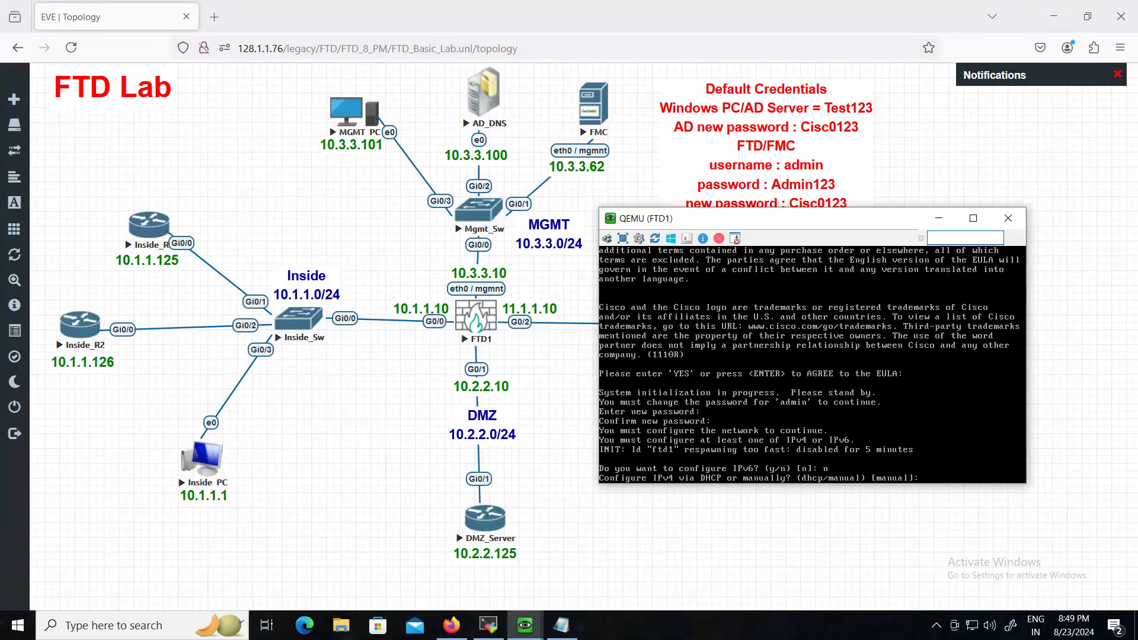
{"action": "type", "text": "manual"}
{"action": "key", "text": "Return"}
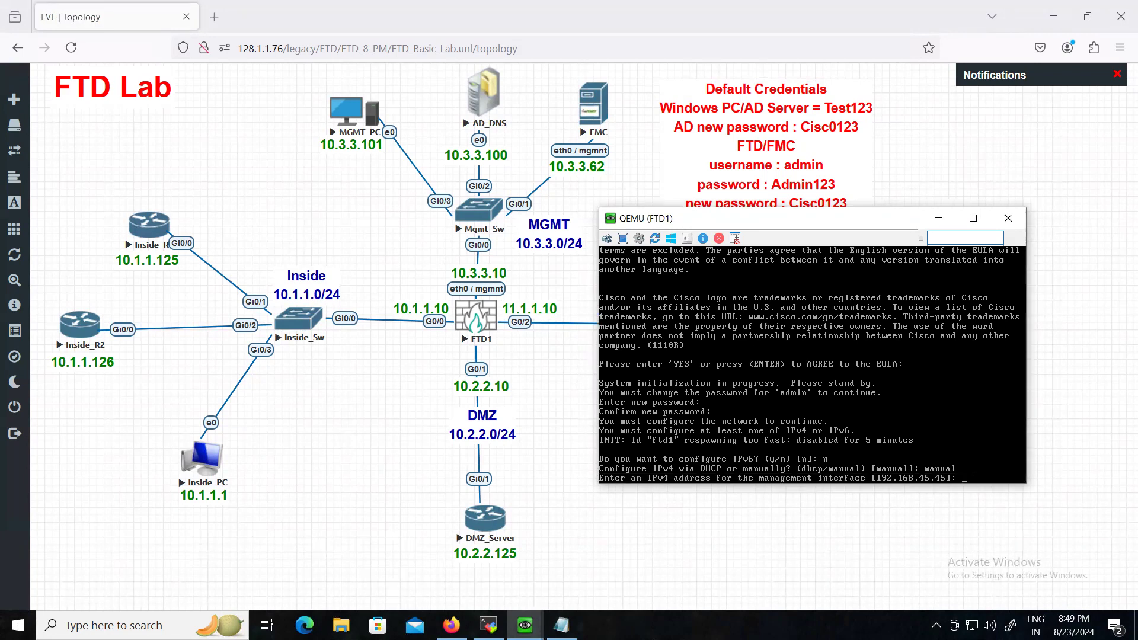
{"action": "type", "text": "10.3.3.10"}
{"action": "key", "text": "Return"}
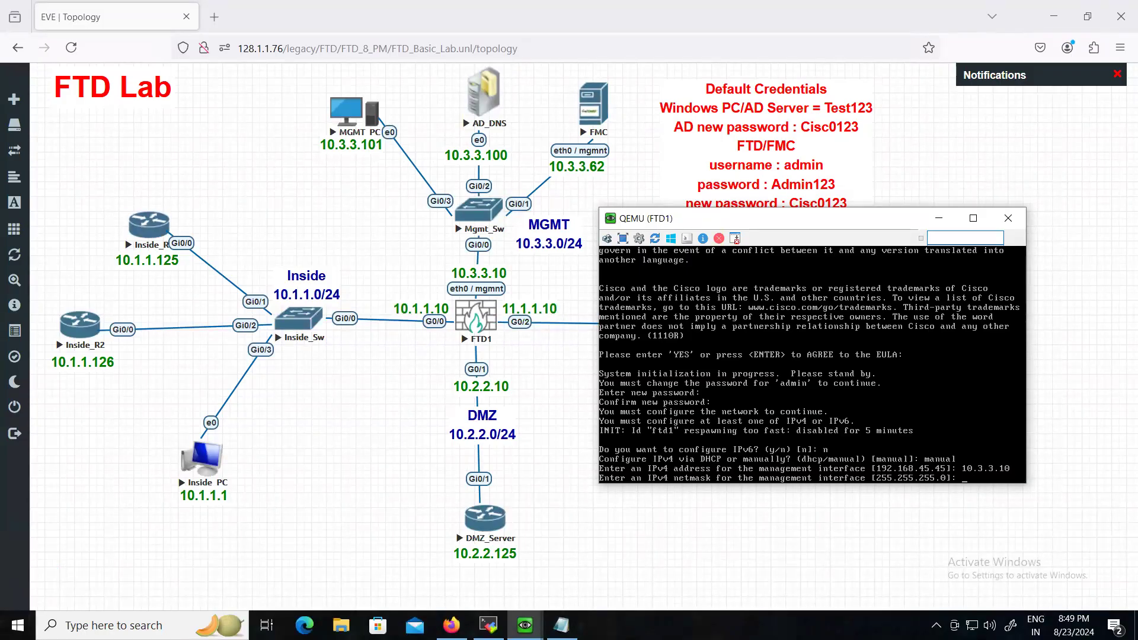
{"action": "key", "text": "Return"}
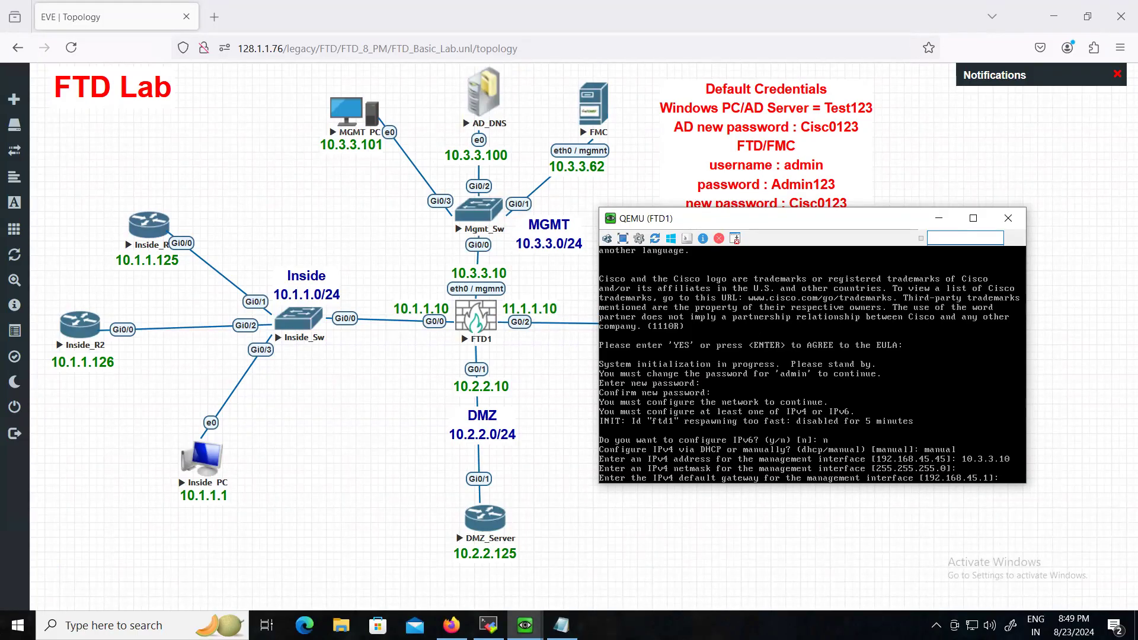
- Enter gateway 10.3.3.101, hostname ftd, DNS server 10.3.3.100 and search domain cisco.com
{"action": "type", "text": "10.3.3.101"}
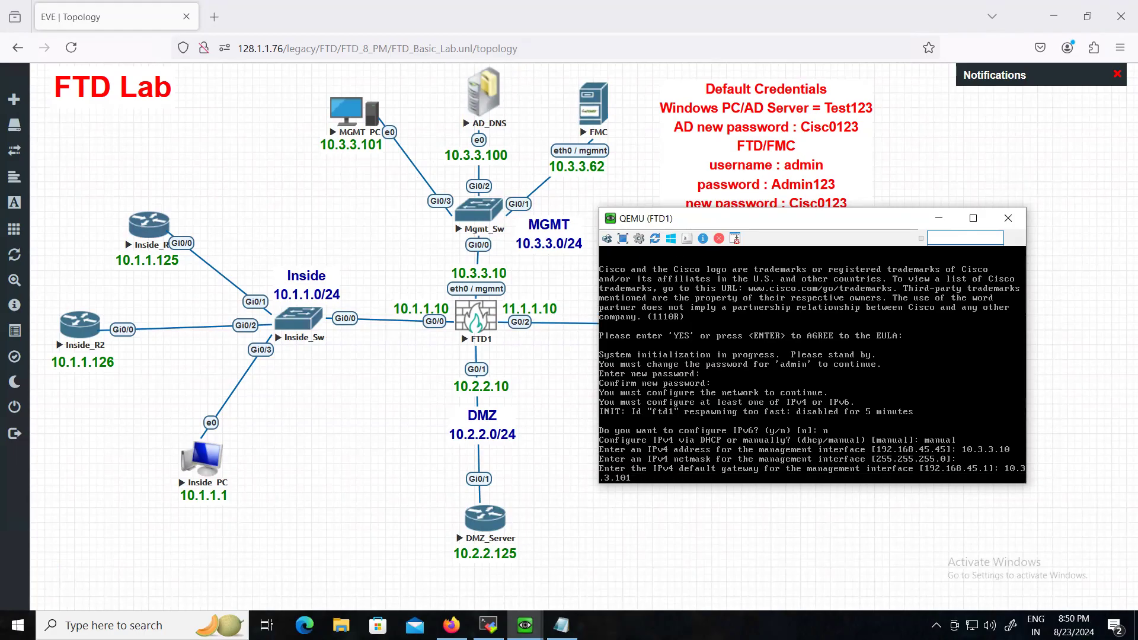
{"action": "key", "text": "Return"}
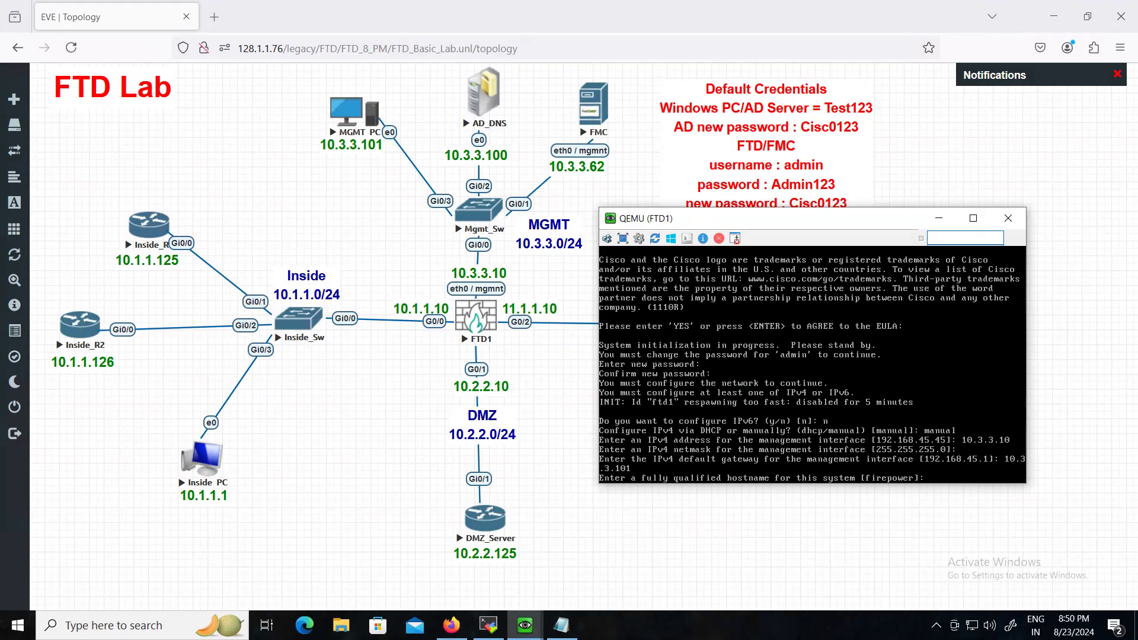
{"action": "type", "text": "ftd"}
{"action": "key", "text": "Return"}
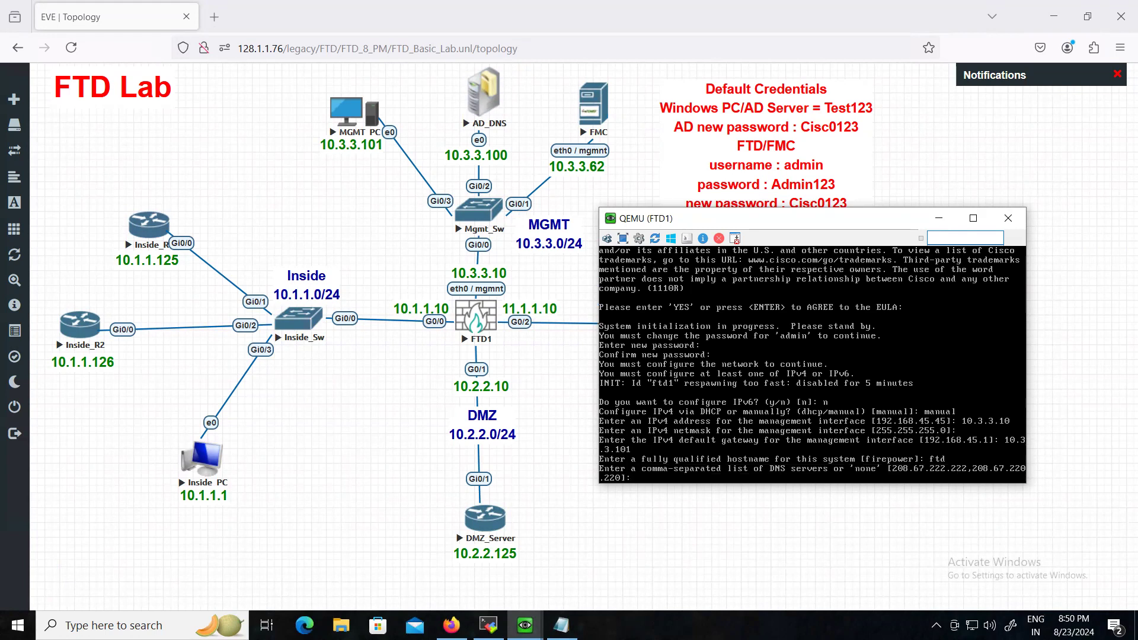
{"action": "type", "text": "10.3.3.100"}
{"action": "key", "text": "Return"}
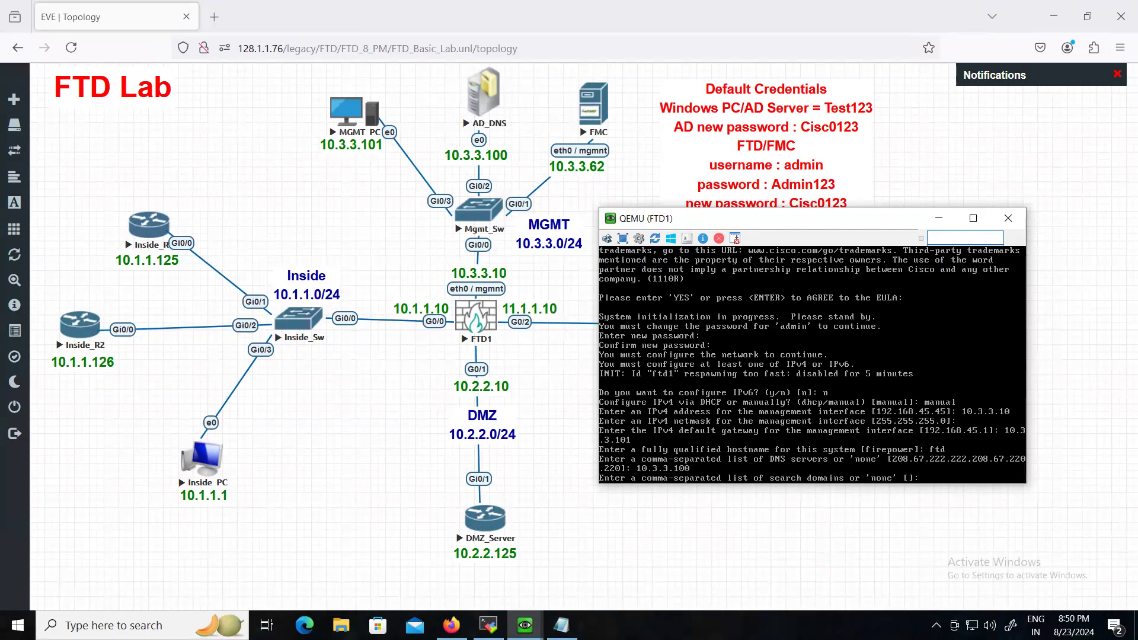
{"action": "type", "text": "cisco.com"}
- Submit search domain cisco.com and answer yes to manage the device locally
{"action": "key", "text": "Return"}
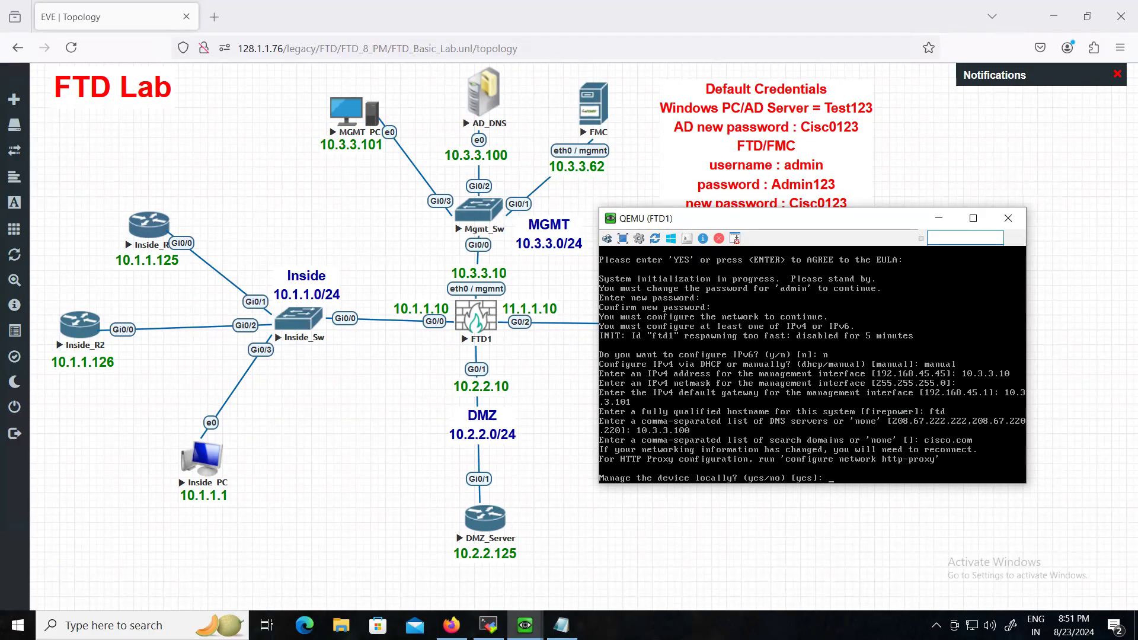
{"action": "type", "text": "yes"}
{"action": "key", "text": "Return"}
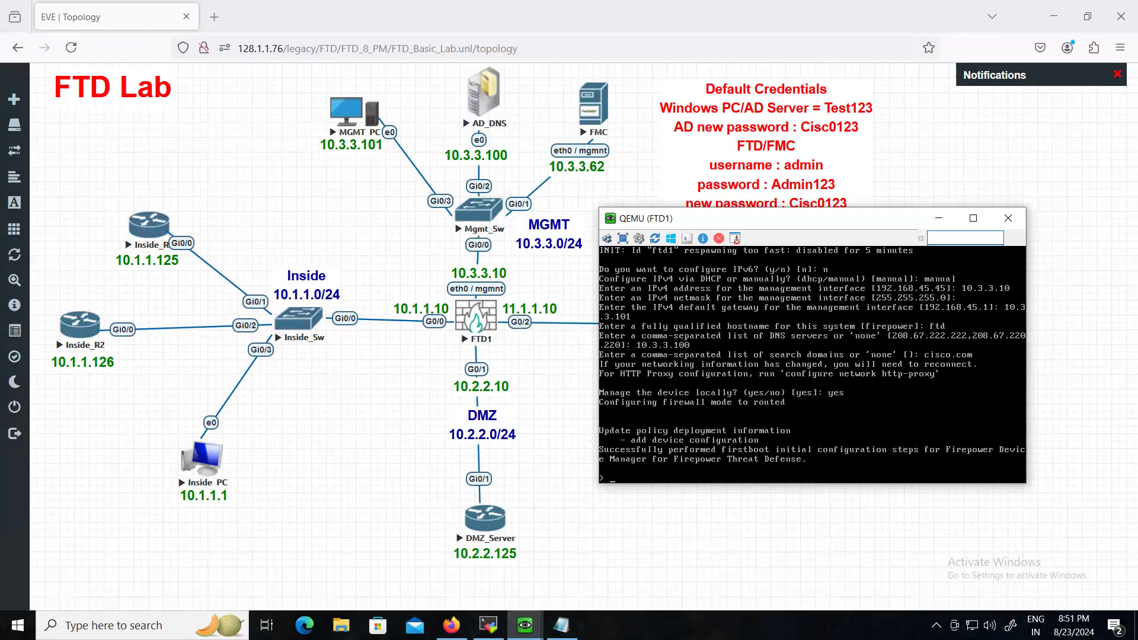
- Run 'show interface ip brief' to list FTD1's interfaces and IP addresses
{"action": "type", "text": "show int"}
{"action": "key", "text": "Tab"}
{"action": "type", "text": "ip br"}
{"action": "key", "text": "Tab"}
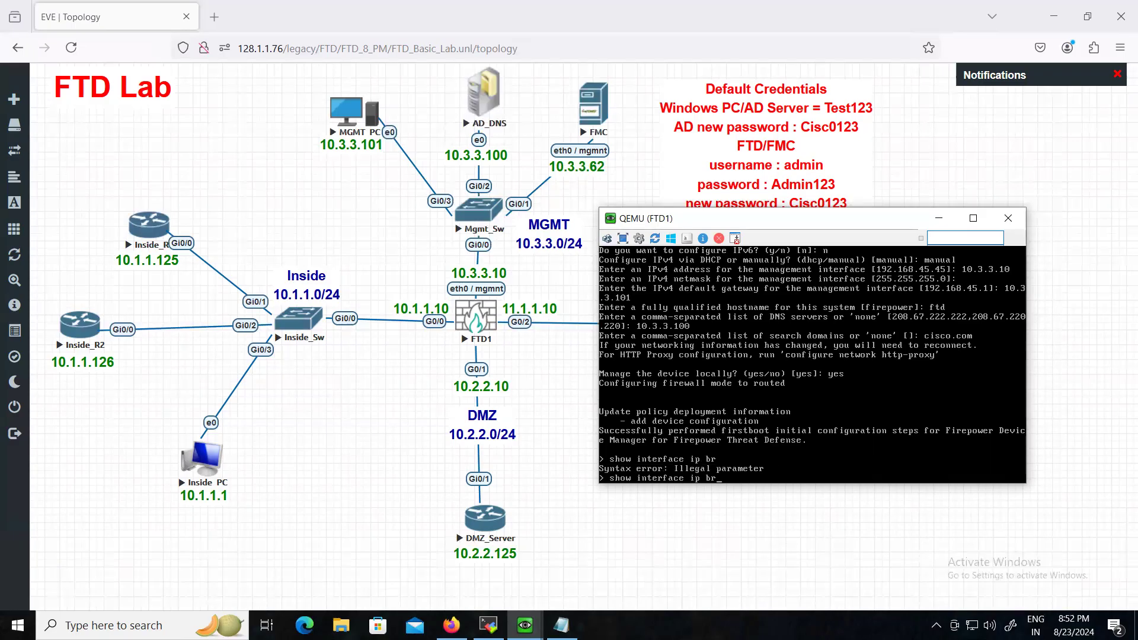
{"action": "type", "text": "ief"}
{"action": "key", "text": "Return"}
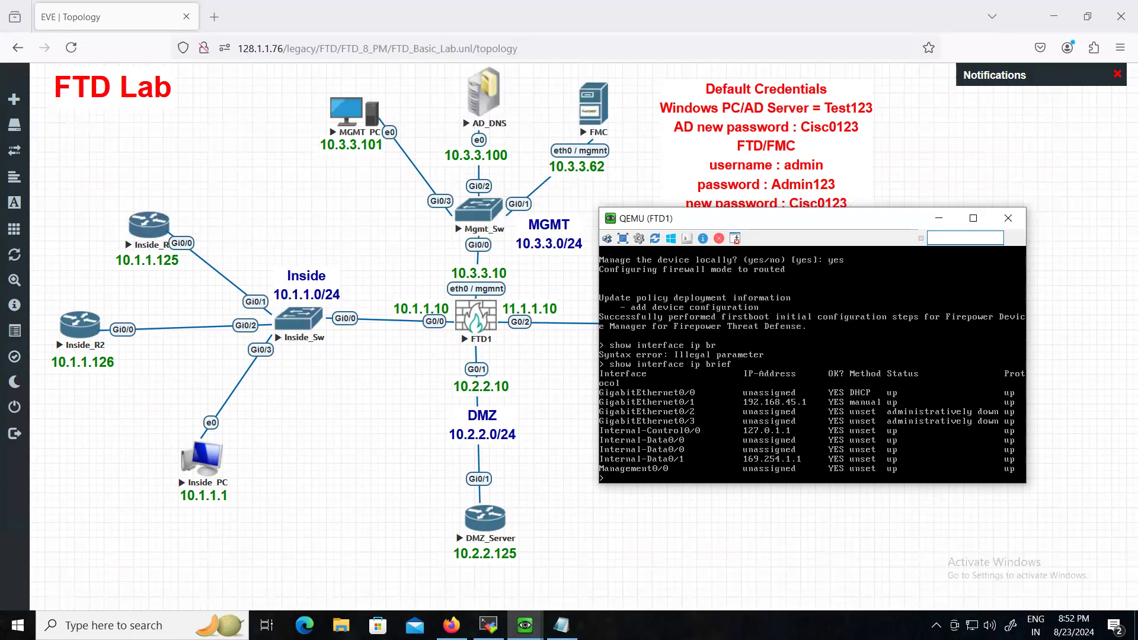
{"action": "key", "text": "Return"}
{"action": "key", "text": "Return"}
{"action": "key", "text": "Return"}
- Run 'show network' and page through to confirm 10.3.3.10, gateway 10.3.3.101, DNS 10.3.3.100
{"action": "type", "text": "show"}
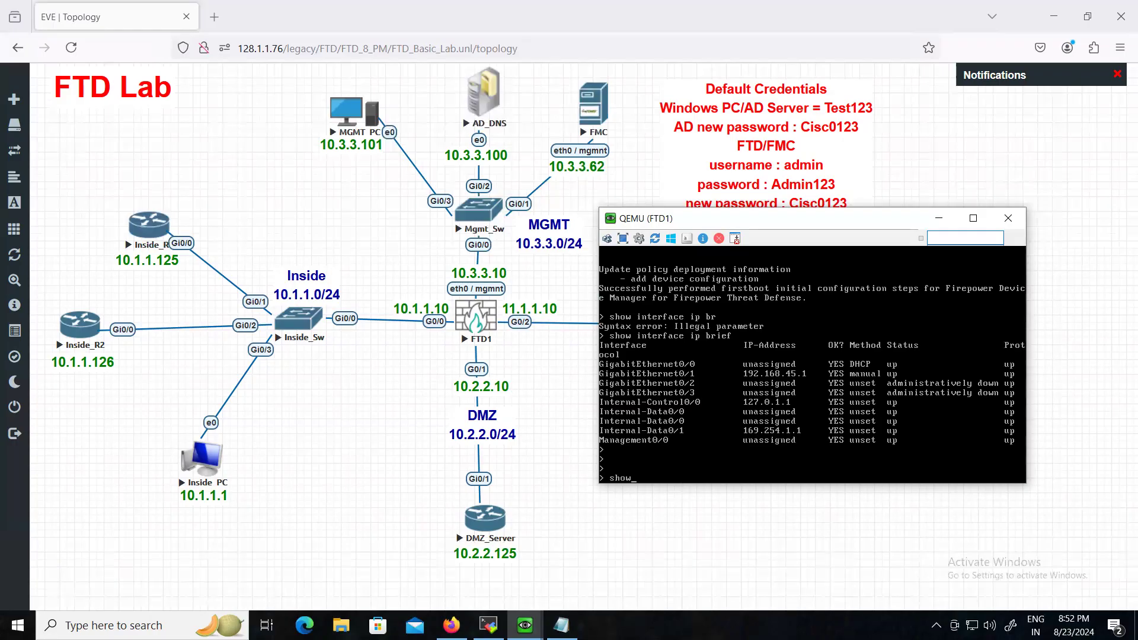
{"action": "type", "text": " net"}
{"action": "key", "text": "Tab"}
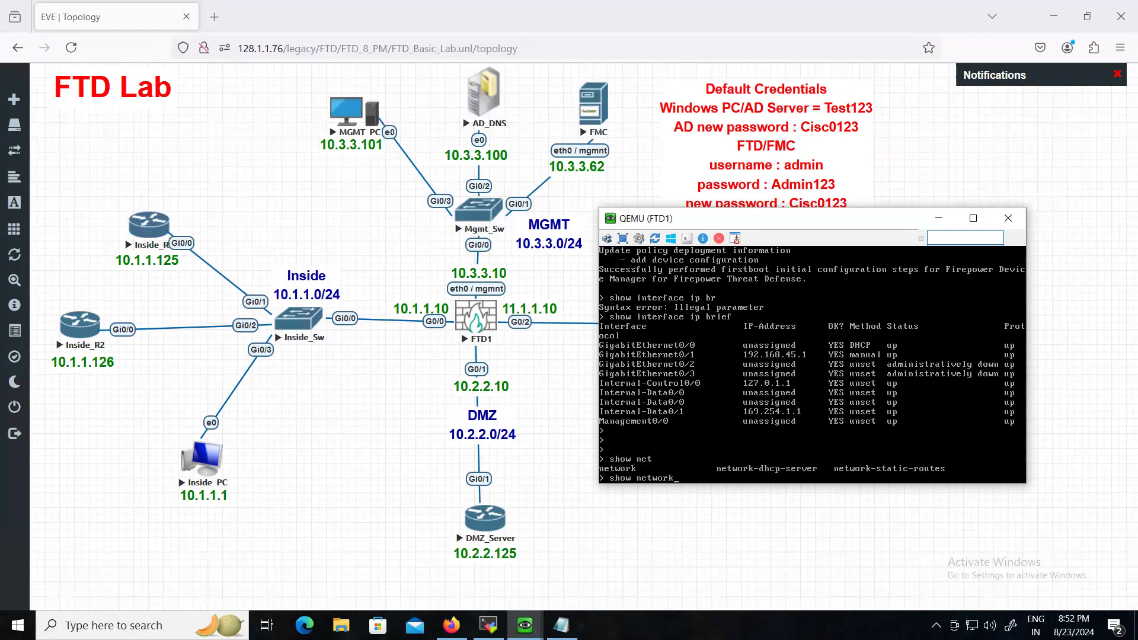
{"action": "key", "text": "Return"}
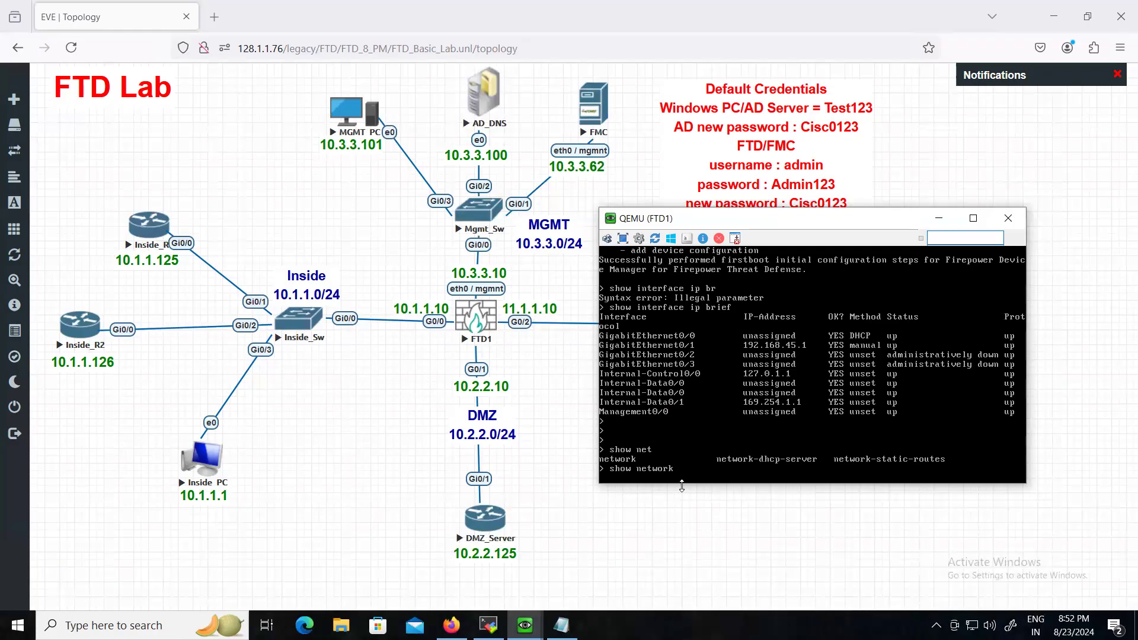
{"action": "key", "text": "Return"}
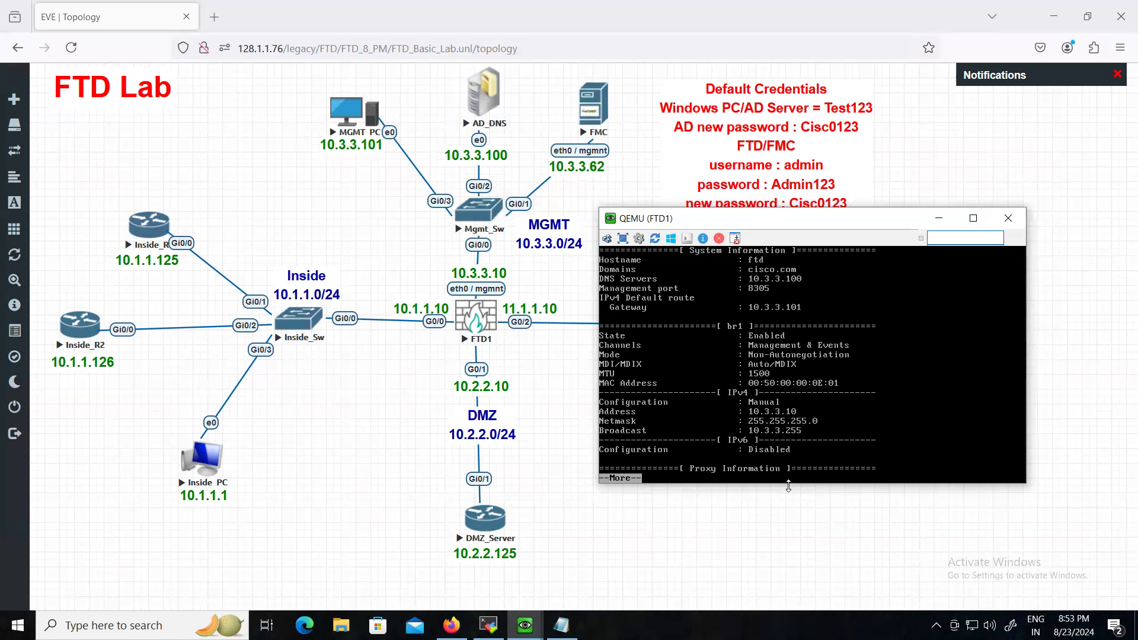
{"action": "key", "text": "Return"}
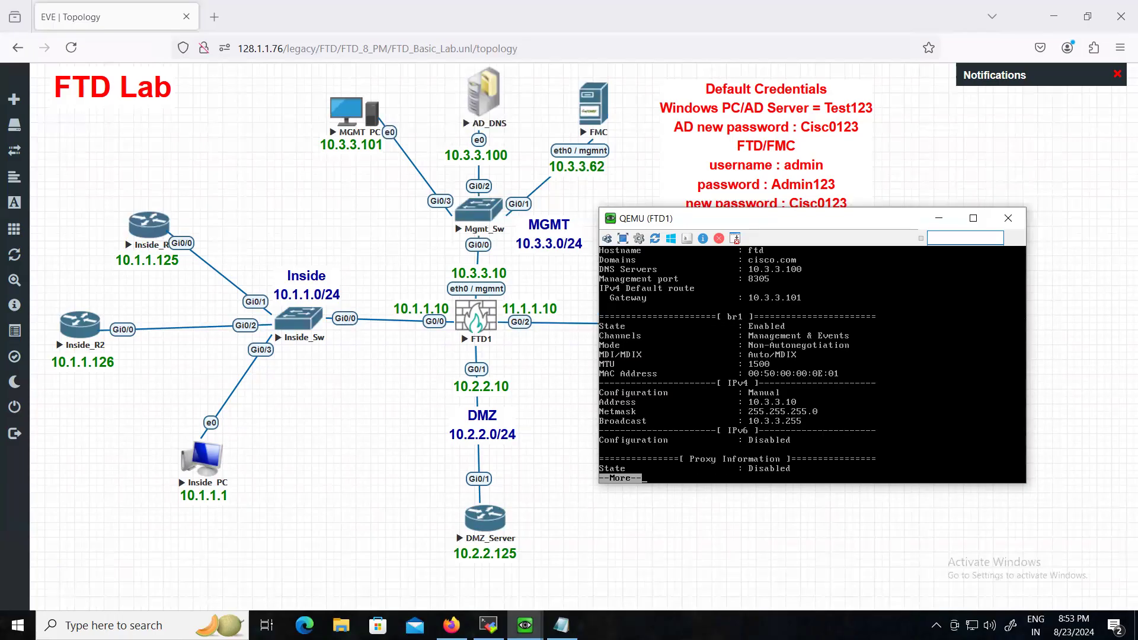
{"action": "key", "text": "Return"}
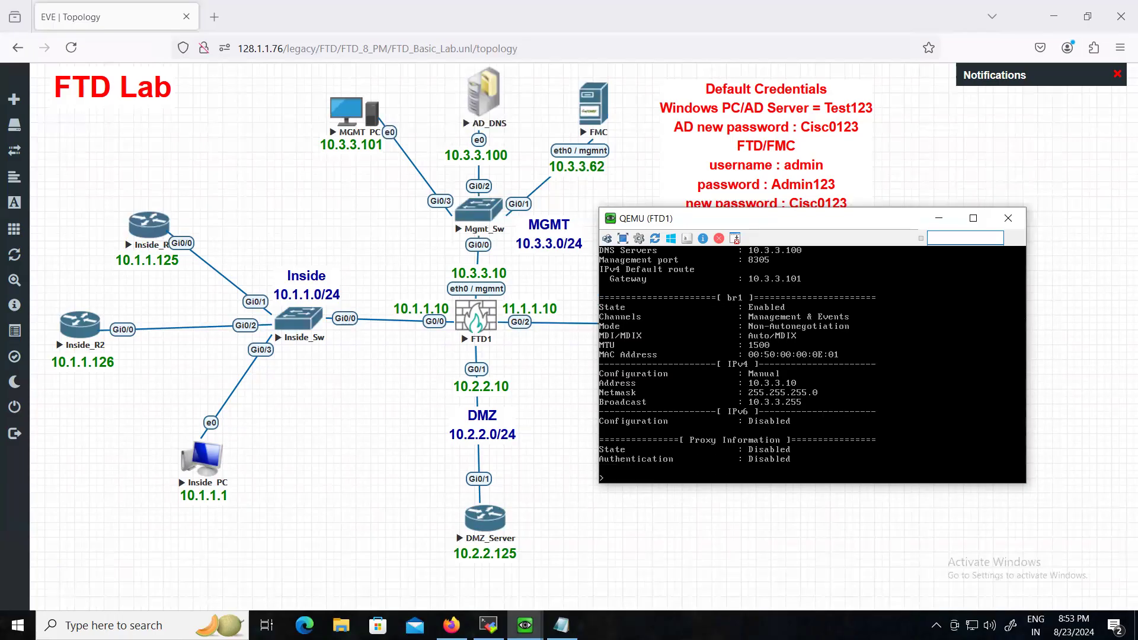
{"action": "key", "text": "Return"}
{"action": "key", "text": "Return"}
- Run 'show managers' to confirm FTD1 is managed locally with no remote manager
{"action": "type", "text": "show mana"}
{"action": "type", "text": "s"}
{"action": "key", "text": "Return"}
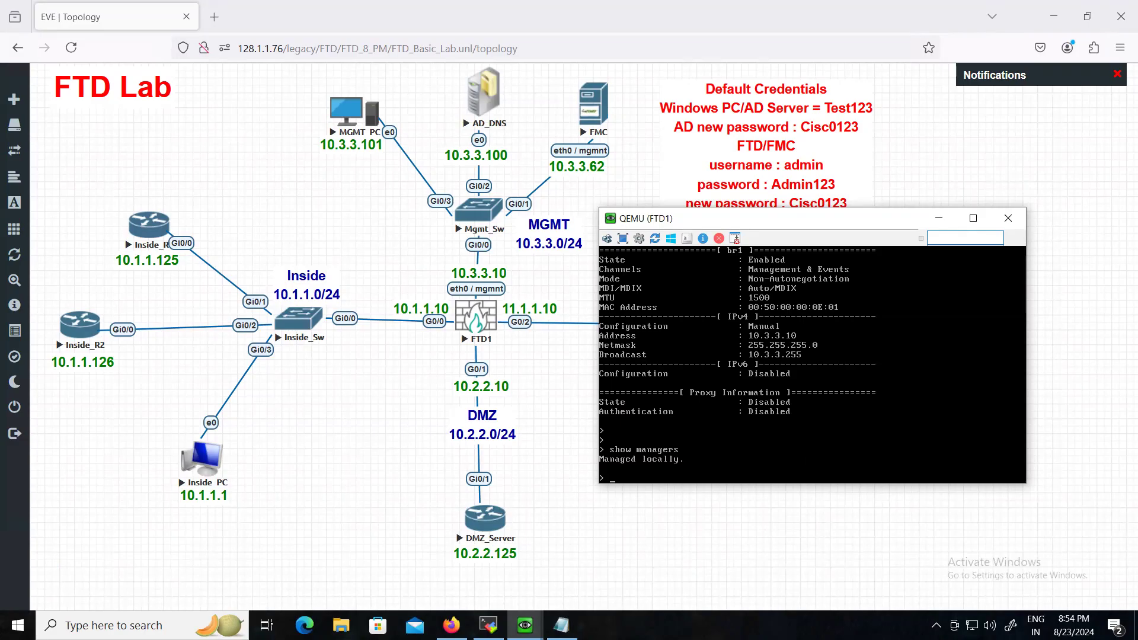
- Minimize the FTD1 console and bring up the MGMT_PC console, shifted to the right
{"action": "left_click", "coordinate": [938, 217]}
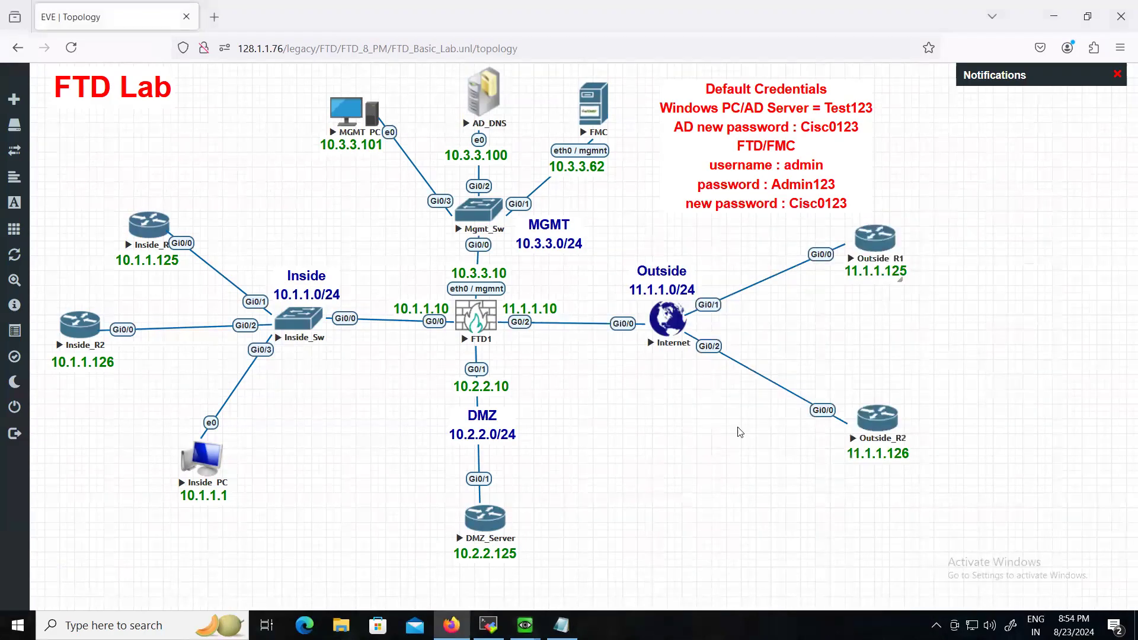
{"action": "mouse_move", "coordinate": [524, 626]}
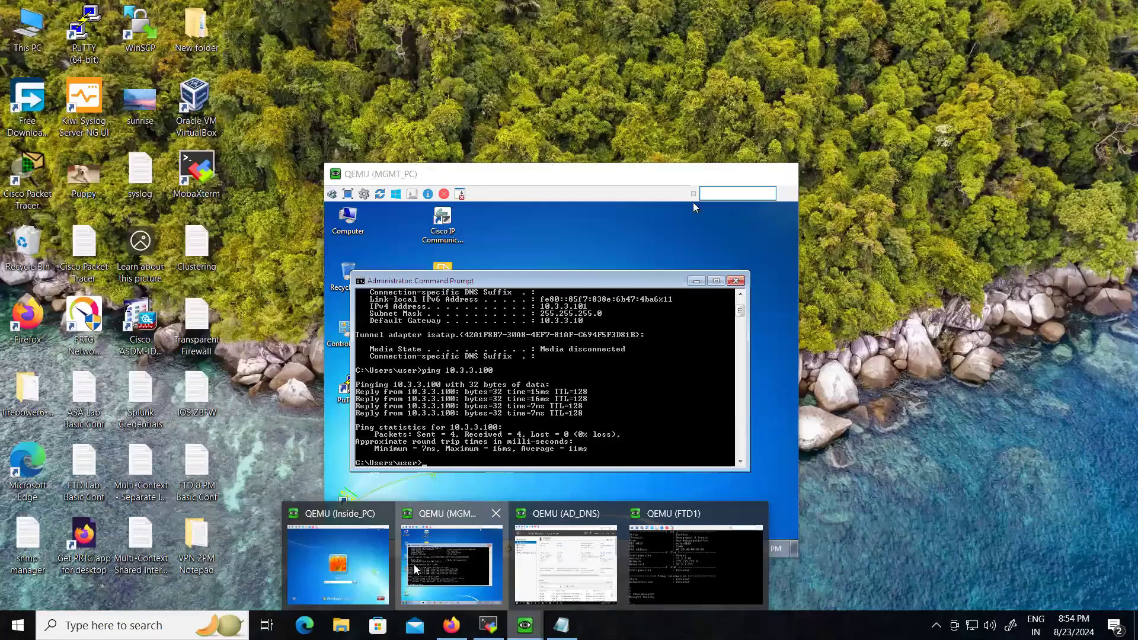
{"action": "left_click", "coordinate": [414, 569]}
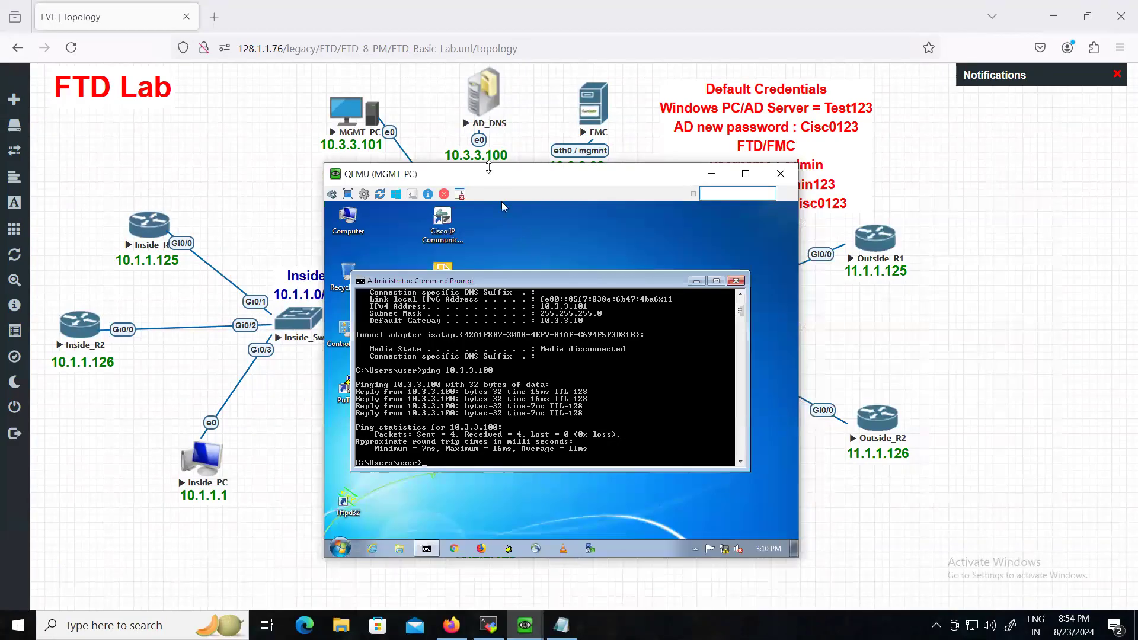
{"action": "left_click_drag", "start_coordinate": [515, 190], "coordinate": [775, 194]}
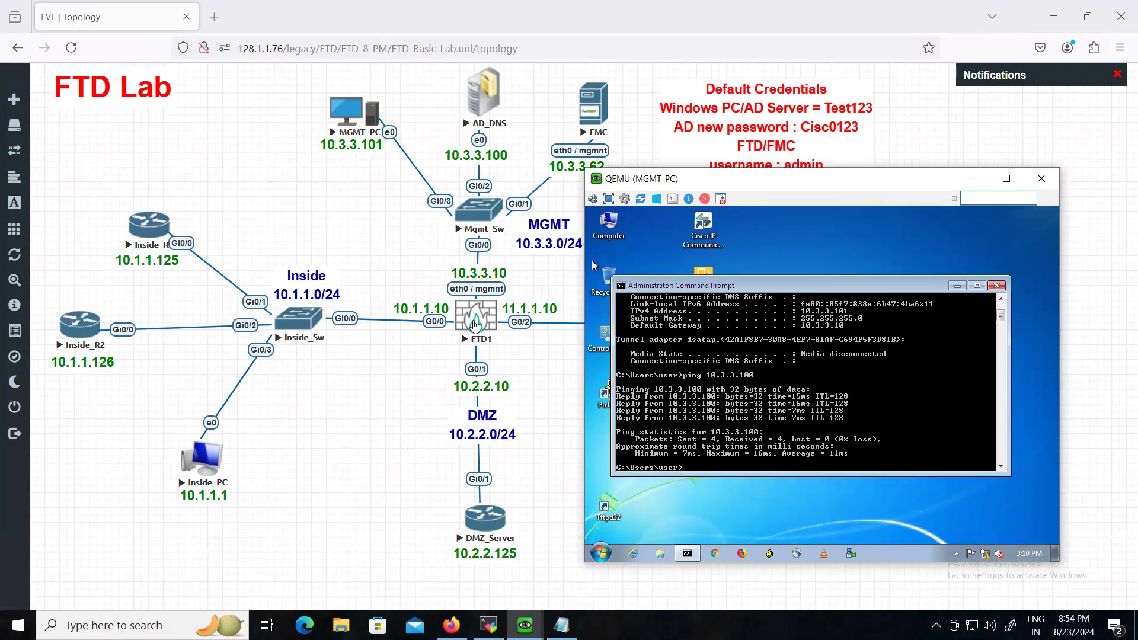
- Ping 10.3.3.10 from MGMT_PC, getting four replies with no loss, then close Command Prompt
{"action": "key", "text": "Return"}
{"action": "key", "text": "Up"}
{"action": "key", "text": "Return"}
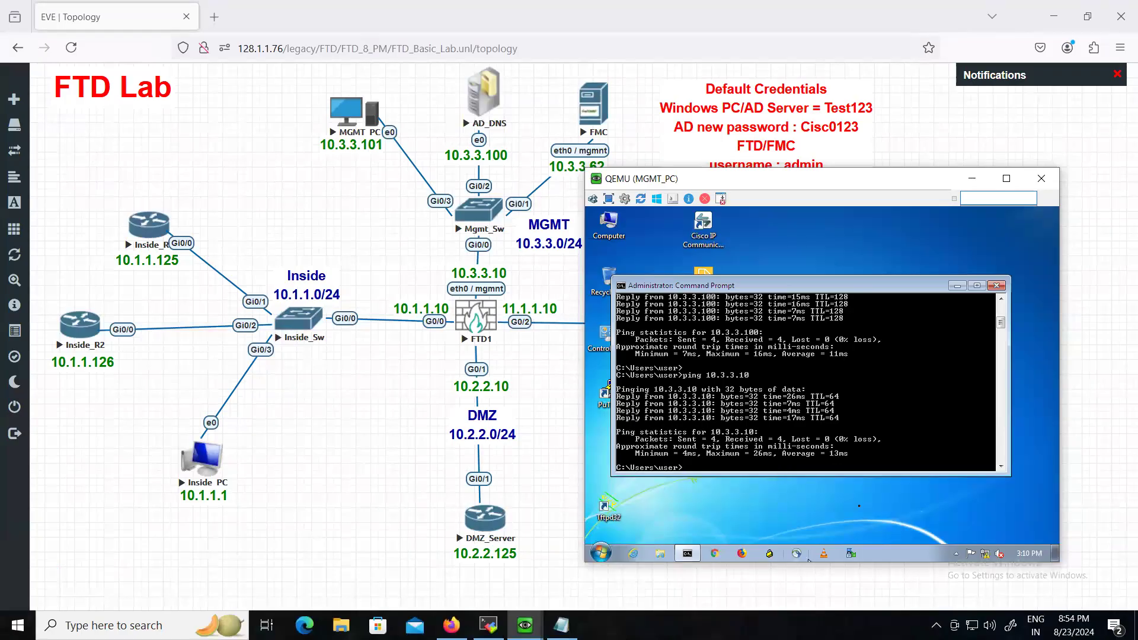
{"action": "left_click", "coordinate": [799, 510]}
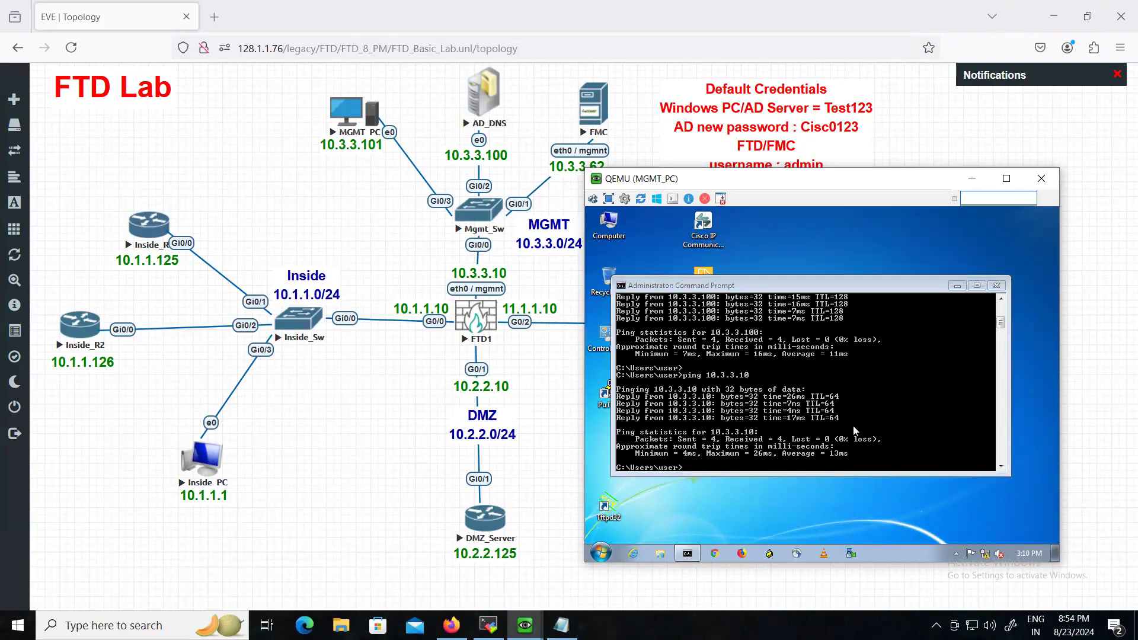
{"action": "left_click", "coordinate": [996, 285]}
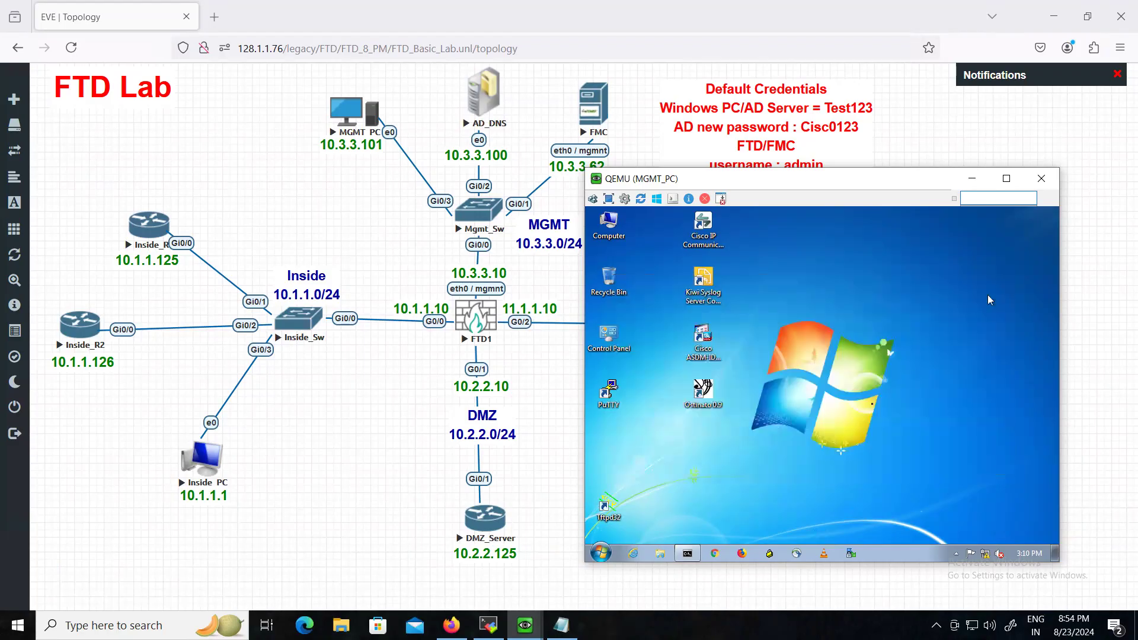
{"action": "left_click", "coordinate": [739, 554]}
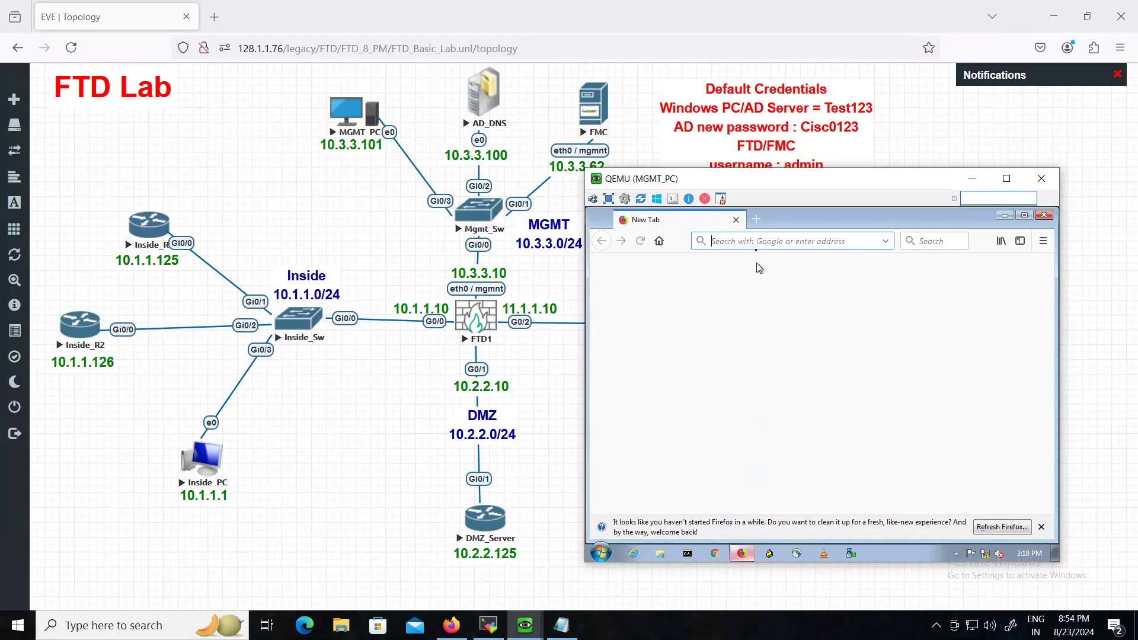
{"action": "left_click", "coordinate": [756, 244]}
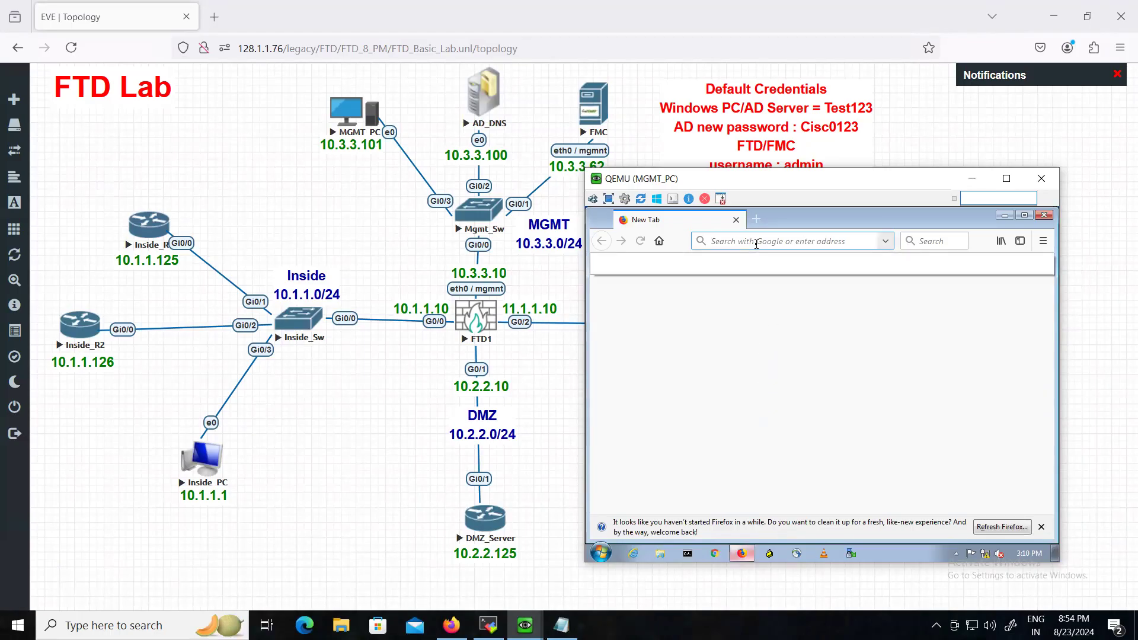
{"action": "type", "text": "https"}
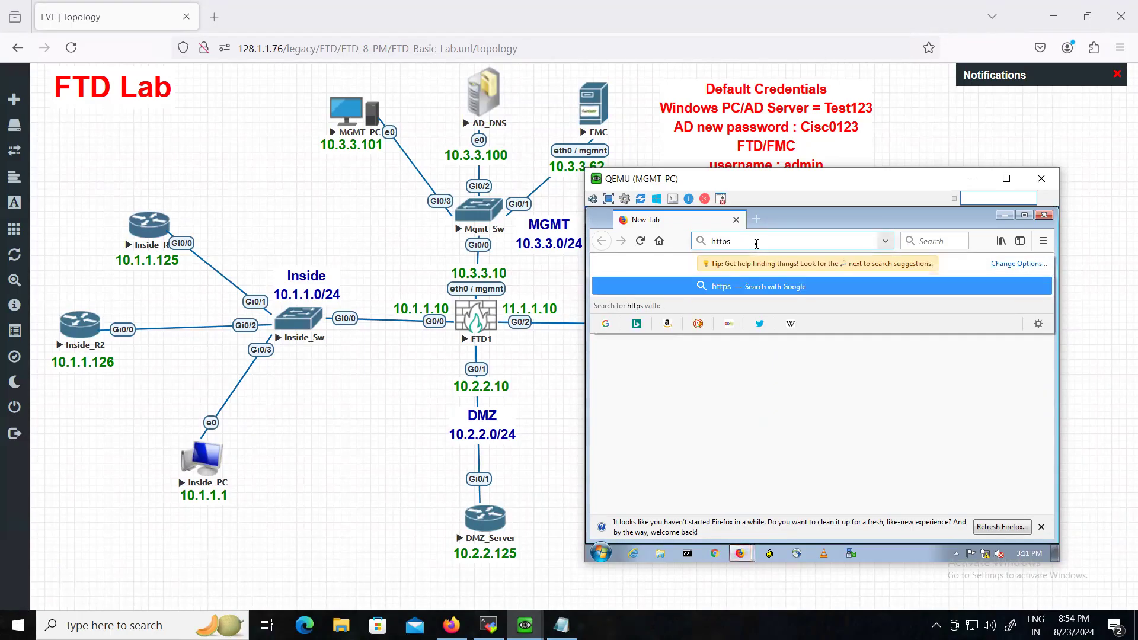
{"action": "key", "text": "BackSpace"}
{"action": "type", "text": "://"}
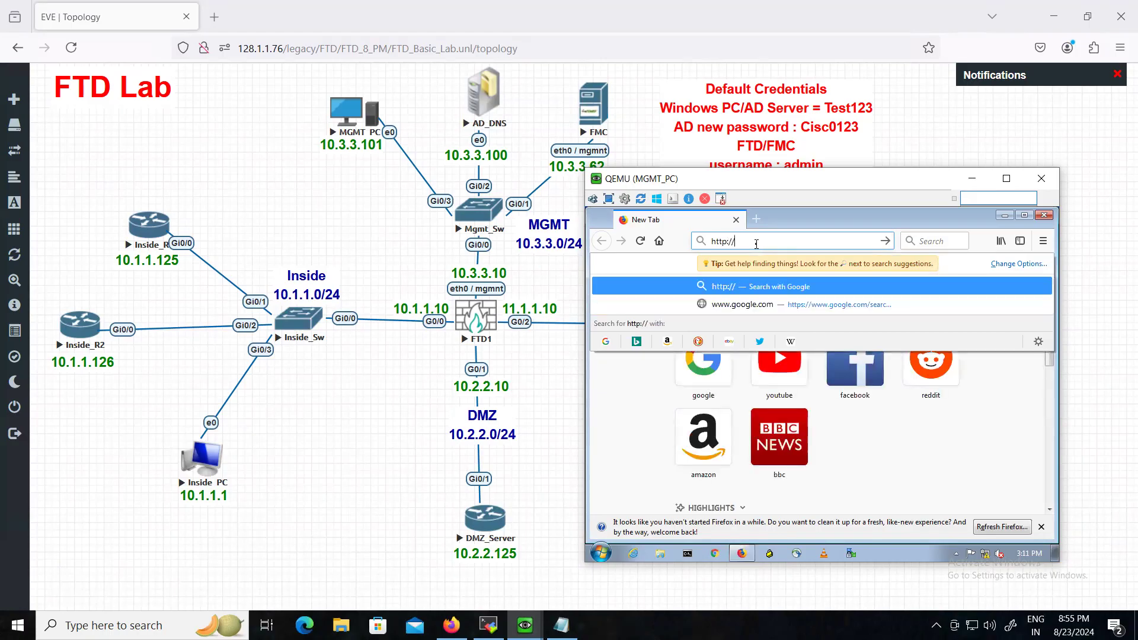
{"action": "type", "text": "10.3.3.10"}
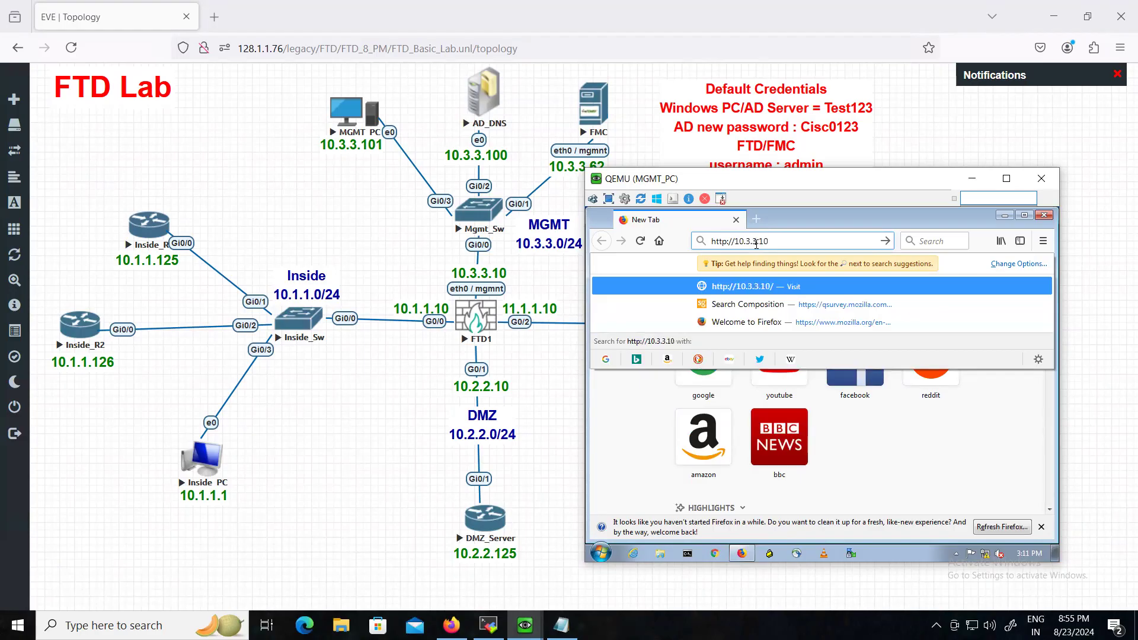
{"action": "key", "text": "Return"}
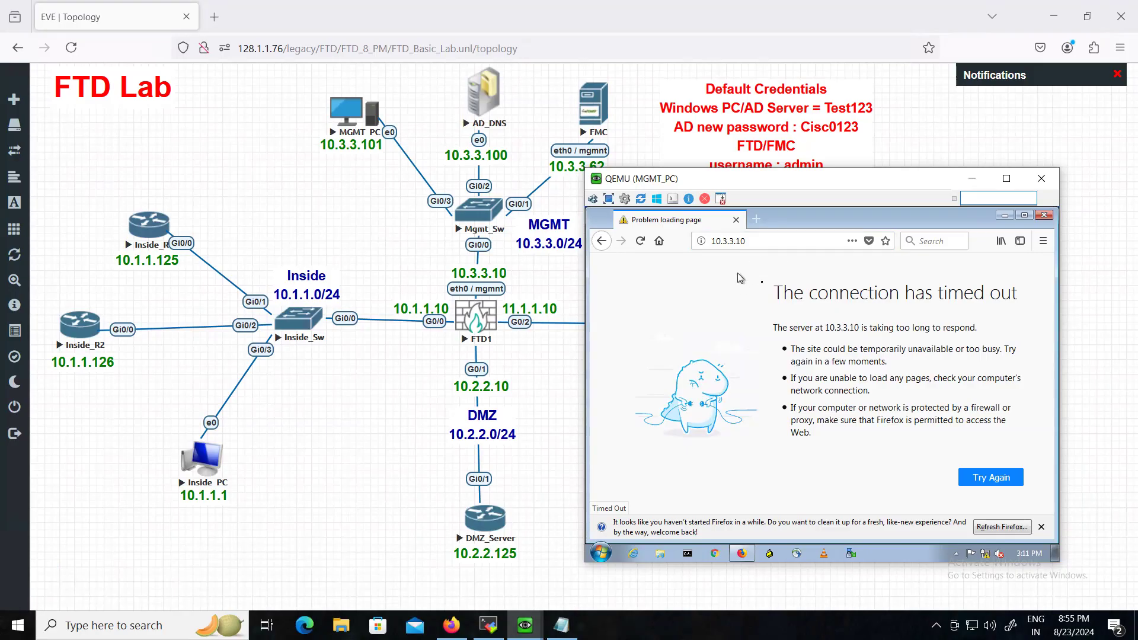
{"action": "left_click", "coordinate": [765, 245]}
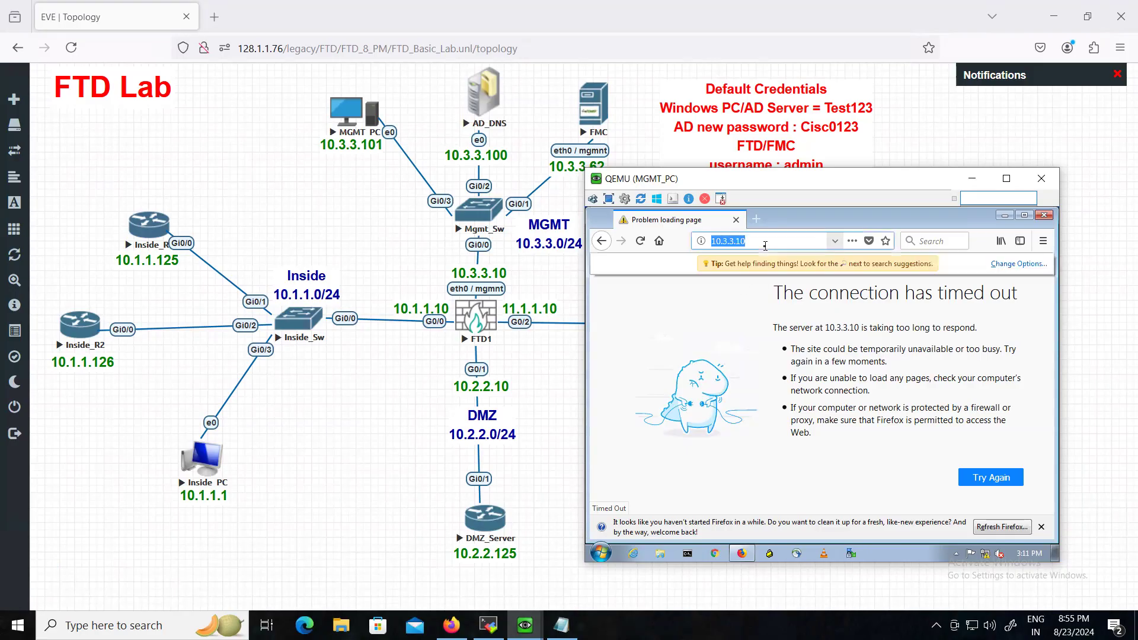
{"action": "left_click", "coordinate": [765, 246]}
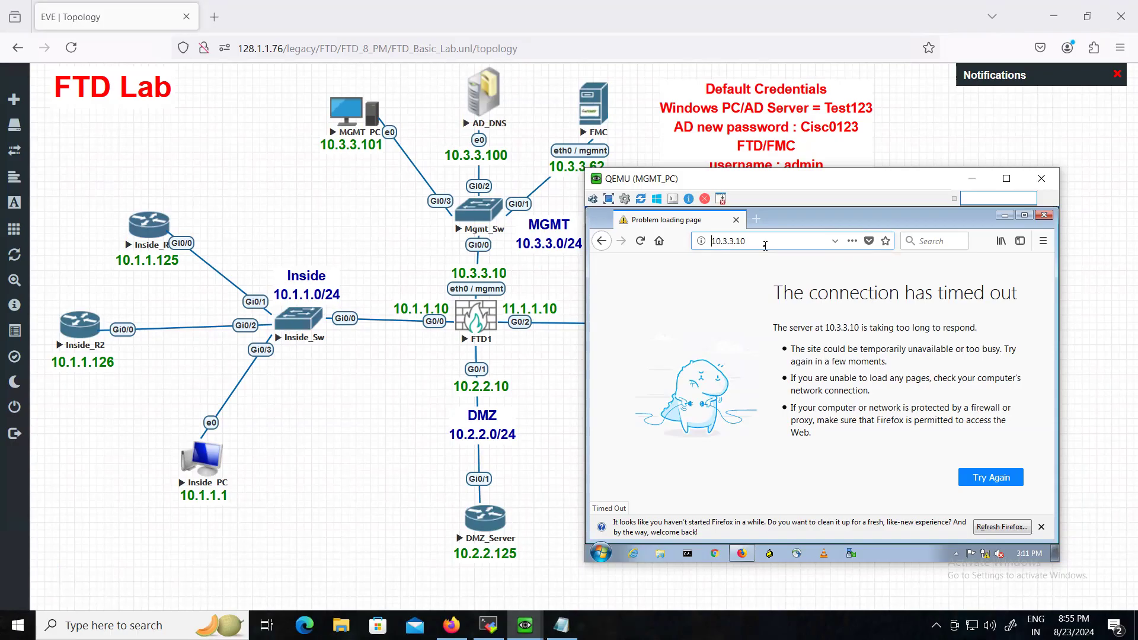
{"action": "key", "text": "Home"}
{"action": "type", "text": "https://"}
{"action": "key", "text": "Return"}
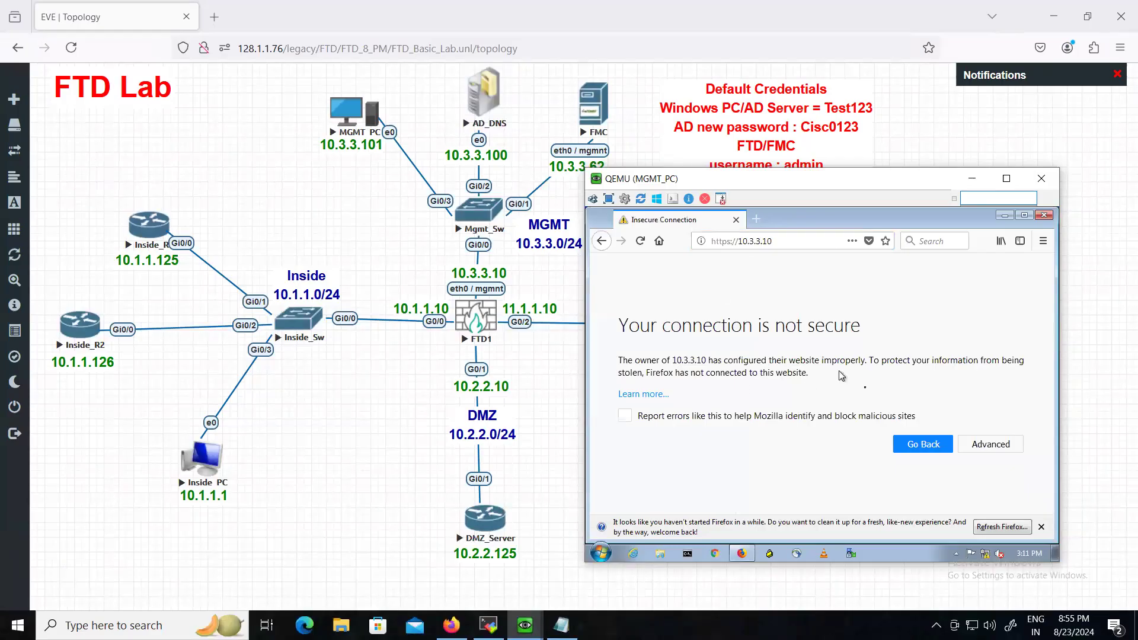
- Add and confirm a permanent security exception for 10.3.3.10's self-signed certificate
{"action": "left_click_drag", "start_coordinate": [883, 179], "coordinate": [890, 154]}
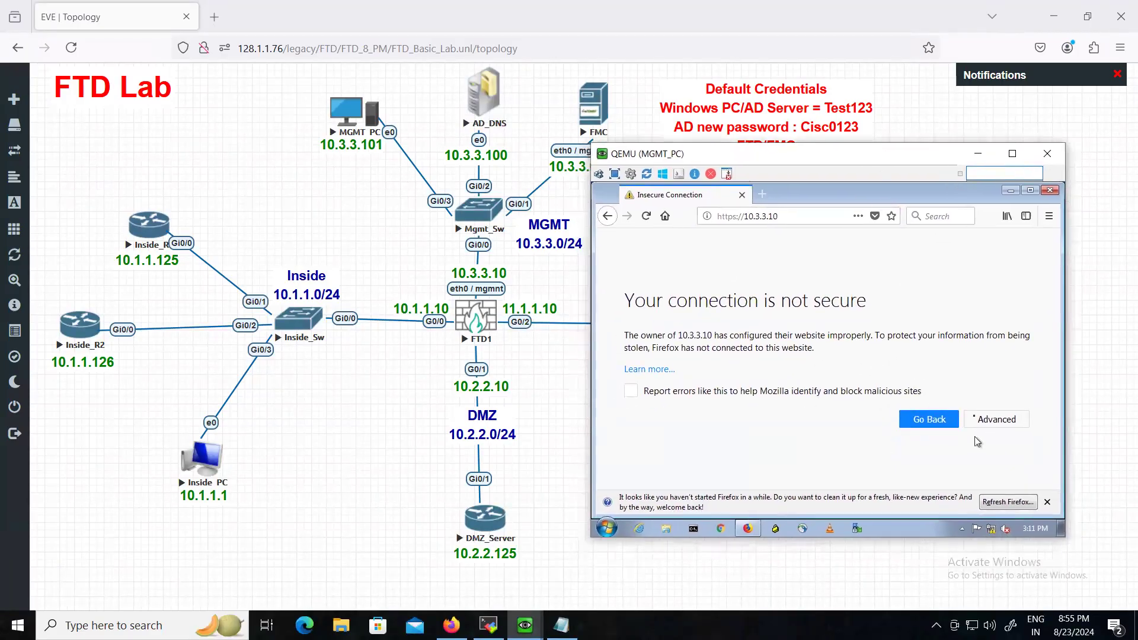
{"action": "left_click", "coordinate": [987, 421]}
{"action": "scroll", "coordinate": [955, 414], "scroll_direction": "down", "scroll_amount": 5}
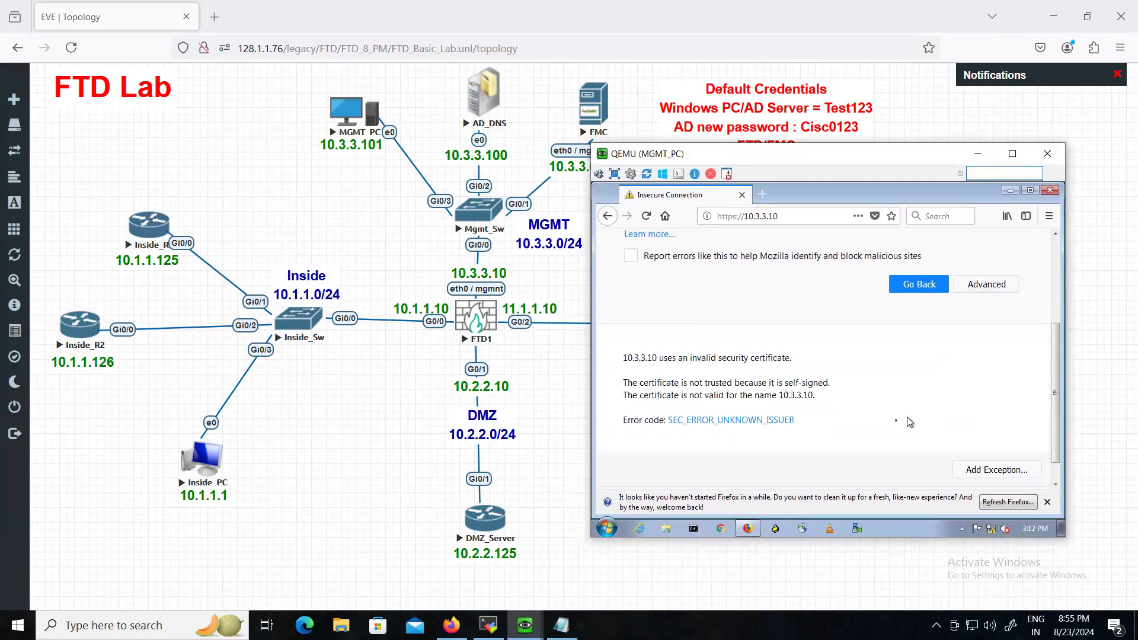
{"action": "left_click", "coordinate": [990, 446]}
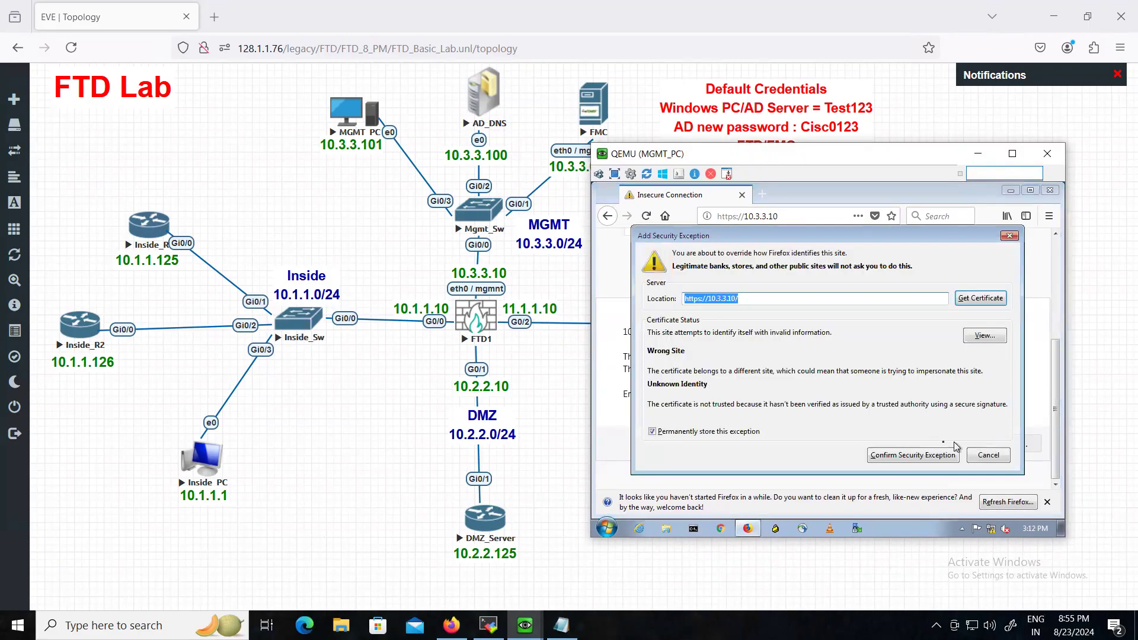
{"action": "left_click", "coordinate": [918, 457]}
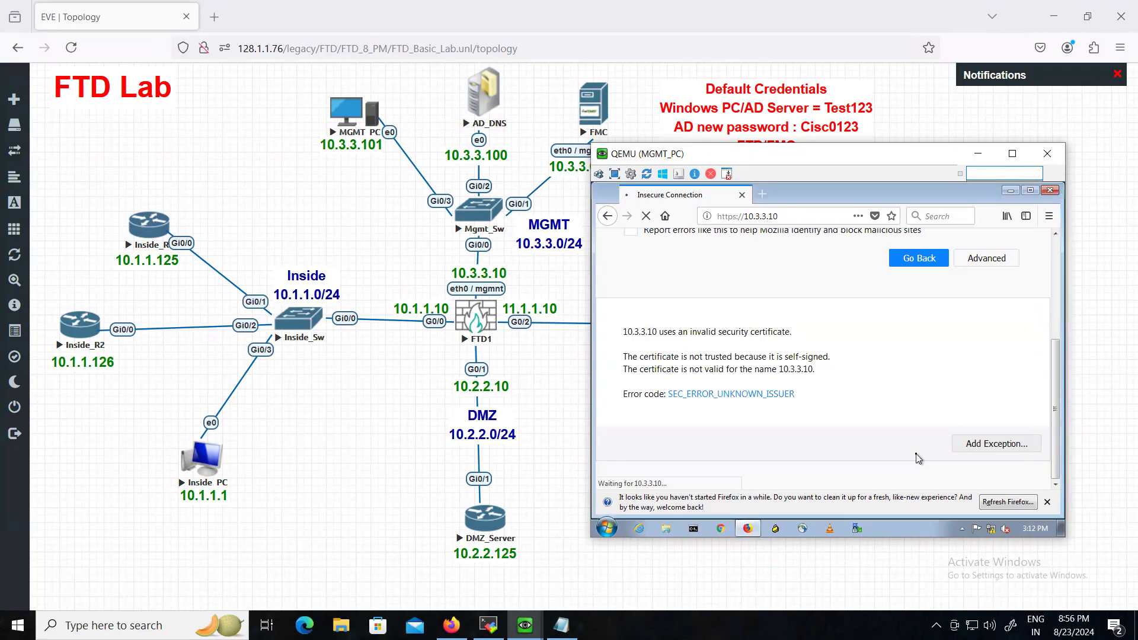
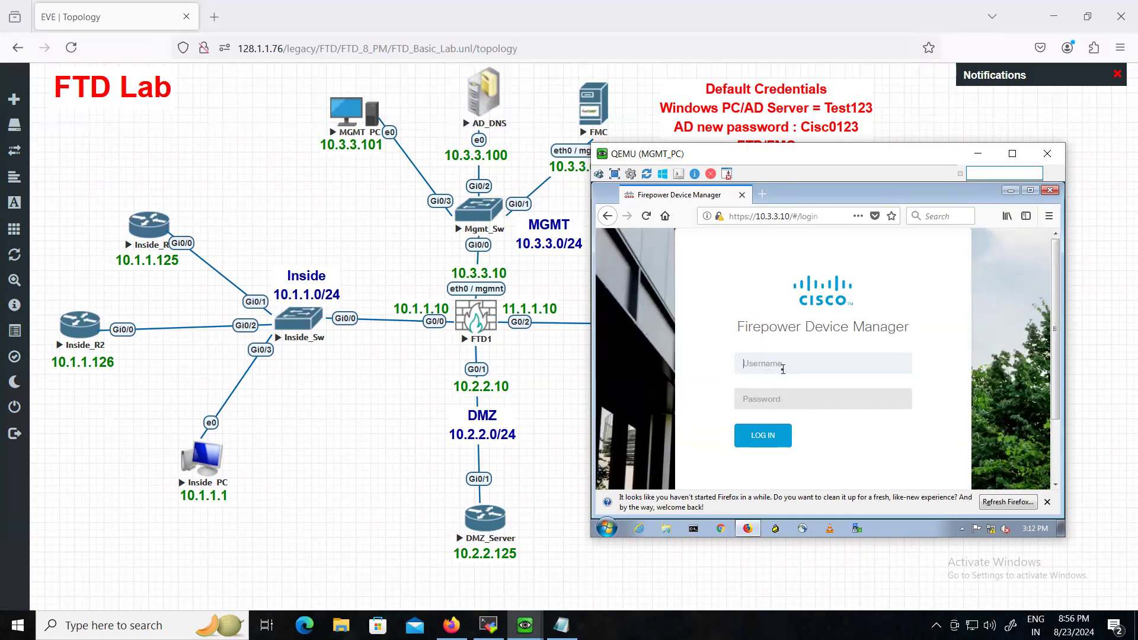
- Sign in to Firepower Device Manager with the admin credentials, skipping password saving, and dismiss the notification bar
{"action": "type", "text": "aA"}
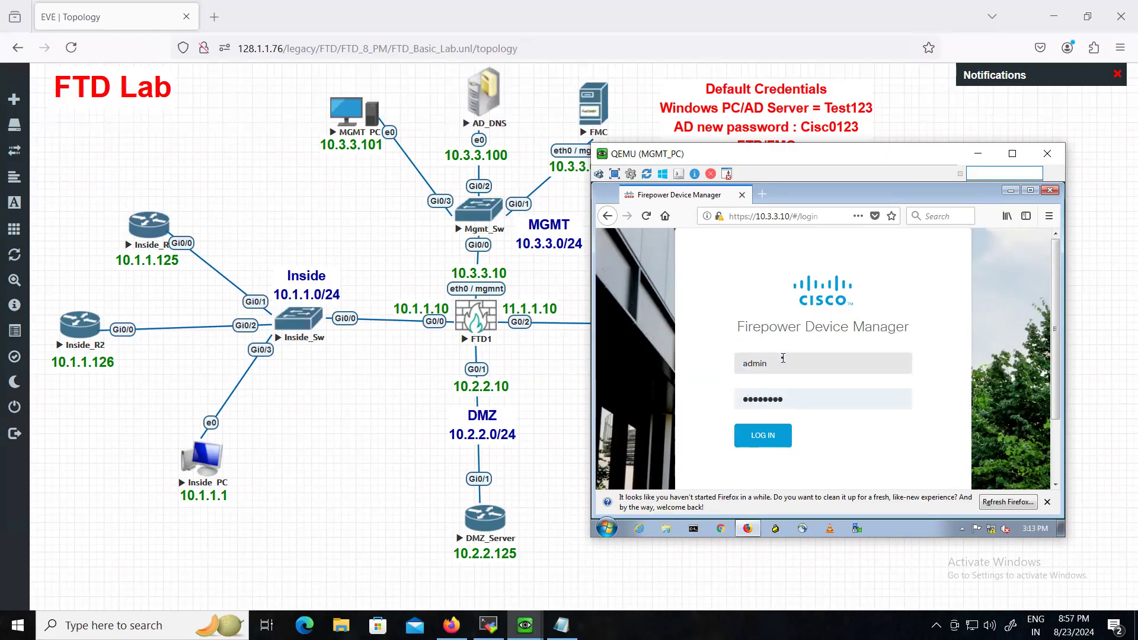
{"action": "key", "text": "Return"}
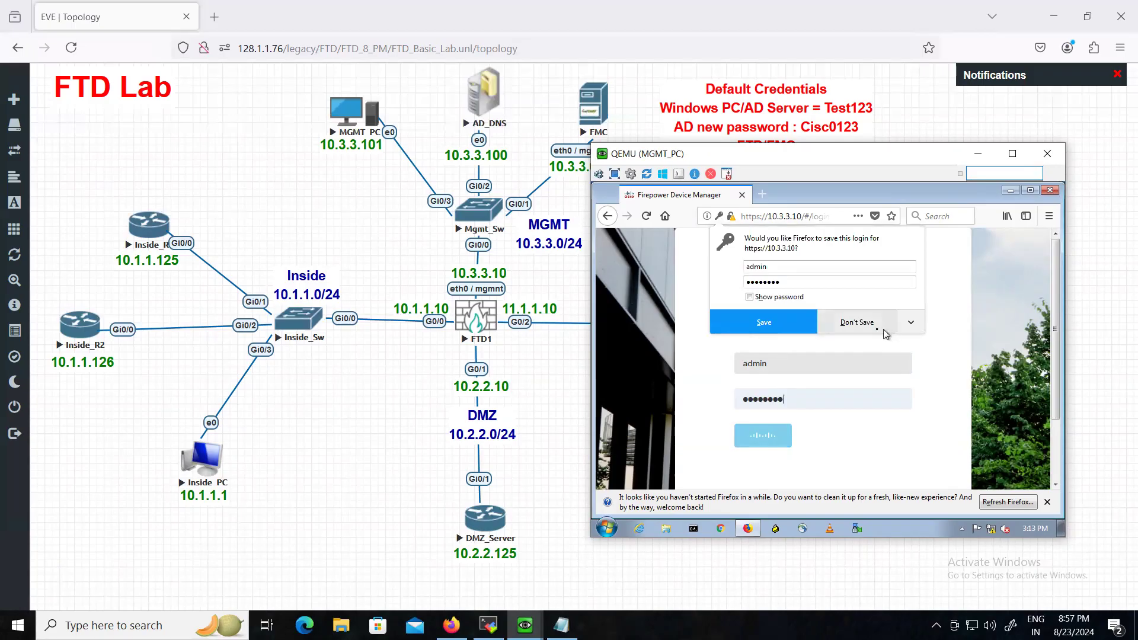
{"action": "left_click", "coordinate": [879, 328]}
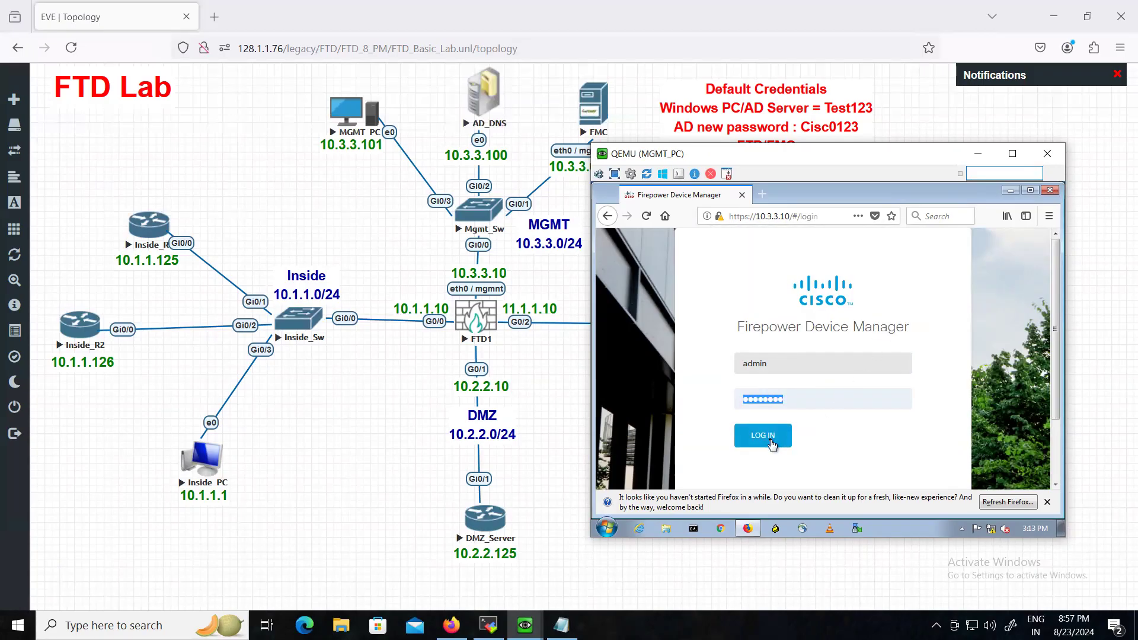
{"action": "left_click", "coordinate": [763, 436]}
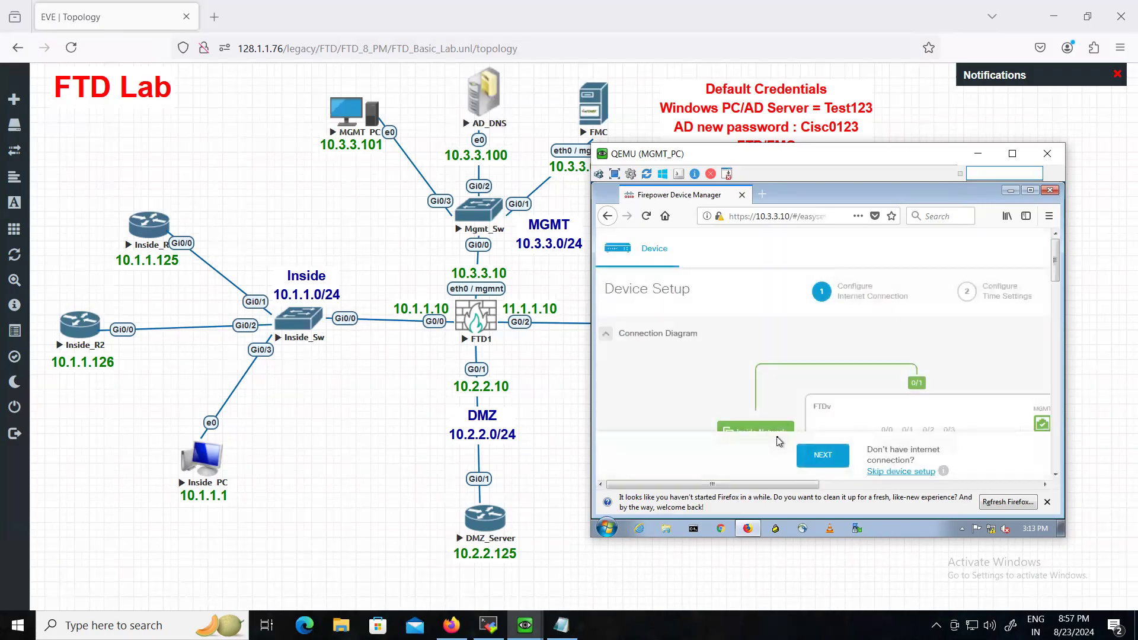
{"action": "left_click", "coordinate": [1045, 503]}
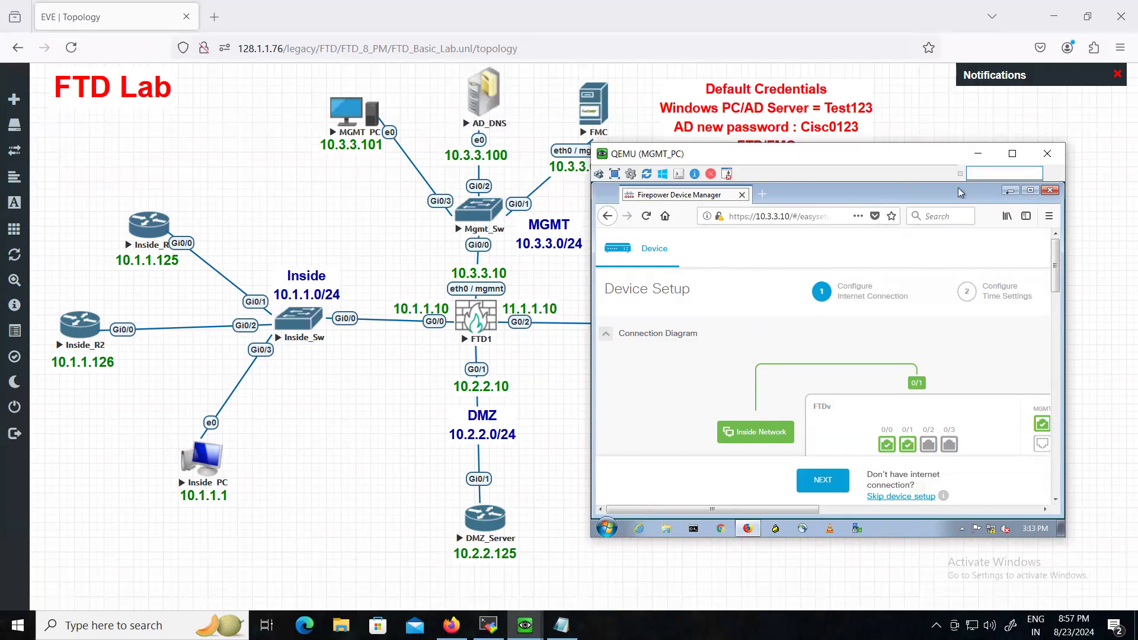
- Close the Firefox and MGMT_PC console windows and stop the MGMT_PC node
{"action": "left_click", "coordinate": [1053, 191]}
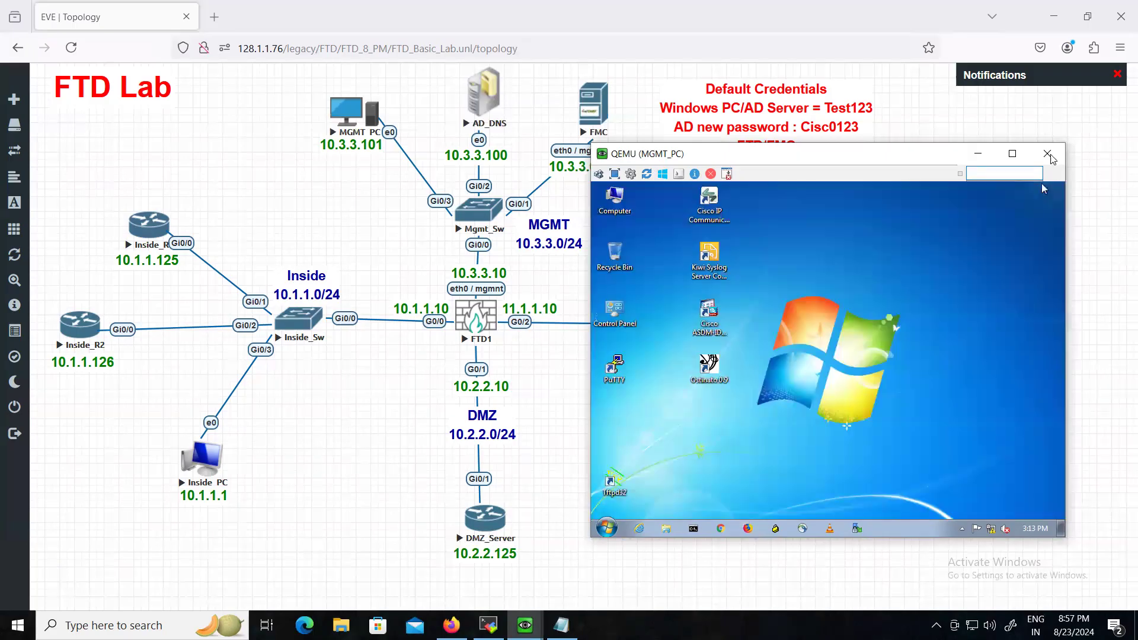
{"action": "left_click", "coordinate": [1054, 159]}
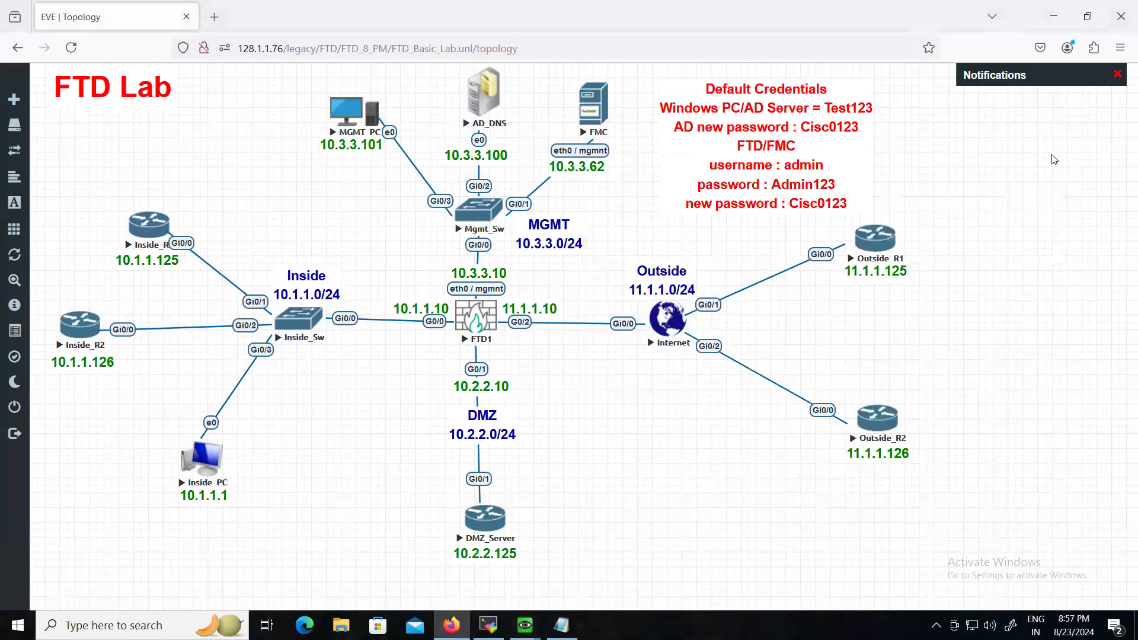
{"action": "right_click", "coordinate": [361, 114]}
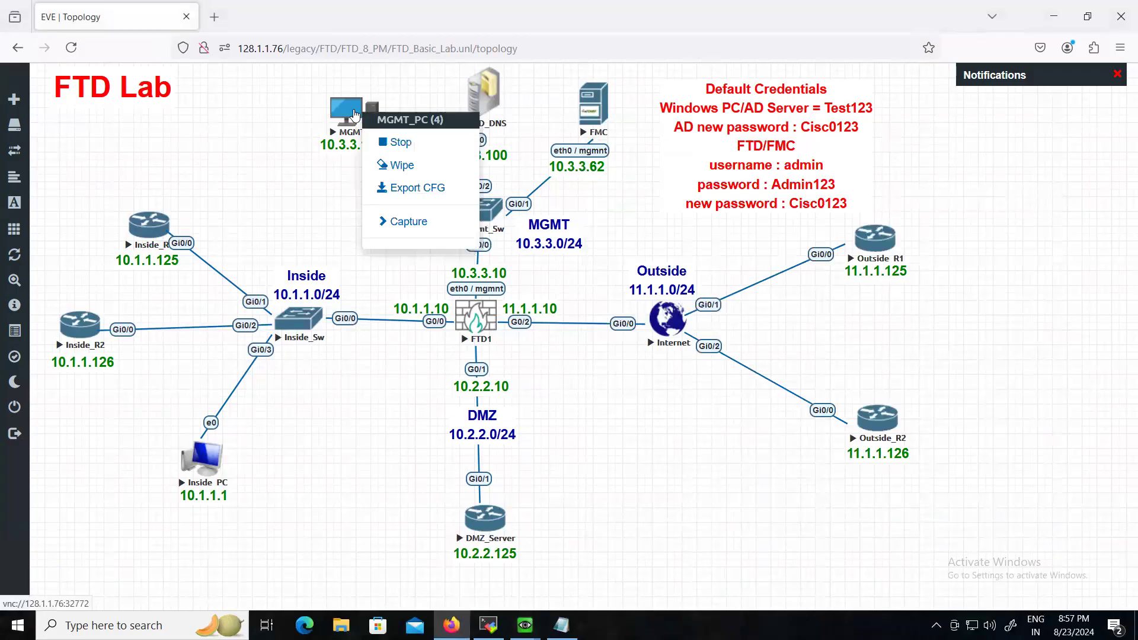
{"action": "left_click", "coordinate": [400, 145]}
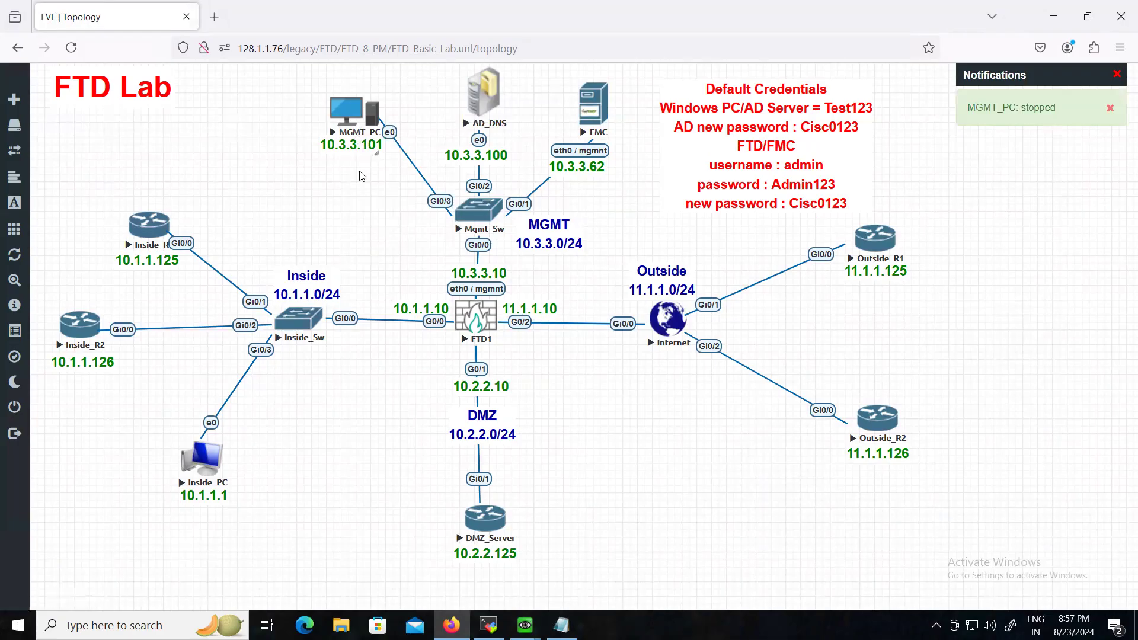
- Change MGMT_PC's console type from vnc to rdp, save, and start the node again
{"action": "right_click", "coordinate": [352, 116]}
{"action": "left_click", "coordinate": [382, 281]}
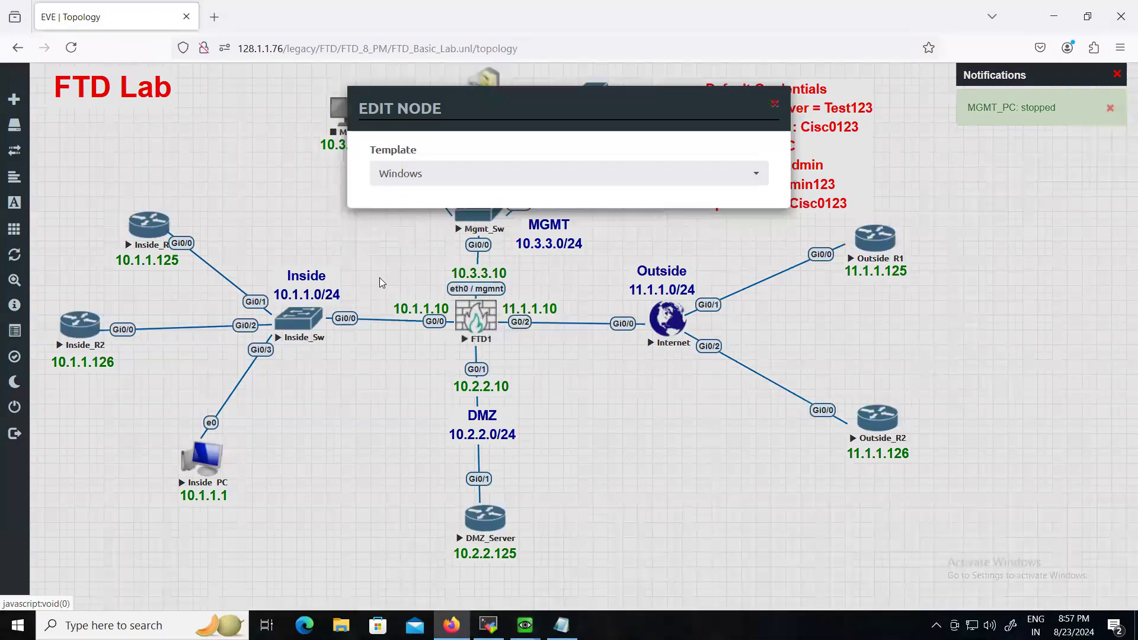
{"action": "scroll", "coordinate": [440, 393], "scroll_direction": "down", "scroll_amount": 5}
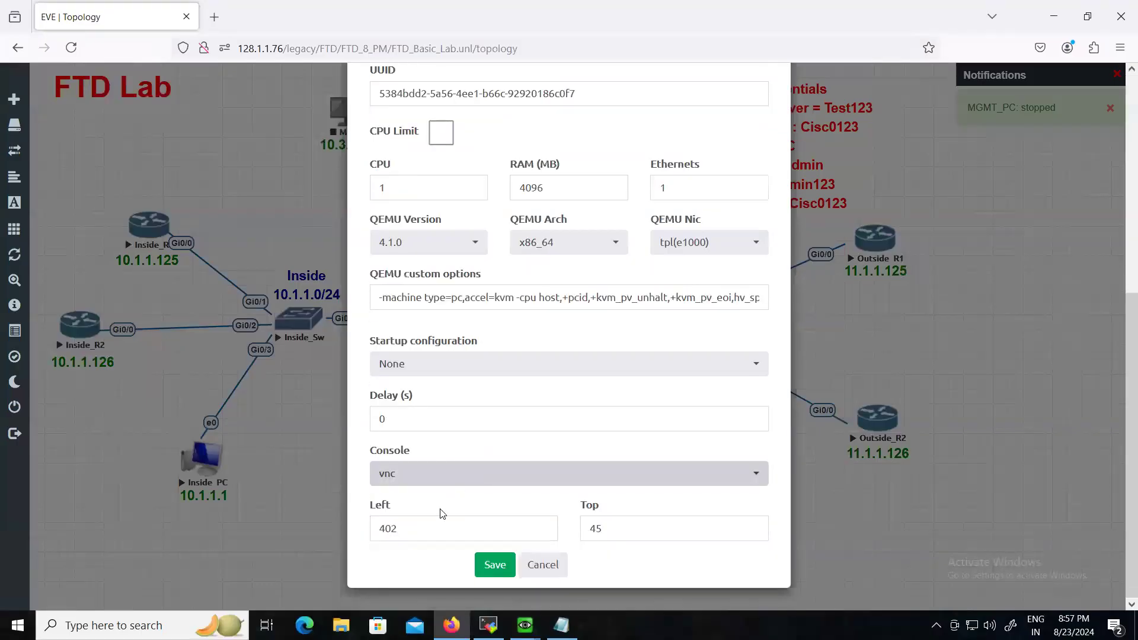
{"action": "left_click", "coordinate": [415, 480]}
{"action": "left_click", "coordinate": [396, 548]}
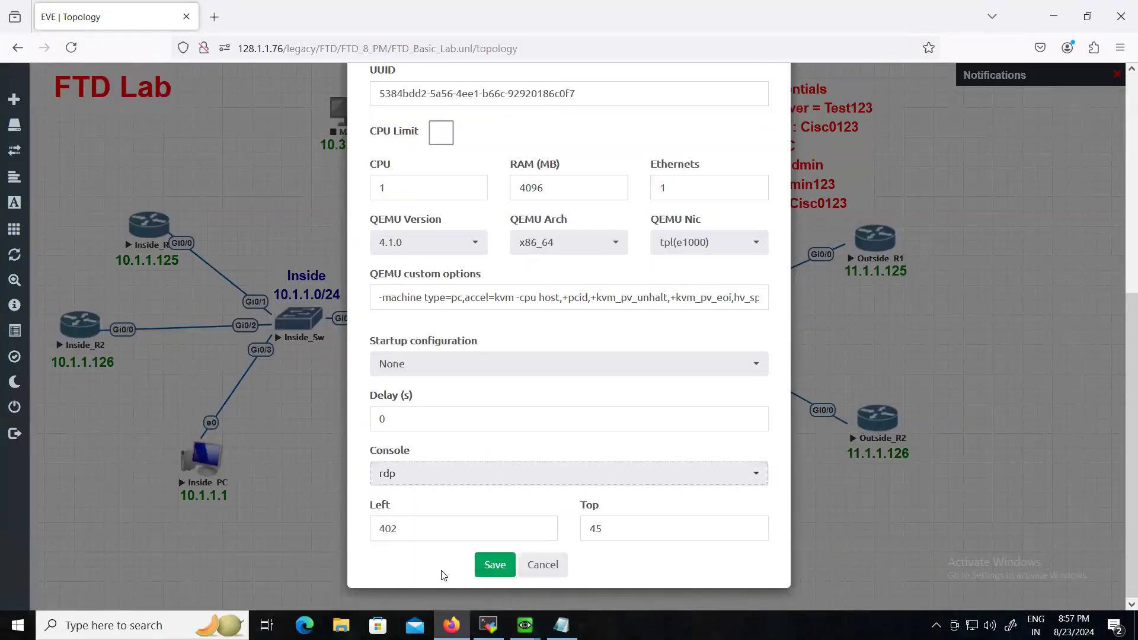
{"action": "left_click", "coordinate": [489, 566]}
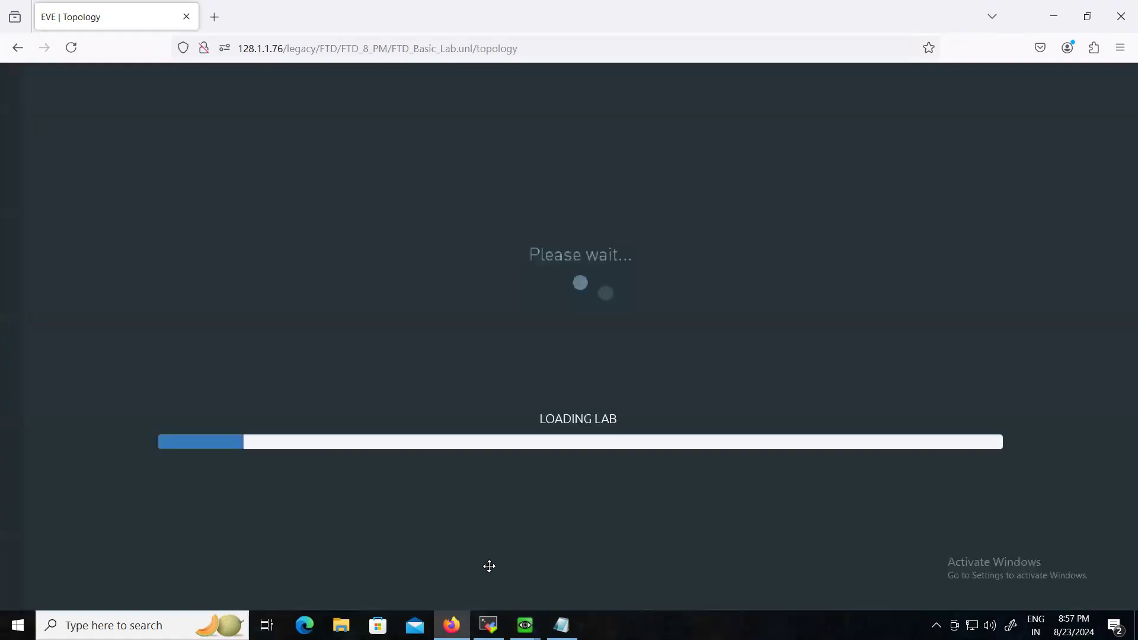
{"action": "right_click", "coordinate": [347, 118]}
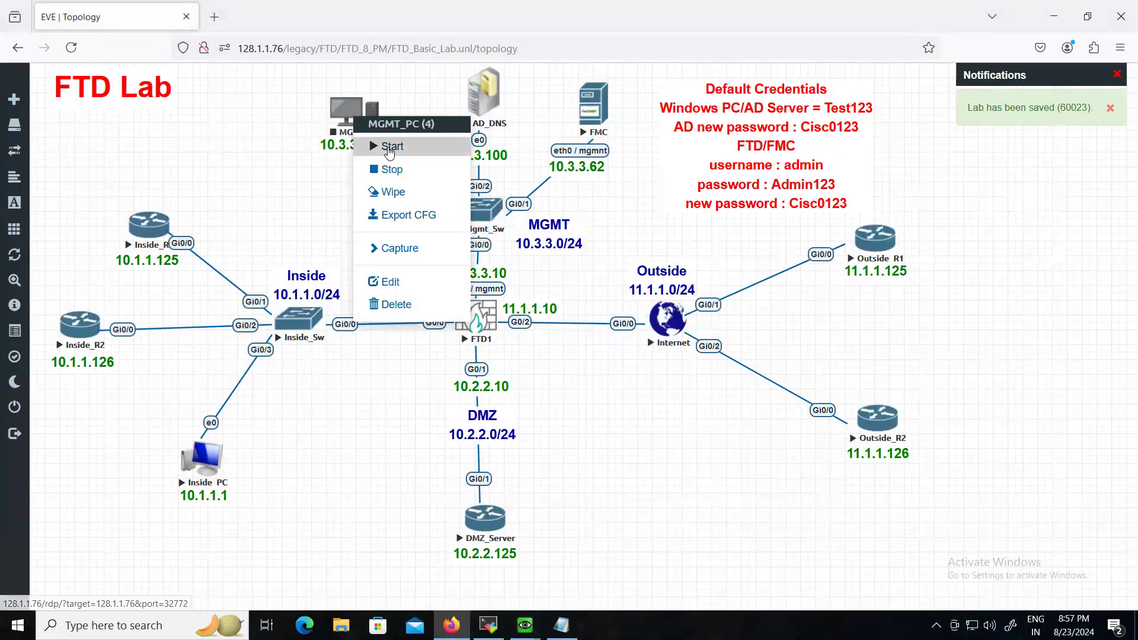
{"action": "left_click", "coordinate": [388, 148]}
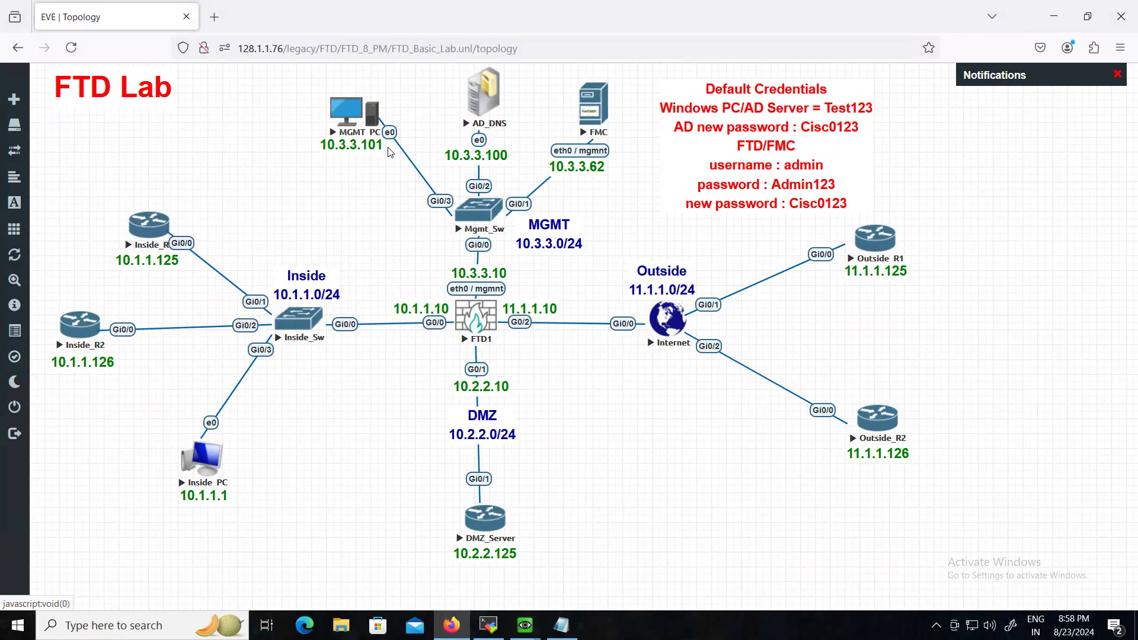
- Open the downloaded MGMT_PC .rdp file and connect, retrying after the internal error and connection failure
{"action": "left_click", "coordinate": [337, 111]}
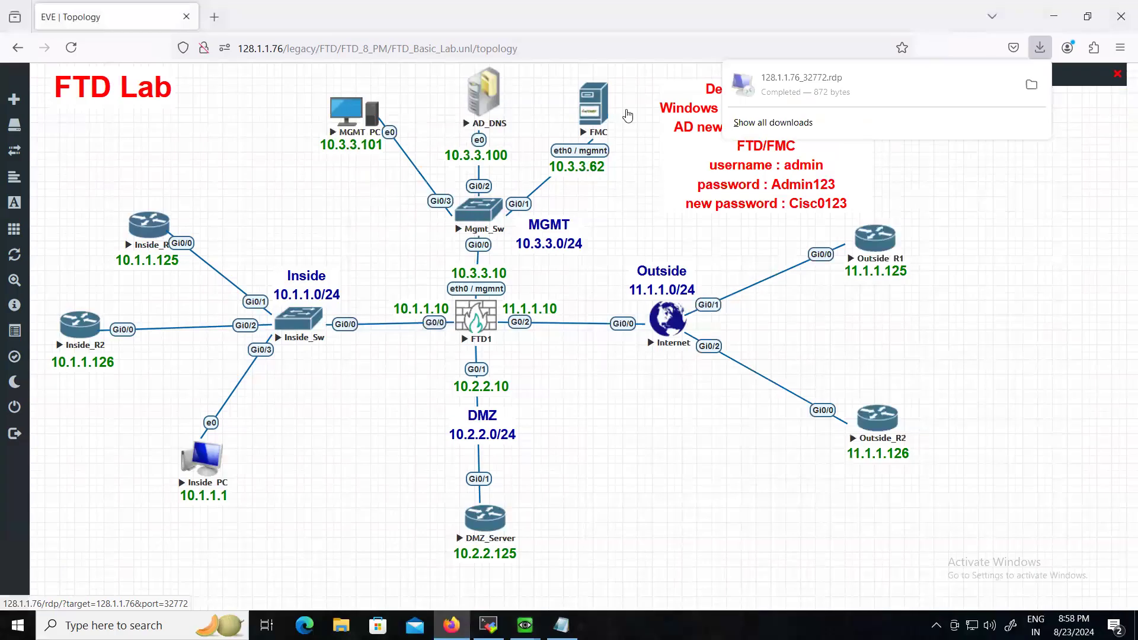
{"action": "left_click", "coordinate": [843, 90]}
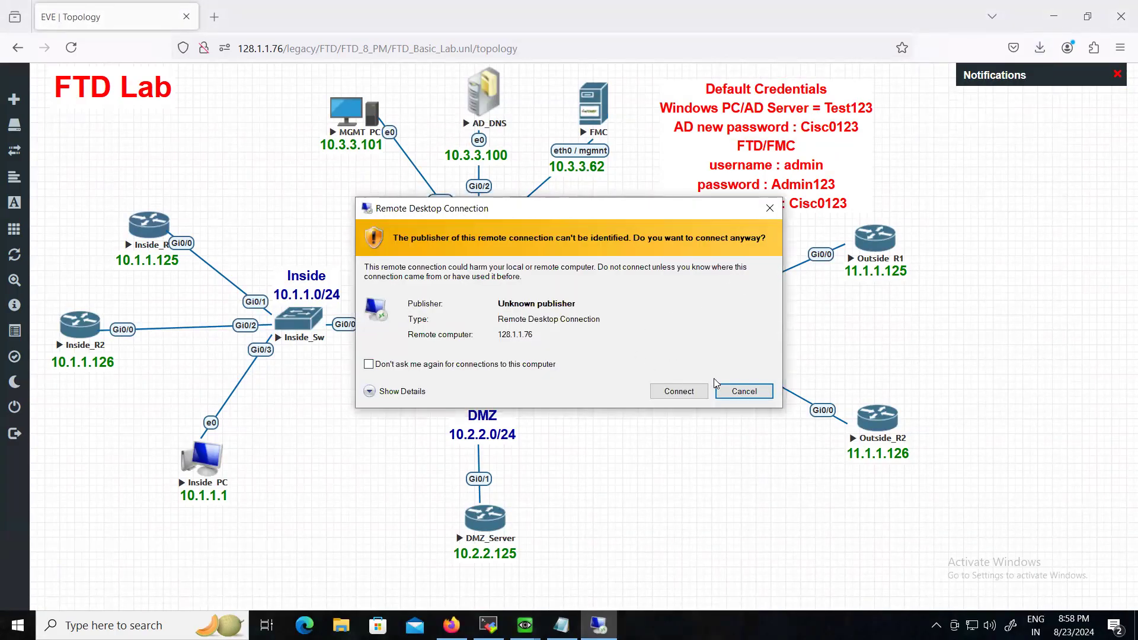
{"action": "left_click", "coordinate": [683, 392]}
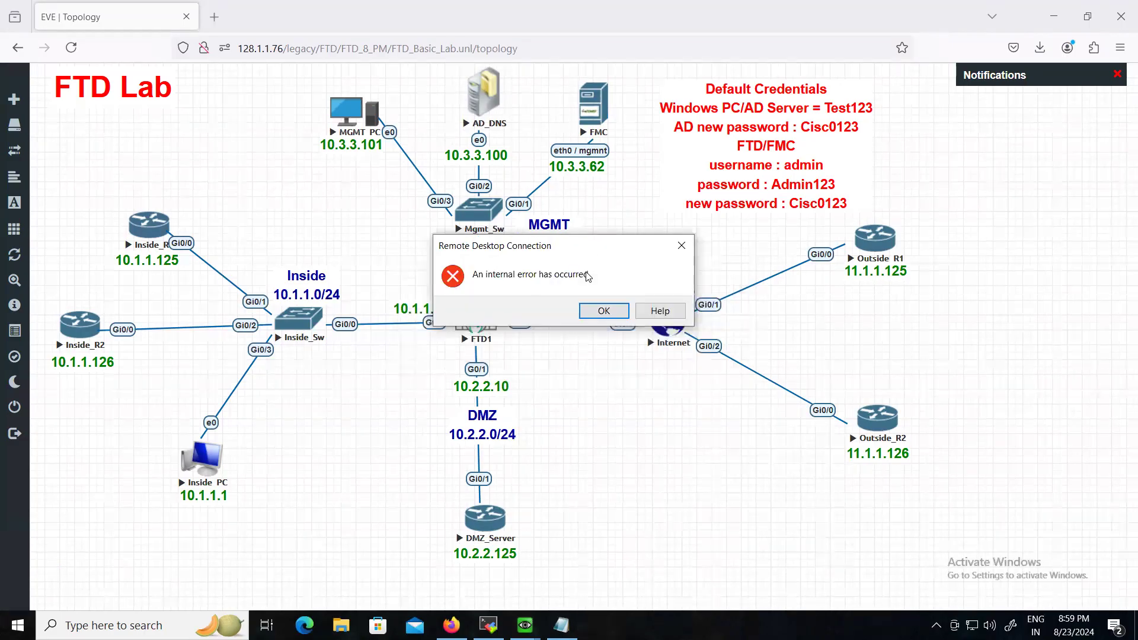
{"action": "left_click", "coordinate": [604, 311]}
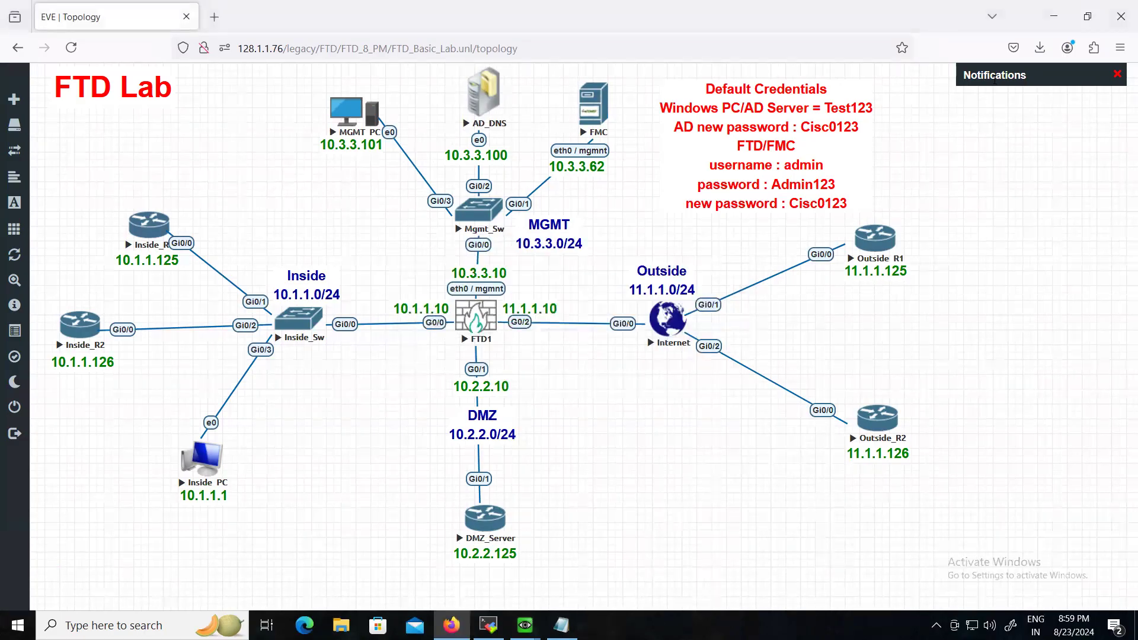
{"action": "left_click", "coordinate": [1040, 48]}
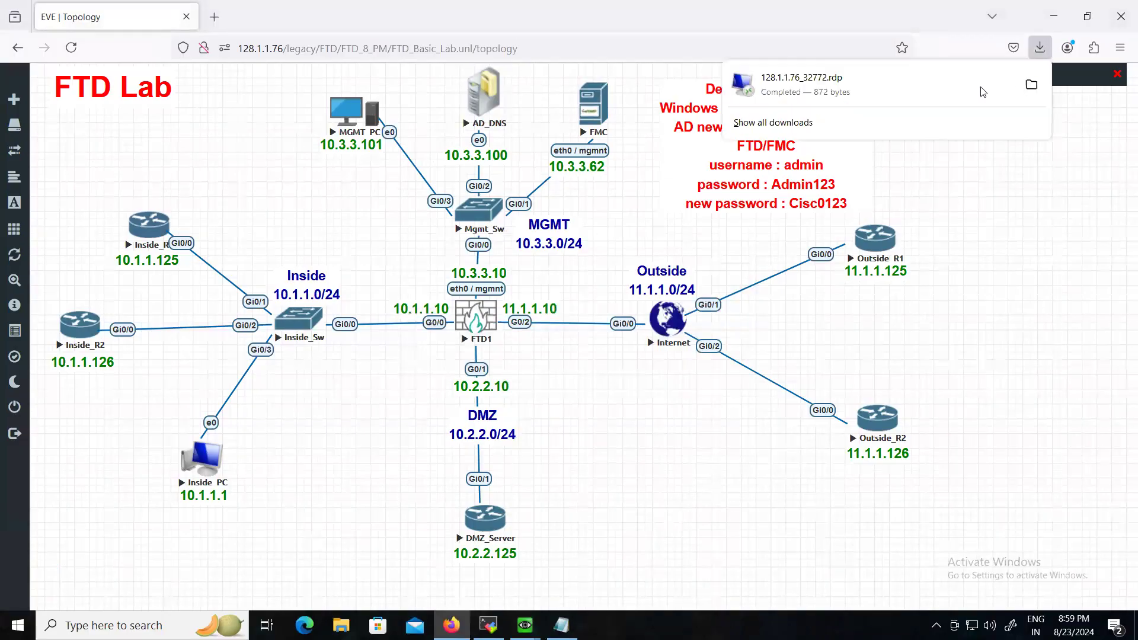
{"action": "left_click", "coordinate": [899, 81]}
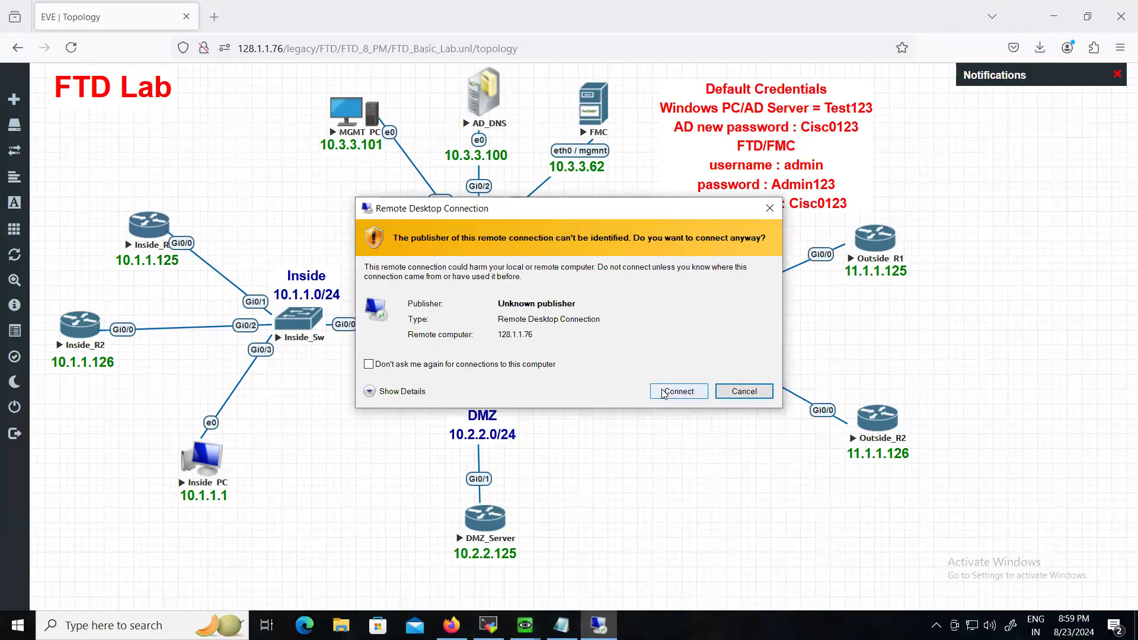
{"action": "left_click", "coordinate": [678, 390]}
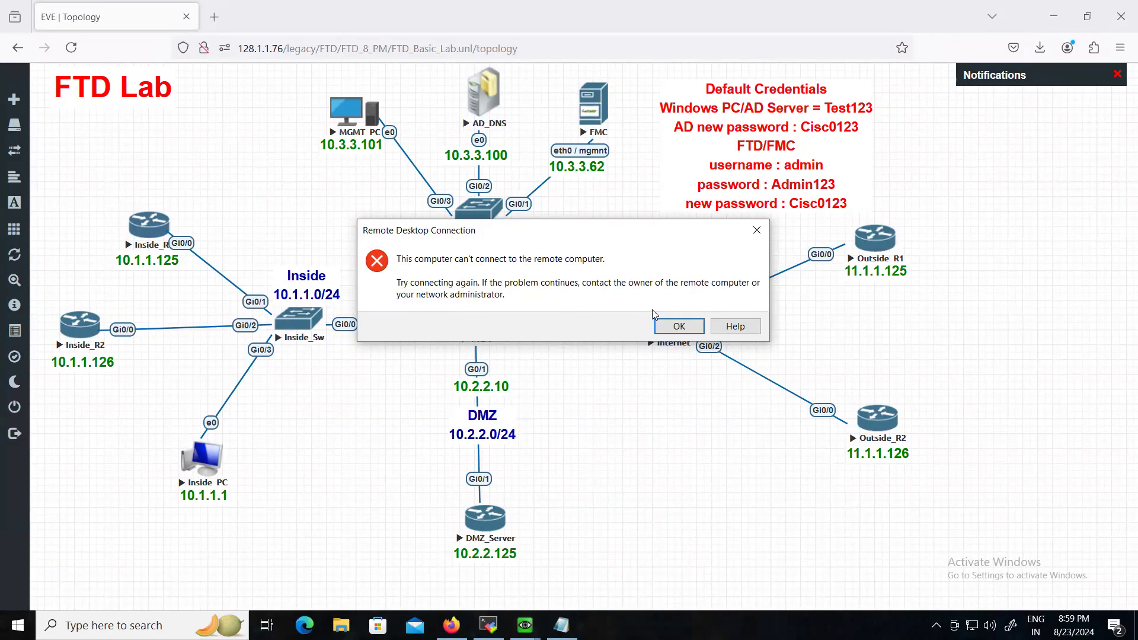
{"action": "left_click", "coordinate": [680, 327]}
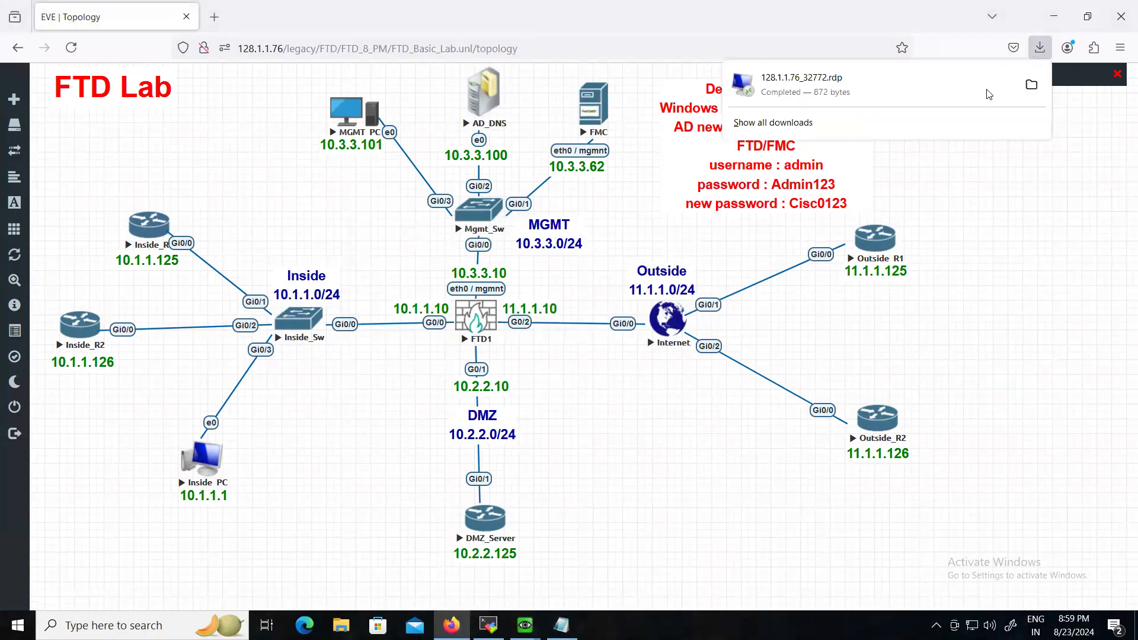
{"action": "left_click", "coordinate": [894, 92]}
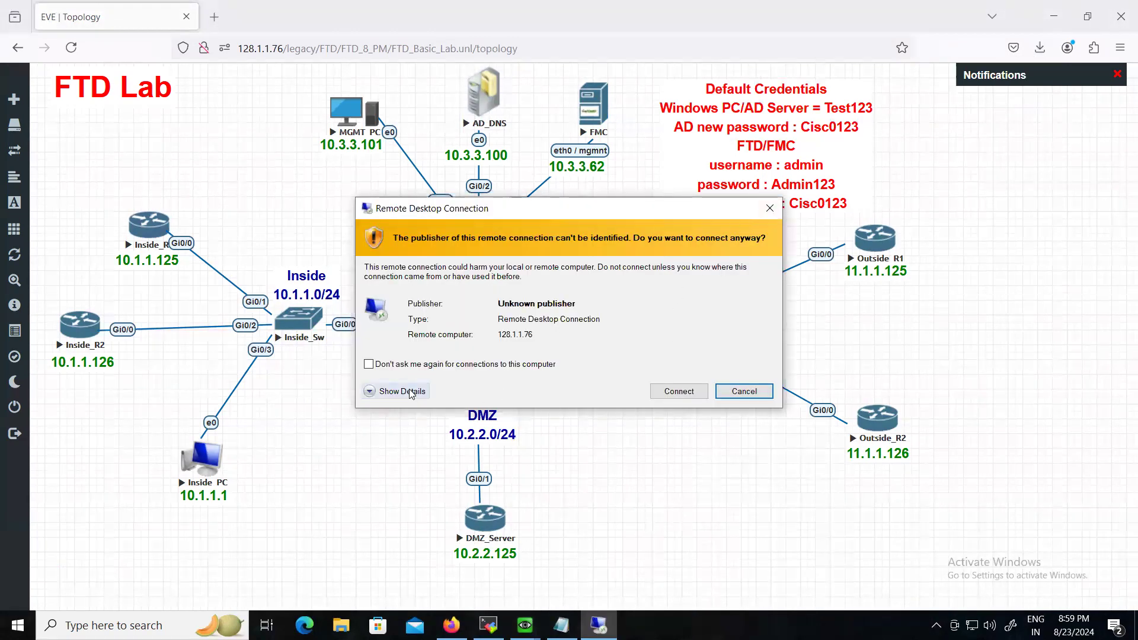
{"action": "left_click", "coordinate": [685, 395]}
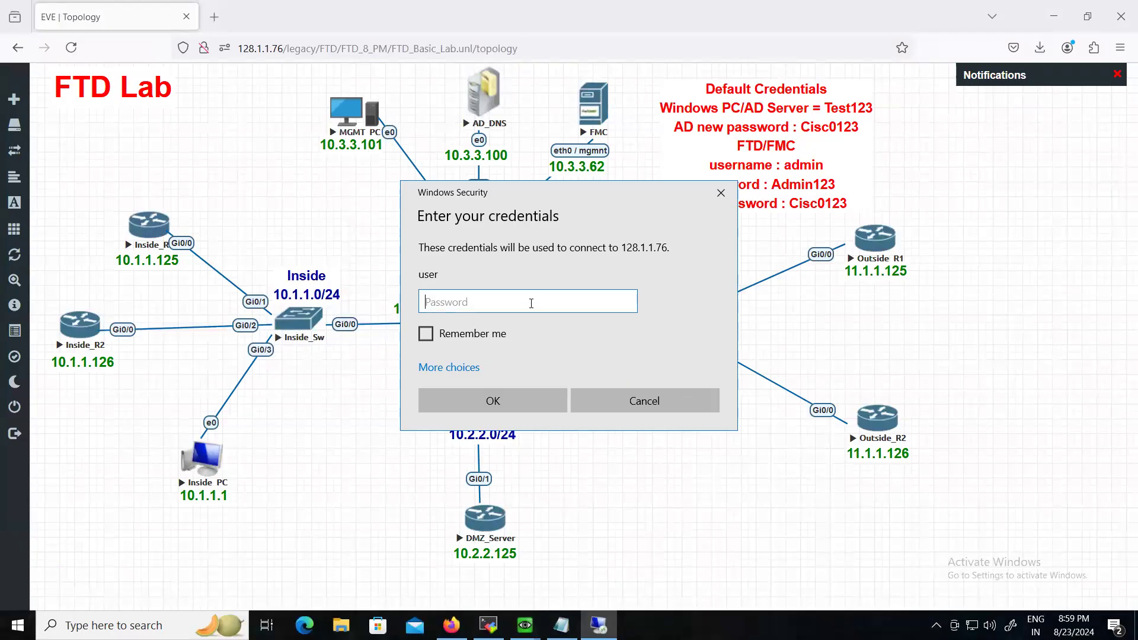
- Sign in to the MGMT_PC remote session with the account password and move the session bar aside
{"action": "type", "text": "Test123"}
{"action": "key", "text": "Return"}
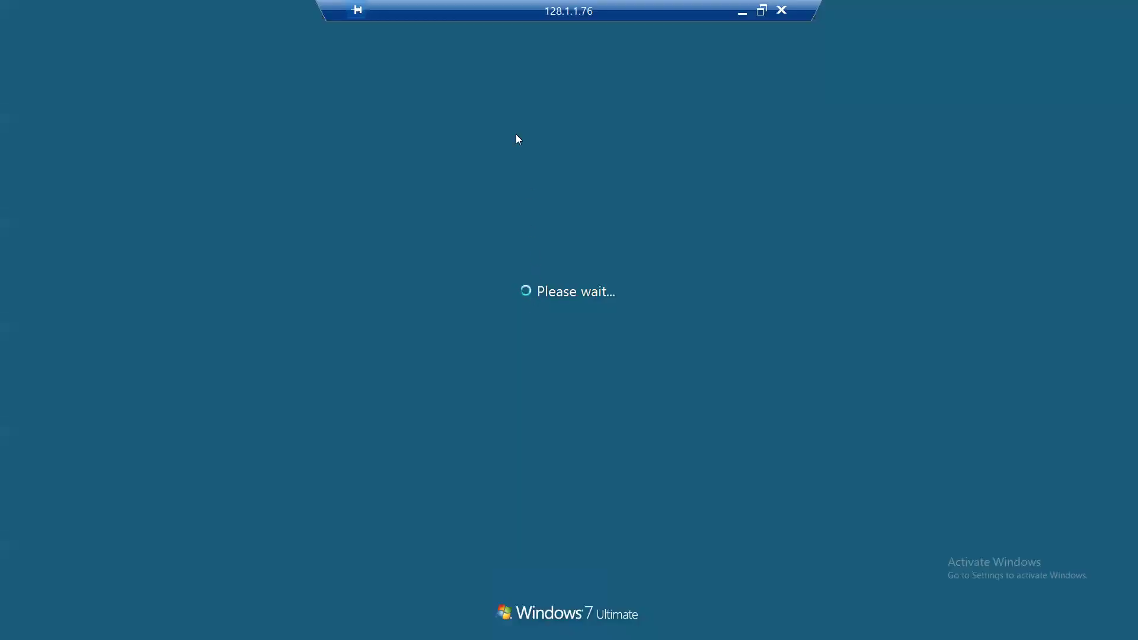
{"action": "left_click_drag", "start_coordinate": [326, 12], "coordinate": [170, 9]}
{"action": "mouse_move", "coordinate": [529, 14]}
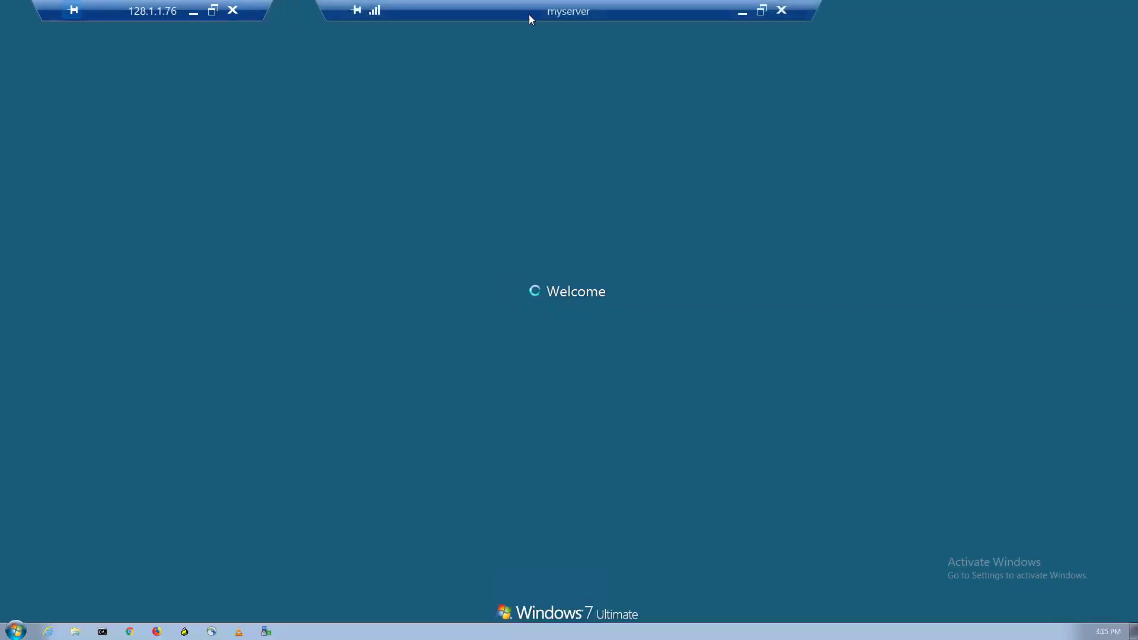
{"action": "left_click_drag", "start_coordinate": [320, 4], "coordinate": [514, 6]}
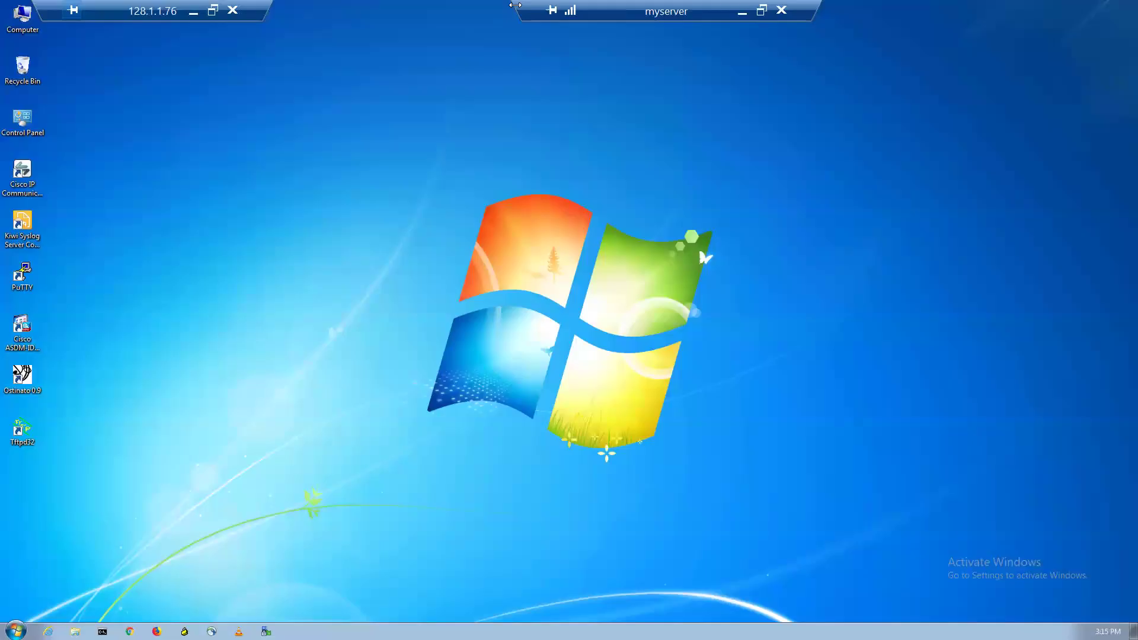
{"action": "left_click_drag", "start_coordinate": [611, 16], "coordinate": [869, 16]}
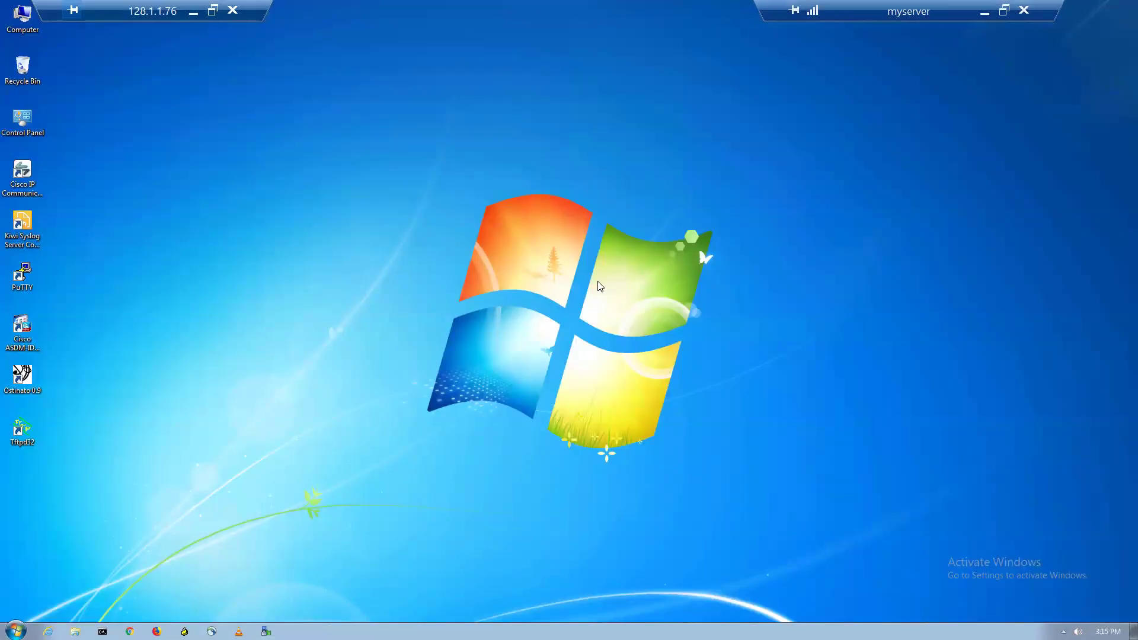
{"action": "left_click", "coordinate": [158, 632]}
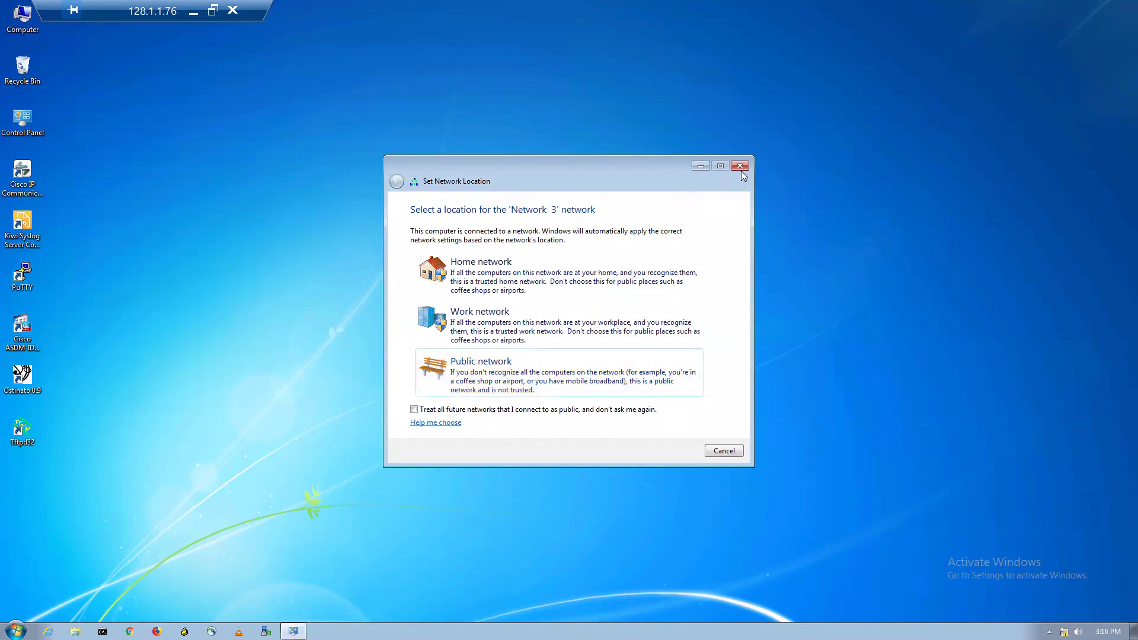
{"action": "left_click", "coordinate": [740, 166]}
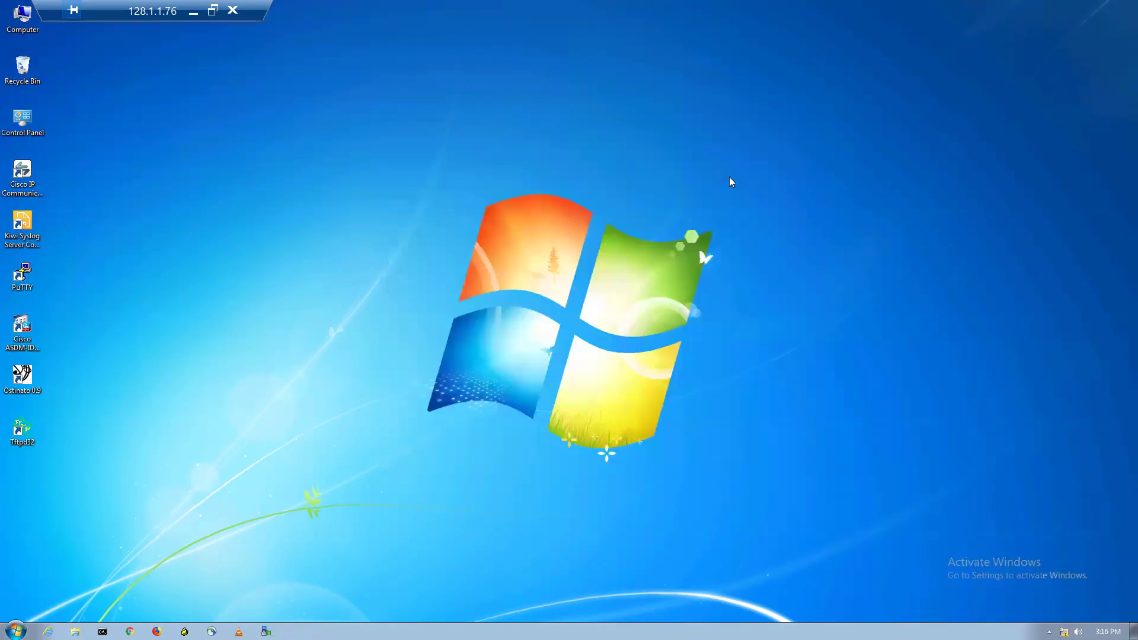
{"action": "left_click", "coordinate": [157, 632]}
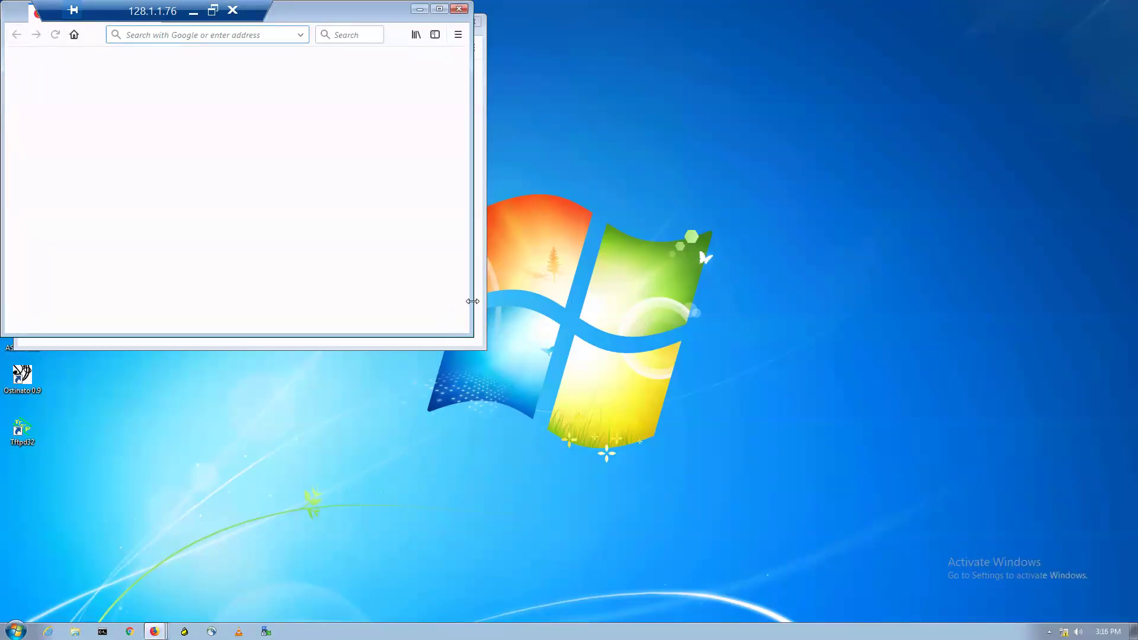
{"action": "left_click", "coordinate": [478, 297]}
{"action": "left_click", "coordinate": [474, 23]}
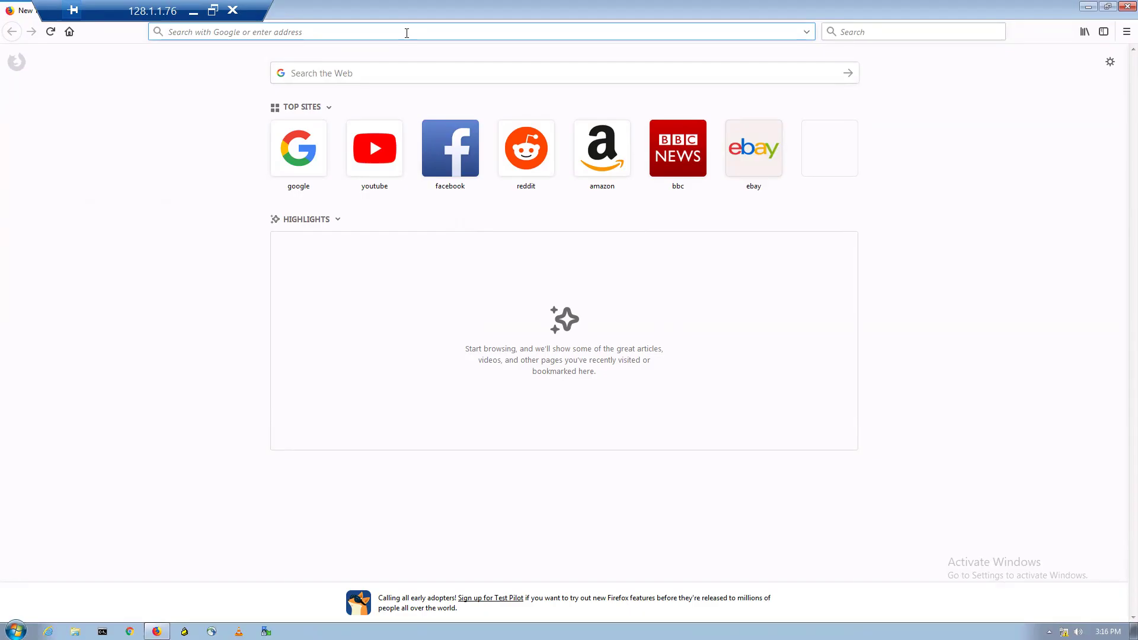
{"action": "type", "text": "https://10.3.3.10"}
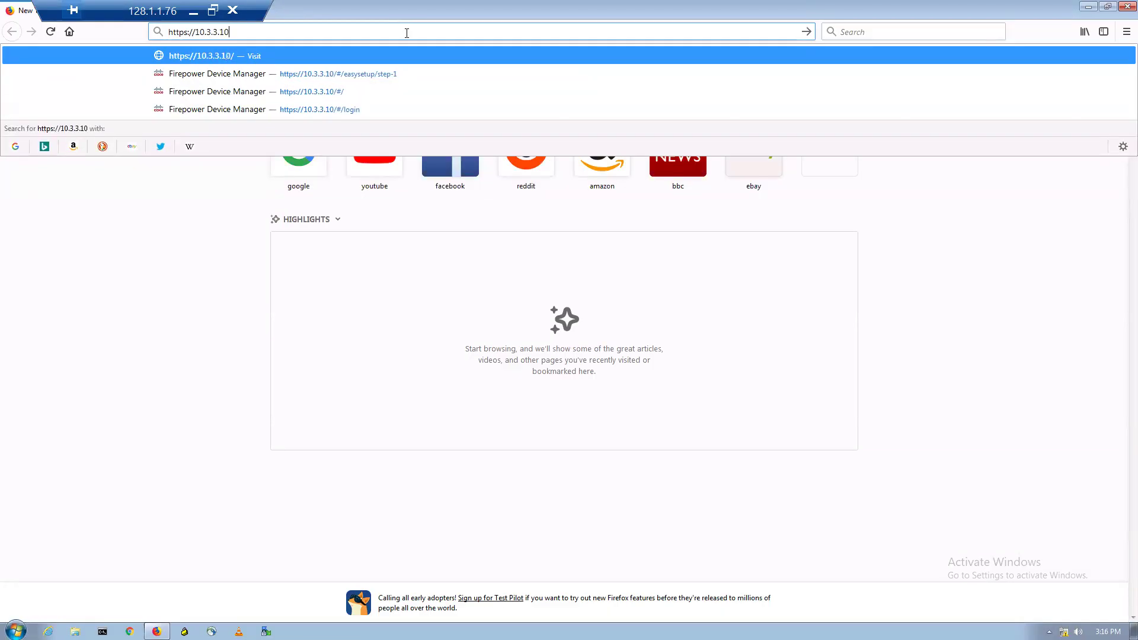
{"action": "key", "text": "Return"}
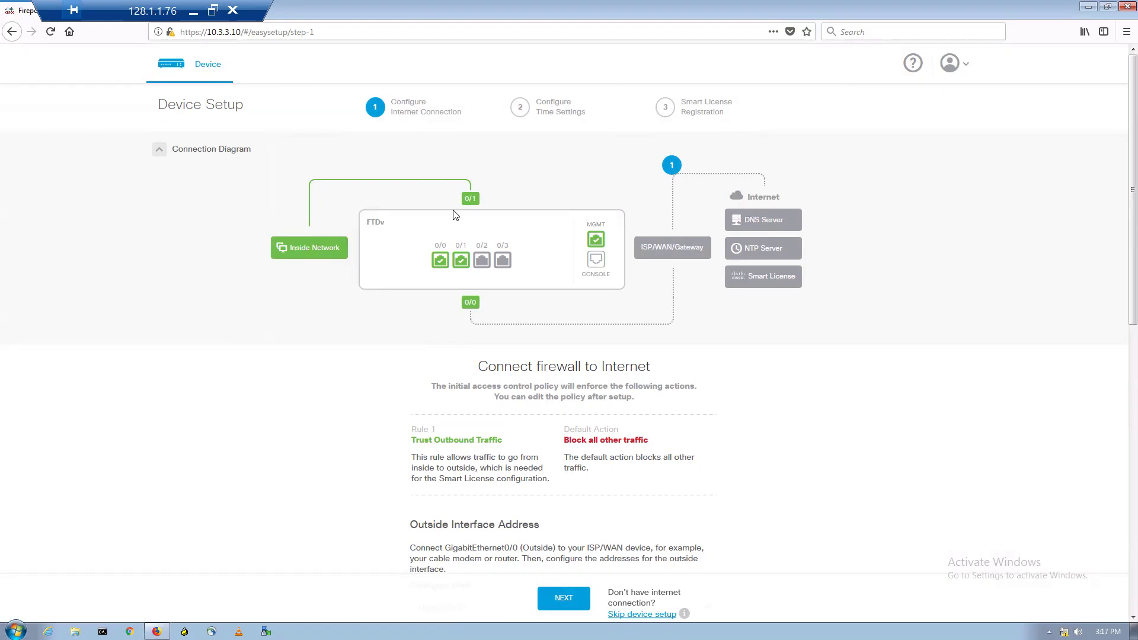
{"action": "mouse_move", "coordinate": [463, 199]}
{"action": "mouse_move", "coordinate": [479, 302]}
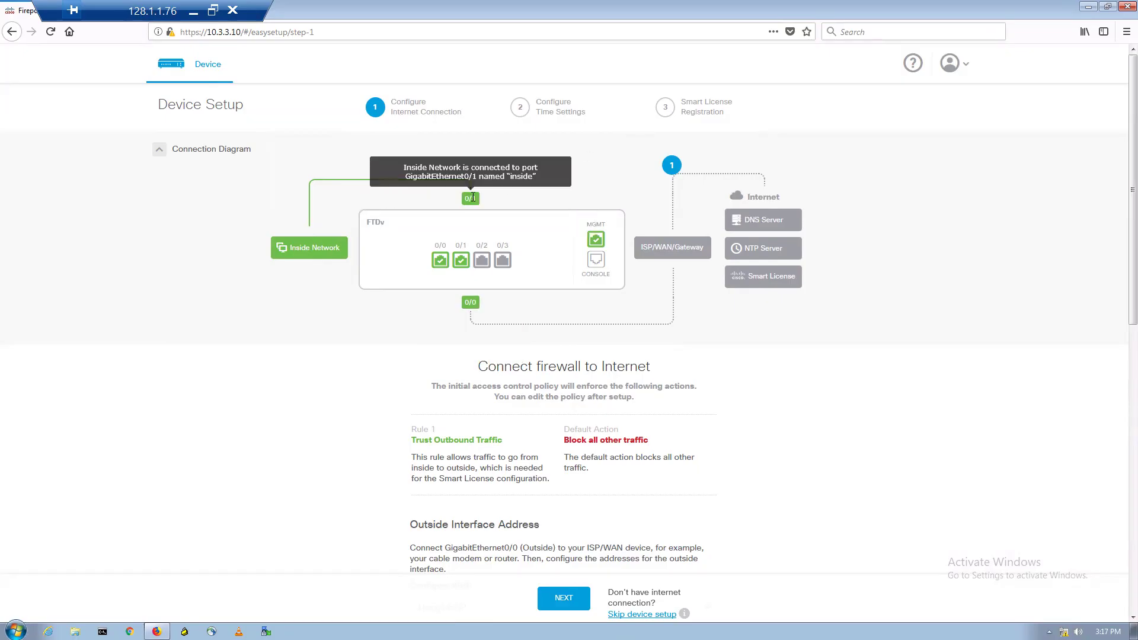
{"action": "left_click", "coordinate": [193, 10]}
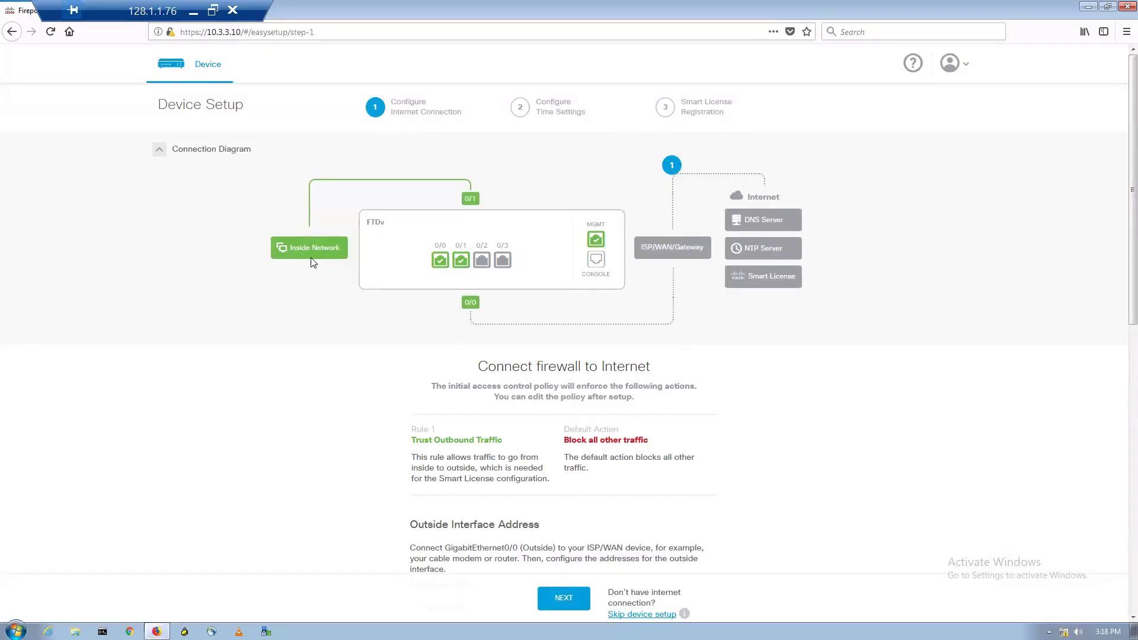
- Skip device setup with the 90-day evaluation license started
{"action": "mouse_move", "coordinate": [463, 260]}
{"action": "left_click", "coordinate": [639, 616]}
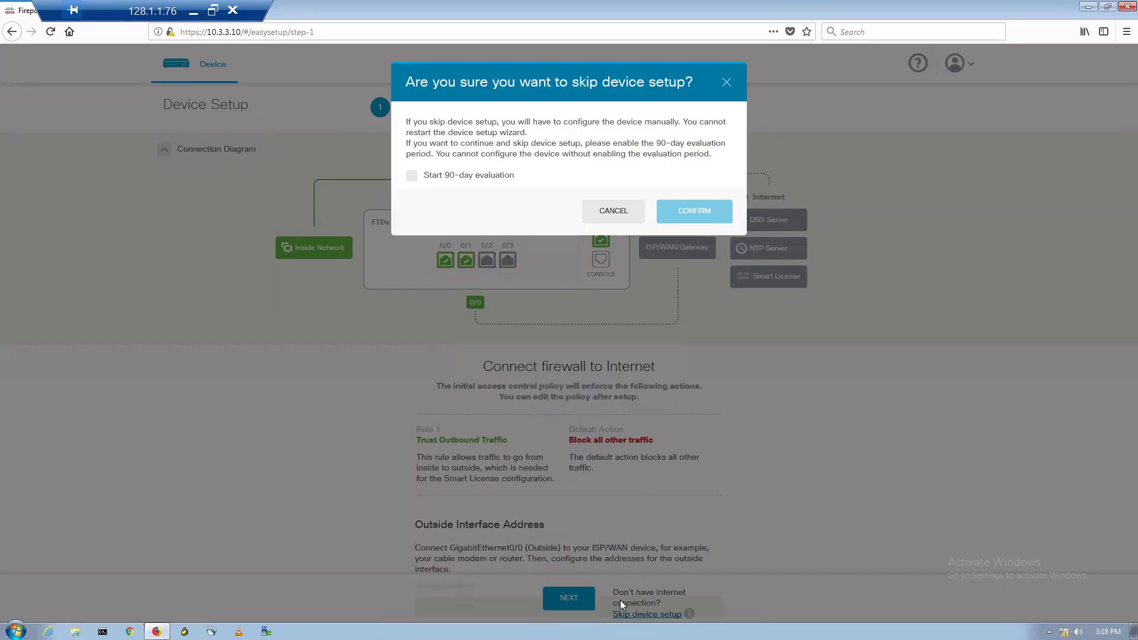
{"action": "left_click", "coordinate": [412, 176]}
{"action": "left_click", "coordinate": [672, 220]}
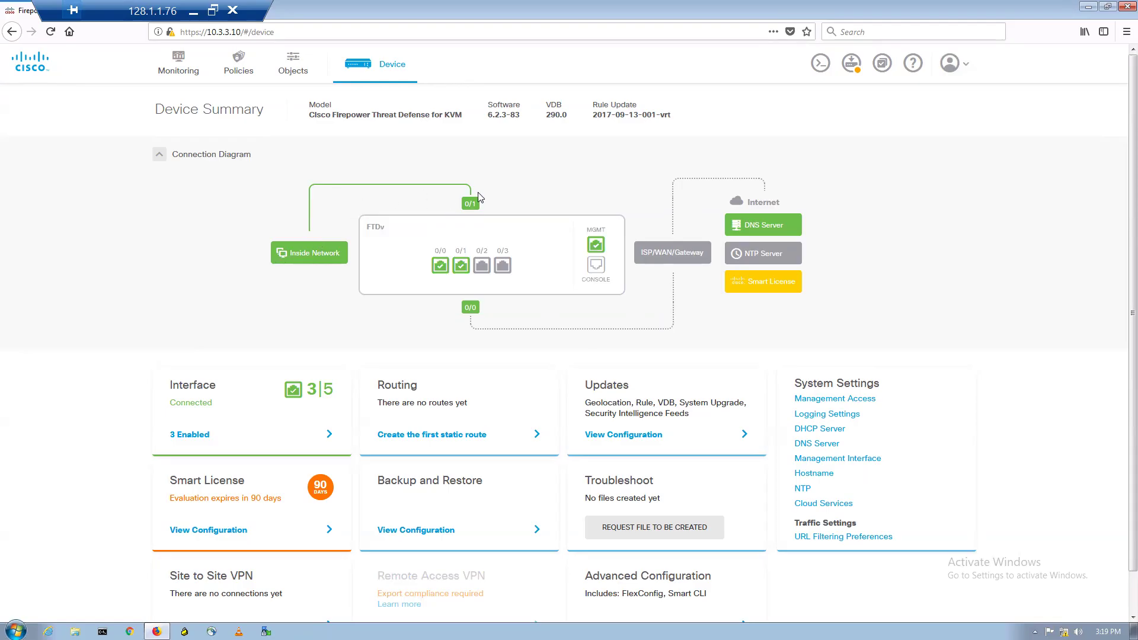
{"action": "mouse_move", "coordinate": [471, 308]}
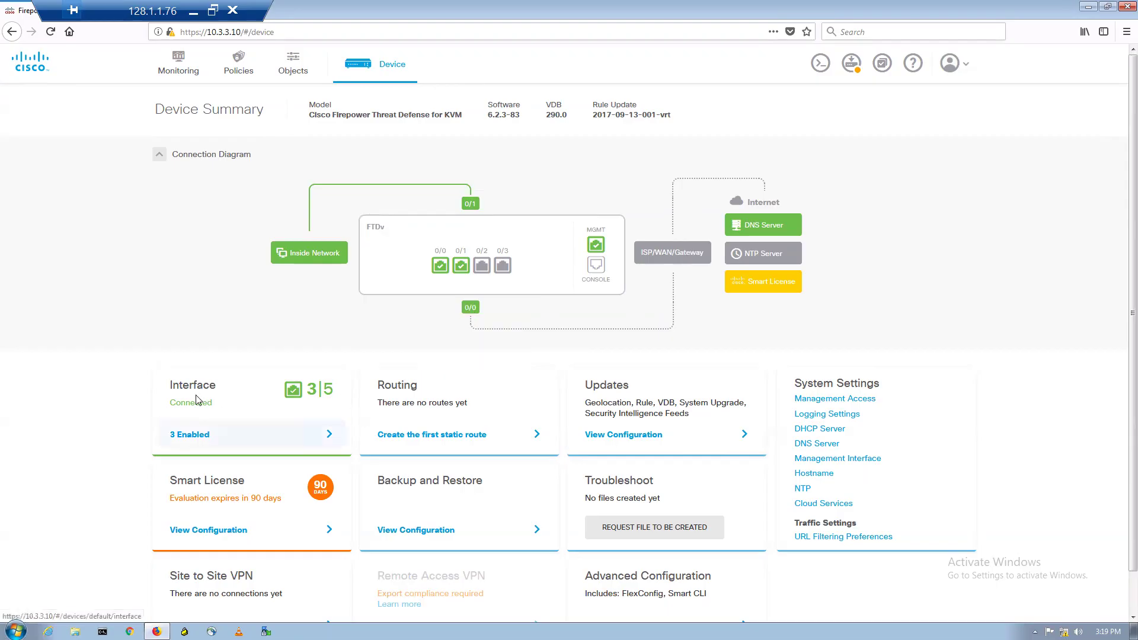
- Open the Interfaces list from the '3 Enabled' link, glancing at the lab topology
{"action": "left_click", "coordinate": [197, 452]}
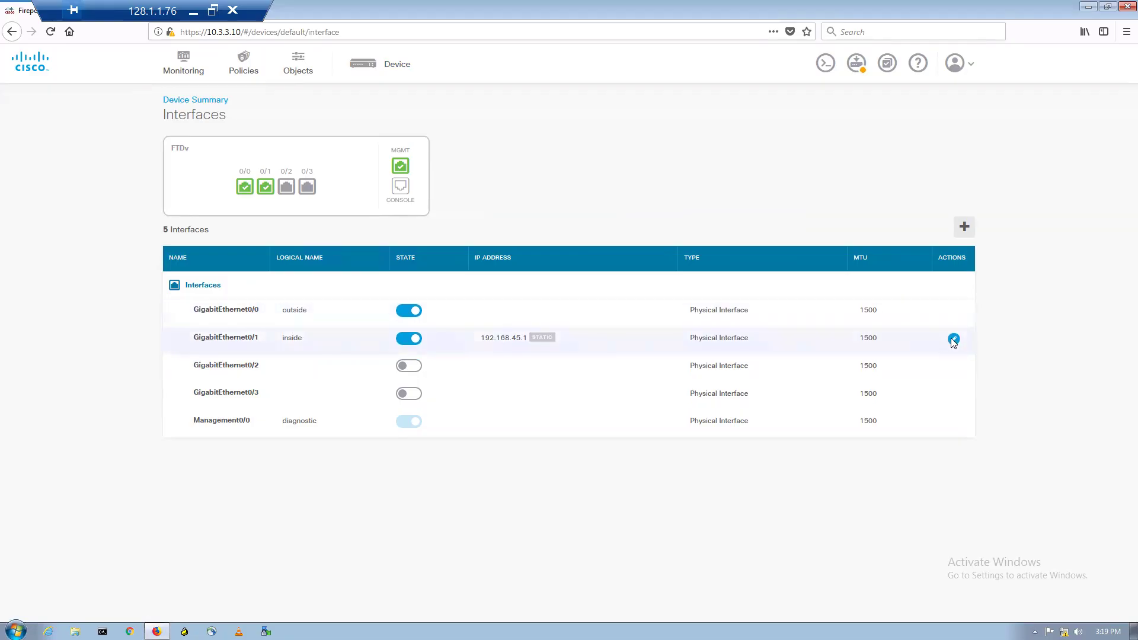
{"action": "left_click", "coordinate": [195, 11]}
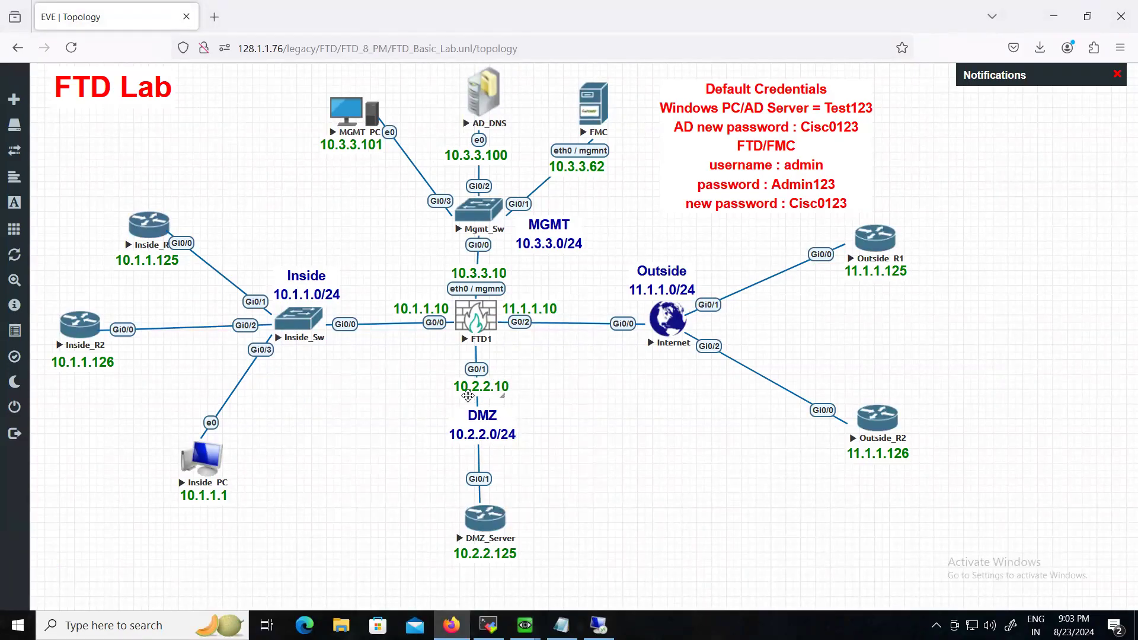
{"action": "left_click", "coordinate": [598, 625]}
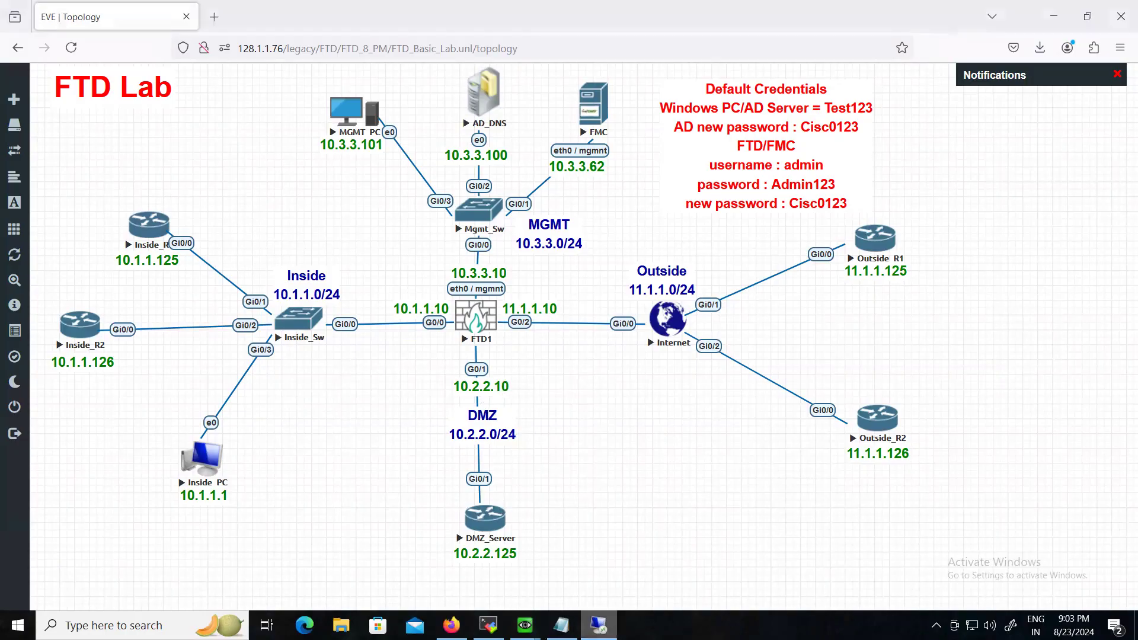
{"action": "mouse_move", "coordinate": [914, 350]}
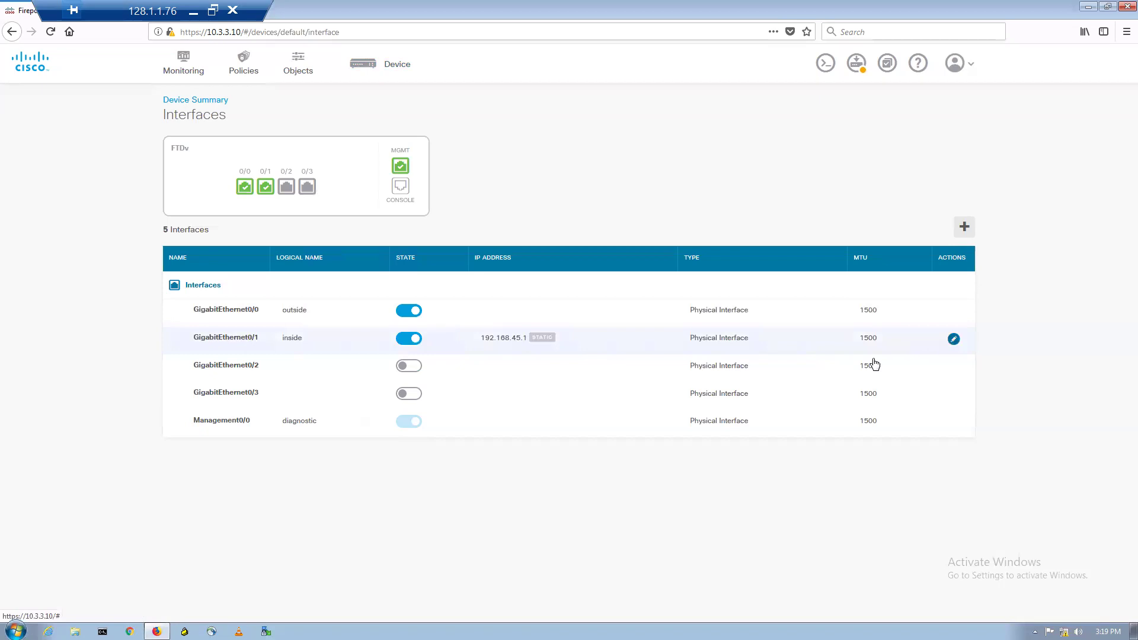
- Give GigabitEthernet0/1 the name DMZ and IP 10.2.2.10, delete its DHCP server, and save
{"action": "left_click", "coordinate": [734, 354]}
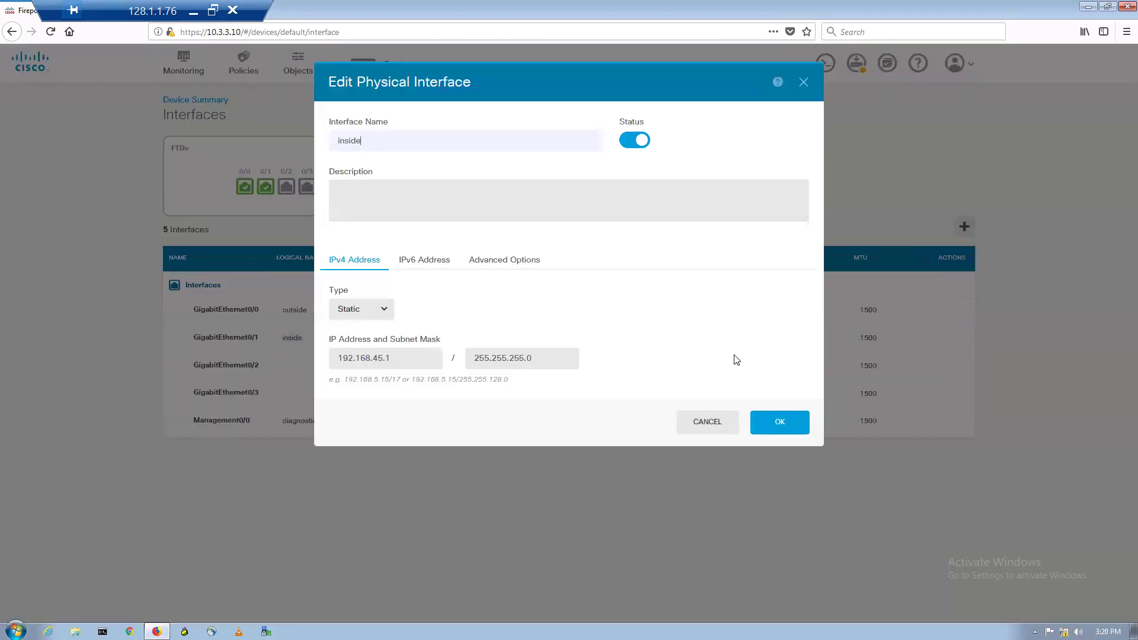
{"action": "left_click", "coordinate": [375, 139]}
{"action": "left_click_drag", "start_coordinate": [376, 139], "coordinate": [307, 138]}
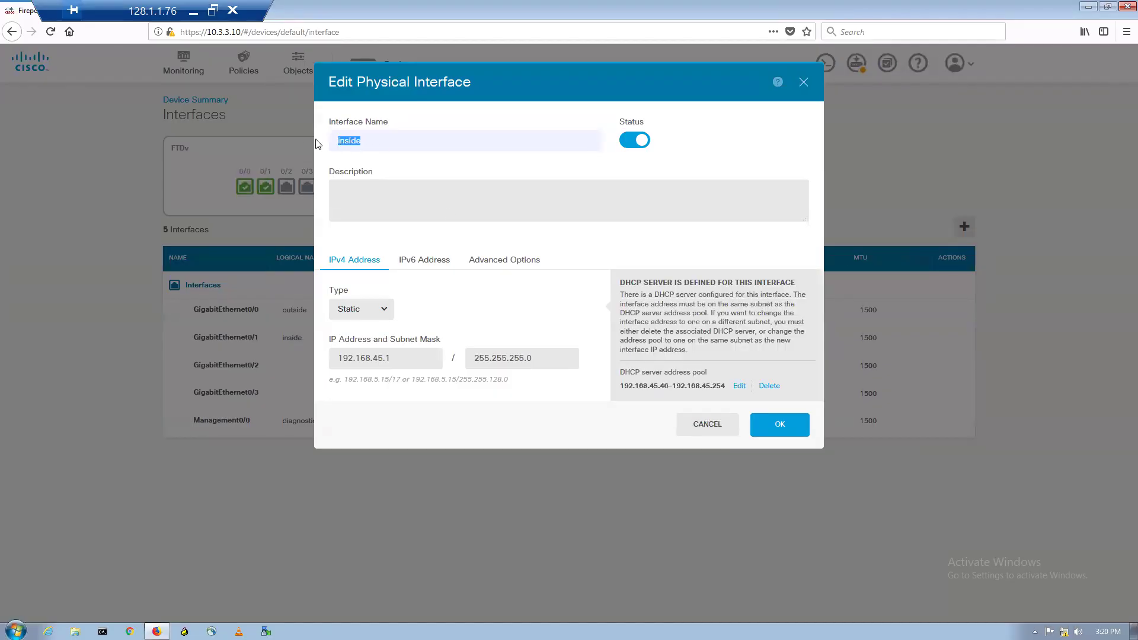
{"action": "type", "text": "DMZ"}
{"action": "left_click_drag", "start_coordinate": [393, 356], "coordinate": [334, 355]}
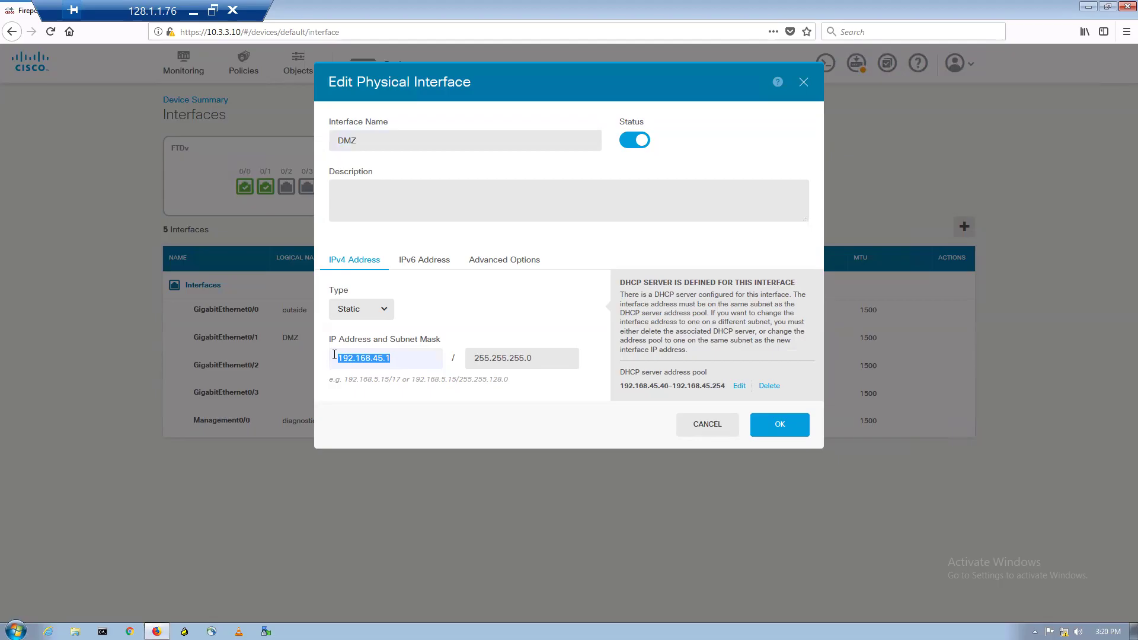
{"action": "type", "text": "10.2.2.20"}
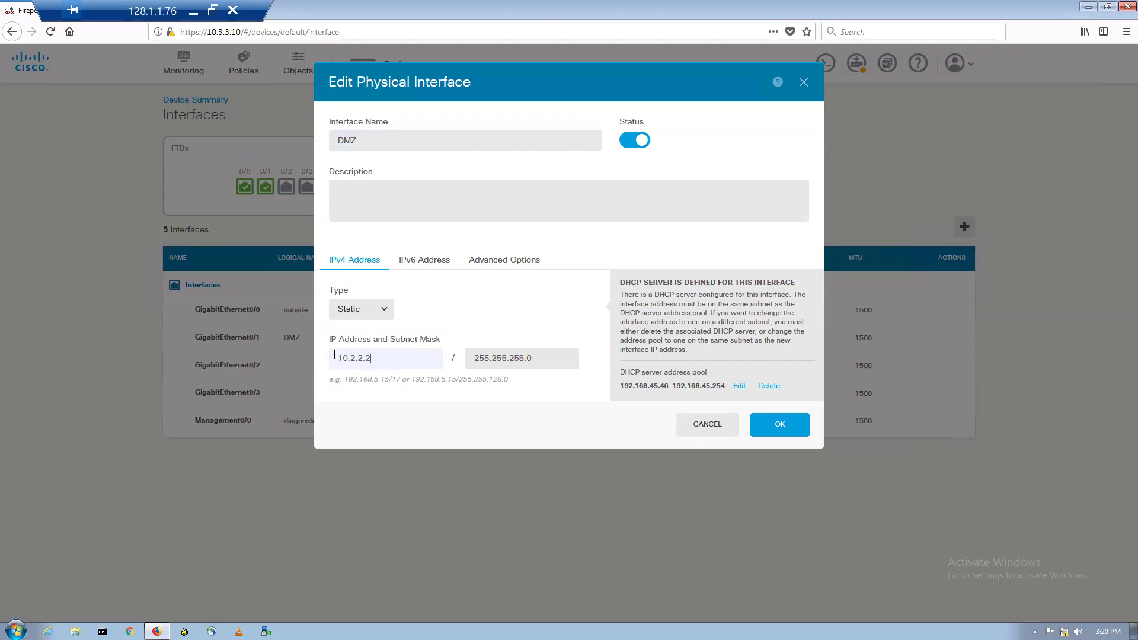
{"action": "key", "text": "BackSpace"}
{"action": "key", "text": "BackSpace"}
{"action": "type", "text": "10"}
{"action": "left_click", "coordinate": [766, 388]}
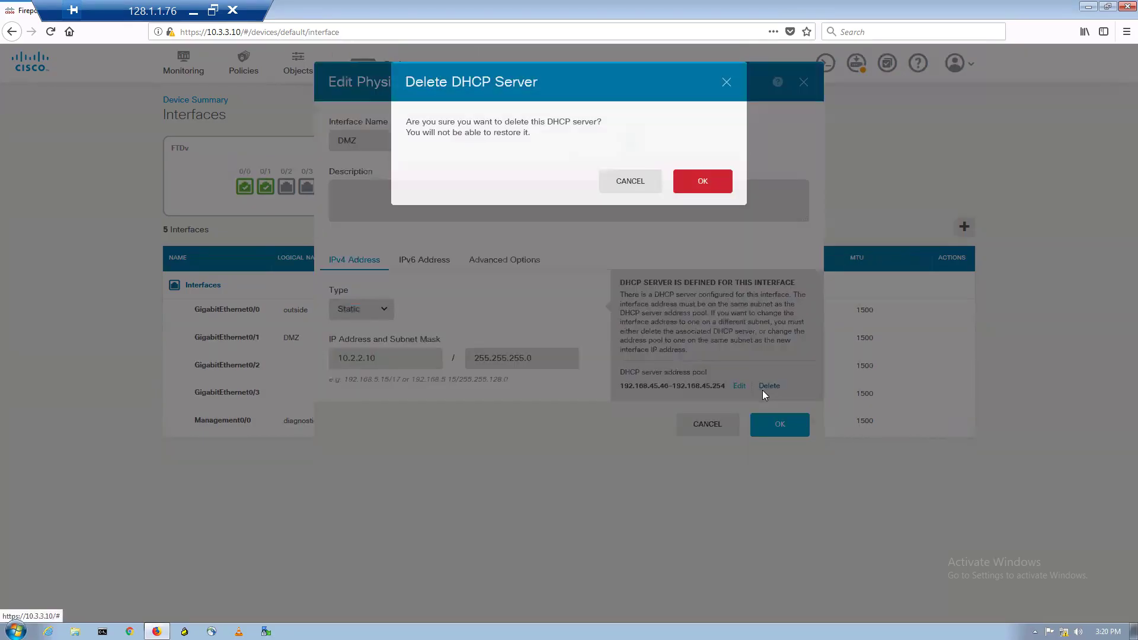
{"action": "left_click", "coordinate": [698, 183]}
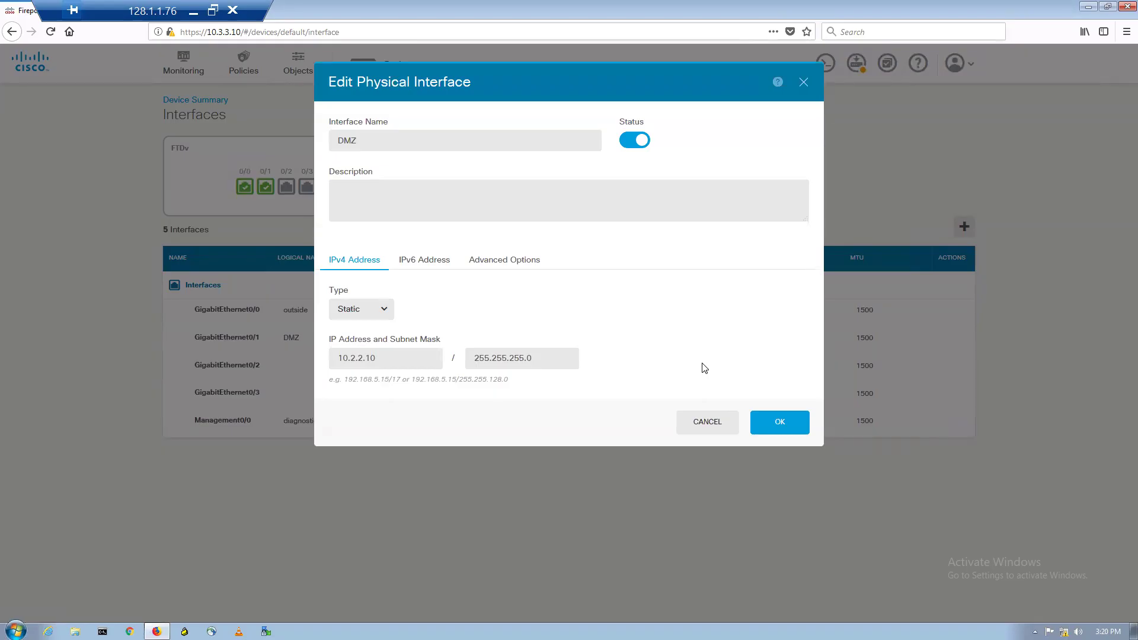
{"action": "left_click", "coordinate": [779, 423]}
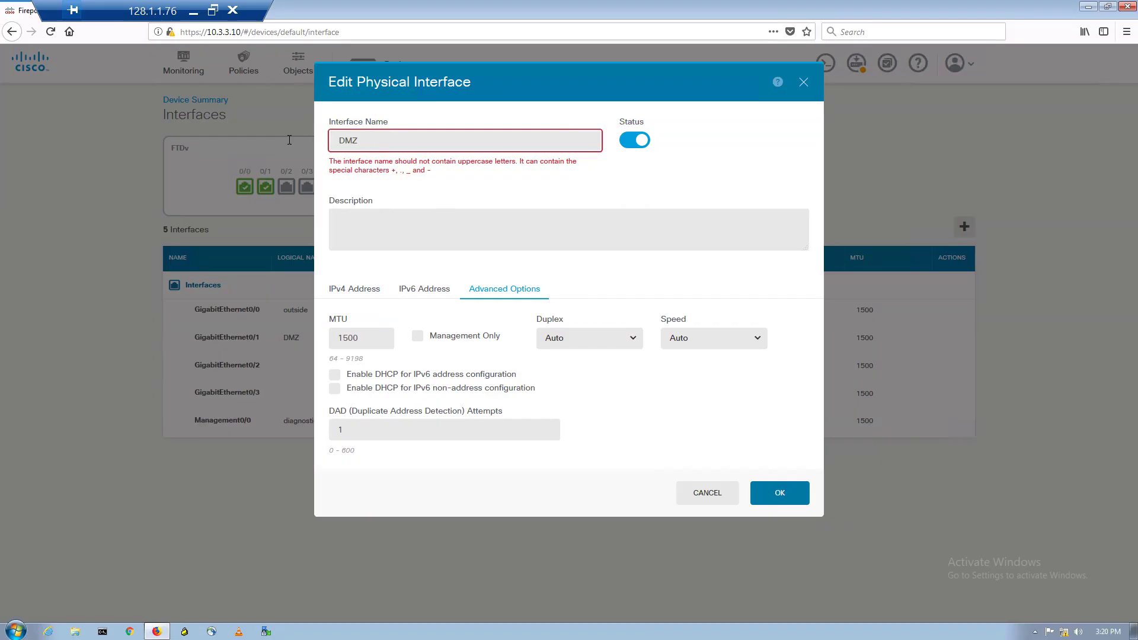
- Fix the uppercase-name error by renaming the interface to lowercase dmz and save again
{"action": "left_click_drag", "start_coordinate": [368, 142], "coordinate": [301, 139]}
{"action": "type", "text": "dn"}
{"action": "key", "text": "BackSpace"}
{"action": "key", "text": "BackSpace"}
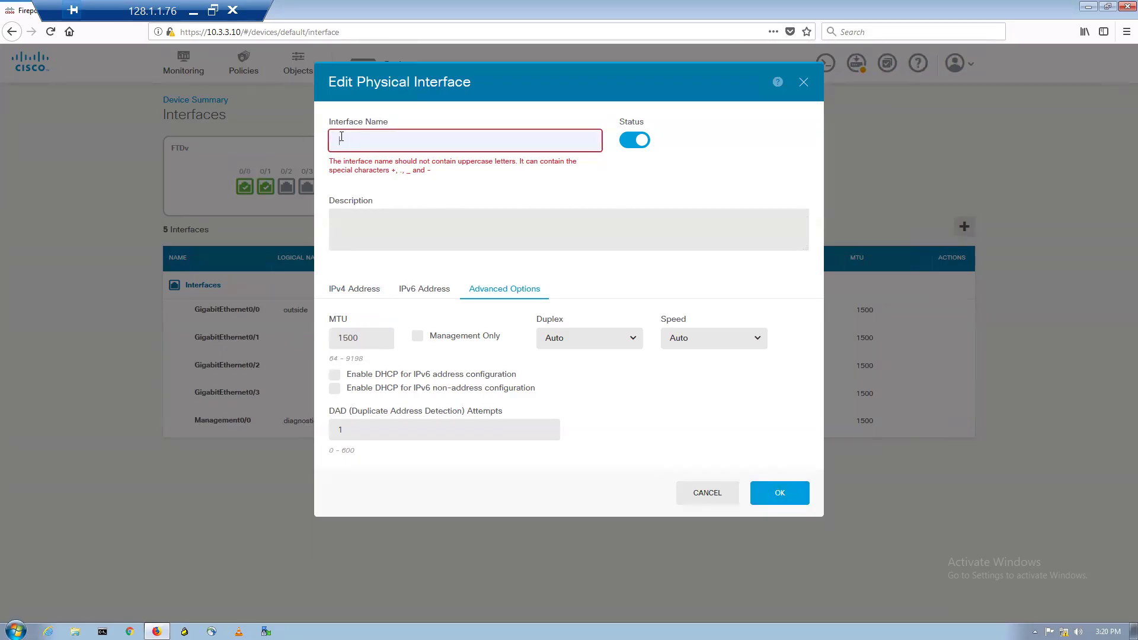
{"action": "type", "text": "dmz"}
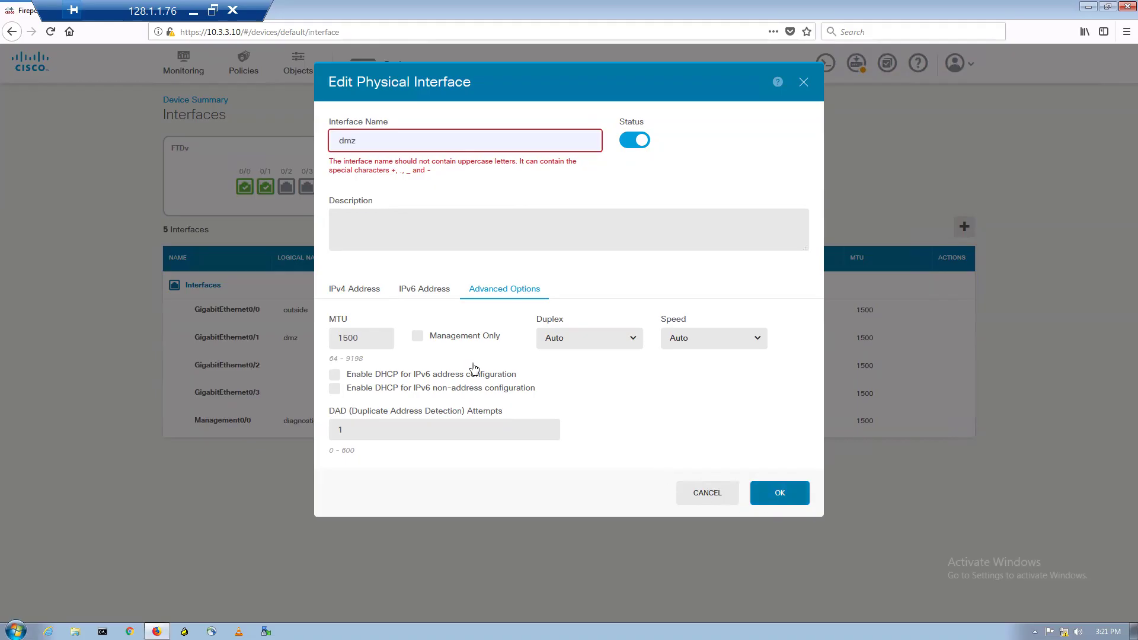
{"action": "left_click", "coordinate": [366, 294]}
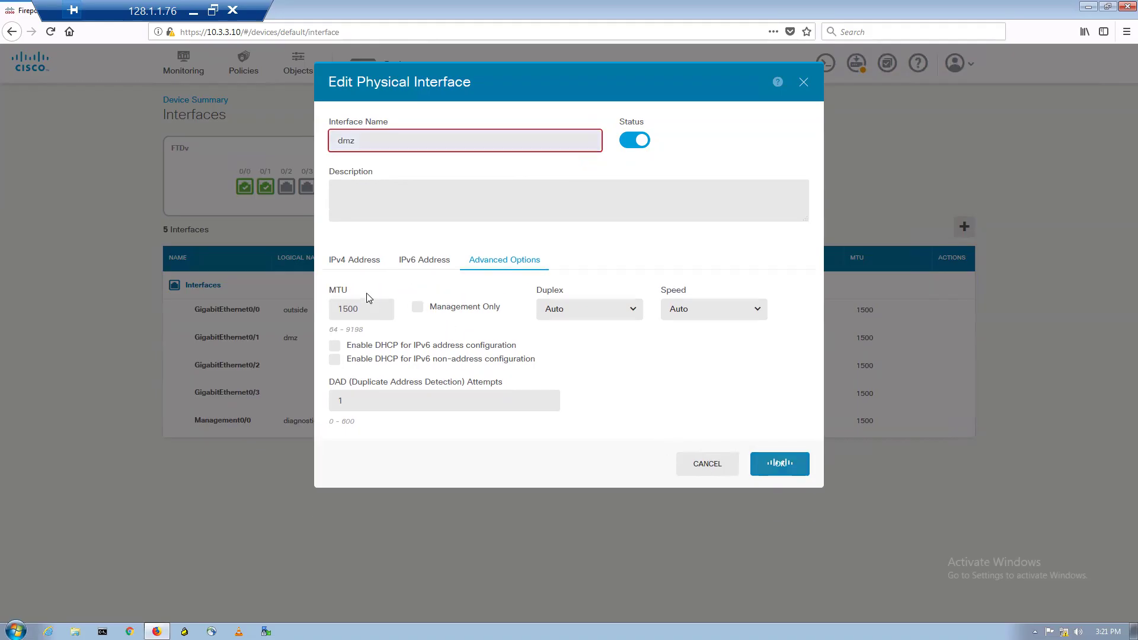
{"action": "left_click", "coordinate": [356, 262]}
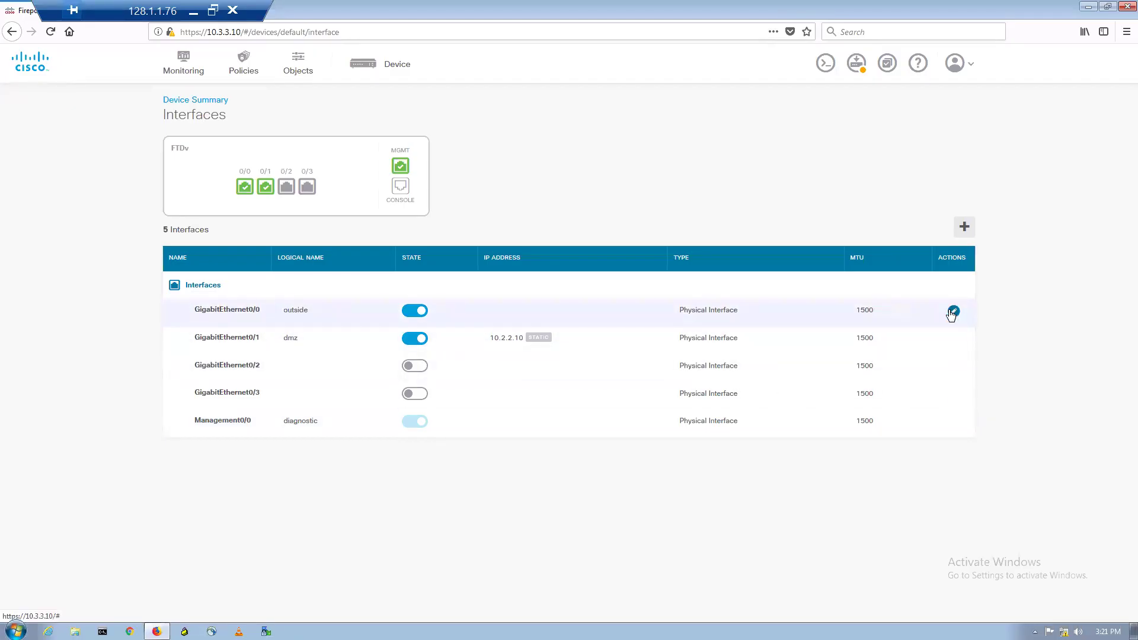
- Set GigabitEthernet0/0 to name inside, Static type, 10.1.1.10 / 255.255.255.0, and save
{"action": "left_click", "coordinate": [952, 312]}
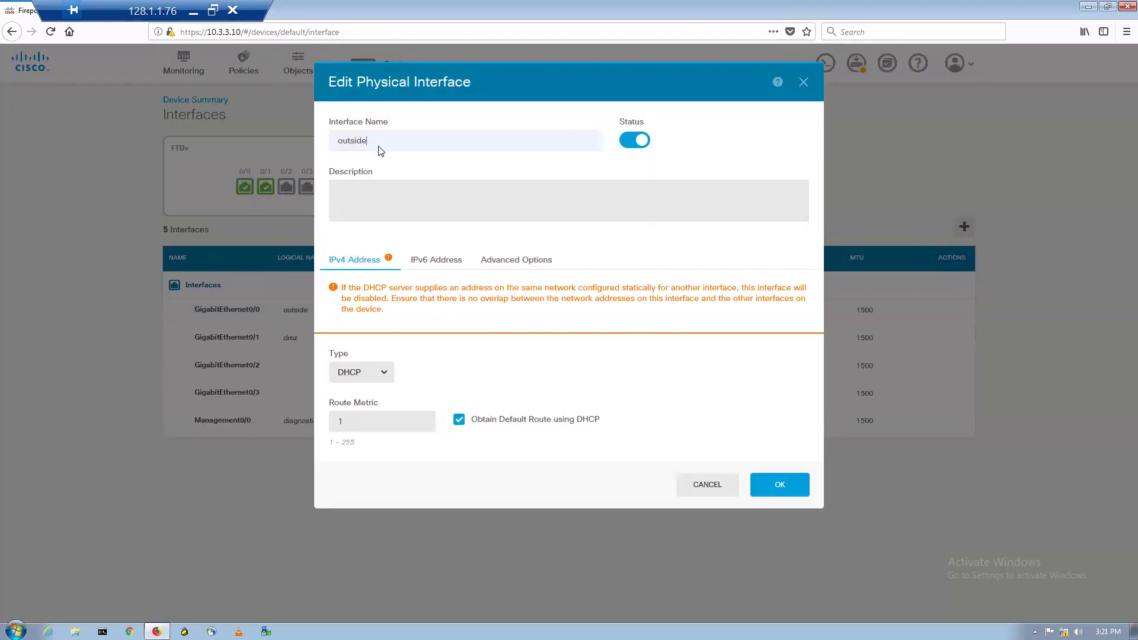
{"action": "left_click_drag", "start_coordinate": [370, 140], "coordinate": [329, 137]}
{"action": "type", "text": "inside"}
{"action": "left_click", "coordinate": [382, 374]}
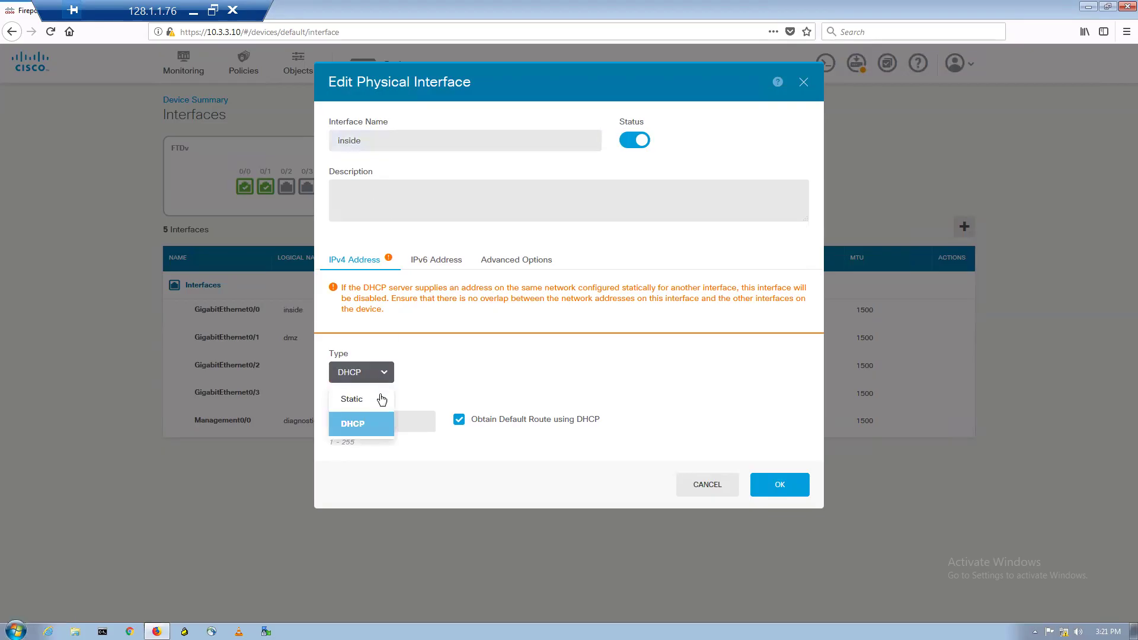
{"action": "left_click", "coordinate": [385, 400]}
{"action": "left_click", "coordinate": [376, 359]}
{"action": "type", "text": "1"}
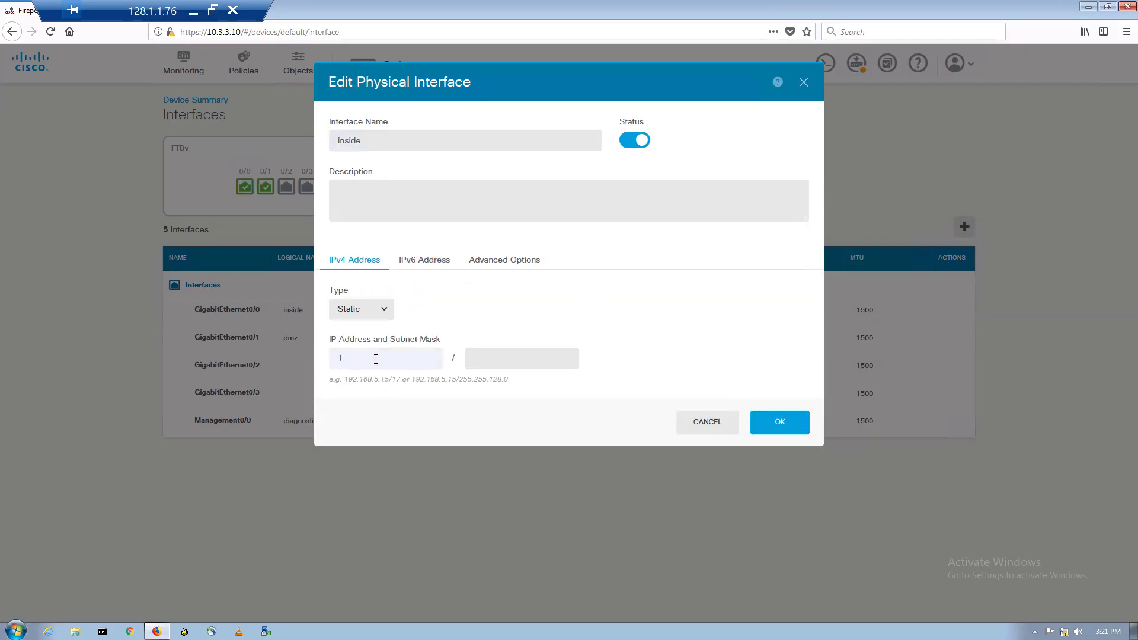
{"action": "type", "text": "0.1.1.10"}
{"action": "key", "text": "Tab"}
{"action": "type", "text": "255.2"}
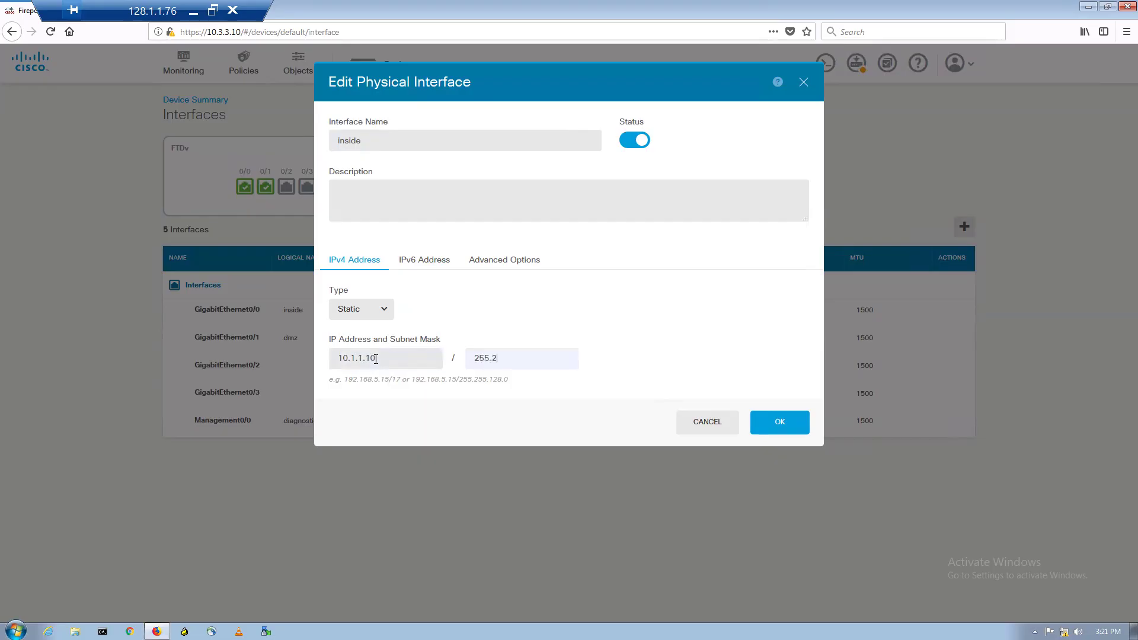
{"action": "type", "text": "55.255.0"}
{"action": "left_click", "coordinate": [775, 425]}
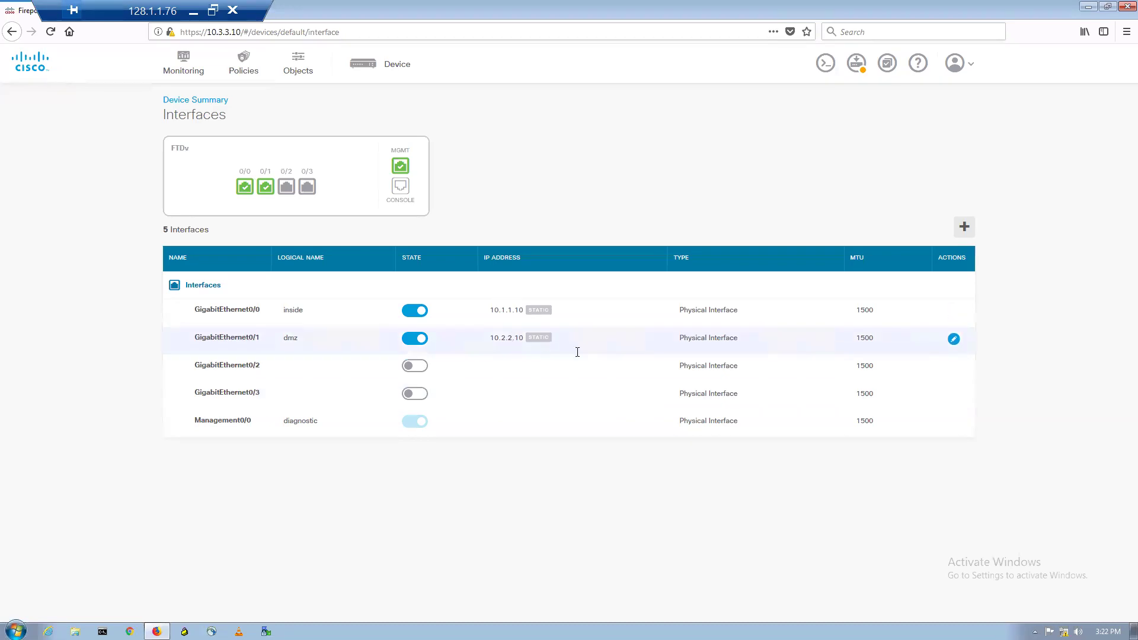
- Set GigabitEthernet0/2 to name outside, 11.1.1.10 / 255.255.255.0, Status enabled, and save
{"action": "left_click", "coordinate": [947, 371]}
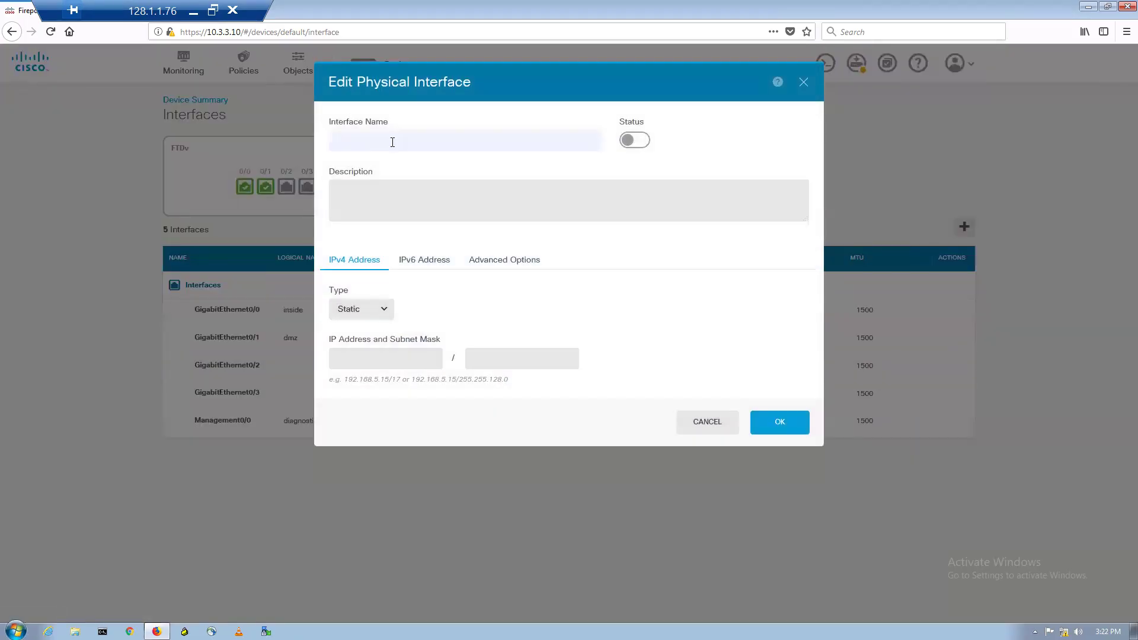
{"action": "type", "text": "outside"}
{"action": "left_click", "coordinate": [386, 355]}
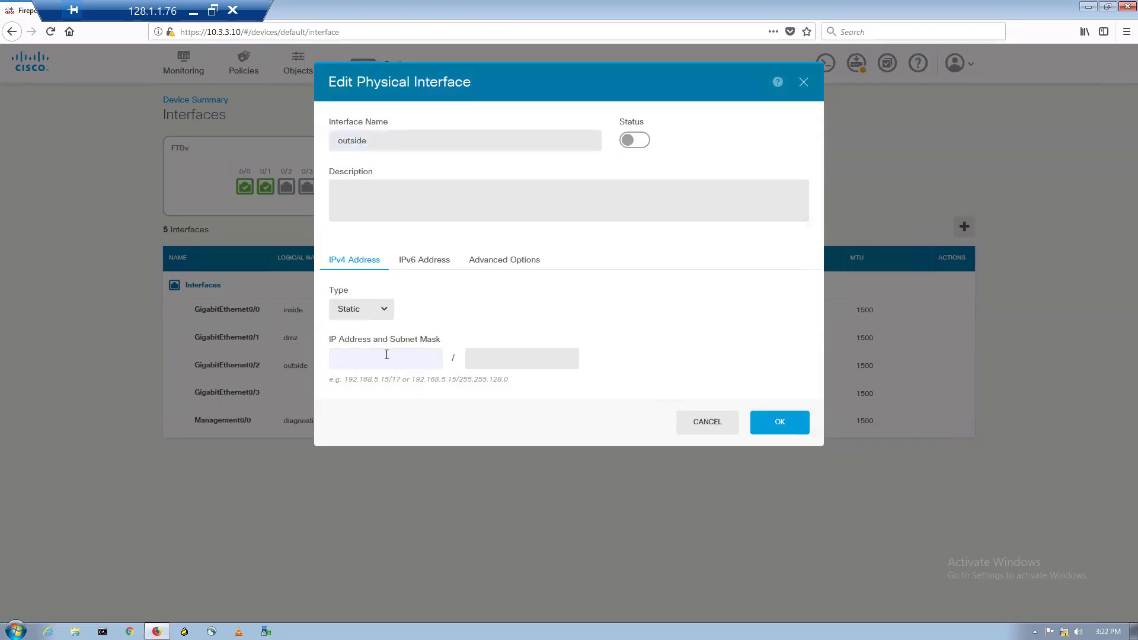
{"action": "type", "text": "11.1.1.10"}
{"action": "key", "text": "Tab"}
{"action": "type", "text": "255.255.25"}
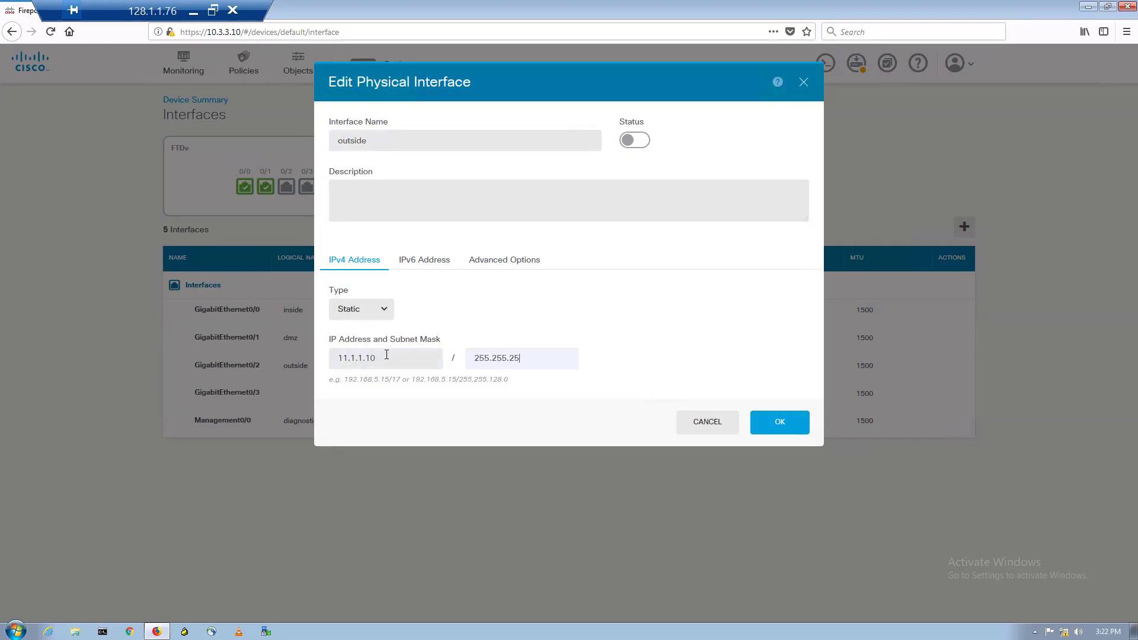
{"action": "type", "text": "5.0"}
{"action": "left_click", "coordinate": [644, 141]}
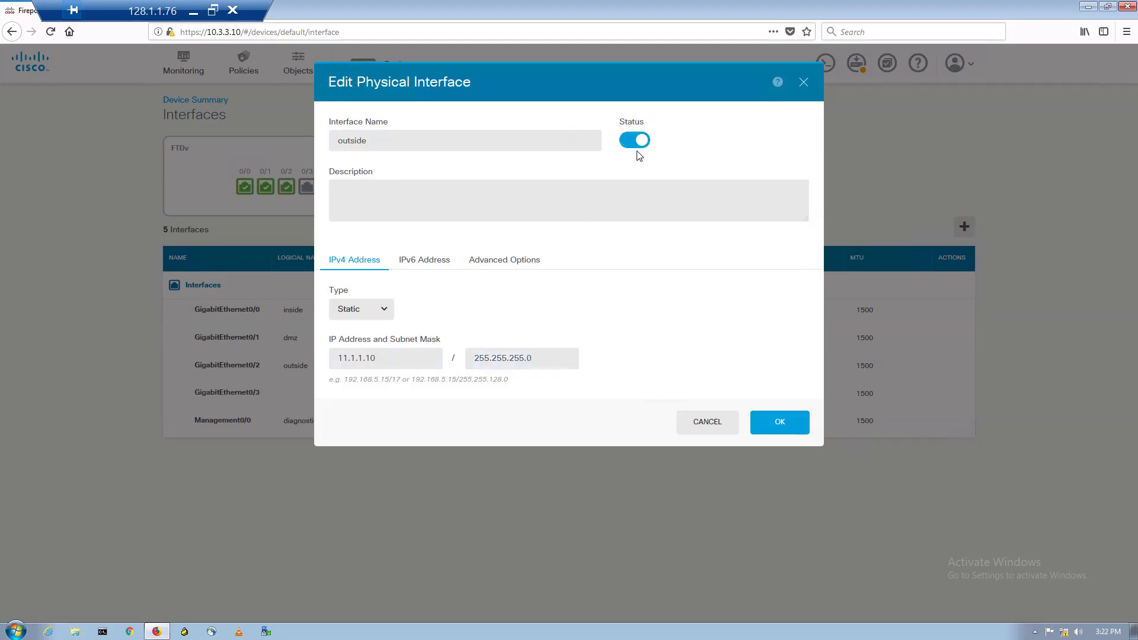
{"action": "left_click", "coordinate": [780, 428]}
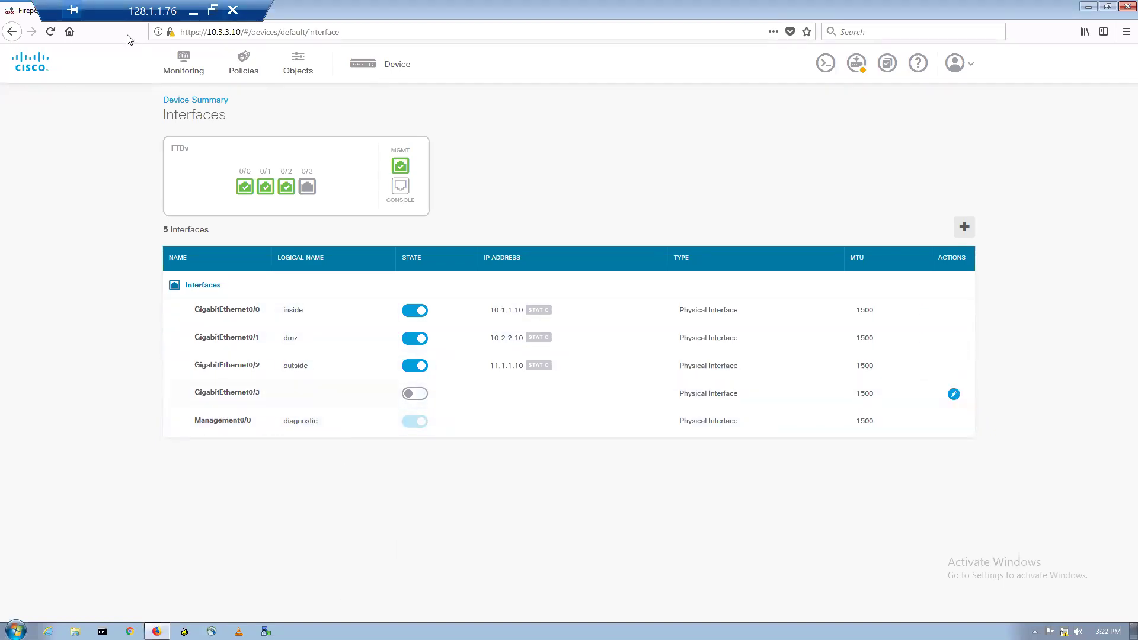
- Minimize the remote session and bring the QEMU FTD1 console to the front
{"action": "left_click", "coordinate": [192, 12]}
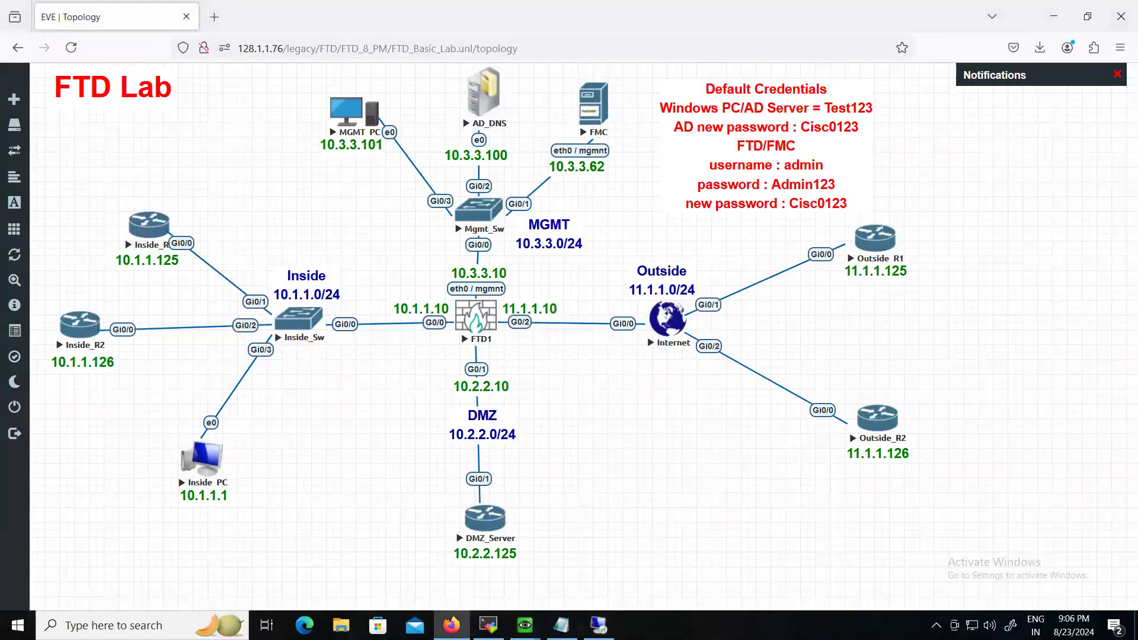
{"action": "mouse_move", "coordinate": [524, 625]}
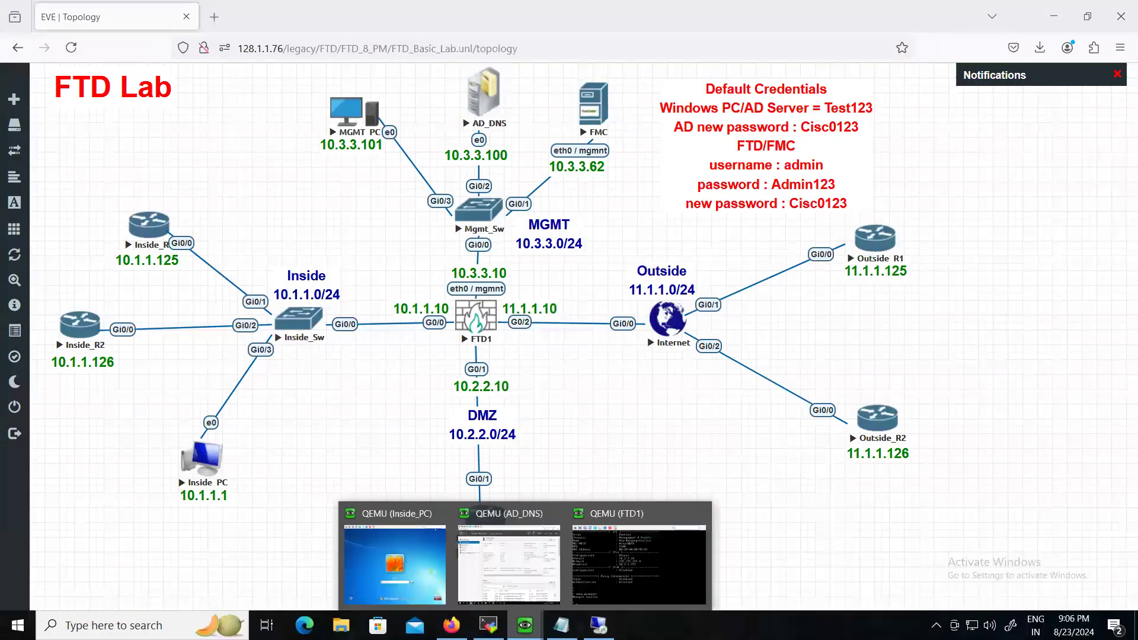
{"action": "left_click", "coordinate": [599, 570]}
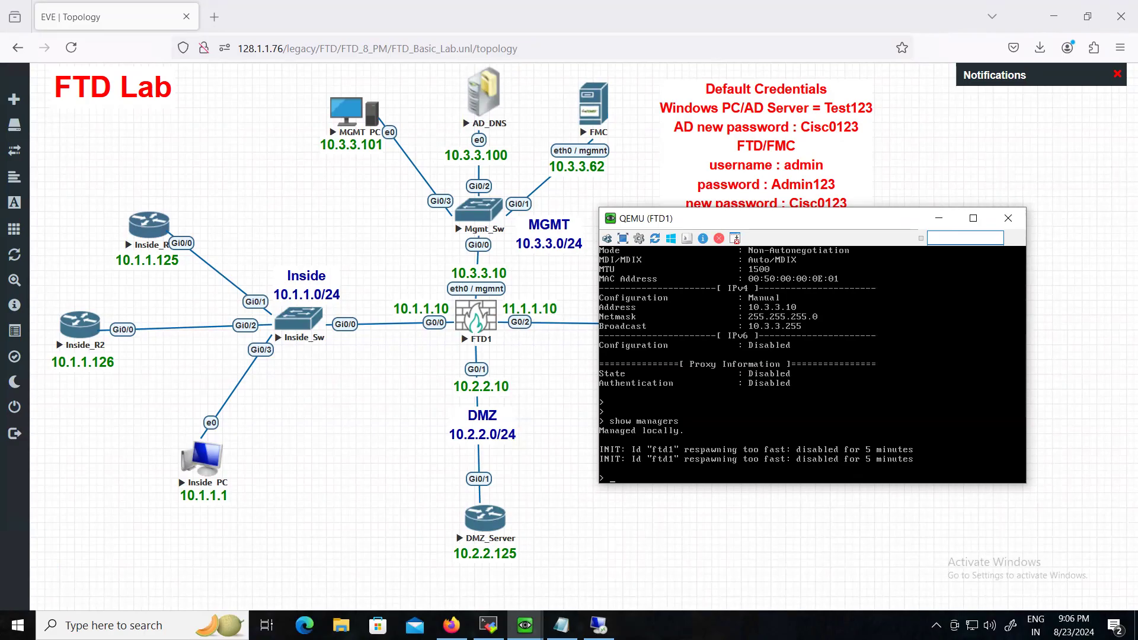
- Run 'show interface ip brief' in the FTD1 console to list interface addresses and status
{"action": "type", "text": "show interface ip brief"}
{"action": "key", "text": "Return"}
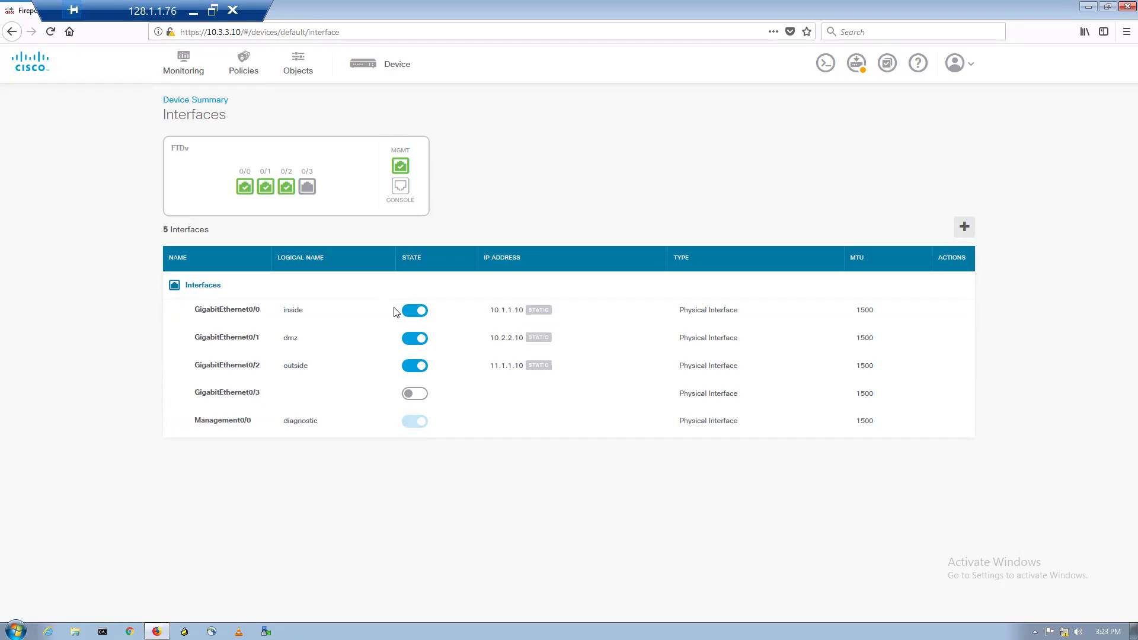
- Open the Deployment Summary and deploy the pending interface changes now
{"action": "left_click", "coordinate": [857, 64]}
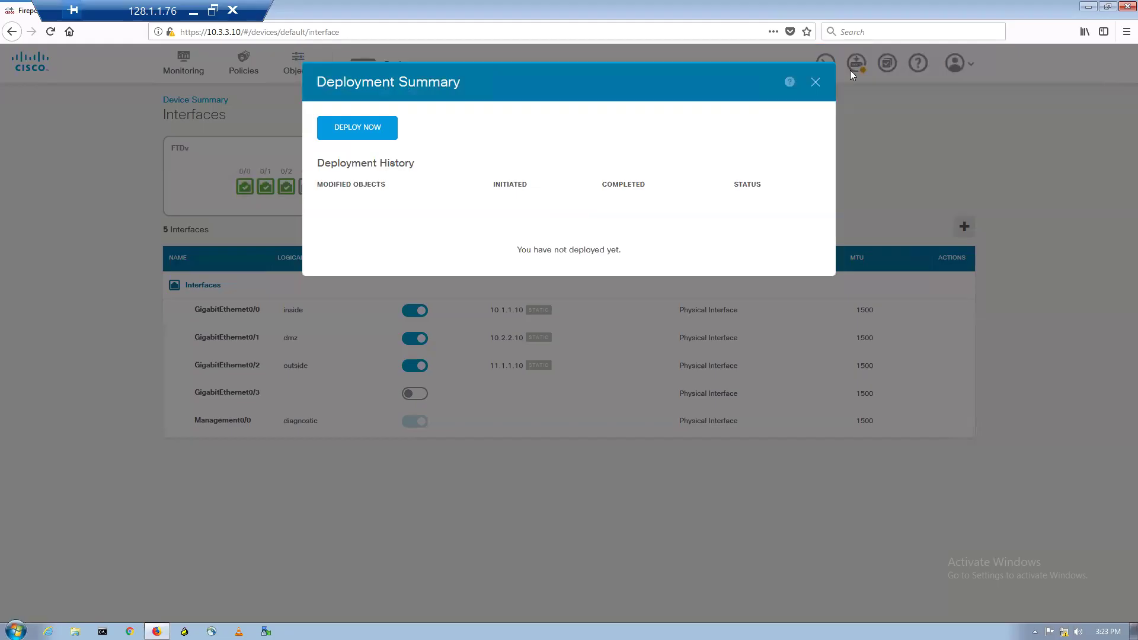
{"action": "left_click", "coordinate": [367, 130]}
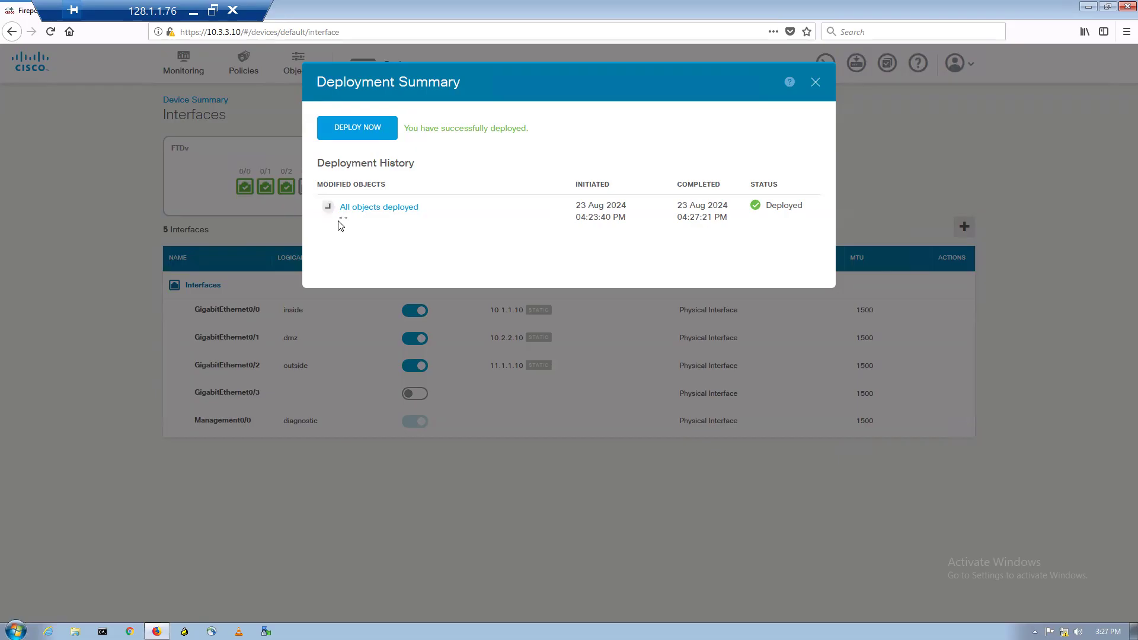
- Rerun 'show interface ip brief' on FTD1 to confirm 10.1.1.10, 10.2.2.10, 11.1.1.10, then return to RDP
{"action": "left_click", "coordinate": [356, 211]}
{"action": "left_click", "coordinate": [194, 13]}
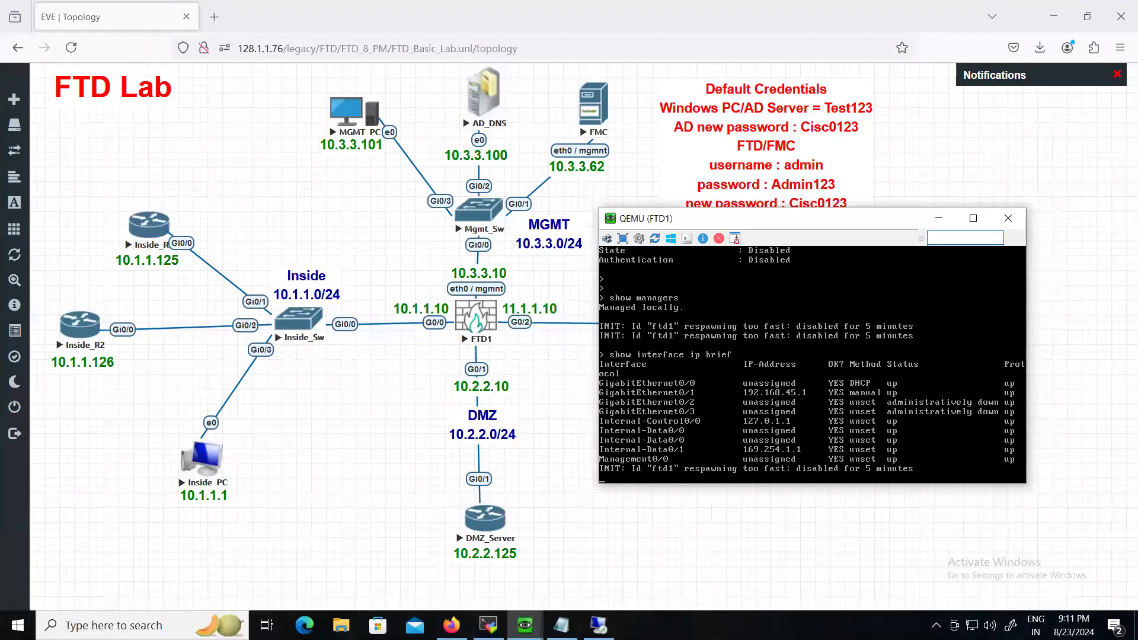
{"action": "key", "text": "Return"}
{"action": "key", "text": "Return"}
{"action": "key", "text": "Up"}
{"action": "key", "text": "Return"}
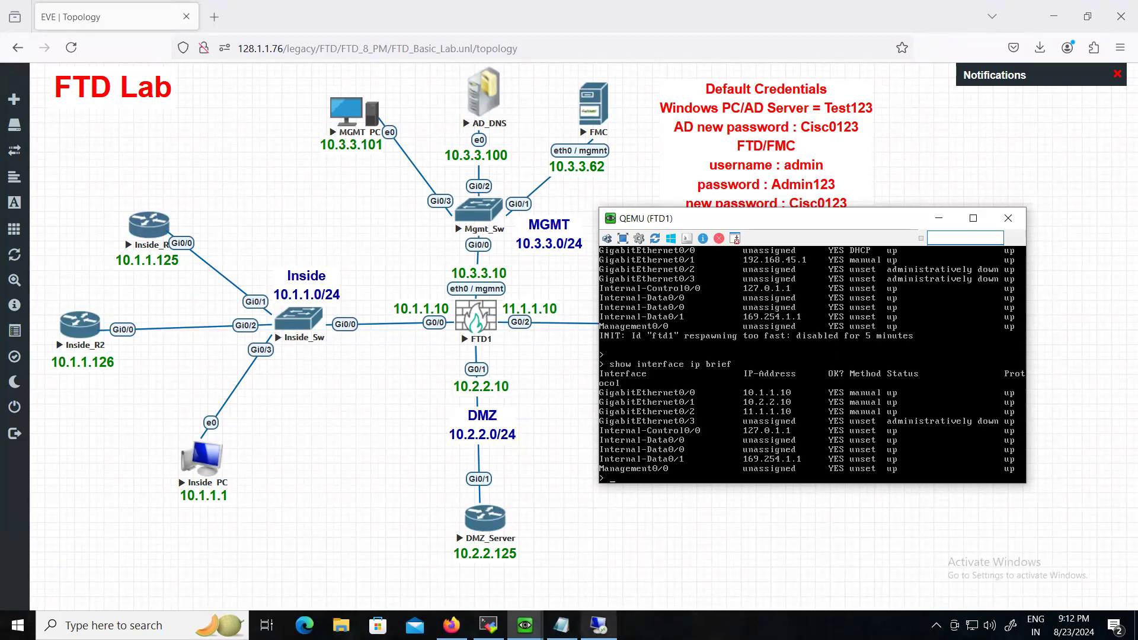
{"action": "mouse_move", "coordinate": [598, 625]}
{"action": "left_click", "coordinate": [599, 557]}
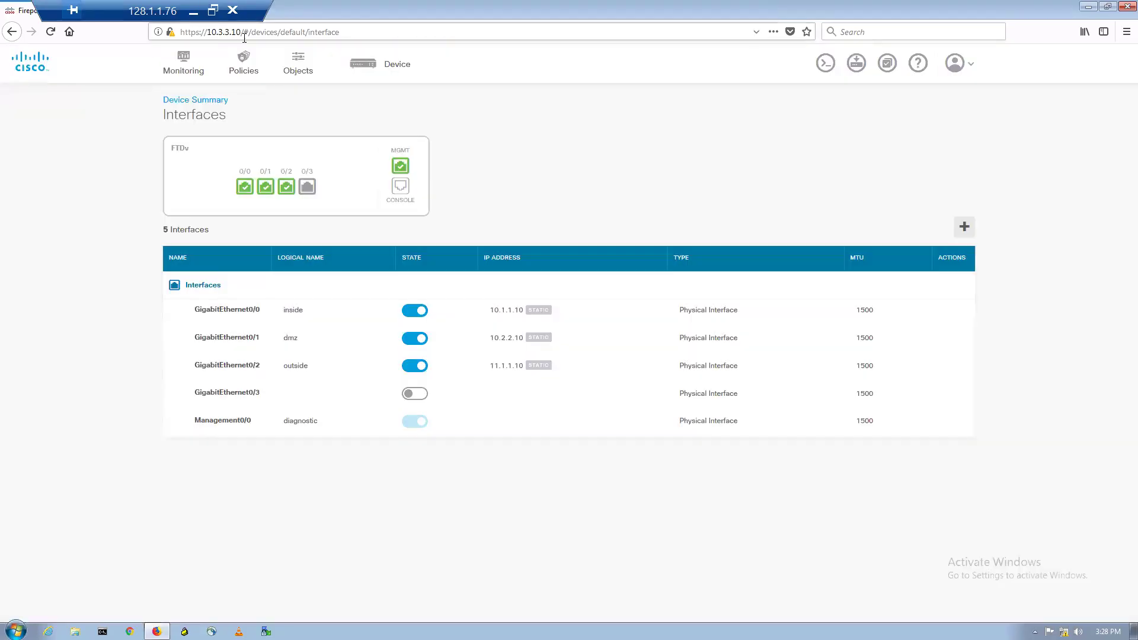
{"action": "left_click", "coordinate": [376, 31]}
{"action": "key", "text": "ctrl+a"}
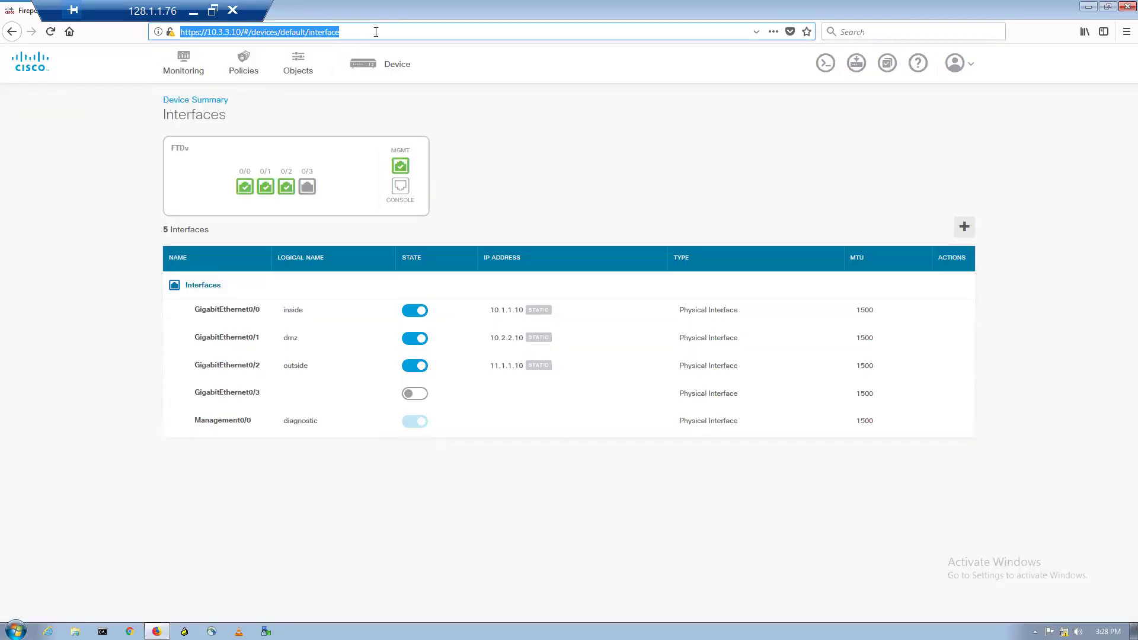
{"action": "type", "text": "http"}
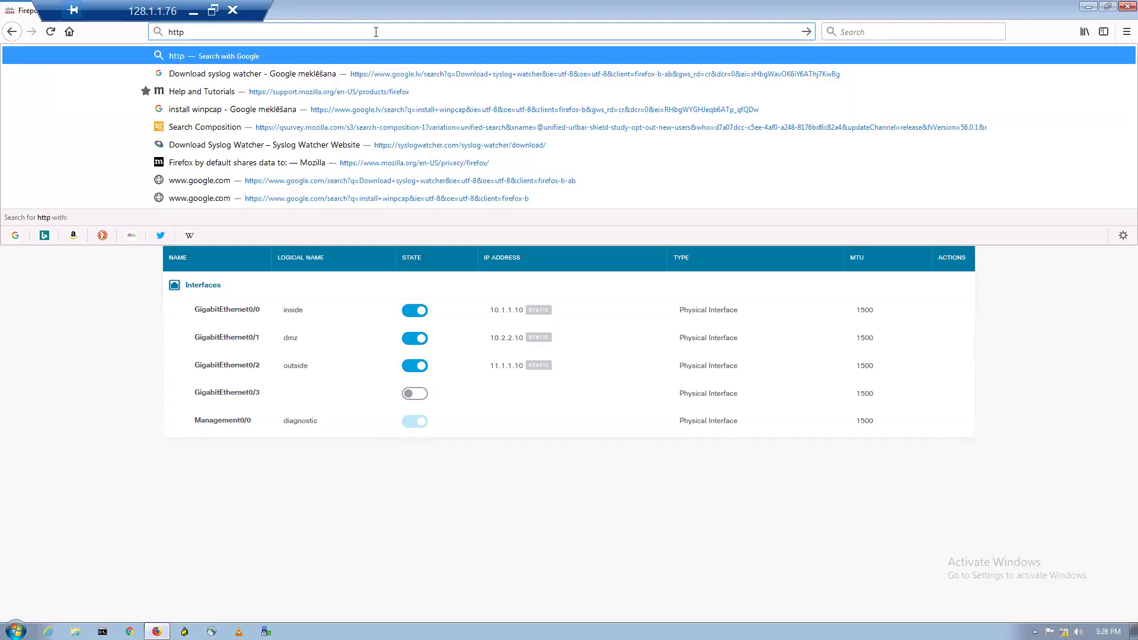
{"action": "type", "text": "s://"}
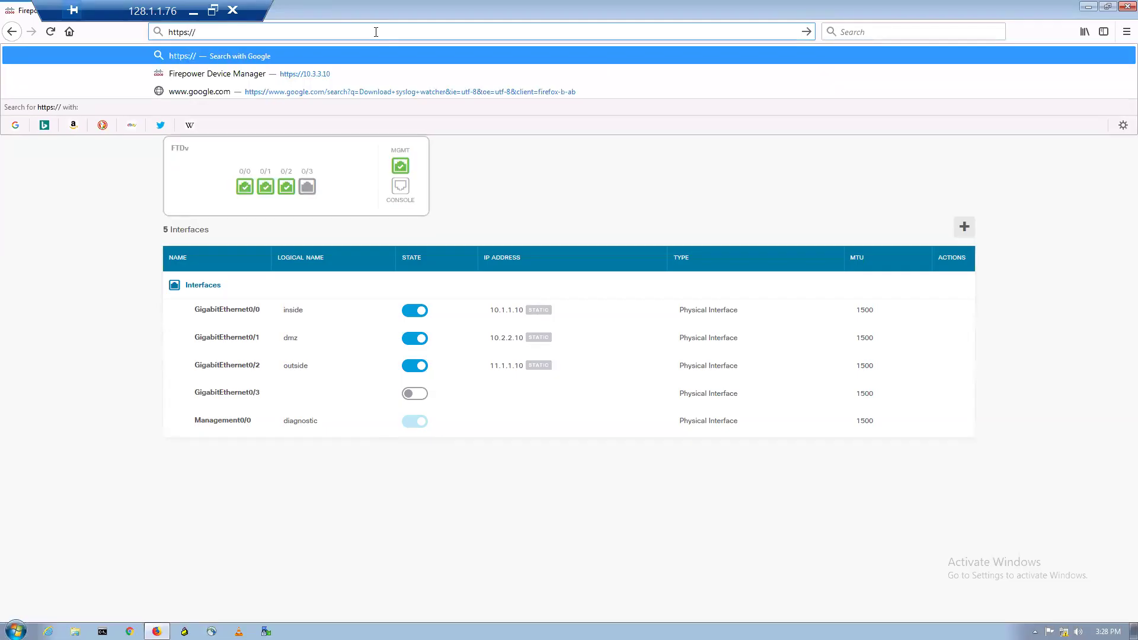
{"action": "type", "text": "ftd"}
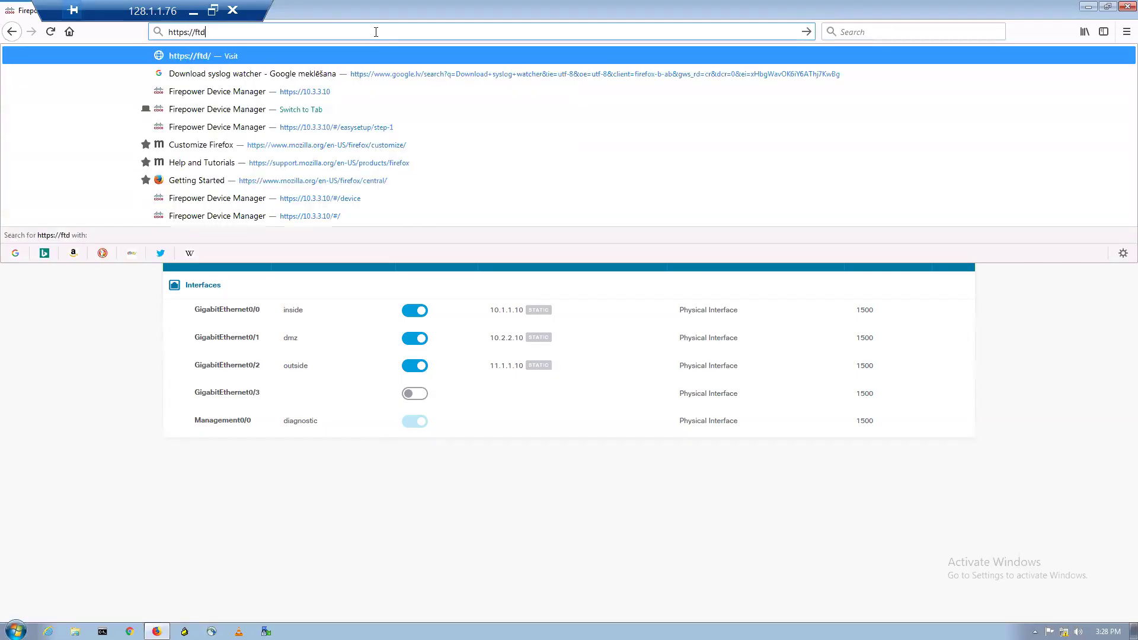
{"action": "type", "text": ".cisco.com"}
{"action": "key", "text": "Return"}
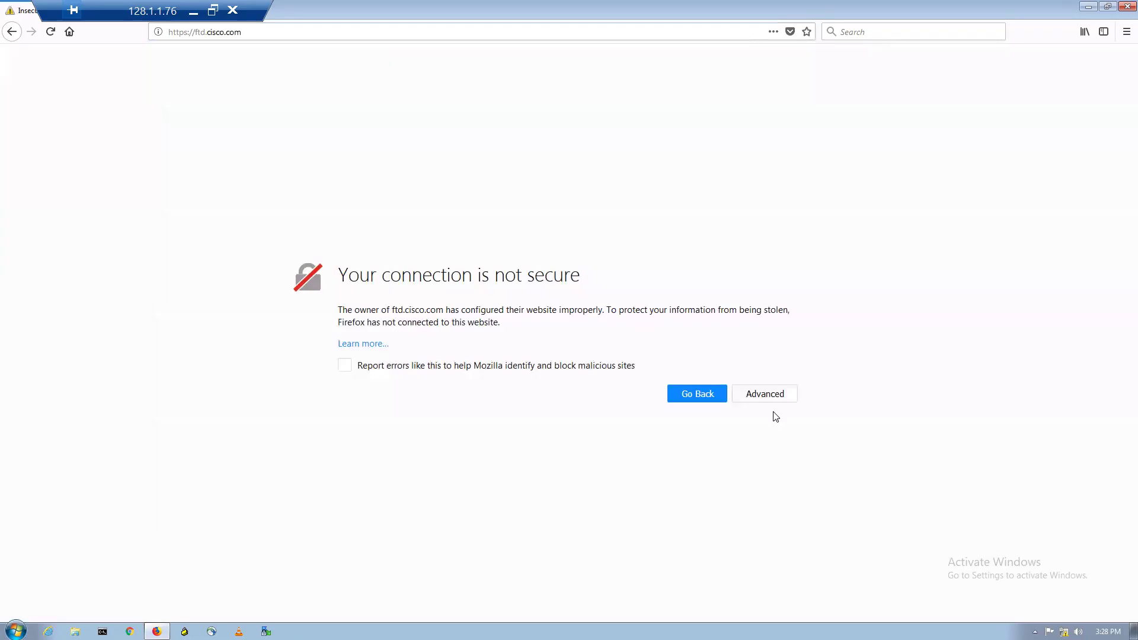
{"action": "left_click", "coordinate": [762, 398]}
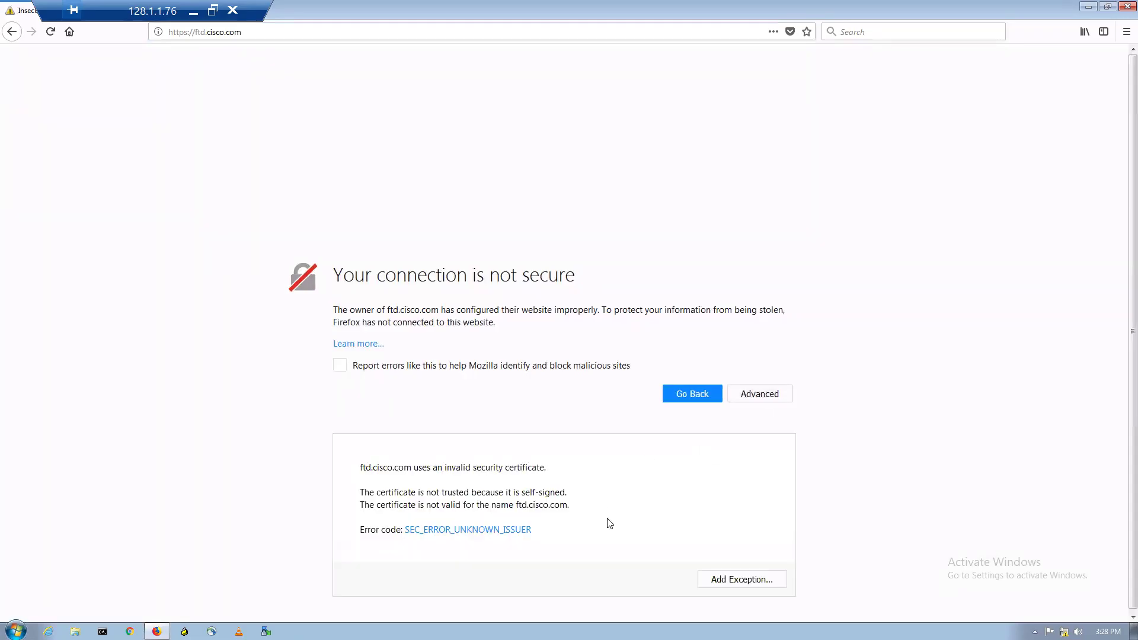
{"action": "left_click", "coordinate": [737, 581]}
{"action": "left_click", "coordinate": [659, 417]}
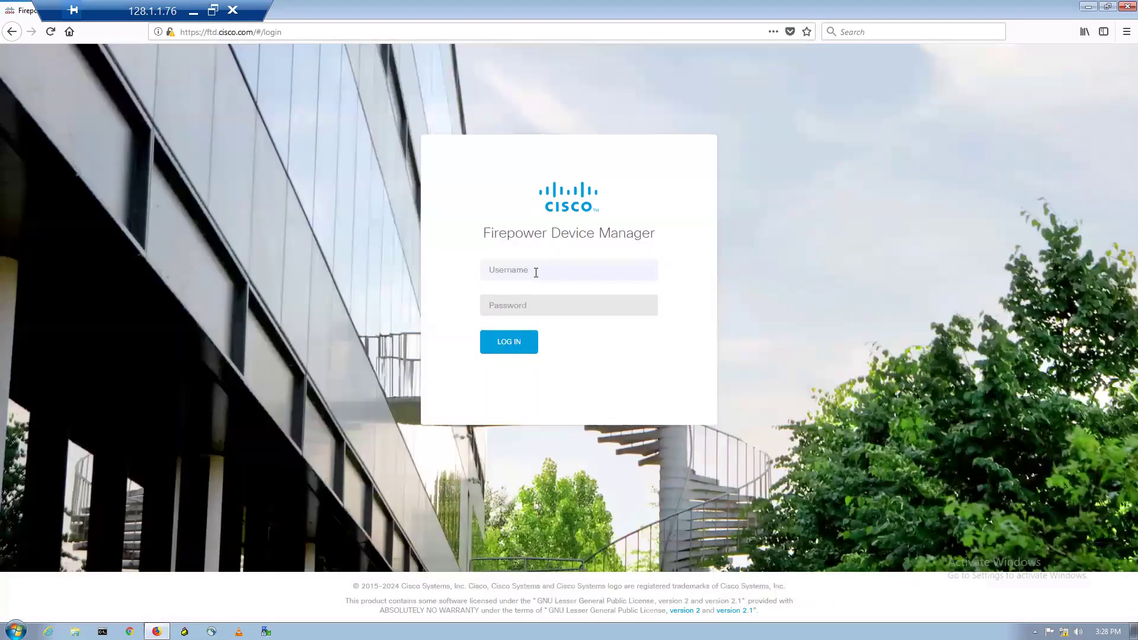
- Log in to Device Manager as admin without saving the login, then window the remote session
{"action": "left_click", "coordinate": [535, 272]}
{"action": "type", "text": "admin"}
{"action": "key", "text": "Tab"}
{"action": "type", "text": "••••••••"}
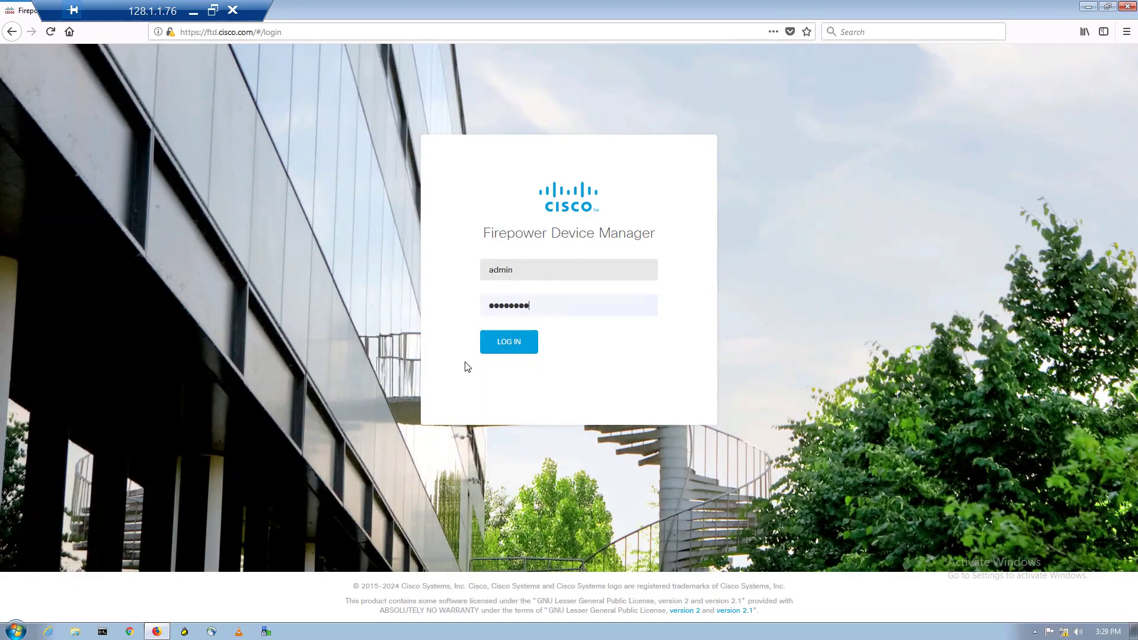
{"action": "left_click", "coordinate": [498, 351]}
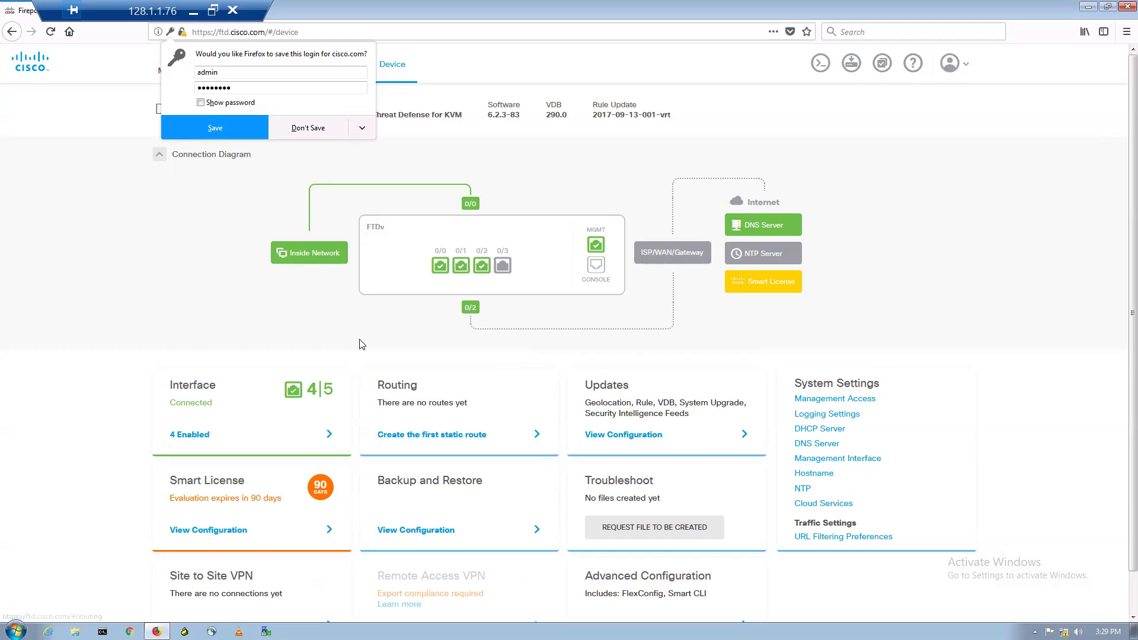
{"action": "left_click", "coordinate": [304, 147]}
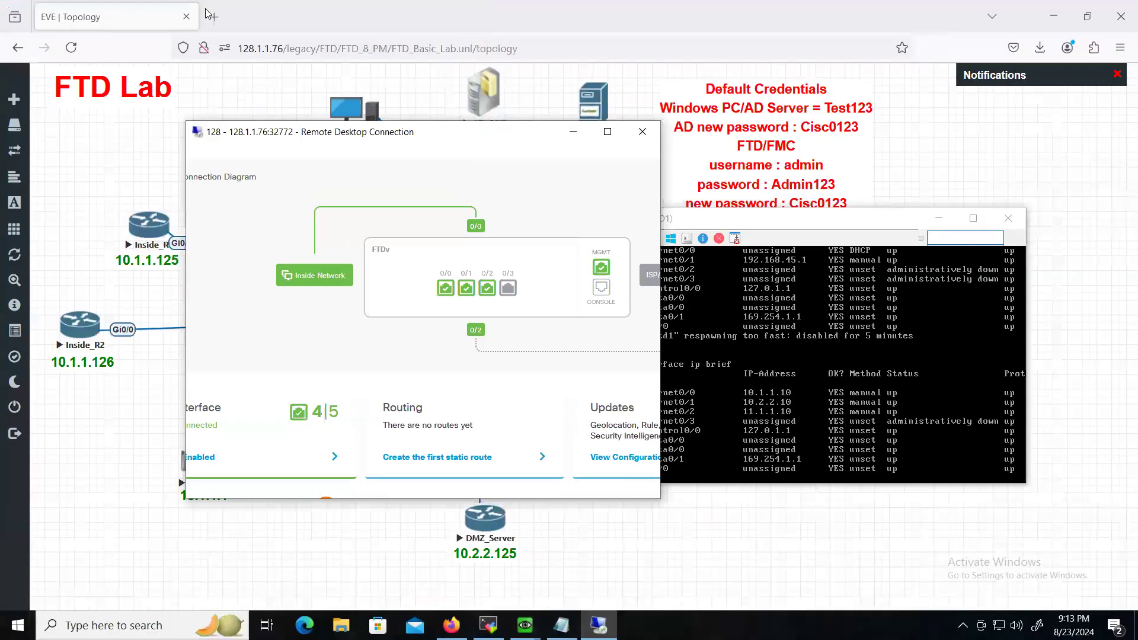
{"action": "left_click", "coordinate": [212, 10]}
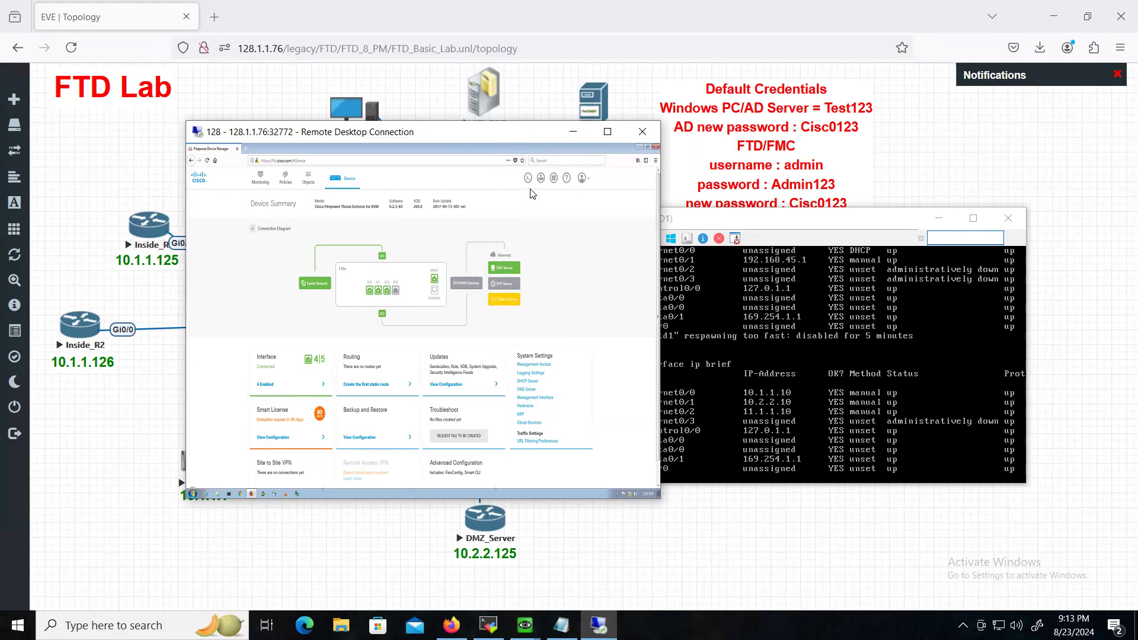
- Set the FTD1 console aside and open the FMC node's console to the right of the topology
{"action": "left_click", "coordinate": [575, 134]}
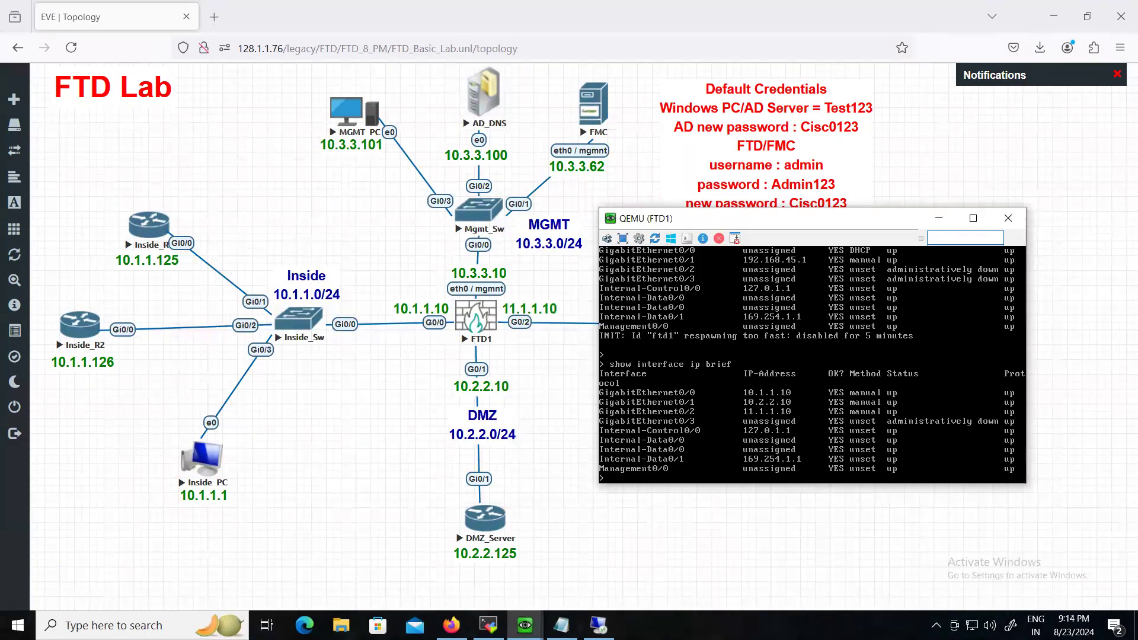
{"action": "key", "text": "Return"}
{"action": "key", "text": "Return"}
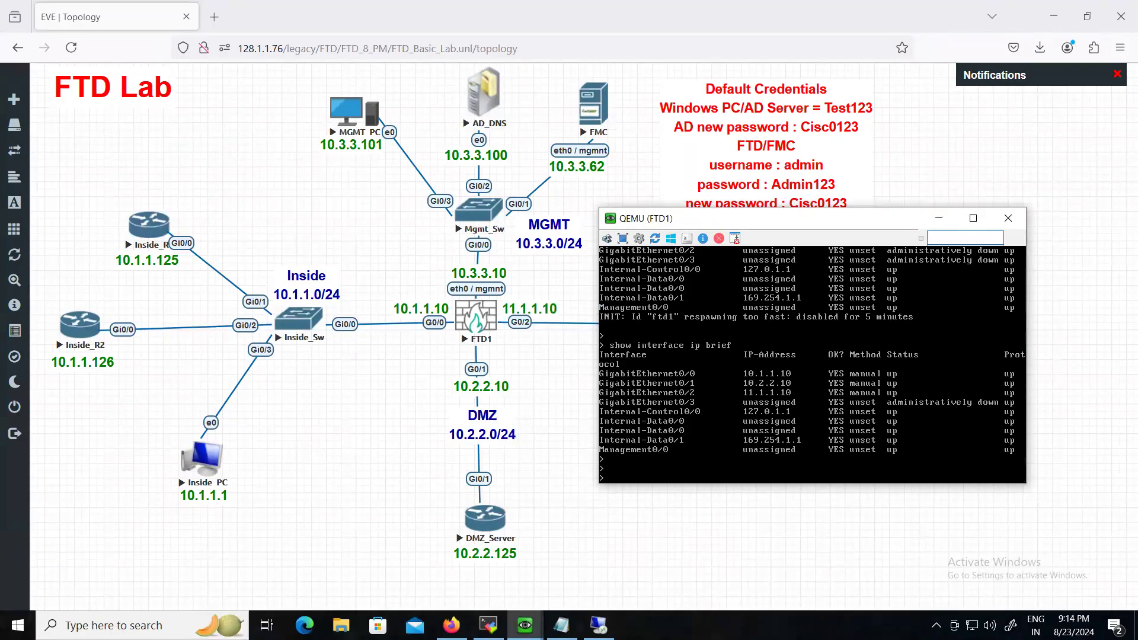
{"action": "left_click_drag", "start_coordinate": [789, 220], "coordinate": [228, 212]}
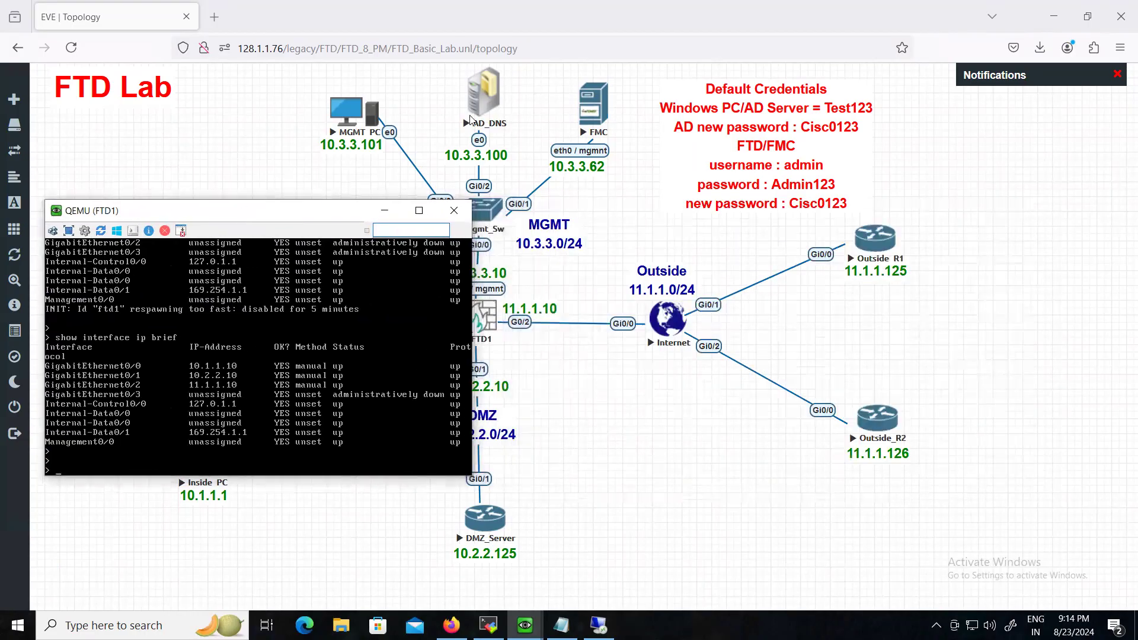
{"action": "mouse_move", "coordinate": [525, 626]}
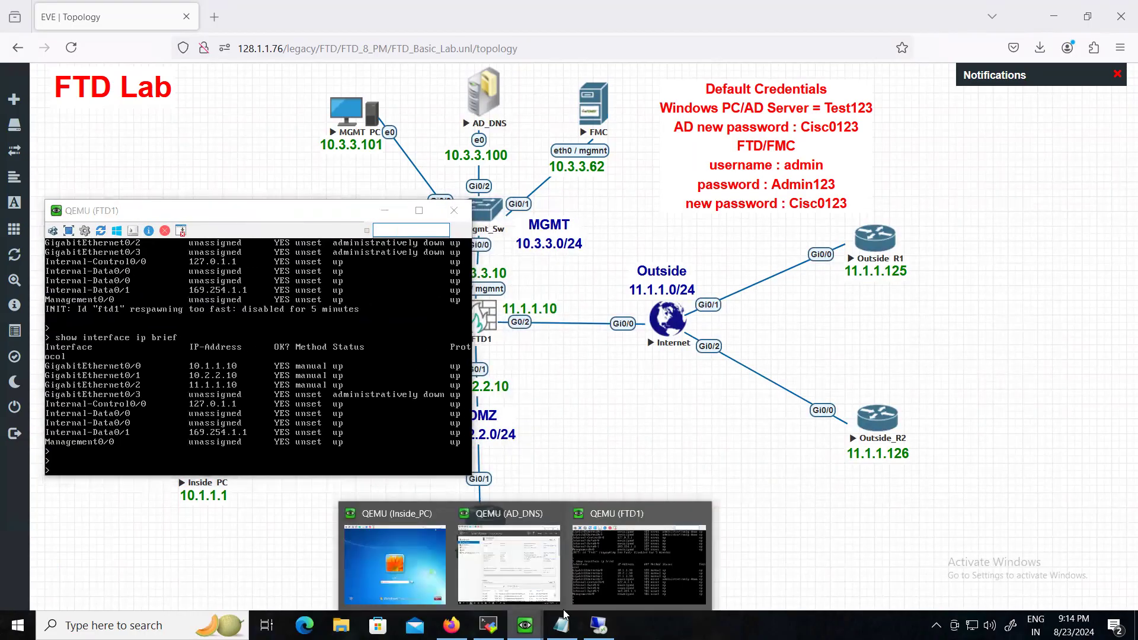
{"action": "left_click", "coordinate": [666, 546]}
{"action": "left_click", "coordinate": [590, 112]}
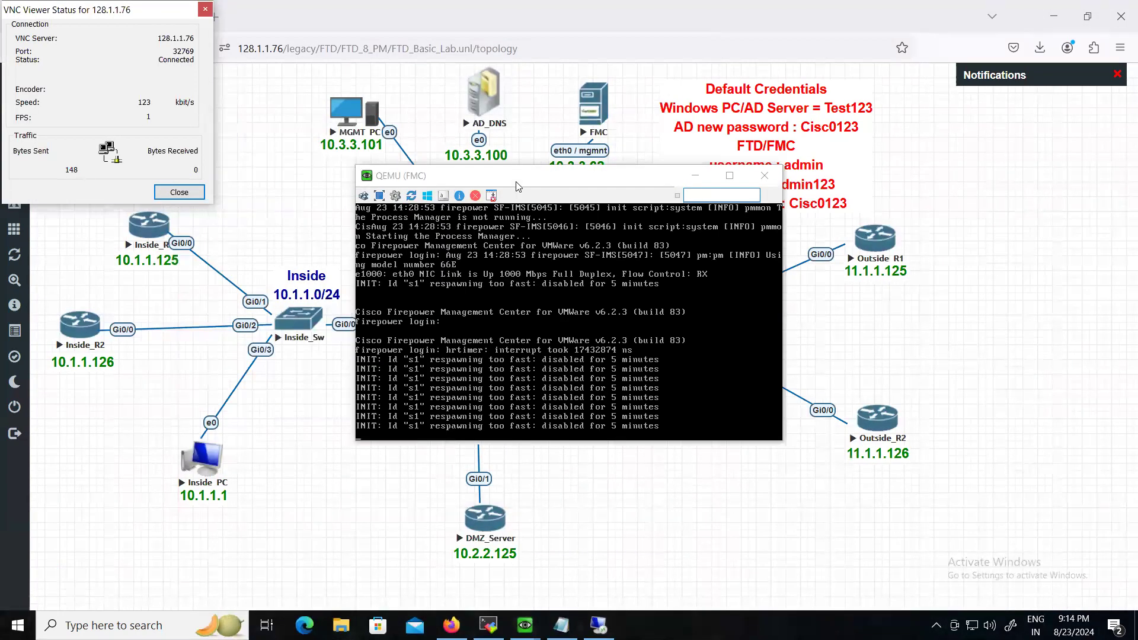
{"action": "left_click_drag", "start_coordinate": [515, 186], "coordinate": [773, 228]}
- Dismiss the VNC status dialog and log in to the FMC console as admin with its password
{"action": "left_click", "coordinate": [205, 10]}
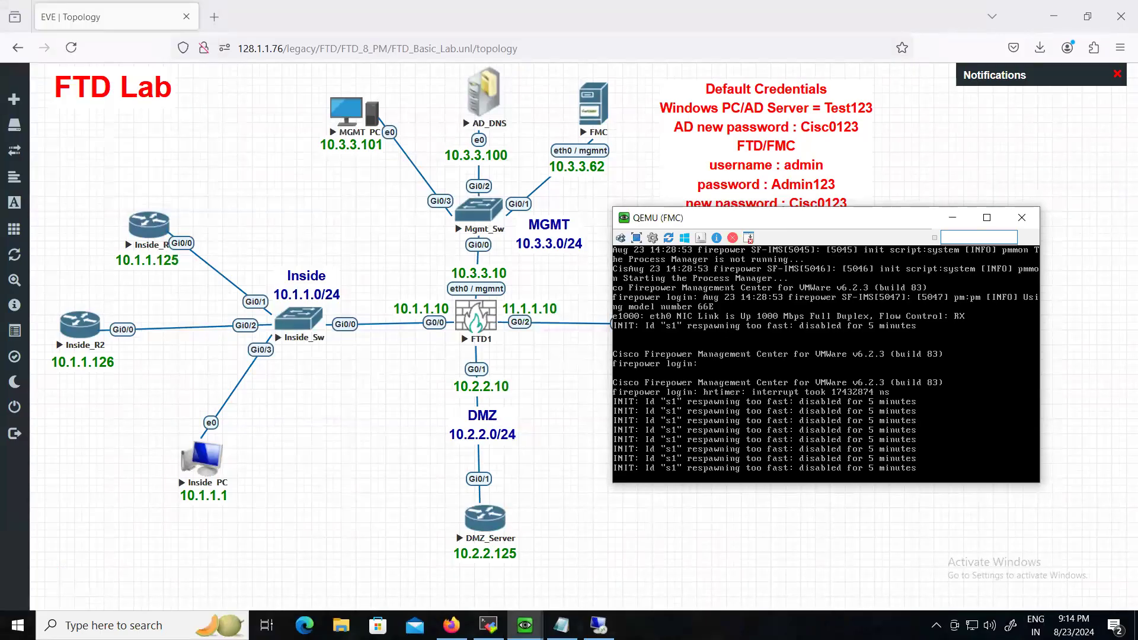
{"action": "key", "text": "Return"}
{"action": "key", "text": "Return"}
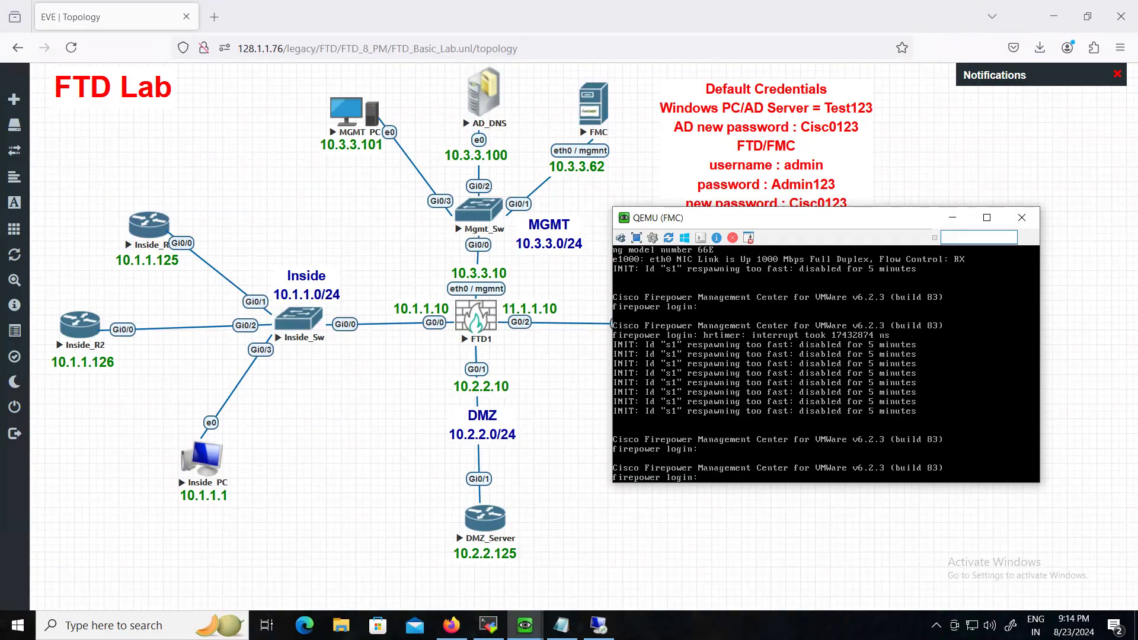
{"action": "type", "text": "admin"}
{"action": "key", "text": "Return"}
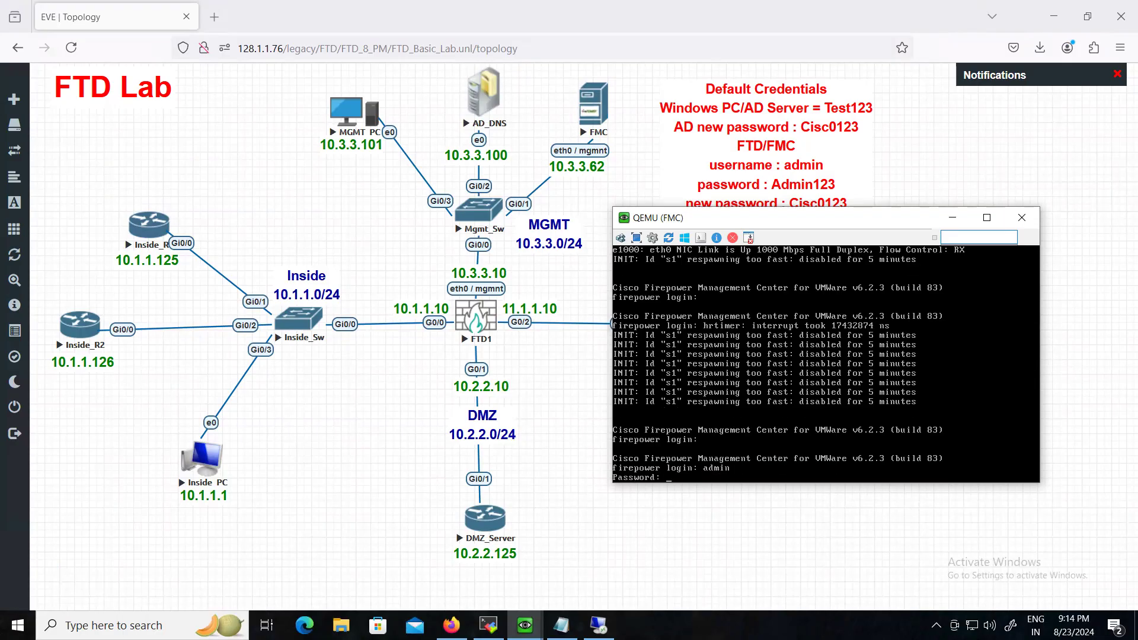
{"action": "key", "text": "Return"}
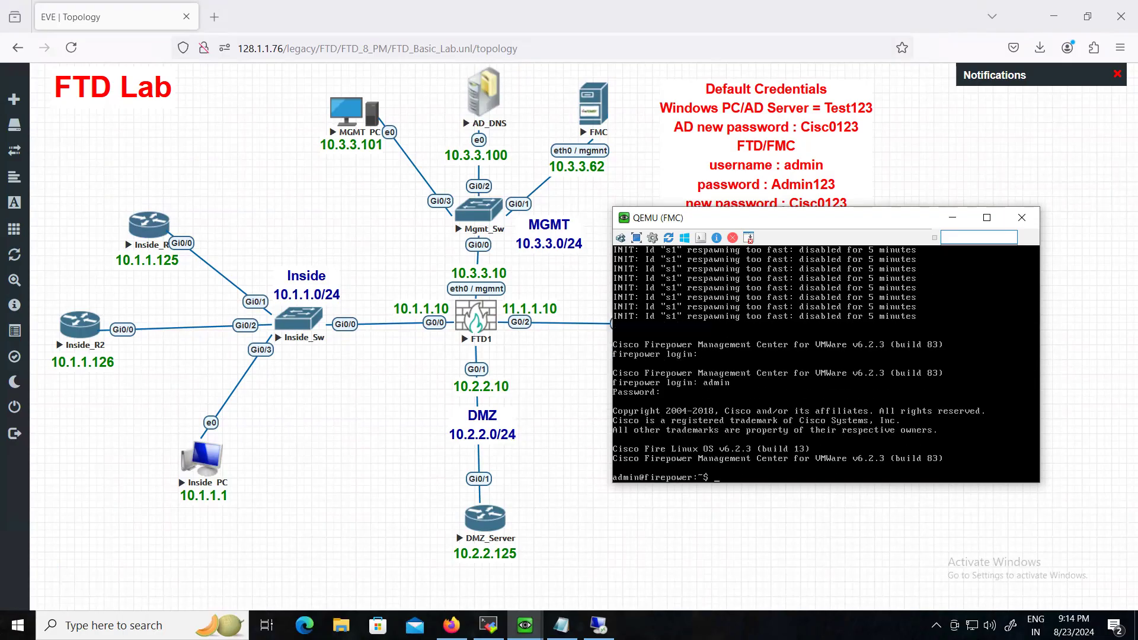
{"action": "key", "text": "Return"}
{"action": "key", "text": "Return"}
{"action": "key", "text": "Return"}
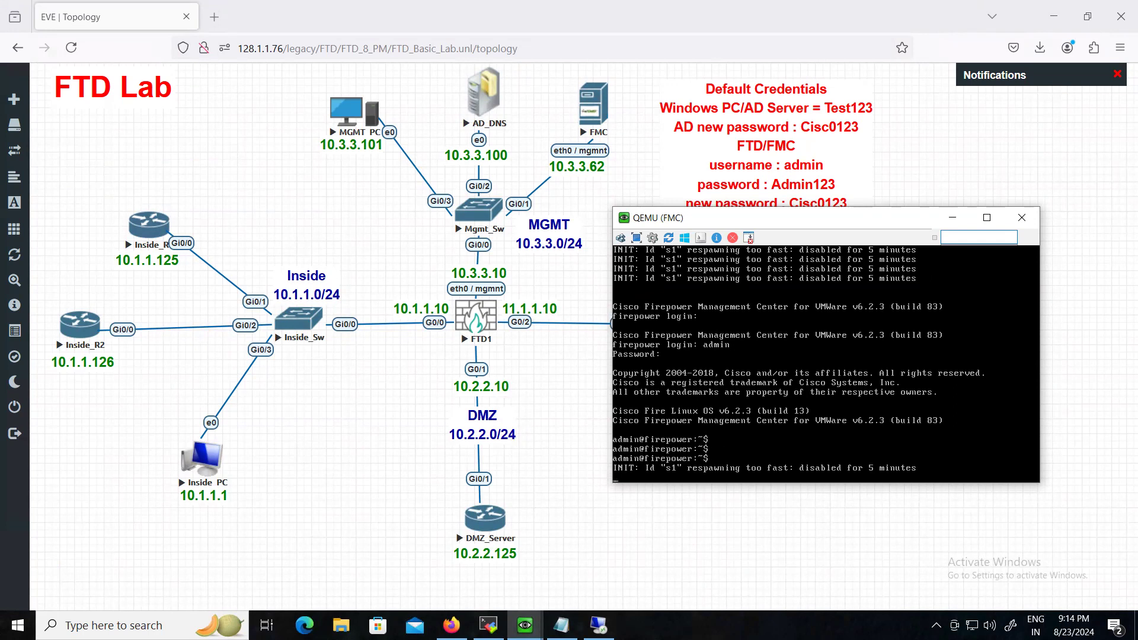
{"action": "key", "text": "Return"}
{"action": "key", "text": "Return"}
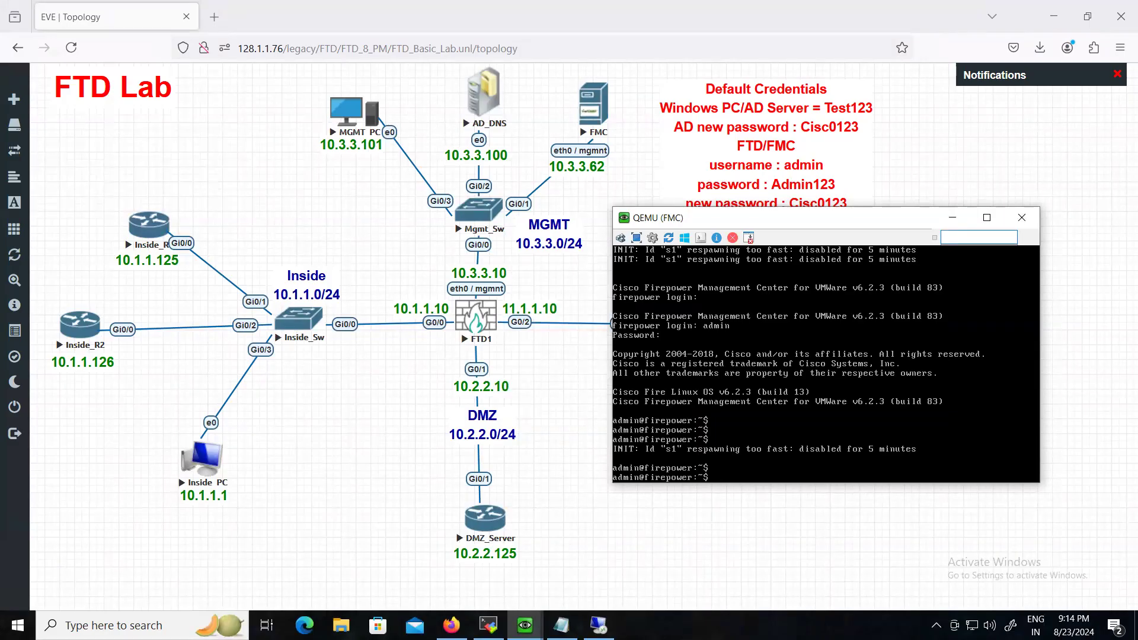
- Switch to root with sudo su and launch the configure-network script
{"action": "type", "text": "sudo su"}
{"action": "key", "text": "Return"}
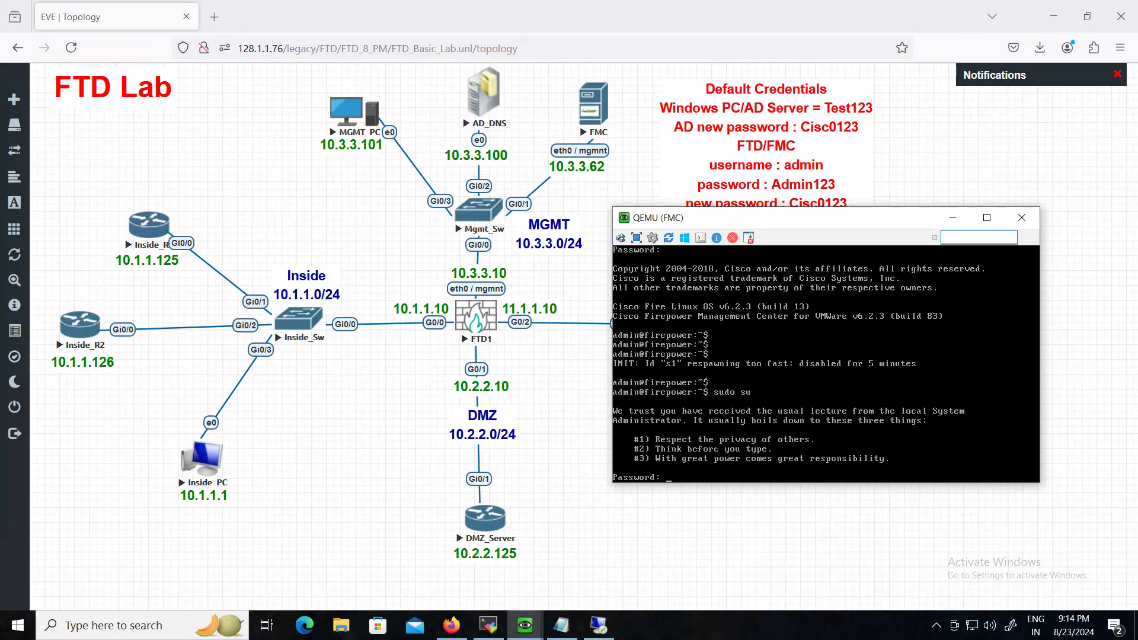
{"action": "key", "text": "Return"}
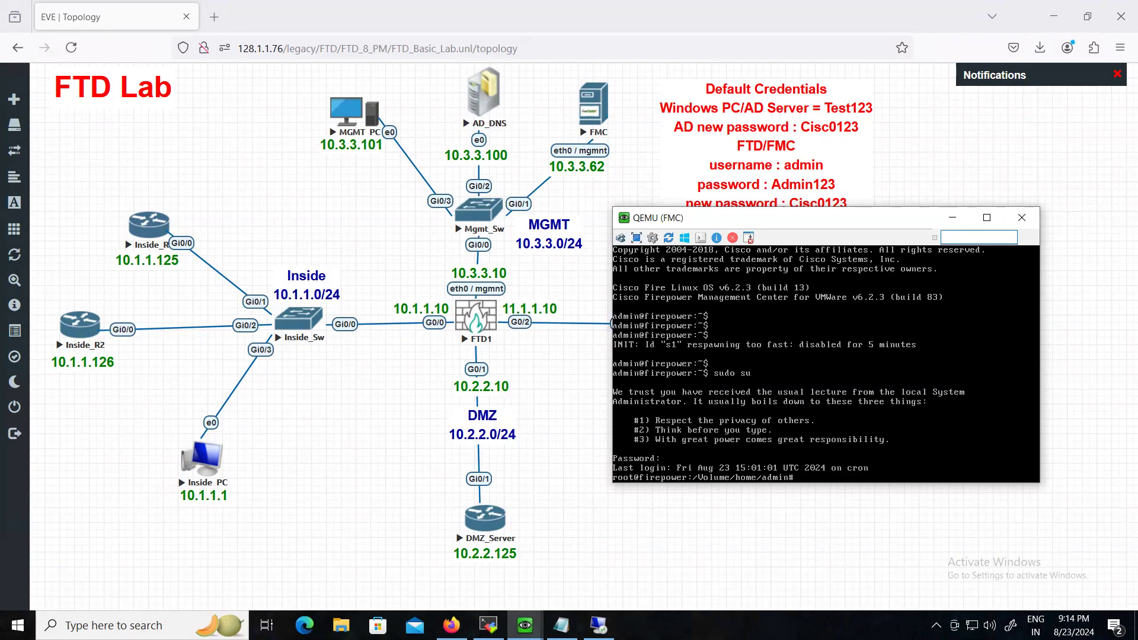
{"action": "key", "text": "Return"}
{"action": "key", "text": "Return"}
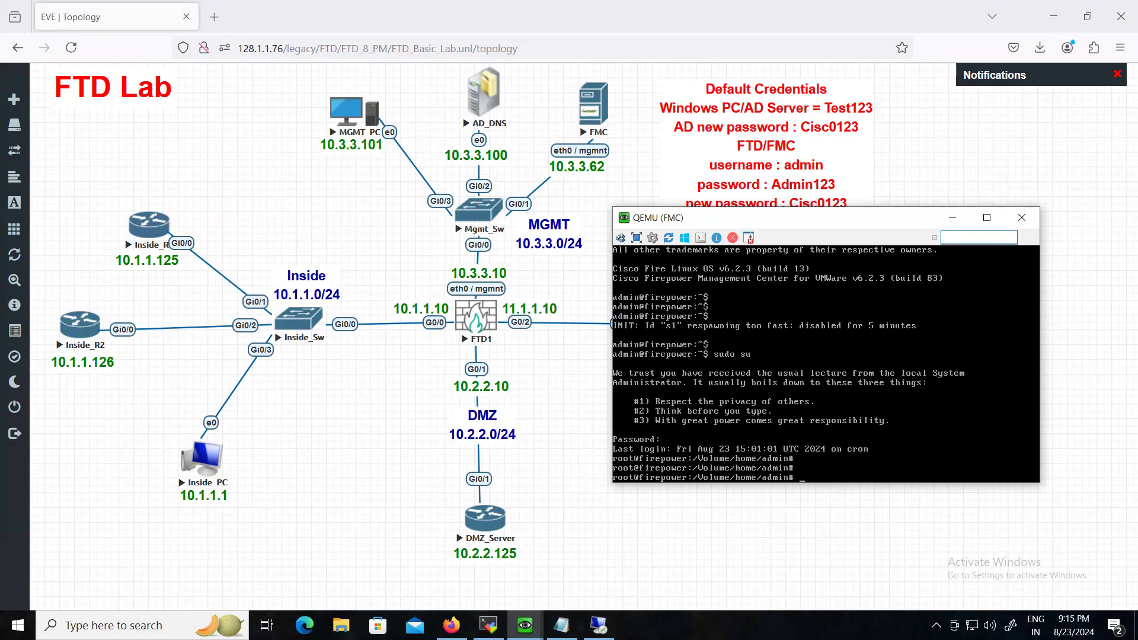
{"action": "type", "text": "configure-network"}
{"action": "key", "text": "Return"}
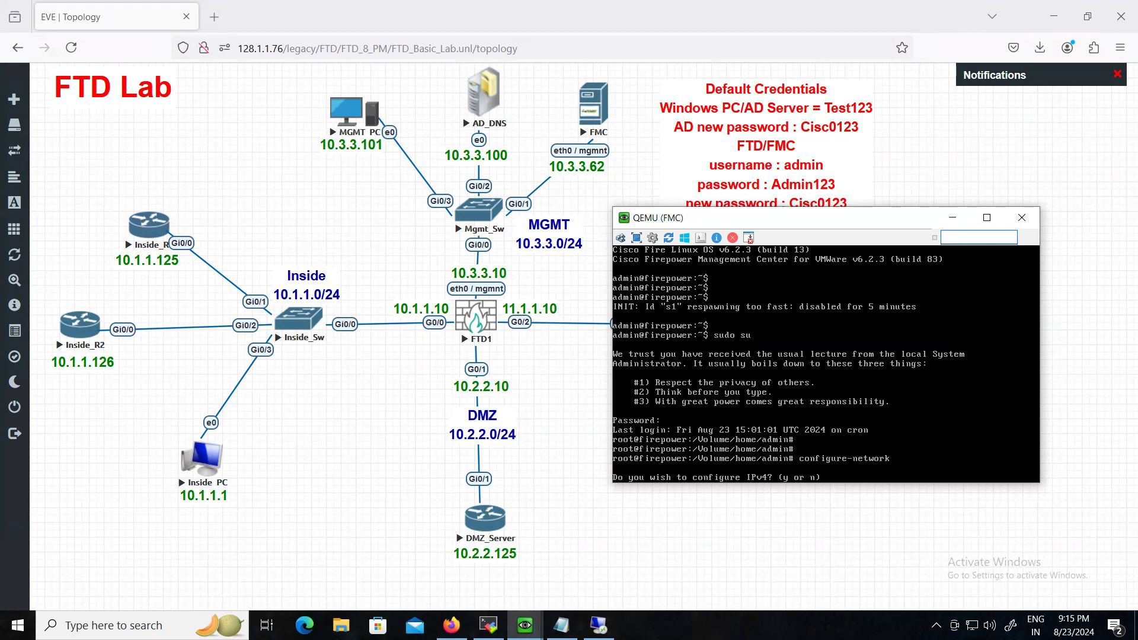
- Enter IPv4 management IP 10.3.3.62, the default 255.255.255.0 netmask and gateway 10.3.3.10
{"action": "type", "text": "y"}
{"action": "key", "text": "Return"}
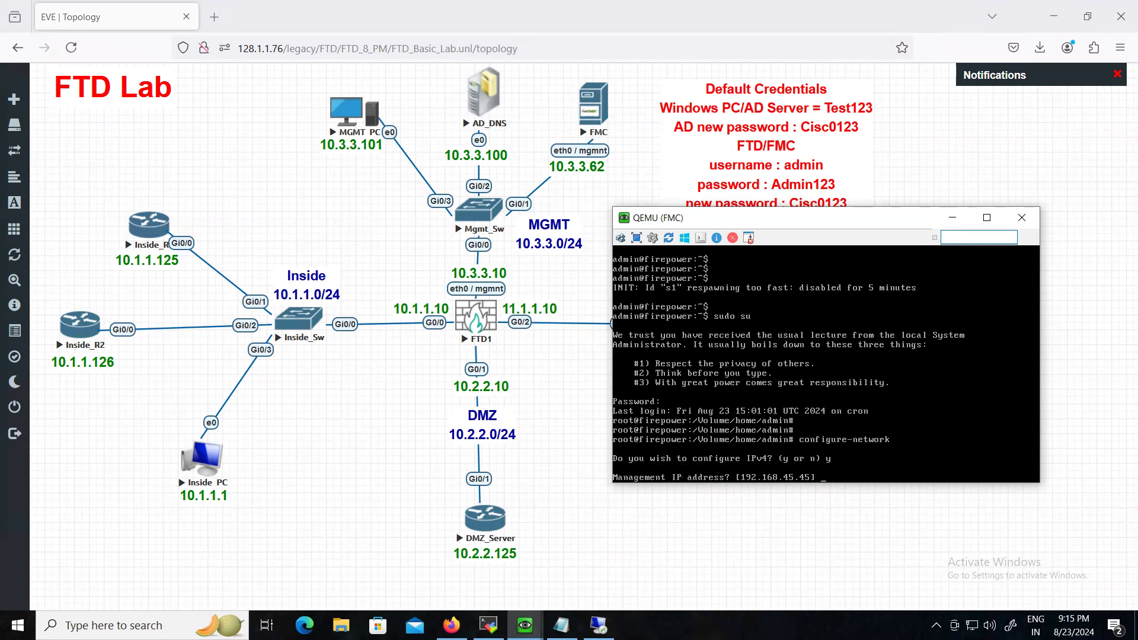
{"action": "type", "text": "10.3.3.62"}
{"action": "key", "text": "Return"}
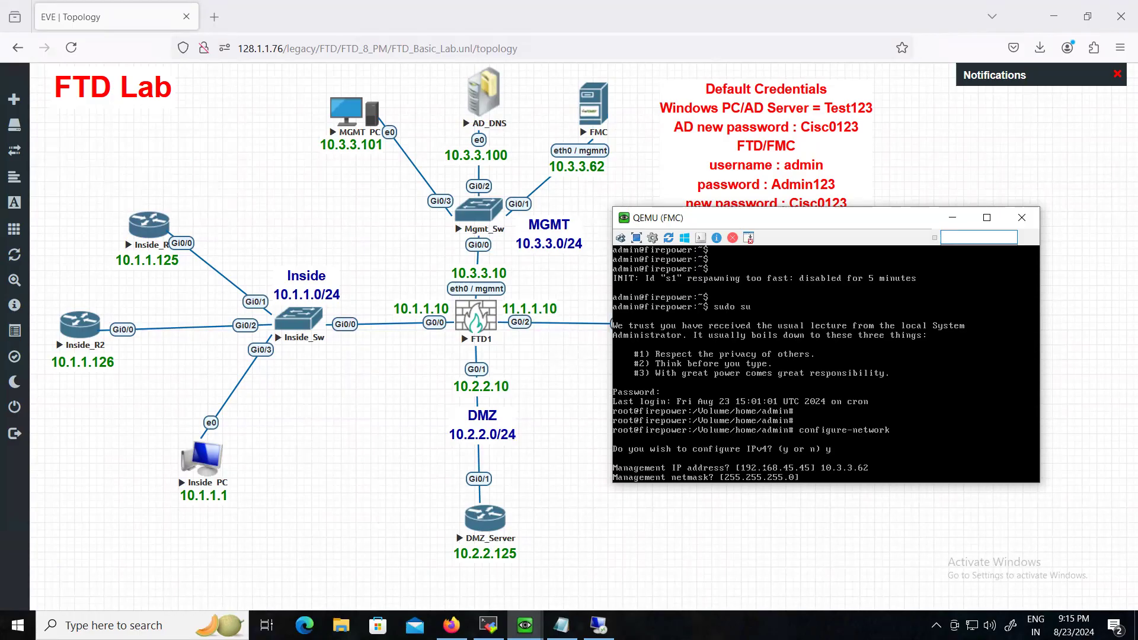
{"action": "key", "text": "Return"}
{"action": "type", "text": "10.3.3.10"}
{"action": "key", "text": "Return"}
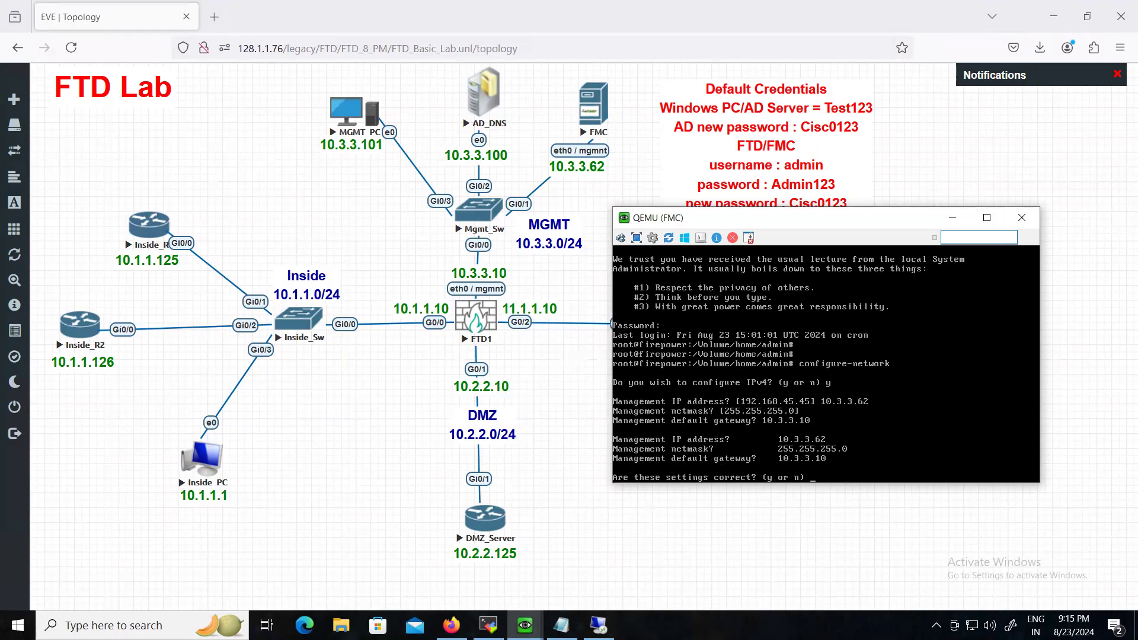
- Confirm the management settings and decline IPv6 so the network configuration applies
{"action": "type", "text": "y"}
{"action": "key", "text": "Return"}
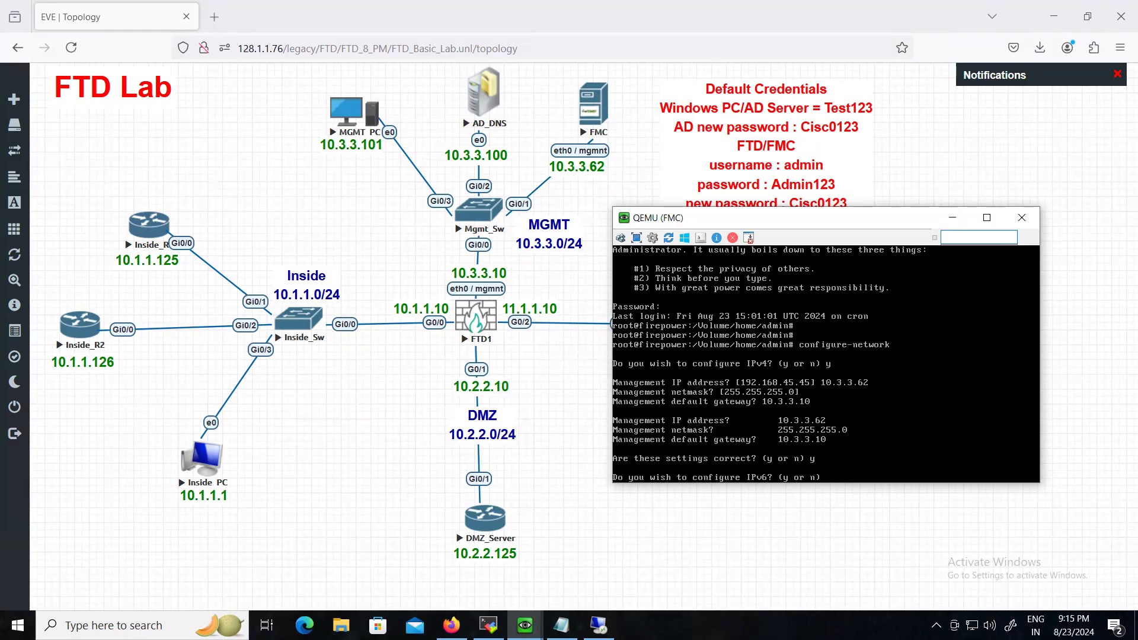
{"action": "key", "text": "Return"}
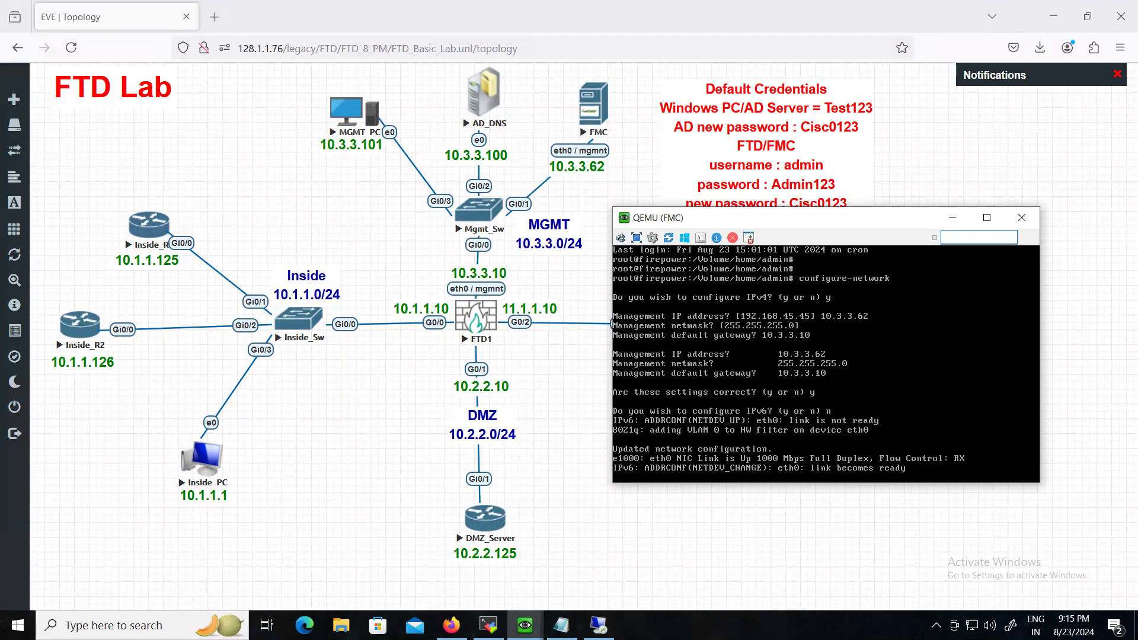
- Ping 10.3.3.62 from a Command Prompt on MGMT_PC and confirm 4/4 replies, 0% loss
{"action": "left_click", "coordinate": [598, 626]}
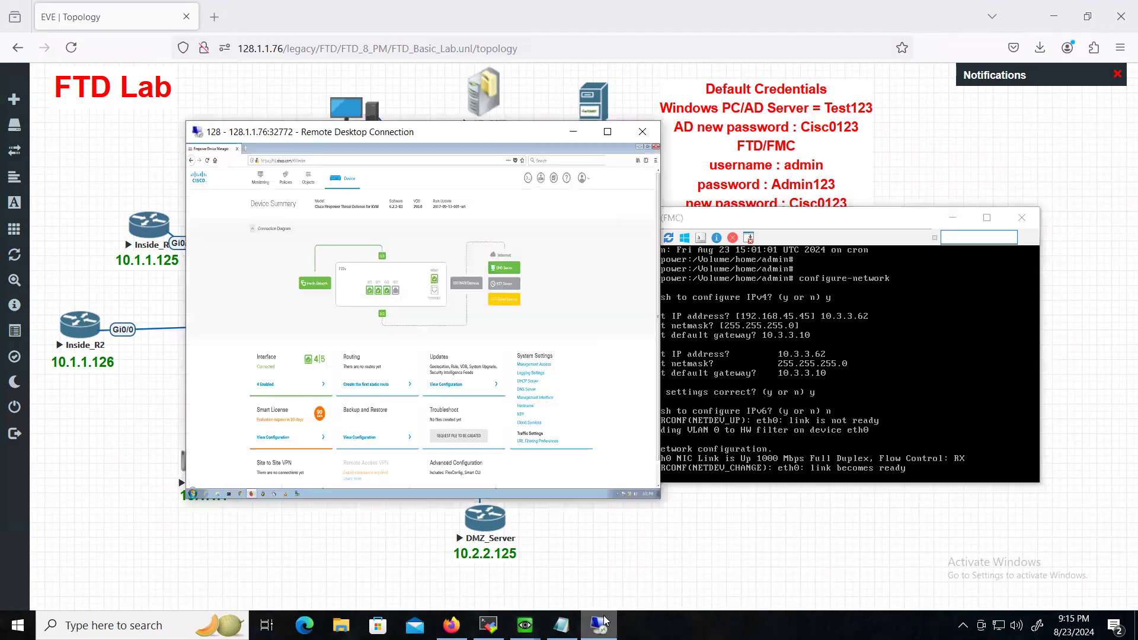
{"action": "left_click", "coordinate": [612, 140]}
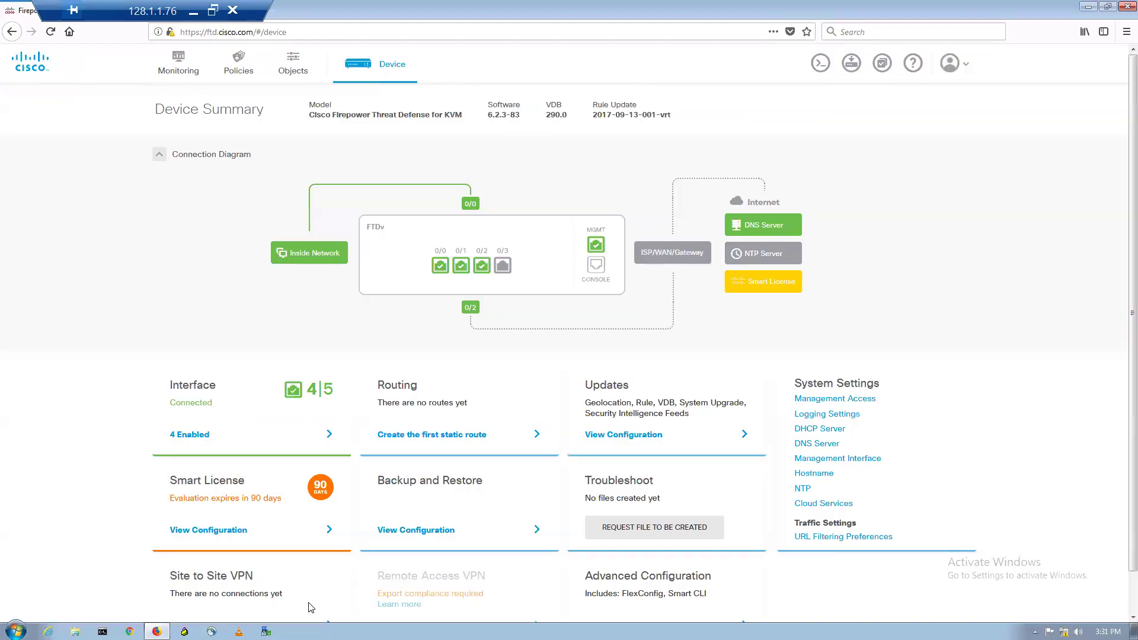
{"action": "left_click", "coordinate": [102, 631]}
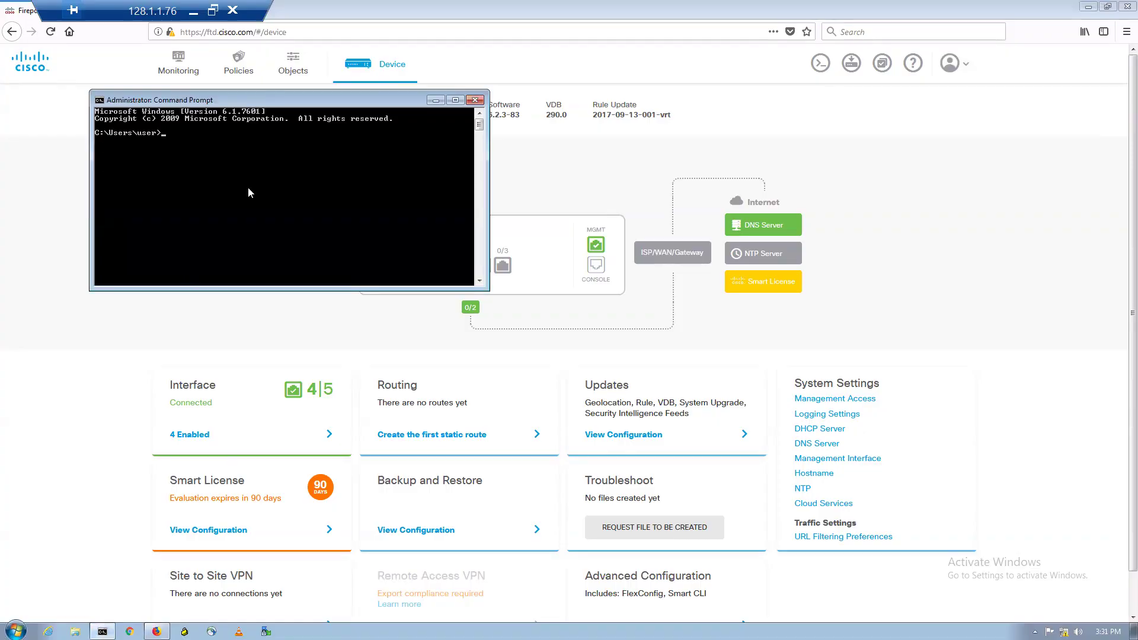
{"action": "type", "text": "ping 10.3.3.62"}
{"action": "key", "text": "Return"}
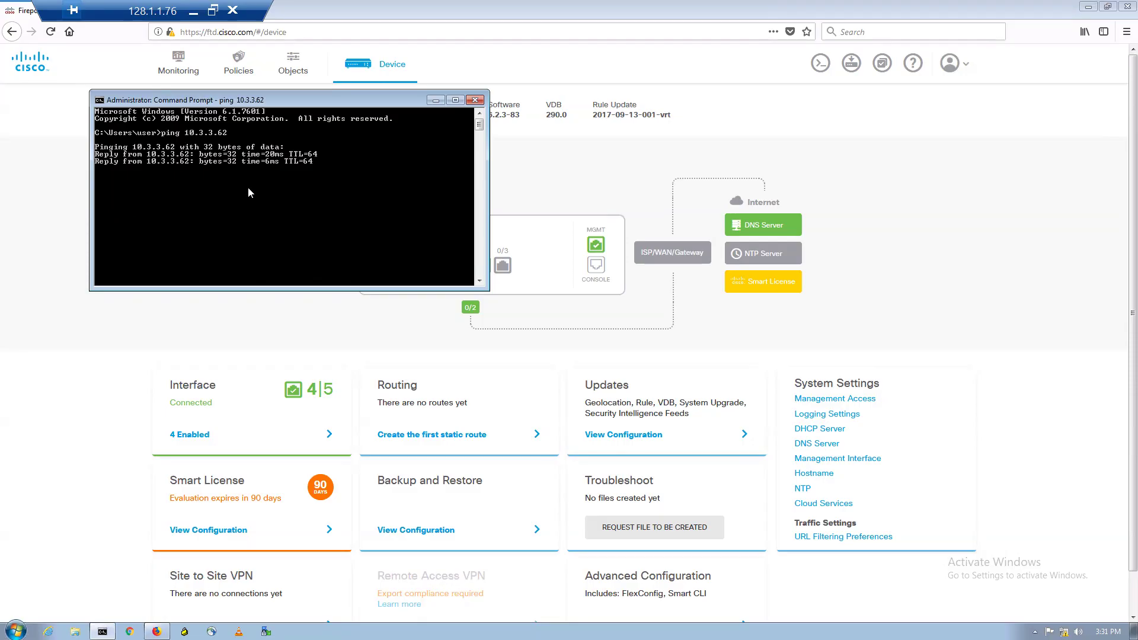
{"action": "left_click_drag", "start_coordinate": [114, 5], "coordinate": [622, 4]}
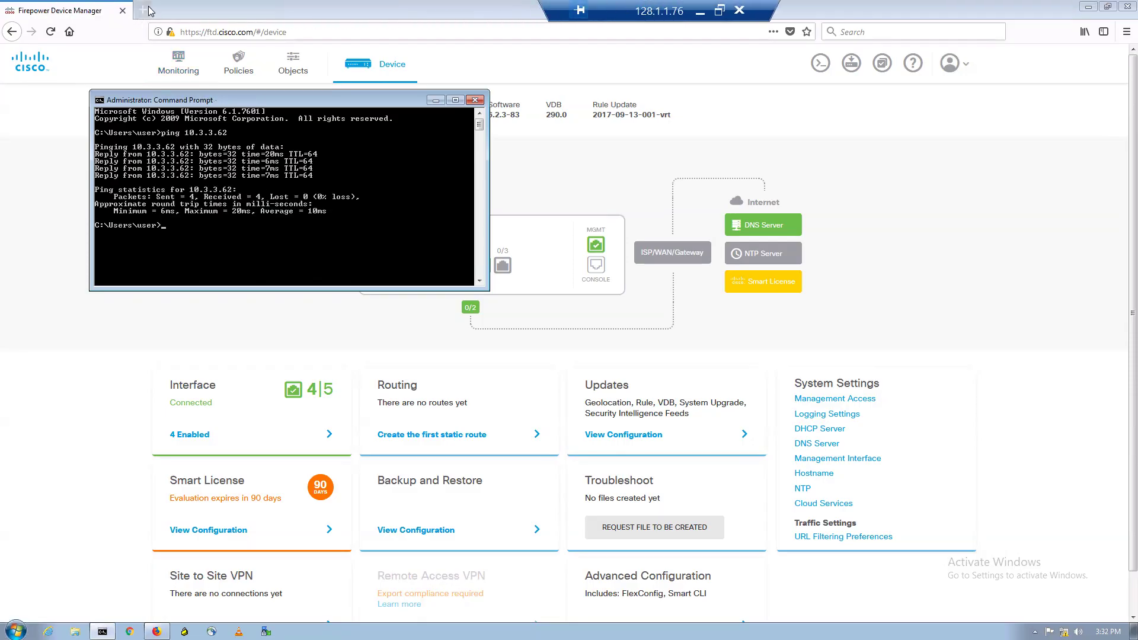
{"action": "left_click", "coordinate": [195, 18]}
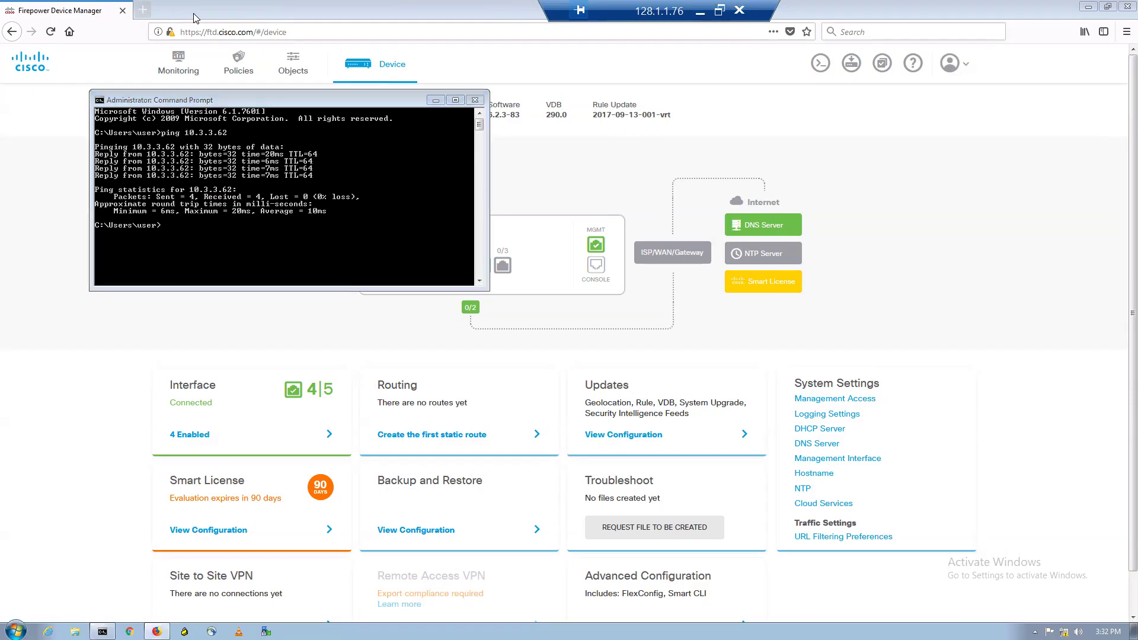
{"action": "key", "text": "ctrl+t"}
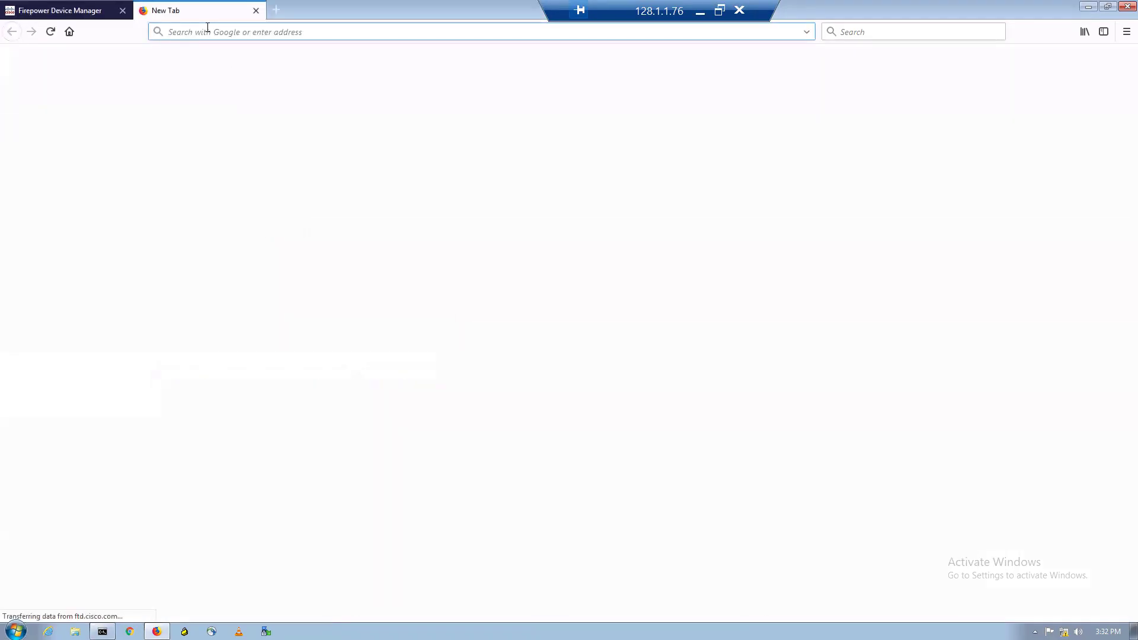
{"action": "type", "text": "https"}
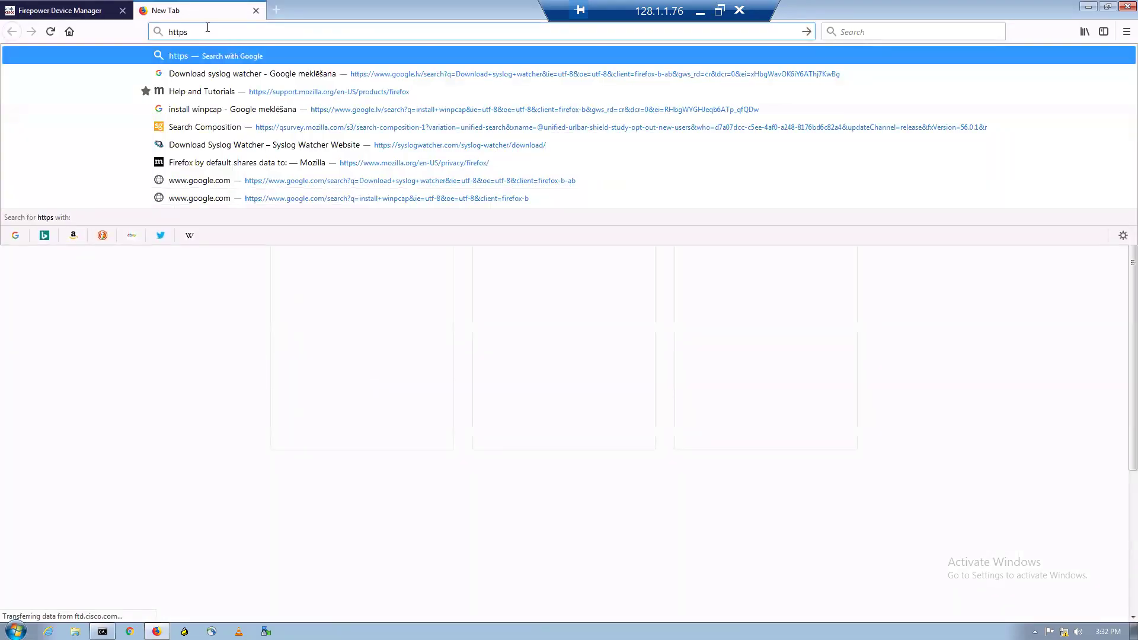
{"action": "type", "text": "://"}
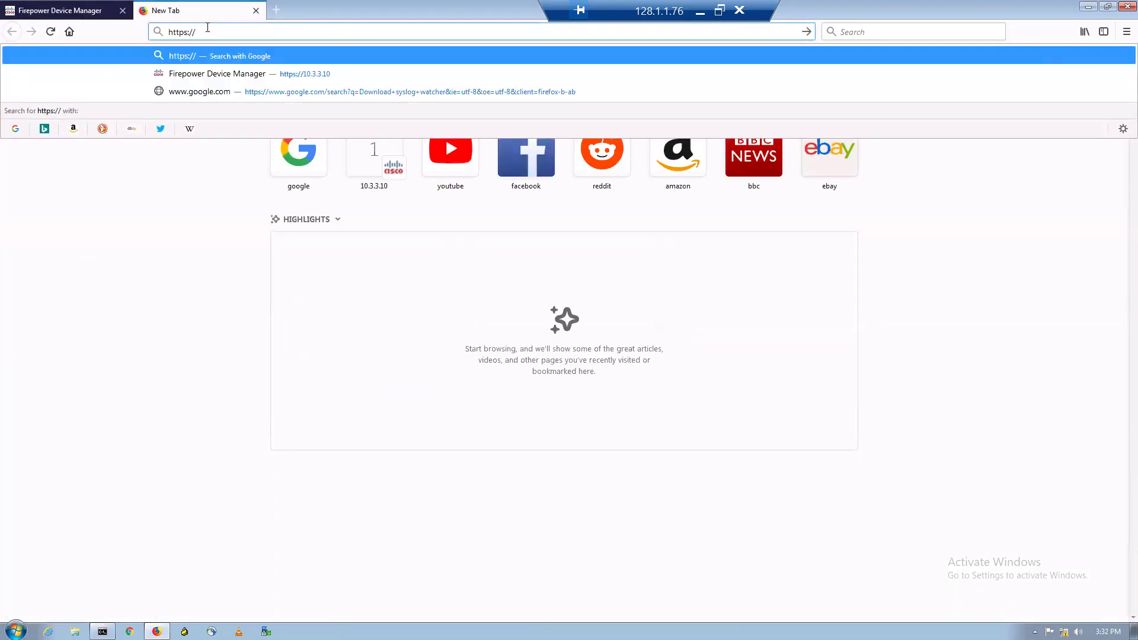
{"action": "type", "text": "fmc"}
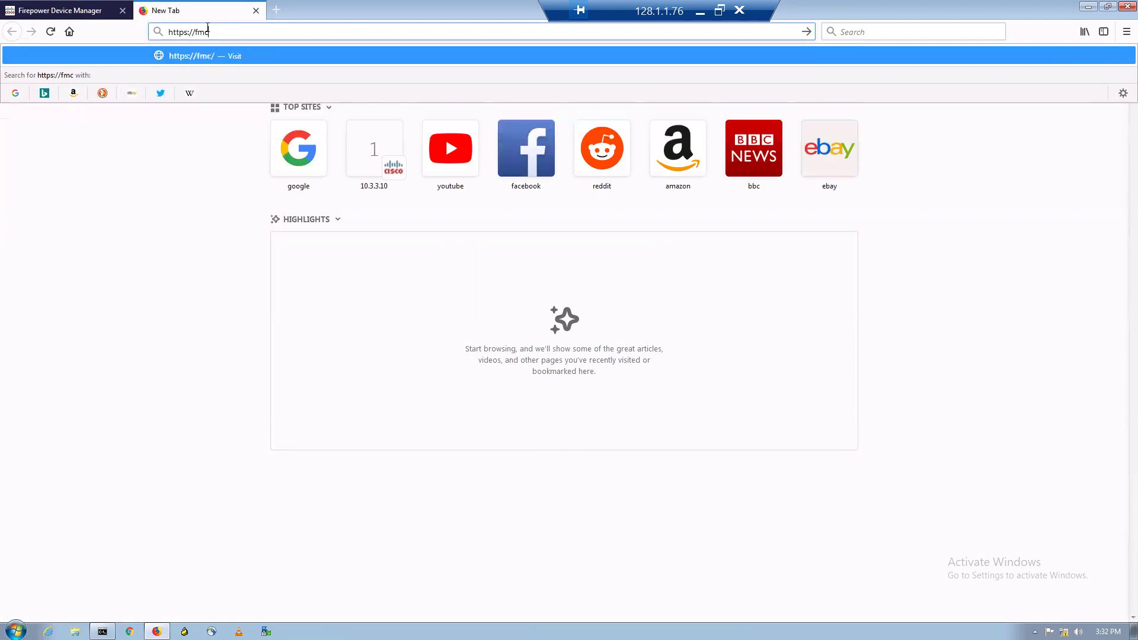
{"action": "type", "text": ".cisco.com"}
{"action": "key", "text": "Return"}
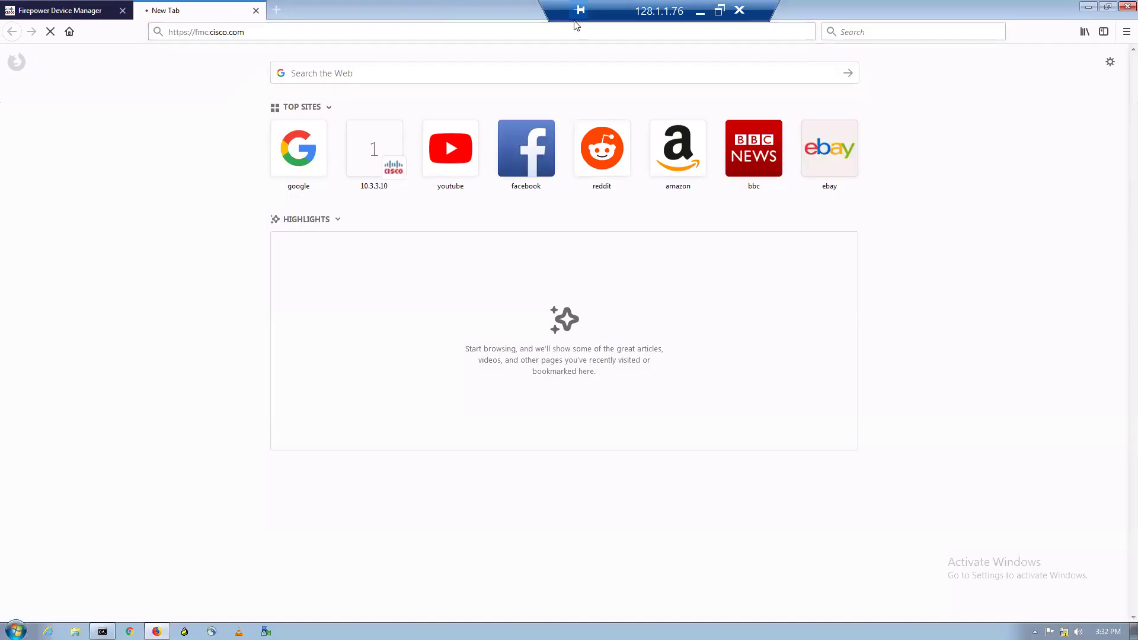
- Add and confirm a security exception for the FMC's self-signed certificate
{"action": "left_click_drag", "start_coordinate": [612, 7], "coordinate": [390, 5]}
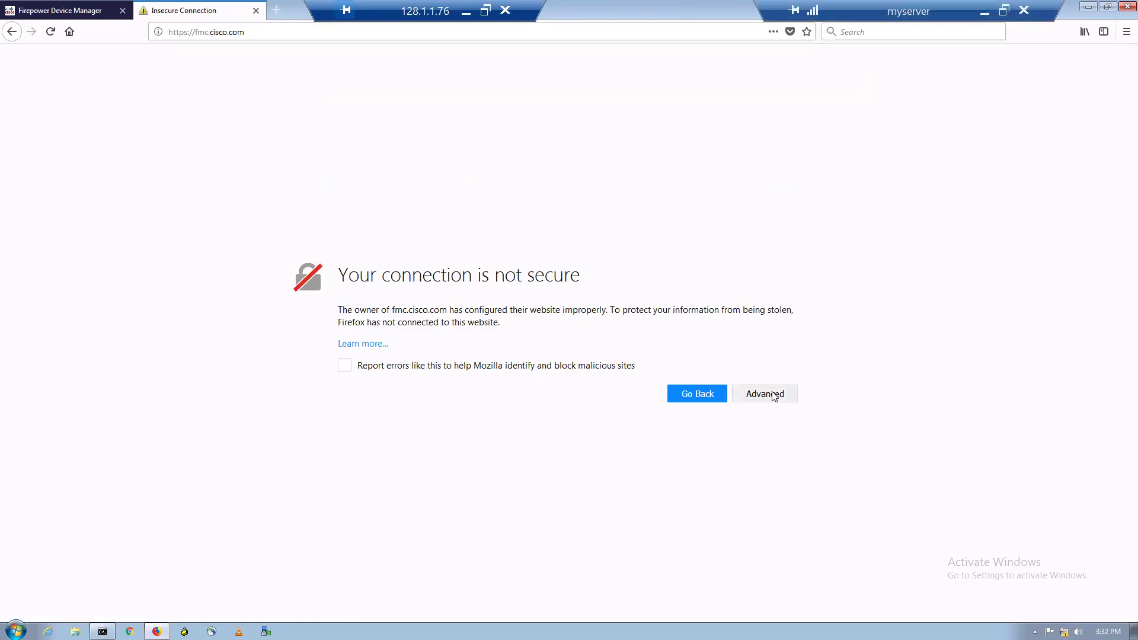
{"action": "left_click", "coordinate": [771, 394]}
{"action": "left_click", "coordinate": [741, 580]}
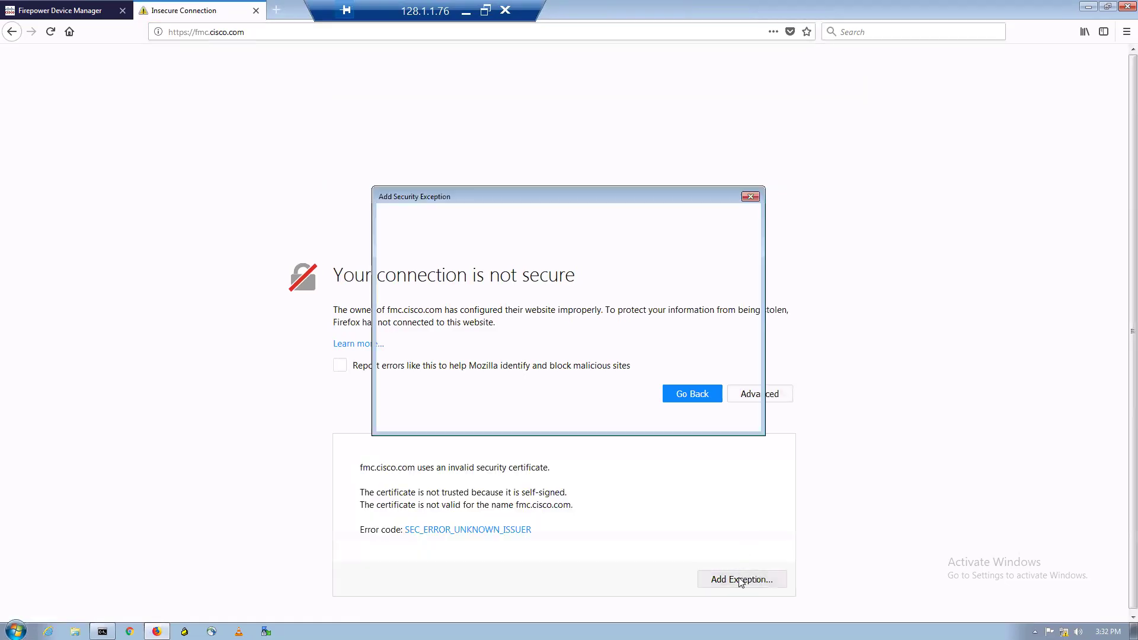
{"action": "left_click", "coordinate": [638, 416]}
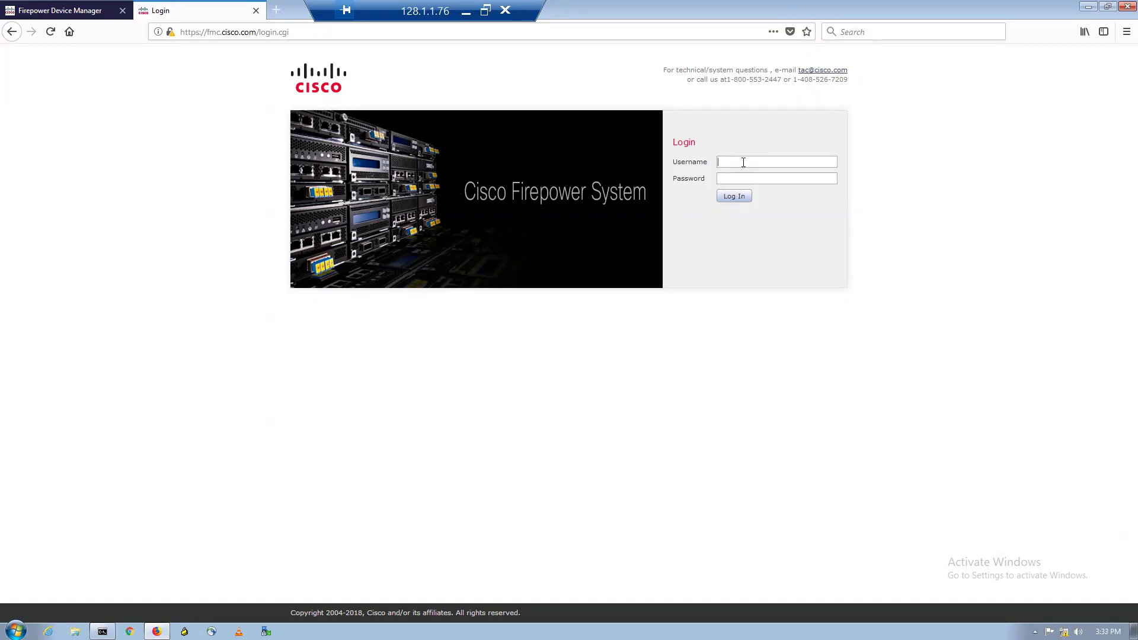
- Log in to Firepower Management Center with the admin username and its password
{"action": "type", "text": "adm••••••••"}
{"action": "key", "text": "Return"}
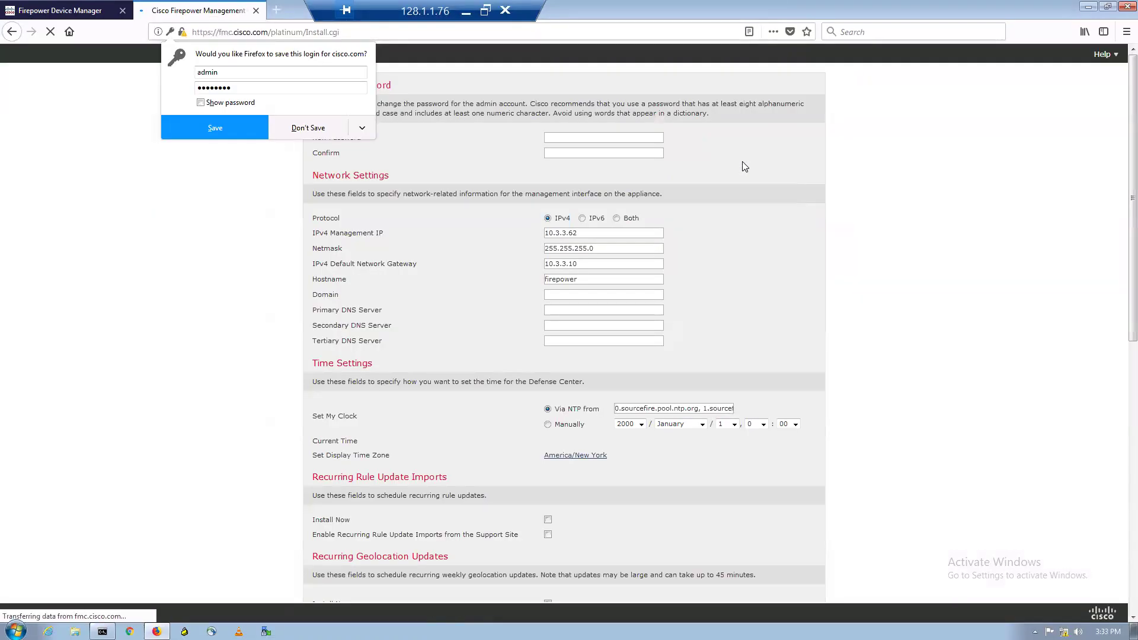
- Decline saving the login, then enter and confirm a new admin password
{"action": "left_click", "coordinate": [308, 128]}
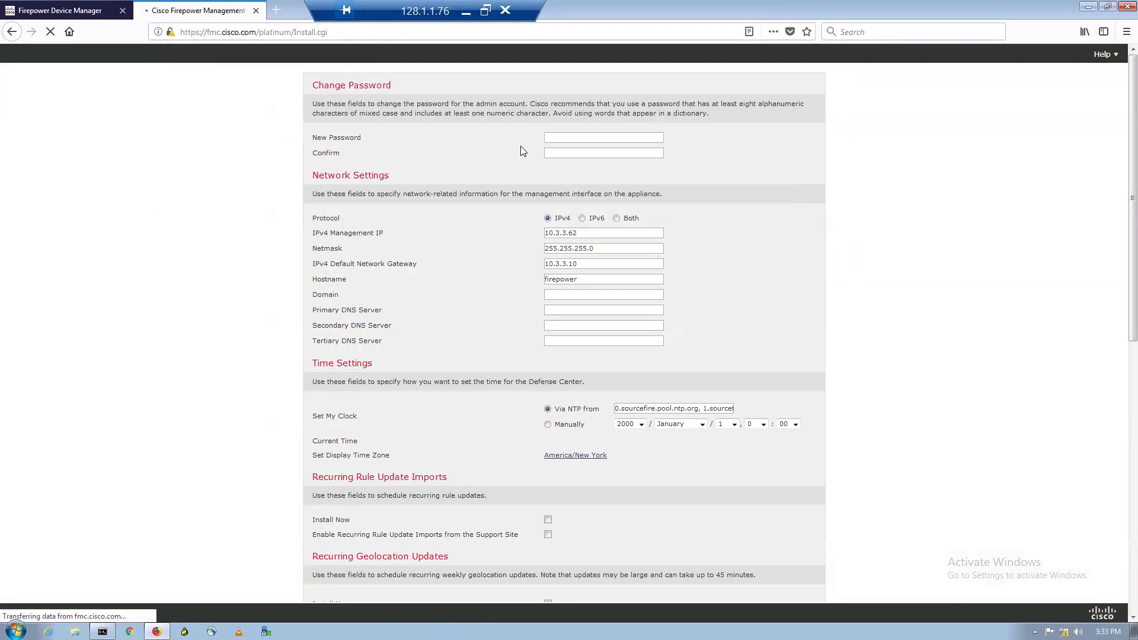
{"action": "left_click", "coordinate": [578, 138]}
{"action": "type", "text": "••••••••"}
{"action": "key", "text": "Tab"}
{"action": "type", "text": "••••••••"}
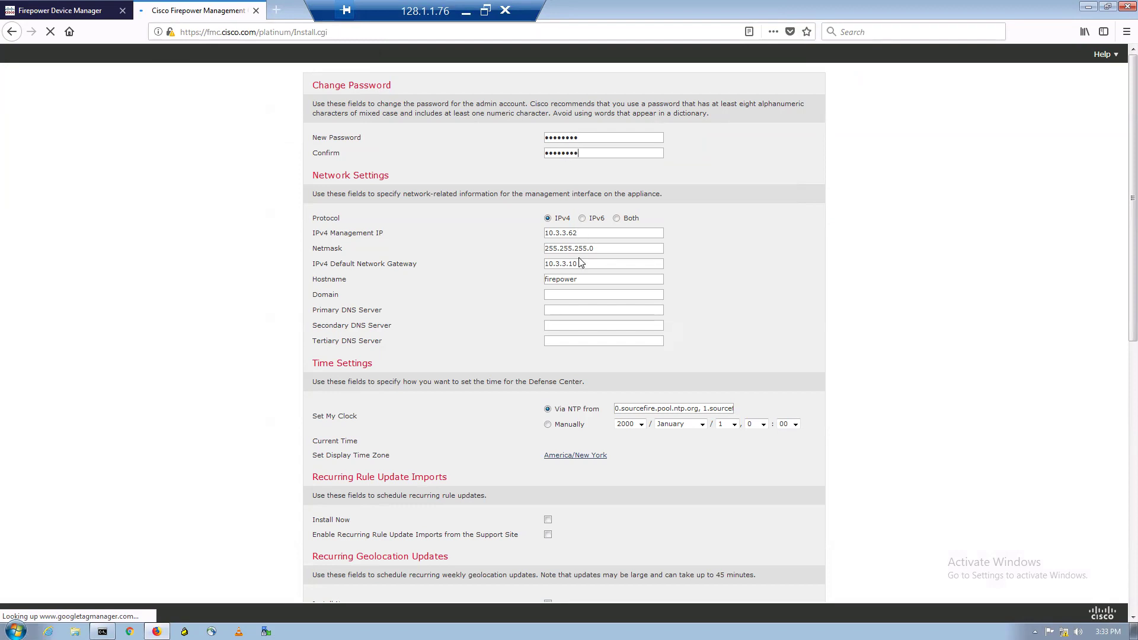
- Set hostname fmc, domain cisco.com and primary DNS 10.3.3.100
{"action": "left_click_drag", "start_coordinate": [585, 278], "coordinate": [534, 278]}
{"action": "type", "text": "fmc"}
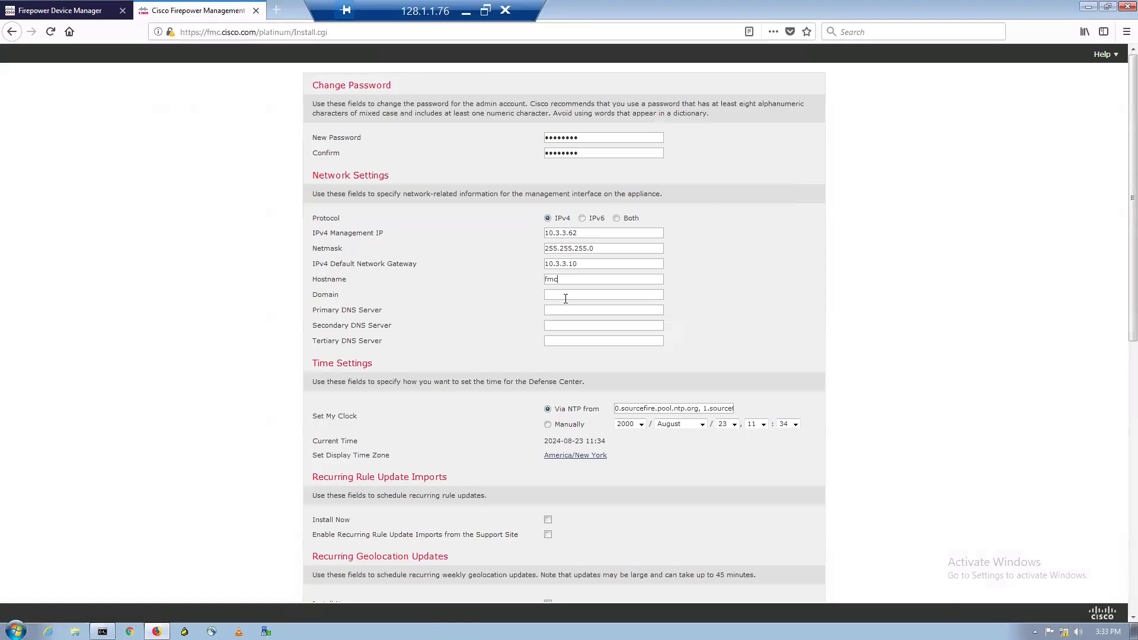
{"action": "left_click", "coordinate": [565, 298]}
{"action": "type", "text": "cisc"}
{"action": "type", "text": "o."}
{"action": "type", "text": "10.3"}
{"action": "type", "text": ".3.100"}
{"action": "left_click", "coordinate": [576, 457]}
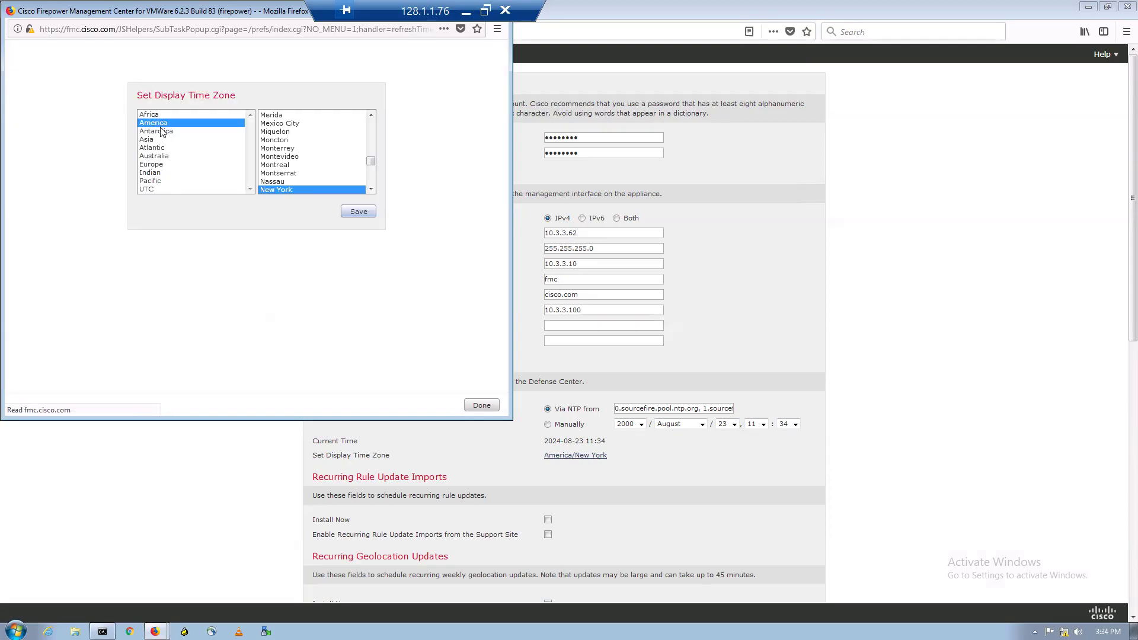
- Select Asia/Kolkata as the display time zone, save it, and close the chooser
{"action": "left_click", "coordinate": [150, 138]}
{"action": "scroll", "coordinate": [302, 154], "scroll_direction": "down", "scroll_amount": 3}
{"action": "scroll", "coordinate": [300, 155], "scroll_direction": "down", "scroll_amount": 7}
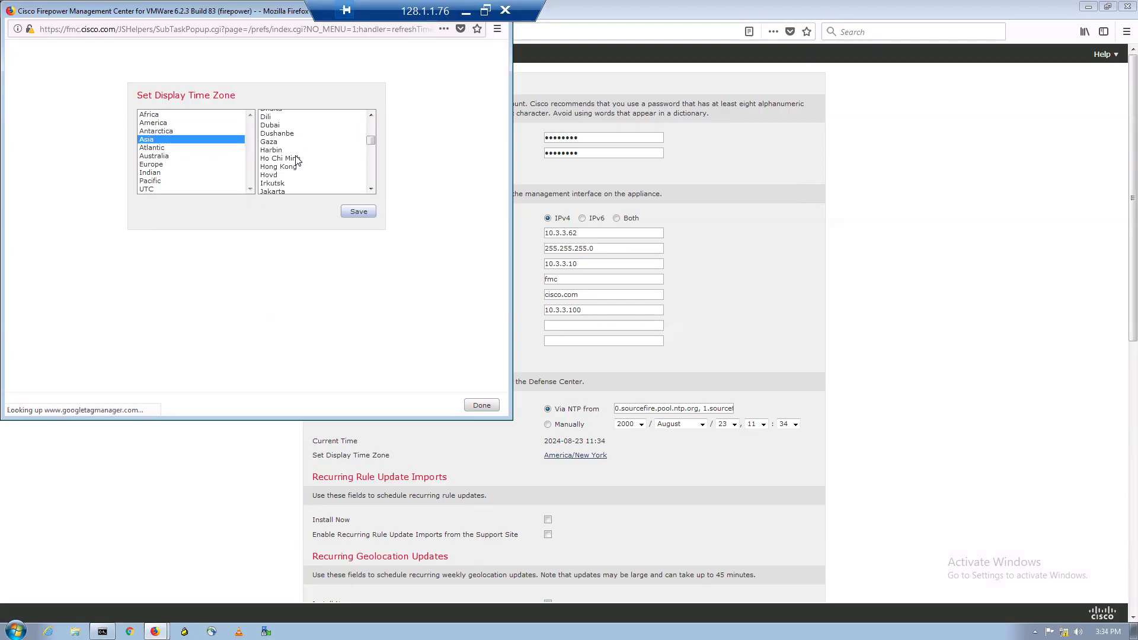
{"action": "left_click", "coordinate": [276, 164]}
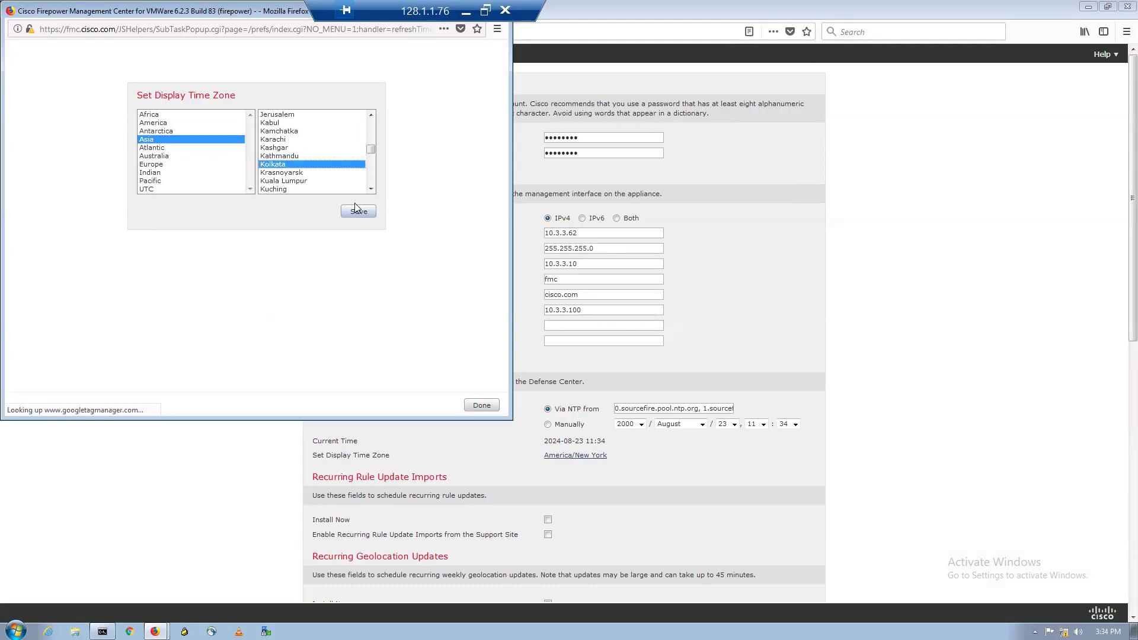
{"action": "left_click", "coordinate": [357, 212]}
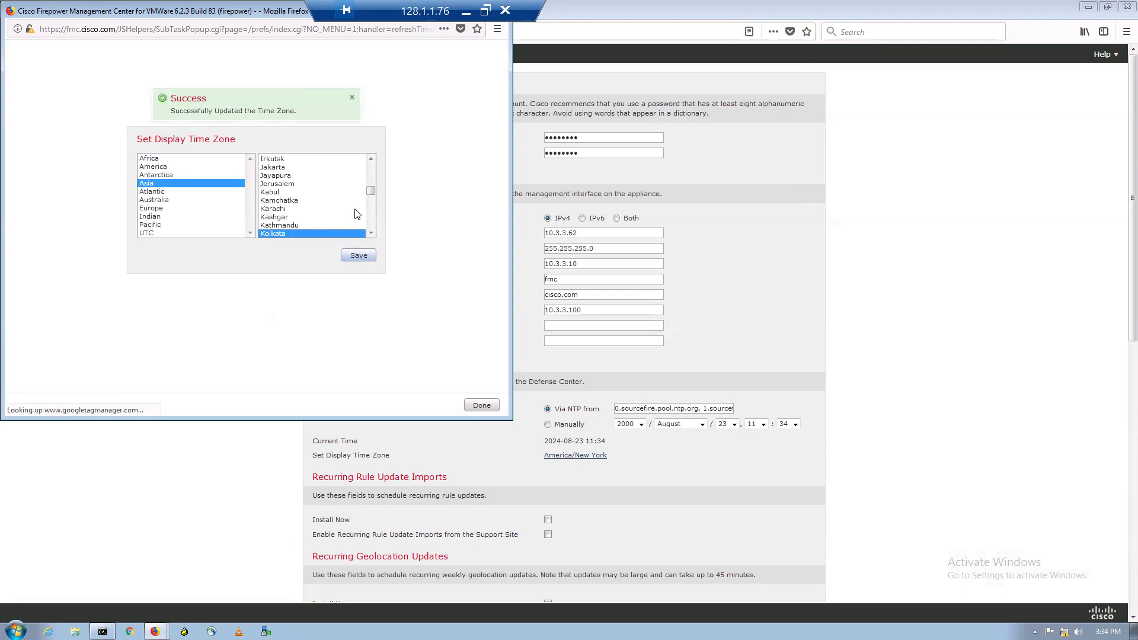
{"action": "left_click", "coordinate": [482, 407]}
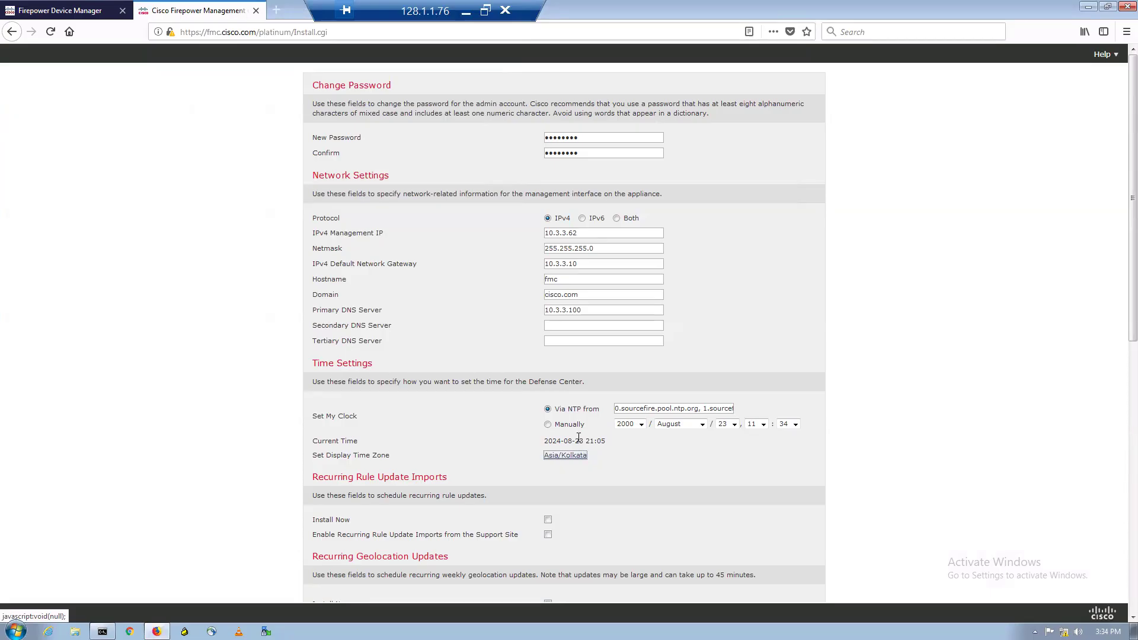
- Accept the End User License Agreement, apply the setup, and decline Firefox's password save
{"action": "scroll", "coordinate": [569, 435], "scroll_direction": "down", "scroll_amount": 3}
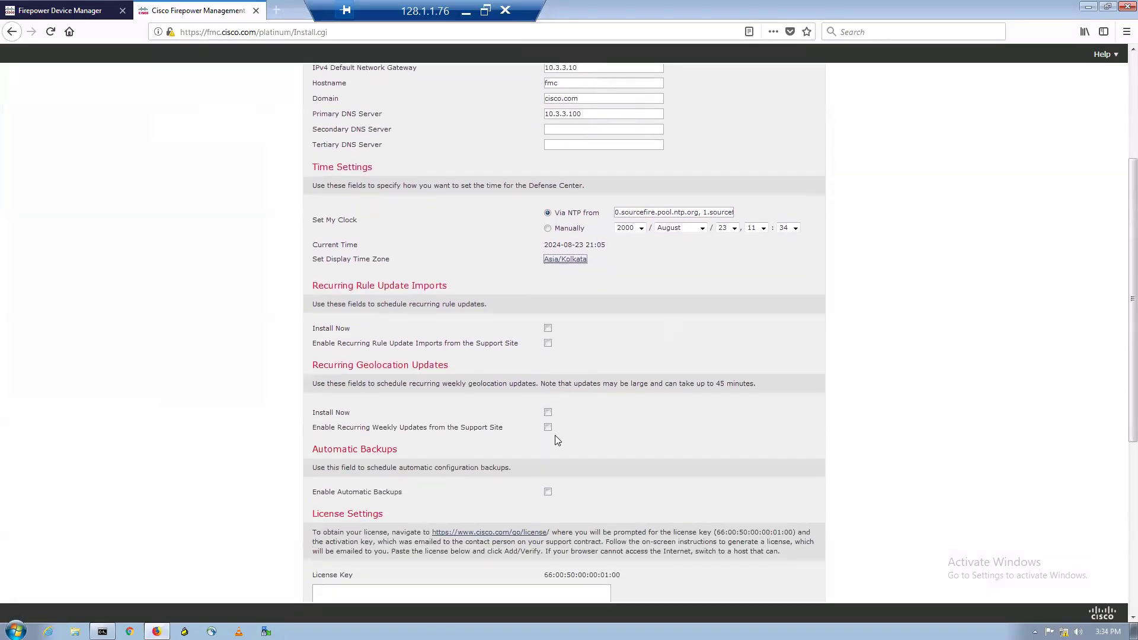
{"action": "scroll", "coordinate": [555, 439], "scroll_direction": "down", "scroll_amount": 3}
{"action": "scroll", "coordinate": [457, 443], "scroll_direction": "down", "scroll_amount": 3}
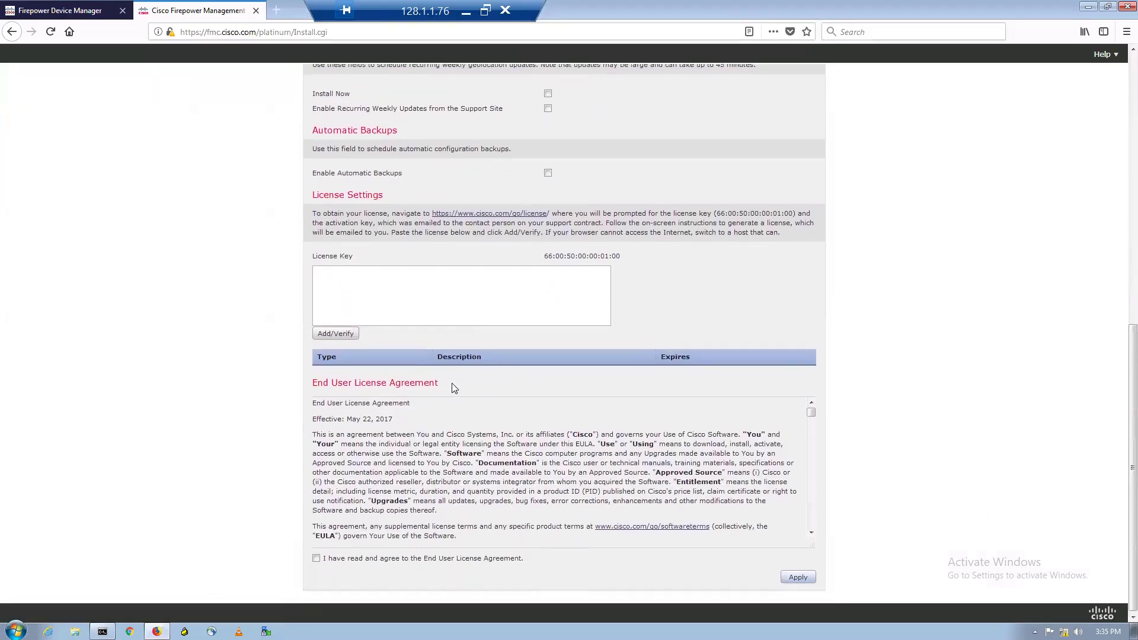
{"action": "left_click", "coordinate": [316, 557]}
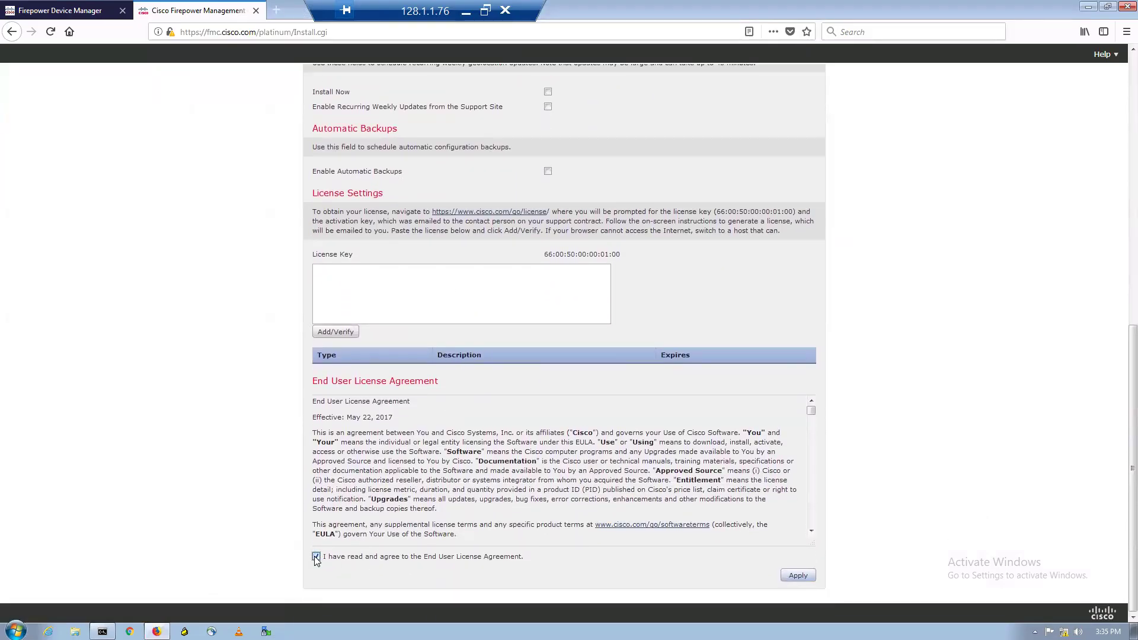
{"action": "left_click", "coordinate": [796, 578]}
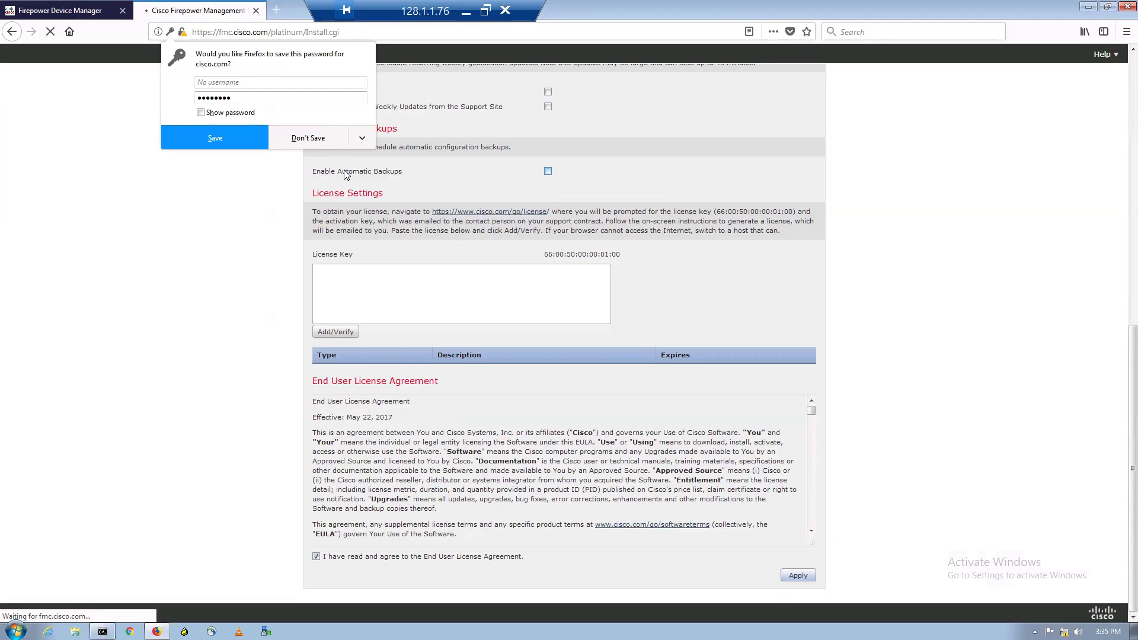
{"action": "left_click", "coordinate": [314, 142]}
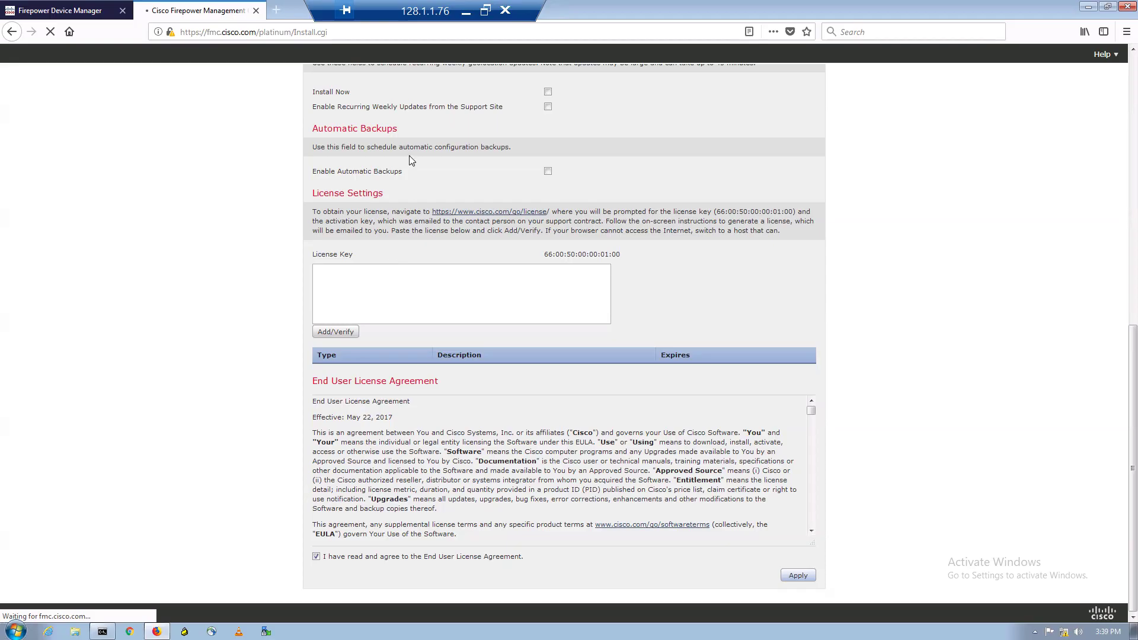
- Leave the FMC remote session, refresh the FMC console prompt, and minimize that console
{"action": "left_click", "coordinate": [466, 11]}
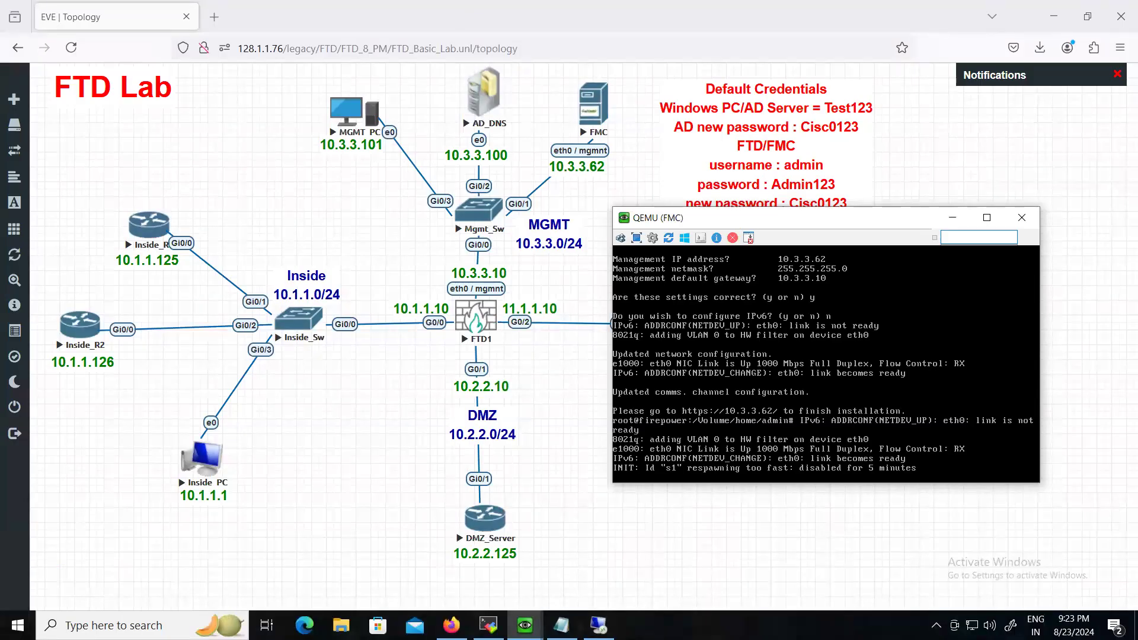
{"action": "key", "text": "Return"}
{"action": "key", "text": "Return"}
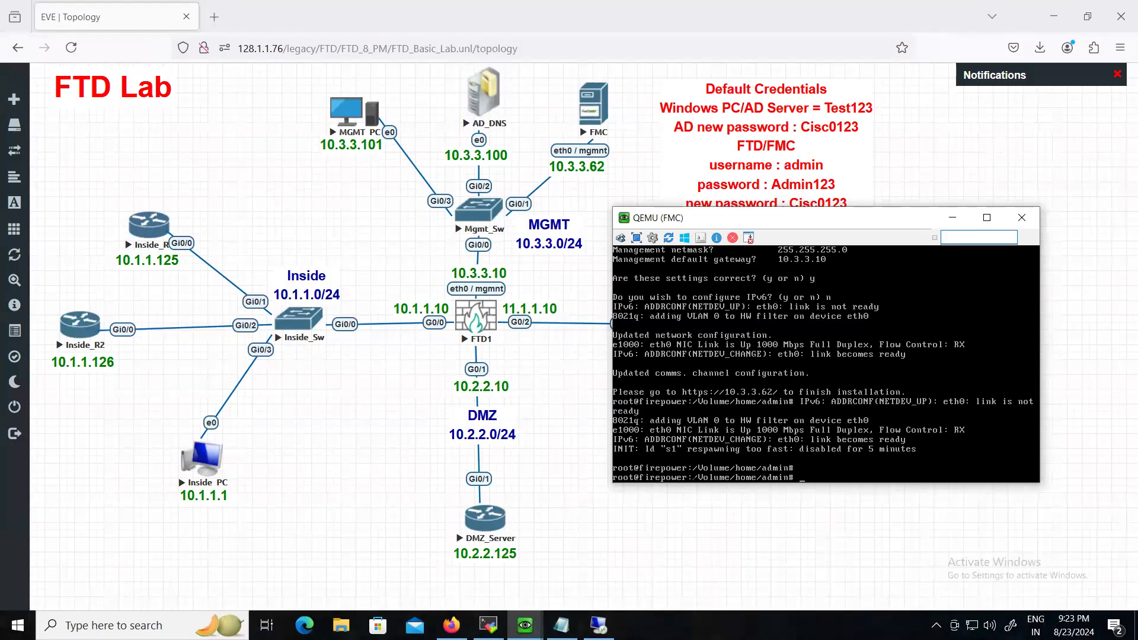
{"action": "left_click", "coordinate": [953, 218]}
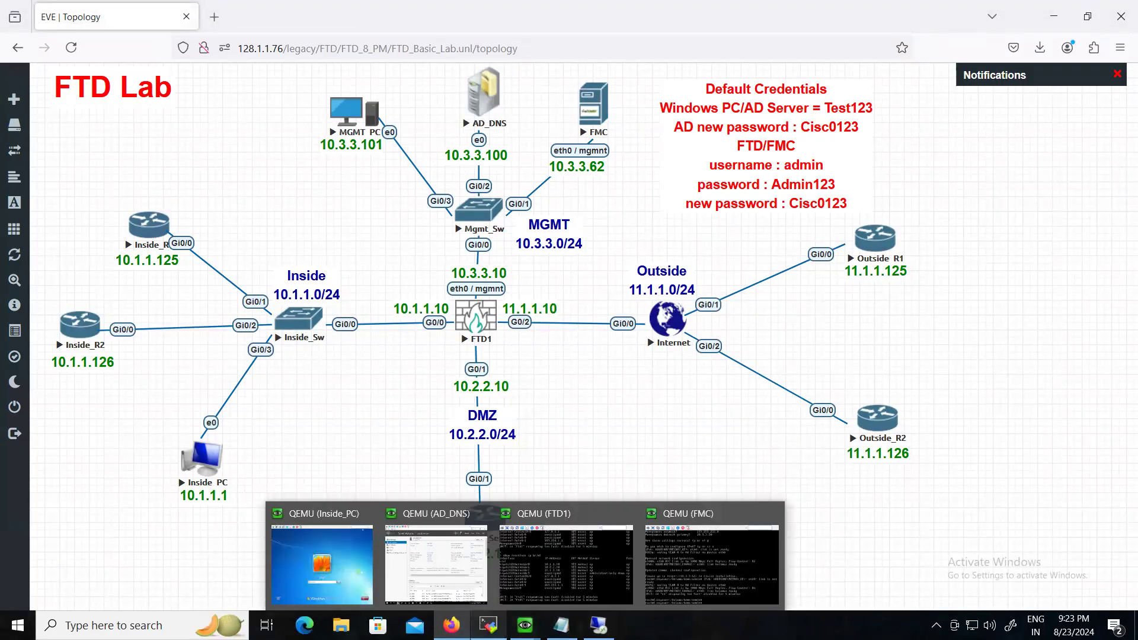
- Bring up the FTD1 console beside the topology and run 'show managers' to check its manager
{"action": "mouse_move", "coordinate": [524, 626]}
{"action": "left_click", "coordinate": [566, 564]}
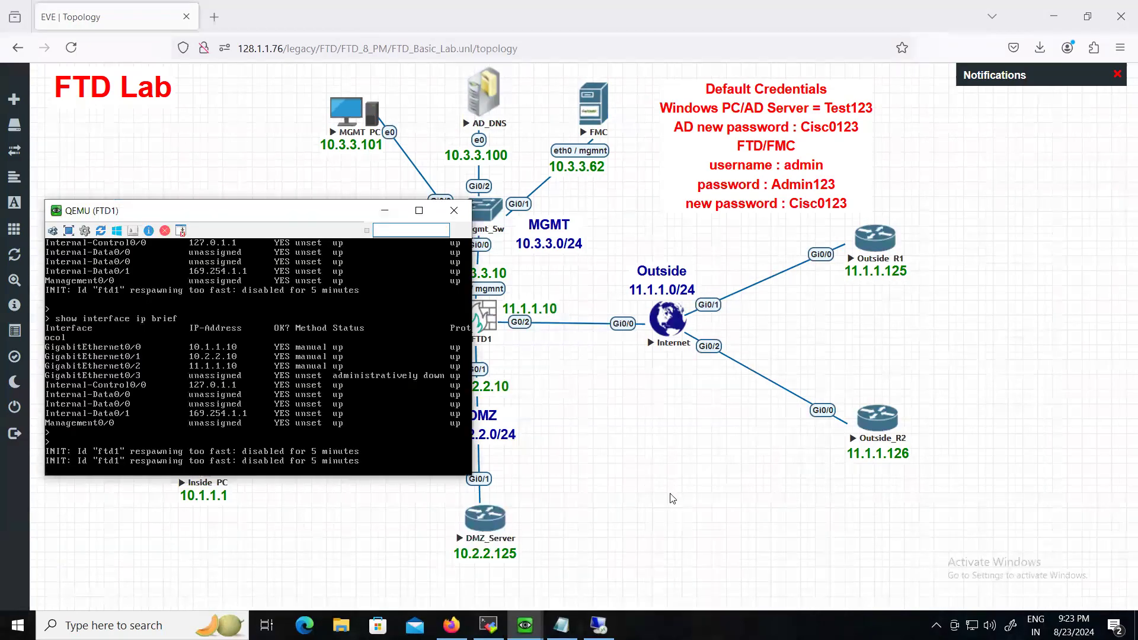
{"action": "left_click_drag", "start_coordinate": [159, 218], "coordinate": [671, 200]}
{"action": "key", "text": "Return"}
{"action": "key", "text": "Return"}
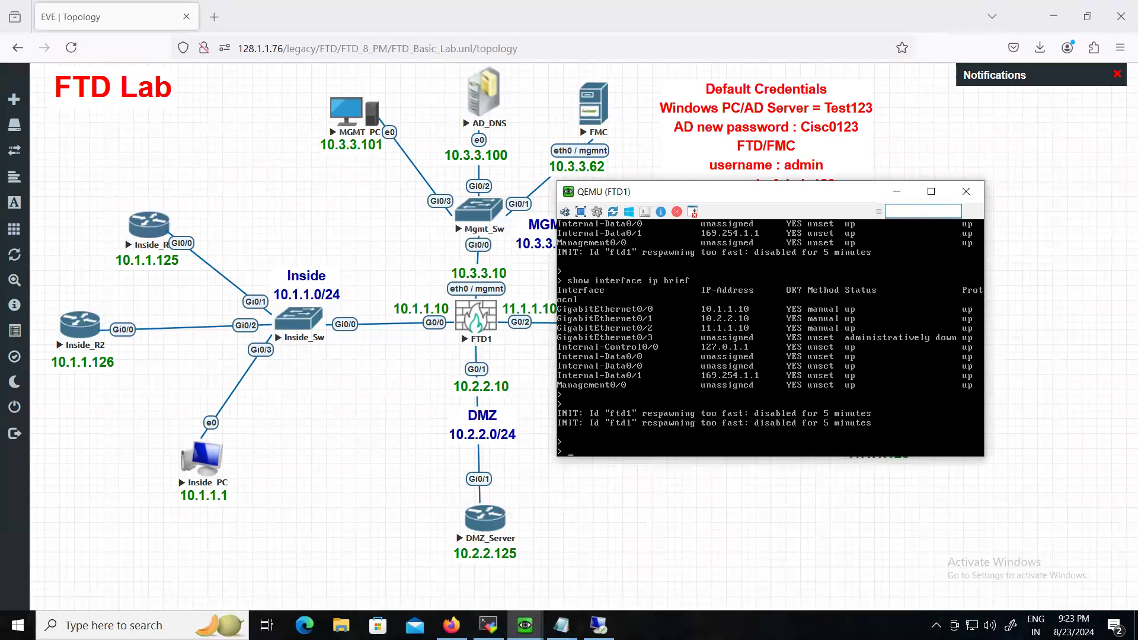
{"action": "type", "text": "show"}
{"action": "type", "text": "managers"}
{"action": "key", "text": "Return"}
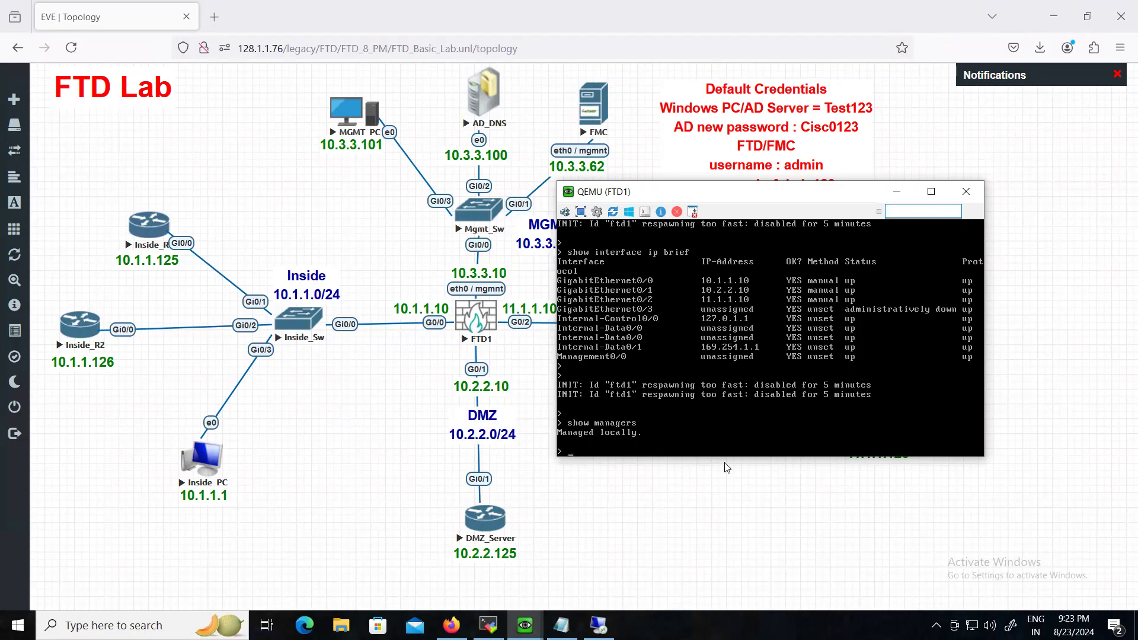
- Run 'configure manager delete' on FTD1 and confirm with yes
{"action": "type", "text": "configure mamanager delete"}
{"action": "key", "text": "Return"}
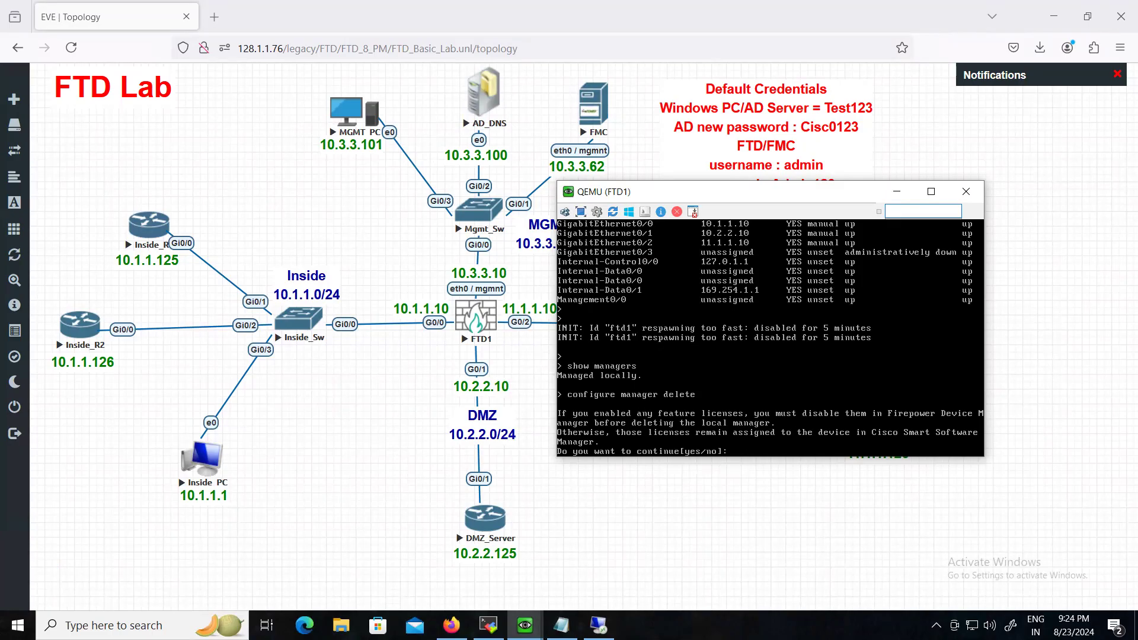
{"action": "type", "text": "yes"}
{"action": "key", "text": "Return"}
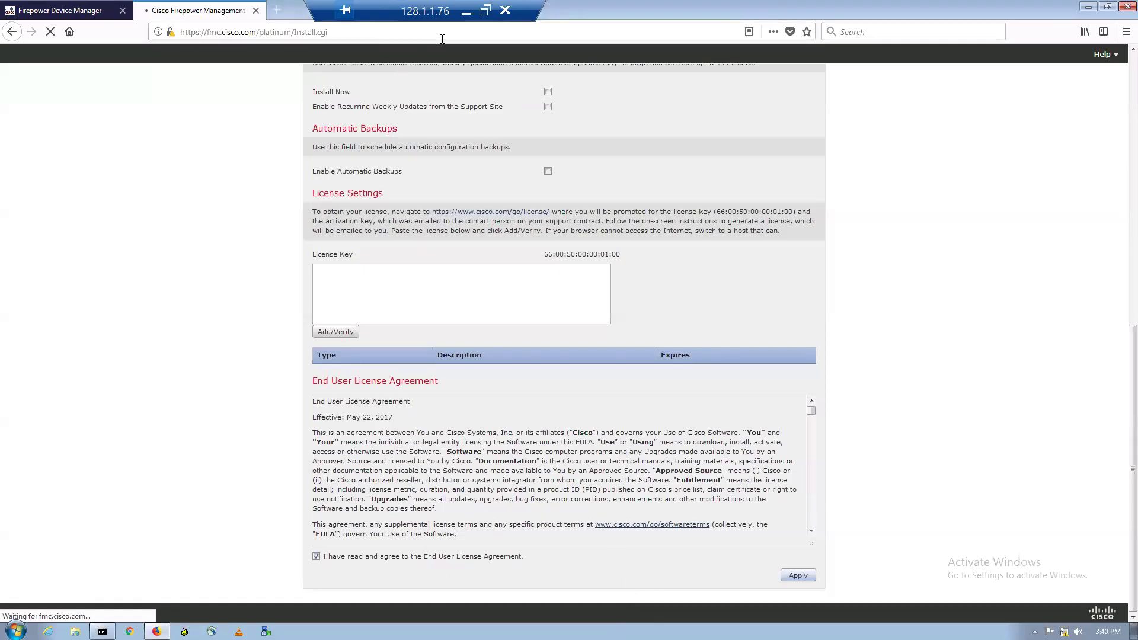
- Check the FMC remote session, then return to the FTD1 console in the lab
{"action": "left_click", "coordinate": [466, 12]}
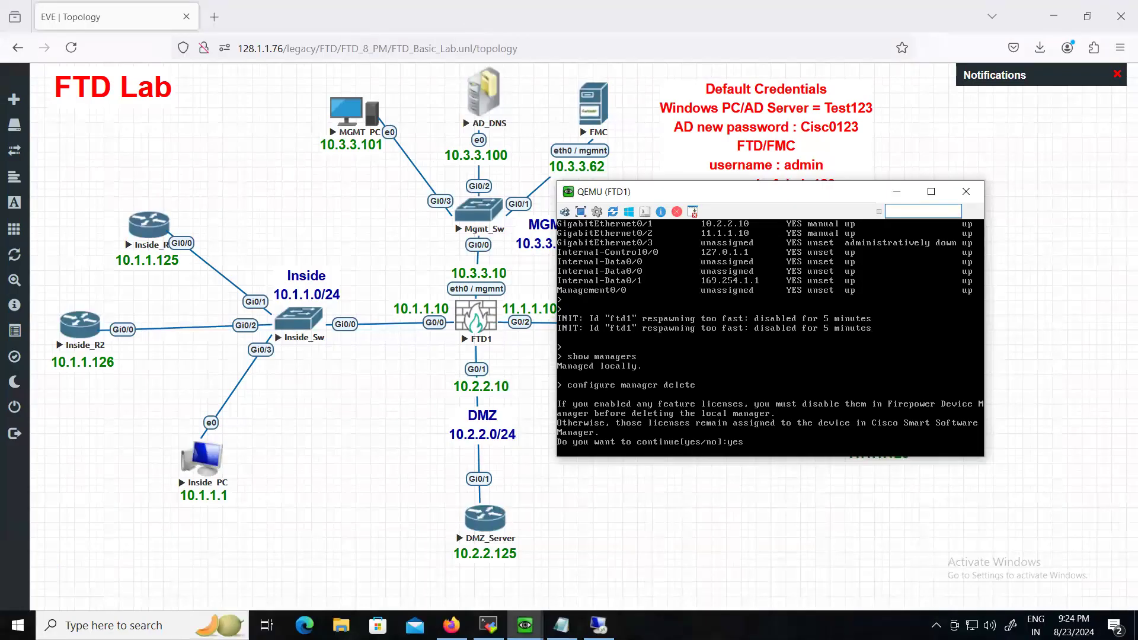
{"action": "mouse_move", "coordinate": [598, 626]}
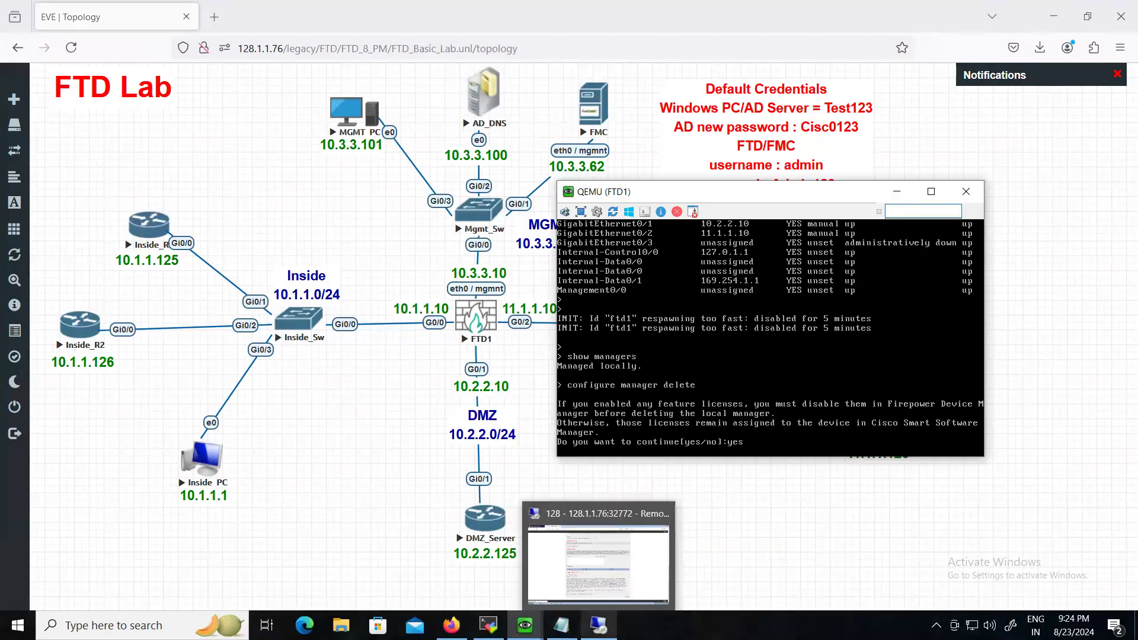
{"action": "left_click", "coordinate": [616, 578]}
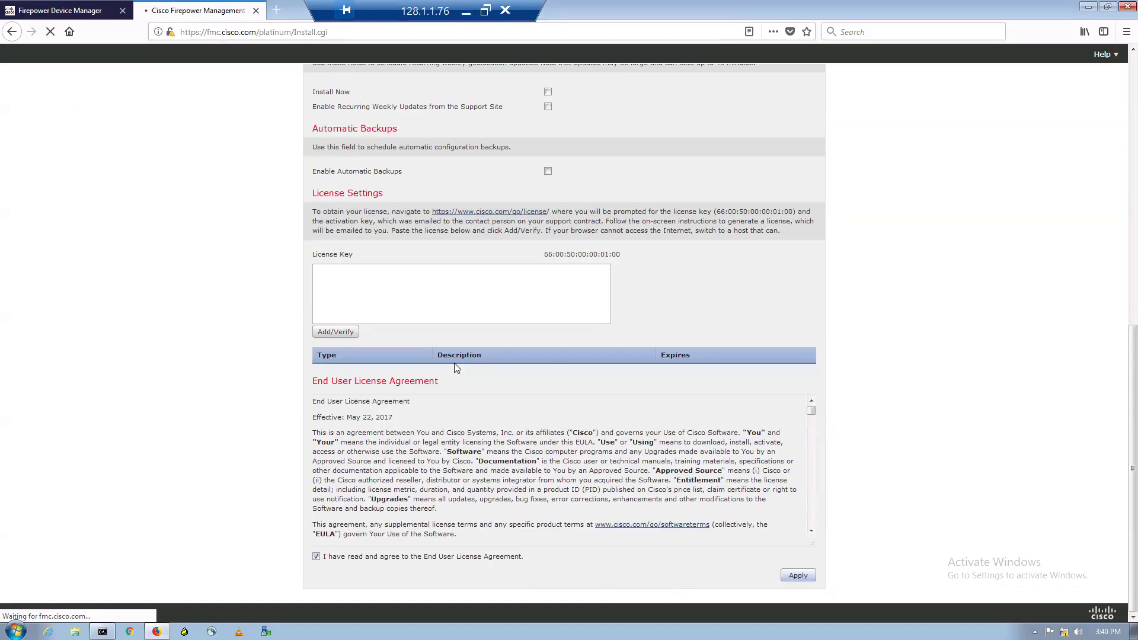
{"action": "left_click", "coordinate": [466, 11]}
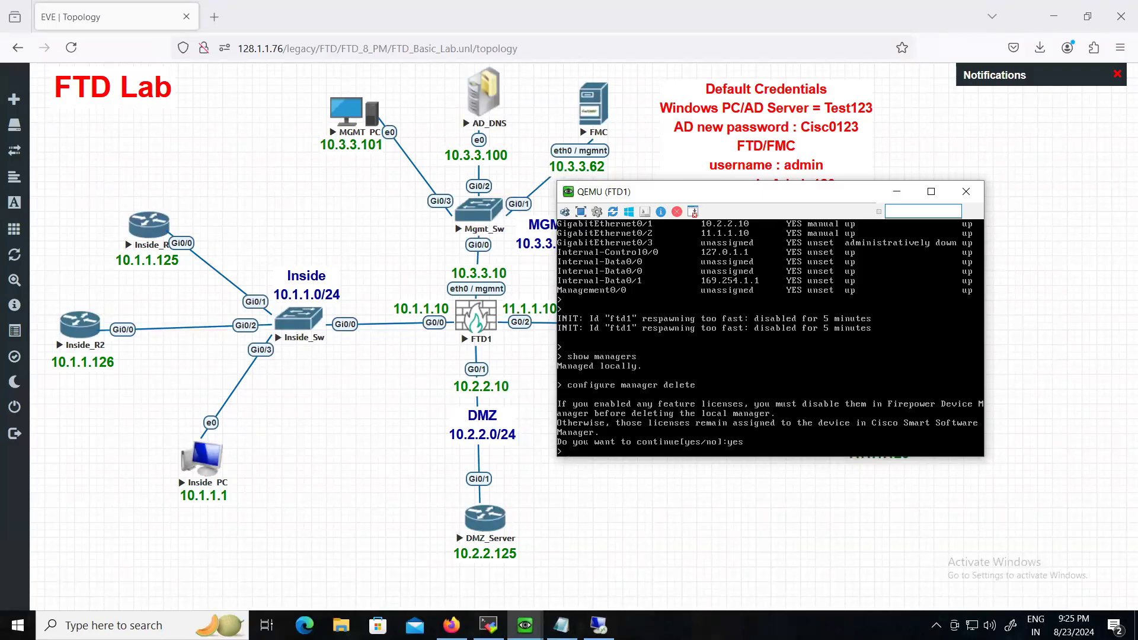
- Confirm FTD1 shows no managers, then add manager 10.3.3.62 with the registration key
{"action": "key", "text": "Return"}
{"action": "key", "text": "Return"}
{"action": "key", "text": "Up"}
{"action": "key", "text": "Up"}
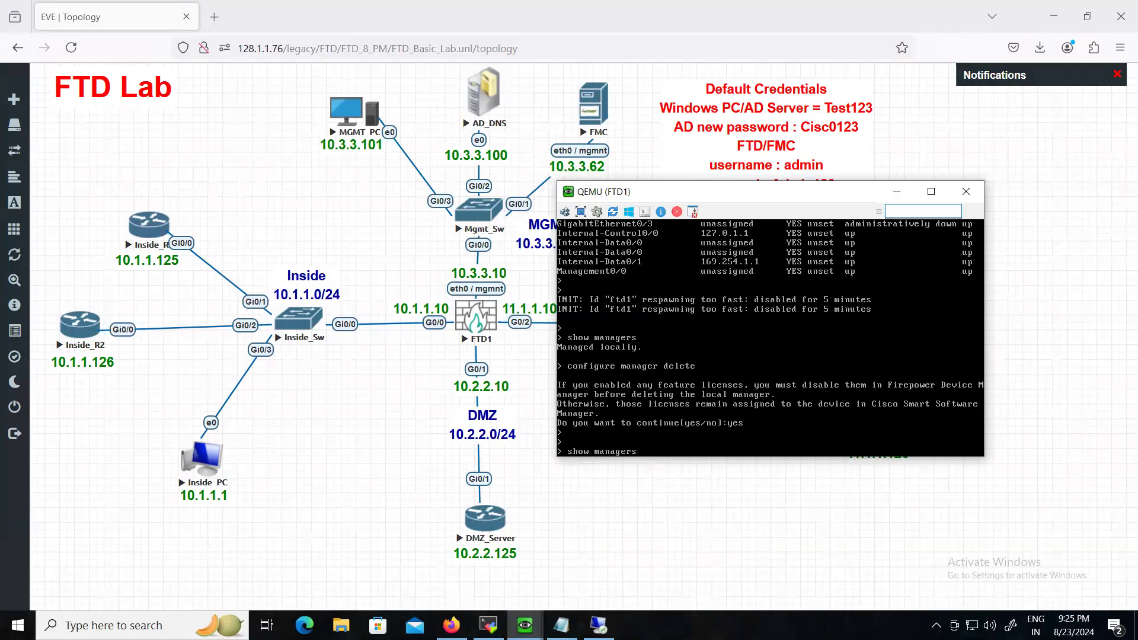
{"action": "key", "text": "Return"}
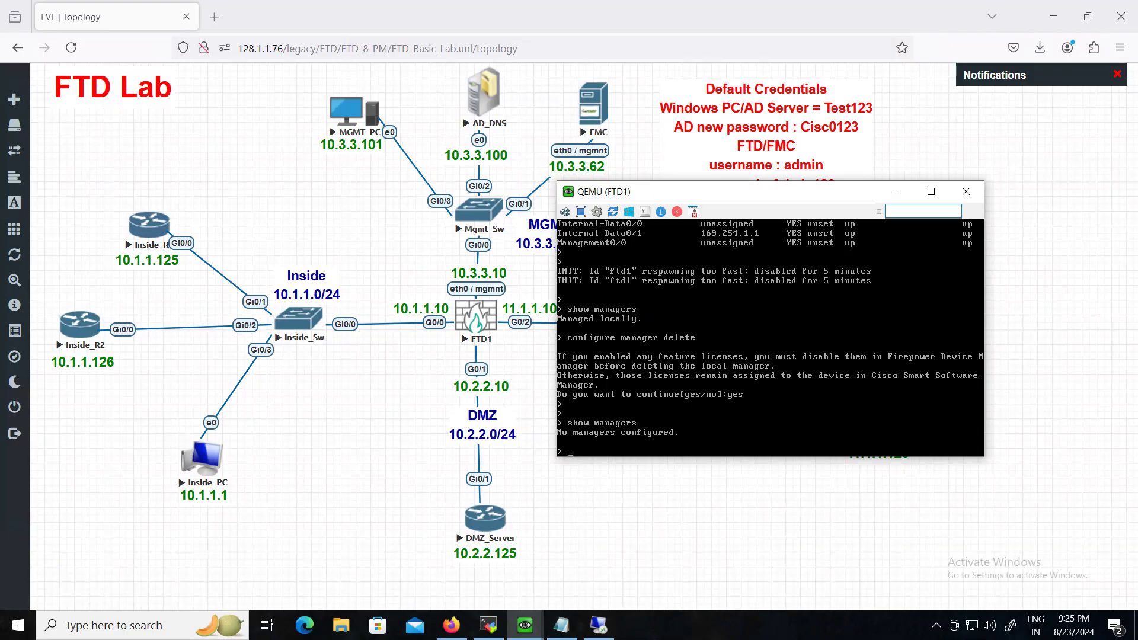
{"action": "type", "text": "con"}
{"action": "type", "text": "figr"}
{"action": "type", "text": "ure manager "}
{"action": "type", "text": "add"}
{"action": "type", "text": " 10.3.3.62"}
{"action": "type", "text": " cisco"}
{"action": "key", "text": "Return"}
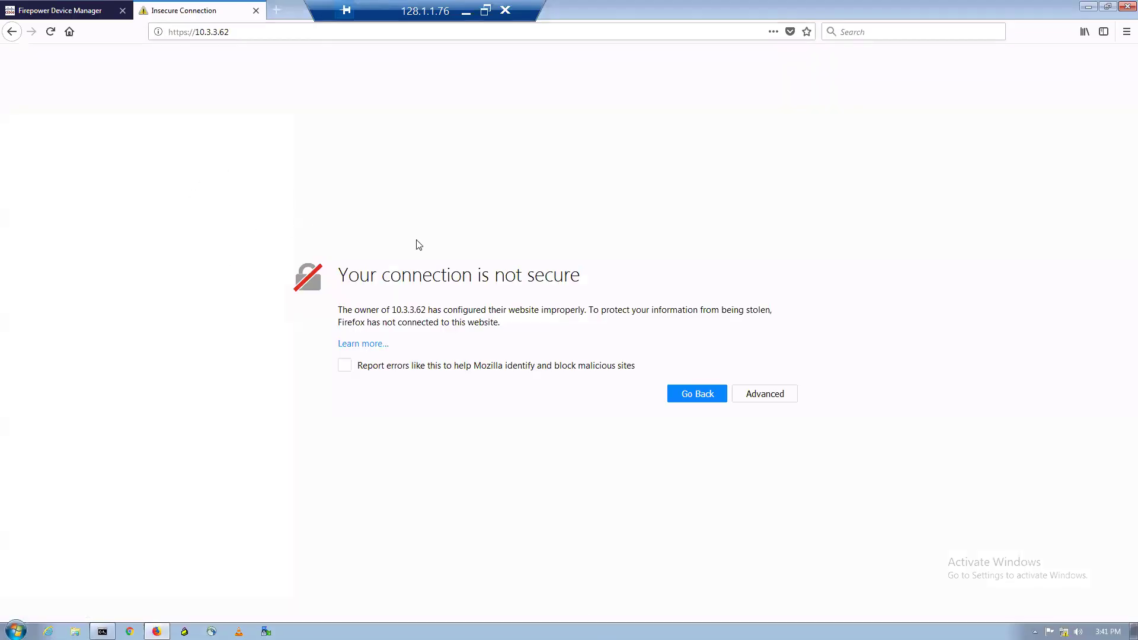
- Add a security exception to trust the FMC's self-signed certificate at 10.3.3.62
{"action": "left_click", "coordinate": [764, 395]}
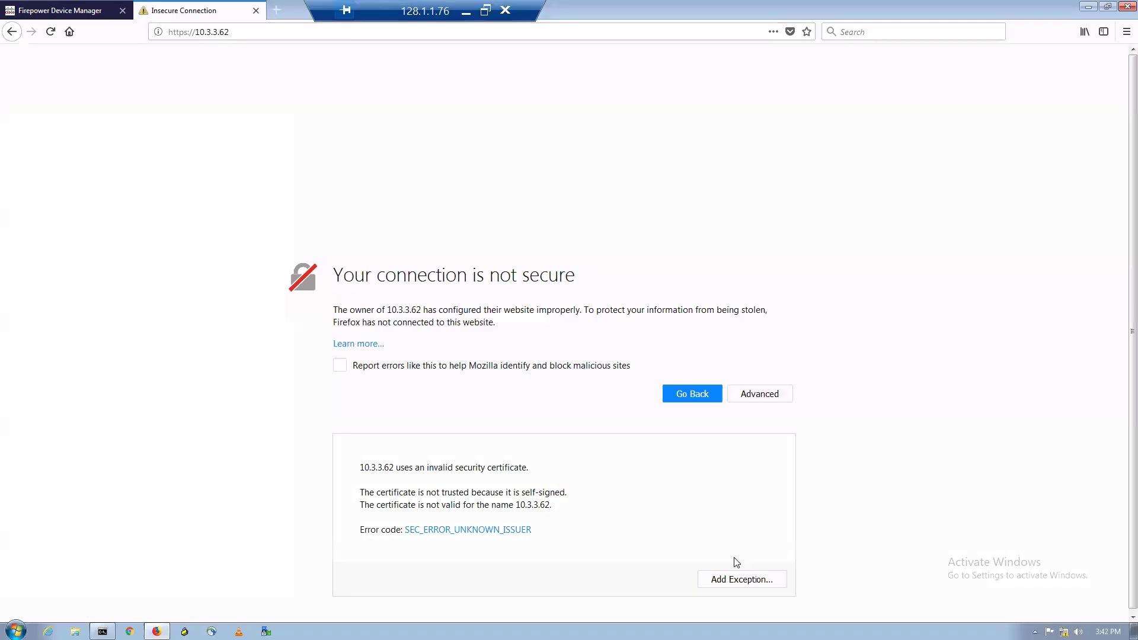
{"action": "left_click", "coordinate": [741, 580]}
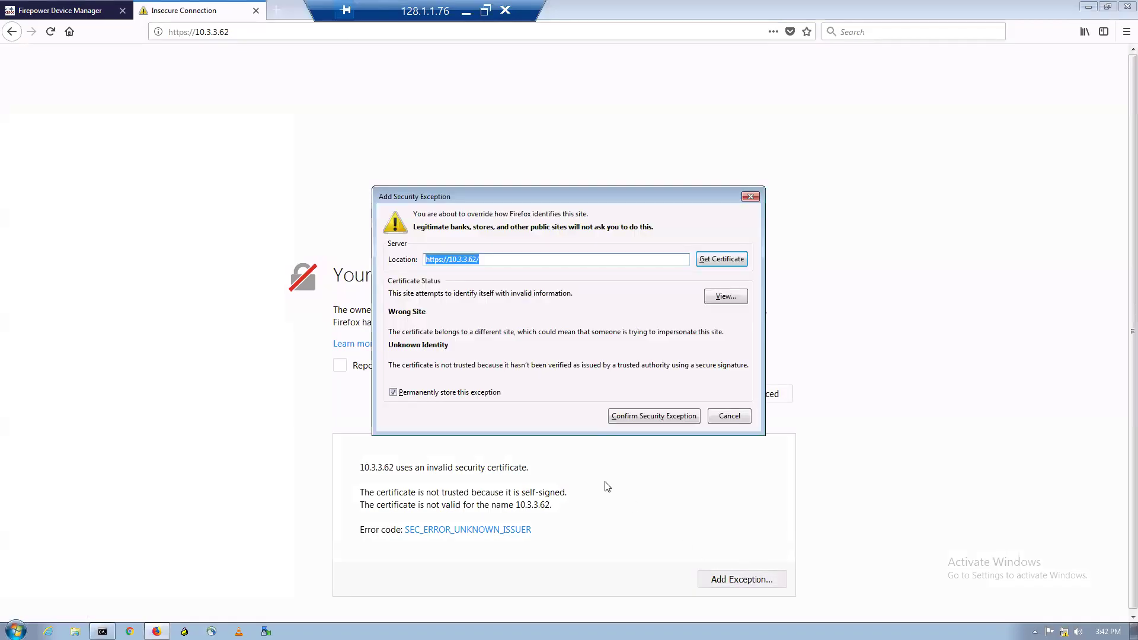
{"action": "left_click", "coordinate": [646, 418]}
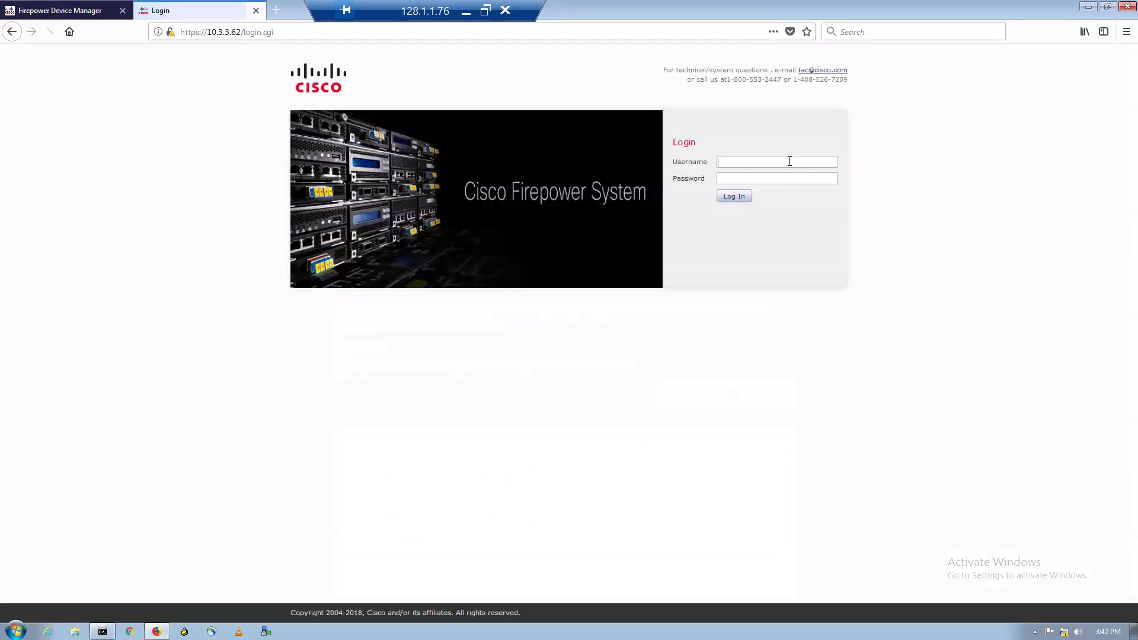
- Sign in as admin, decline saving the password, and end the existing session
{"action": "type", "text": "admin"}
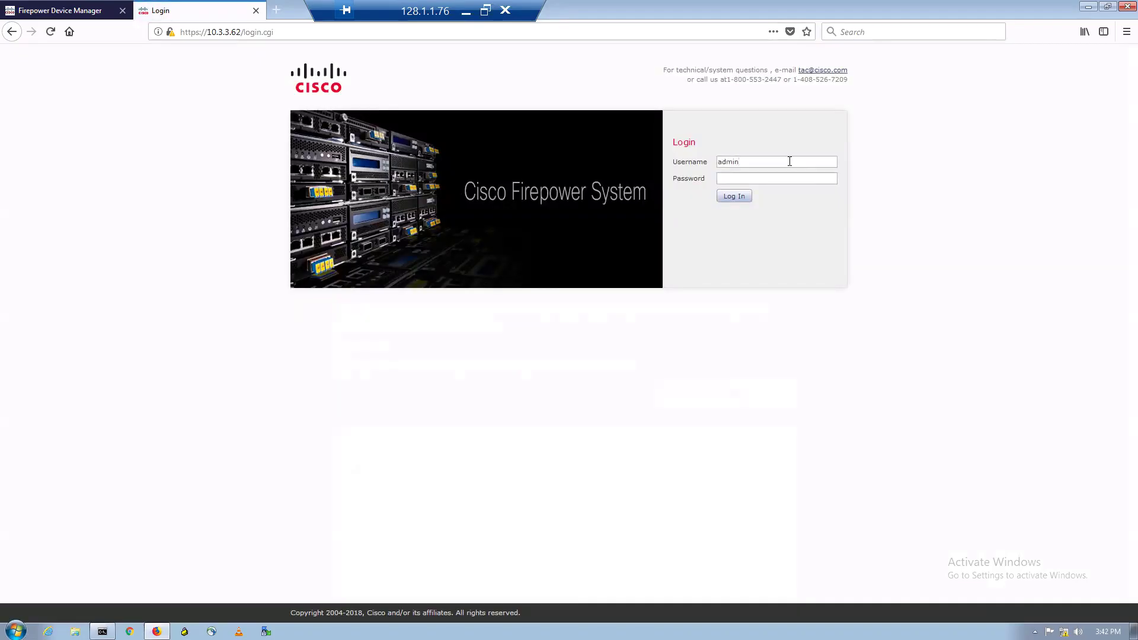
{"action": "type", "text": "••••••••"}
{"action": "key", "text": "Return"}
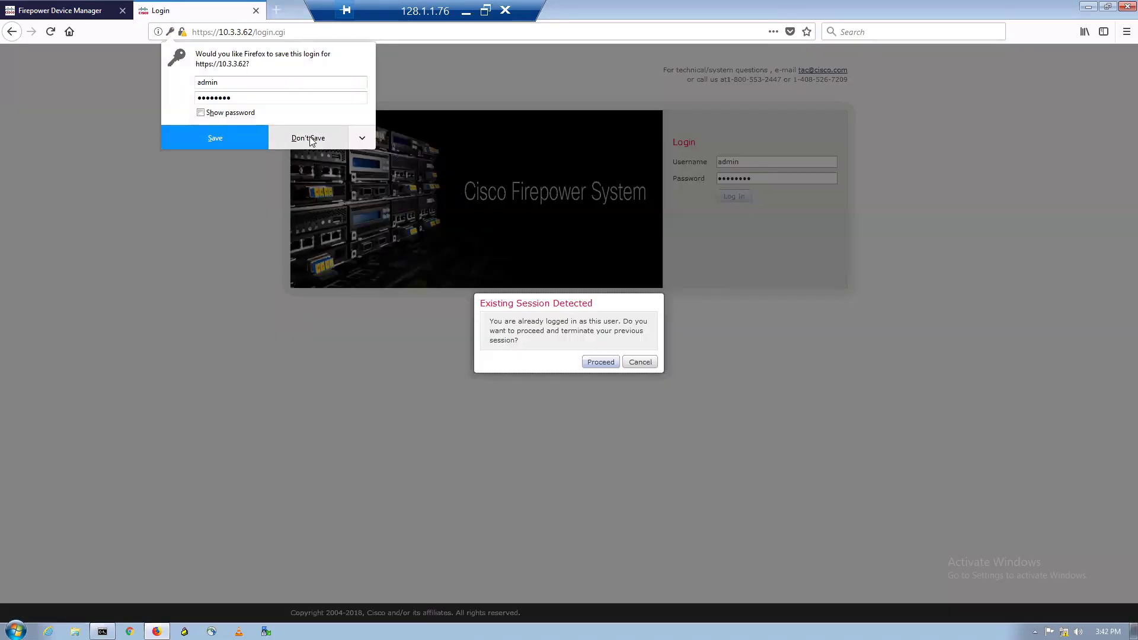
{"action": "left_click", "coordinate": [310, 138]}
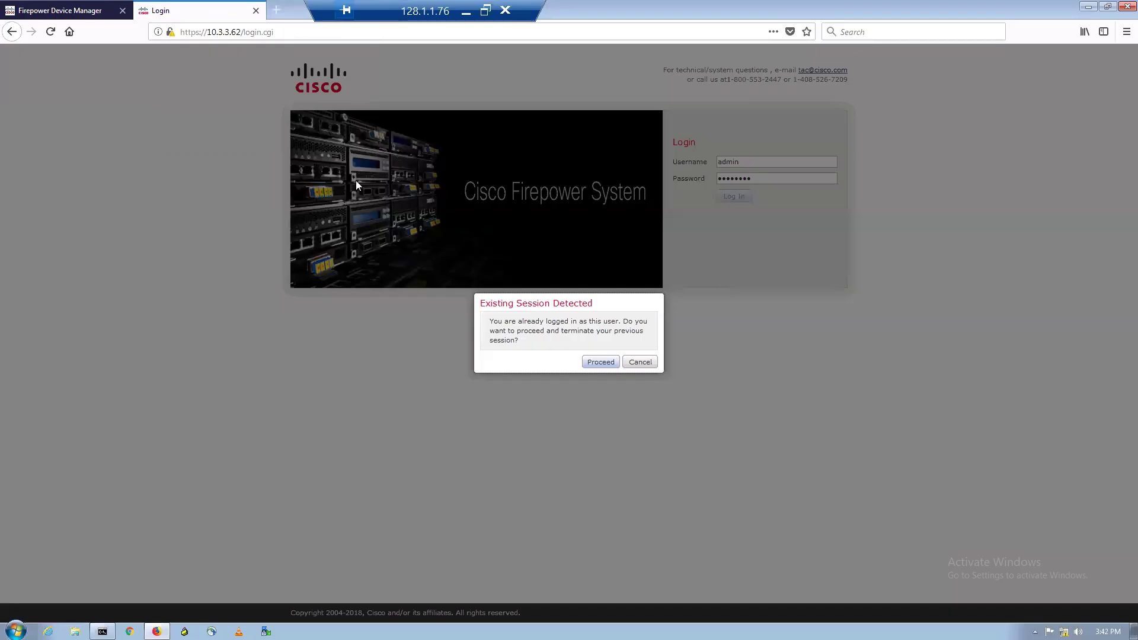
{"action": "left_click", "coordinate": [600, 363]}
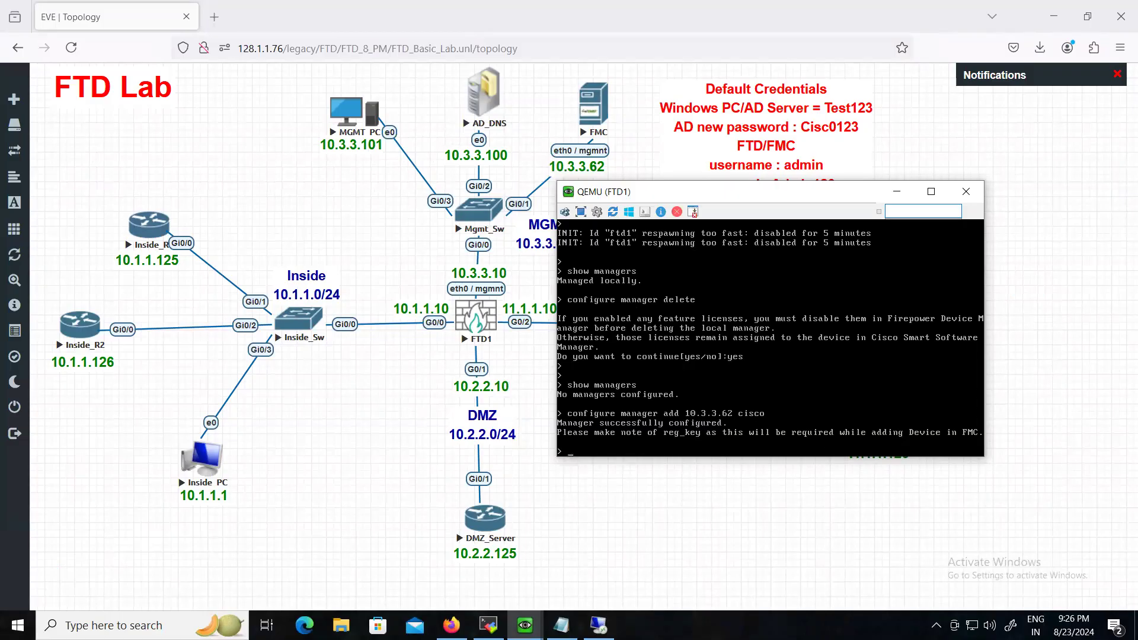
- Rerun 'show managers' on FTD1 to see the newly added FMC manager
{"action": "key", "text": "Up"}
{"action": "key", "text": "Up"}
{"action": "key", "text": "Return"}
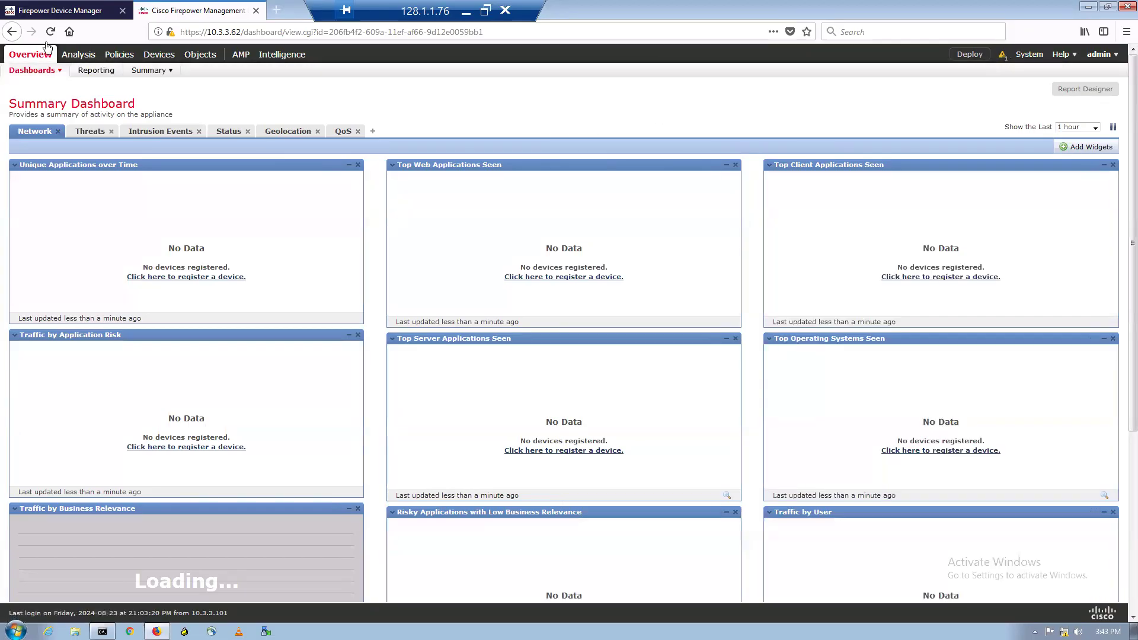
- Go to System > Licenses > Smart Licenses in the FMC
{"action": "mouse_move", "coordinate": [92, 55]}
{"action": "mouse_move", "coordinate": [1031, 55]}
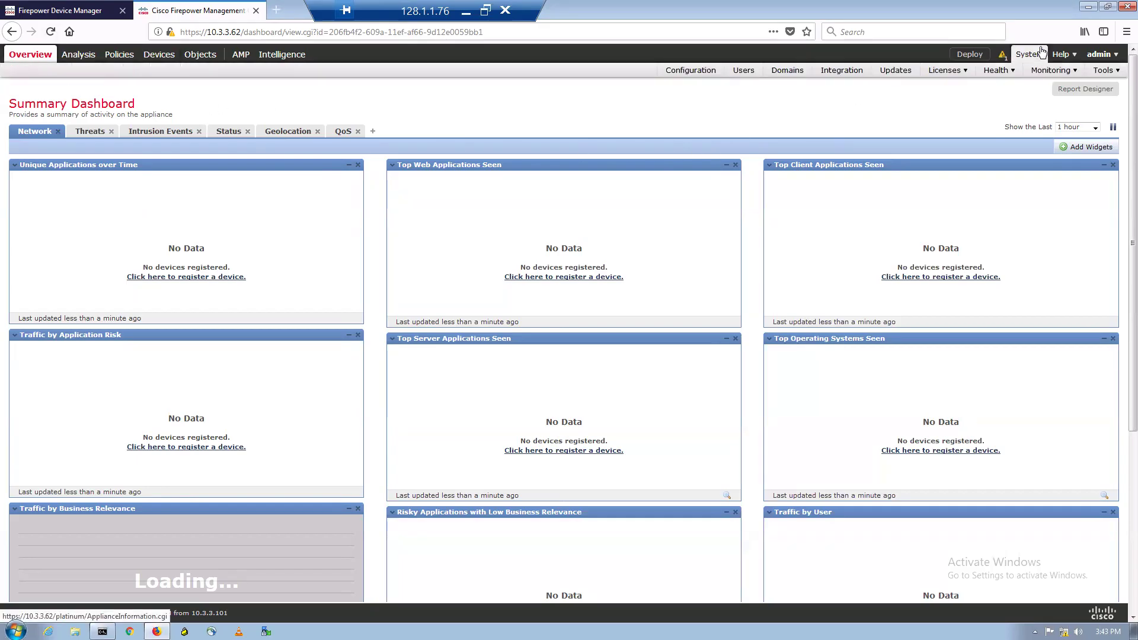
{"action": "mouse_move", "coordinate": [947, 71]}
{"action": "left_click", "coordinate": [927, 89]}
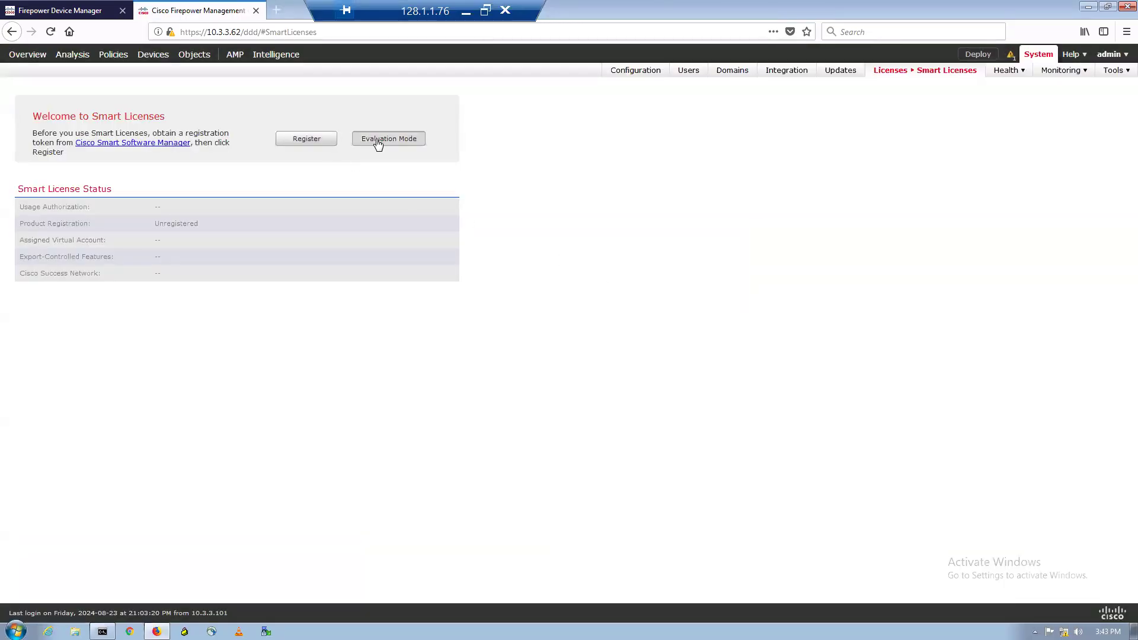
- Start the 90-day evaluation licence period, then open Devices > Device Management
{"action": "left_click", "coordinate": [377, 142]}
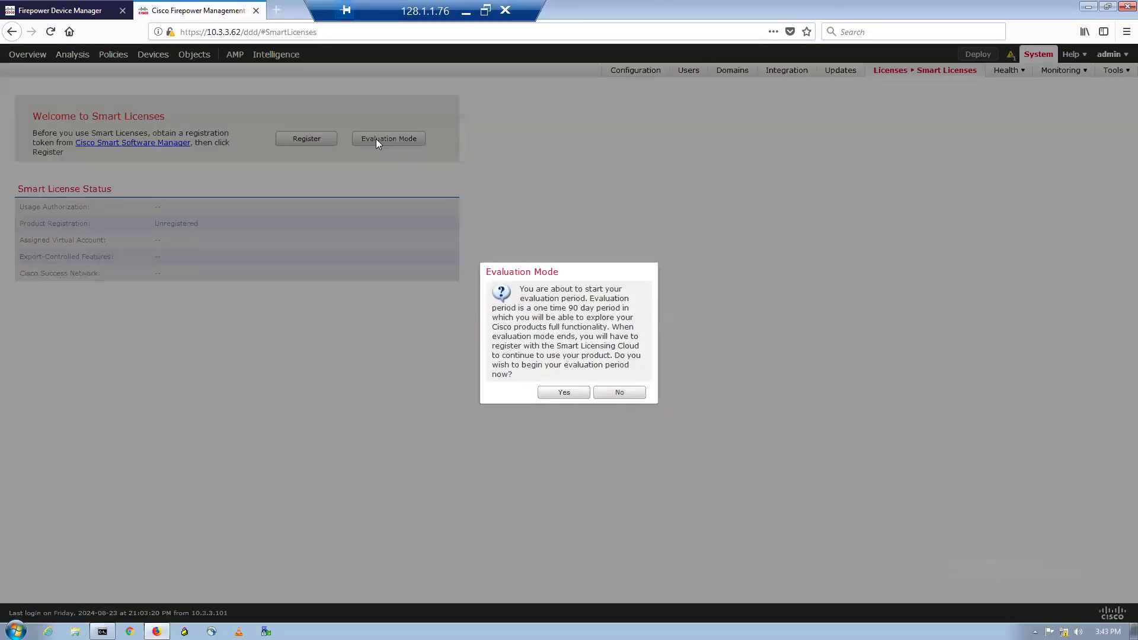
{"action": "left_click", "coordinate": [567, 393]}
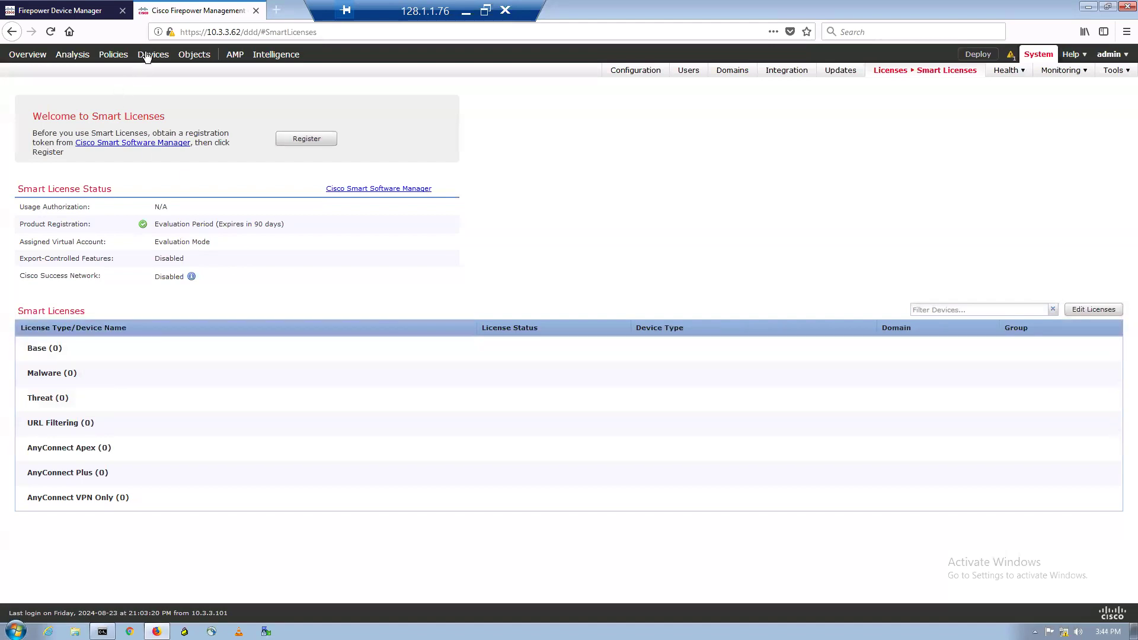
{"action": "mouse_move", "coordinate": [145, 58]}
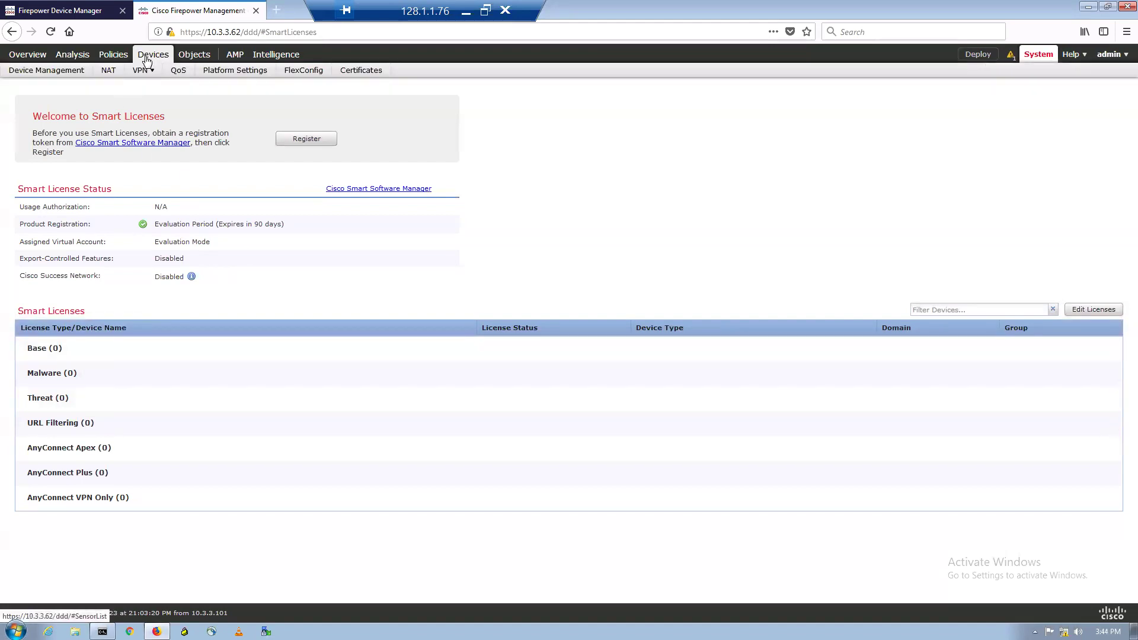
{"action": "left_click", "coordinate": [147, 57]}
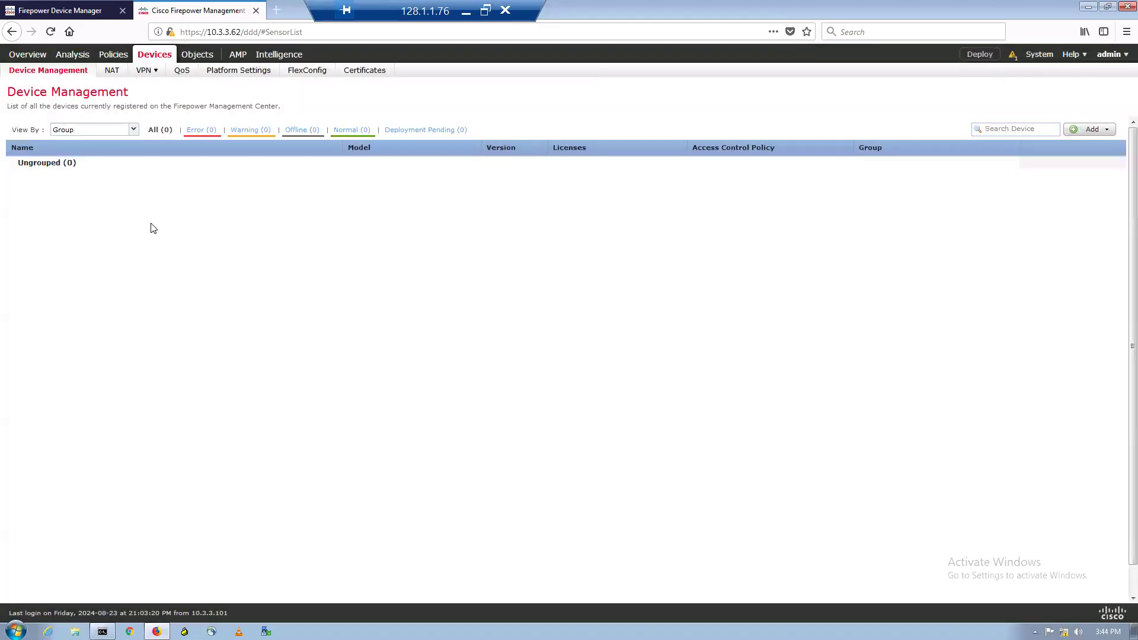
- Add a device with host 10.3.3.10, display name FTD and registration key, choosing a new access control policy
{"action": "left_click", "coordinate": [1084, 133]}
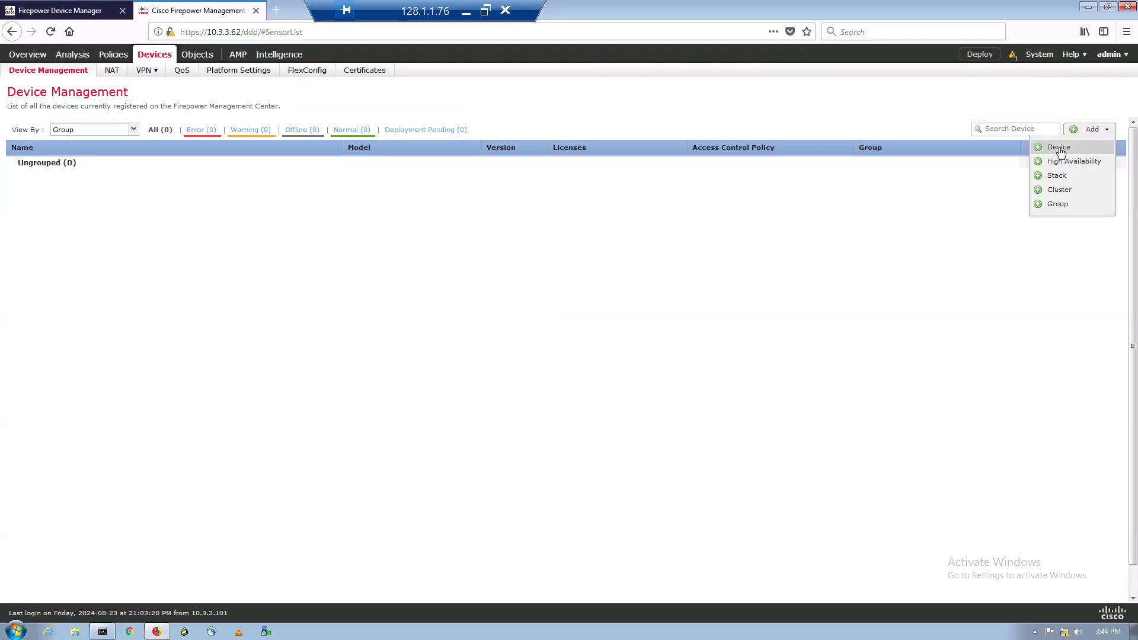
{"action": "left_click", "coordinate": [1060, 148]}
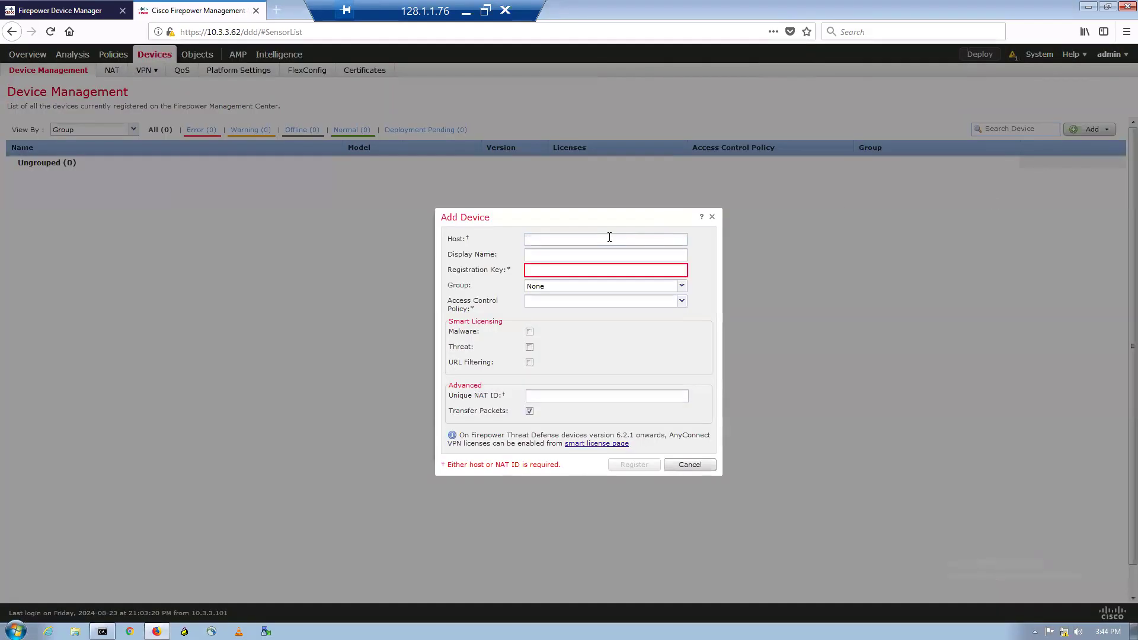
{"action": "left_click", "coordinate": [609, 239]}
{"action": "type", "text": "10.3.3.10"}
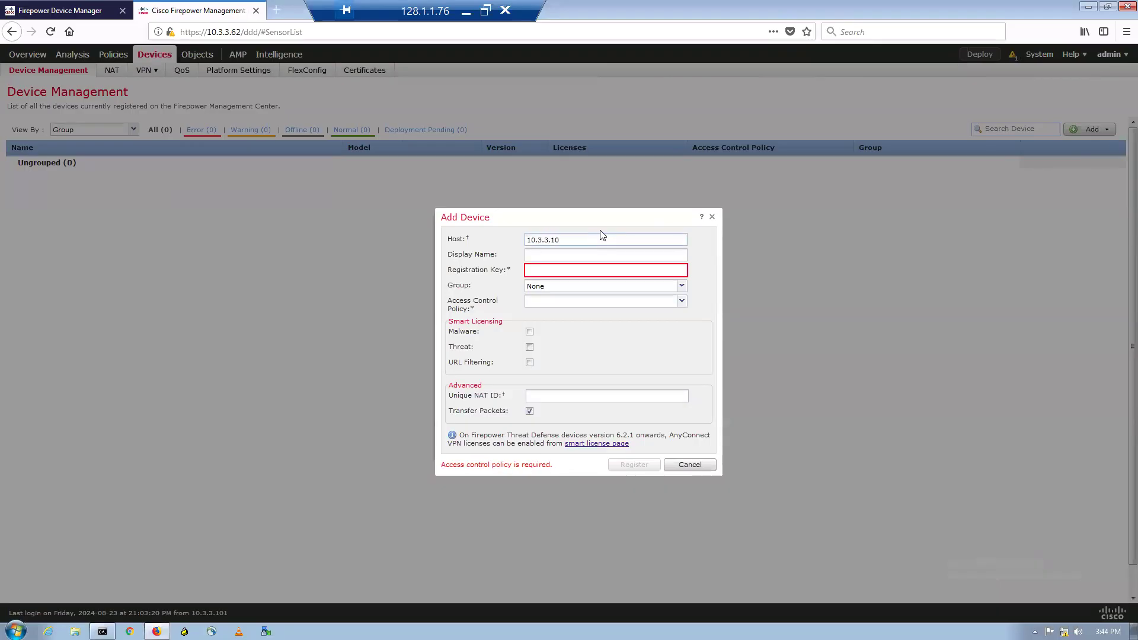
{"action": "key", "text": "Tab"}
{"action": "type", "text": "FTD"}
{"action": "type", "text": "cisco"}
{"action": "left_click", "coordinate": [611, 303]}
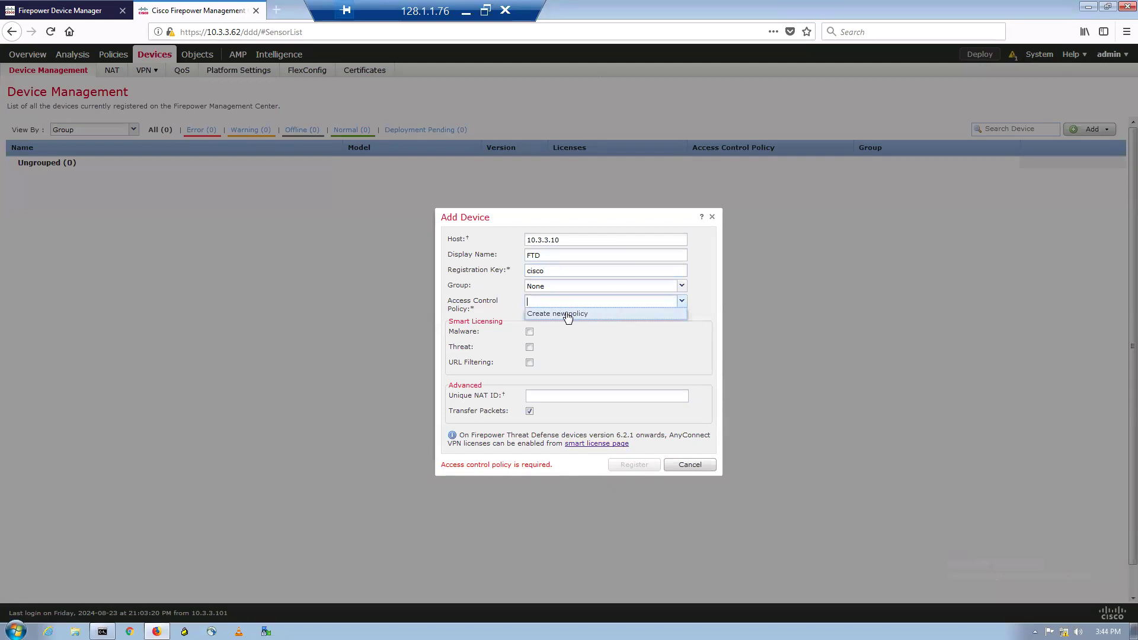
{"action": "left_click", "coordinate": [568, 316]}
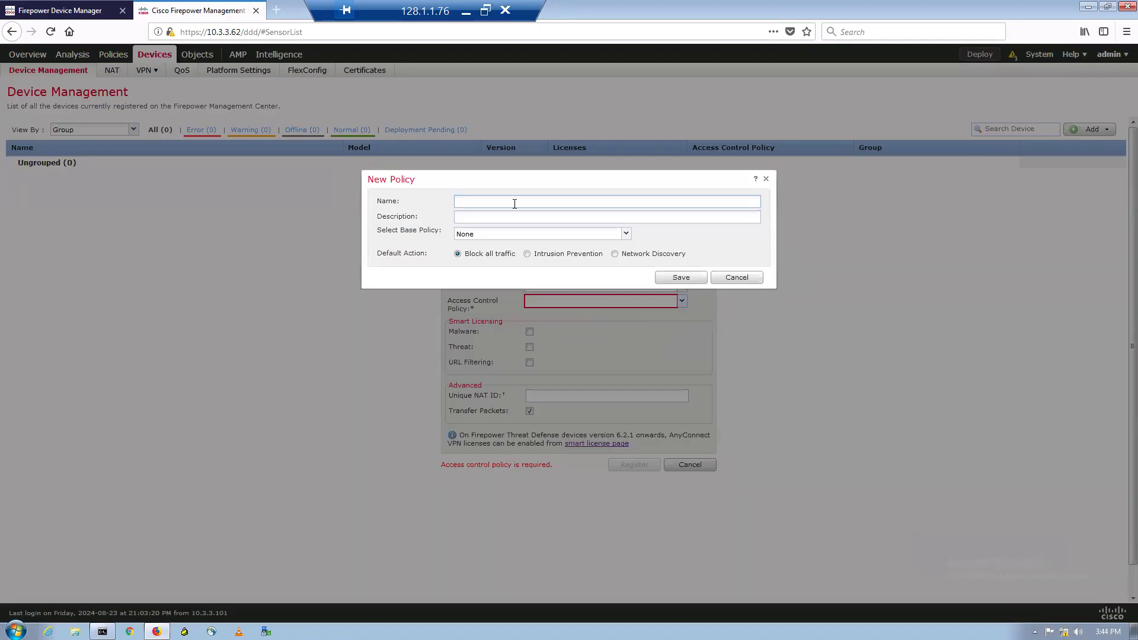
- Save a new access control policy named 'Block All Traffic' that blocks all traffic by default
{"action": "type", "text": "Block All Traffic"}
{"action": "left_click", "coordinate": [680, 282]}
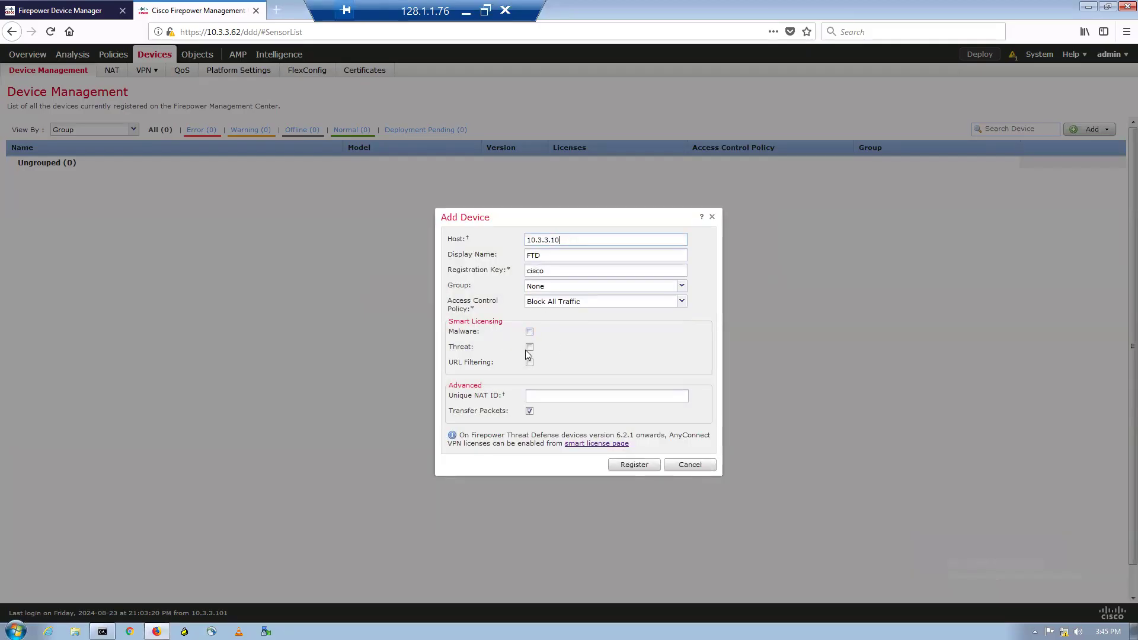
- Tick the Malware and URL Filtering licences and register the FTD device at 10.3.3.10
{"action": "left_click", "coordinate": [529, 332]}
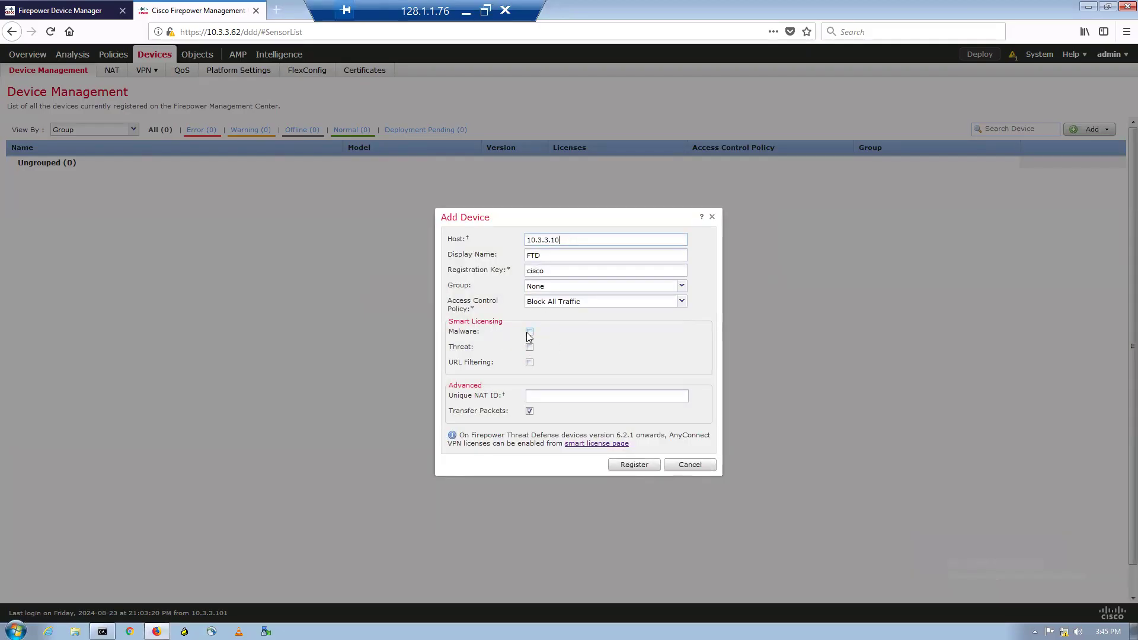
{"action": "left_click", "coordinate": [530, 363]}
{"action": "left_click", "coordinate": [649, 467]}
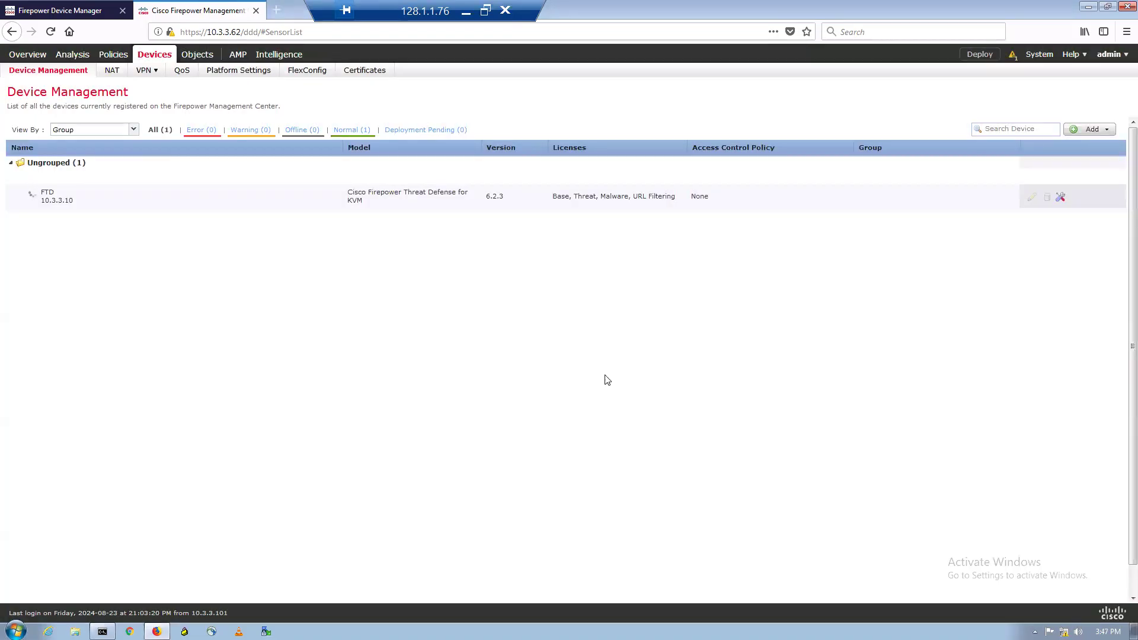
- Repeatedly check the Message Center, which reports 0 deployments and no registered FTD device yet
{"action": "left_click", "coordinate": [1012, 55]}
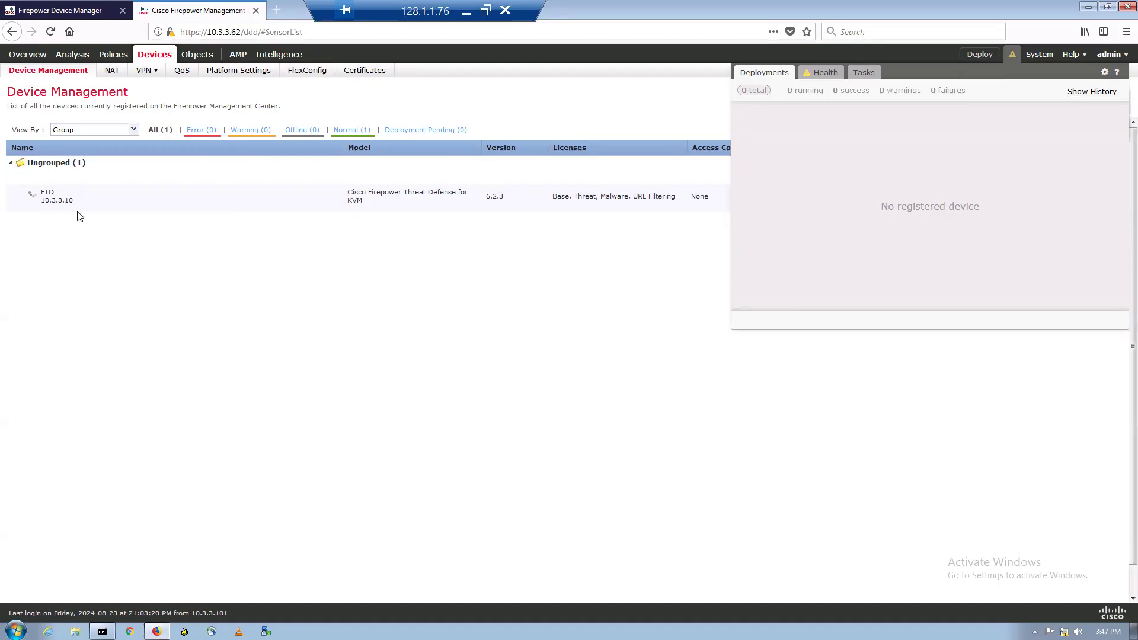
{"action": "left_click", "coordinate": [124, 265]}
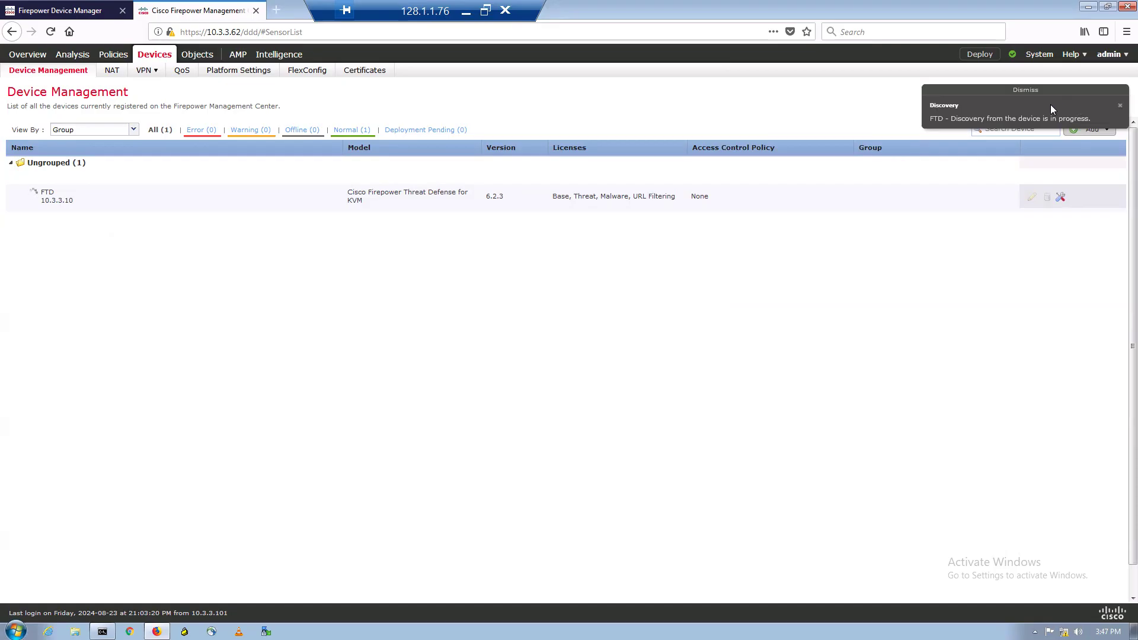
{"action": "left_click", "coordinate": [1012, 54]}
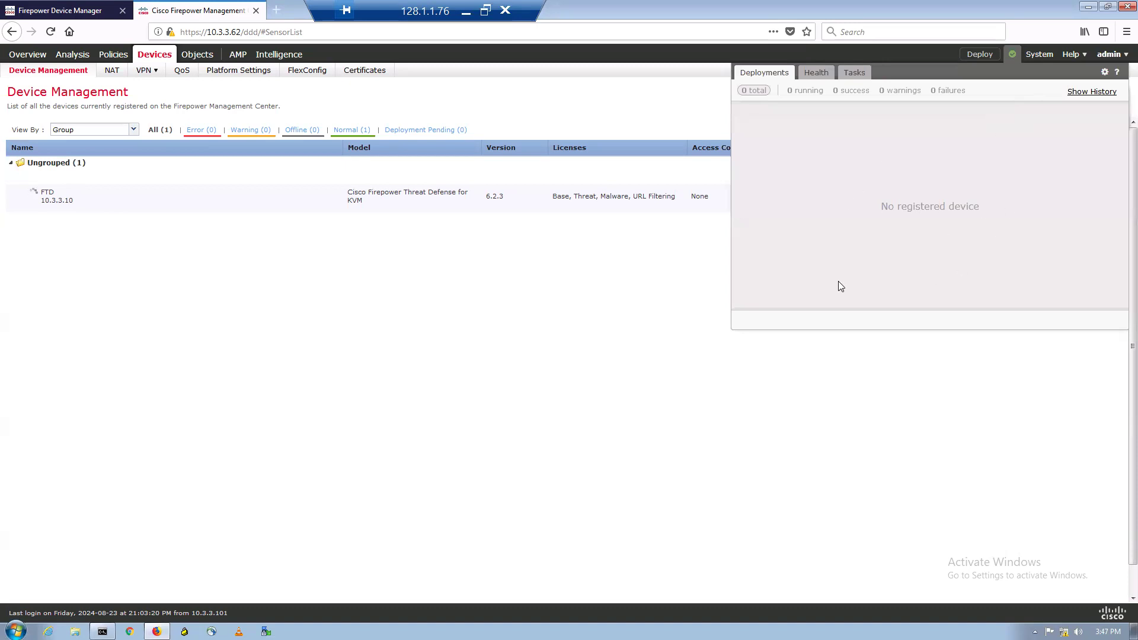
{"action": "left_click", "coordinate": [616, 292]}
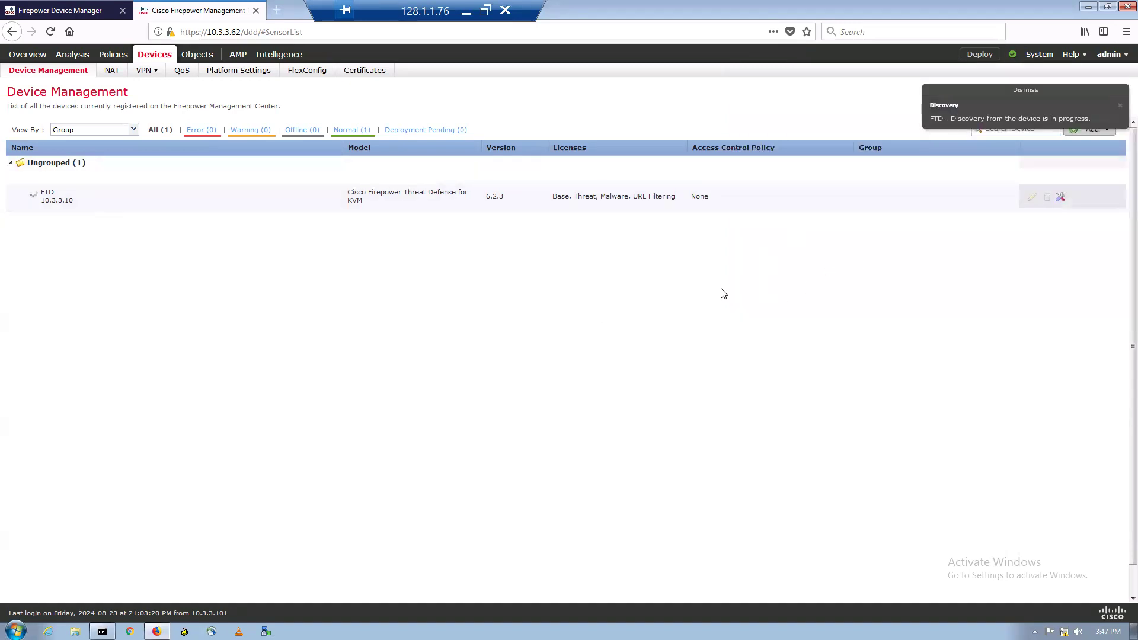
{"action": "left_click", "coordinate": [1013, 53]}
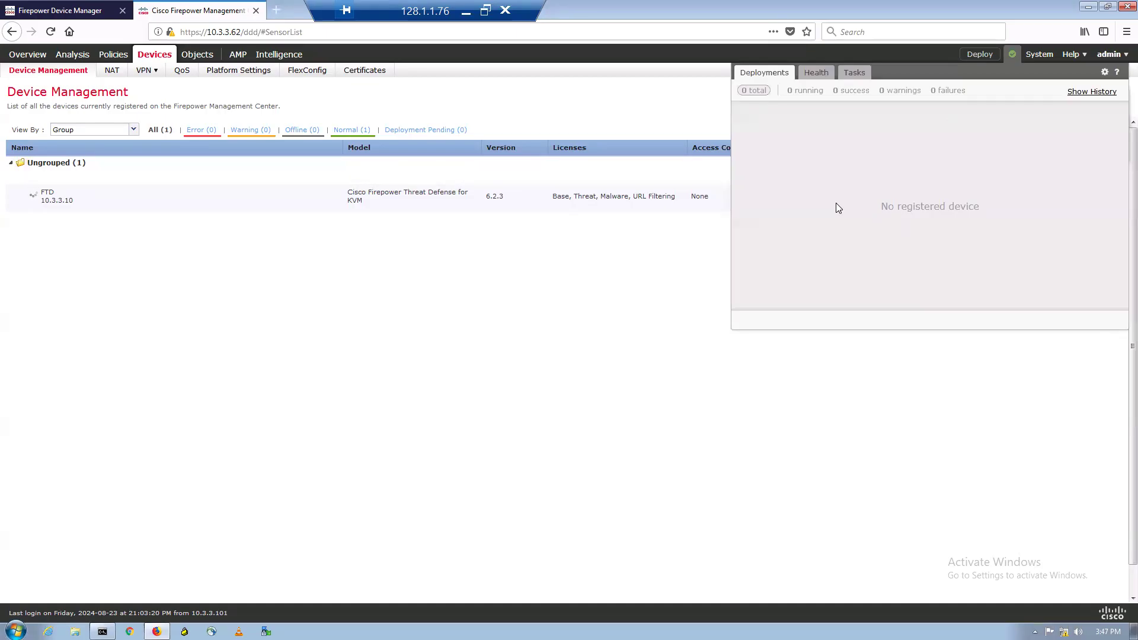
{"action": "left_click", "coordinate": [598, 297]}
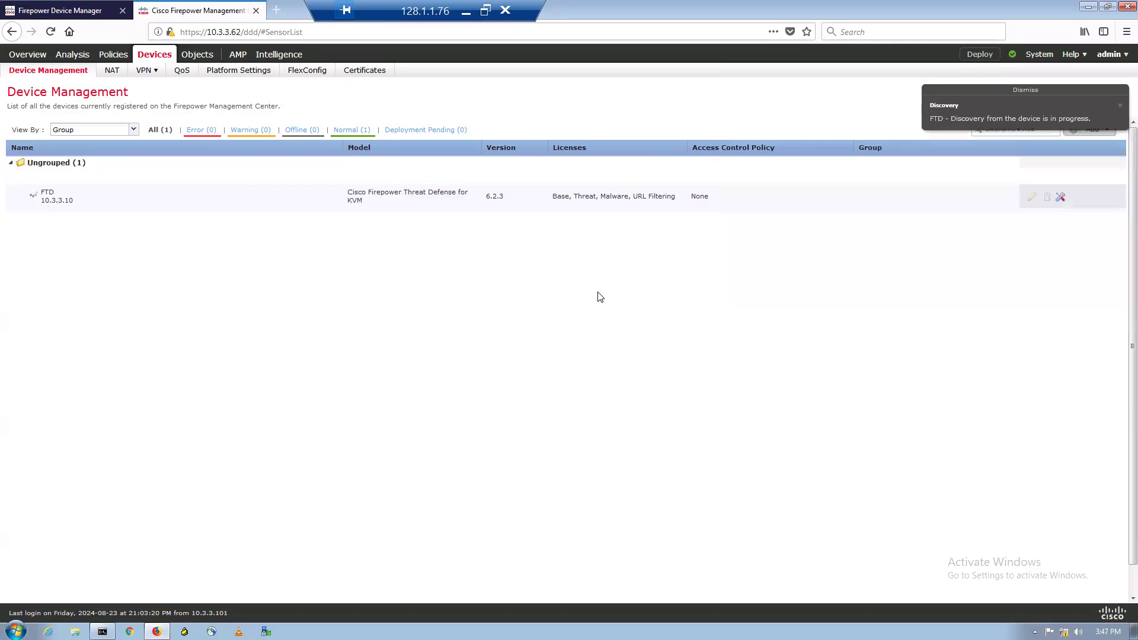
{"action": "left_click", "coordinate": [1012, 54]}
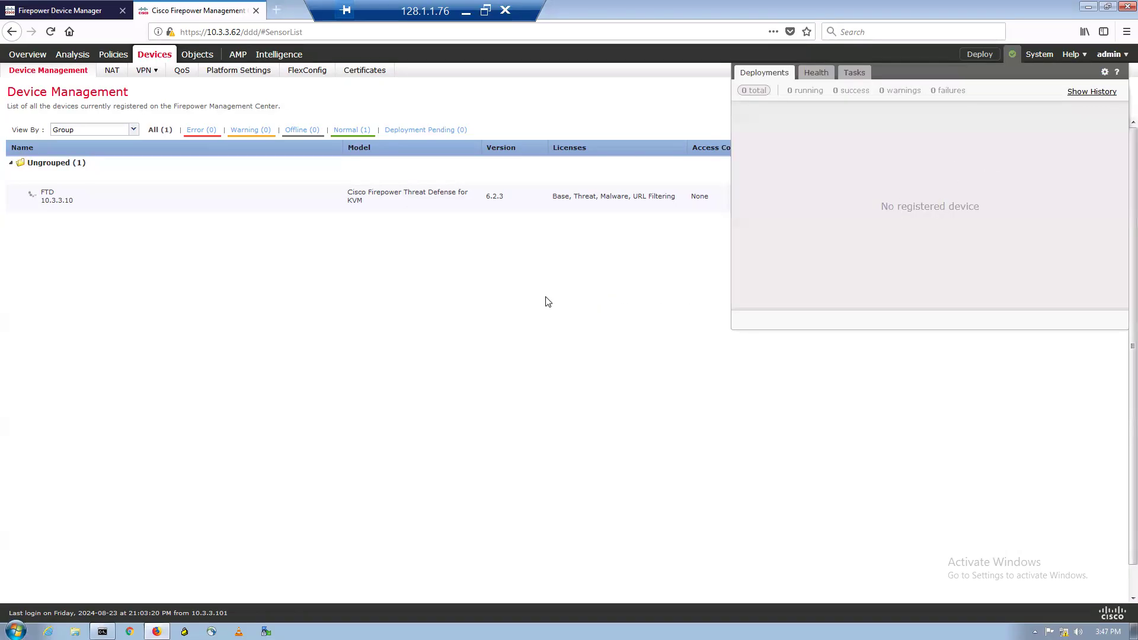
- Dismiss the Message Center so the three FTD Discovery-in-progress notices stay visible
{"action": "left_click", "coordinate": [545, 297]}
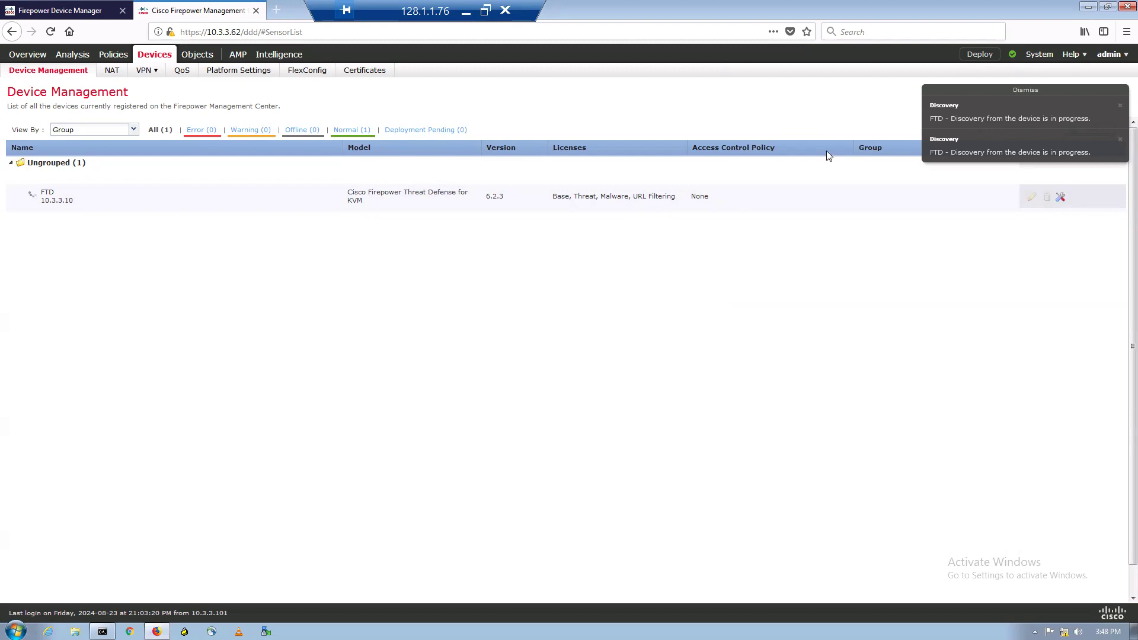
{"action": "left_click", "coordinate": [1012, 55]}
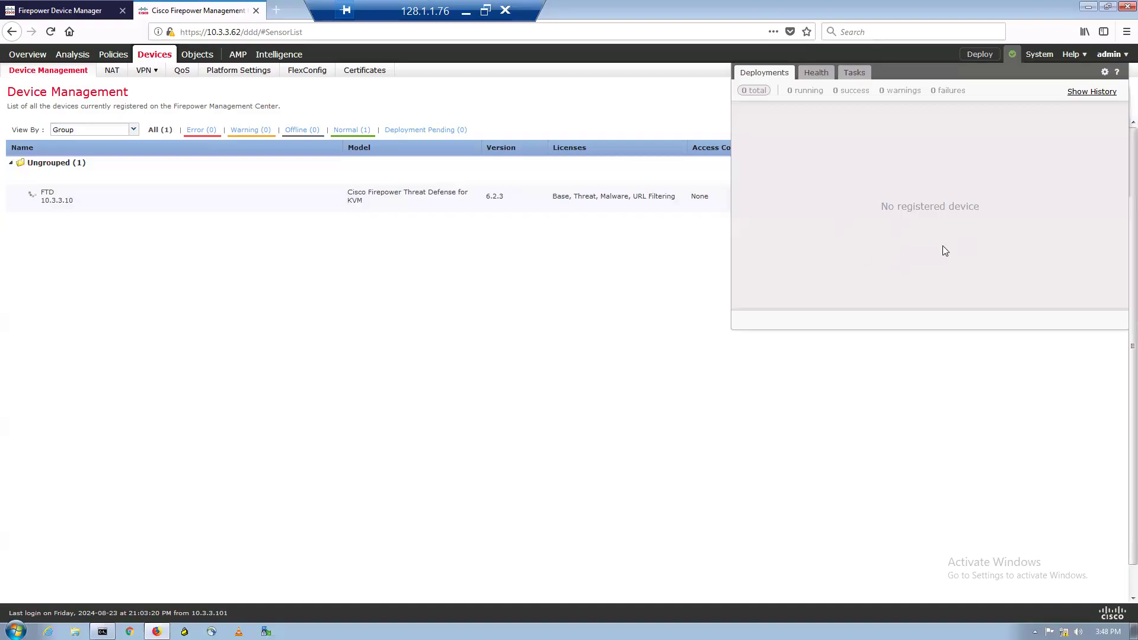
{"action": "left_click", "coordinate": [611, 308]}
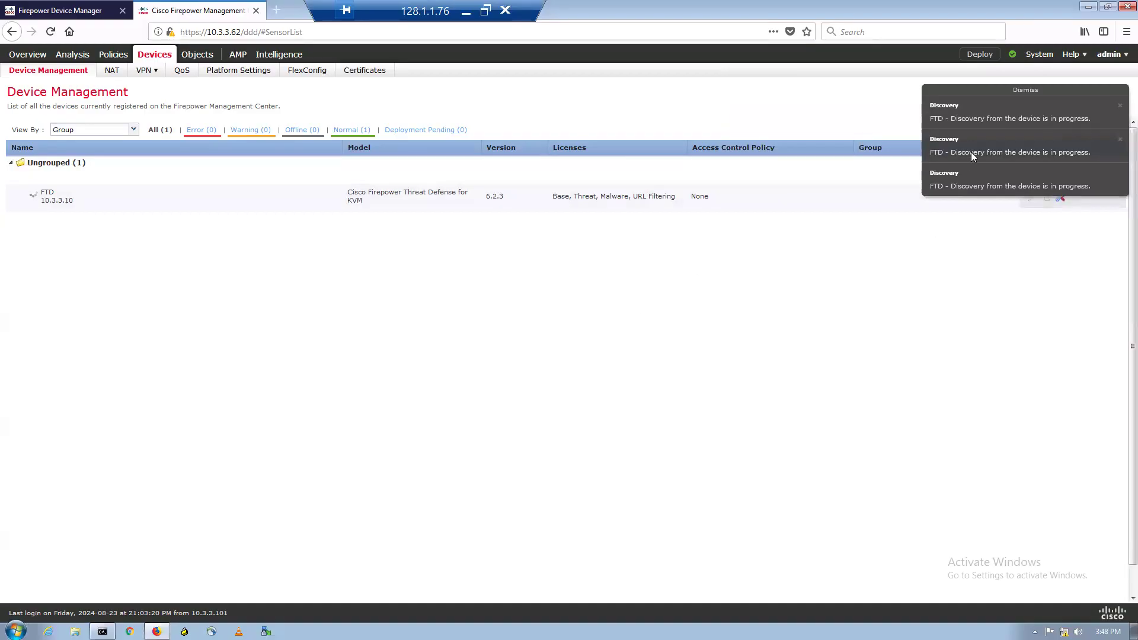